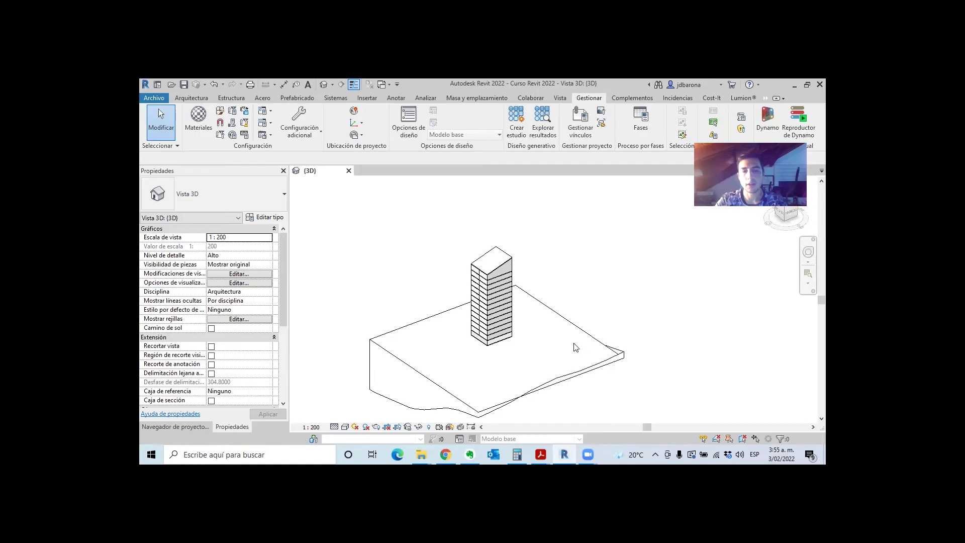
Orbit and zoom around the existing tower model to inspect it from several angles.
{"action": "scroll", "coordinate": [489, 271], "scroll_direction": "up", "scroll_amount": 2}
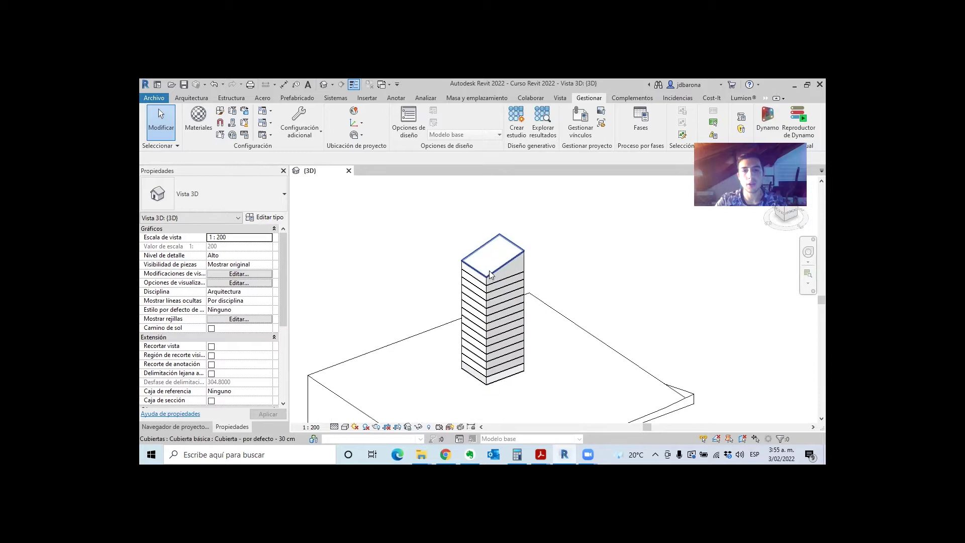
{"action": "scroll", "coordinate": [489, 270], "scroll_direction": "up", "scroll_amount": 1}
{"action": "left_click", "coordinate": [489, 270]}
{"action": "middle_click_drag", "start_coordinate": [523, 346], "coordinate": [518, 339], "text": "shift"}
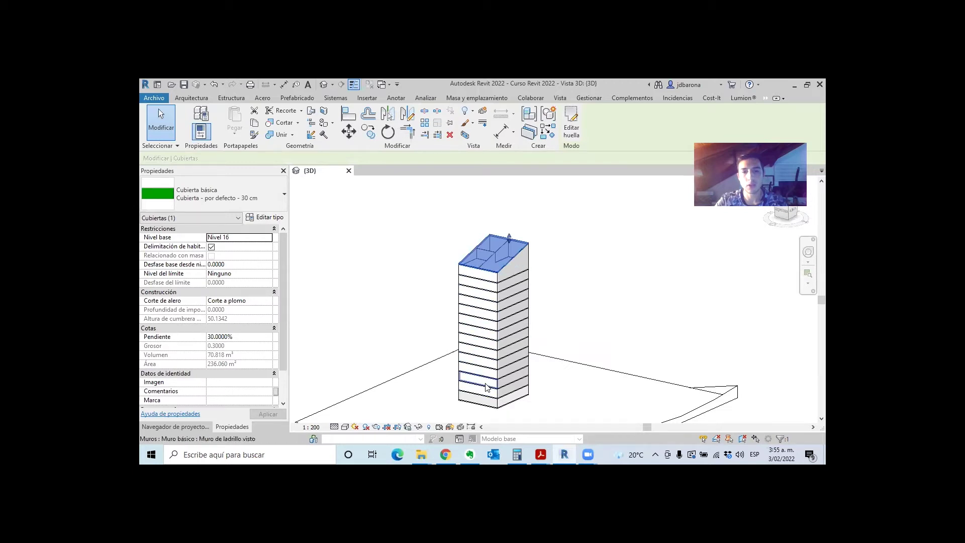
{"action": "scroll", "coordinate": [486, 388], "scroll_direction": "up", "scroll_amount": 3}
{"action": "mouse_move", "coordinate": [486, 366]}
{"action": "middle_mouse_down", "text": "shift"}
{"action": "mouse_move", "coordinate": [605, 361]}
{"action": "mouse_move", "coordinate": [536, 362]}
{"action": "mouse_move", "coordinate": [491, 376]}
{"action": "mouse_move", "coordinate": [499, 241]}
{"action": "middle_mouse_up", "text": "shift"}
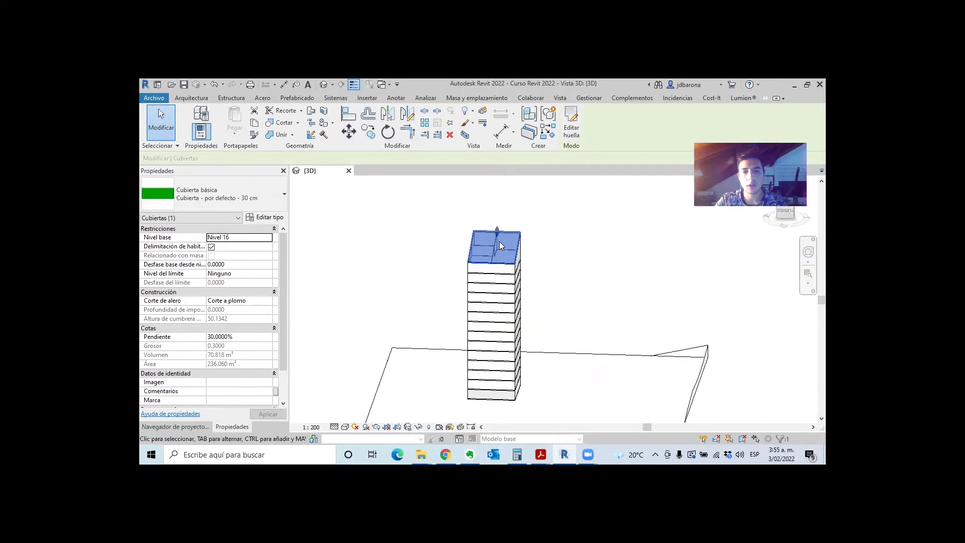
{"action": "scroll", "coordinate": [500, 300], "scroll_direction": "up", "scroll_amount": 2}
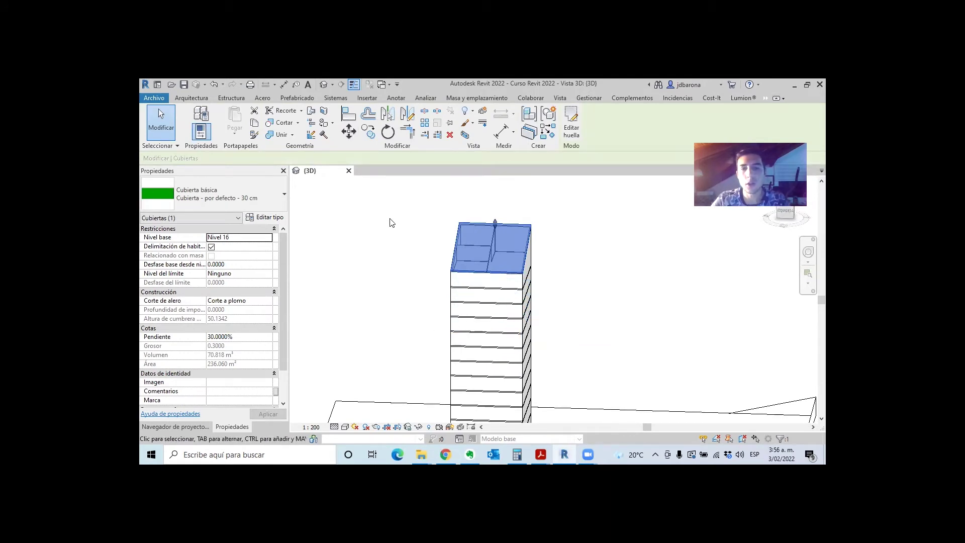
{"action": "mouse_move", "coordinate": [393, 223]}
{"action": "middle_mouse_down", "text": "shift"}
{"action": "mouse_move", "coordinate": [401, 235]}
{"action": "mouse_move", "coordinate": [494, 256]}
{"action": "middle_mouse_up", "text": "shift"}
{"action": "key", "text": "Escape"}
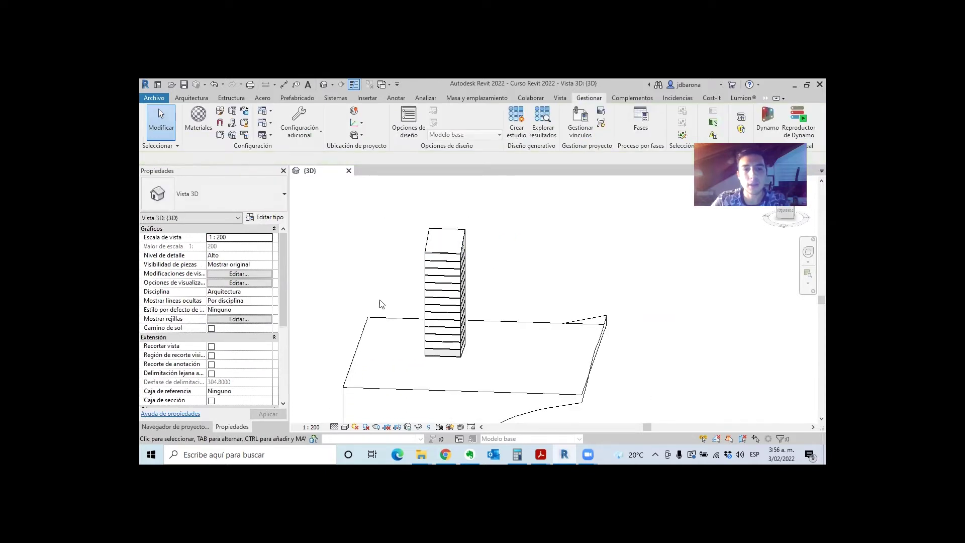
{"action": "middle_click_drag", "start_coordinate": [493, 307], "coordinate": [453, 315], "text": "shift"}
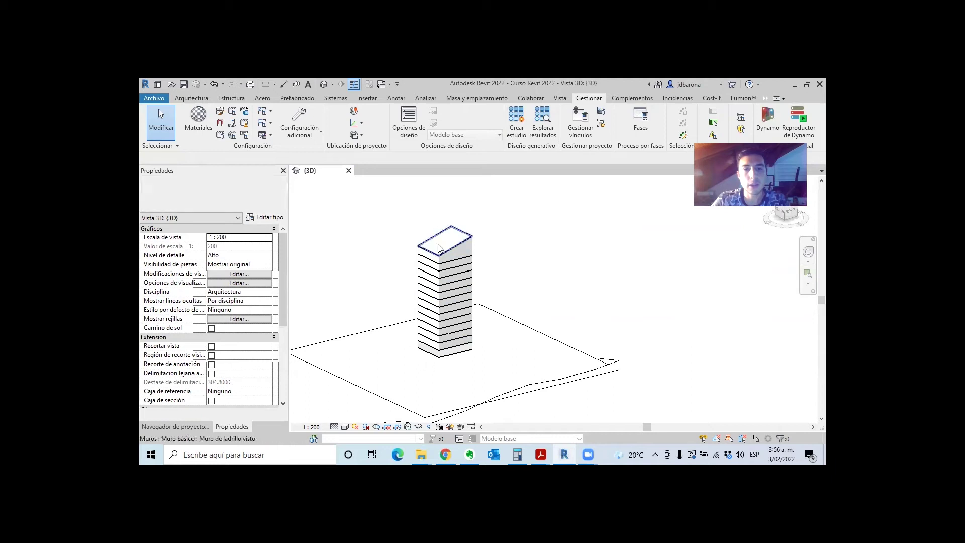
{"action": "mouse_move", "coordinate": [581, 278]}
{"action": "middle_mouse_down", "text": "shift"}
{"action": "mouse_move", "coordinate": [444, 290]}
{"action": "mouse_move", "coordinate": [414, 278]}
{"action": "middle_mouse_up", "text": "shift"}
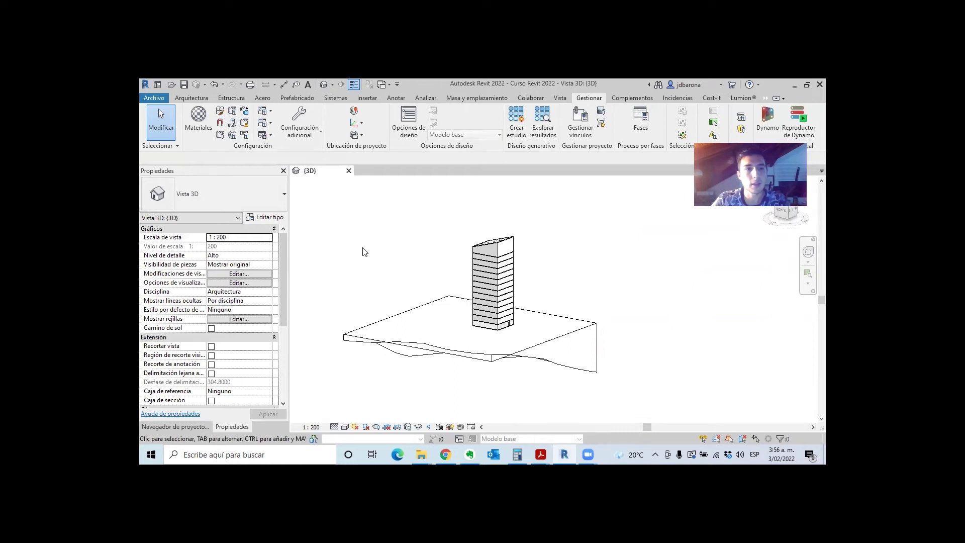
Create a new project from the Plantilla estructural template via Archivo > Nuevo > Proyecto.
{"action": "left_click", "coordinate": [160, 98]}
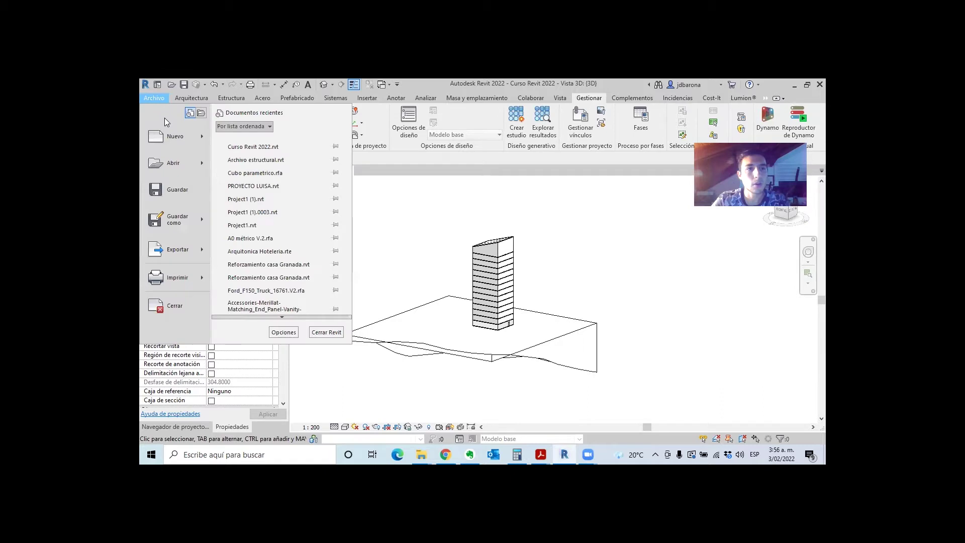
{"action": "mouse_move", "coordinate": [175, 136]}
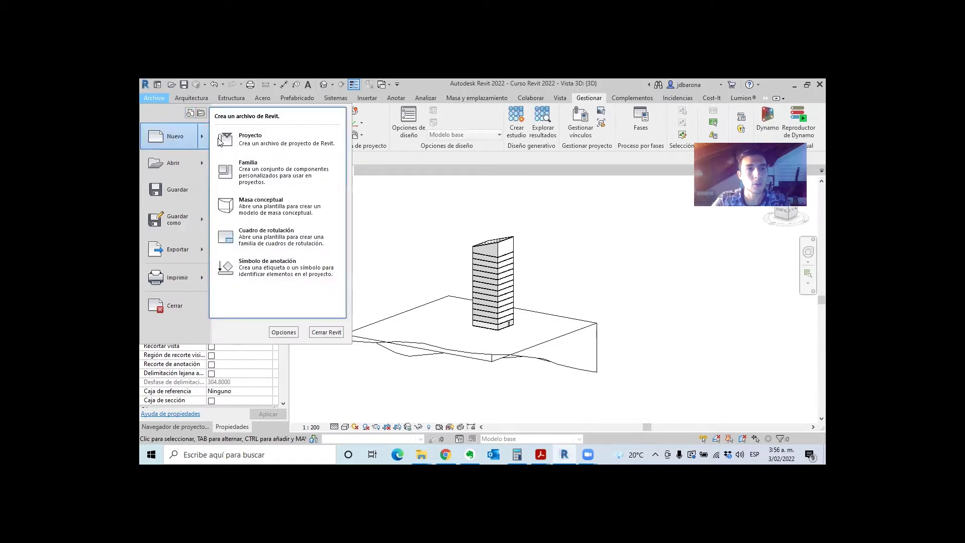
{"action": "key", "text": "Escape"}
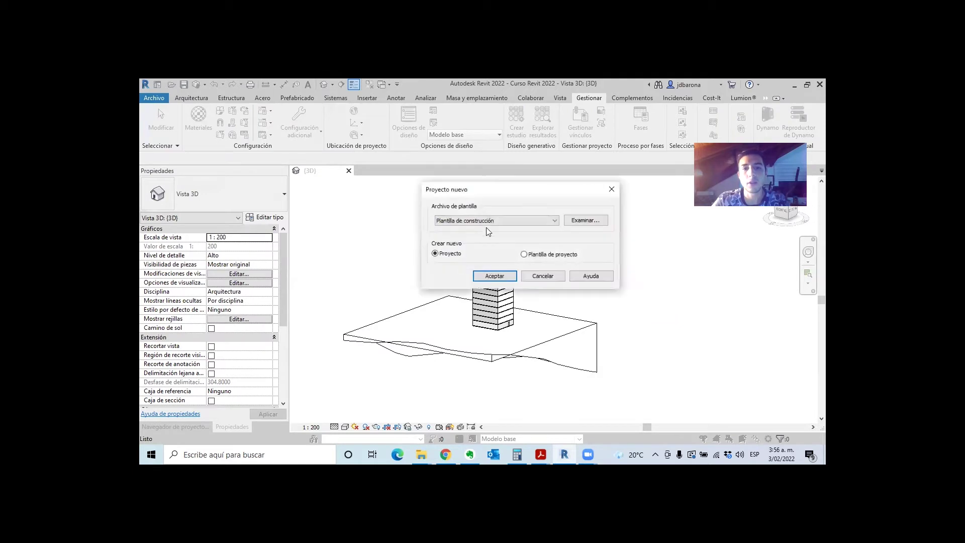
{"action": "left_click", "coordinate": [487, 220]}
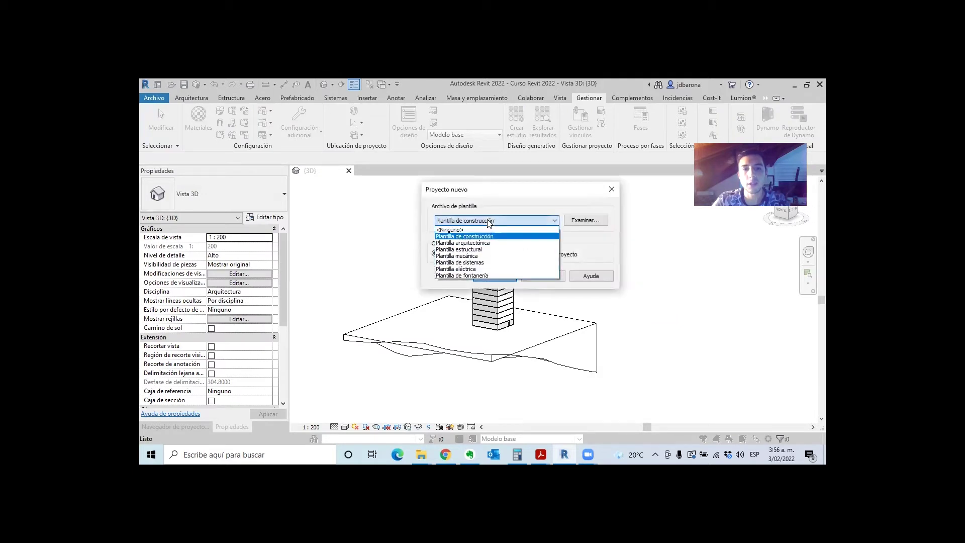
{"action": "left_click", "coordinate": [475, 249]}
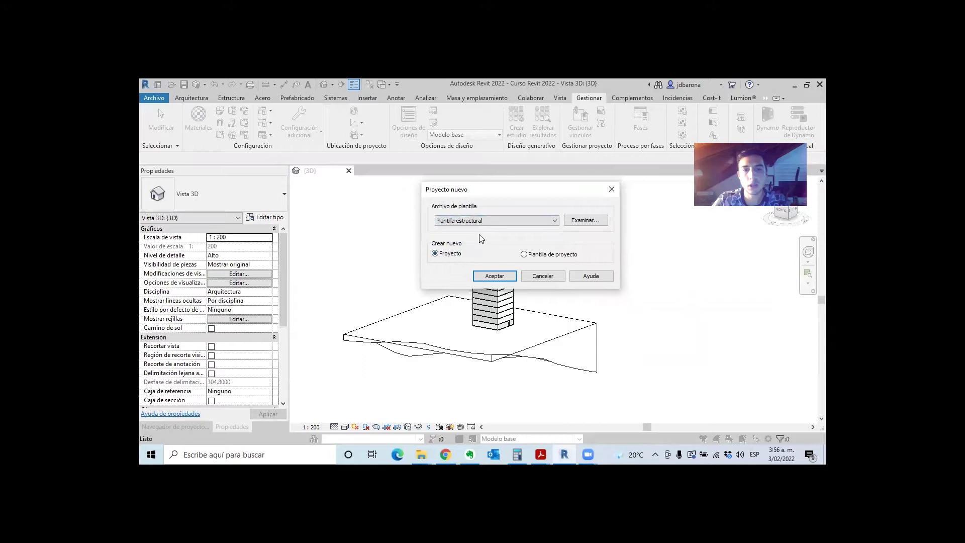
{"action": "left_click", "coordinate": [495, 277]}
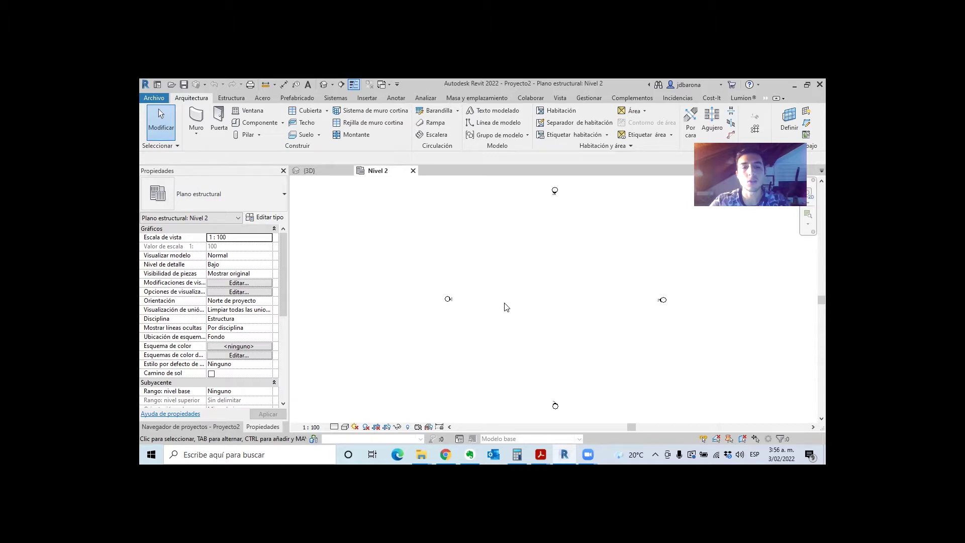
Switch the left panel to the Navegador de proyectos to list Proyecto2's views.
{"action": "scroll", "coordinate": [350, 304], "scroll_direction": "down", "scroll_amount": 2}
{"action": "scroll", "coordinate": [568, 293], "scroll_direction": "up", "scroll_amount": 2}
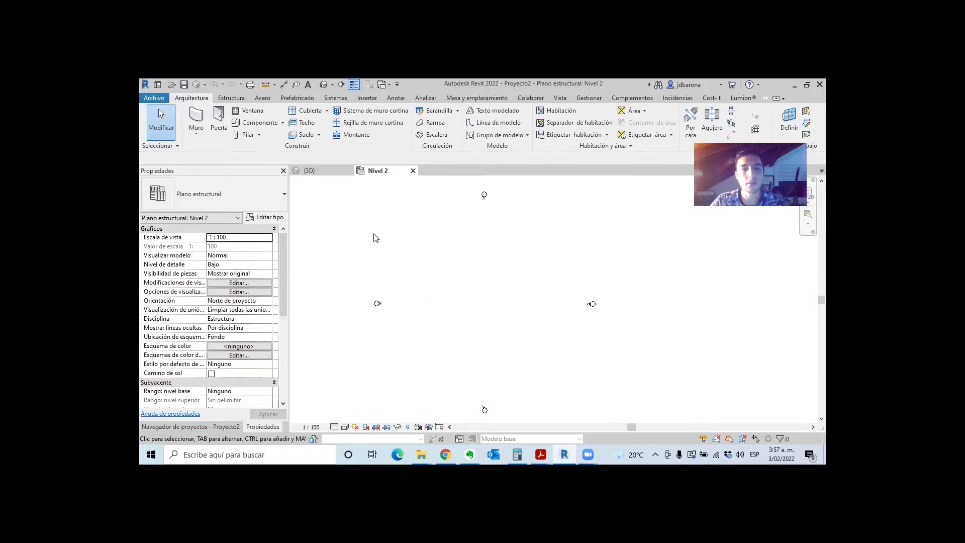
{"action": "left_click", "coordinate": [179, 426]}
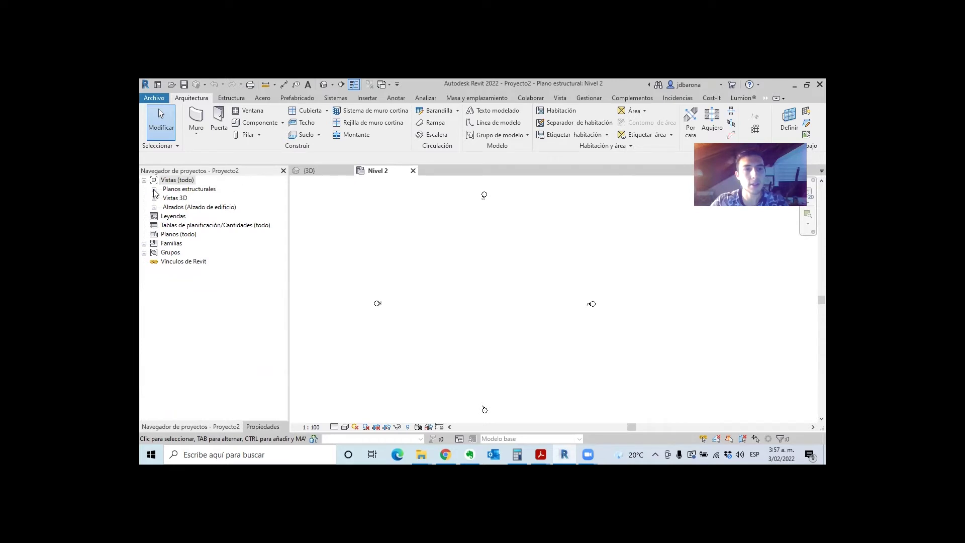
Expand Planos estructurales and open the Nivel 1 structural plan.
{"action": "left_click", "coordinate": [154, 190]}
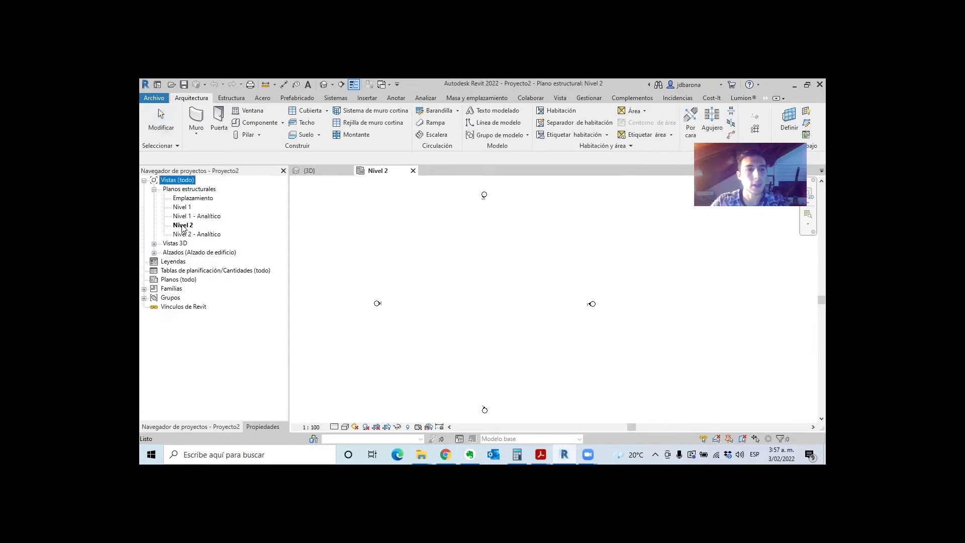
{"action": "left_click", "coordinate": [184, 209]}
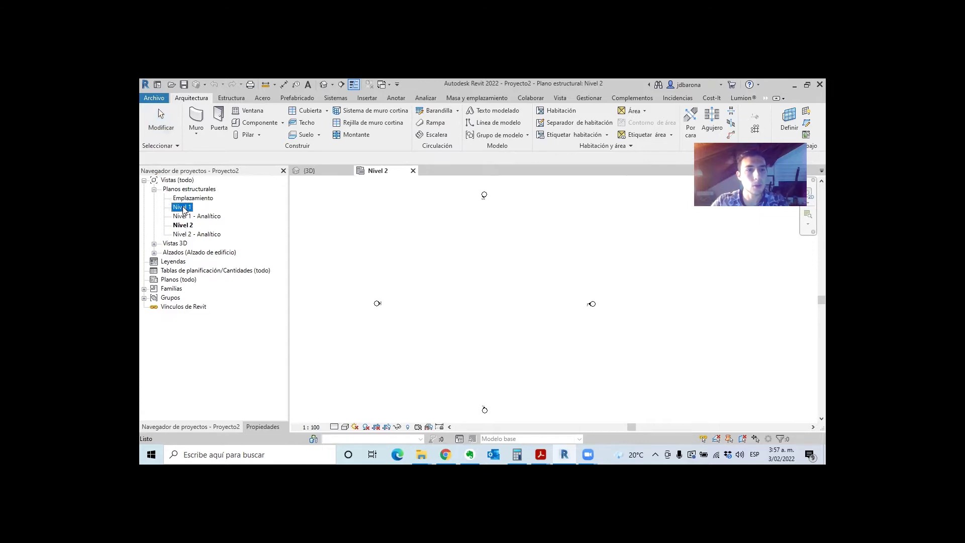
{"action": "double_click", "coordinate": [184, 209]}
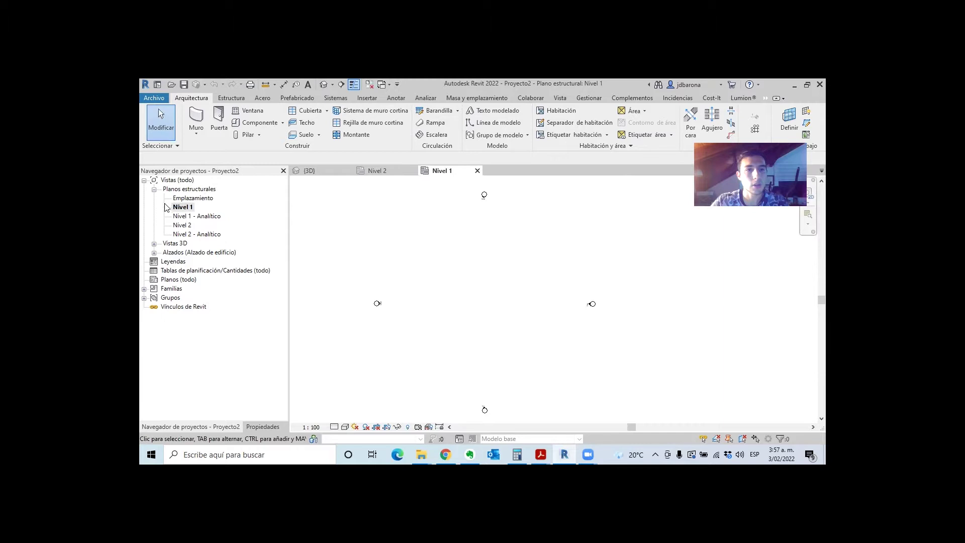
Point out the Nivel 1 - Analítico, Emplazamiento and Nivel 2 views, then refocus the plan.
{"action": "left_click", "coordinate": [187, 217]}
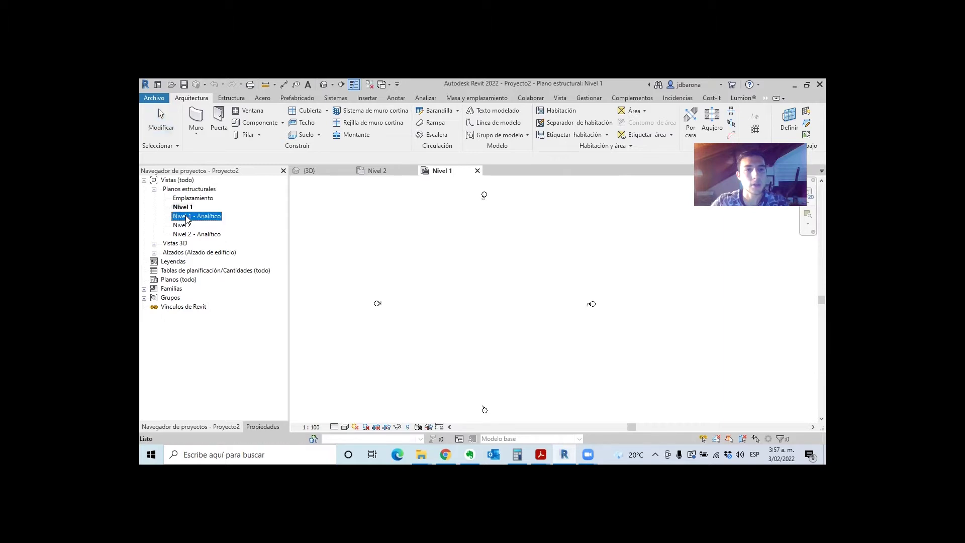
{"action": "left_click", "coordinate": [193, 199]}
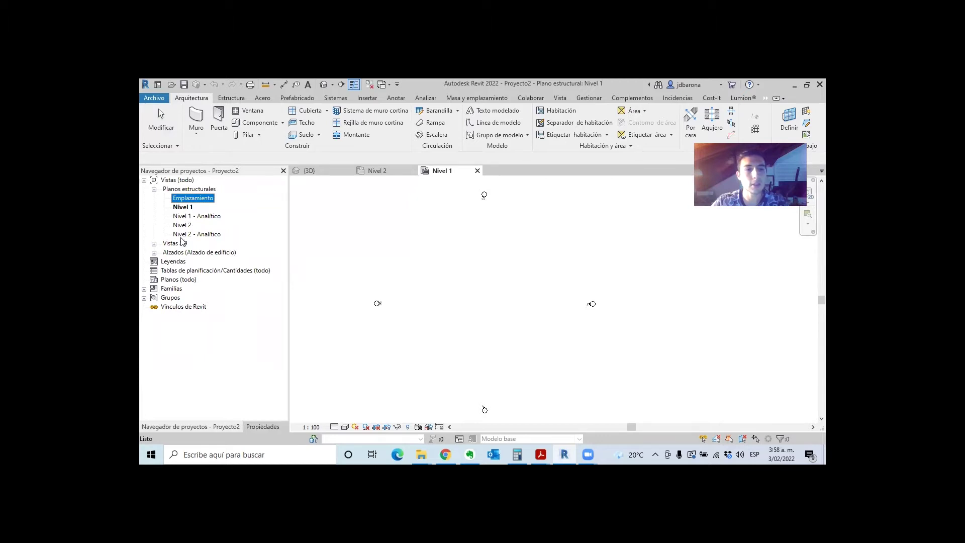
{"action": "left_click", "coordinate": [186, 226]}
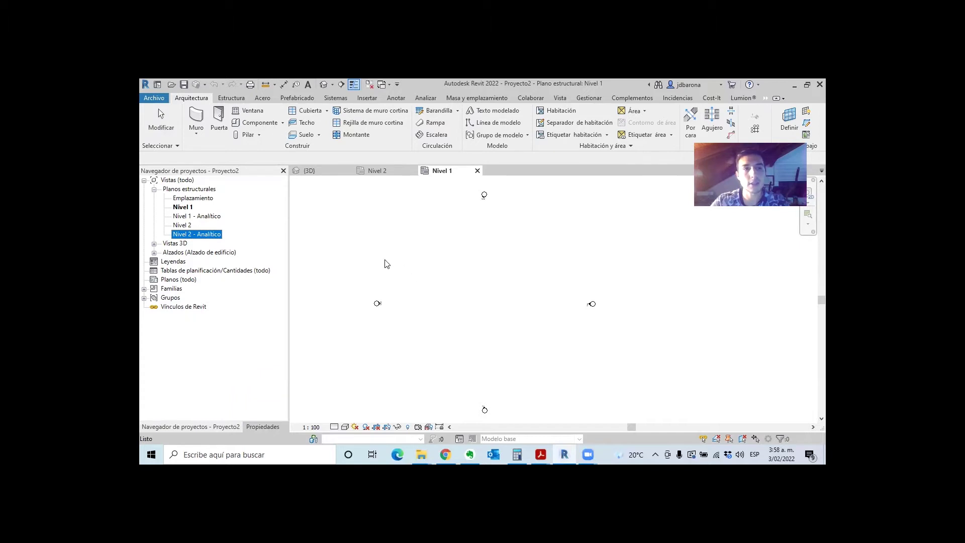
{"action": "key", "text": "g"}
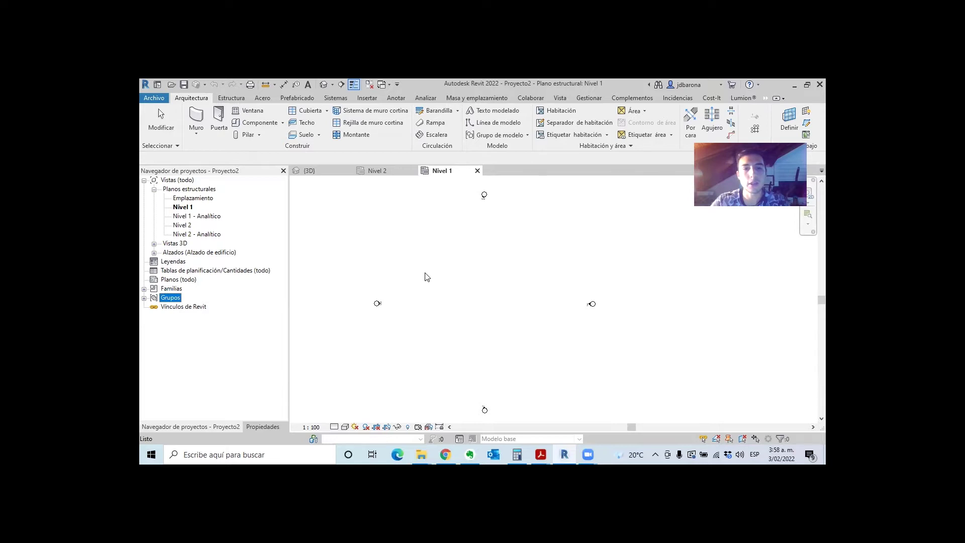
{"action": "left_click", "coordinate": [425, 277]}
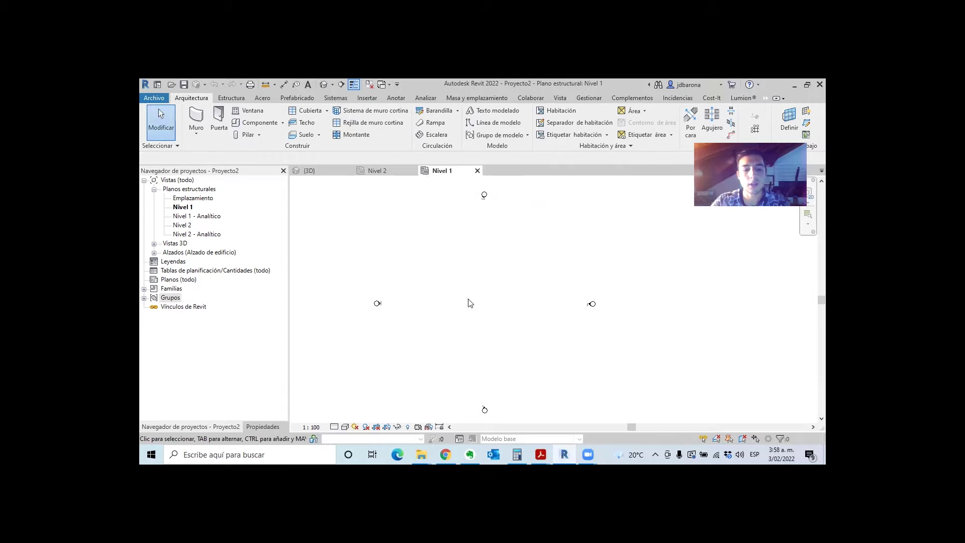
Draw the first vertical grid line on the Nivel 1 plan with the GR tool.
{"action": "key", "text": "g"}
{"action": "key", "text": "r"}
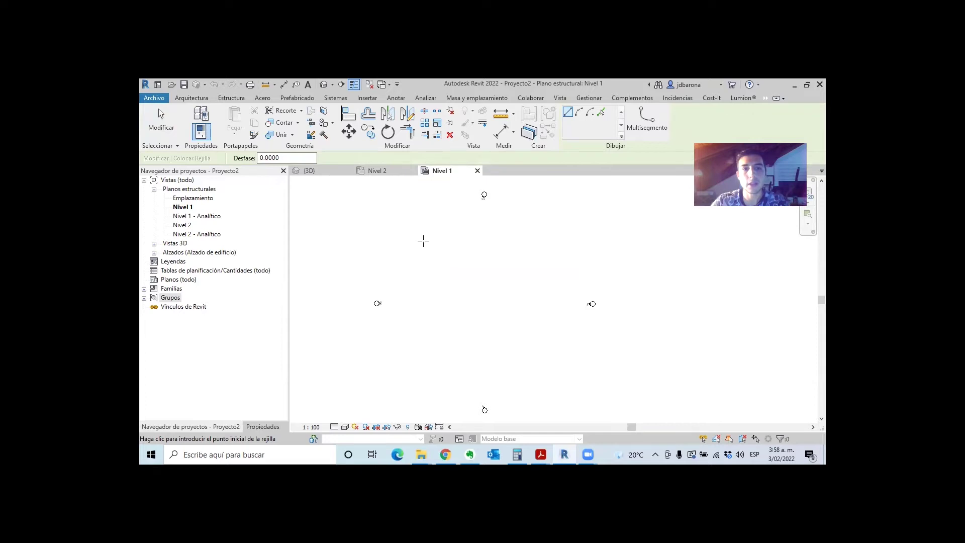
{"action": "left_click", "coordinate": [423, 241]}
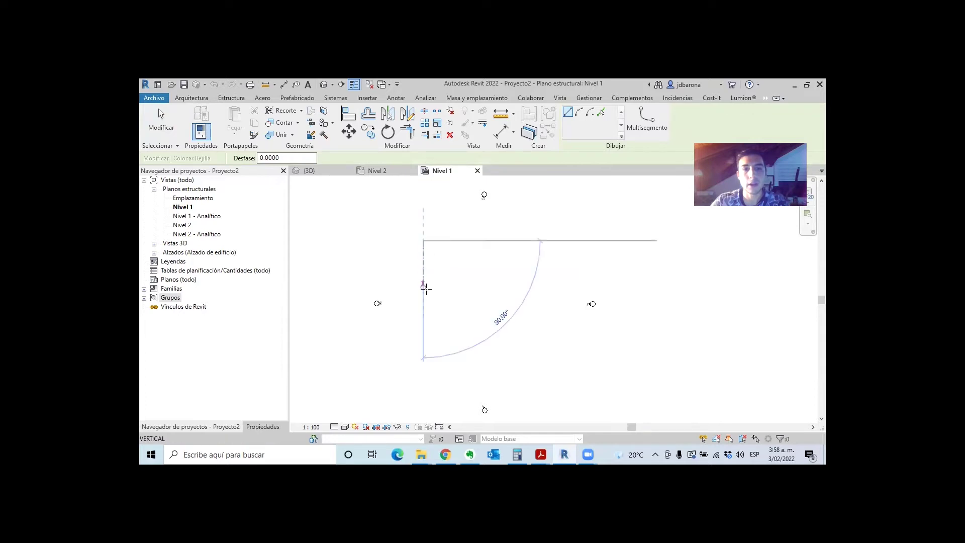
{"action": "left_click", "coordinate": [424, 348]}
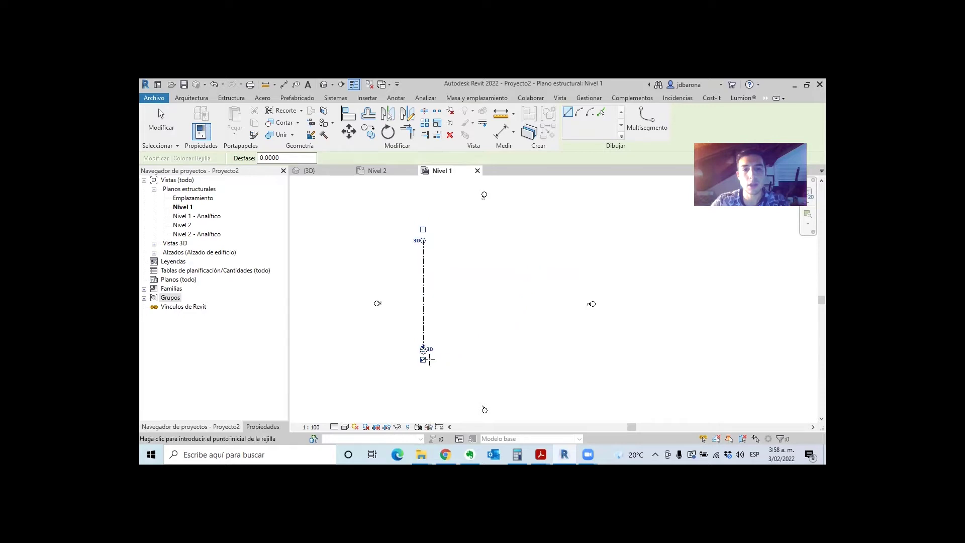
{"action": "scroll", "coordinate": [425, 351], "scroll_direction": "up", "scroll_amount": 1}
{"action": "scroll", "coordinate": [424, 349], "scroll_direction": "up", "scroll_amount": 2}
{"action": "scroll", "coordinate": [424, 354], "scroll_direction": "up", "scroll_amount": 3}
{"action": "key", "text": "Escape"}
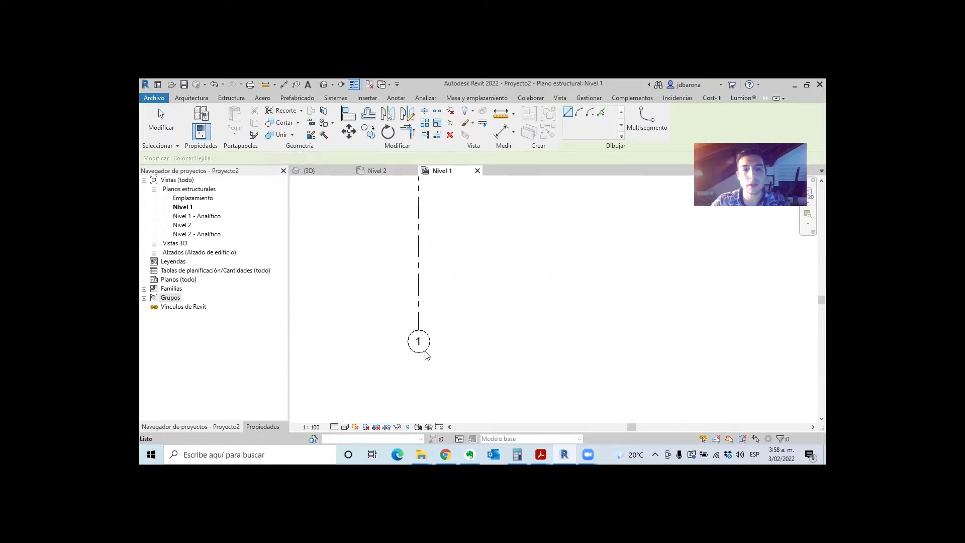
{"action": "key", "text": "Escape"}
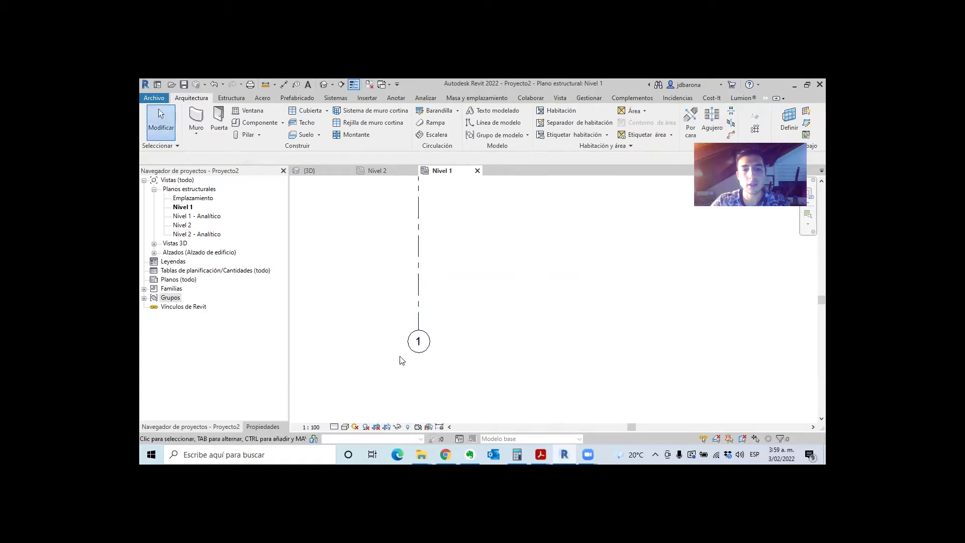
Select grid 1 and show the bubble at its top end.
{"action": "left_click", "coordinate": [418, 293]}
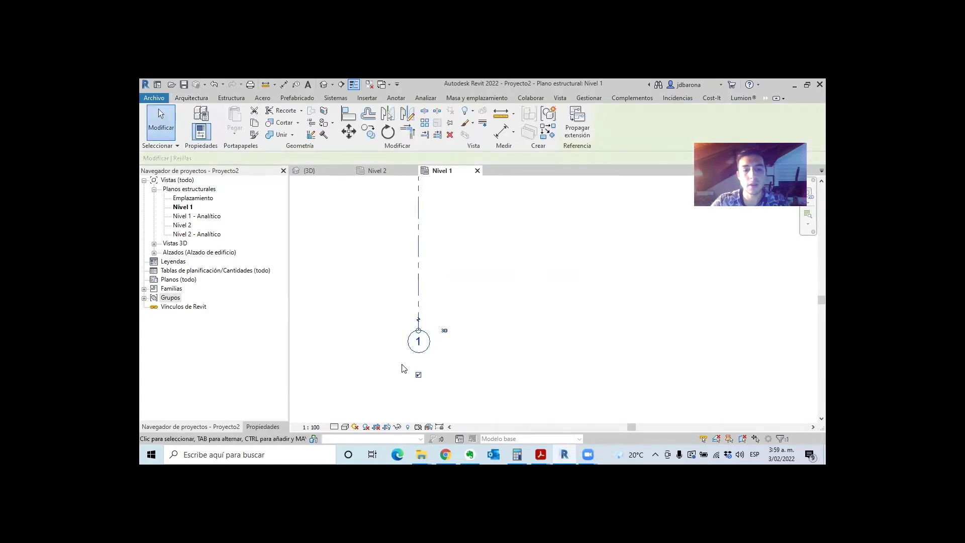
{"action": "scroll", "coordinate": [402, 367], "scroll_direction": "down", "scroll_amount": 1}
{"action": "scroll", "coordinate": [403, 365], "scroll_direction": "down", "scroll_amount": 1}
{"action": "scroll", "coordinate": [409, 378], "scroll_direction": "down", "scroll_amount": 3}
{"action": "scroll", "coordinate": [404, 234], "scroll_direction": "up", "scroll_amount": 1}
{"action": "scroll", "coordinate": [403, 239], "scroll_direction": "up", "scroll_amount": 3}
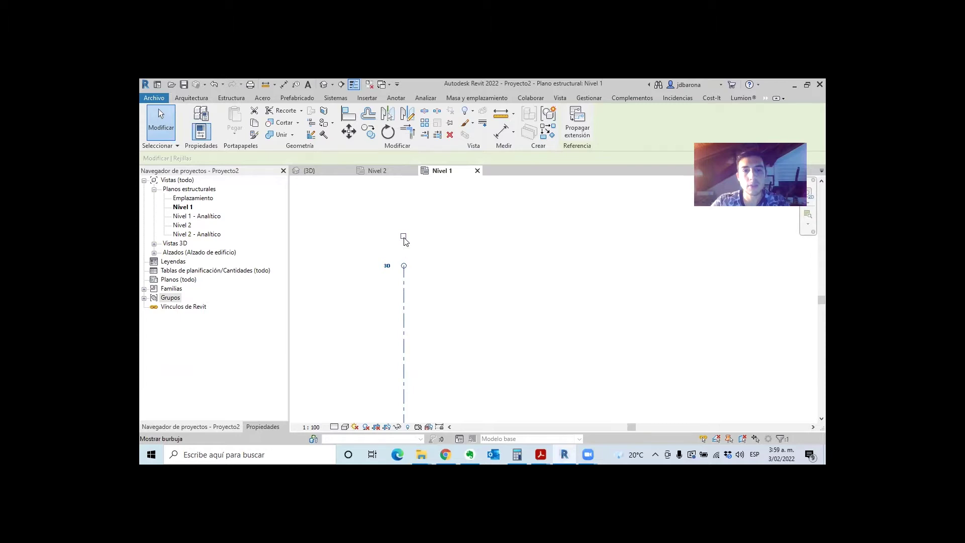
{"action": "left_click", "coordinate": [403, 237]}
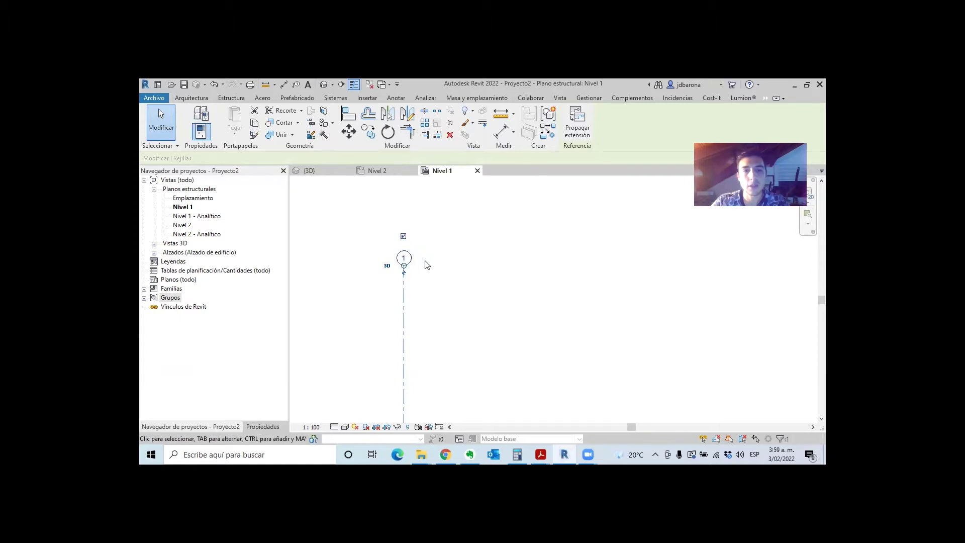
{"action": "left_click", "coordinate": [421, 218]}
Drag the vertical grid's top end downward to shorten it, then reselect it.
{"action": "scroll", "coordinate": [371, 232], "scroll_direction": "down", "scroll_amount": 3}
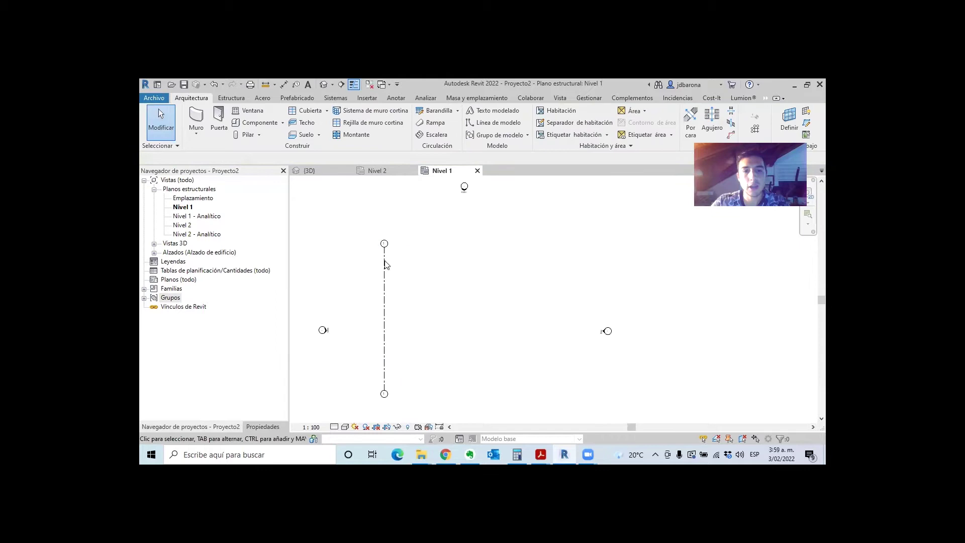
{"action": "left_click", "coordinate": [385, 301]}
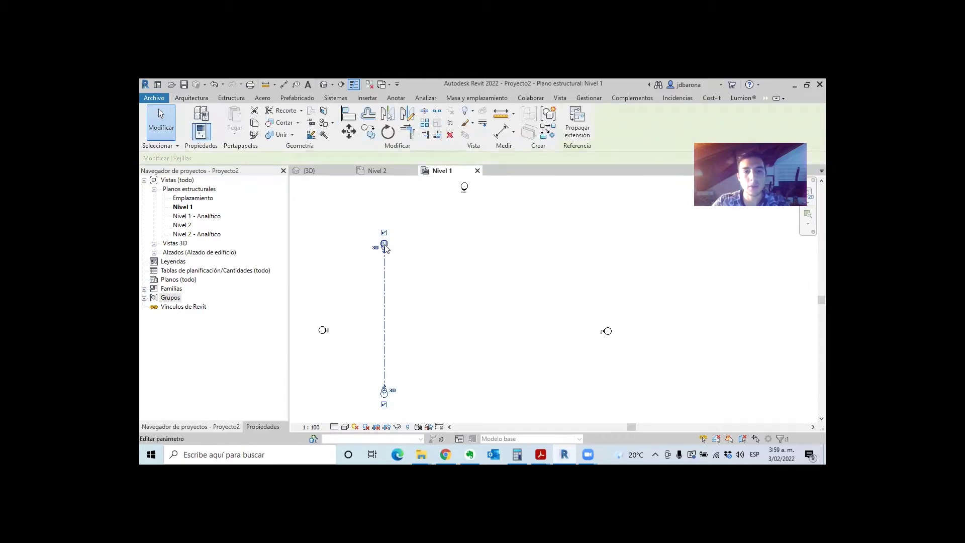
{"action": "left_click_drag", "start_coordinate": [385, 246], "coordinate": [385, 261]}
{"action": "left_click", "coordinate": [446, 279]}
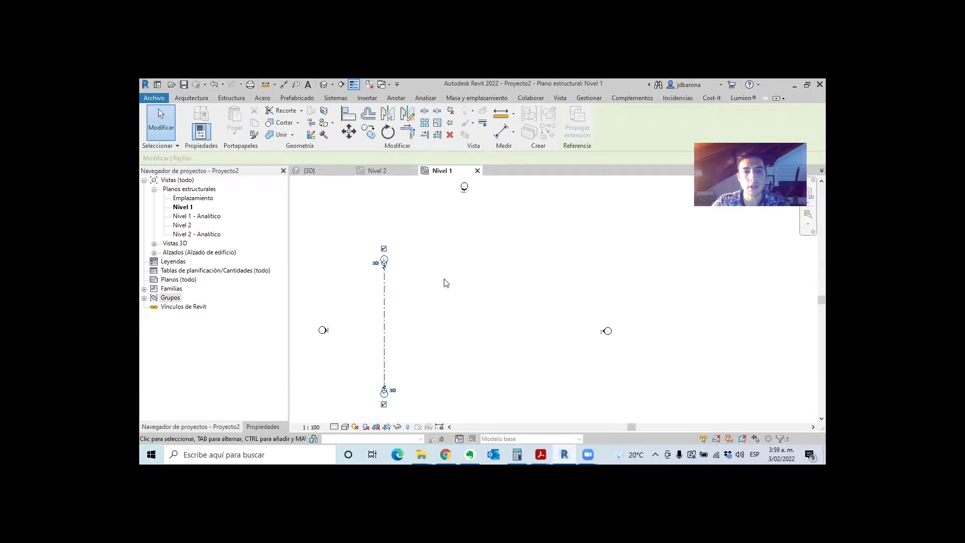
{"action": "left_click", "coordinate": [383, 312]}
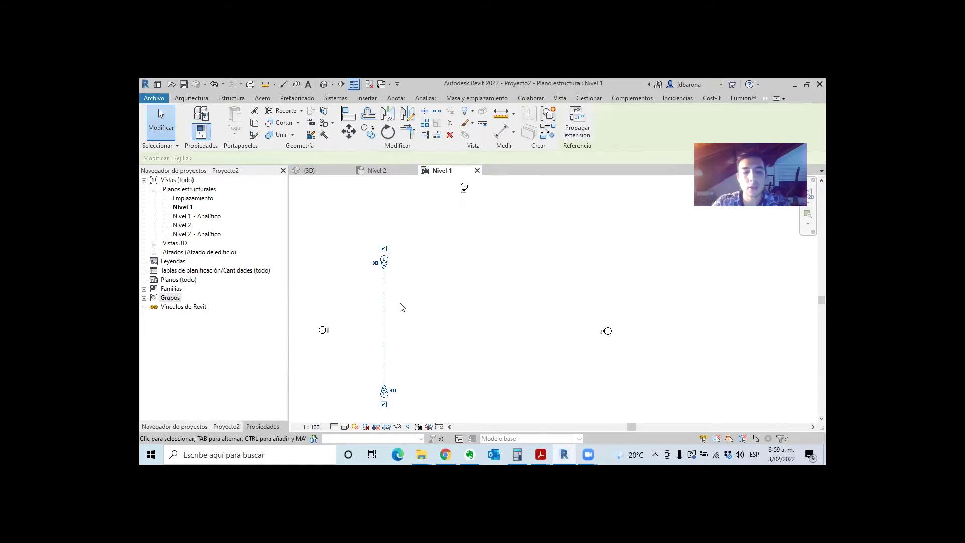
{"action": "key", "text": "a"}
{"action": "key", "text": "r"}
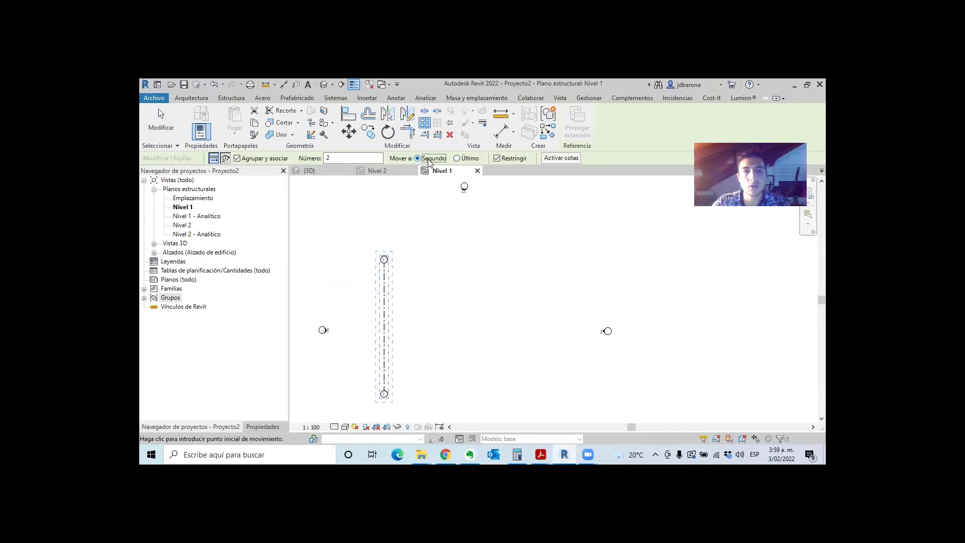
Array the vertical grid into 4 lines spaced 6.0000 apart, numbered 1 to 4.
{"action": "left_click", "coordinate": [385, 279]}
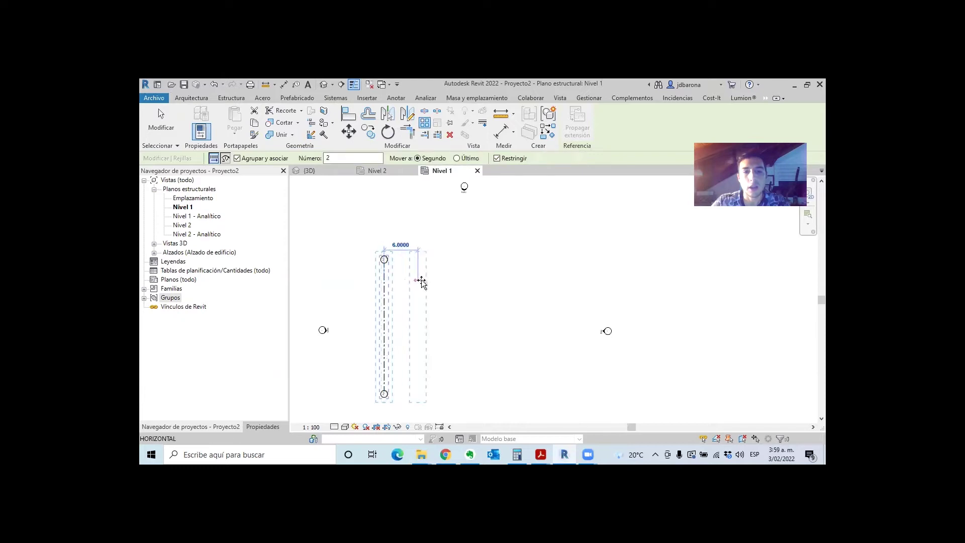
{"action": "left_click", "coordinate": [423, 283]}
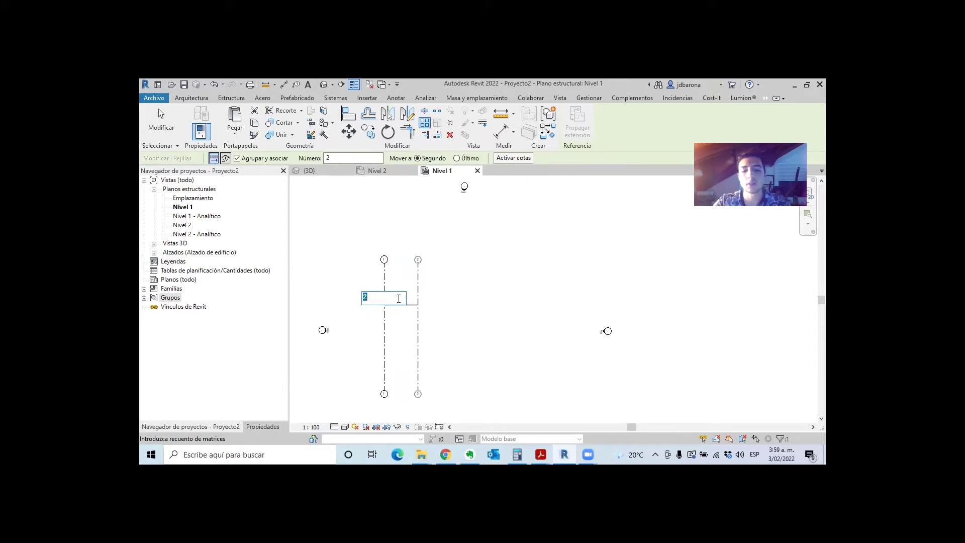
{"action": "type", "text": "4"}
{"action": "key", "text": "Return"}
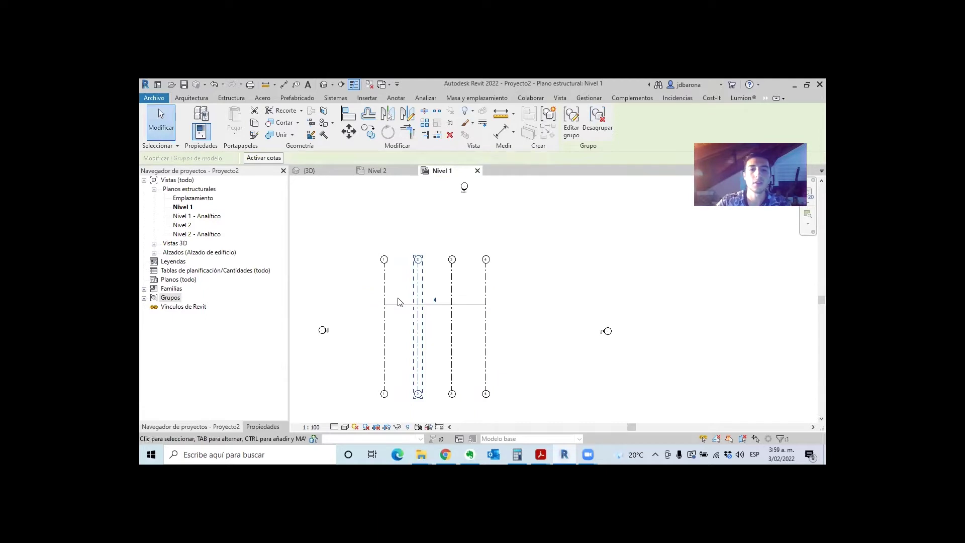
{"action": "left_click", "coordinate": [511, 310]}
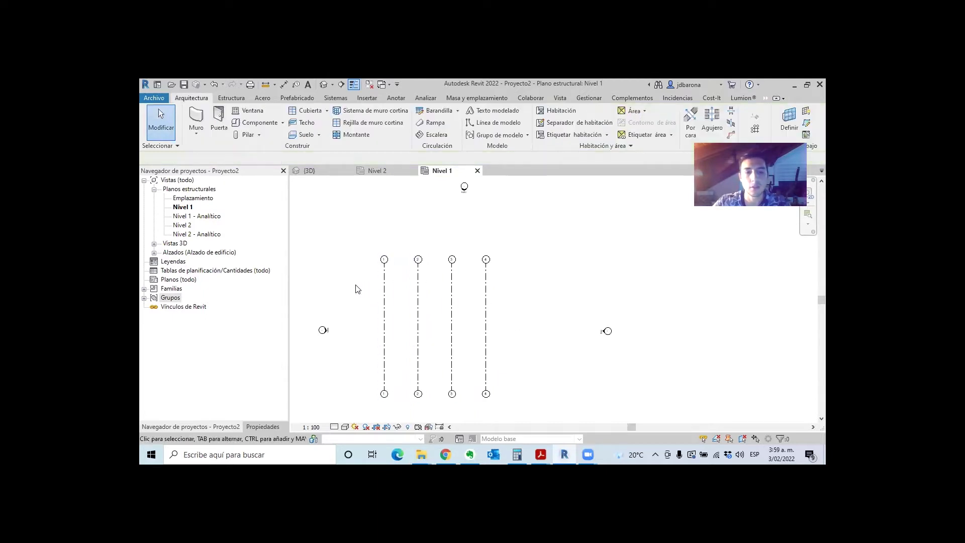
Draw a horizontal grid line from left of grid 1 to beyond grid 4.
{"action": "key", "text": "g"}
{"action": "key", "text": "r"}
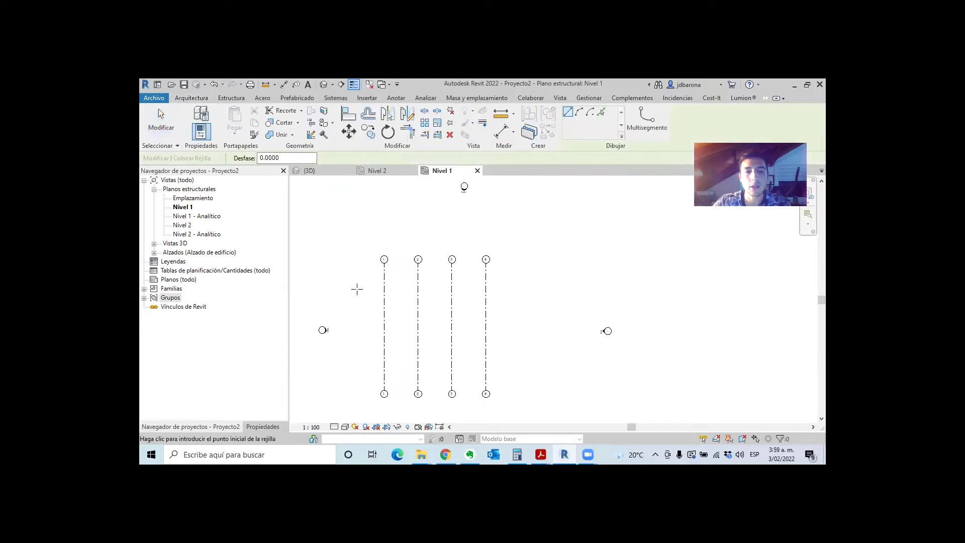
{"action": "left_click", "coordinate": [357, 289]}
{"action": "left_click", "coordinate": [502, 289]}
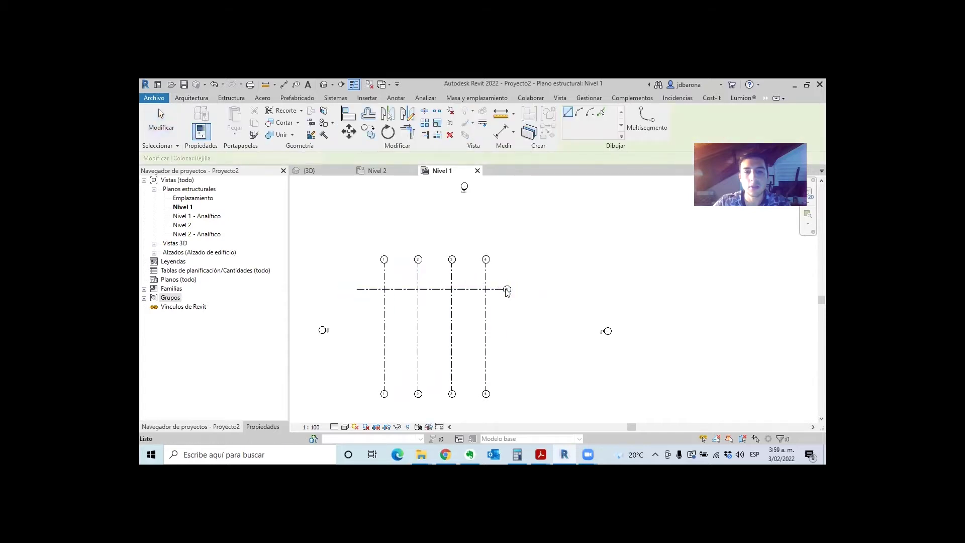
{"action": "key", "text": "Escape"}
{"action": "key", "text": "Escape"}
{"action": "scroll", "coordinate": [499, 293], "scroll_direction": "up", "scroll_amount": 5}
Relabel the new horizontal grid as A.
{"action": "left_click", "coordinate": [496, 293]}
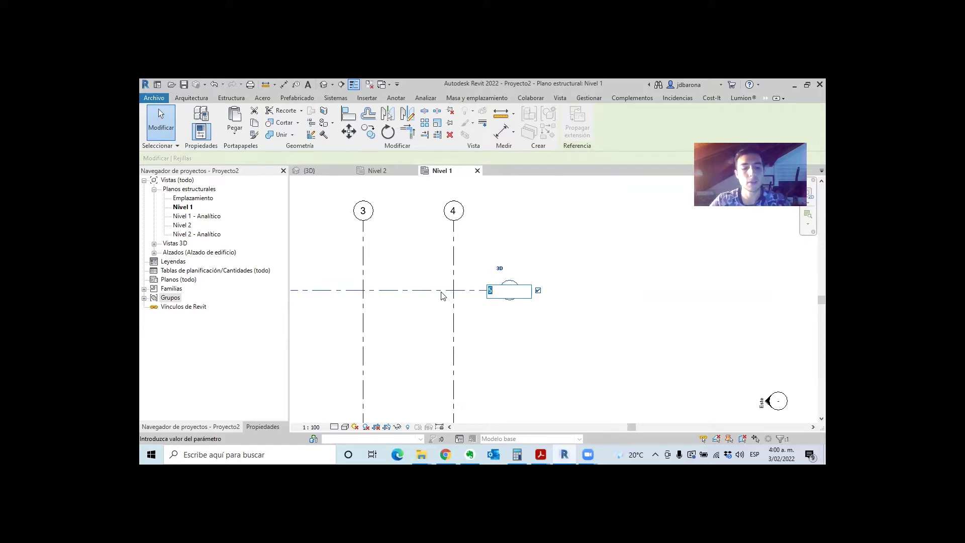
{"action": "type", "text": "A"}
{"action": "left_click", "coordinate": [566, 325]}
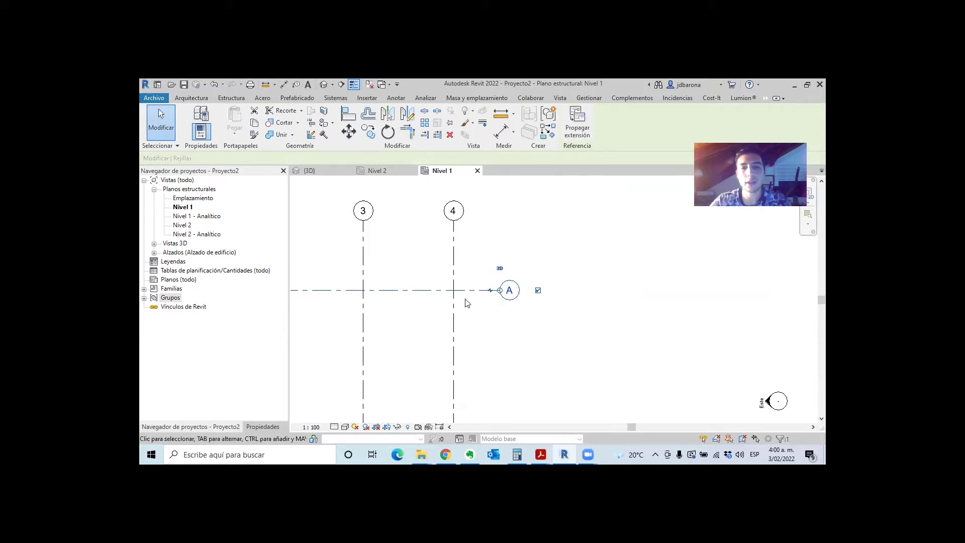
{"action": "scroll", "coordinate": [520, 206], "scroll_direction": "down", "scroll_amount": 1}
{"action": "scroll", "coordinate": [552, 217], "scroll_direction": "down", "scroll_amount": 2}
{"action": "scroll", "coordinate": [573, 231], "scroll_direction": "down", "scroll_amount": 2}
{"action": "scroll", "coordinate": [417, 270], "scroll_direction": "up", "scroll_amount": 1}
{"action": "scroll", "coordinate": [393, 280], "scroll_direction": "up", "scroll_amount": 1}
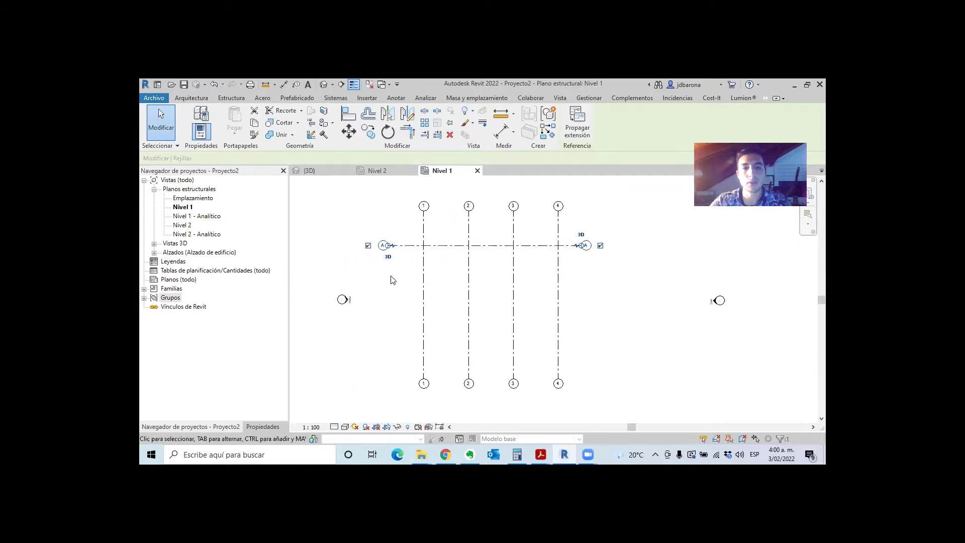
{"action": "left_click", "coordinate": [397, 287]}
{"action": "left_click", "coordinate": [450, 246]}
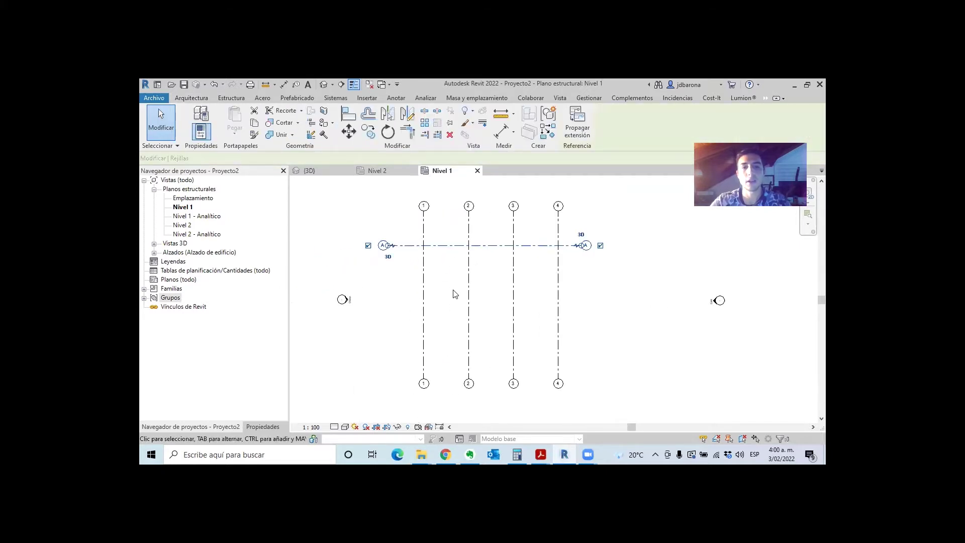
{"action": "left_click", "coordinate": [455, 296]}
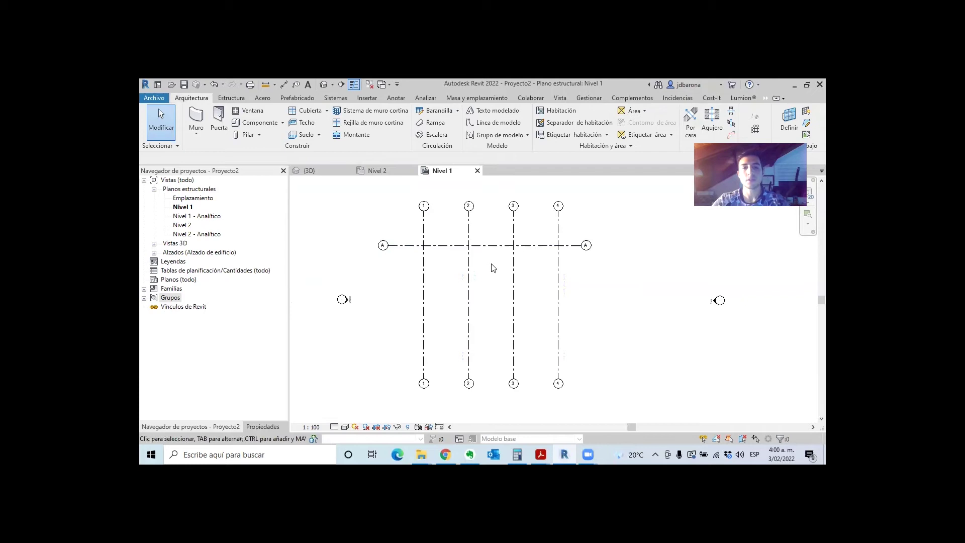
Array grid A downward with AR to create horizontal grids B and C.
{"action": "left_click", "coordinate": [493, 250]}
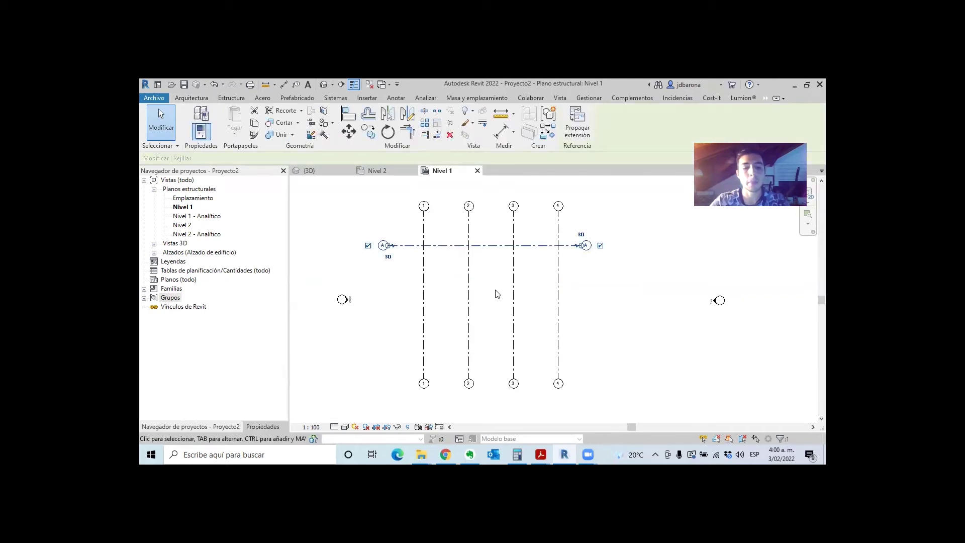
{"action": "key", "text": "a"}
{"action": "key", "text": "r"}
{"action": "left_click", "coordinate": [488, 246]}
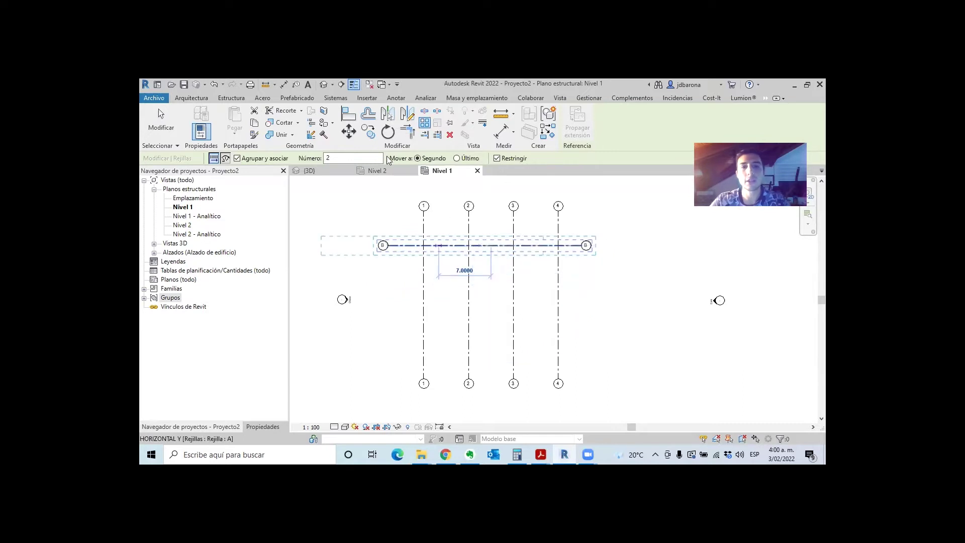
{"action": "left_click", "coordinate": [497, 282]}
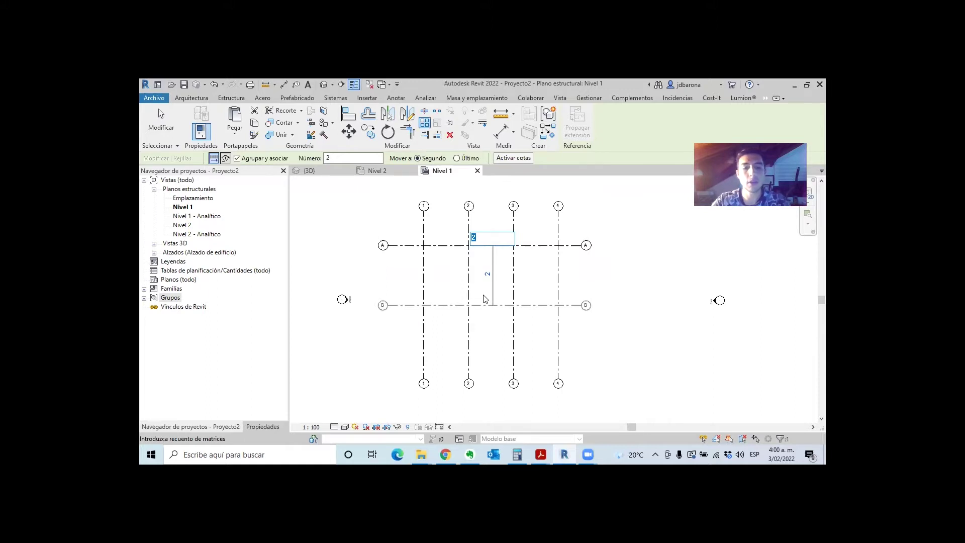
{"action": "key", "text": "Return"}
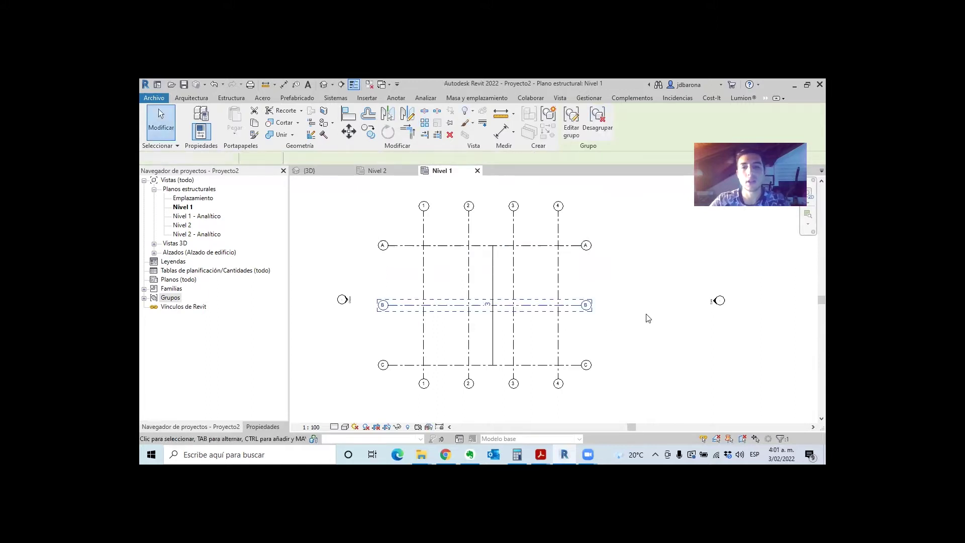
Lower the top end of grid 4 inside the vertical grid array group.
{"action": "left_click", "coordinate": [648, 317]}
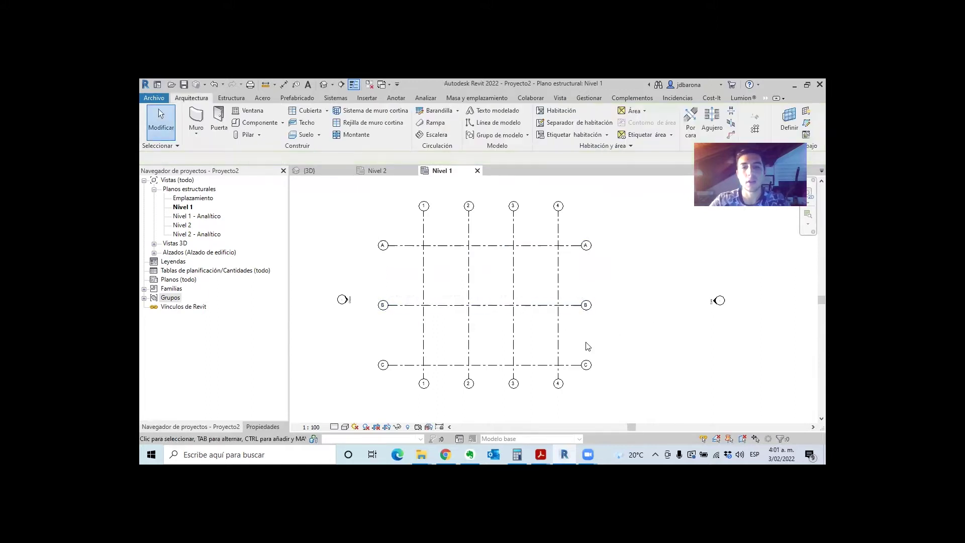
{"action": "left_click", "coordinate": [469, 234]}
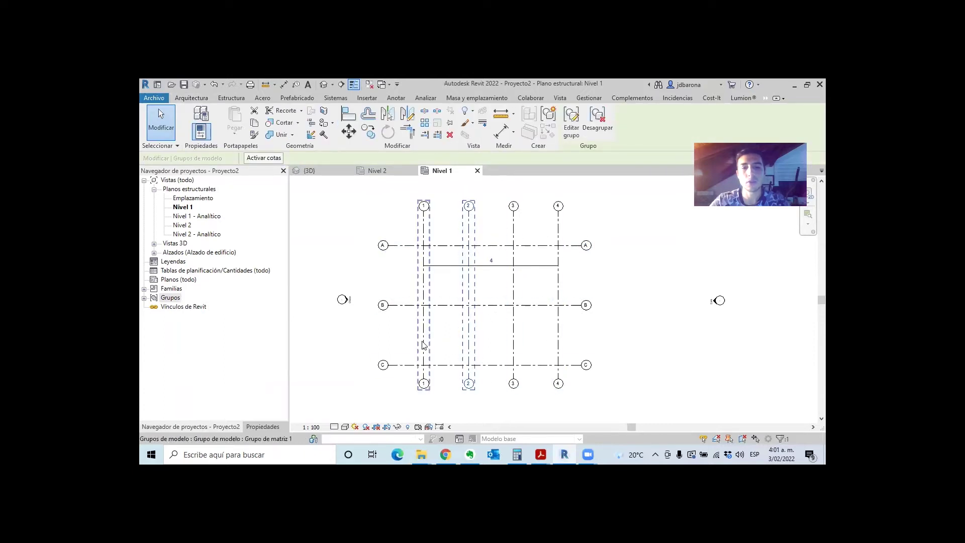
{"action": "left_click", "coordinate": [562, 335]}
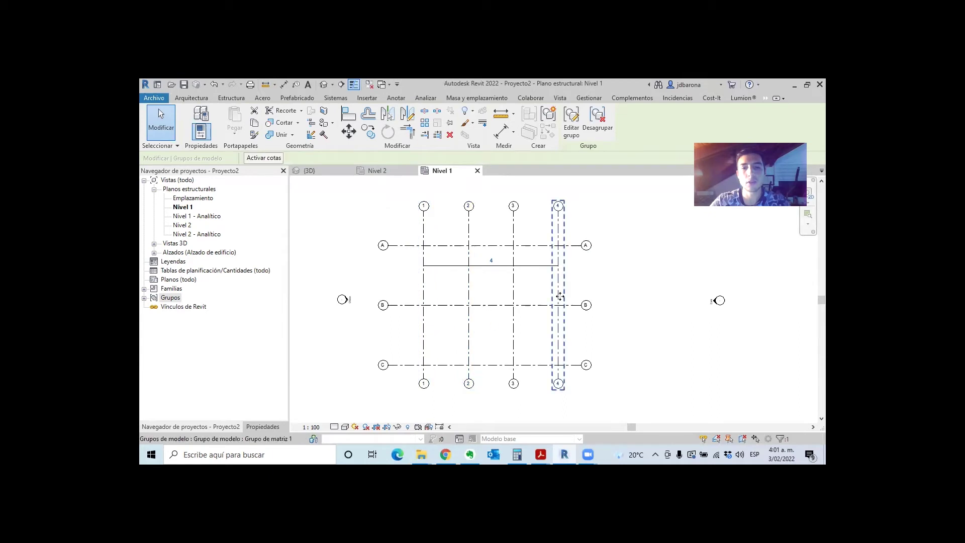
{"action": "double_click", "coordinate": [560, 221]}
{"action": "left_click", "coordinate": [558, 221]}
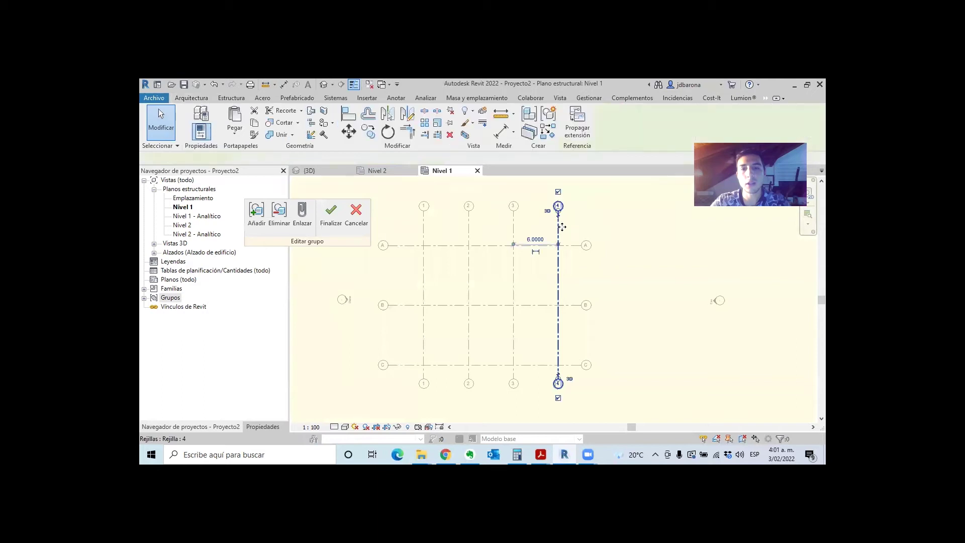
{"action": "scroll", "coordinate": [556, 215], "scroll_direction": "up", "scroll_amount": 2}
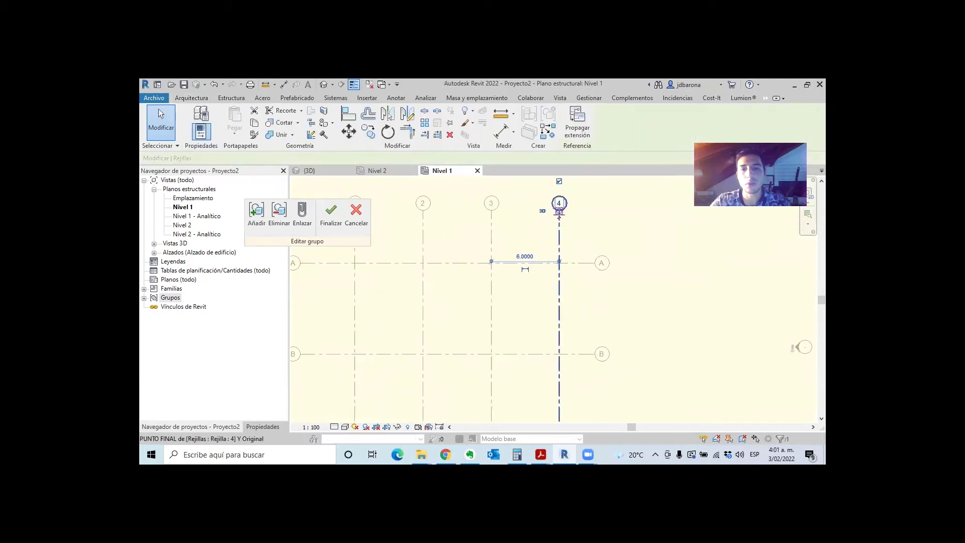
{"action": "left_click_drag", "start_coordinate": [559, 225], "coordinate": [559, 253]}
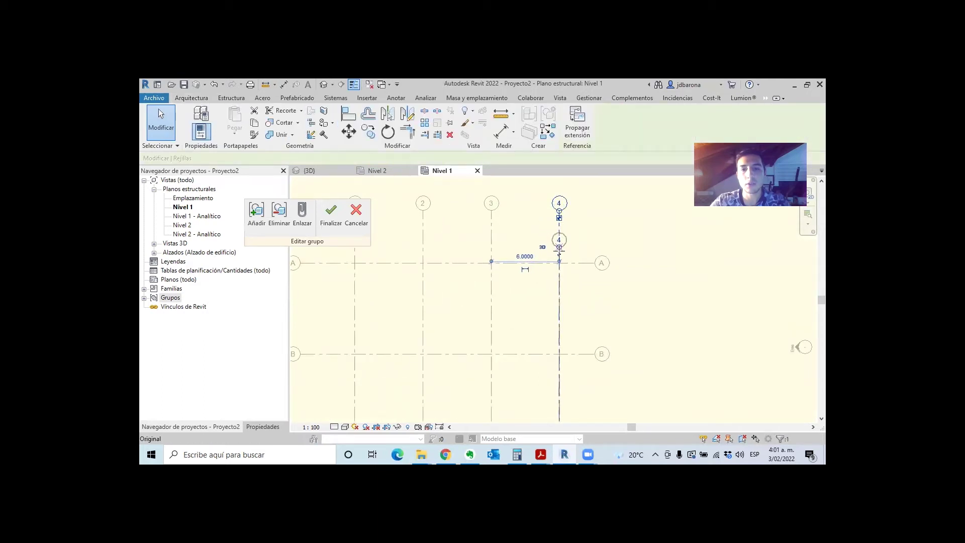
{"action": "left_click", "coordinate": [333, 218]}
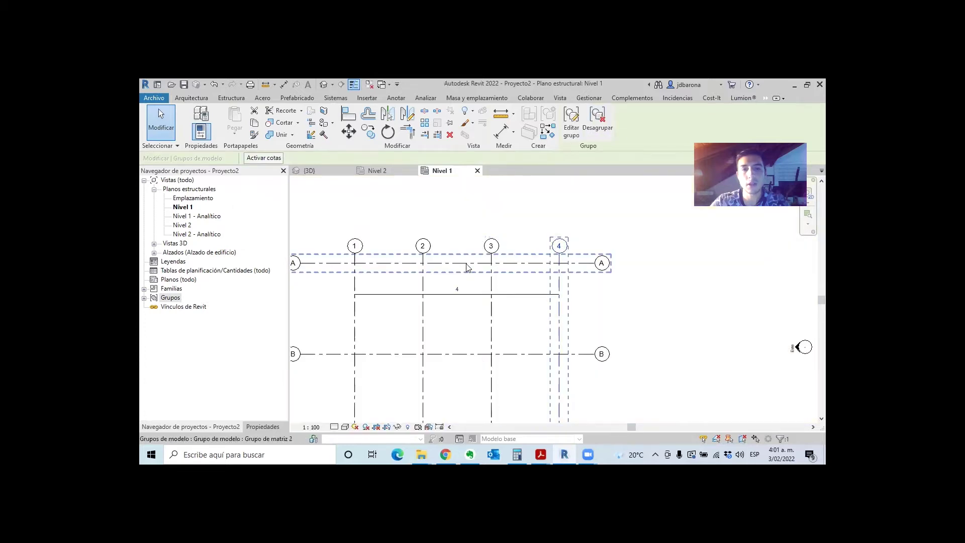
{"action": "scroll", "coordinate": [472, 217], "scroll_direction": "down", "scroll_amount": 2}
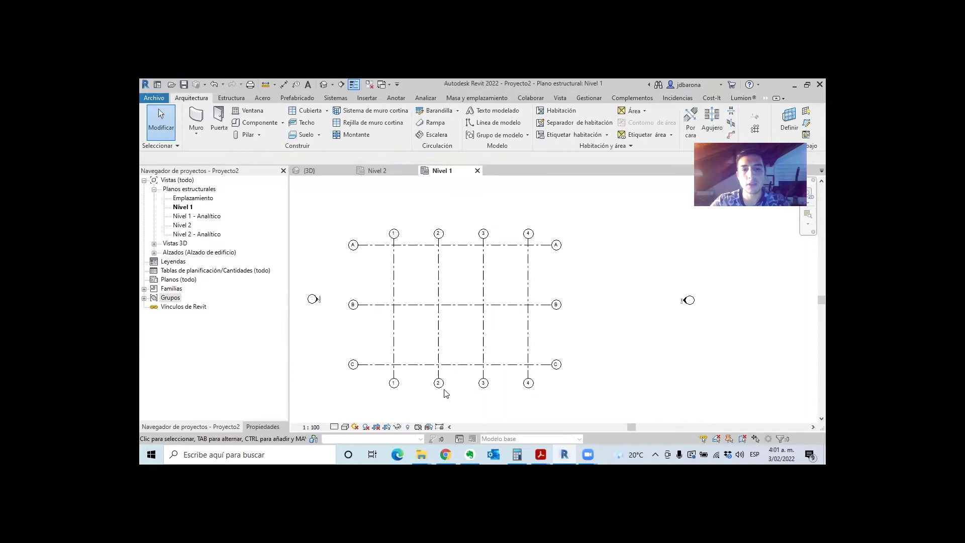
{"action": "scroll", "coordinate": [382, 315], "scroll_direction": "up", "scroll_amount": 2}
Open the horizontal grid group at grid B, then cancel the edit.
{"action": "left_click", "coordinate": [377, 308]}
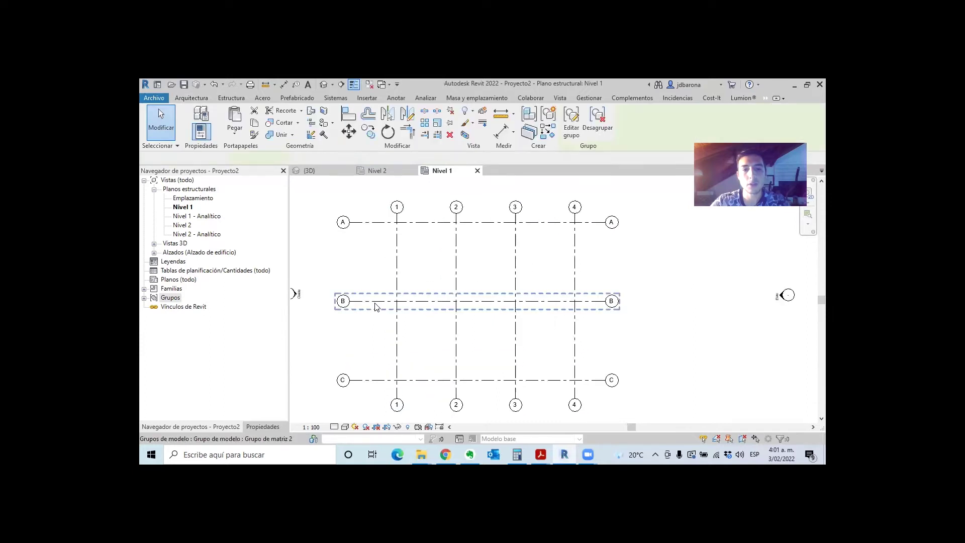
{"action": "double_click", "coordinate": [377, 308]}
{"action": "scroll", "coordinate": [357, 305], "scroll_direction": "up", "scroll_amount": 1}
{"action": "left_click", "coordinate": [355, 301]}
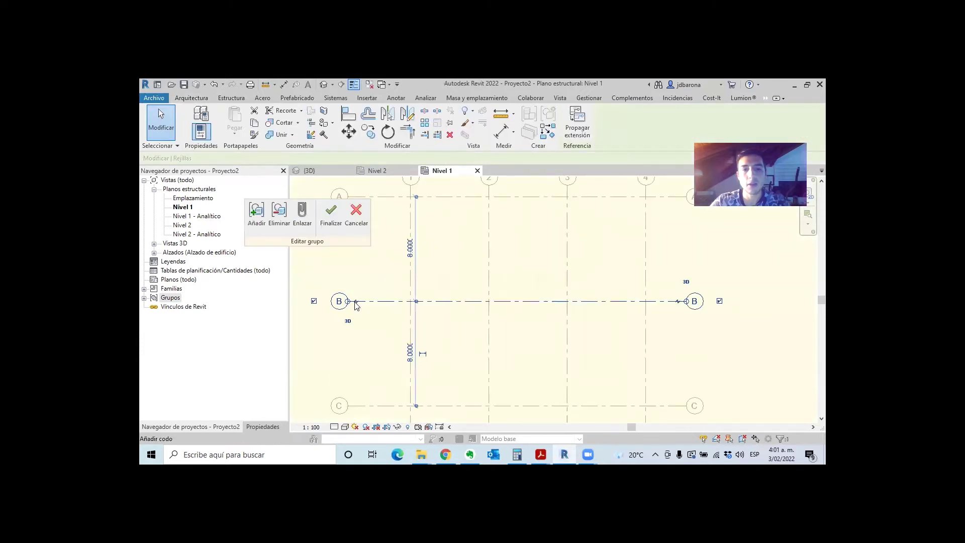
{"action": "left_click", "coordinate": [357, 213]}
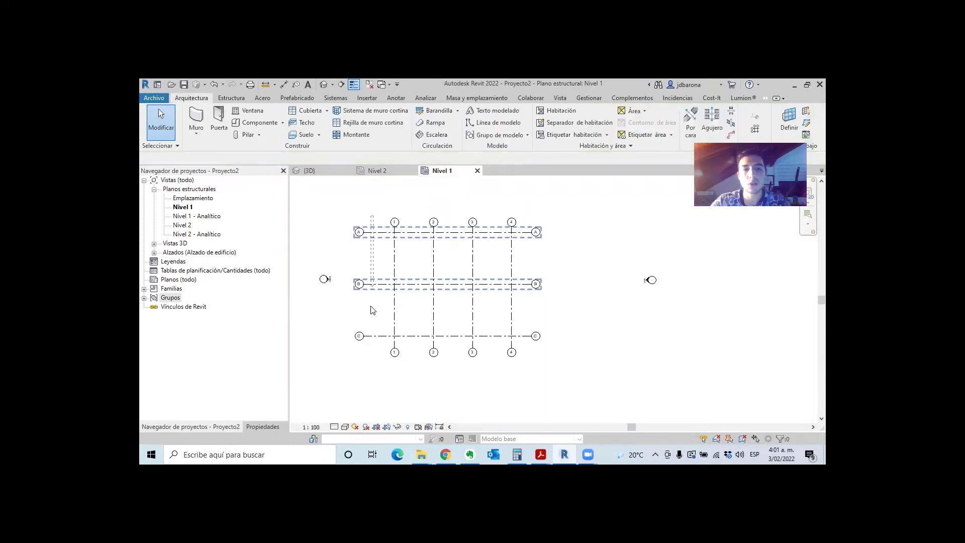
Drag the left ends of grids A, B and C inward toward grid 1.
{"action": "left_click_drag", "start_coordinate": [372, 356], "coordinate": [374, 354]}
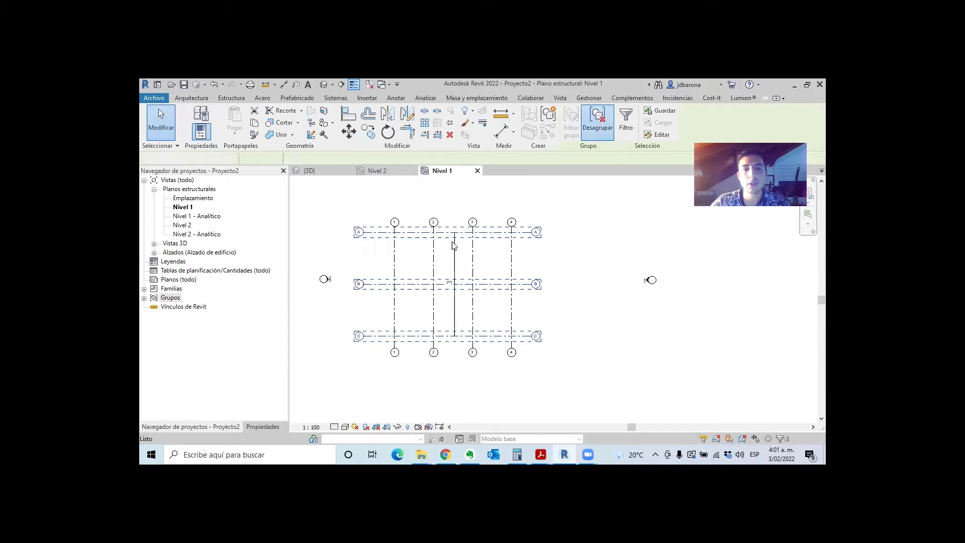
{"action": "left_click", "coordinate": [419, 255]}
{"action": "scroll", "coordinate": [419, 256], "scroll_direction": "up", "scroll_amount": 1}
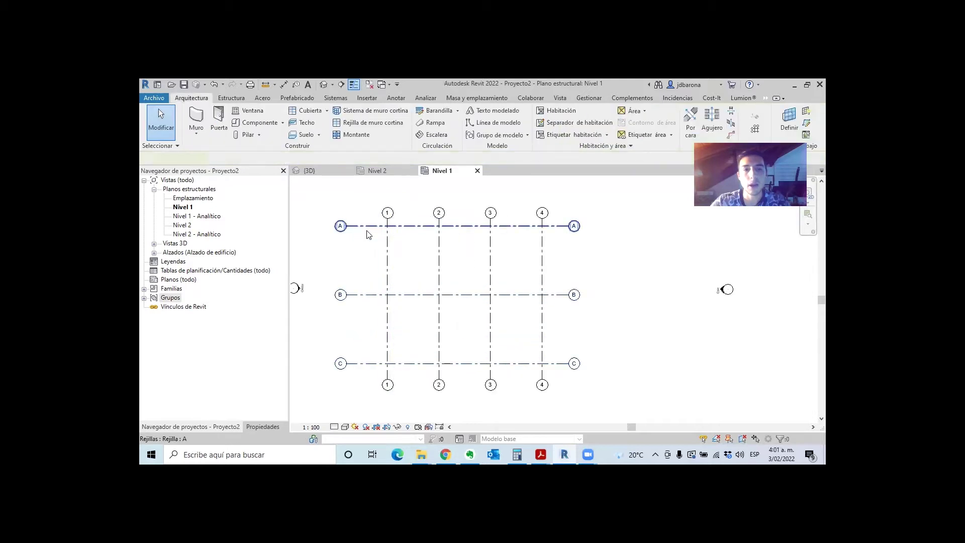
{"action": "left_click", "coordinate": [369, 234]}
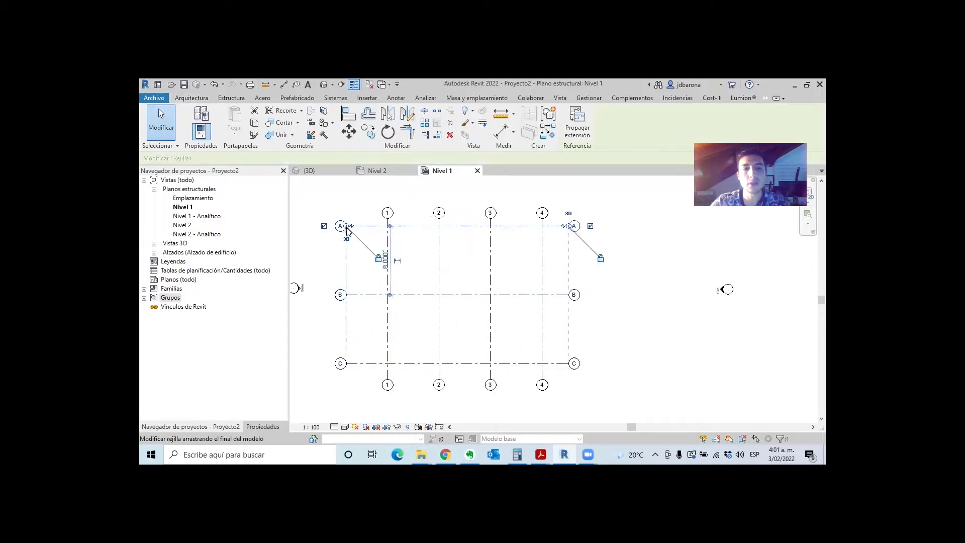
{"action": "left_click_drag", "start_coordinate": [346, 228], "coordinate": [378, 229]}
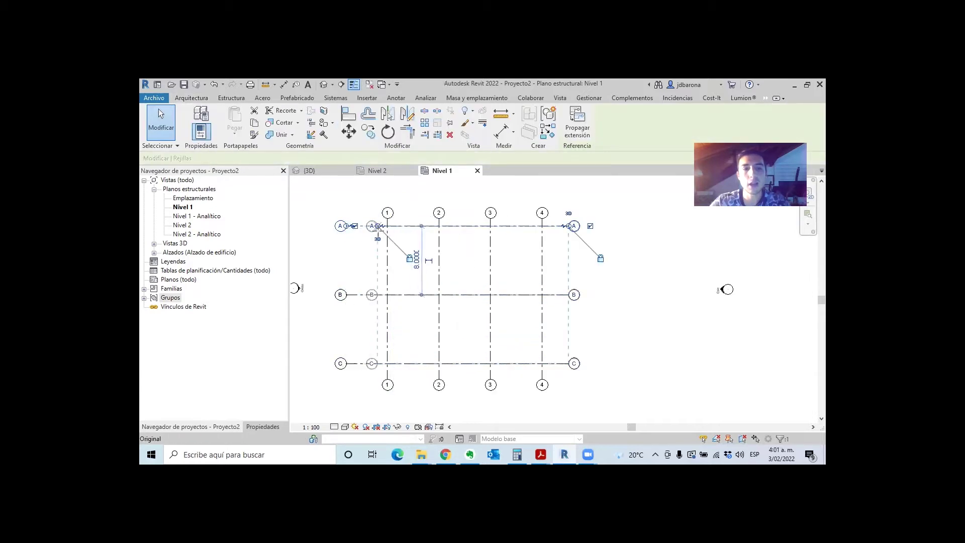
{"action": "left_click", "coordinate": [421, 194]}
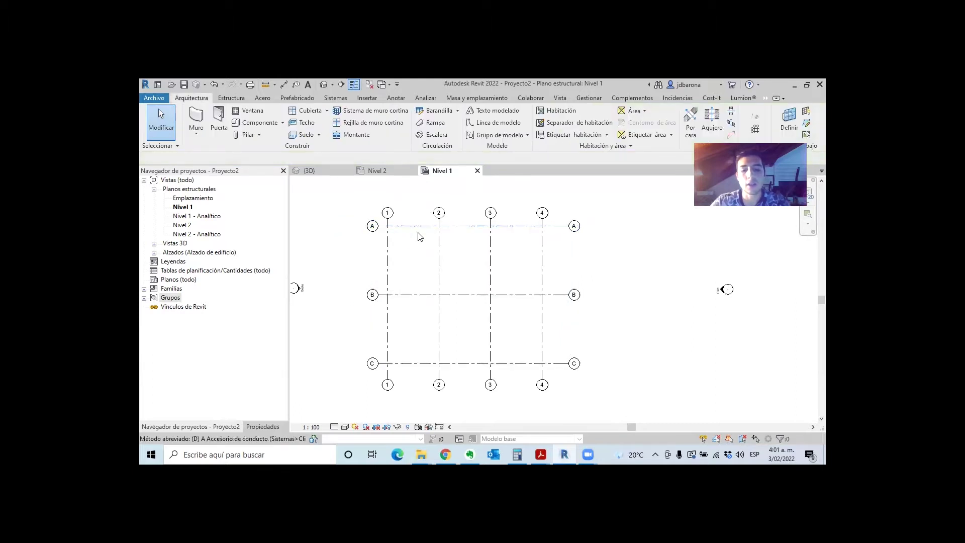
Dimension grids 1–4 with three 6.000 spans and an 18.000 overall string.
{"action": "key", "text": "d"}
{"action": "key", "text": "i"}
{"action": "scroll", "coordinate": [423, 221], "scroll_direction": "up", "scroll_amount": 1}
{"action": "left_click", "coordinate": [384, 249]}
{"action": "left_click", "coordinate": [443, 246]}
{"action": "left_click", "coordinate": [501, 248]}
{"action": "left_click", "coordinate": [557, 248]}
{"action": "left_click", "coordinate": [544, 223]}
{"action": "left_click", "coordinate": [381, 268]}
{"action": "left_click", "coordinate": [560, 257]}
{"action": "left_click", "coordinate": [487, 223]}
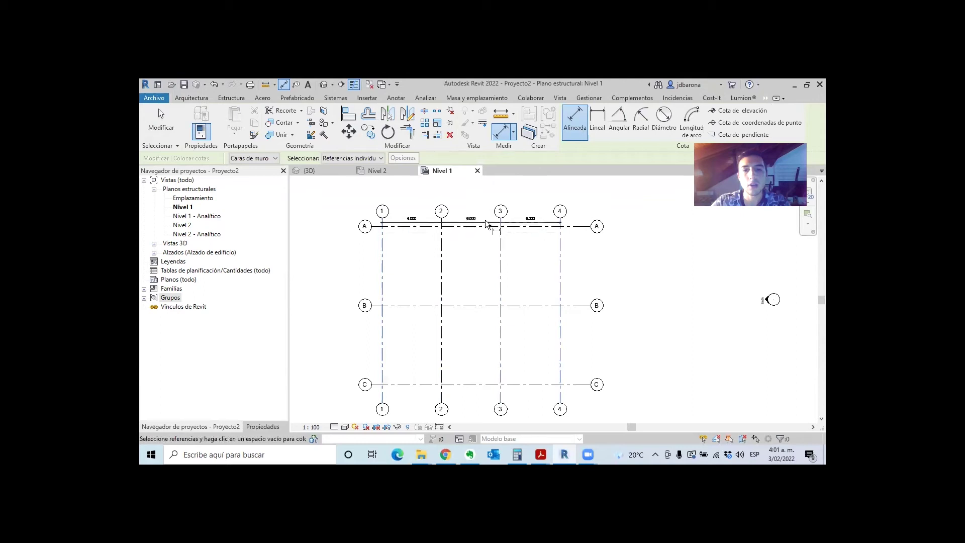
{"action": "left_click", "coordinate": [474, 213]}
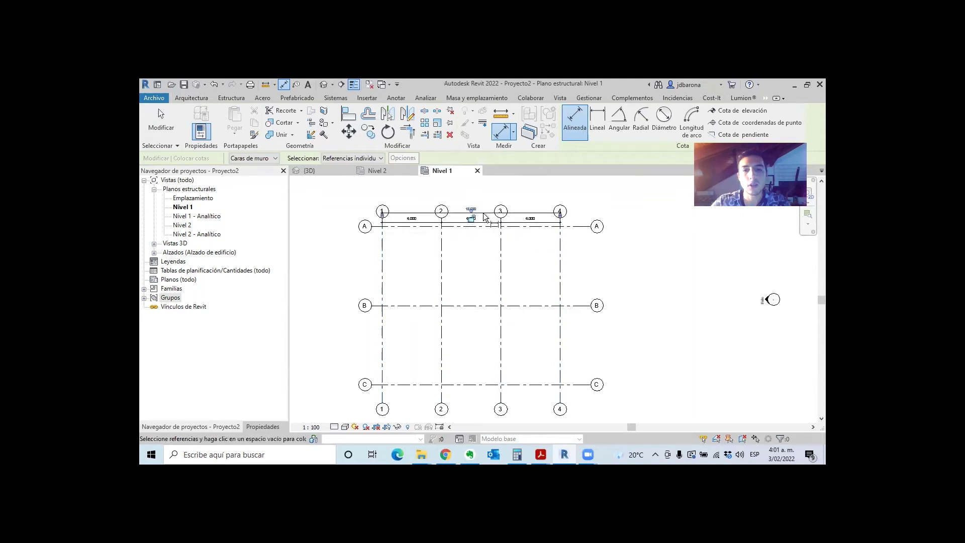
Dimension grids A–C with 8.000 spans and a 16.000 overall, placed beside grid 4.
{"action": "left_click", "coordinate": [391, 227]}
{"action": "left_click", "coordinate": [402, 304]}
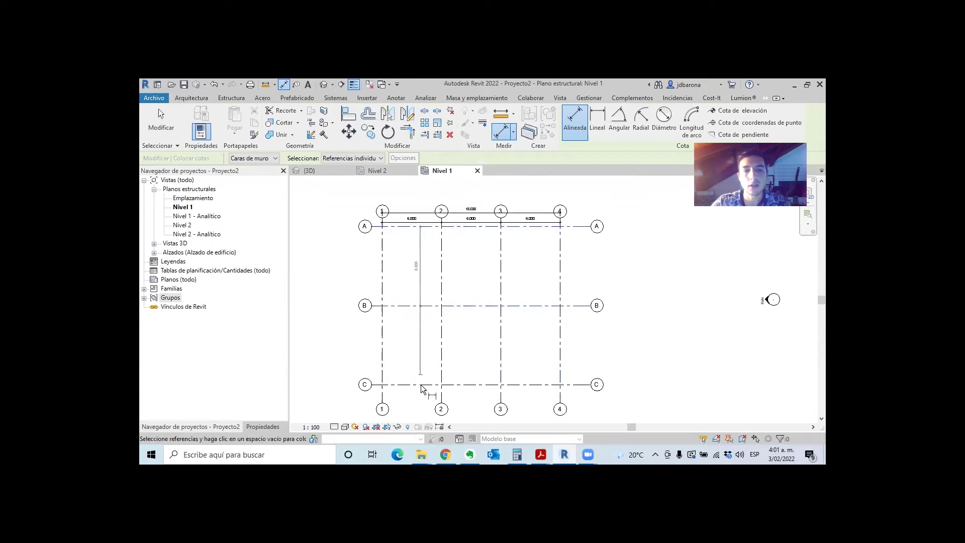
{"action": "left_click", "coordinate": [418, 385]}
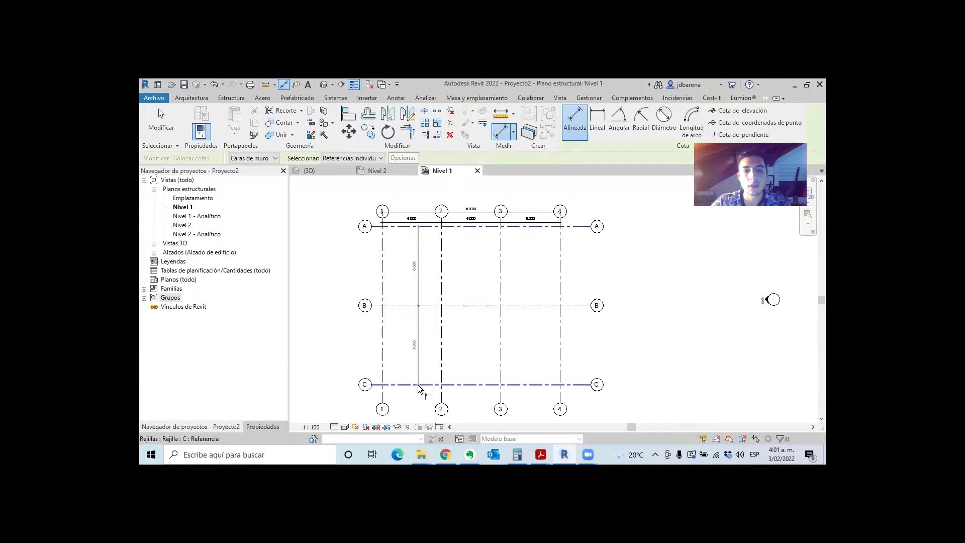
{"action": "left_click", "coordinate": [377, 378]}
{"action": "left_click", "coordinate": [488, 227]}
{"action": "left_click", "coordinate": [463, 383]}
{"action": "left_click", "coordinate": [576, 342]}
{"action": "key", "text": "Escape"}
{"action": "key", "text": "Escape"}
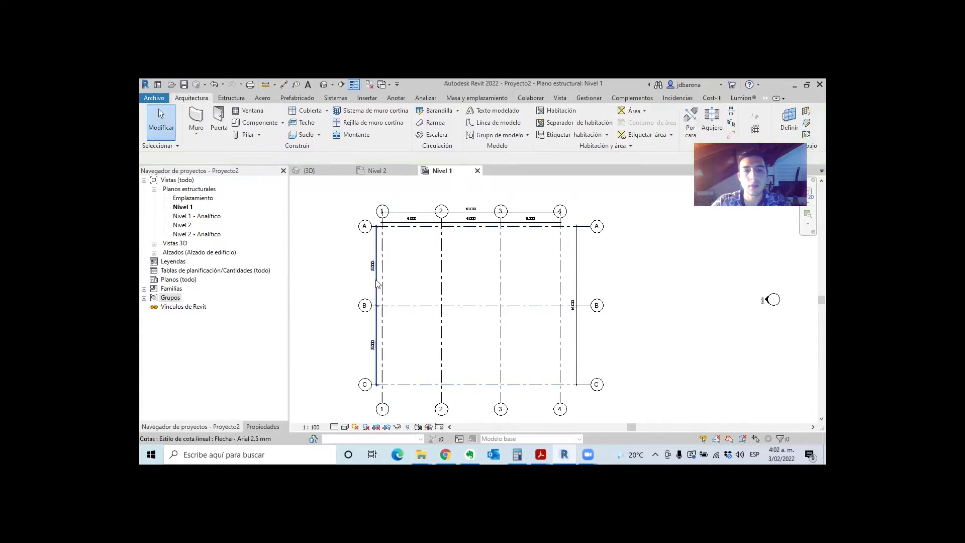
{"action": "left_click_drag", "start_coordinate": [522, 284], "coordinate": [566, 284]}
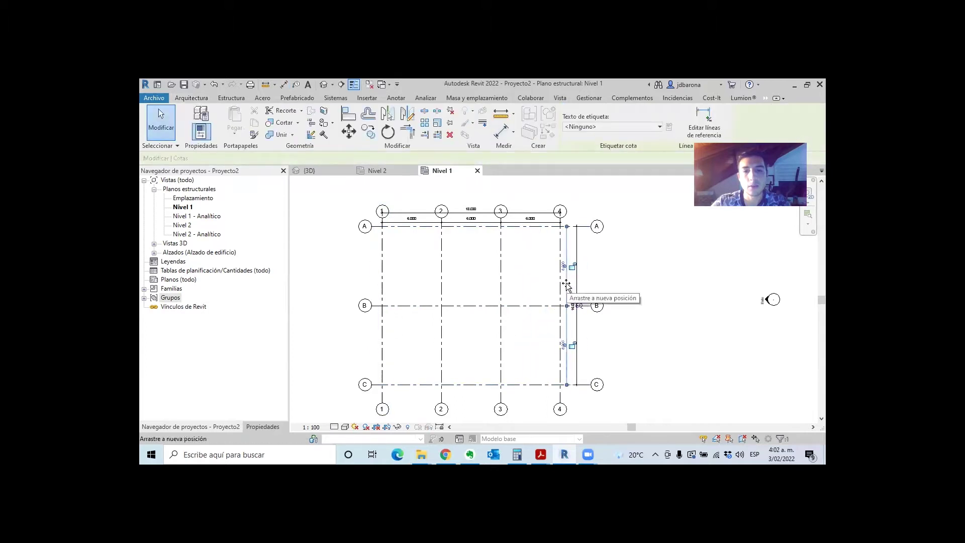
{"action": "left_click", "coordinate": [663, 257]}
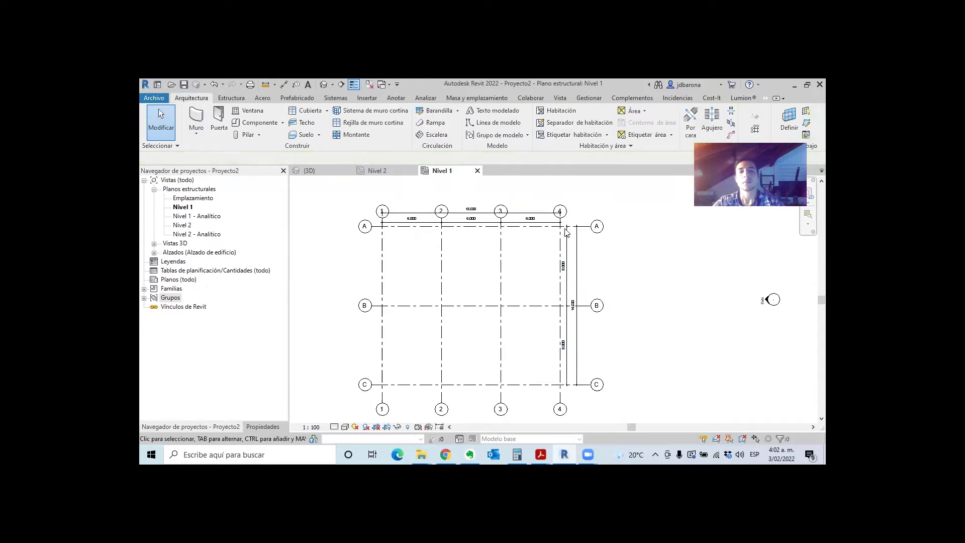
Extend grid 3's top end inside its group to match the other grids.
{"action": "left_click", "coordinate": [500, 259]}
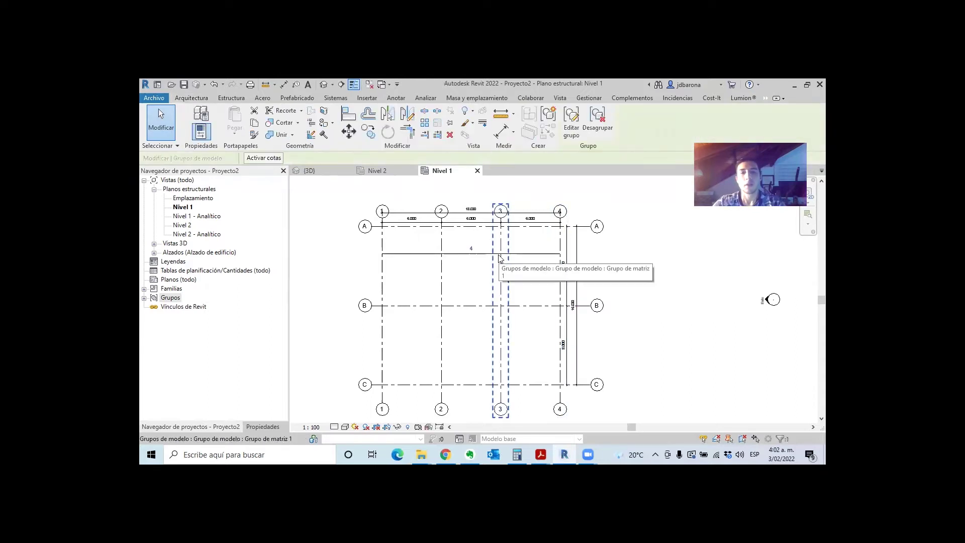
{"action": "double_click", "coordinate": [503, 226]}
{"action": "left_click", "coordinate": [501, 227]}
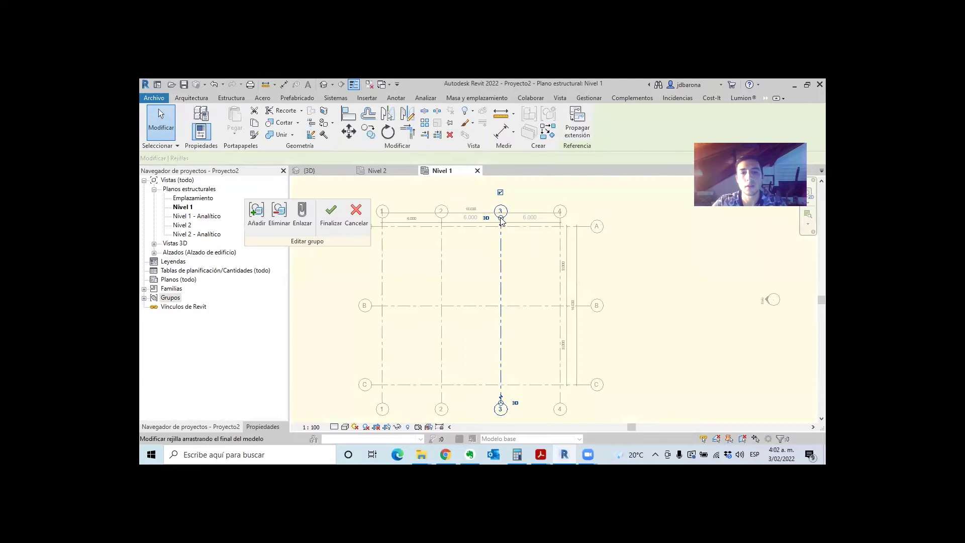
{"action": "left_click_drag", "start_coordinate": [501, 212], "coordinate": [501, 203]}
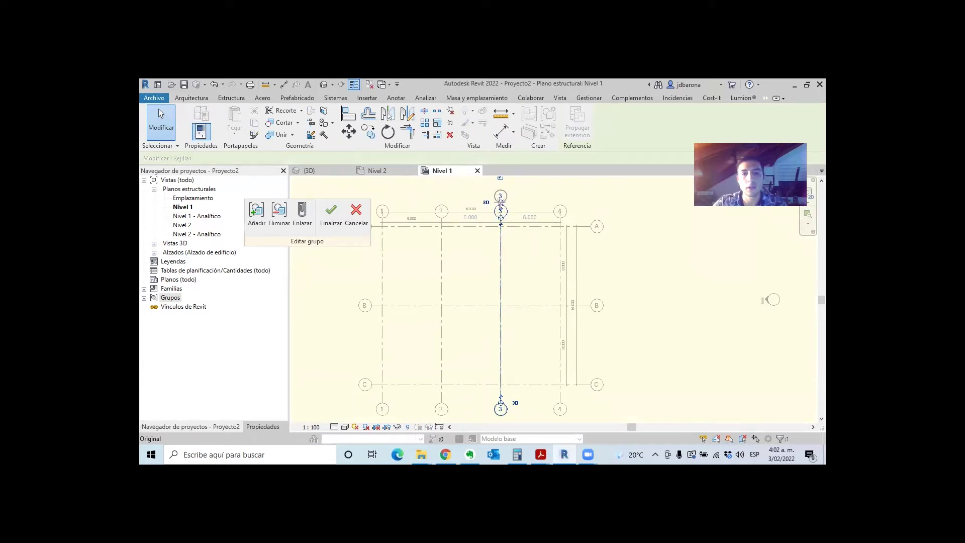
{"action": "left_click", "coordinate": [596, 262]}
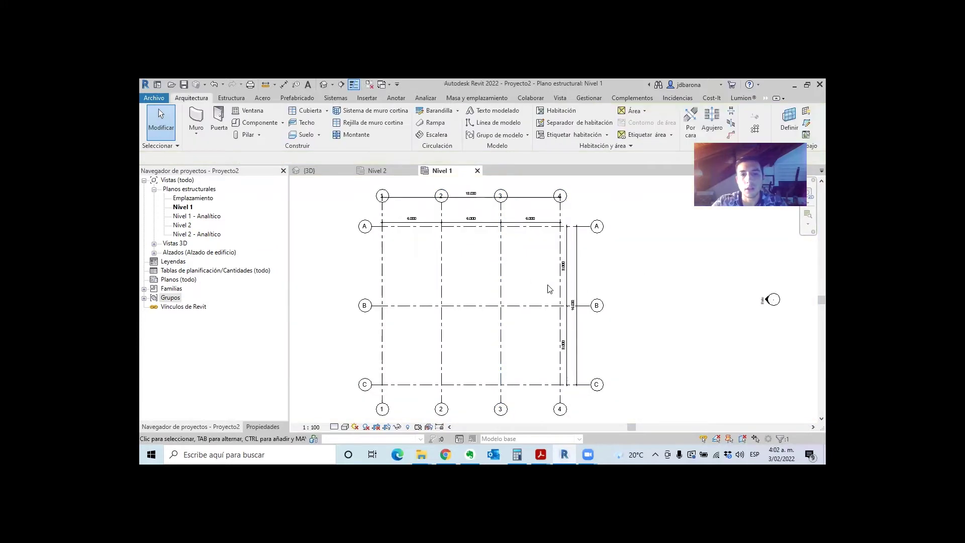
Move the 6.000 spacing string up closer to the 18.000 dimension.
{"action": "left_click", "coordinate": [481, 226]}
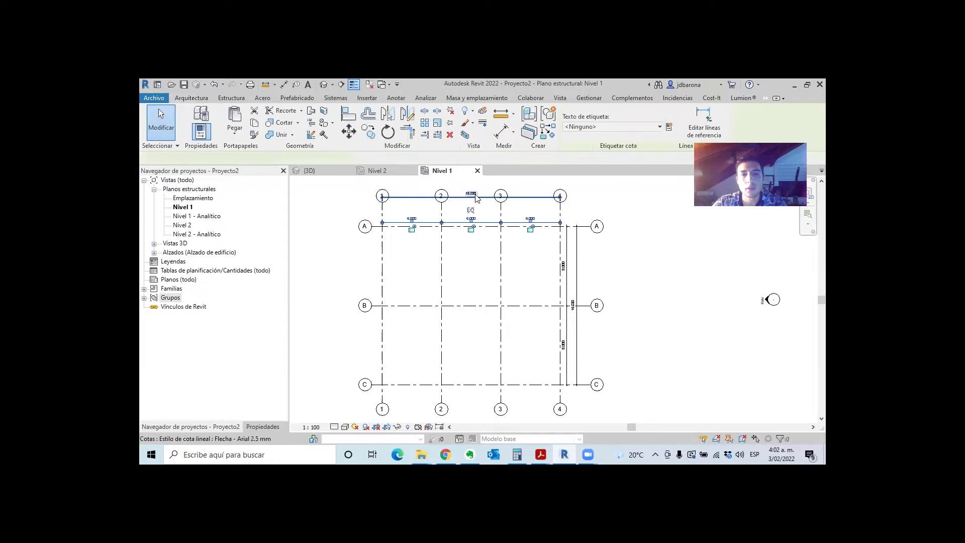
{"action": "left_click_drag", "start_coordinate": [462, 205], "coordinate": [471, 206]}
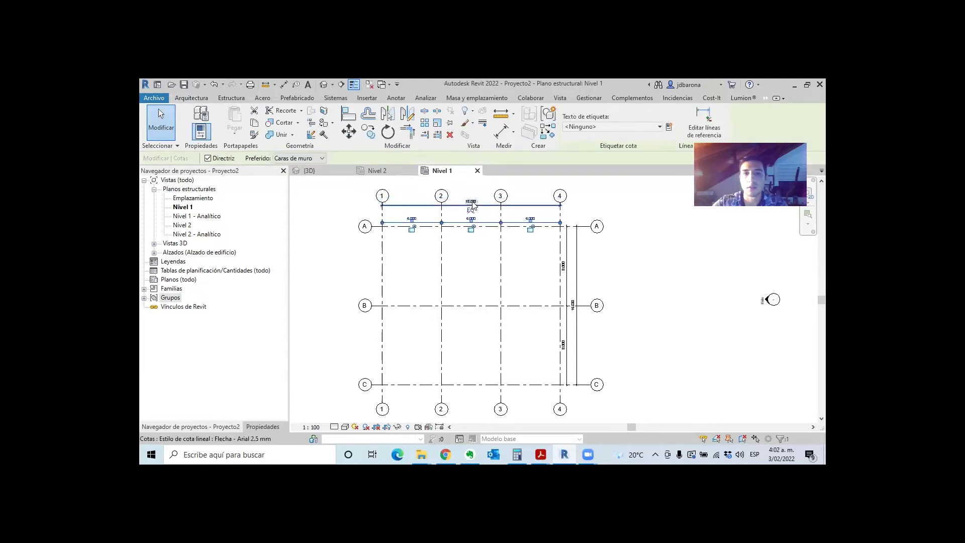
{"action": "key", "text": "Escape"}
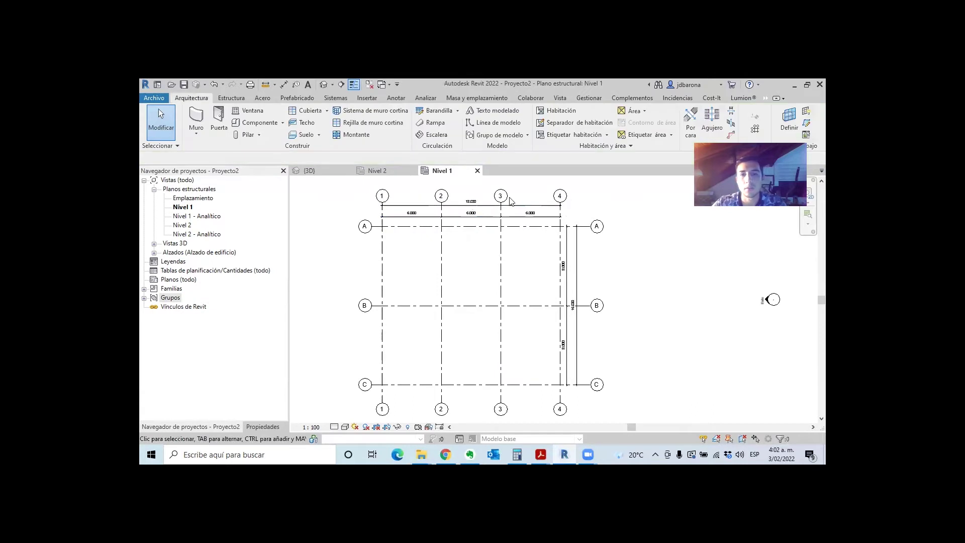
{"action": "scroll", "coordinate": [498, 231], "scroll_direction": "down", "scroll_amount": 2}
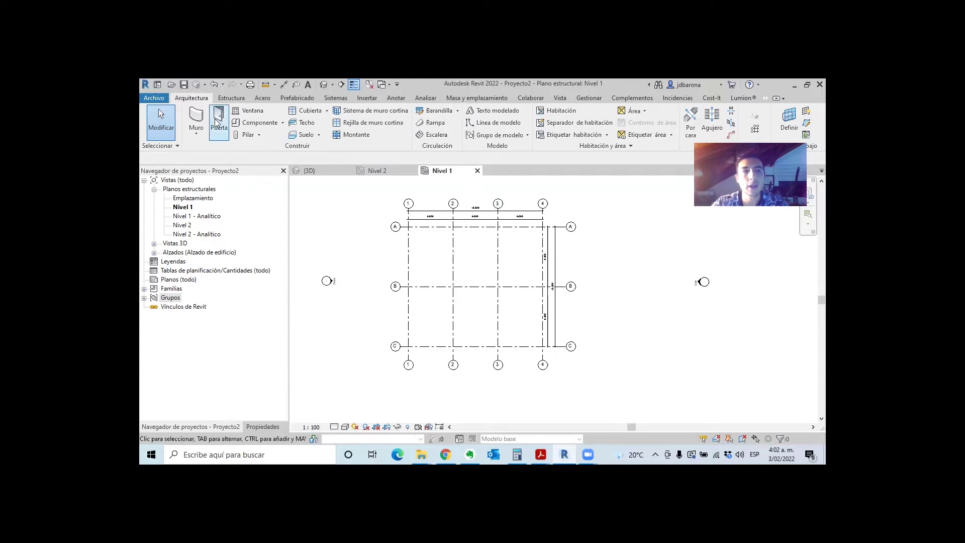
Start the Pilar structural column tool from the Estructura tab, with height Nivel 2.
{"action": "left_click", "coordinate": [226, 98]}
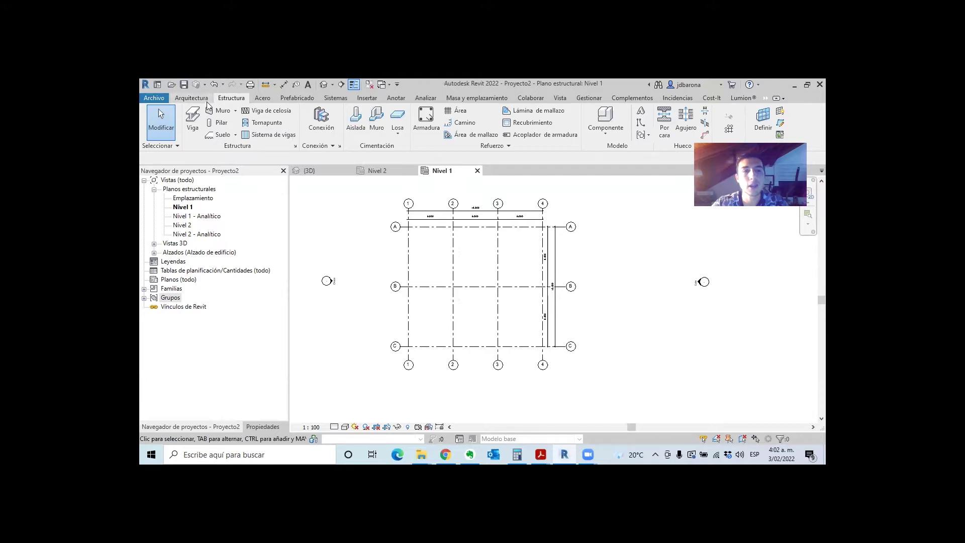
{"action": "left_click", "coordinate": [220, 125]}
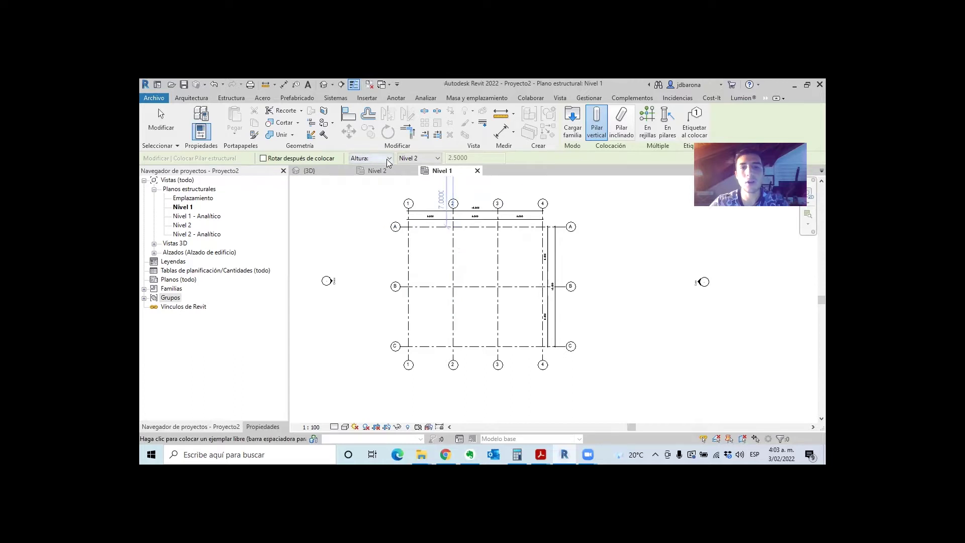
Confirm the column Height stays at Nivel 2 and display the Properties palette.
{"action": "left_click", "coordinate": [417, 159]}
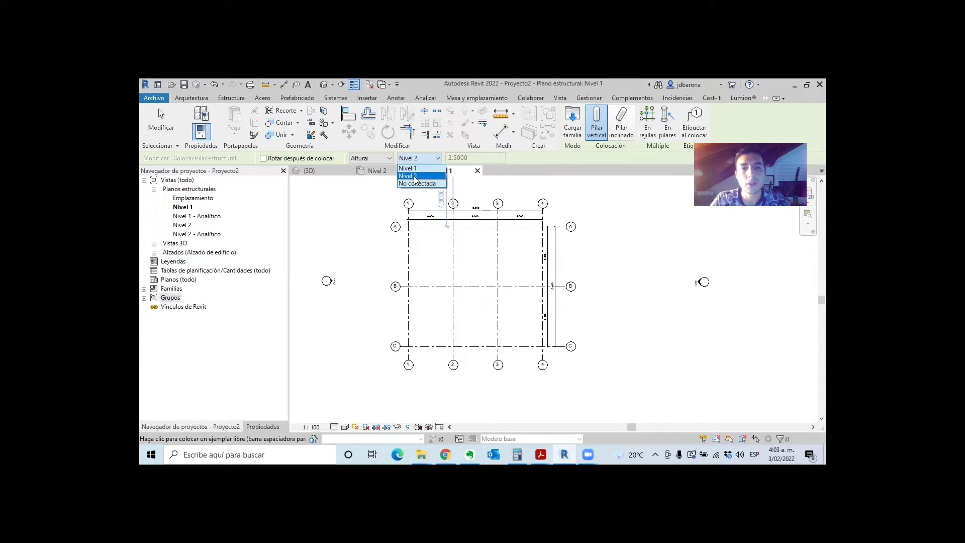
{"action": "left_click", "coordinate": [415, 177]}
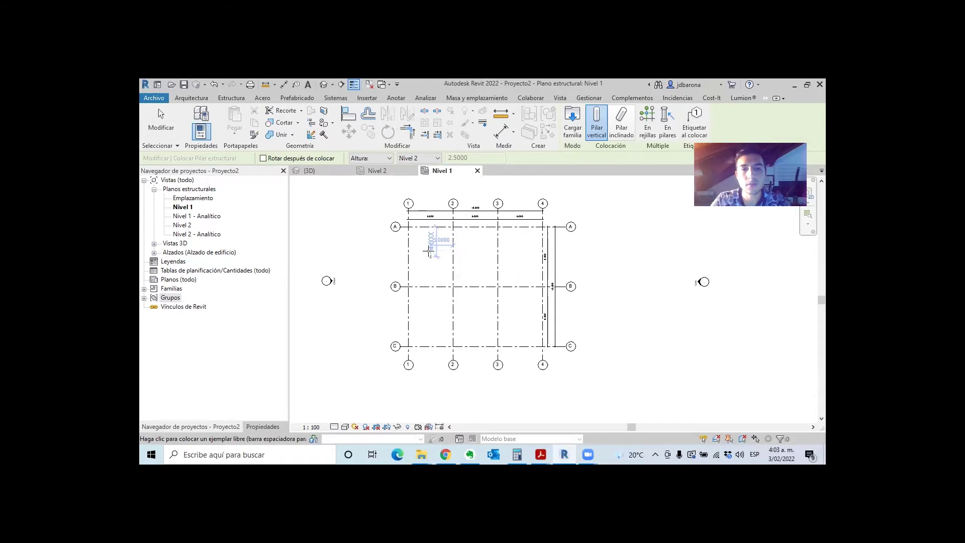
{"action": "scroll", "coordinate": [428, 249], "scroll_direction": "up", "scroll_amount": 2}
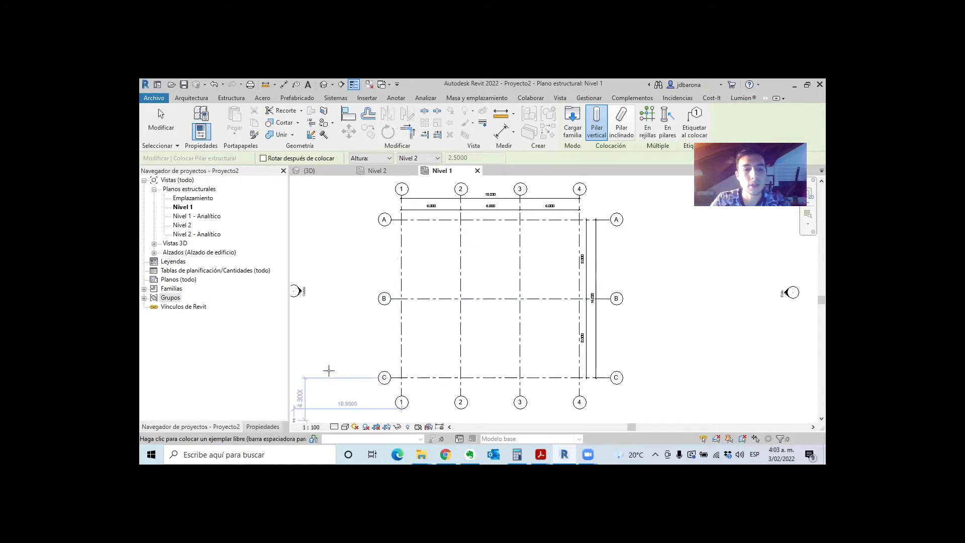
{"action": "left_click", "coordinate": [262, 426]}
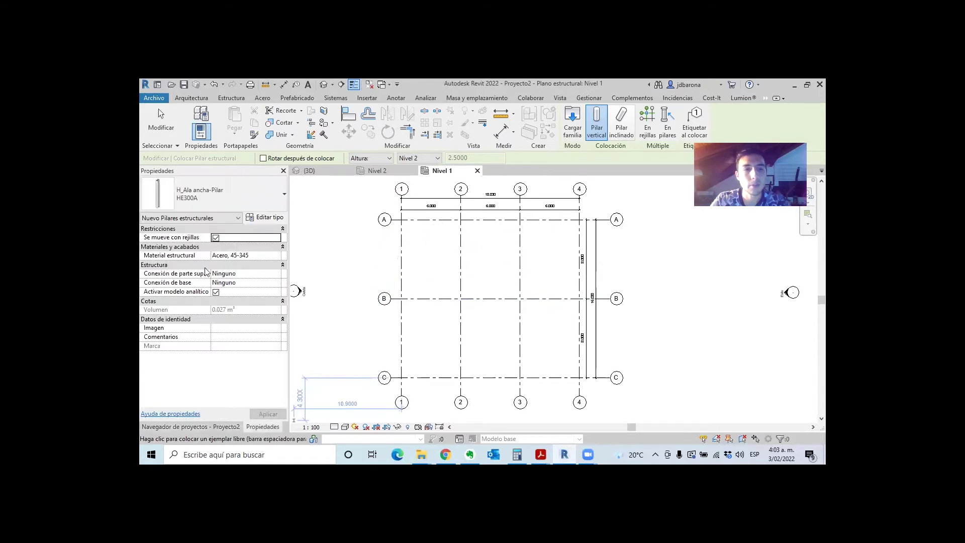
Change the column type from HE300A to Hormigón-Rectangular-Pilar 300 x 450.
{"action": "left_click", "coordinate": [189, 199]}
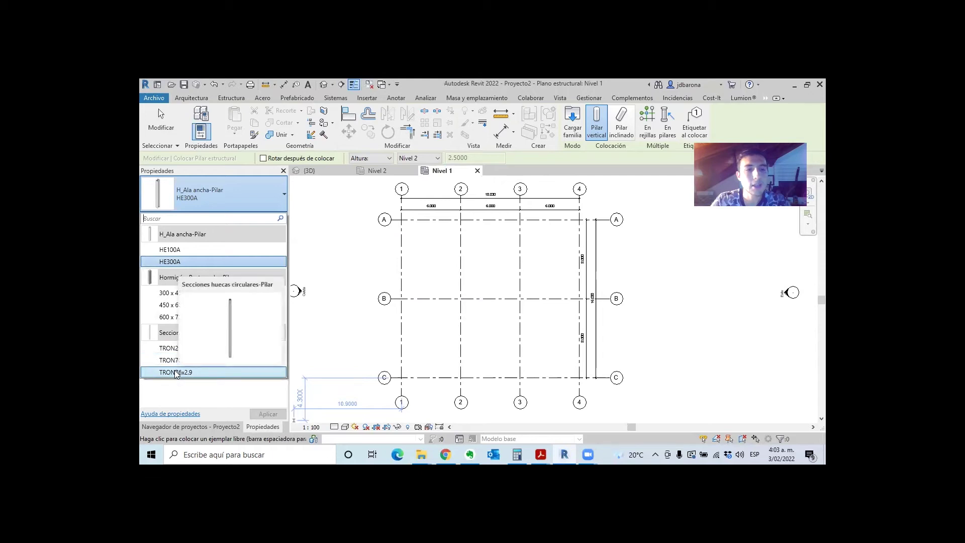
{"action": "left_click", "coordinate": [176, 294]}
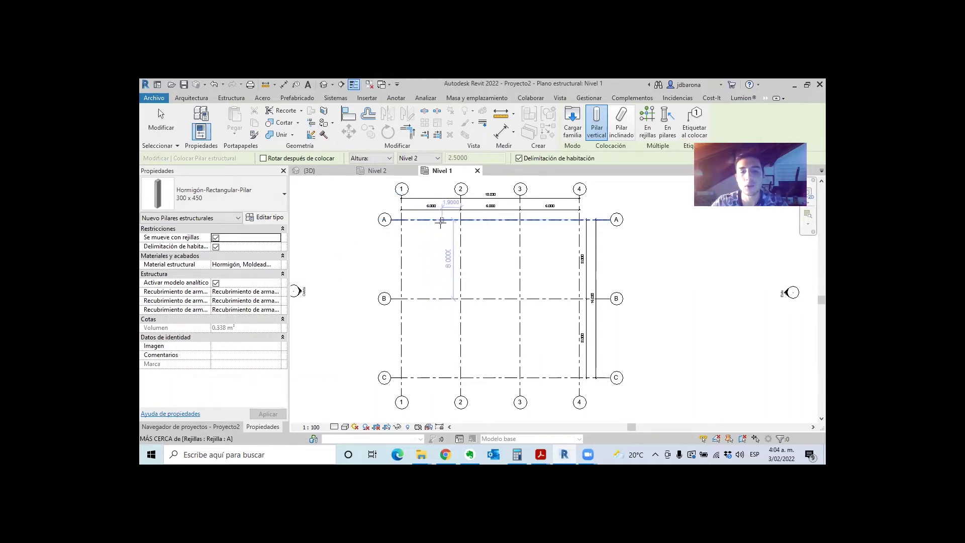
{"action": "scroll", "coordinate": [437, 223], "scroll_direction": "up", "scroll_amount": 3}
{"action": "scroll", "coordinate": [431, 233], "scroll_direction": "up", "scroll_amount": 1}
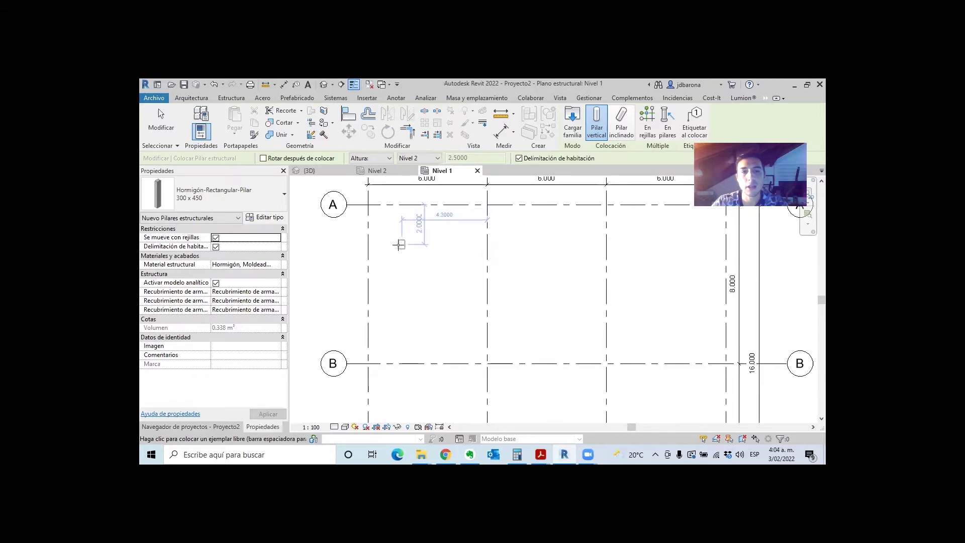
Place columns at all twelve intersections of grids A–C and 1–4 using En rejillas.
{"action": "left_click", "coordinate": [647, 120]}
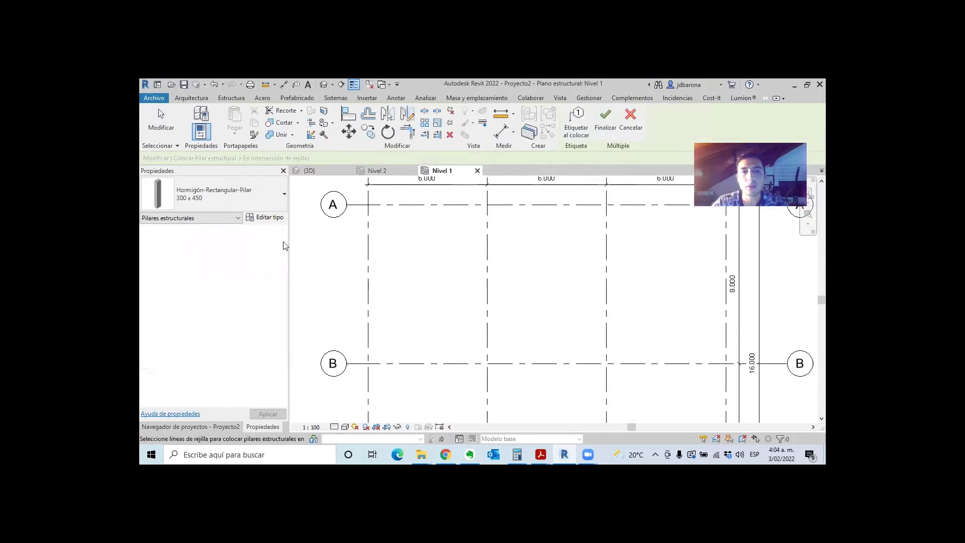
{"action": "scroll", "coordinate": [319, 211], "scroll_direction": "down", "scroll_amount": 1}
{"action": "scroll", "coordinate": [326, 209], "scroll_direction": "down", "scroll_amount": 2}
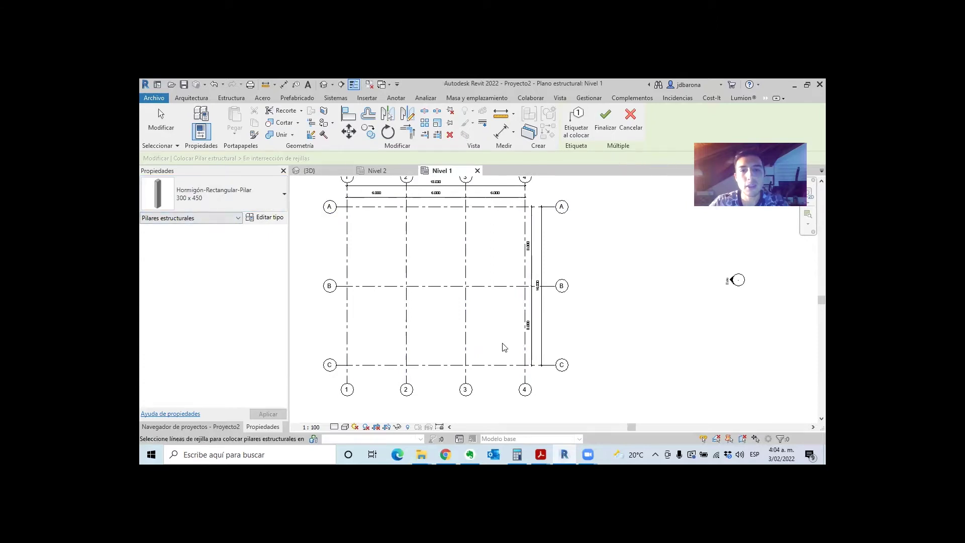
{"action": "scroll", "coordinate": [529, 365], "scroll_direction": "up", "scroll_amount": 2}
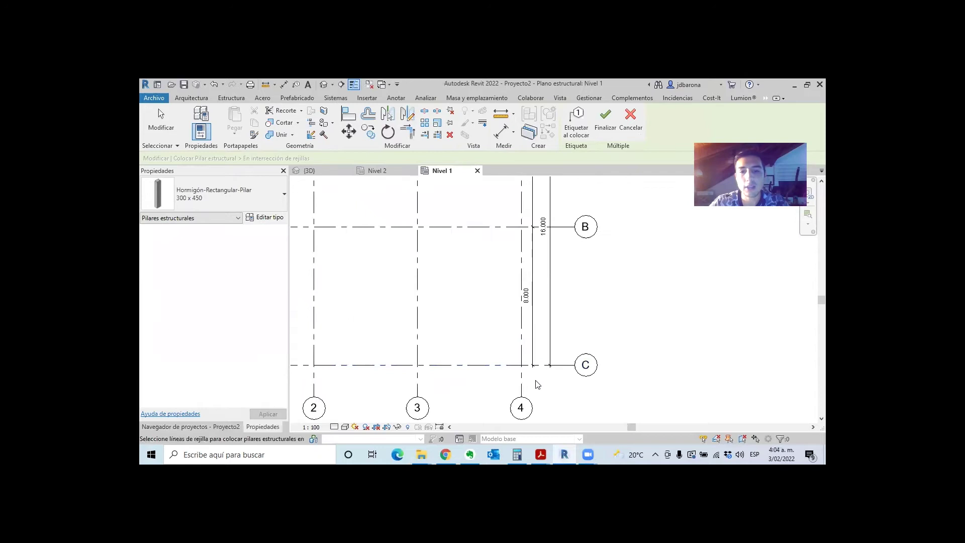
{"action": "scroll", "coordinate": [538, 384], "scroll_direction": "down", "scroll_amount": 2}
{"action": "mouse_move", "coordinate": [536, 380]}
{"action": "left_mouse_down"}
{"action": "mouse_move", "coordinate": [379, 260]}
{"action": "mouse_move", "coordinate": [344, 208]}
{"action": "left_mouse_up"}
{"action": "scroll", "coordinate": [402, 210], "scroll_direction": "up", "scroll_amount": 1}
{"action": "scroll", "coordinate": [402, 210], "scroll_direction": "up", "scroll_amount": 1}
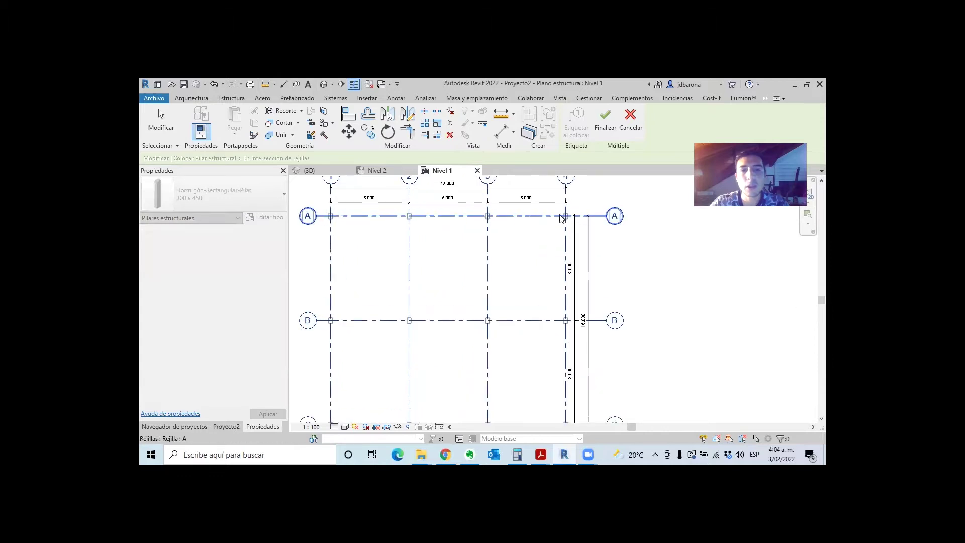
{"action": "scroll", "coordinate": [561, 218], "scroll_direction": "up", "scroll_amount": 1}
{"action": "middle_click_drag", "start_coordinate": [534, 288], "coordinate": [584, 204]}
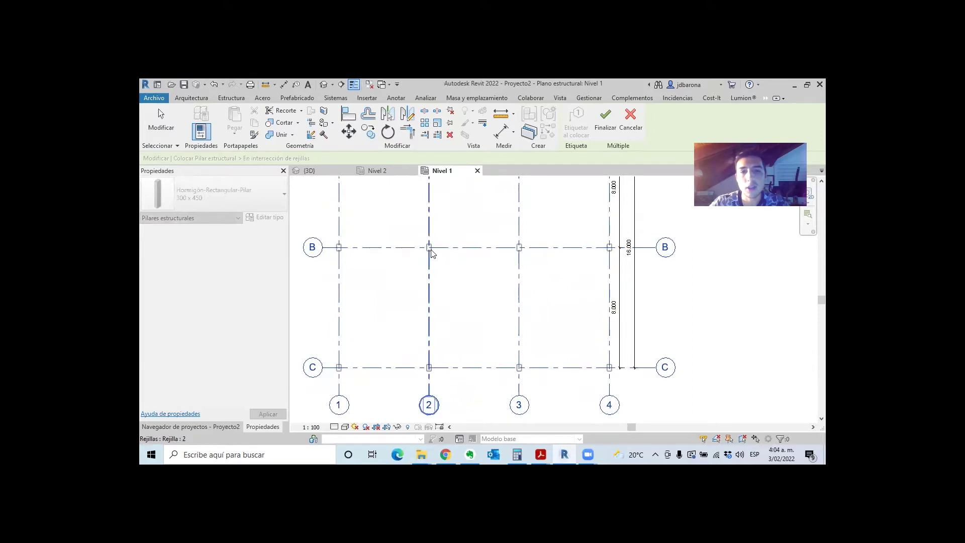
{"action": "scroll", "coordinate": [425, 247], "scroll_direction": "up", "scroll_amount": 2}
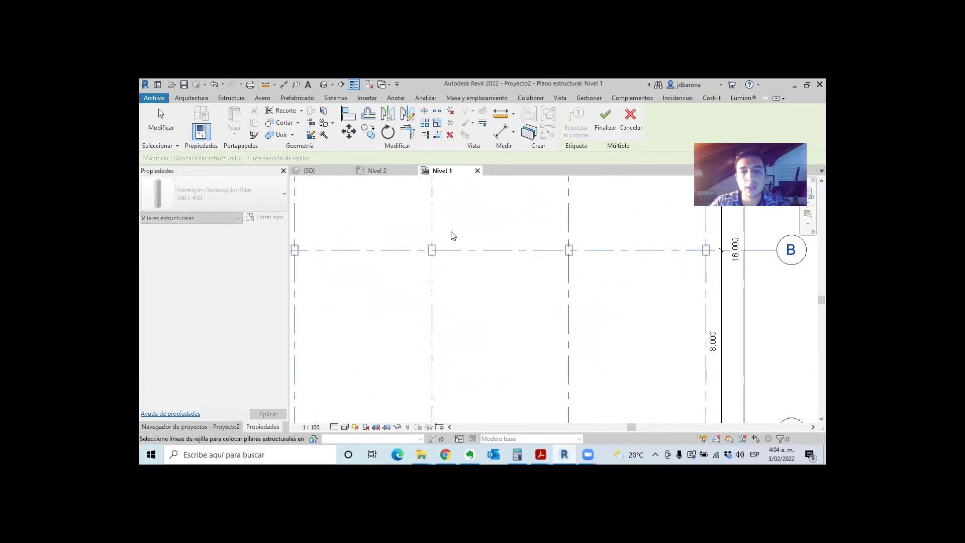
{"action": "scroll", "coordinate": [462, 254], "scroll_direction": "down", "scroll_amount": 2}
{"action": "scroll", "coordinate": [490, 395], "scroll_direction": "down", "scroll_amount": 1}
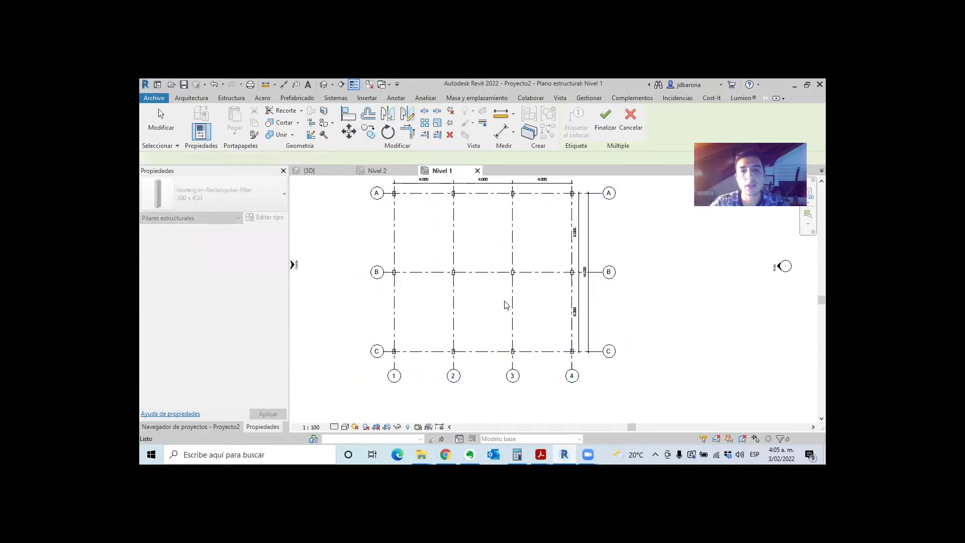
Set up a slanted column from Nivel 1 at offset 0 up to Nivel 2.
{"action": "key", "text": "Escape"}
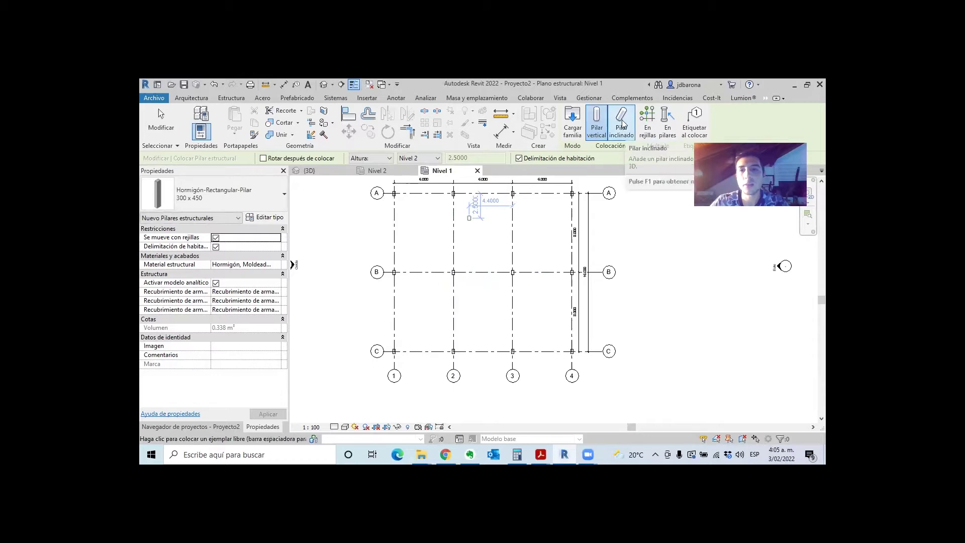
{"action": "left_click", "coordinate": [621, 129]}
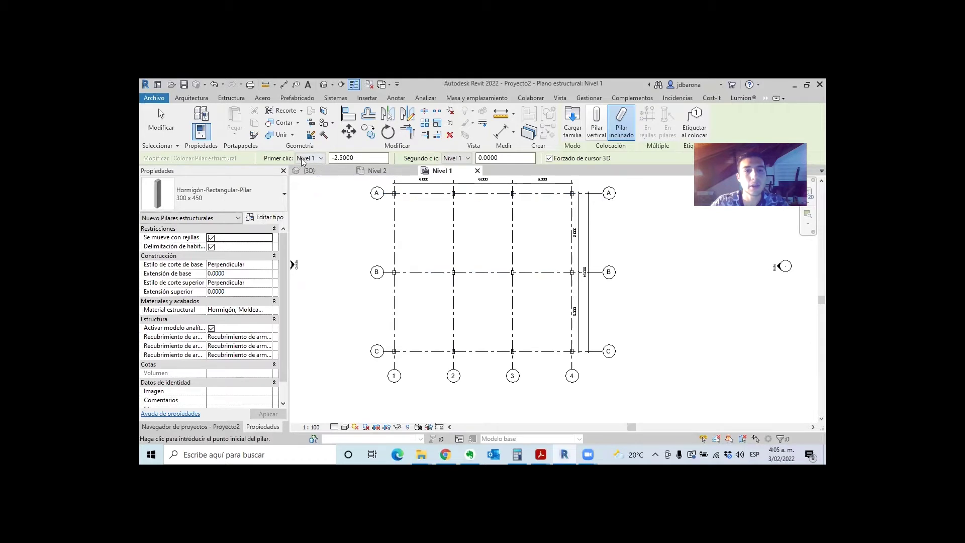
{"action": "double_click", "coordinate": [334, 158]}
{"action": "type", "text": "0"}
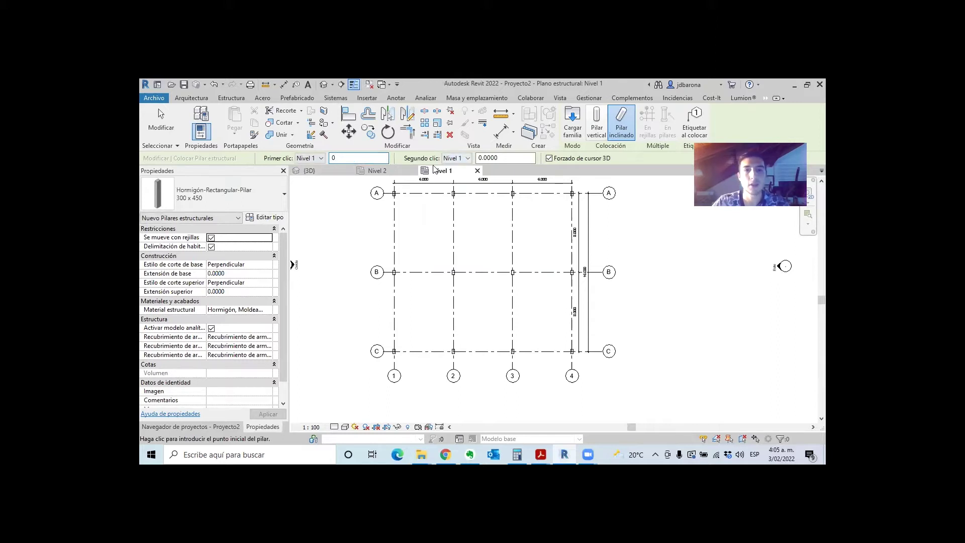
{"action": "left_click", "coordinate": [454, 158]}
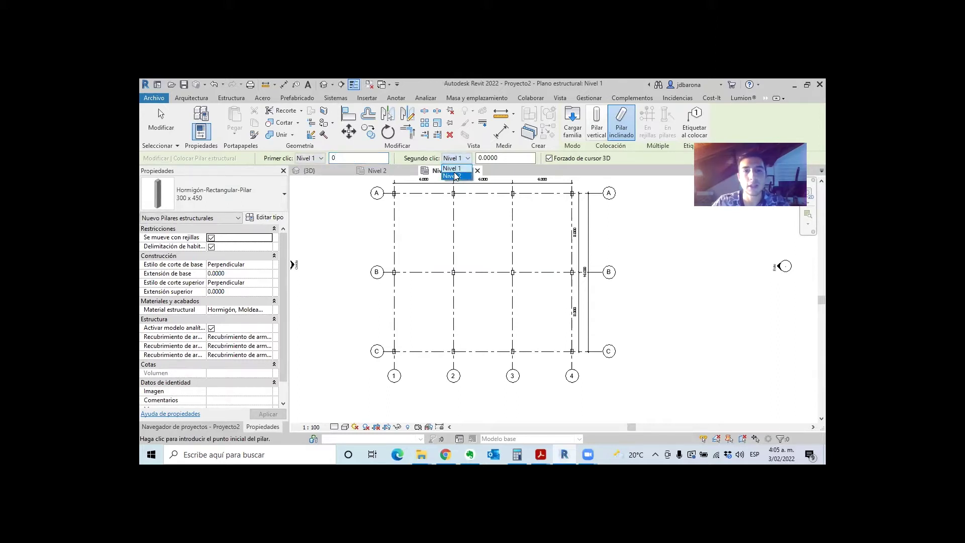
{"action": "left_click", "coordinate": [455, 176]}
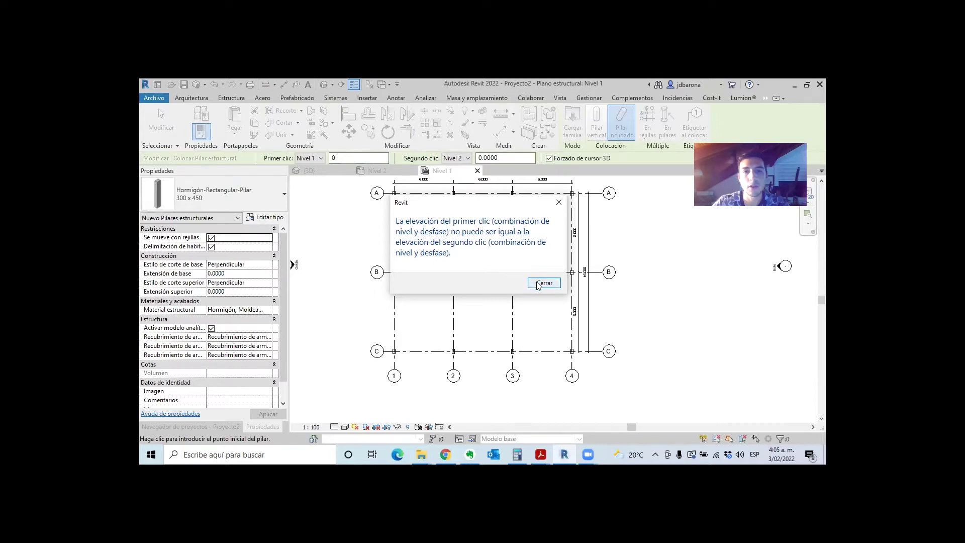
Attempt a slanted column at grid A-1 with offset 0, then cancel the resulting error.
{"action": "left_click", "coordinate": [537, 283]}
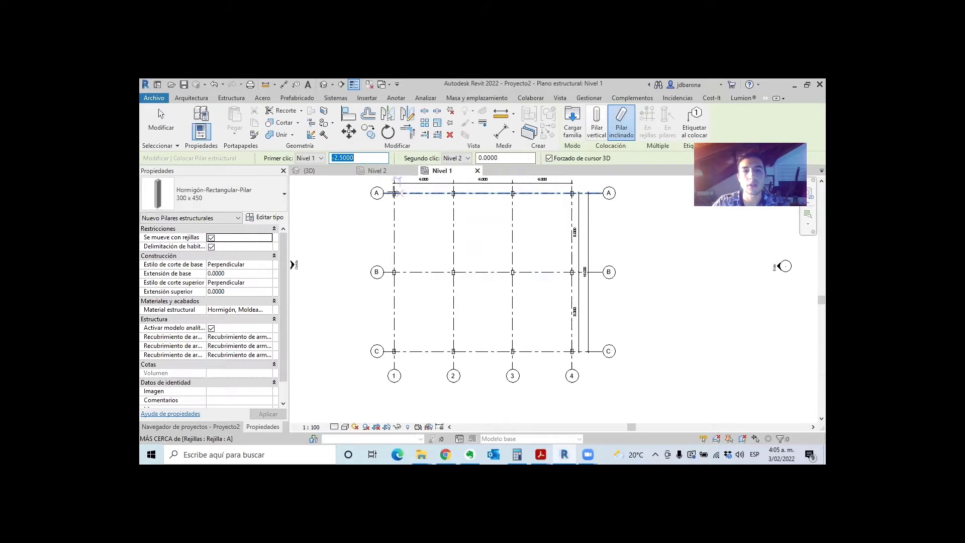
{"action": "scroll", "coordinate": [397, 193], "scroll_direction": "up", "scroll_amount": 3}
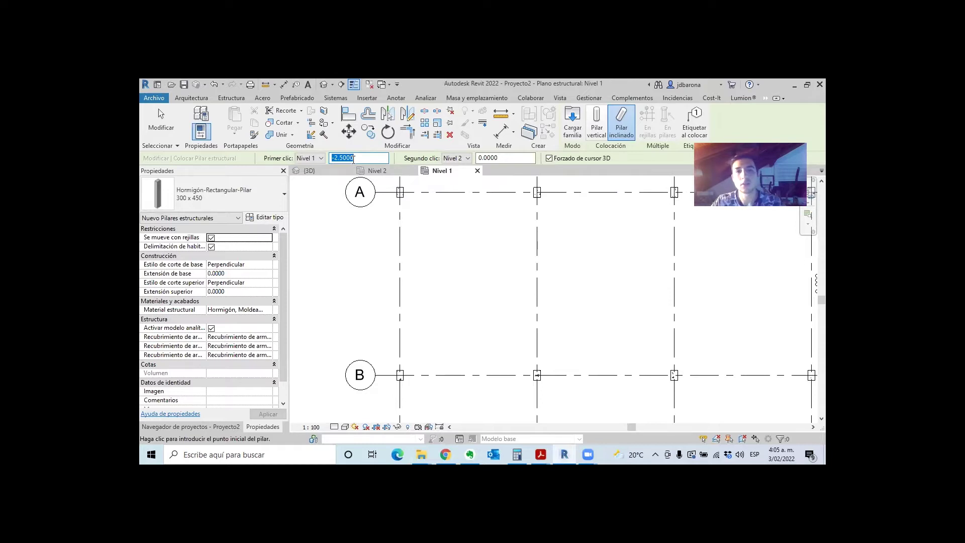
{"action": "type", "text": "0"}
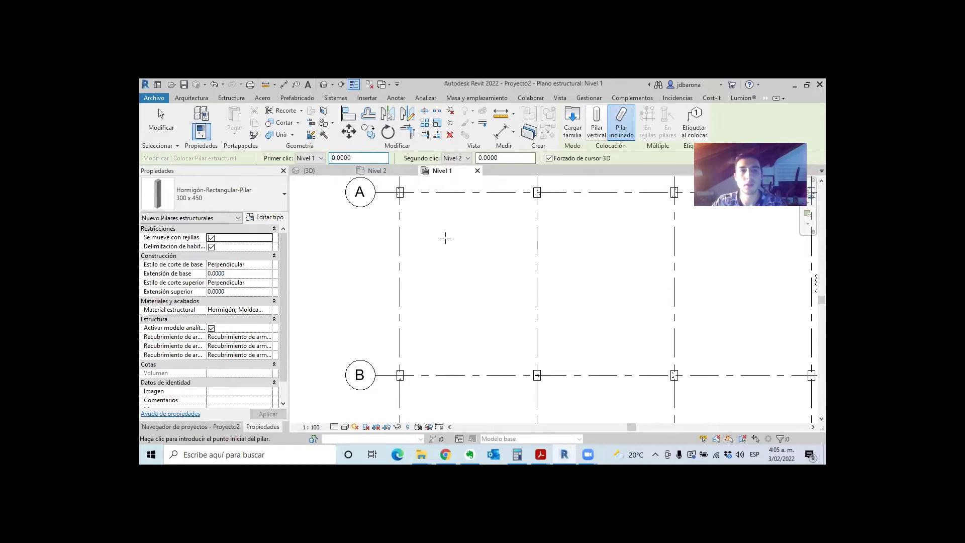
{"action": "scroll", "coordinate": [431, 184], "scroll_direction": "up", "scroll_amount": 1}
{"action": "scroll", "coordinate": [431, 184], "scroll_direction": "up", "scroll_amount": 1}
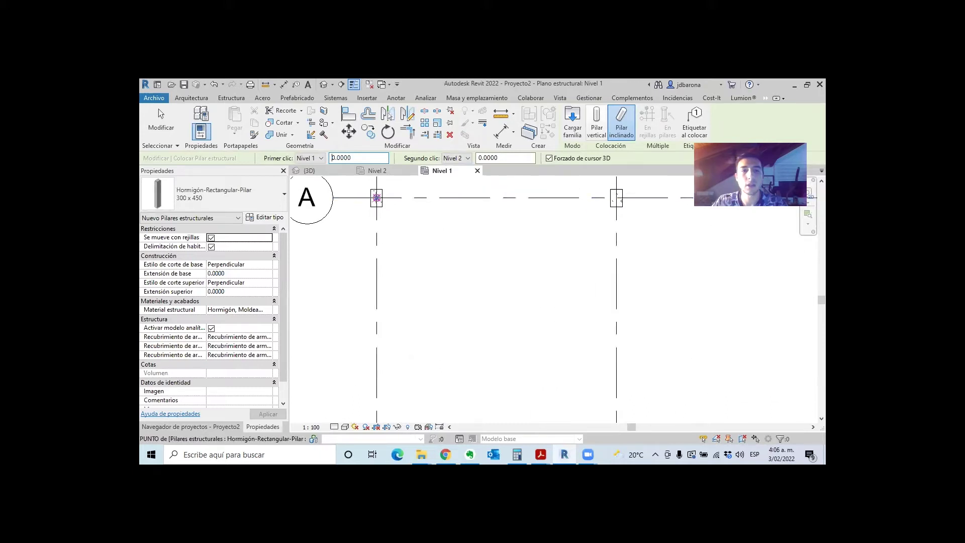
{"action": "left_click", "coordinate": [376, 198]}
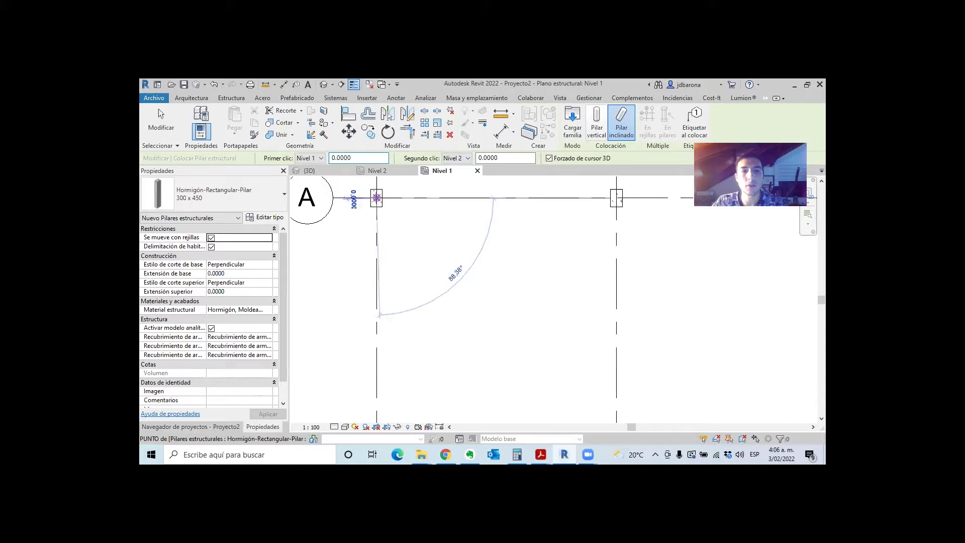
{"action": "left_click", "coordinate": [475, 199]}
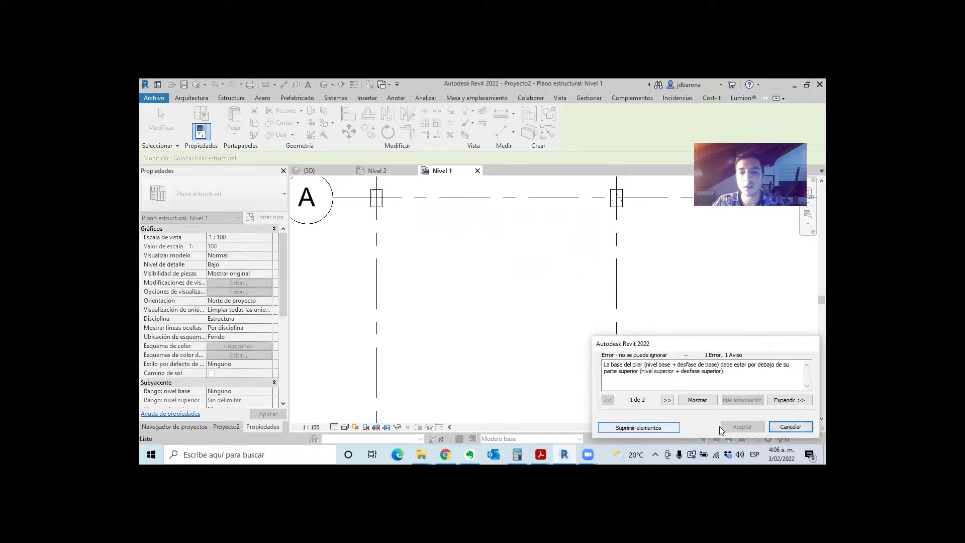
{"action": "key", "text": "Return"}
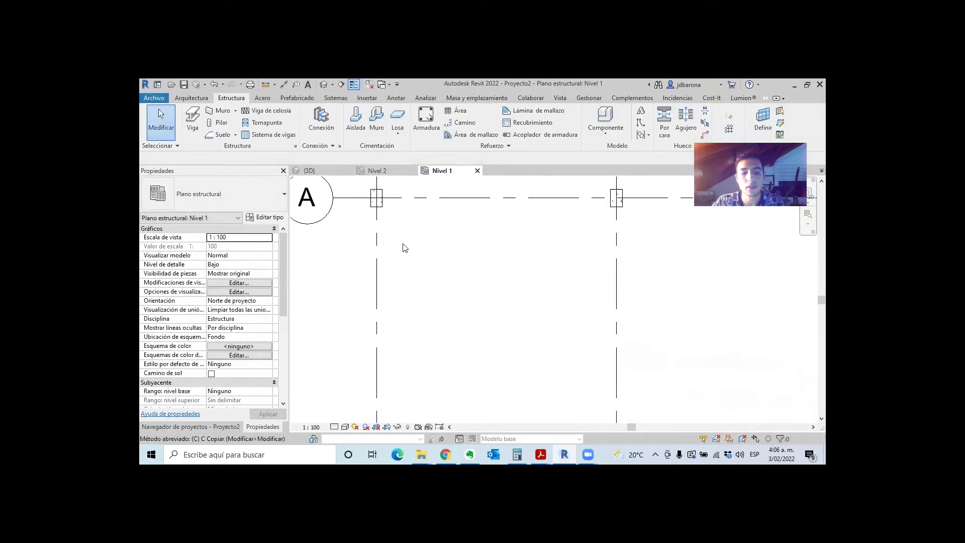
Add a slanted column below grid A from -2.5 under Nivel 1 to Nivel 2, then view it in 3D.
{"action": "key", "text": "c"}
{"action": "key", "text": "l"}
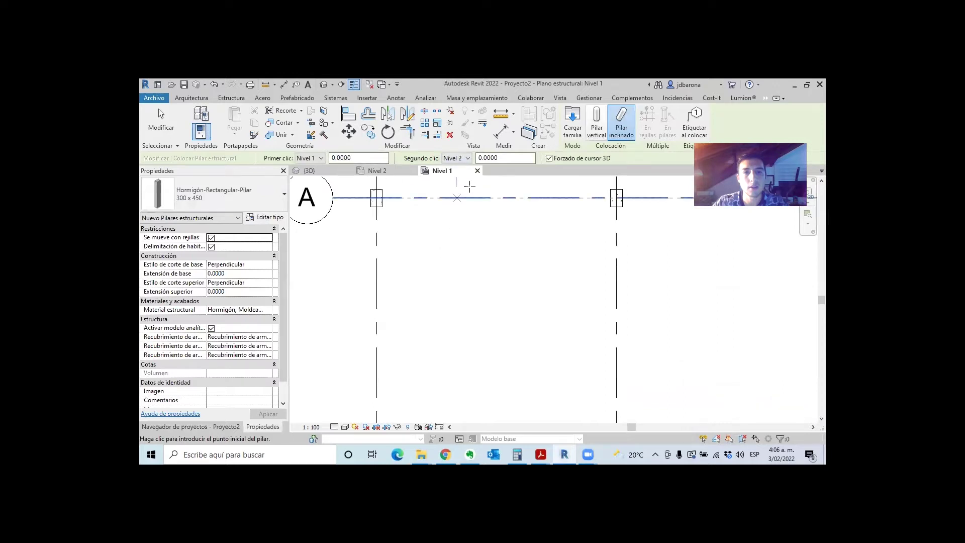
{"action": "left_click", "coordinate": [361, 156]}
{"action": "type", "text": "-2.5"}
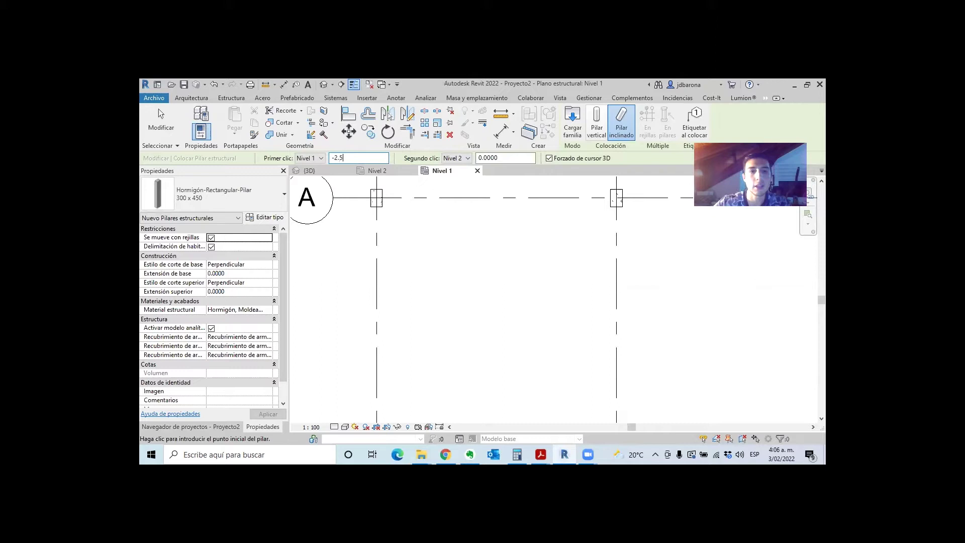
{"action": "left_click", "coordinate": [434, 253]}
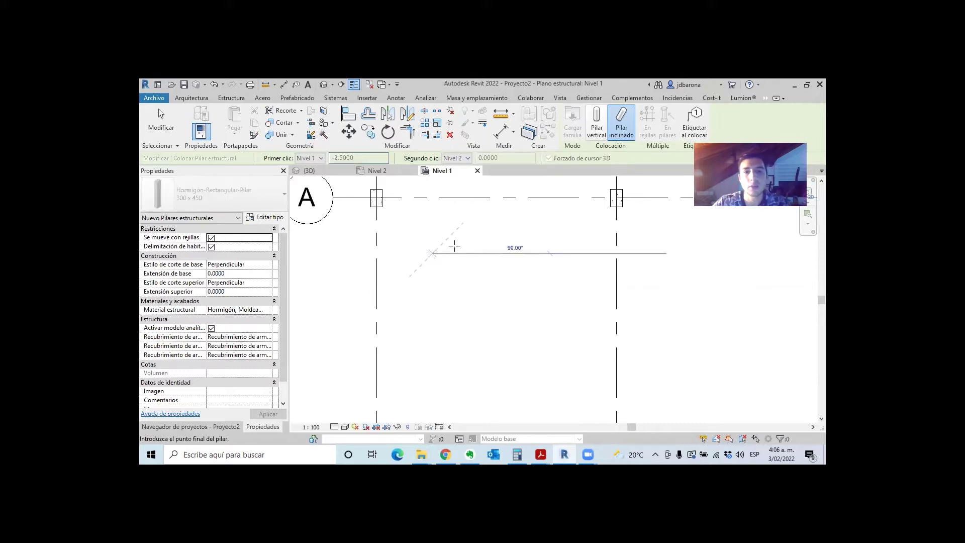
{"action": "left_click", "coordinate": [485, 252]}
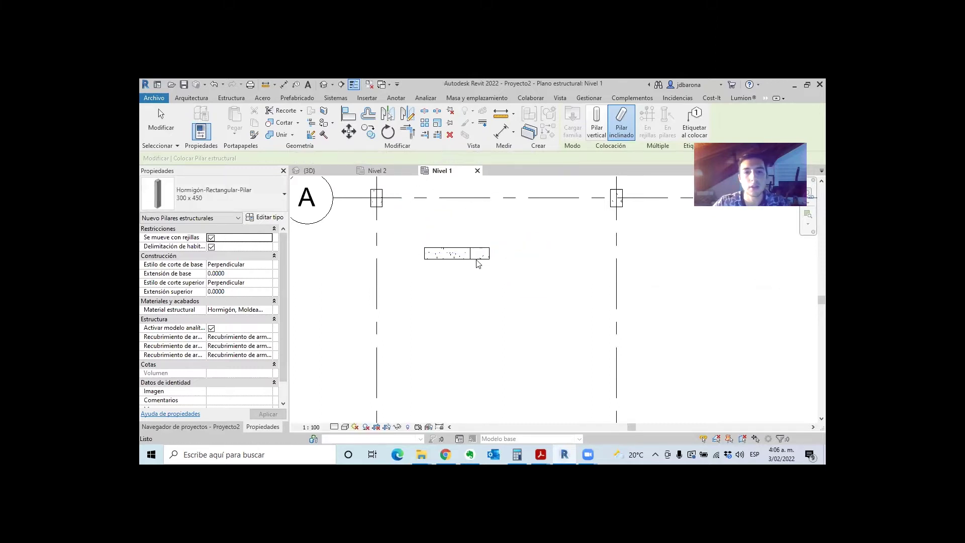
{"action": "key", "text": "Escape"}
{"action": "key", "text": "Escape"}
{"action": "middle_click_drag", "start_coordinate": [503, 293], "coordinate": [492, 269]}
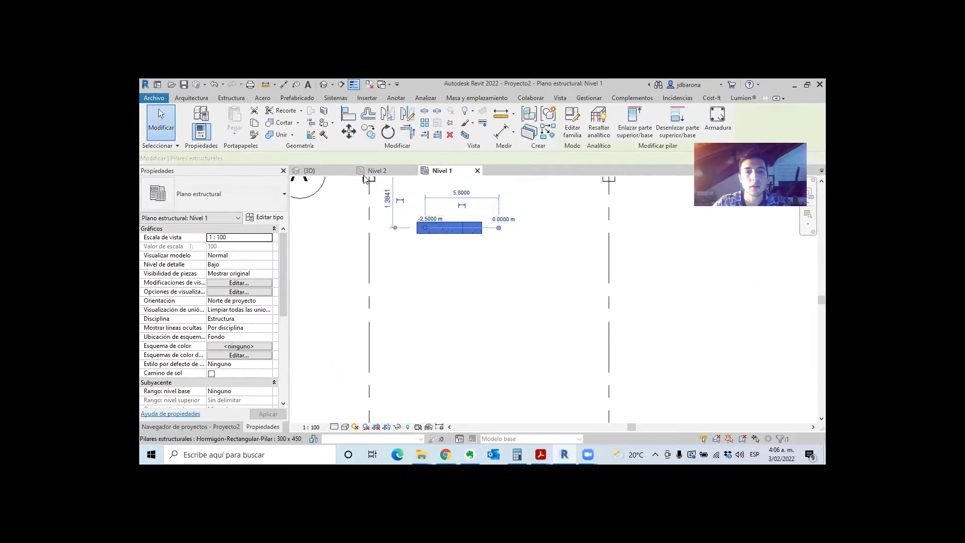
{"action": "left_click", "coordinate": [323, 87]}
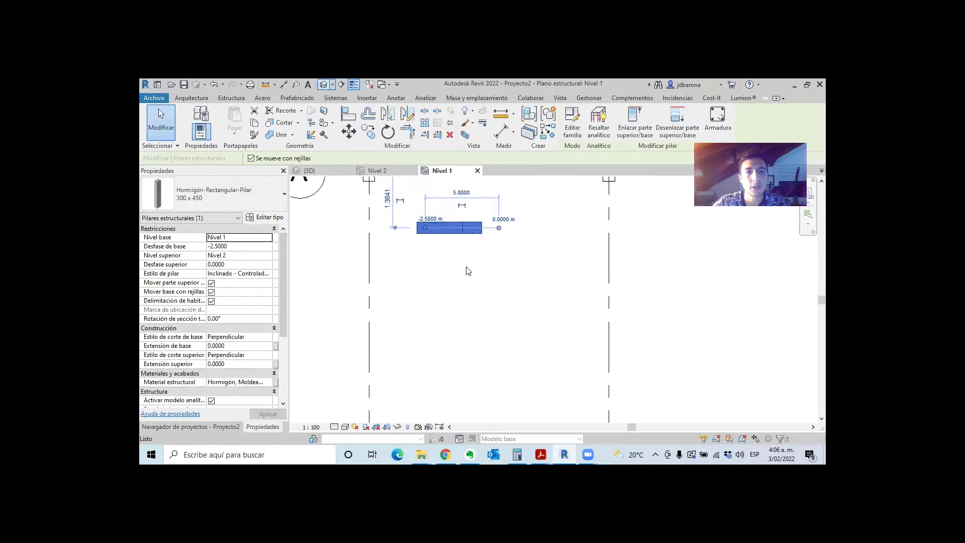
{"action": "key", "text": "Escape"}
{"action": "mouse_move", "coordinate": [523, 251]}
{"action": "middle_mouse_down", "text": "shift"}
{"action": "mouse_move", "coordinate": [608, 279]}
{"action": "mouse_move", "coordinate": [402, 330]}
{"action": "middle_mouse_up", "text": "shift"}
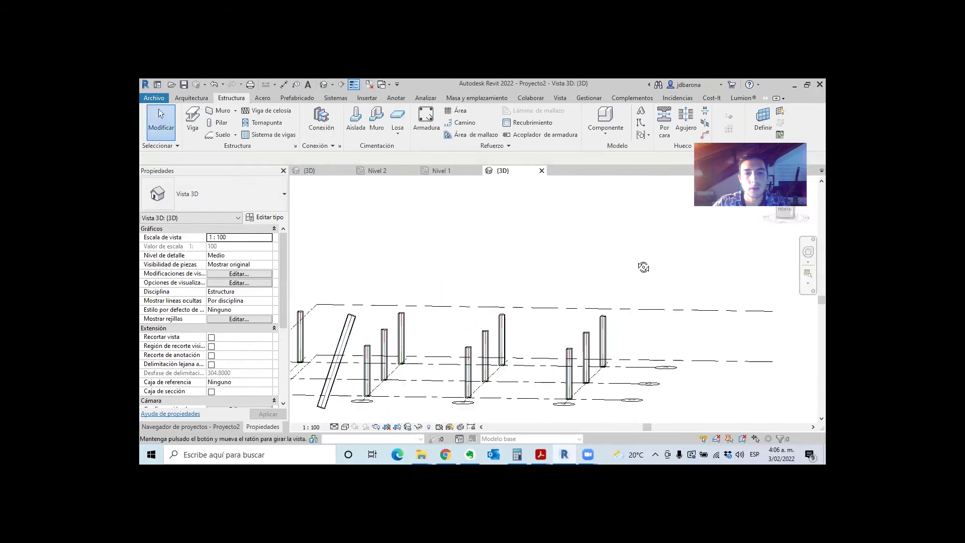
{"action": "left_click", "coordinate": [402, 329]}
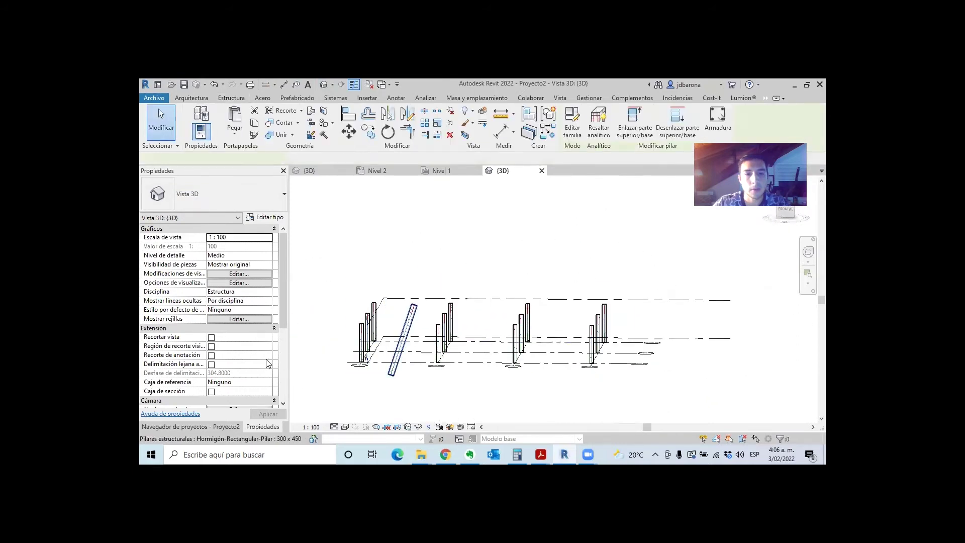
{"action": "left_click", "coordinate": [239, 246]}
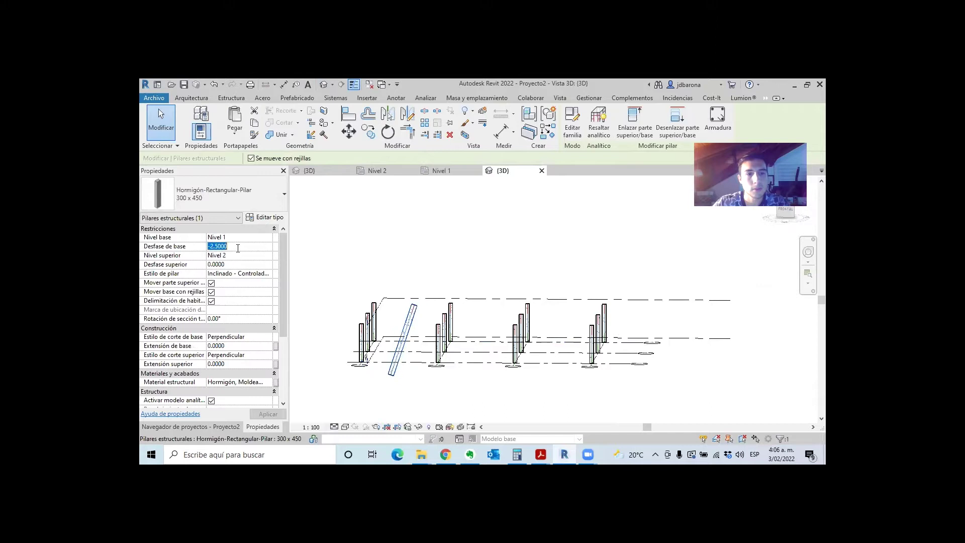
{"action": "type", "text": "0"}
{"action": "key", "text": "Return"}
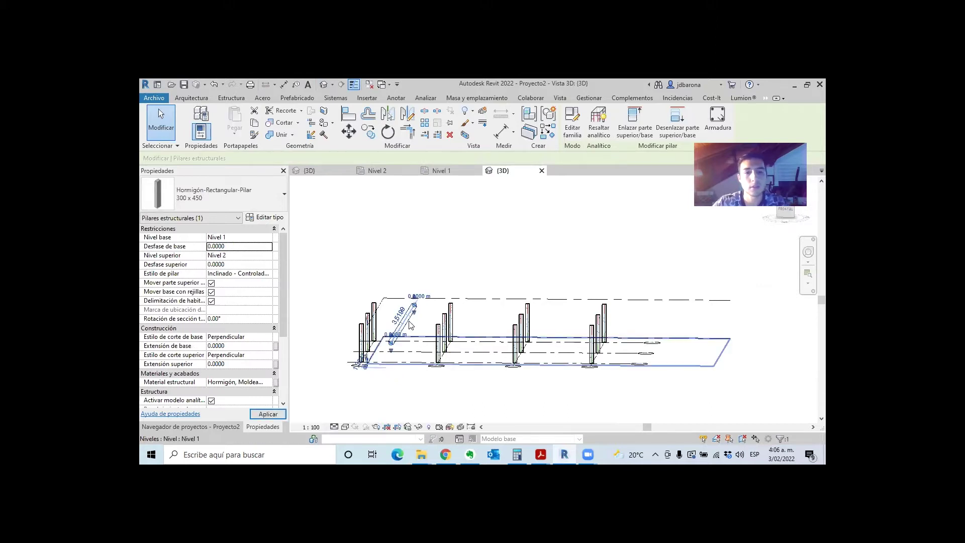
{"action": "scroll", "coordinate": [390, 335], "scroll_direction": "up", "scroll_amount": 5}
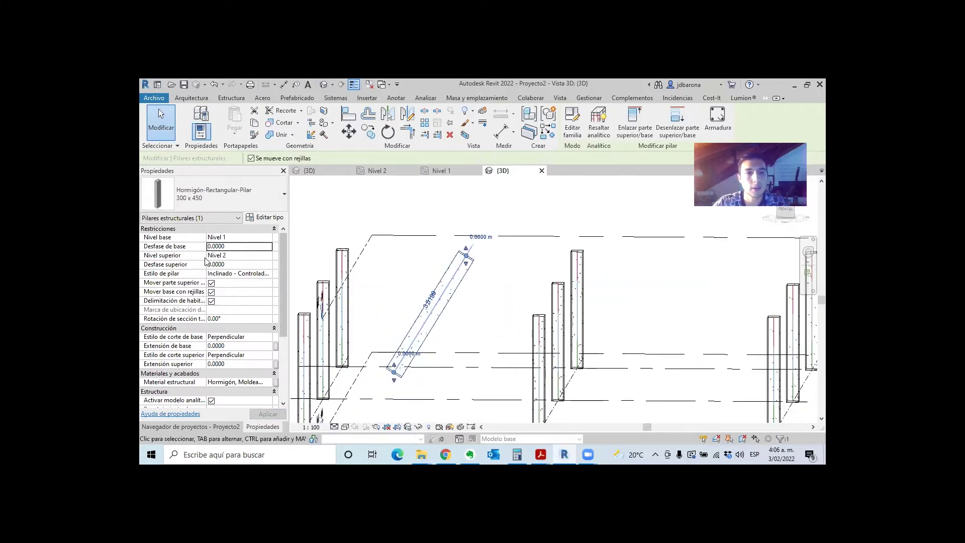
{"action": "mouse_move", "coordinate": [459, 297]}
{"action": "middle_mouse_down", "text": "shift"}
{"action": "mouse_move", "coordinate": [502, 300]}
{"action": "mouse_move", "coordinate": [468, 318]}
{"action": "mouse_move", "coordinate": [452, 312]}
{"action": "middle_mouse_up", "text": "shift"}
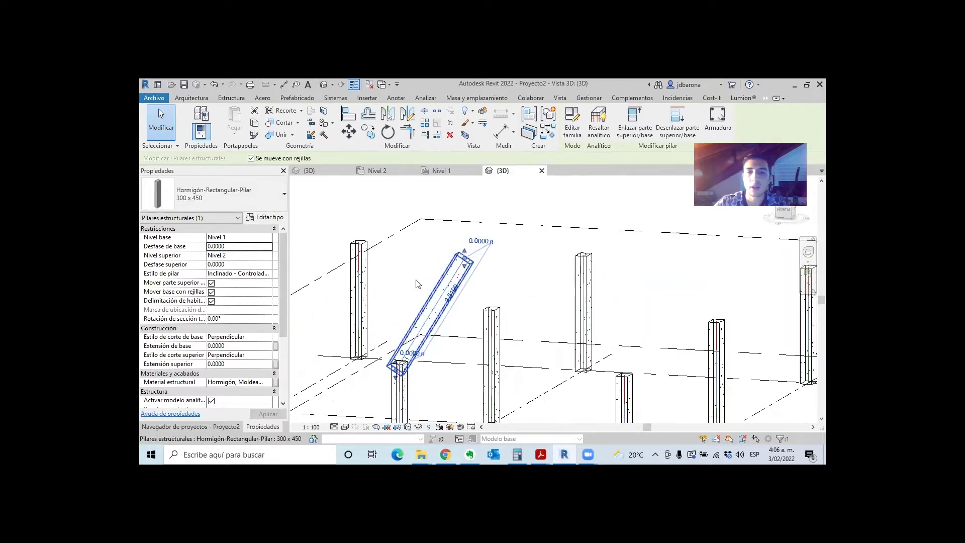
{"action": "key", "text": "Delete"}
{"action": "mouse_move", "coordinate": [556, 254]}
{"action": "middle_mouse_down", "text": "shift"}
{"action": "mouse_move", "coordinate": [542, 265]}
{"action": "mouse_move", "coordinate": [578, 244]}
{"action": "middle_mouse_up", "text": "shift"}
{"action": "scroll", "coordinate": [503, 262], "scroll_direction": "down", "scroll_amount": 4}
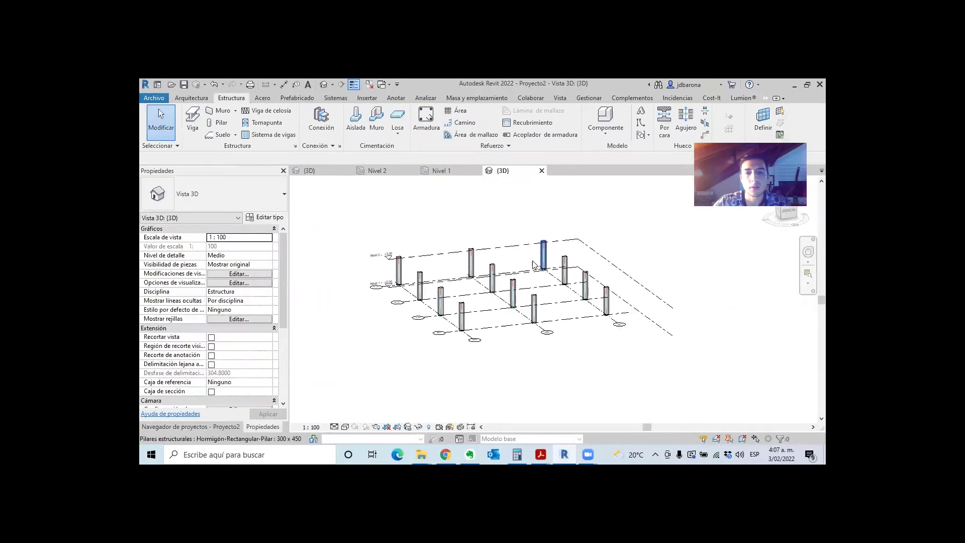
{"action": "scroll", "coordinate": [493, 268], "scroll_direction": "up", "scroll_amount": 3}
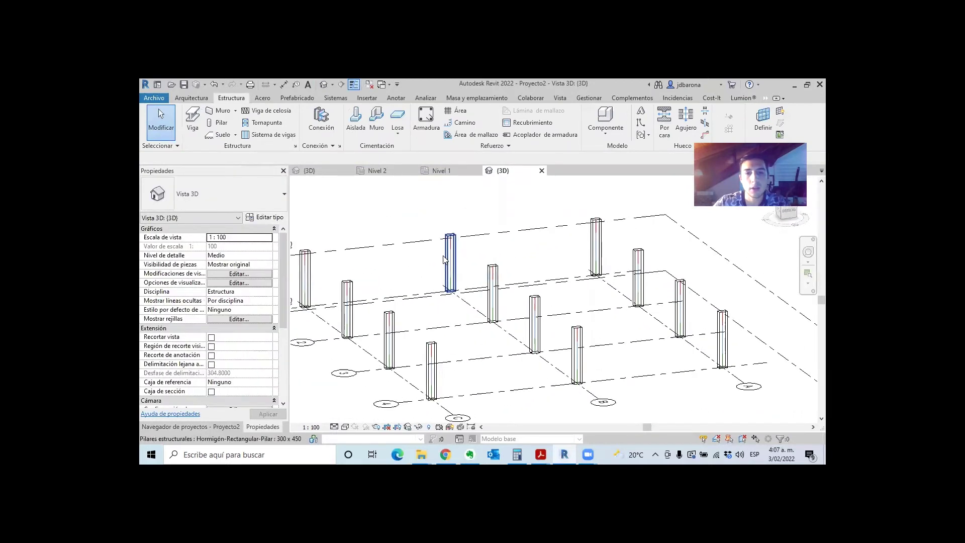
{"action": "left_click", "coordinate": [451, 252]}
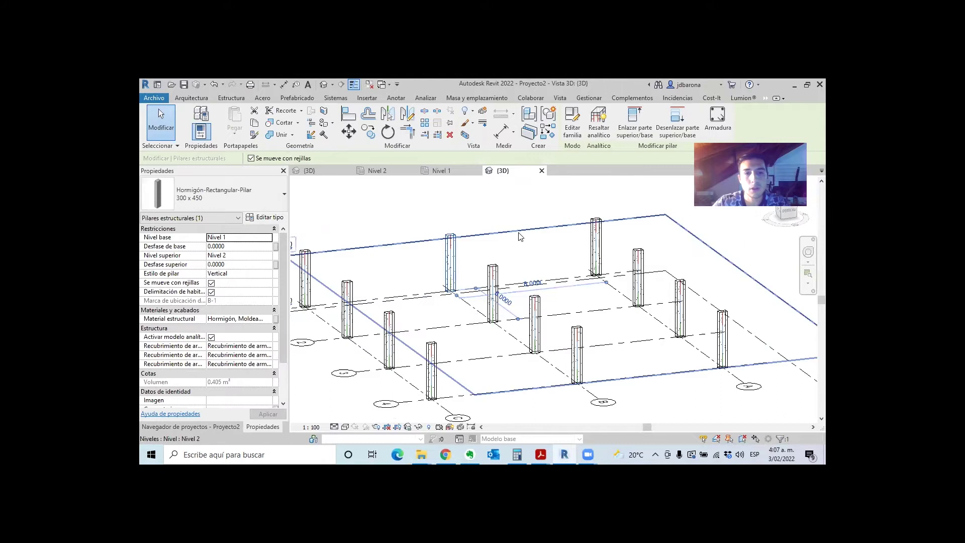
{"action": "scroll", "coordinate": [472, 250], "scroll_direction": "down", "scroll_amount": 4}
{"action": "scroll", "coordinate": [435, 248], "scroll_direction": "up", "scroll_amount": 1}
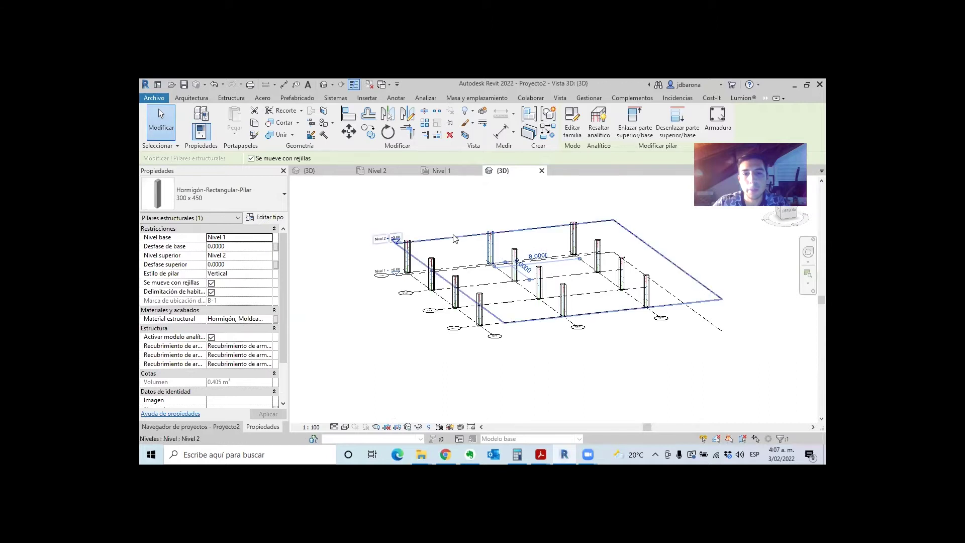
{"action": "key", "text": "Escape"}
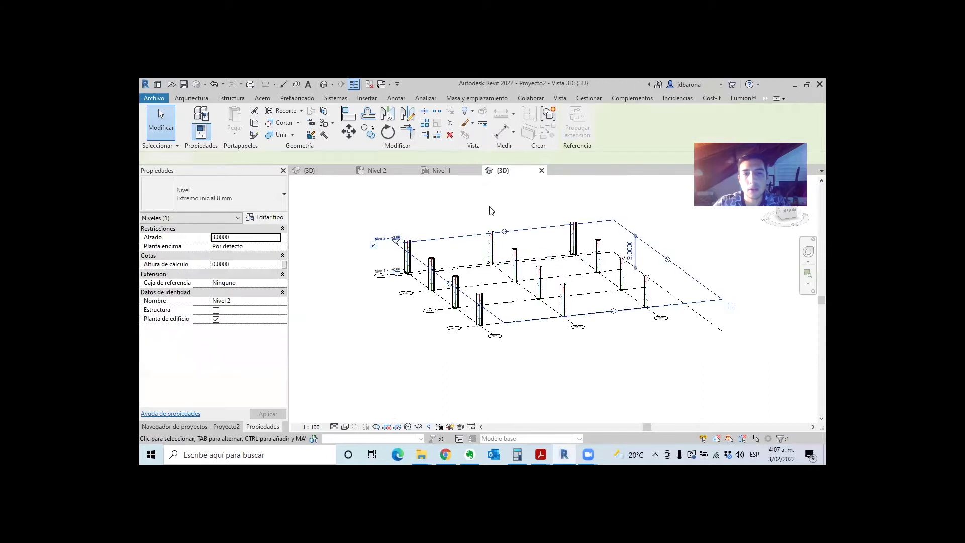
Orbit and zoom around the 3D column grid, then return to the Nivel 1 plan.
{"action": "mouse_move", "coordinate": [492, 223]}
{"action": "middle_mouse_down", "text": "shift"}
{"action": "mouse_move", "coordinate": [489, 238]}
{"action": "mouse_move", "coordinate": [646, 297]}
{"action": "mouse_move", "coordinate": [610, 363]}
{"action": "mouse_move", "coordinate": [555, 371]}
{"action": "middle_mouse_up", "text": "shift"}
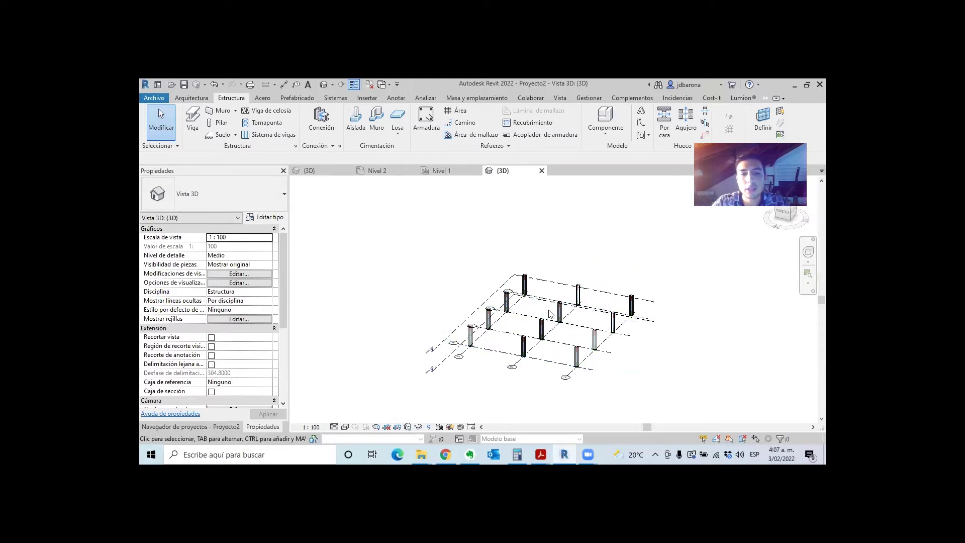
{"action": "middle_click_drag", "start_coordinate": [550, 313], "coordinate": [613, 378], "text": "shift"}
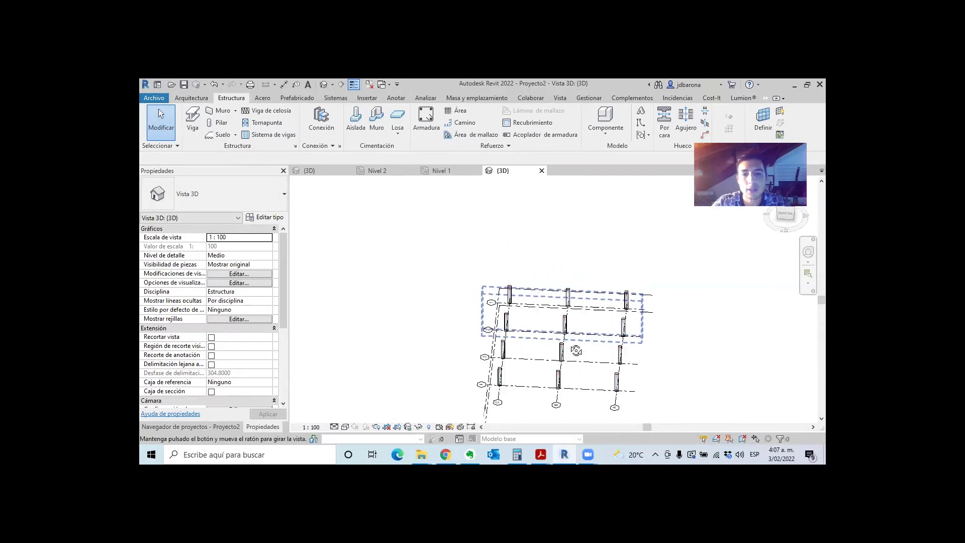
{"action": "scroll", "coordinate": [608, 387], "scroll_direction": "up", "scroll_amount": 2}
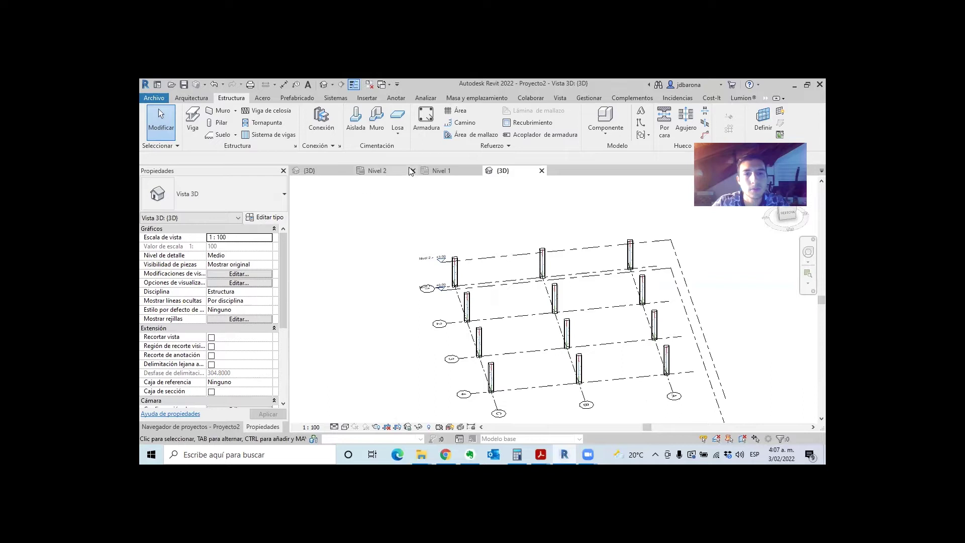
{"action": "left_click", "coordinate": [442, 170]}
Start a beam using Hormigón-Viga rectangular 300 x 600mm and bring up its type properties.
{"action": "scroll", "coordinate": [483, 272], "scroll_direction": "down", "scroll_amount": 3}
{"action": "scroll", "coordinate": [488, 277], "scroll_direction": "up", "scroll_amount": 2}
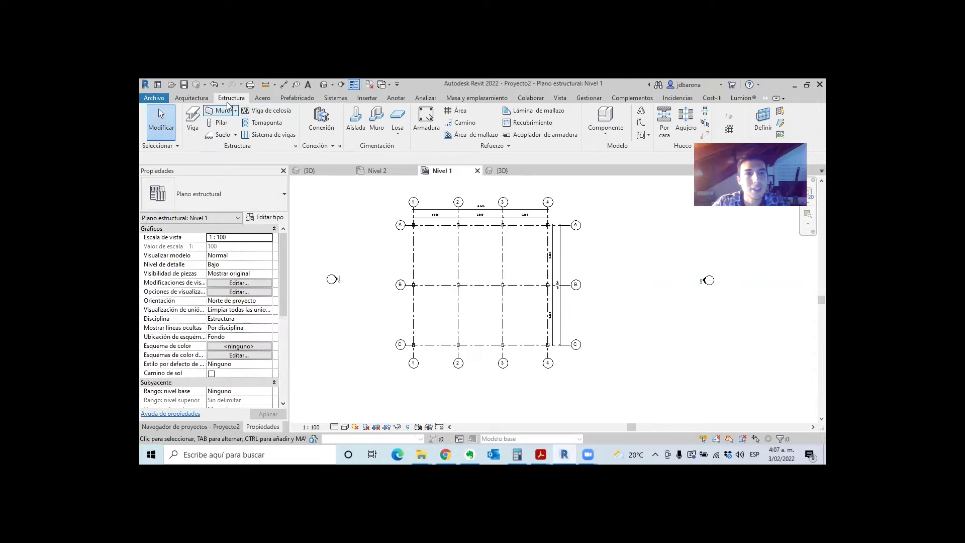
{"action": "left_click", "coordinate": [192, 120]}
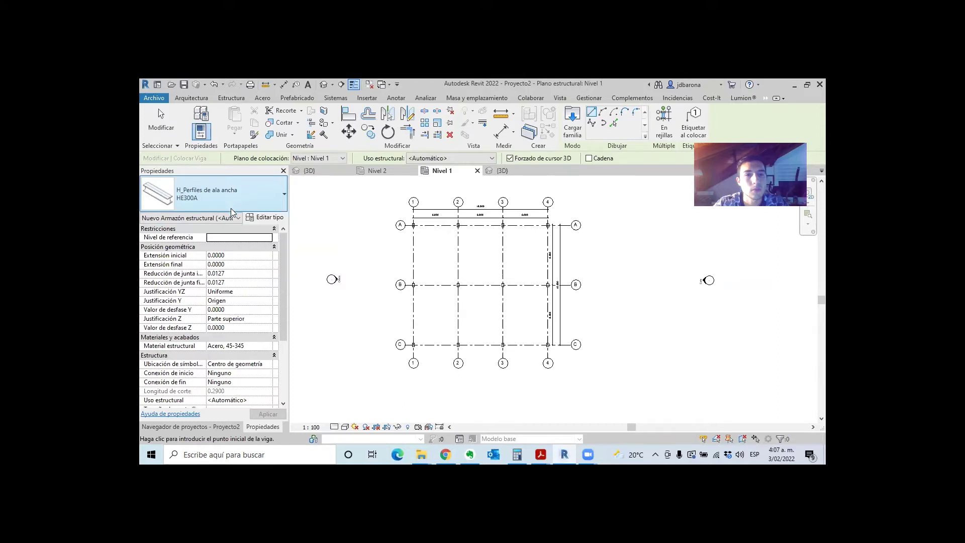
{"action": "left_click", "coordinate": [189, 206]}
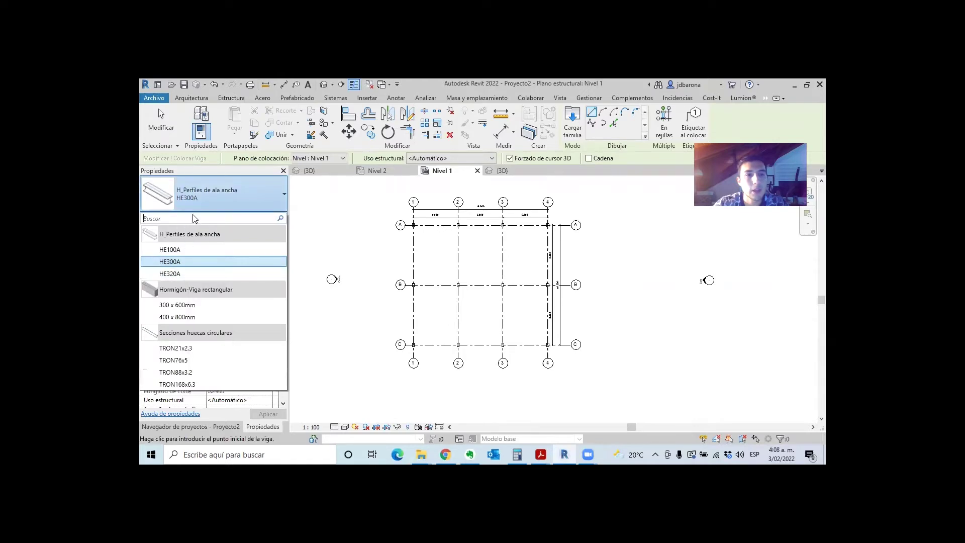
{"action": "left_click", "coordinate": [177, 305]}
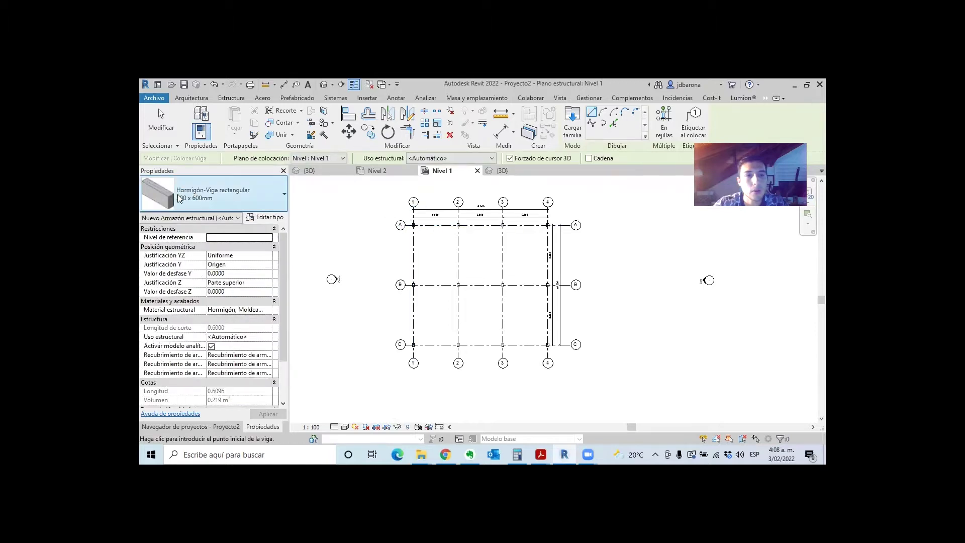
{"action": "left_click", "coordinate": [266, 217]}
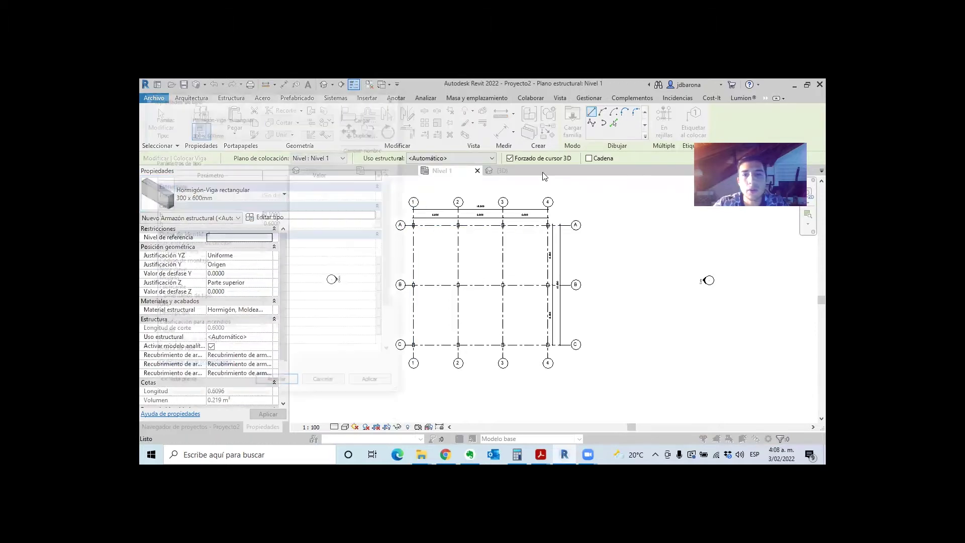
Duplicate the beam type as 300 x 400 mm with depth h 0.4.
{"action": "left_click", "coordinate": [368, 132]}
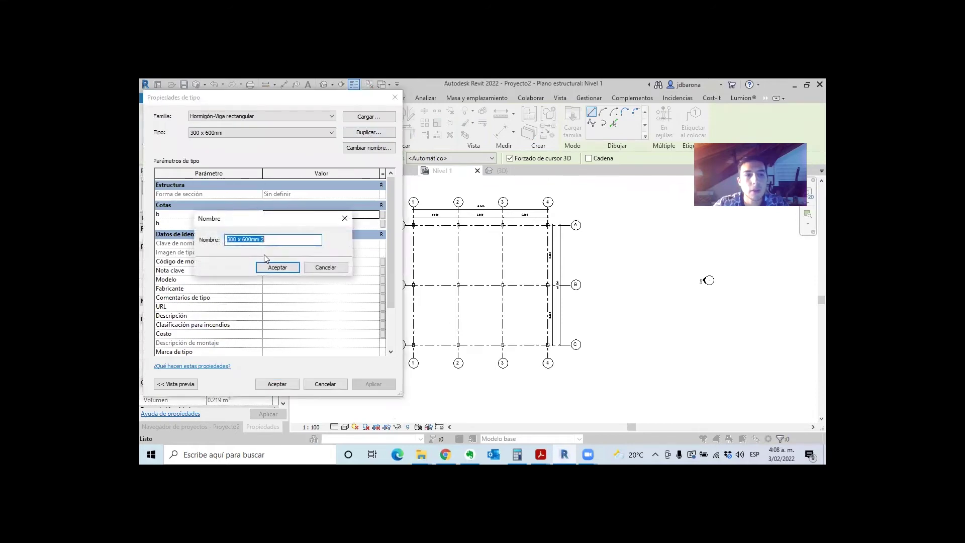
{"action": "left_click", "coordinate": [257, 240]}
{"action": "key", "text": "BackSpace"}
{"action": "key", "text": "BackSpace"}
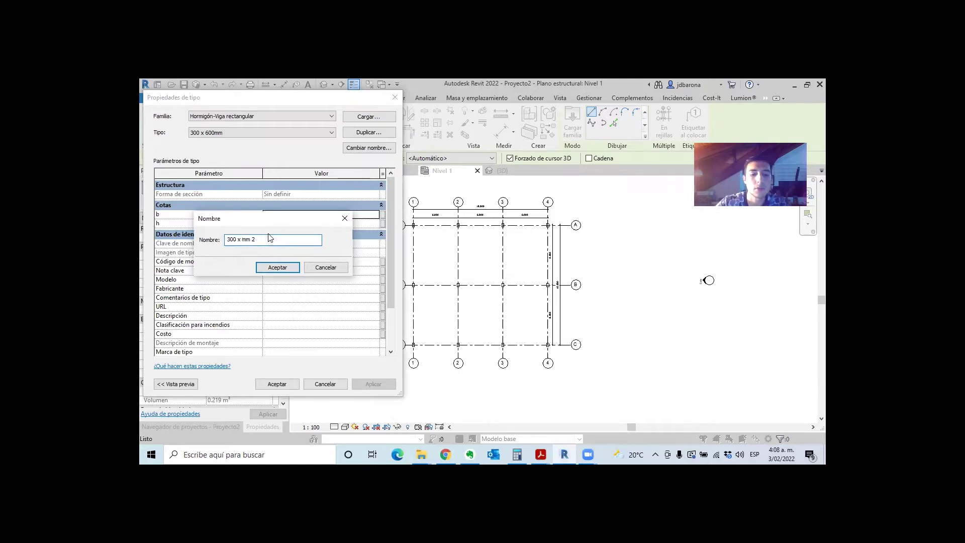
{"action": "type", "text": "400"}
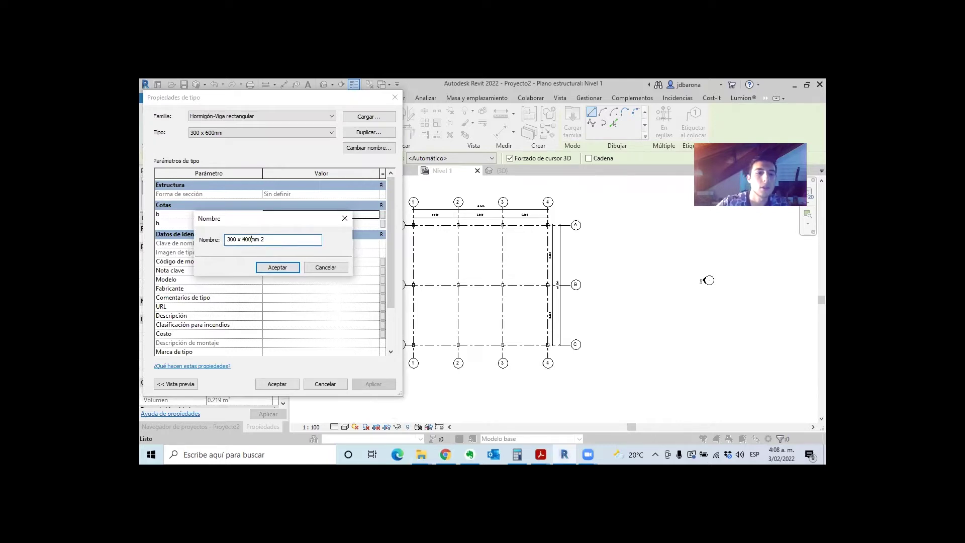
{"action": "key", "text": "BackSpace"}
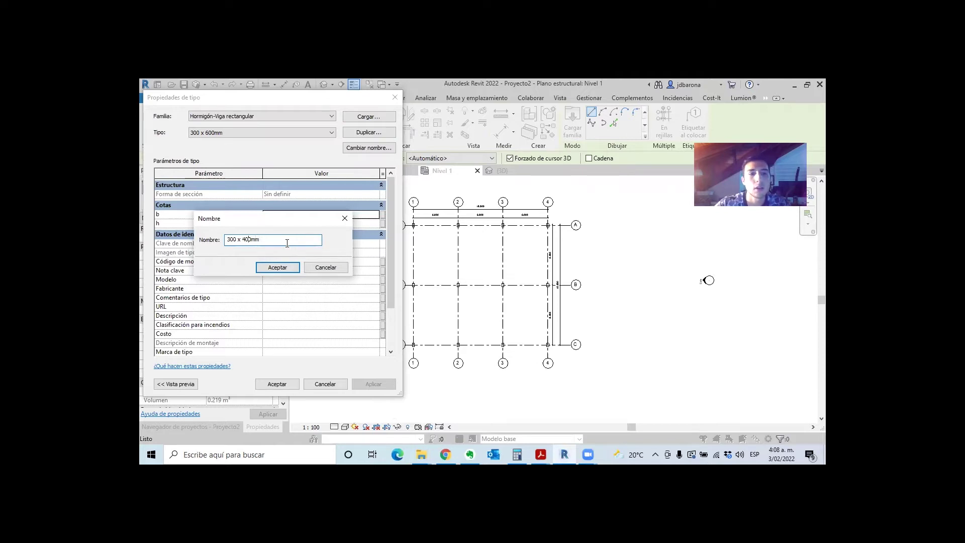
{"action": "key", "text": "Return"}
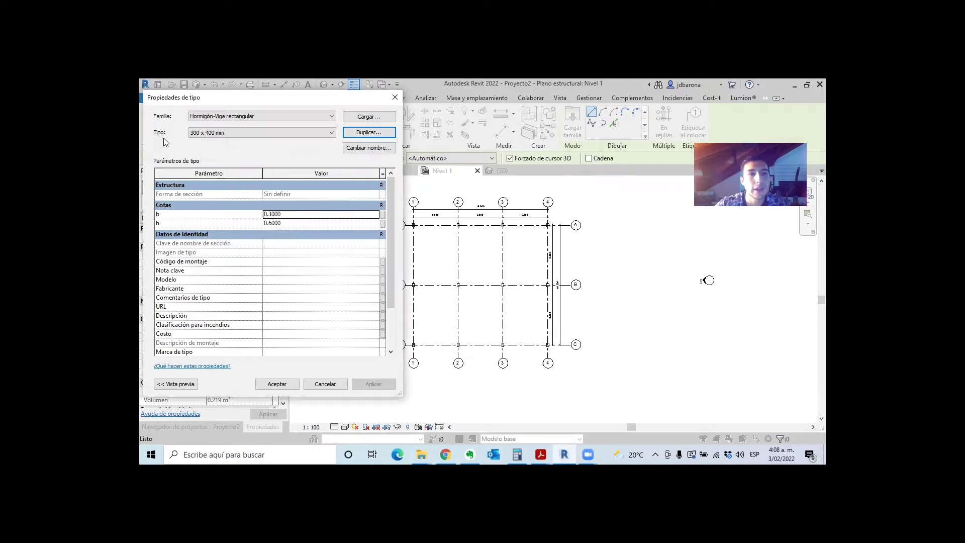
{"action": "left_click", "coordinate": [270, 223]}
{"action": "type", "text": "0.4"}
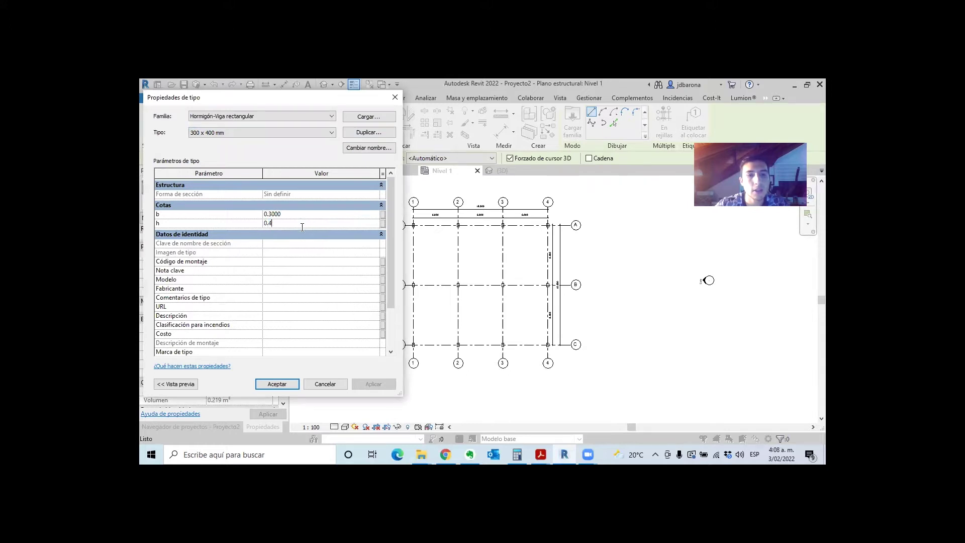
{"action": "left_click", "coordinate": [296, 386]}
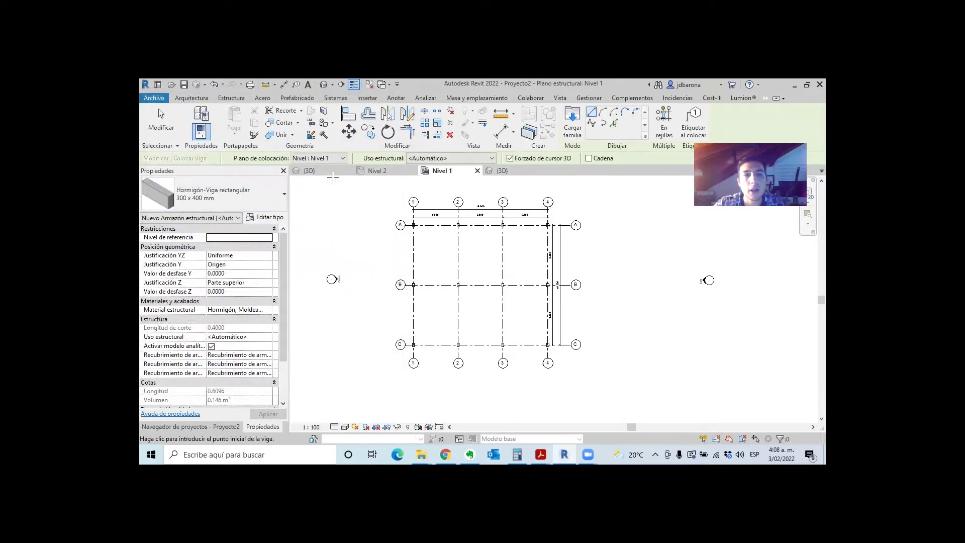
{"action": "left_click", "coordinate": [323, 84]}
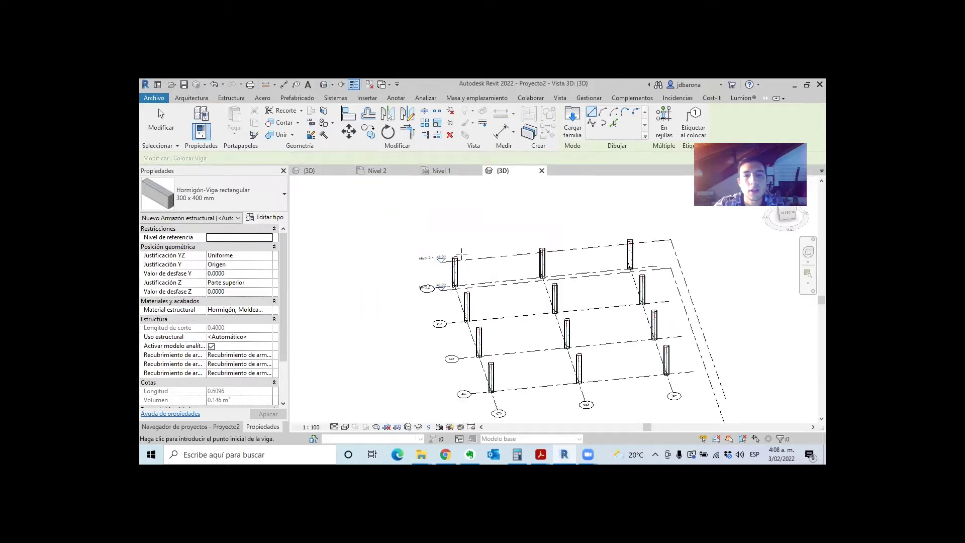
{"action": "scroll", "coordinate": [458, 251], "scroll_direction": "up", "scroll_amount": 3}
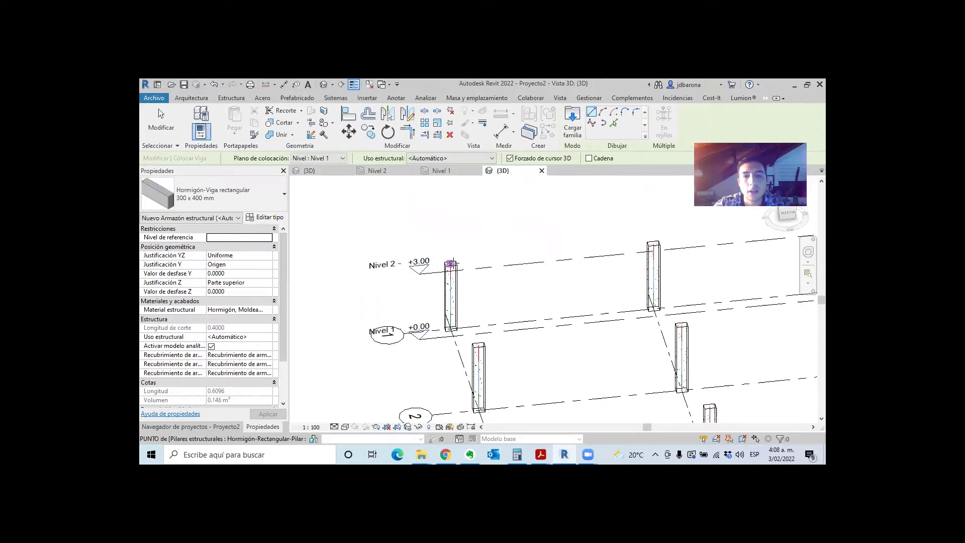
{"action": "left_click", "coordinate": [451, 263]}
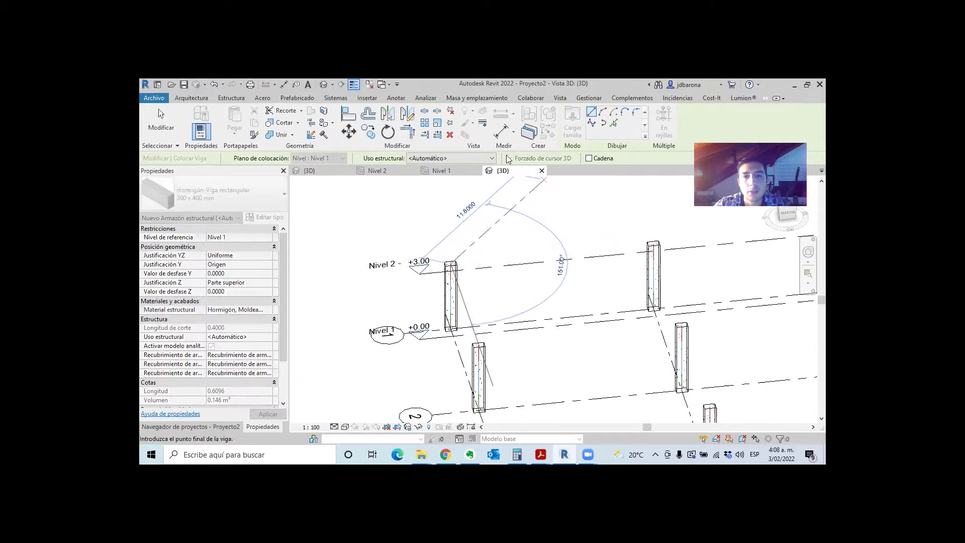
{"action": "key", "text": "Escape"}
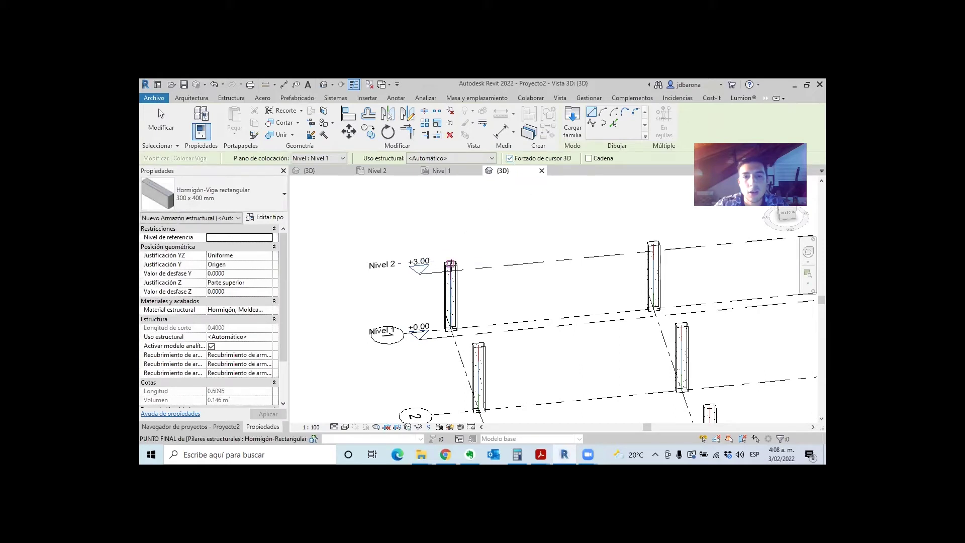
{"action": "left_click", "coordinate": [451, 263]}
{"action": "left_click", "coordinate": [654, 244]}
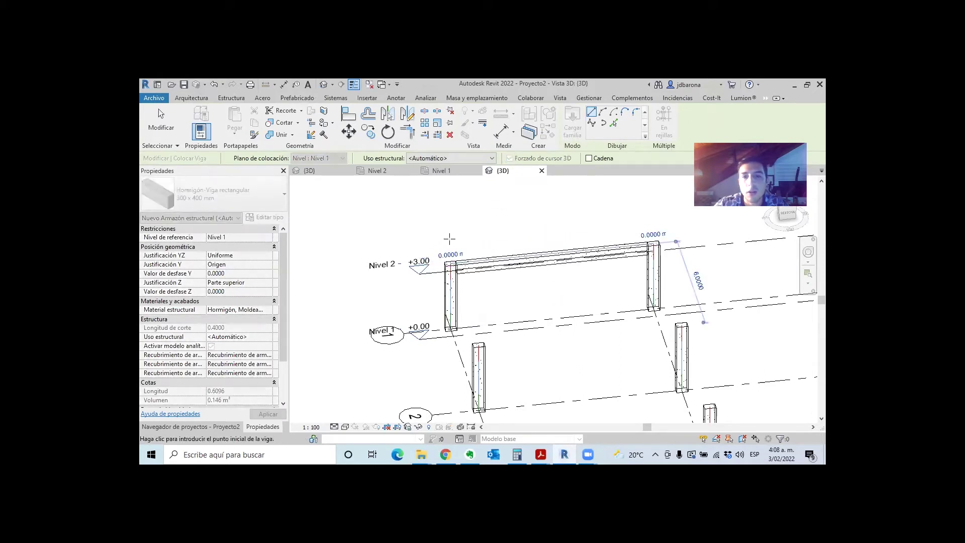
{"action": "scroll", "coordinate": [449, 239], "scroll_direction": "down", "scroll_amount": 3}
{"action": "middle_click_drag", "start_coordinate": [541, 252], "coordinate": [556, 256], "text": "shift"}
{"action": "scroll", "coordinate": [467, 229], "scroll_direction": "up", "scroll_amount": 3}
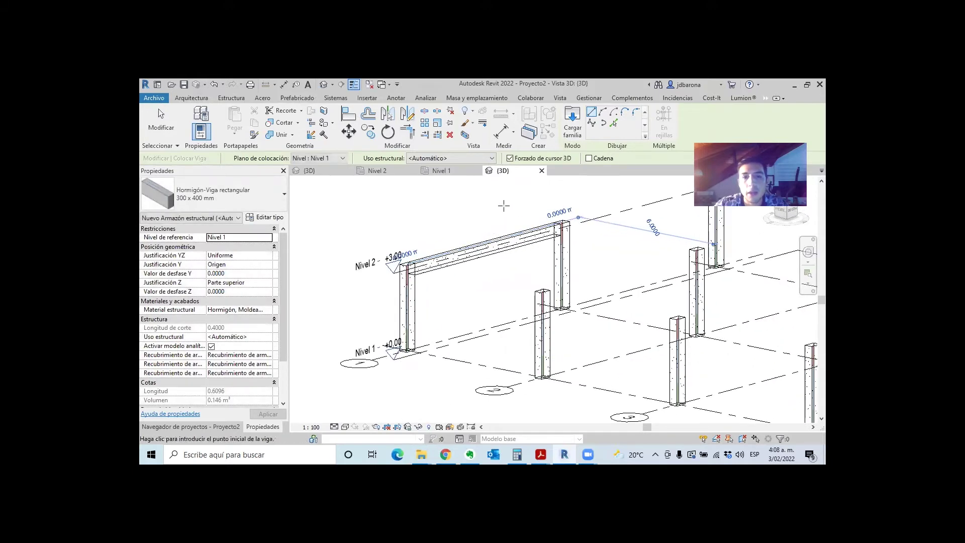
{"action": "key", "text": "Escape"}
{"action": "key", "text": "Escape"}
{"action": "left_click", "coordinate": [451, 266]}
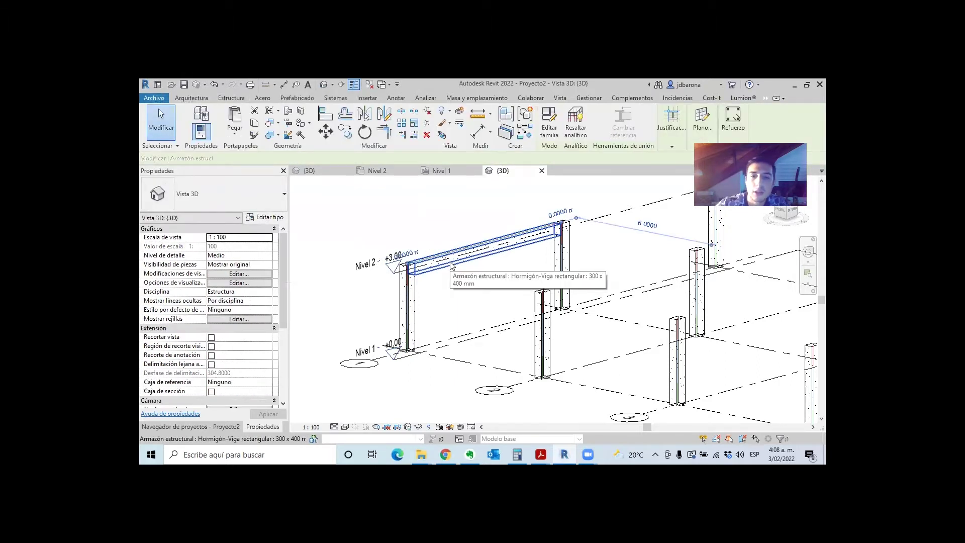
{"action": "key", "text": "Delete"}
{"action": "left_click", "coordinate": [416, 250]}
{"action": "left_click", "coordinate": [442, 170]}
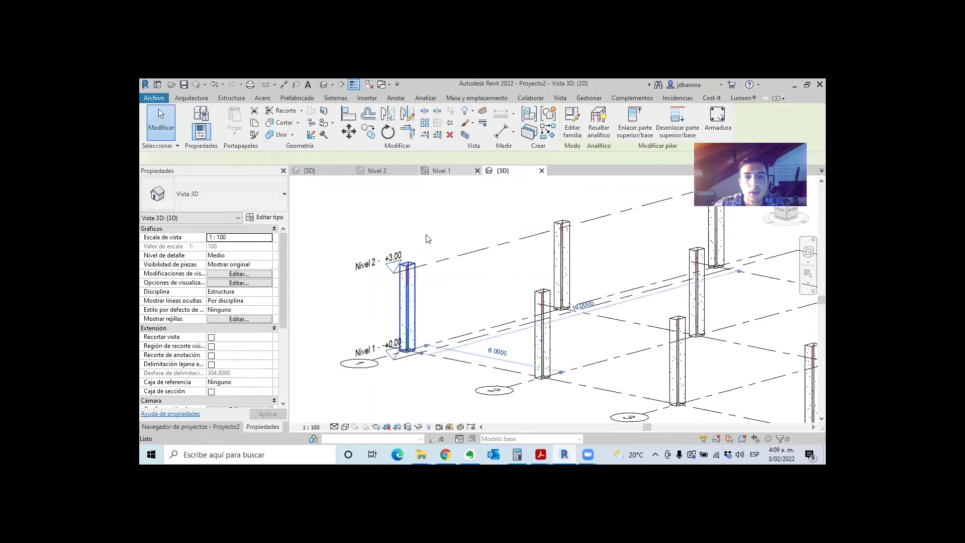
Try placing 300 x 400 mm beams on grid lines with En rejillas, then cancel back to beam placement.
{"action": "left_click", "coordinate": [231, 97]}
{"action": "left_click", "coordinate": [193, 121]}
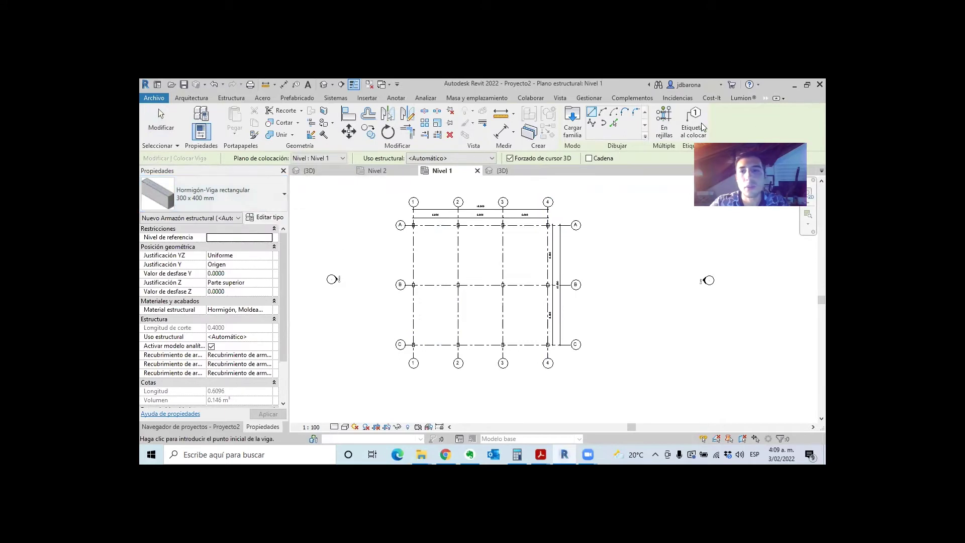
{"action": "left_click", "coordinate": [665, 129]}
{"action": "left_click_drag", "start_coordinate": [543, 335], "coordinate": [411, 225]}
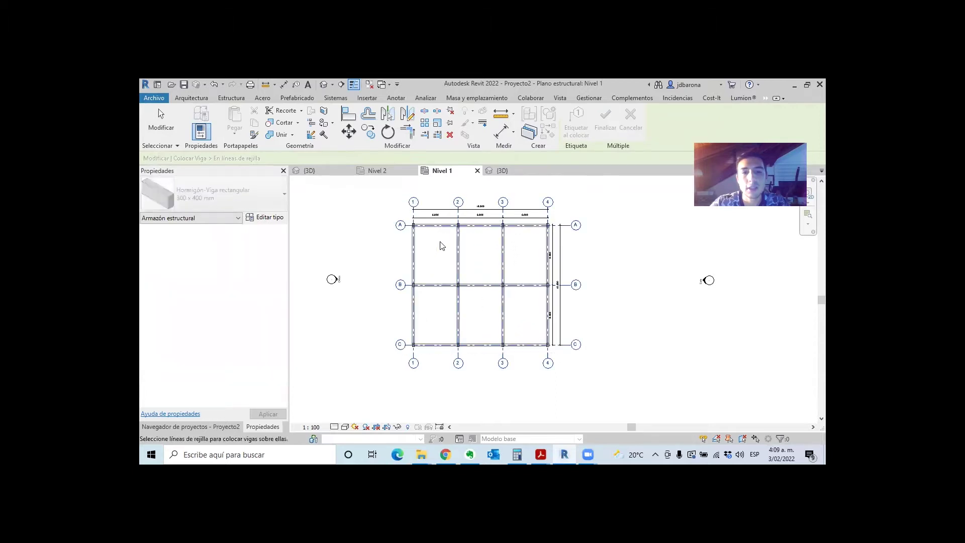
{"action": "scroll", "coordinate": [441, 245], "scroll_direction": "up", "scroll_amount": 3}
{"action": "mouse_move", "coordinate": [603, 295]}
{"action": "middle_mouse_down"}
{"action": "mouse_move", "coordinate": [613, 244]}
{"action": "mouse_move", "coordinate": [577, 281]}
{"action": "middle_mouse_up"}
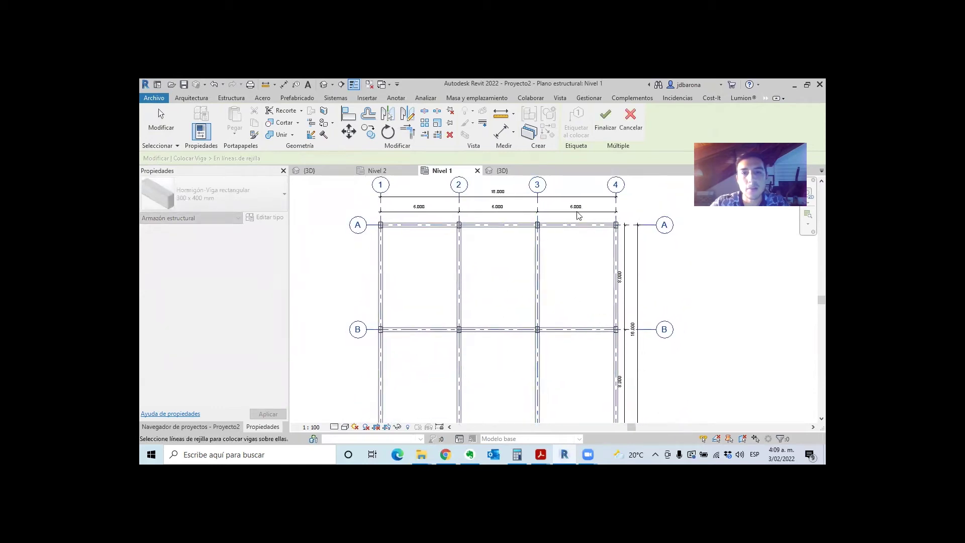
{"action": "left_click", "coordinate": [632, 129]}
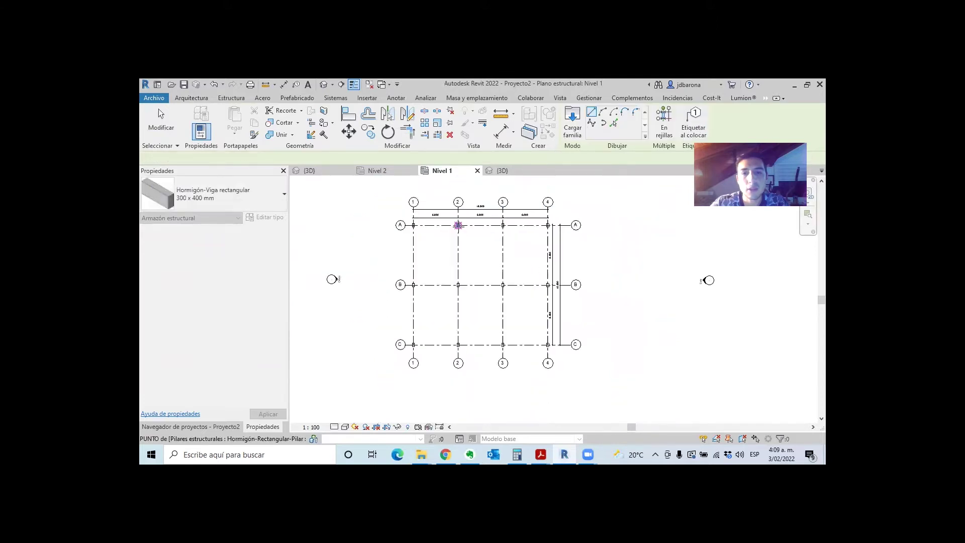
{"action": "scroll", "coordinate": [460, 234], "scroll_direction": "up", "scroll_amount": 1}
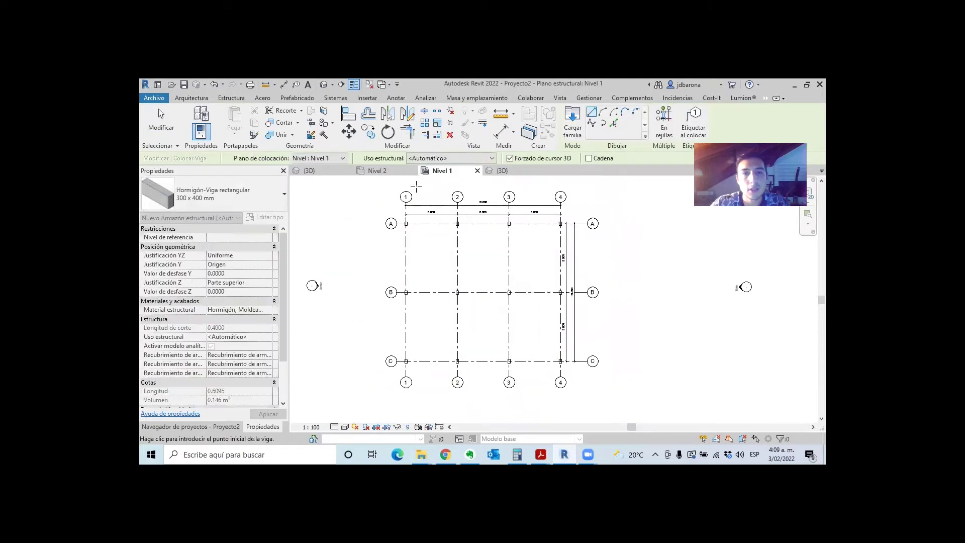
Place beams on Nivel 2 along all grid lines, window-selecting every grid at once.
{"action": "left_click", "coordinate": [316, 158]}
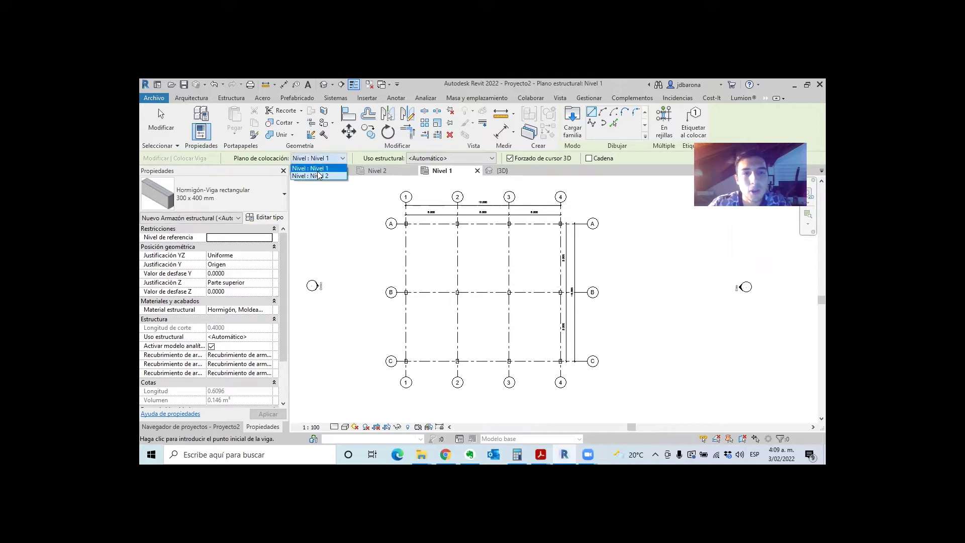
{"action": "left_click", "coordinate": [318, 175]}
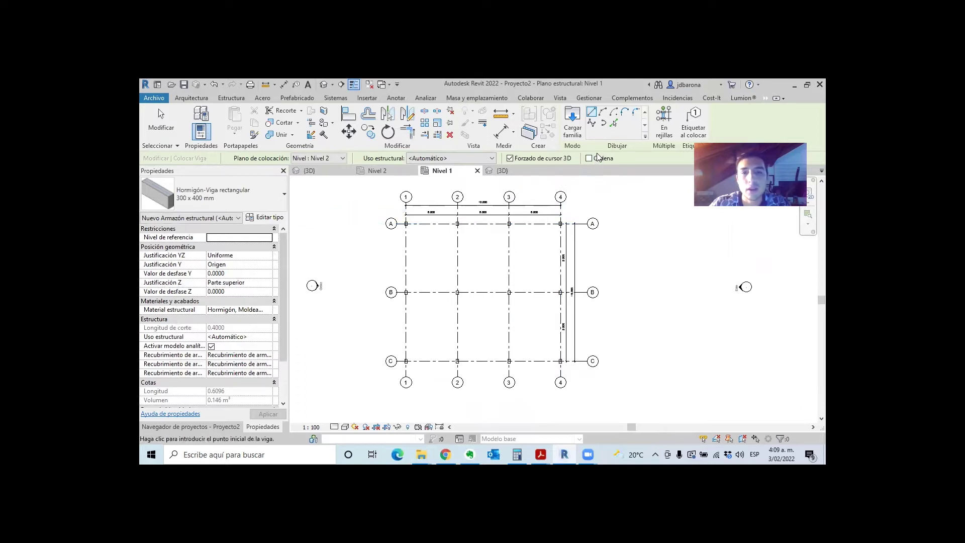
{"action": "left_click", "coordinate": [663, 118]}
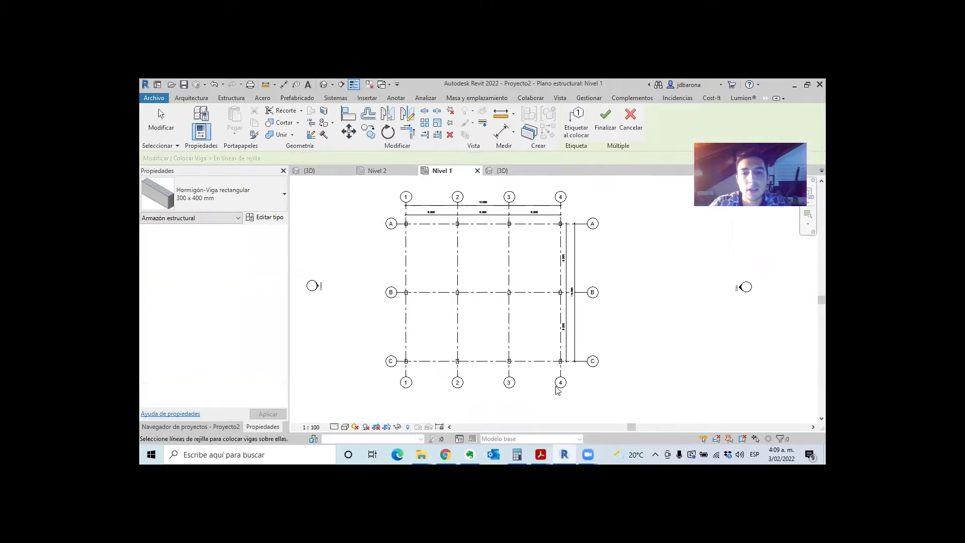
{"action": "left_click_drag", "start_coordinate": [557, 390], "coordinate": [401, 217]}
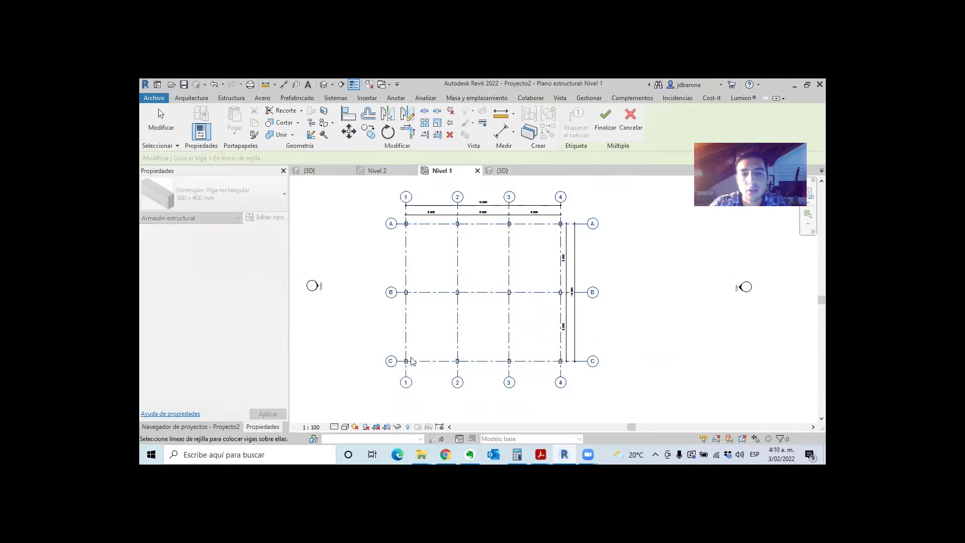
{"action": "left_click", "coordinate": [381, 172]}
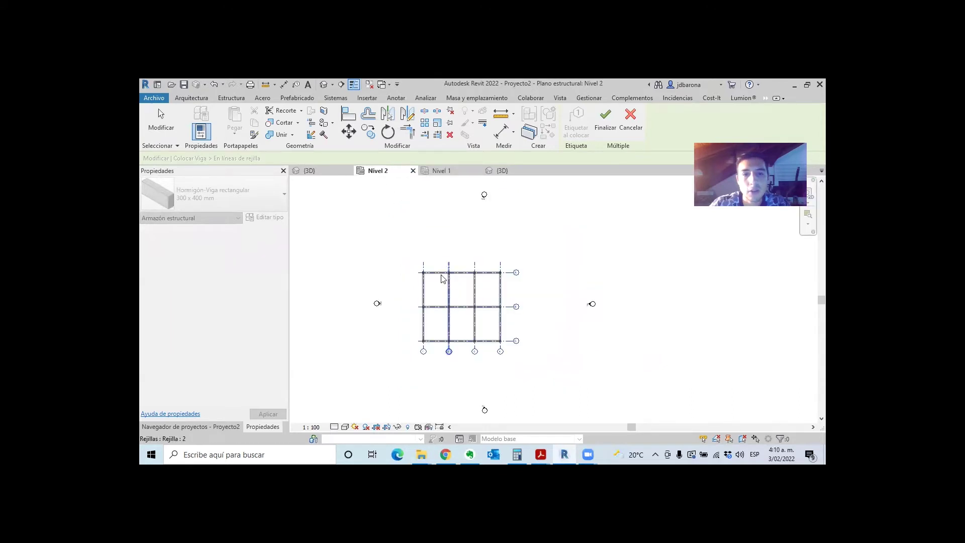
{"action": "scroll", "coordinate": [440, 266], "scroll_direction": "up", "scroll_amount": 2}
{"action": "scroll", "coordinate": [442, 269], "scroll_direction": "up", "scroll_amount": 1}
{"action": "left_click", "coordinate": [605, 121]}
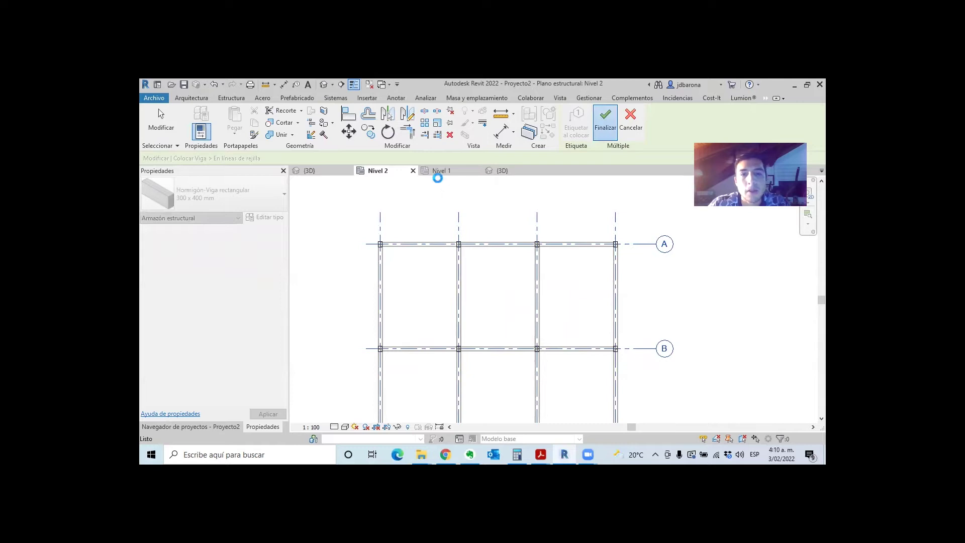
Show the frame in the 3D view with hidden-line style and select a Nivel 2 beam.
{"action": "left_click", "coordinate": [503, 170]}
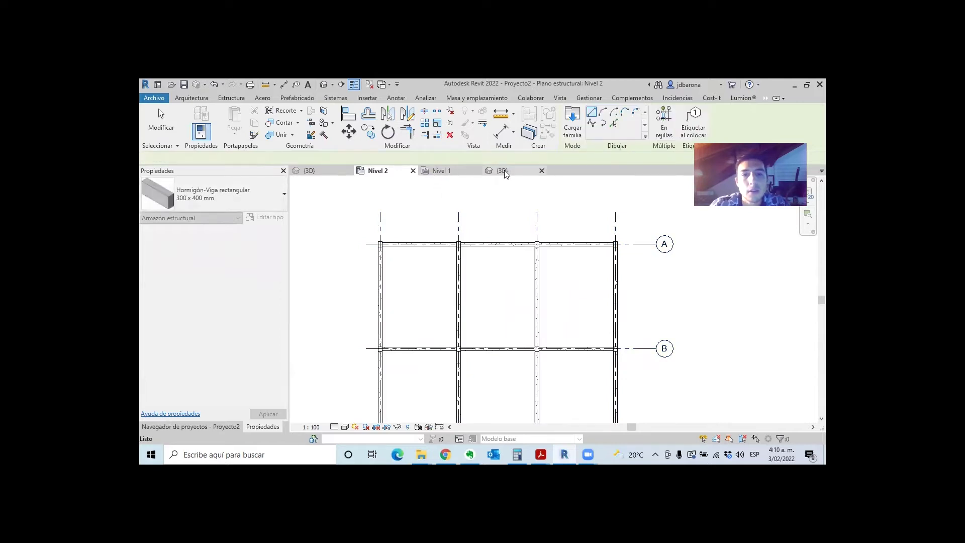
{"action": "key", "text": "Escape"}
{"action": "key", "text": "Escape"}
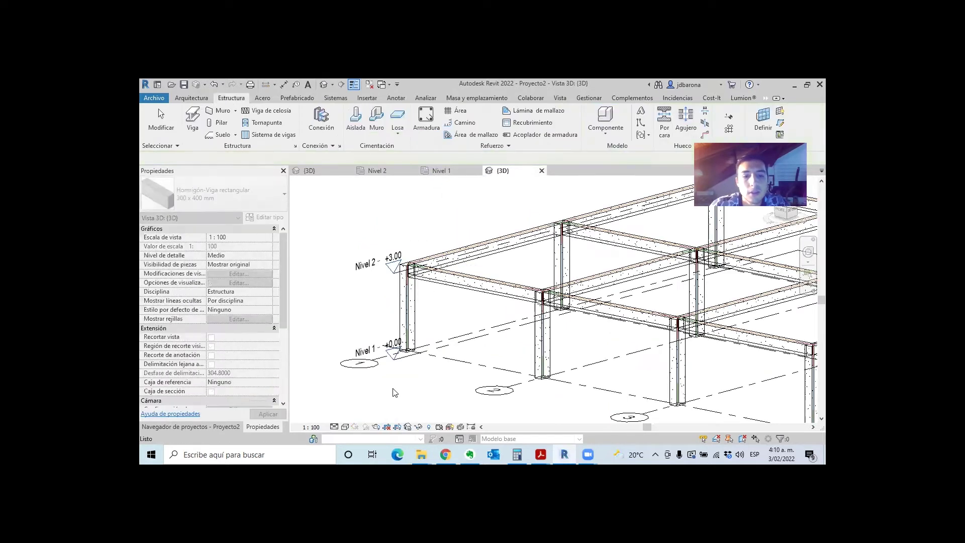
{"action": "left_click", "coordinate": [345, 427]}
{"action": "left_click", "coordinate": [359, 389]}
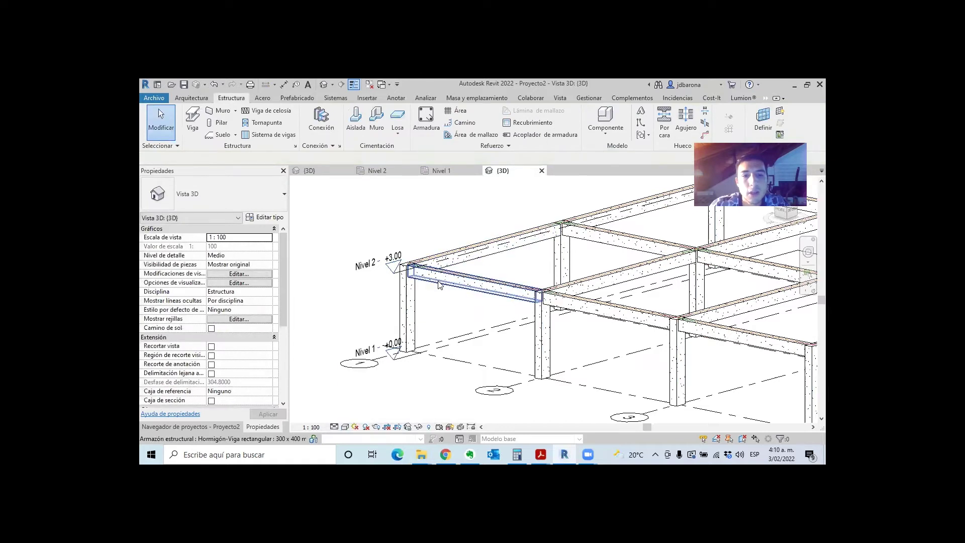
{"action": "left_click", "coordinate": [464, 260]}
{"action": "middle_click_drag", "start_coordinate": [464, 259], "coordinate": [435, 259], "text": "shift"}
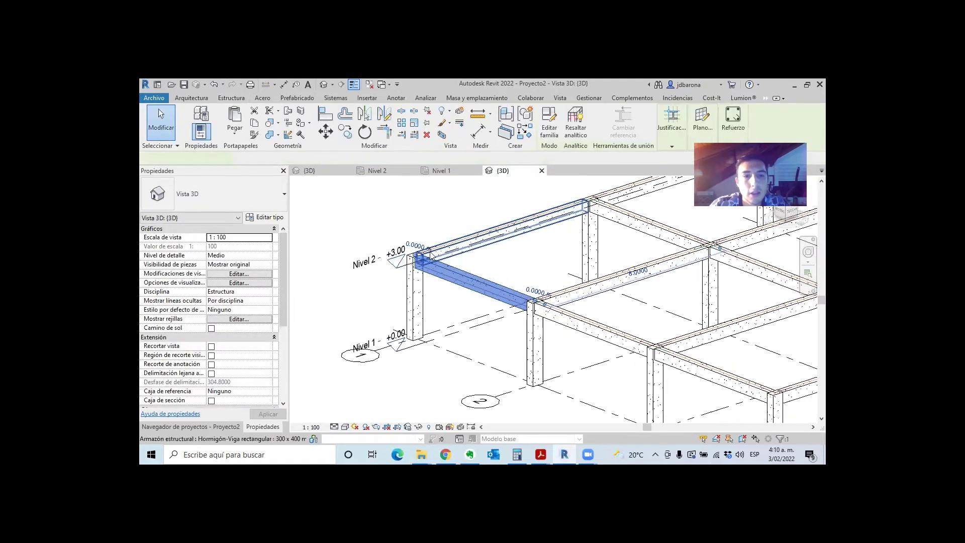
{"action": "scroll", "coordinate": [435, 260], "scroll_direction": "up", "scroll_amount": 2}
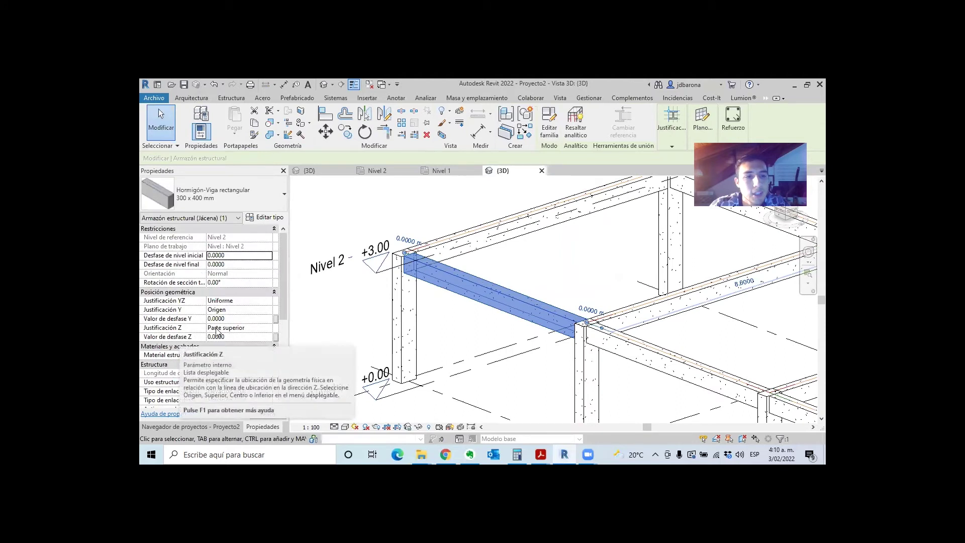
Try the beam's Z justification as Centro and Parte inferior, then reset it to Parte superior.
{"action": "left_click", "coordinate": [270, 333]}
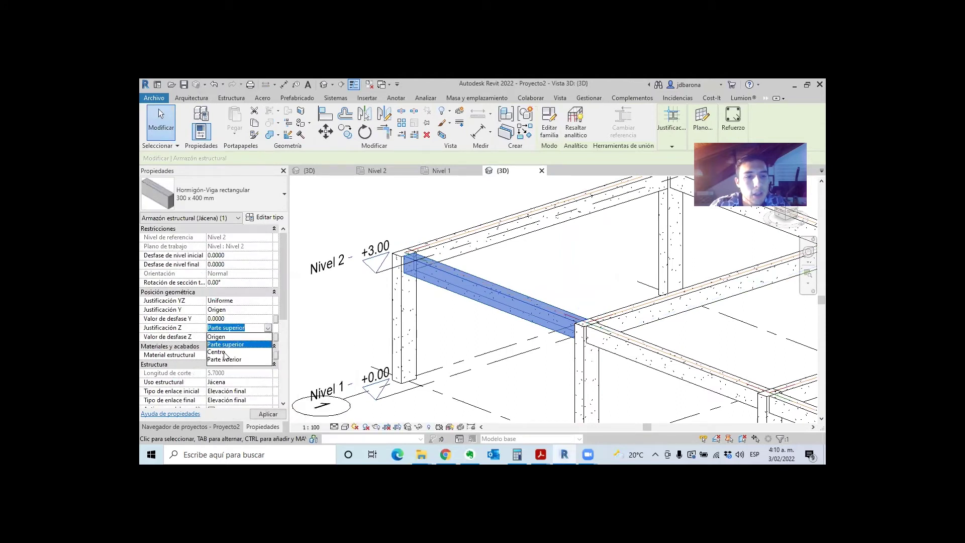
{"action": "left_click", "coordinate": [229, 346]}
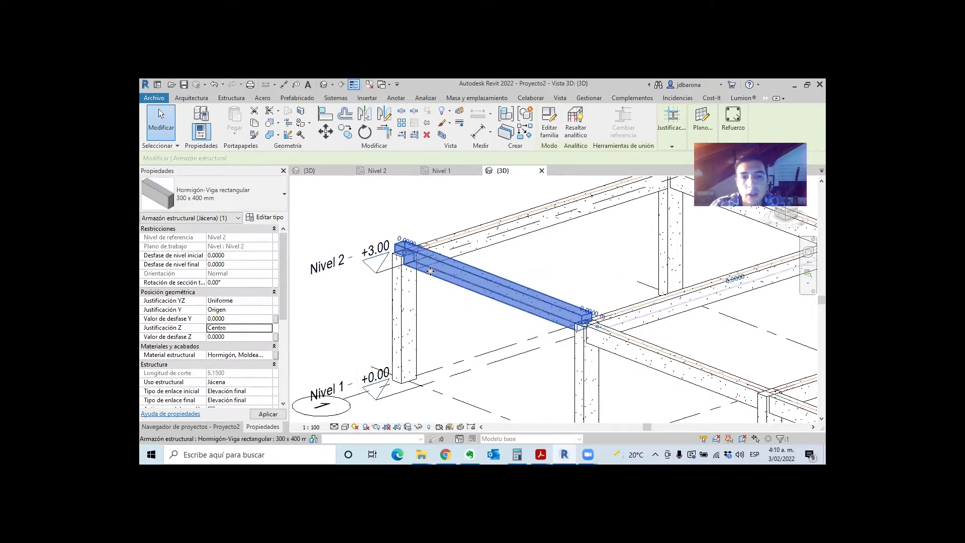
{"action": "middle_click_drag", "start_coordinate": [470, 254], "coordinate": [432, 271], "text": "shift"}
{"action": "scroll", "coordinate": [410, 283], "scroll_direction": "up", "scroll_amount": 4}
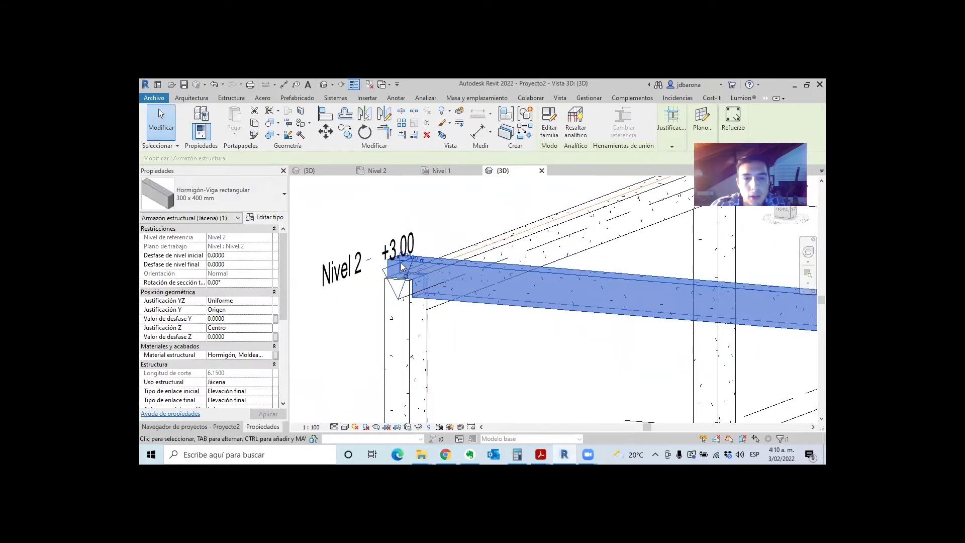
{"action": "left_click", "coordinate": [268, 328]}
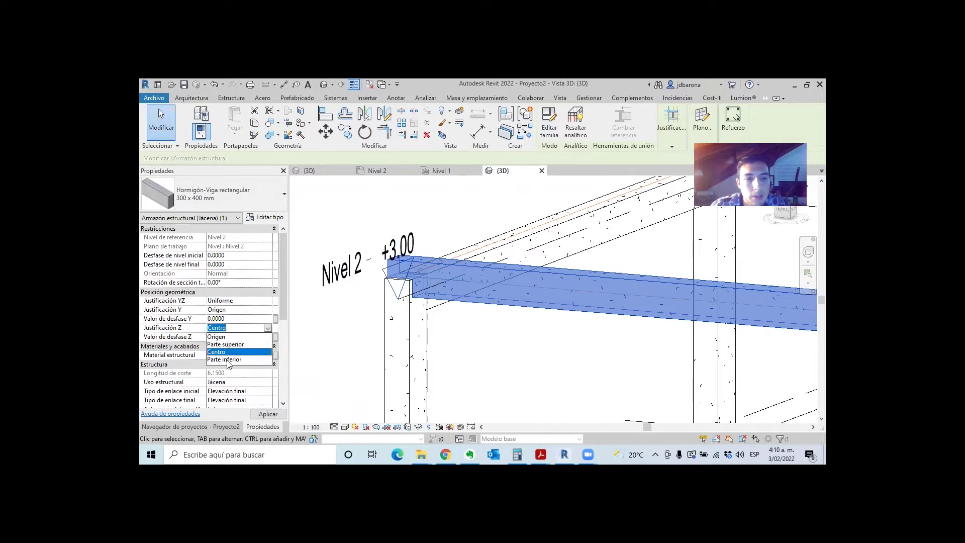
{"action": "left_click", "coordinate": [227, 359]}
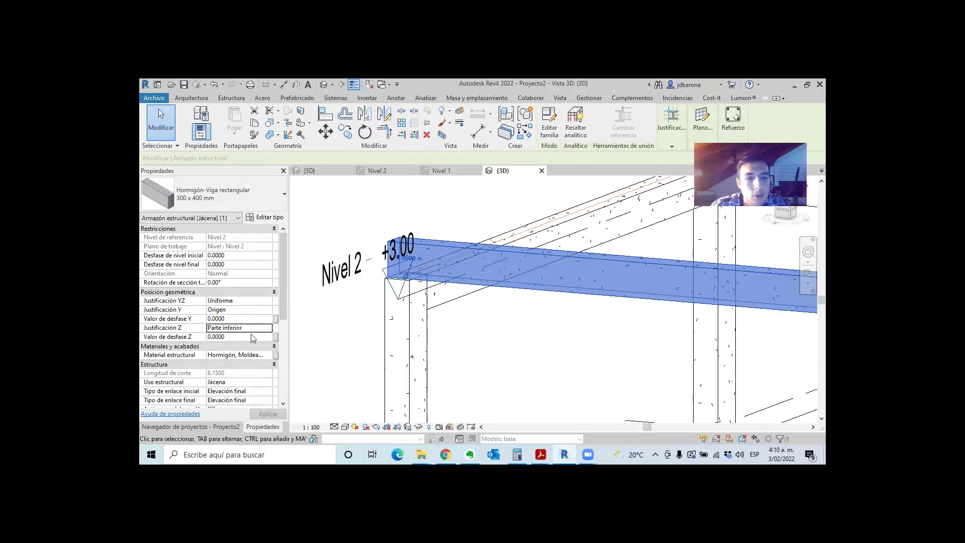
{"action": "left_click", "coordinate": [268, 328]}
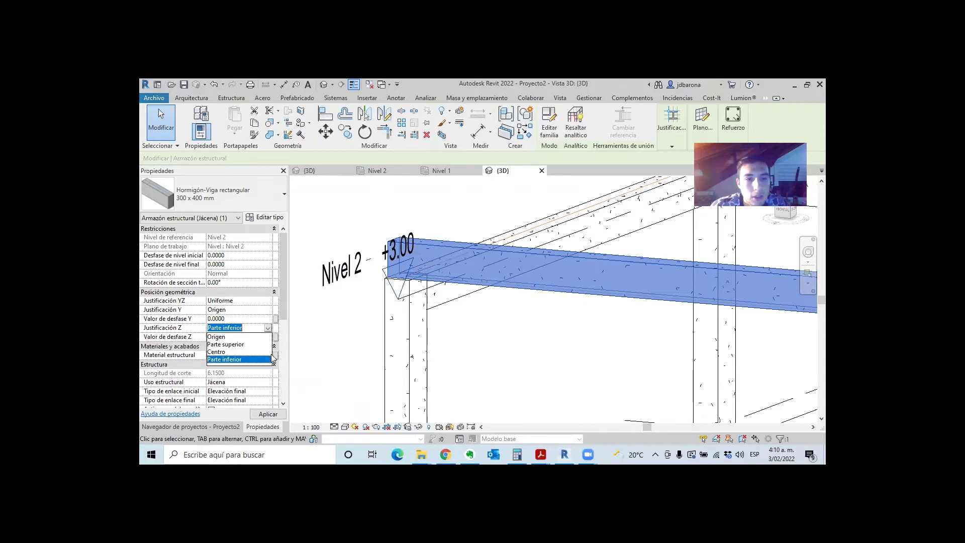
{"action": "left_click", "coordinate": [225, 344]}
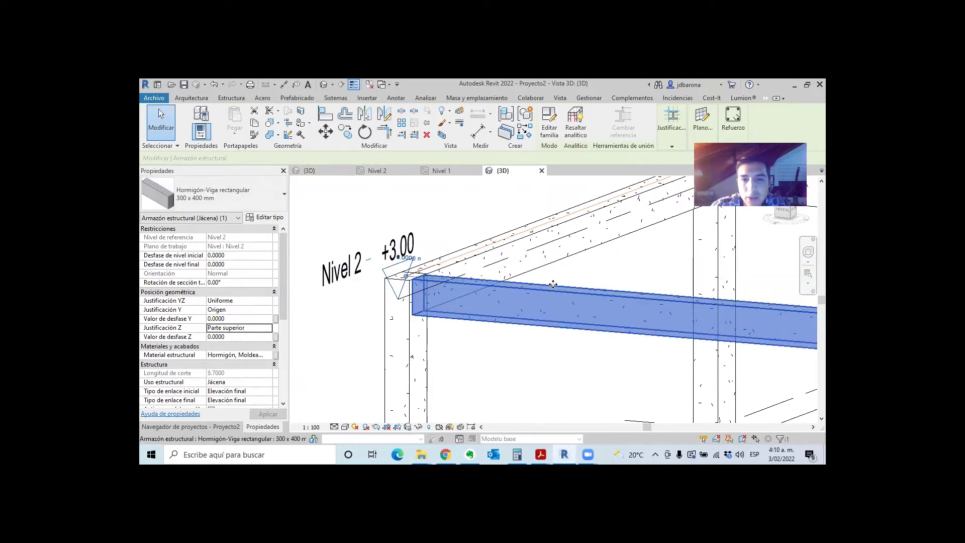
{"action": "key", "text": "Escape"}
Orbit and zoom around the 3D frame, then return to the Nivel 2 plan.
{"action": "scroll", "coordinate": [393, 277], "scroll_direction": "down", "scroll_amount": 5}
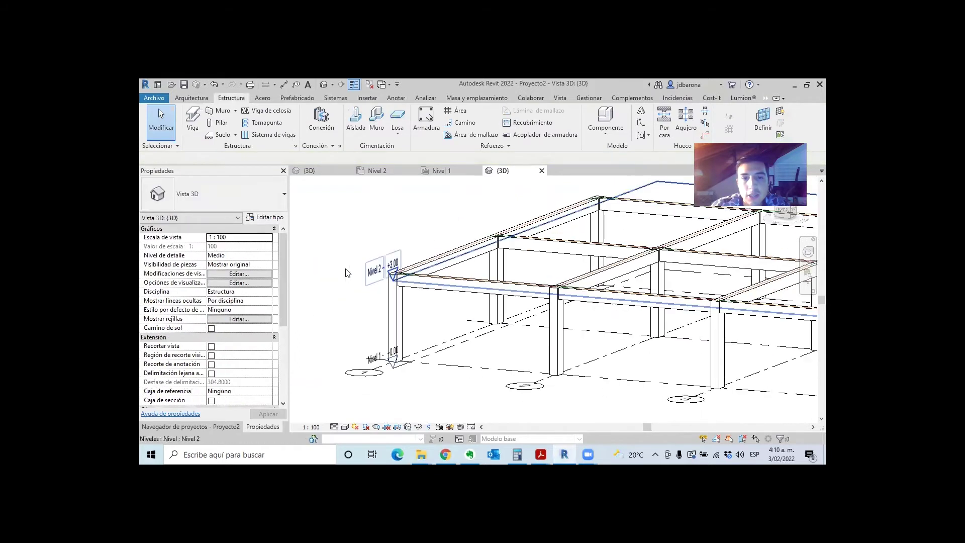
{"action": "scroll", "coordinate": [393, 277], "scroll_direction": "down", "scroll_amount": 3}
{"action": "mouse_move", "coordinate": [532, 272]}
{"action": "middle_mouse_down", "text": "shift"}
{"action": "mouse_move", "coordinate": [549, 267]}
{"action": "mouse_move", "coordinate": [506, 308]}
{"action": "mouse_move", "coordinate": [438, 281]}
{"action": "middle_mouse_up", "text": "shift"}
{"action": "left_click", "coordinate": [449, 293]}
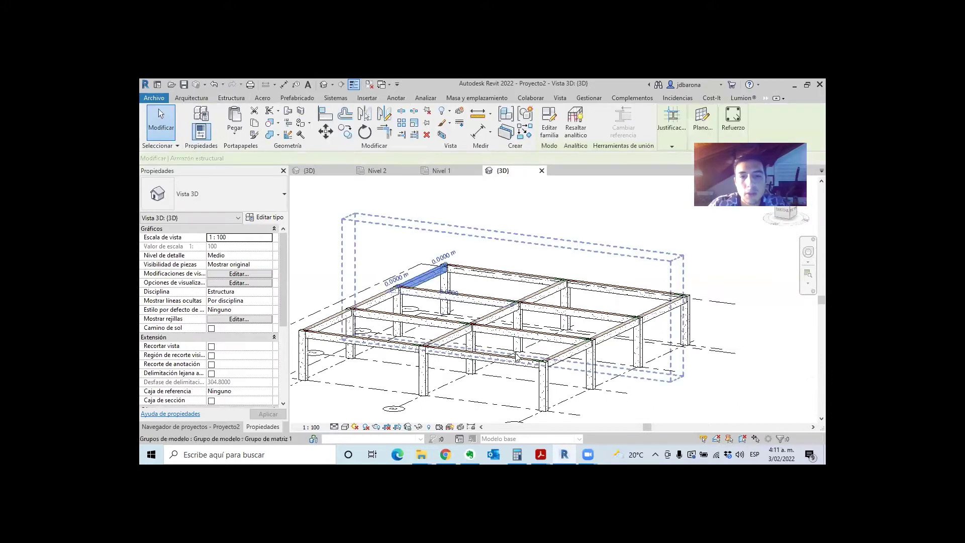
{"action": "key", "text": "Escape"}
{"action": "mouse_move", "coordinate": [449, 292]}
{"action": "middle_mouse_down", "text": "shift"}
{"action": "mouse_move", "coordinate": [561, 283]}
{"action": "mouse_move", "coordinate": [476, 302]}
{"action": "middle_mouse_up", "text": "shift"}
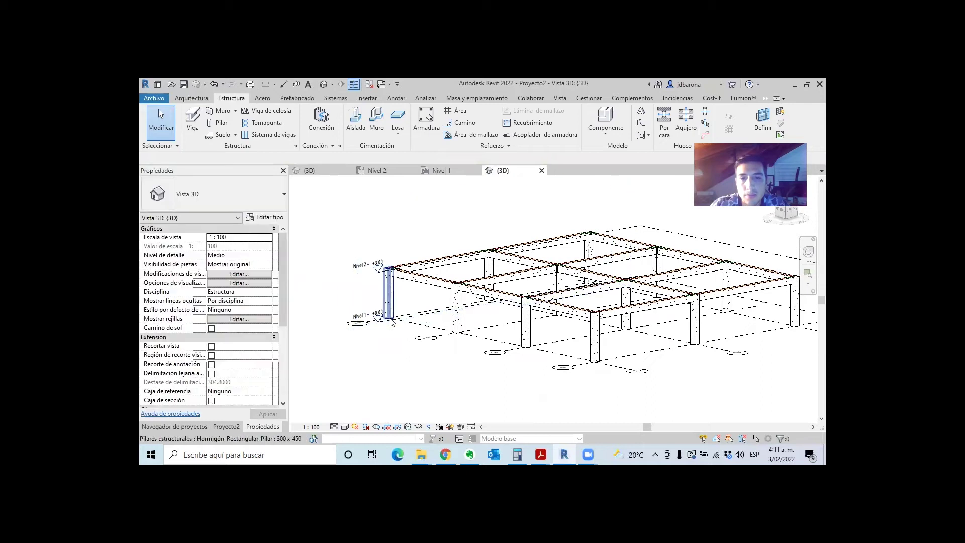
{"action": "scroll", "coordinate": [389, 318], "scroll_direction": "down", "scroll_amount": 3}
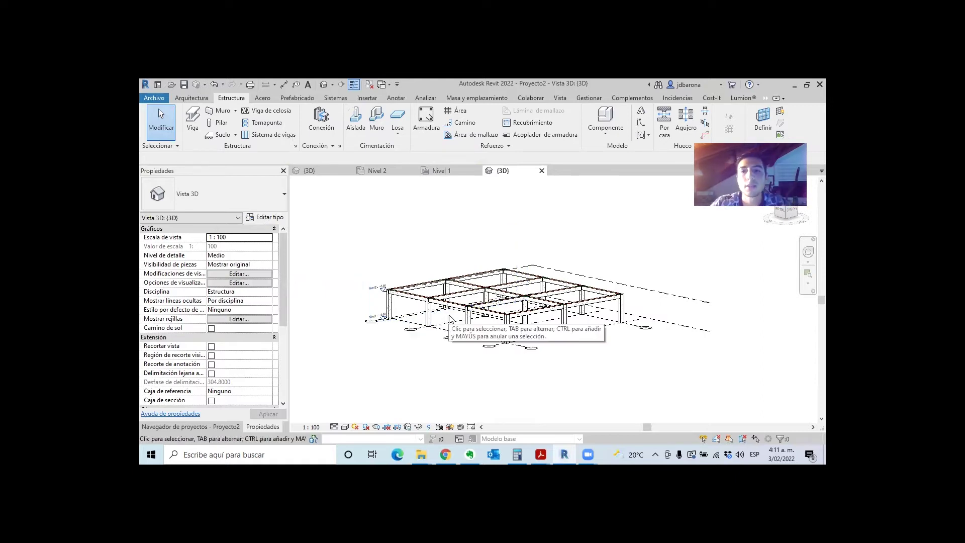
{"action": "scroll", "coordinate": [518, 286], "scroll_direction": "up", "scroll_amount": 2}
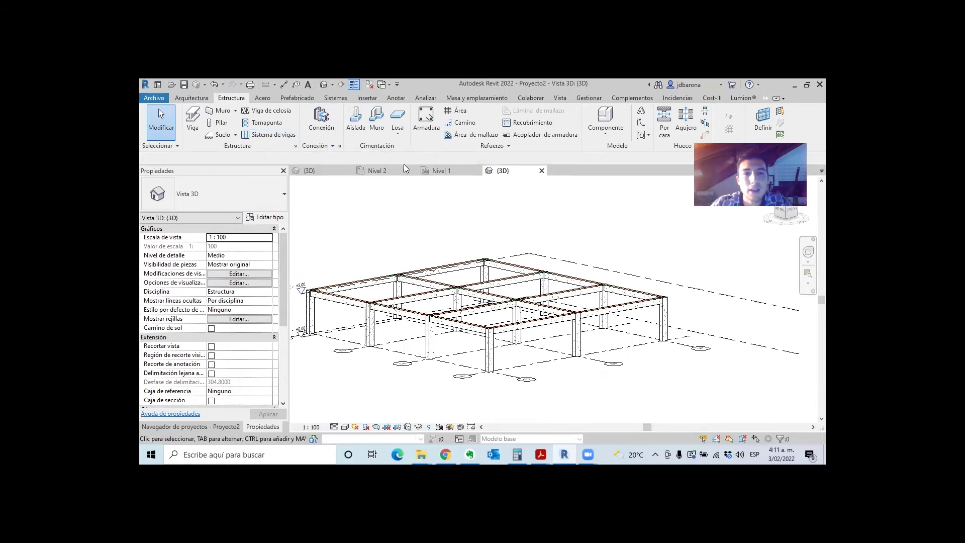
{"action": "left_click", "coordinate": [387, 170]}
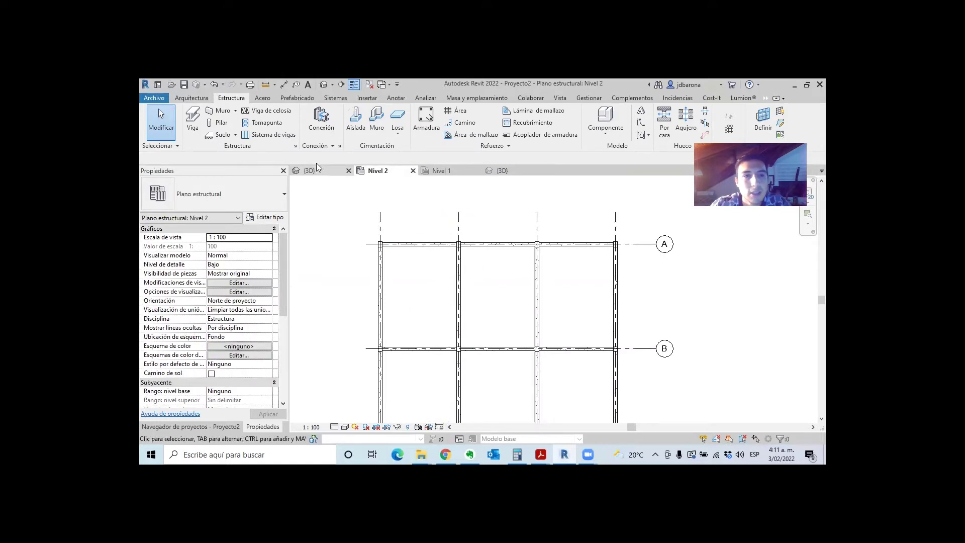
Start the beam system tool, keeping 300 x 400 mm beams and Centro justification.
{"action": "left_click", "coordinate": [267, 138]}
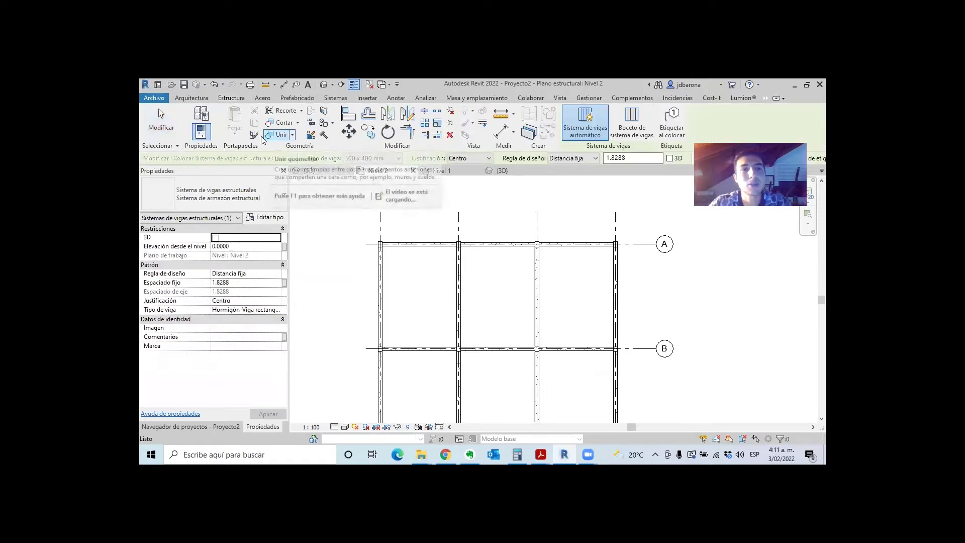
{"action": "left_click", "coordinate": [226, 98]}
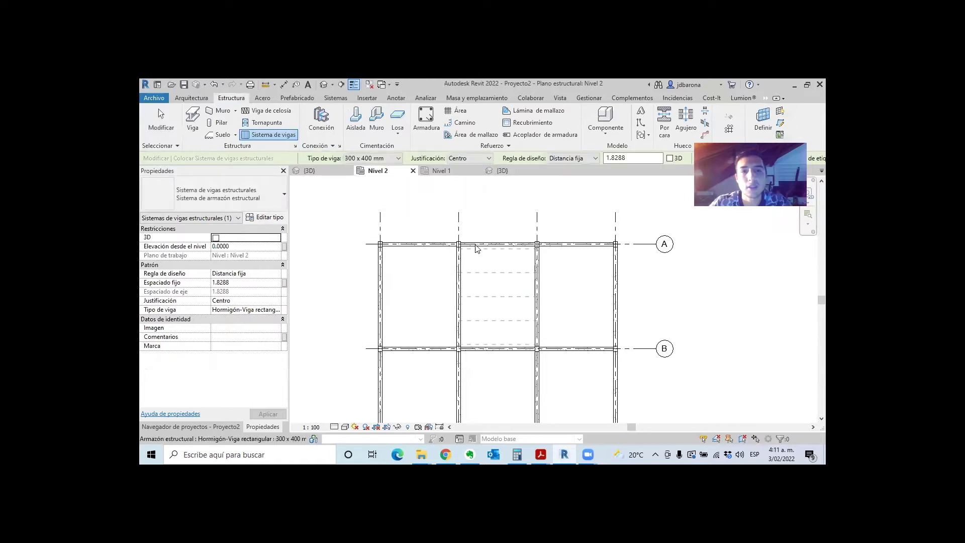
{"action": "key", "text": "Escape"}
{"action": "key", "text": "Escape"}
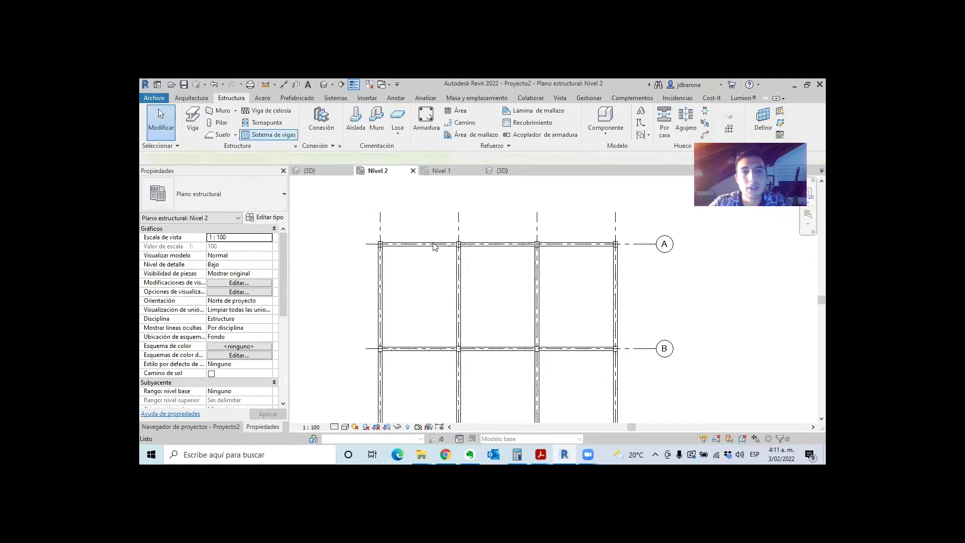
{"action": "key", "text": "Return"}
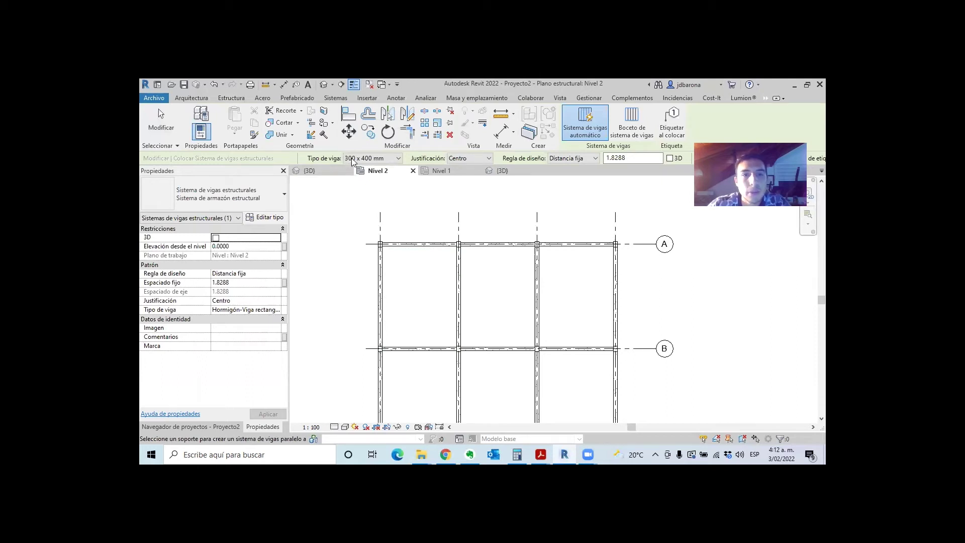
{"action": "left_click", "coordinate": [391, 159]}
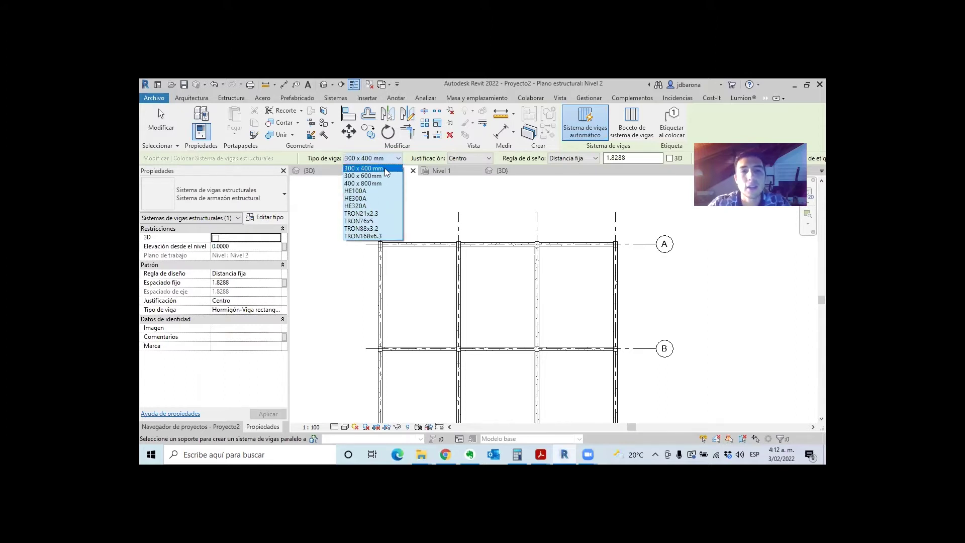
{"action": "left_click", "coordinate": [486, 160]}
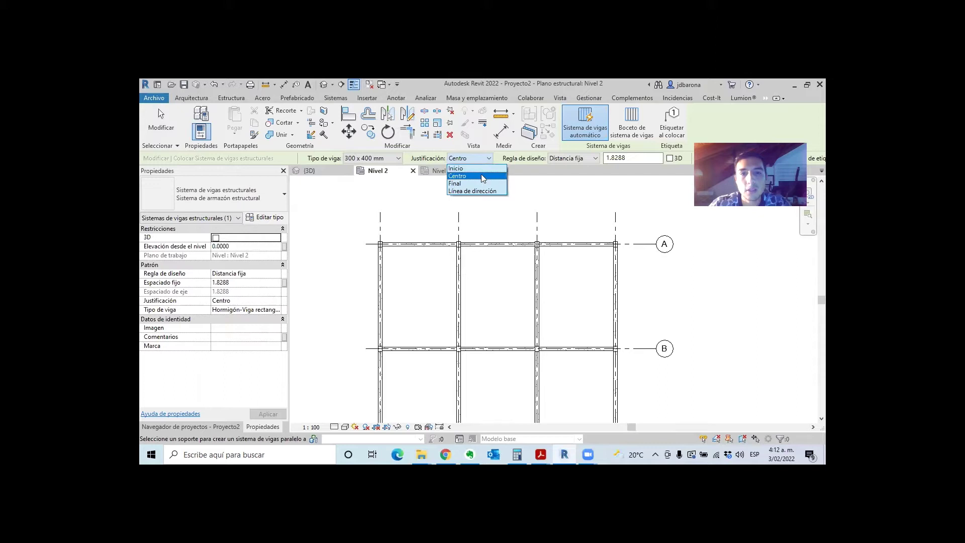
{"action": "left_click", "coordinate": [484, 157]}
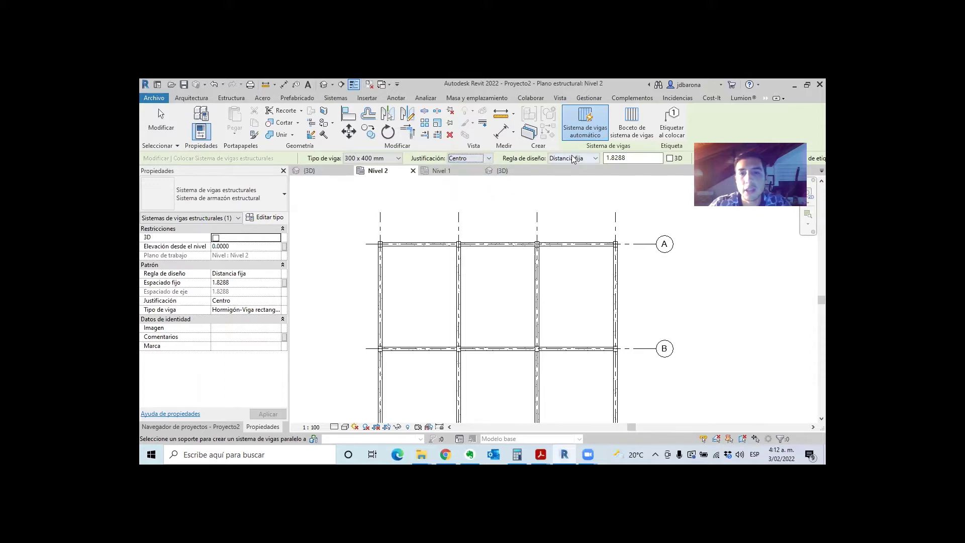
Set the layout rule to Maximum Spacing 2.0000 and place the system in the left bay.
{"action": "left_click", "coordinate": [585, 160]}
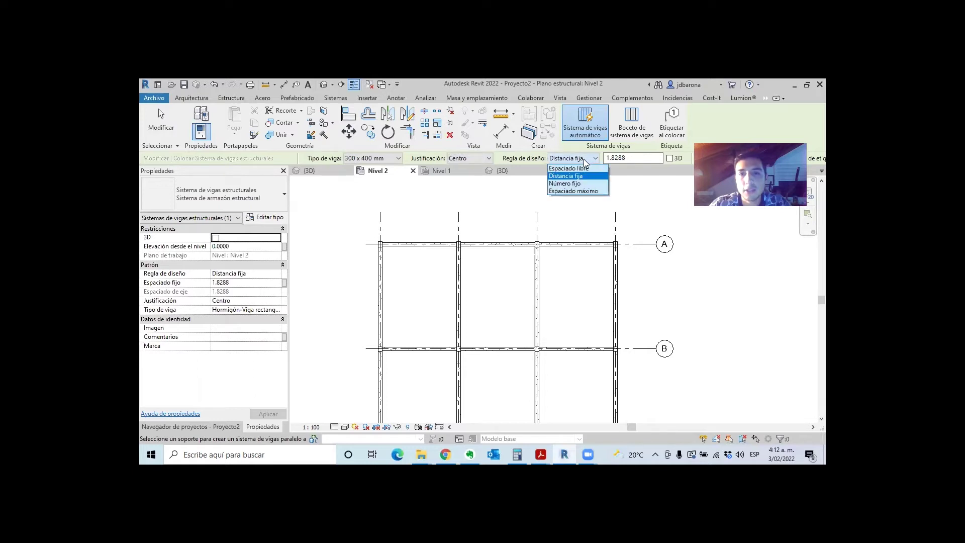
{"action": "left_click", "coordinate": [576, 191]}
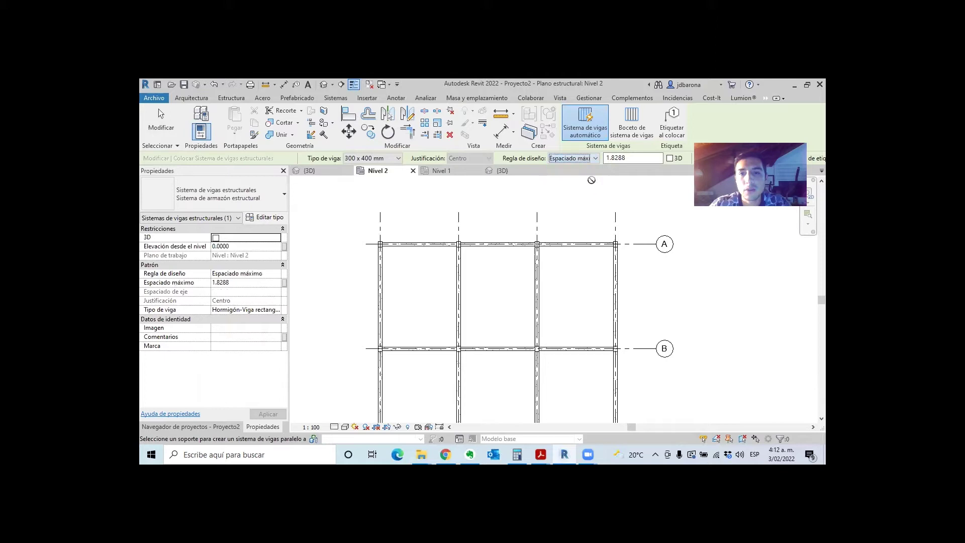
{"action": "left_click", "coordinate": [629, 158]}
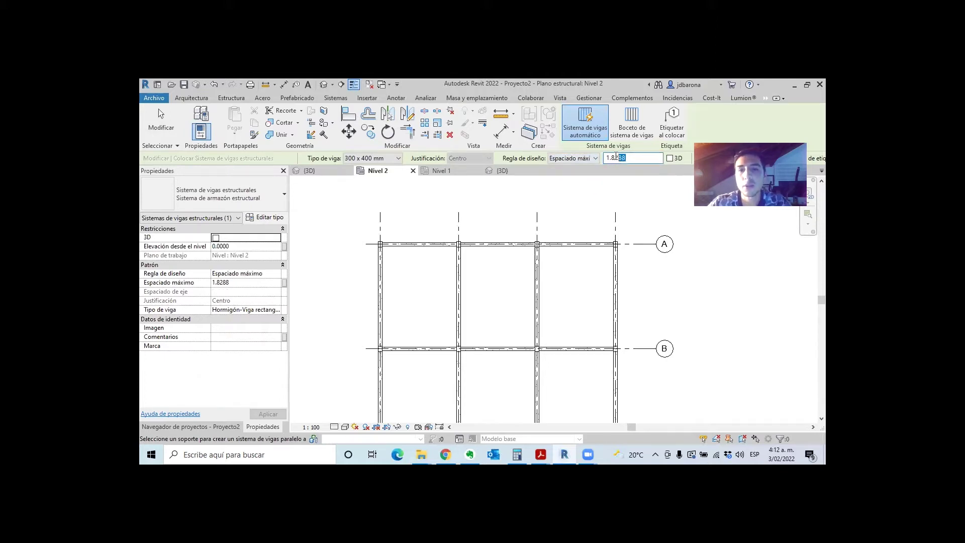
{"action": "type", "text": "3"}
{"action": "key", "text": "Return"}
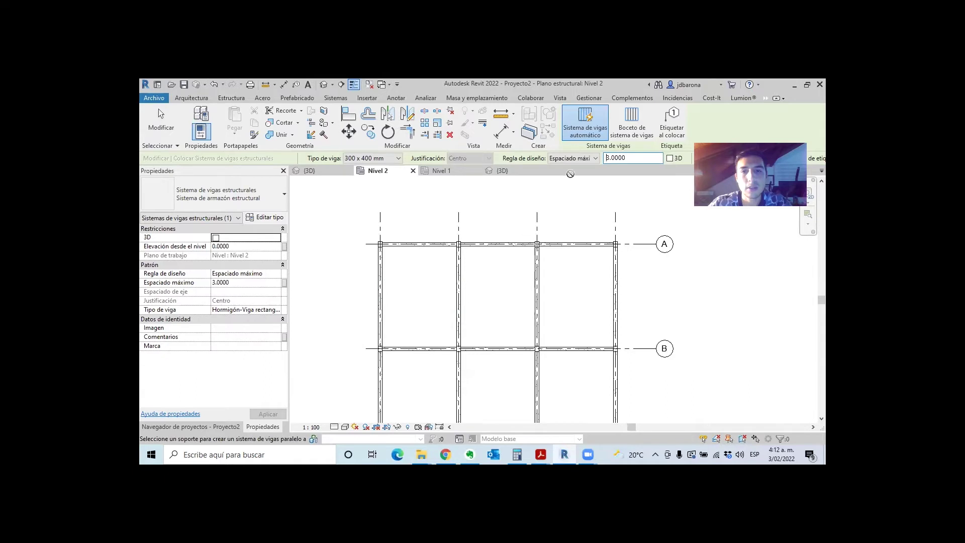
{"action": "left_click_drag", "start_coordinate": [628, 157], "coordinate": [602, 155]}
{"action": "type", "text": "2"}
{"action": "key", "text": "Return"}
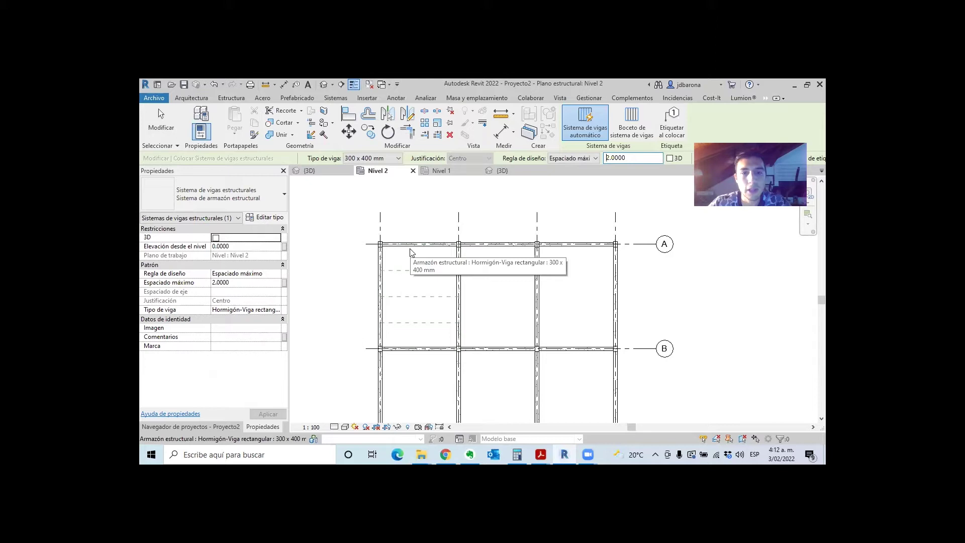
{"action": "left_click", "coordinate": [411, 252]}
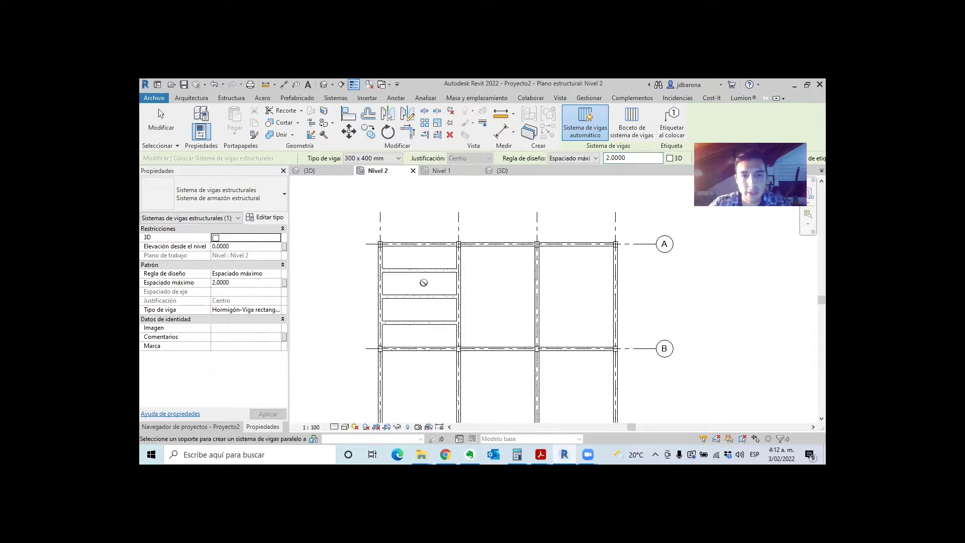
{"action": "key", "text": "Escape"}
{"action": "key", "text": "Escape"}
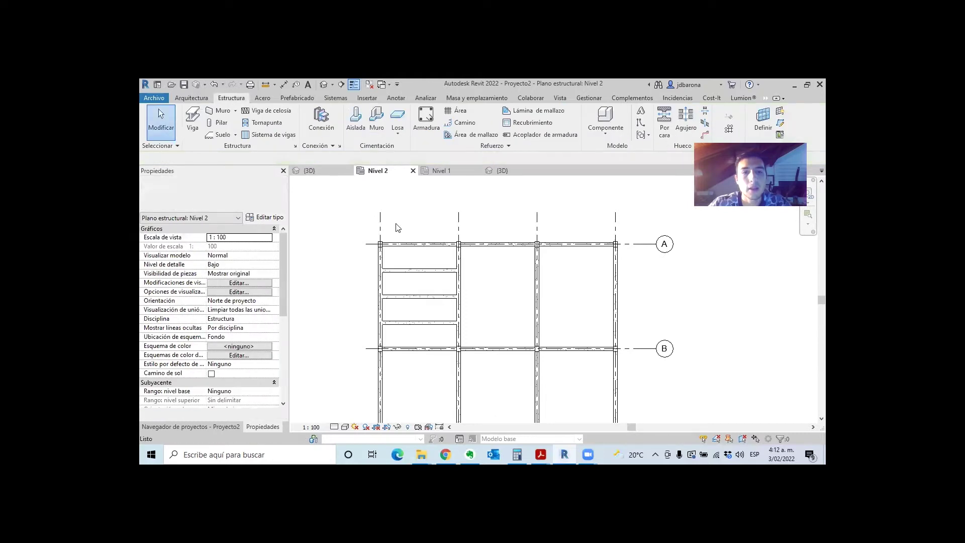
Inspect the new infill beams in the 3D view and check their type.
{"action": "left_click", "coordinate": [503, 170]}
{"action": "scroll", "coordinate": [482, 329], "scroll_direction": "up", "scroll_amount": 3}
{"action": "middle_click_drag", "start_coordinate": [482, 330], "coordinate": [467, 292], "text": "shift"}
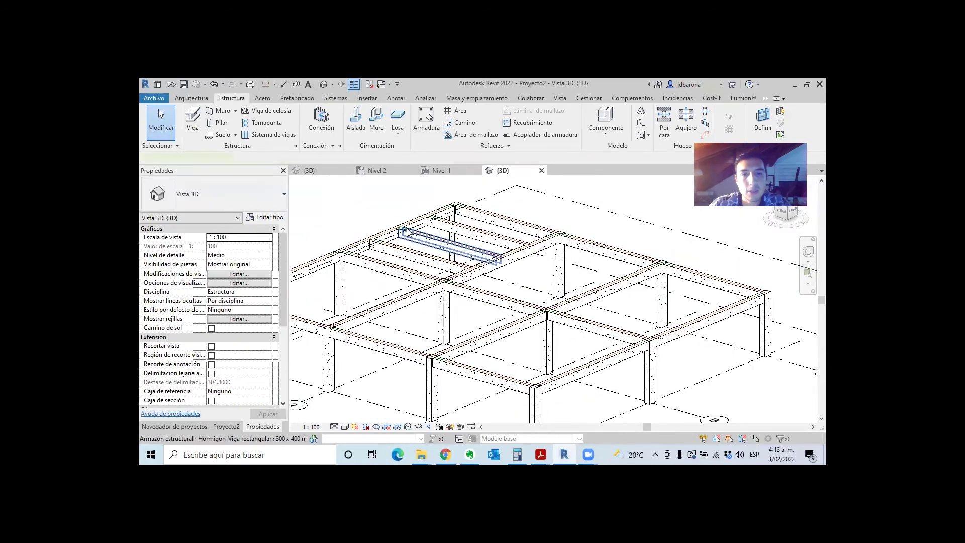
{"action": "left_click", "coordinate": [407, 229]}
{"action": "scroll", "coordinate": [407, 220], "scroll_direction": "up", "scroll_amount": 3}
{"action": "left_click", "coordinate": [407, 220]}
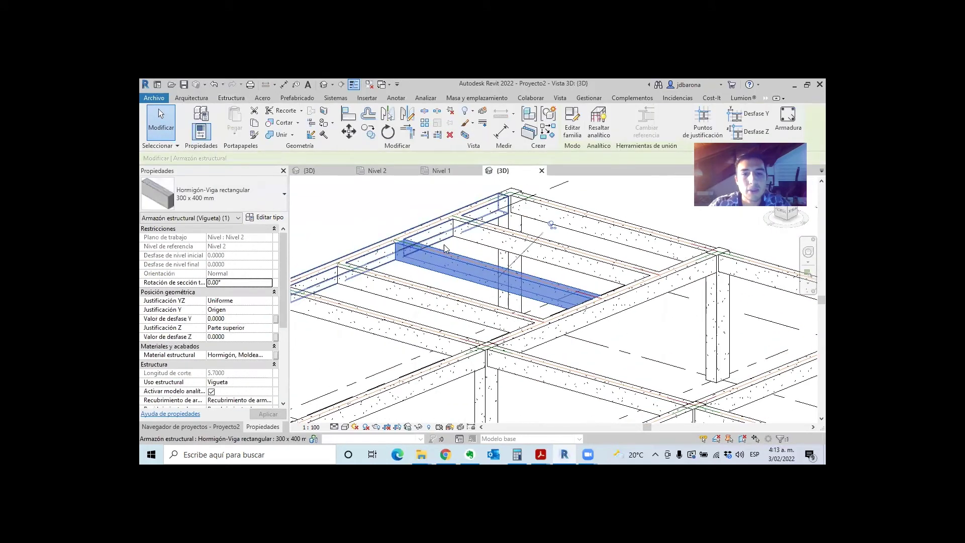
Duplicate the 300 x 400 mm beam type as a new type named 100 x 200 mm.
{"action": "key", "text": "s"}
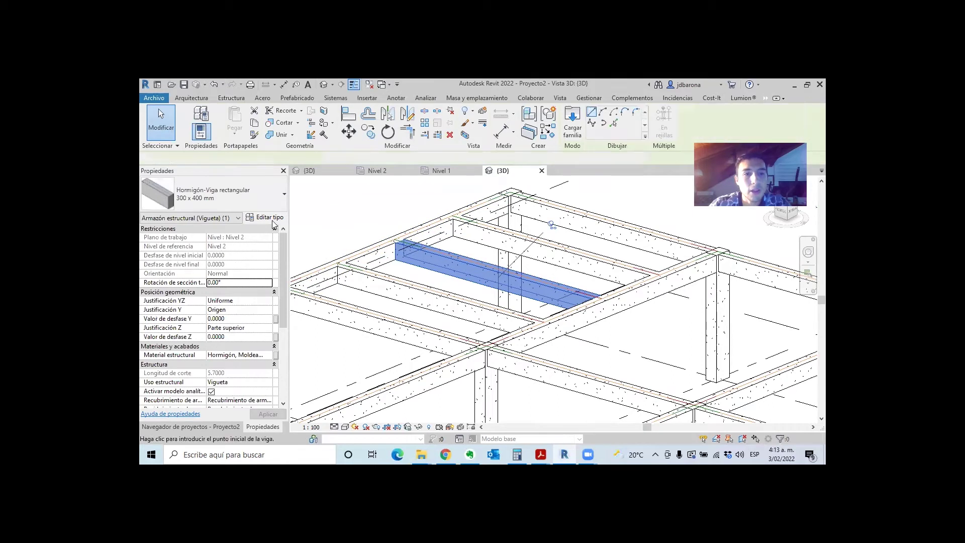
{"action": "left_click", "coordinate": [265, 218]}
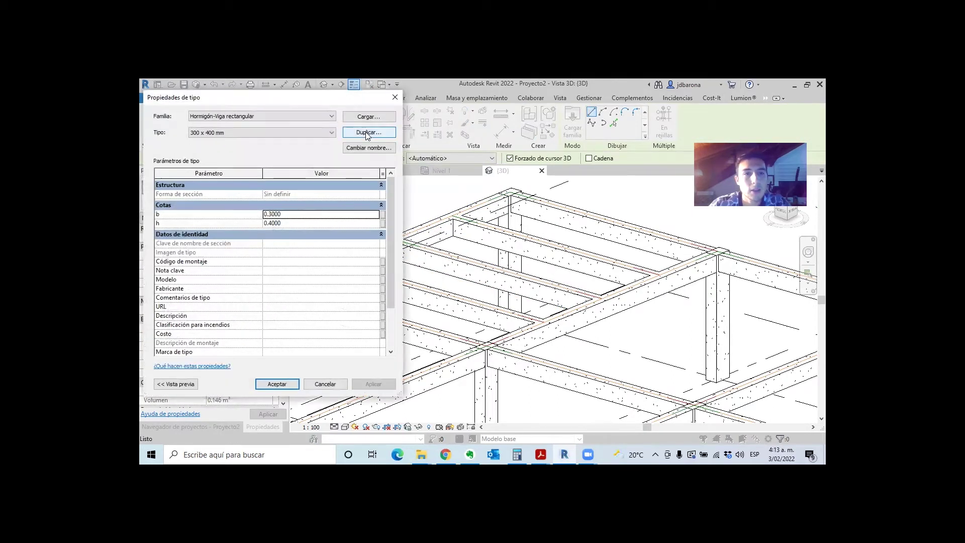
{"action": "left_click", "coordinate": [366, 133]}
{"action": "left_click", "coordinate": [270, 239]}
{"action": "key", "text": "BackSpace"}
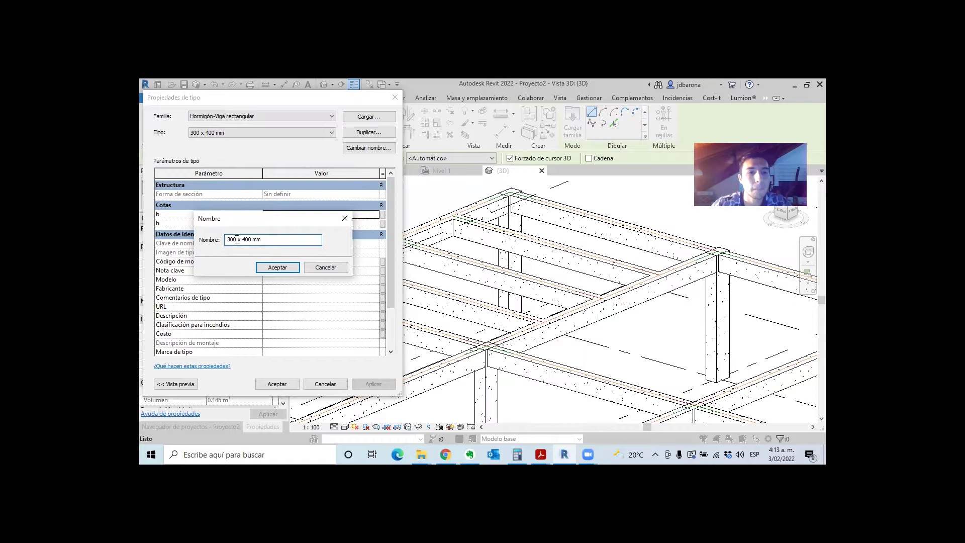
{"action": "key", "text": "Delete"}
{"action": "key", "text": "Delete"}
{"action": "key", "text": "Delete"}
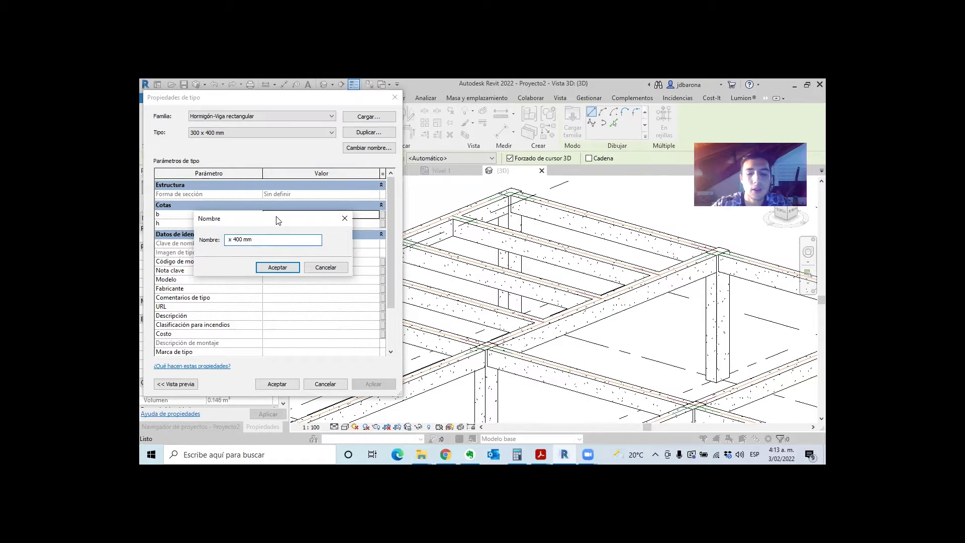
{"action": "type", "text": "2"}
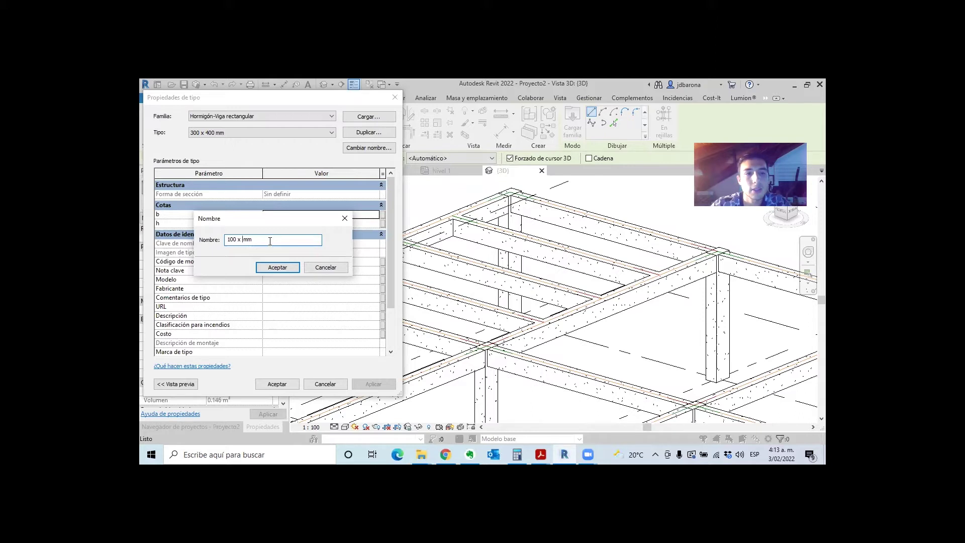
{"action": "key", "text": "Return"}
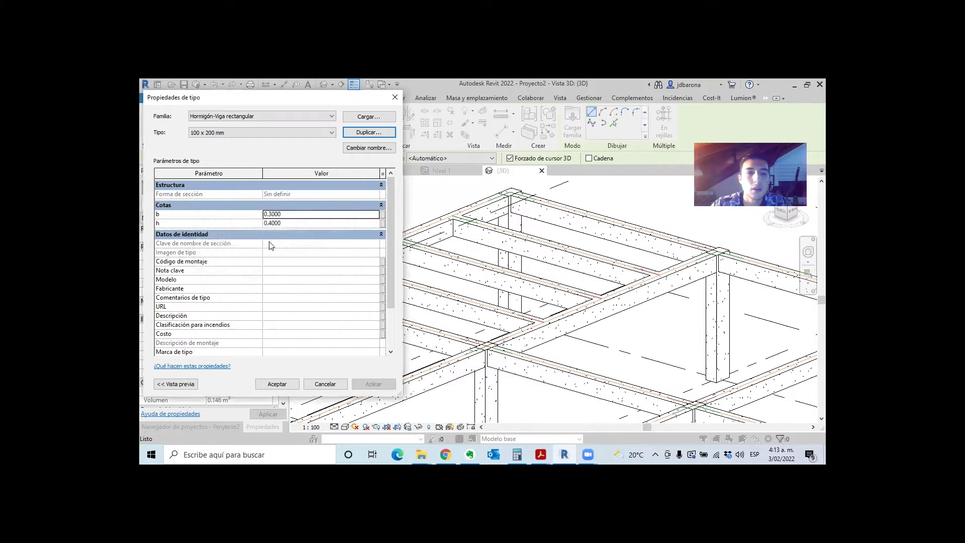
Set the new type's width b to 0.1000 and depth h to 0.2000, and accept.
{"action": "left_click", "coordinate": [282, 224]}
{"action": "type", "text": "0.2"}
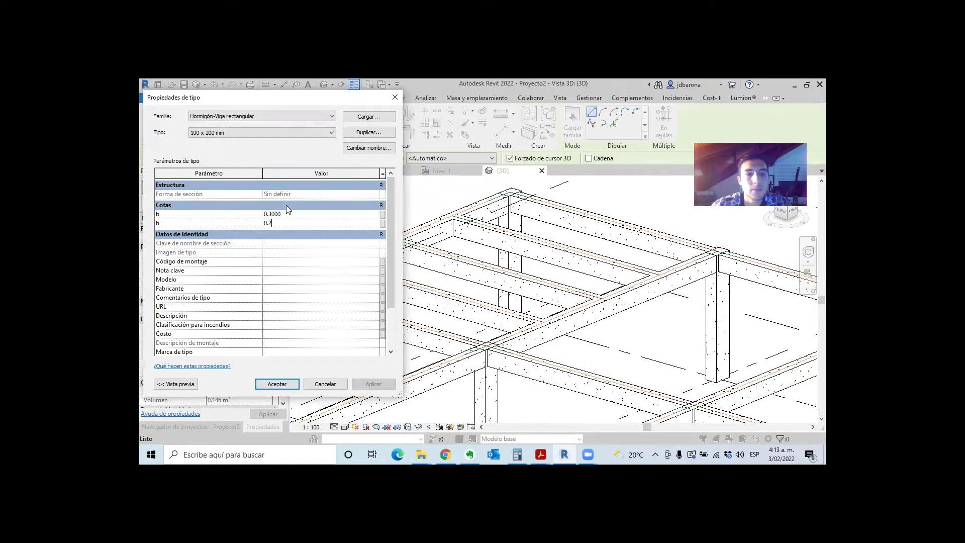
{"action": "left_click", "coordinate": [285, 214]}
{"action": "type", "text": "1"}
{"action": "left_click", "coordinate": [277, 383]}
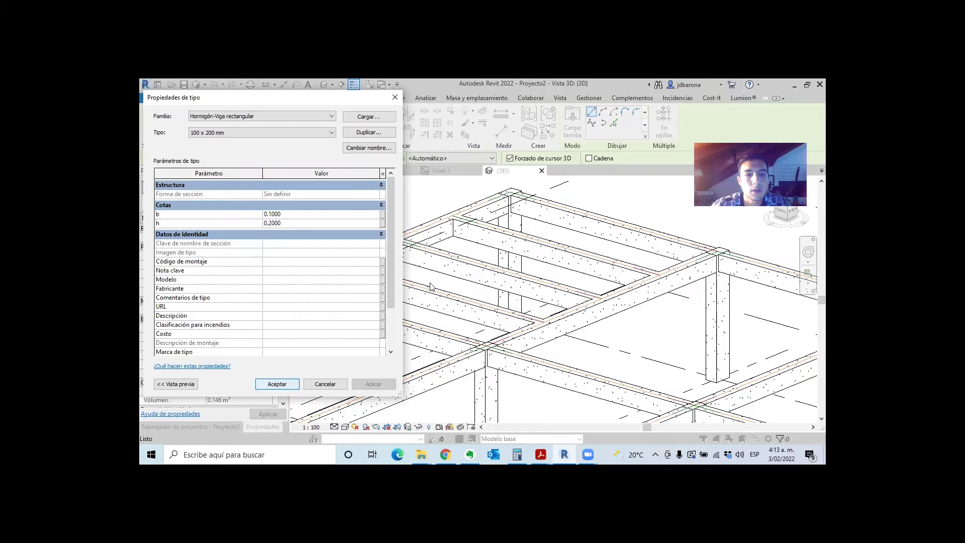
{"action": "key", "text": "Escape"}
{"action": "left_click", "coordinate": [435, 299]}
{"action": "key", "text": "Escape"}
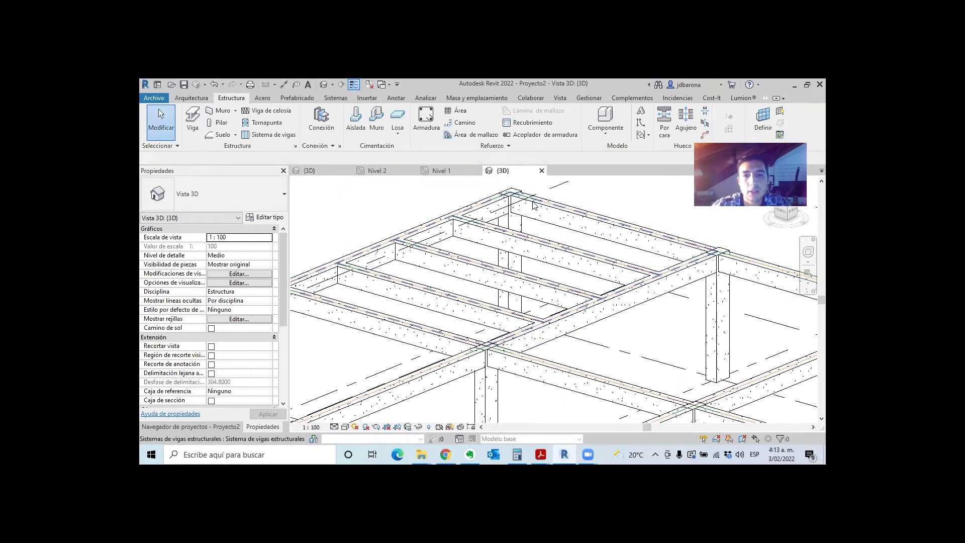
Orbit the 3D model to inspect the infill beams in the left bay.
{"action": "scroll", "coordinate": [534, 205], "scroll_direction": "down", "scroll_amount": 3}
{"action": "mouse_move", "coordinate": [534, 205]}
{"action": "middle_mouse_down", "text": "shift"}
{"action": "mouse_move", "coordinate": [556, 271]}
{"action": "mouse_move", "coordinate": [493, 292]}
{"action": "middle_mouse_up", "text": "shift"}
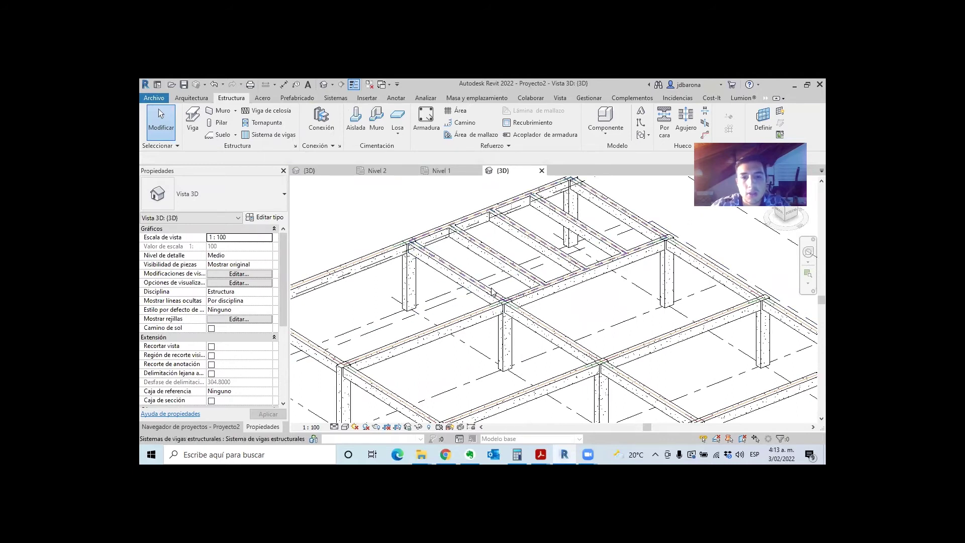
{"action": "scroll", "coordinate": [514, 267], "scroll_direction": "up", "scroll_amount": 2}
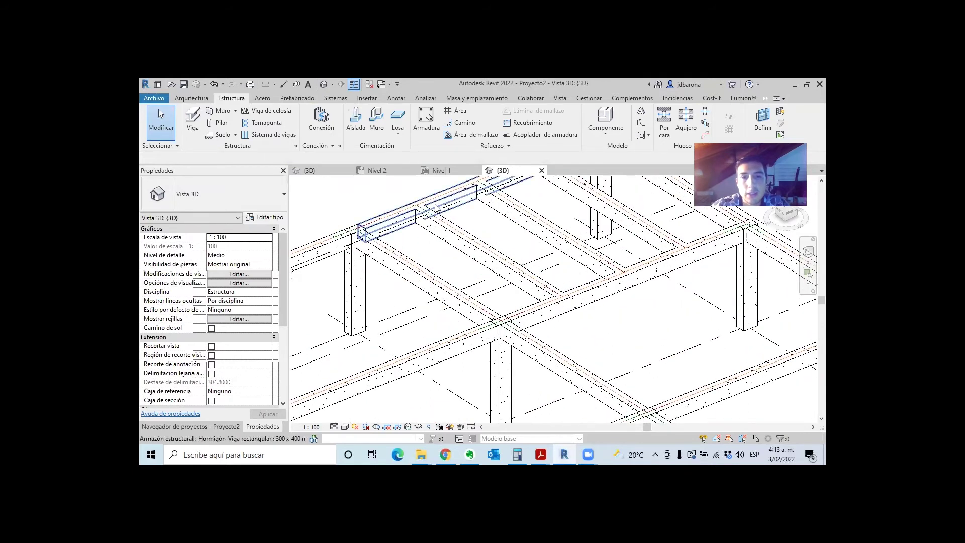
{"action": "left_click", "coordinate": [533, 294]}
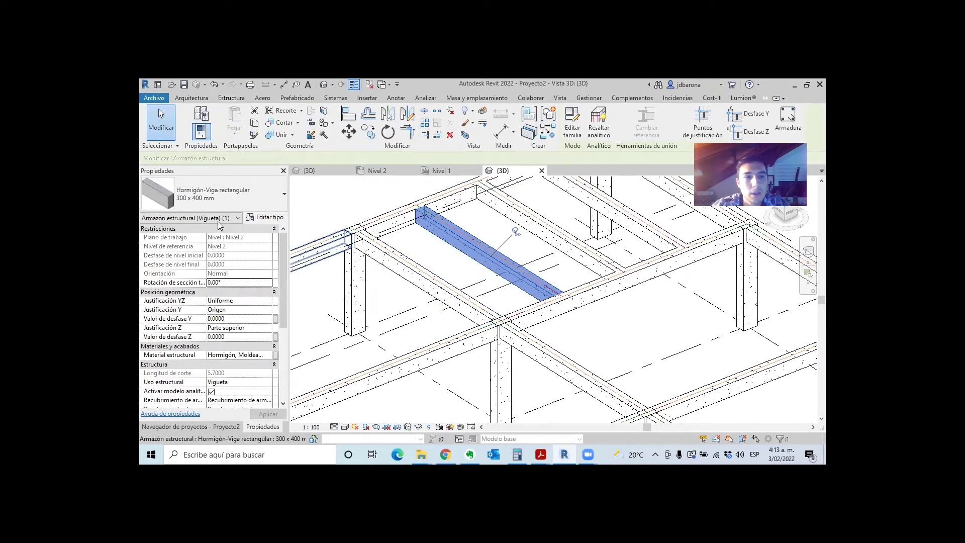
{"action": "left_click", "coordinate": [197, 219]}
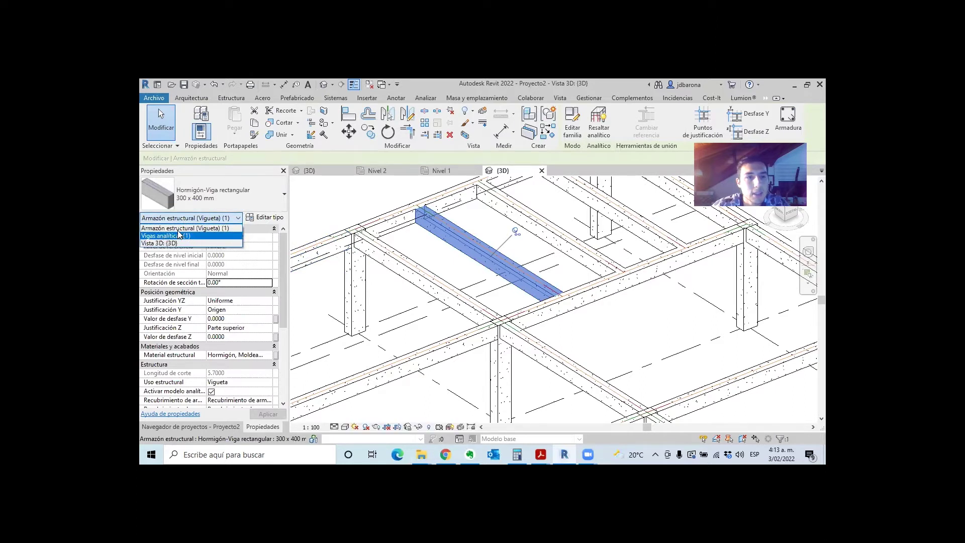
{"action": "left_click", "coordinate": [214, 227]}
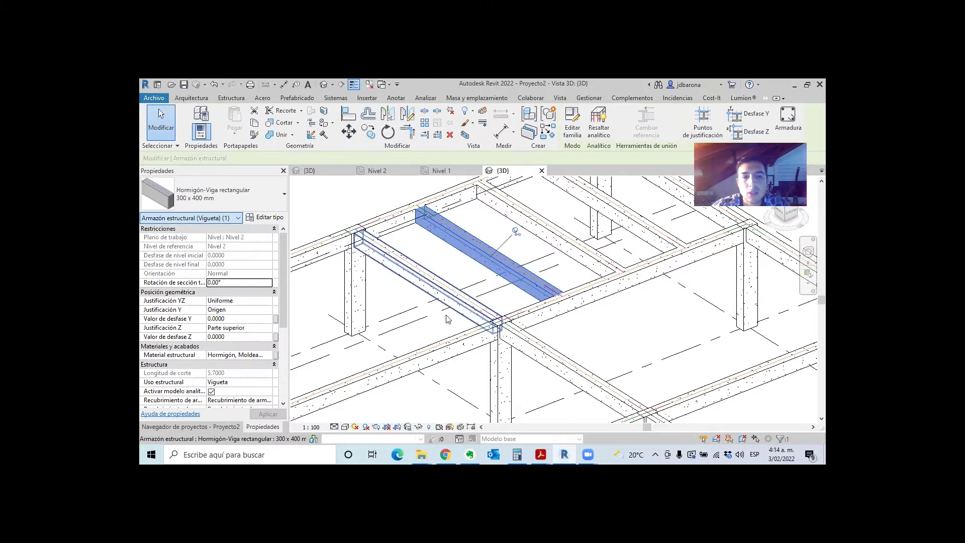
{"action": "scroll", "coordinate": [522, 259], "scroll_direction": "down", "scroll_amount": 3}
{"action": "middle_click_drag", "start_coordinate": [522, 259], "coordinate": [512, 367], "text": "shift"}
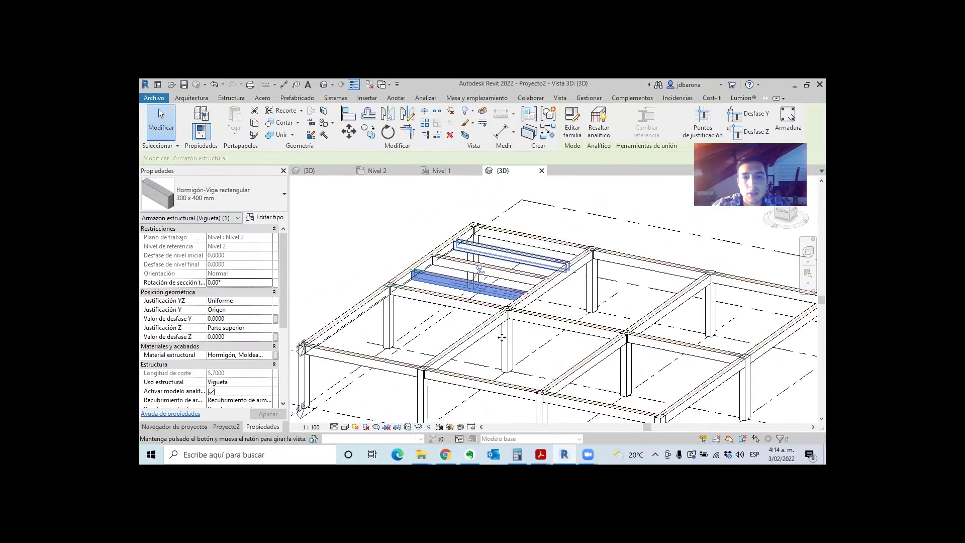
{"action": "scroll", "coordinate": [482, 297], "scroll_direction": "up", "scroll_amount": 3}
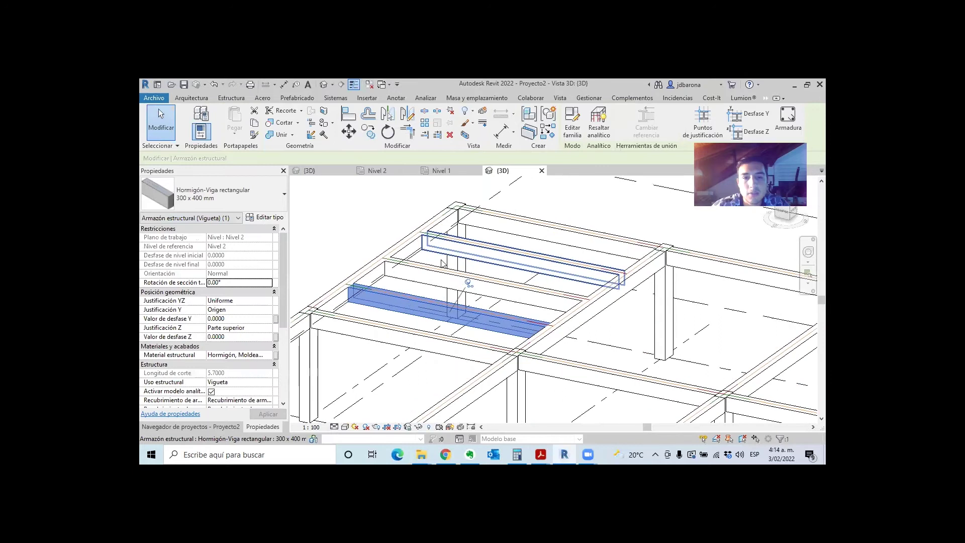
{"action": "key", "text": "Escape"}
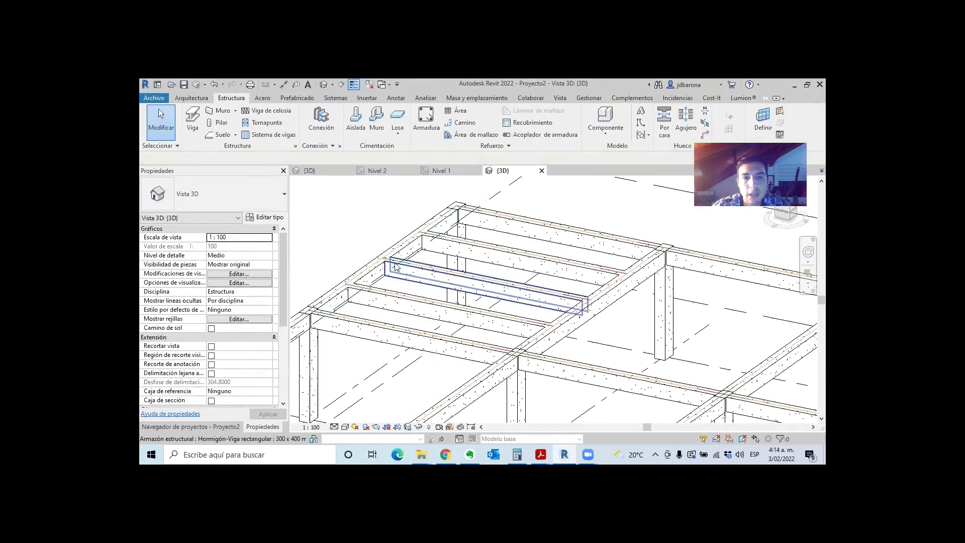
Select the left bay's whole beam system and delete it.
{"action": "left_click", "coordinate": [528, 303]}
{"action": "key", "text": "Escape"}
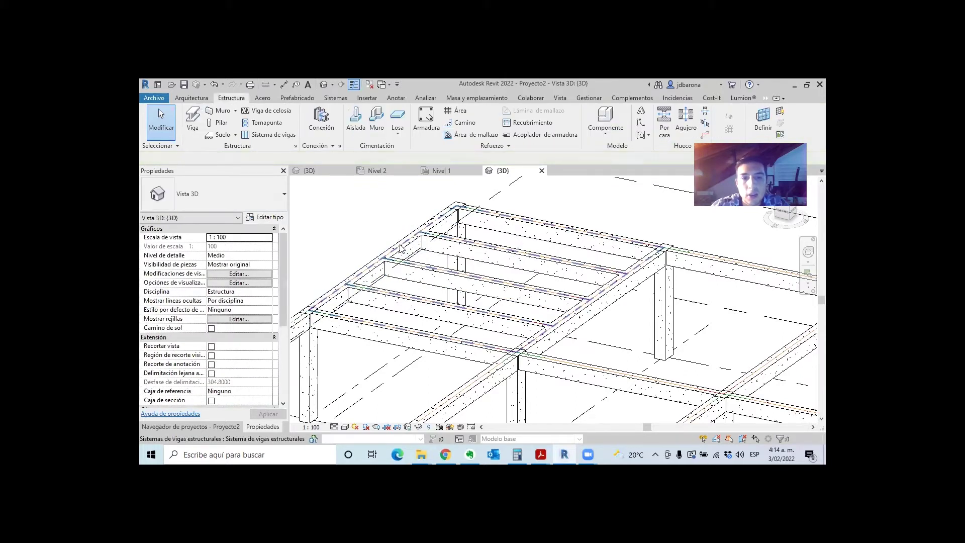
{"action": "left_click", "coordinate": [400, 247]}
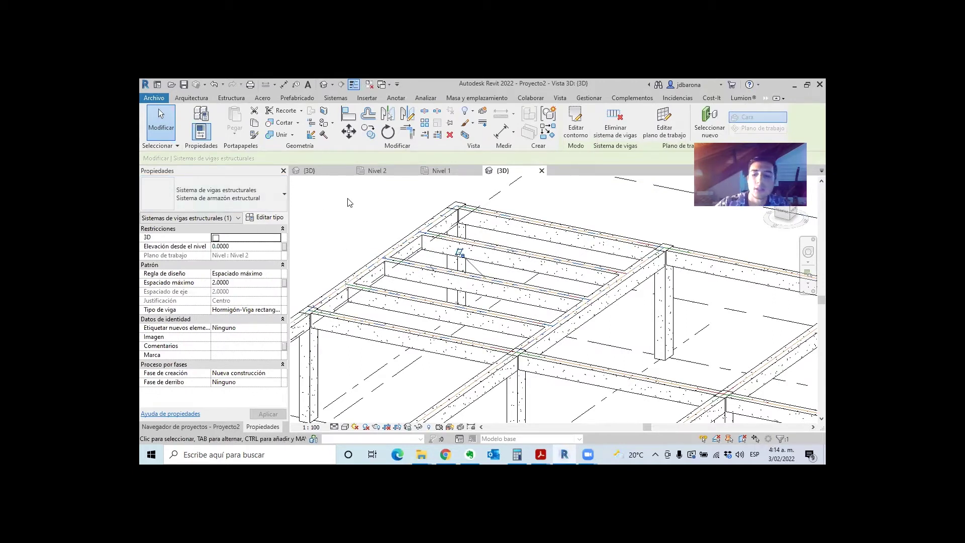
{"action": "key", "text": "Delete"}
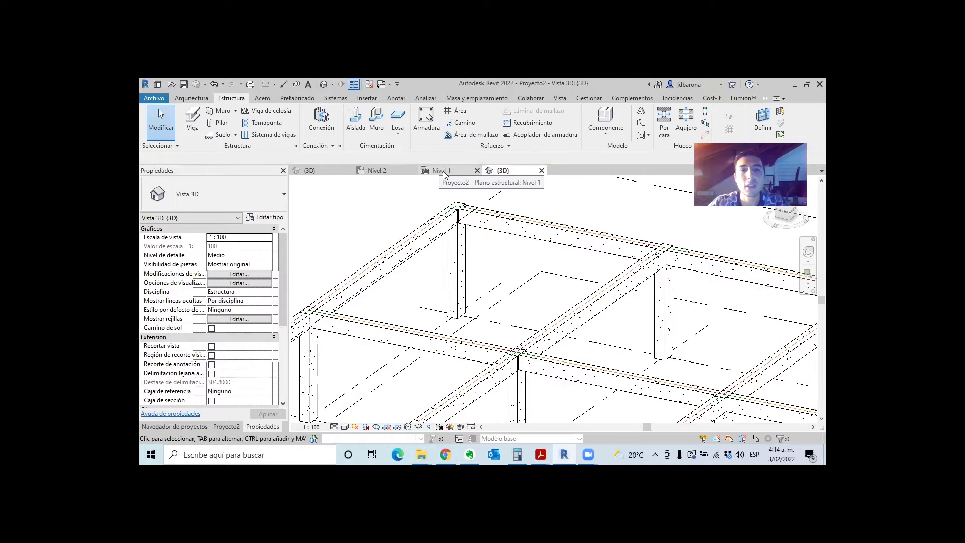
In the Nivel 2 plan, fill bay 1–2/A–B with a 100 x 200 mm beam system.
{"action": "left_click", "coordinate": [444, 174]}
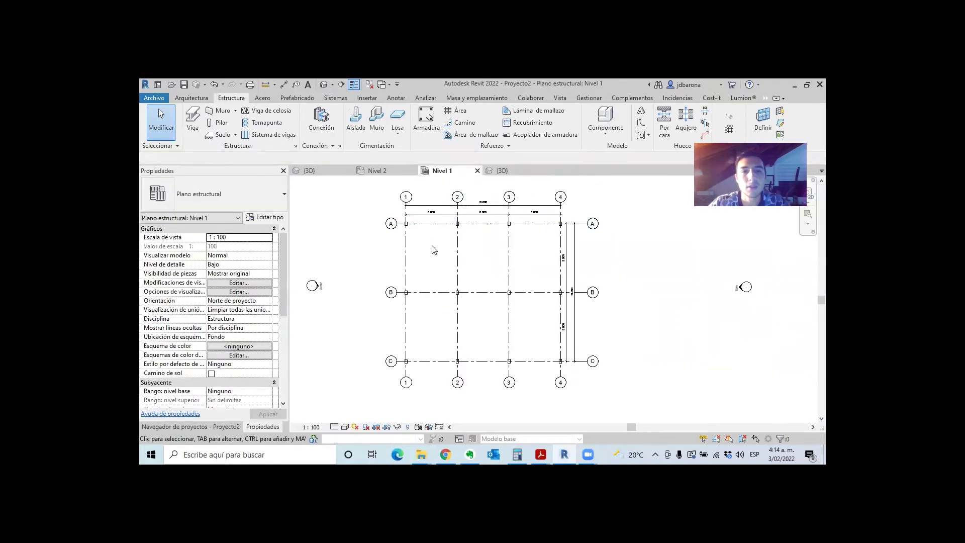
{"action": "left_click", "coordinate": [374, 171]}
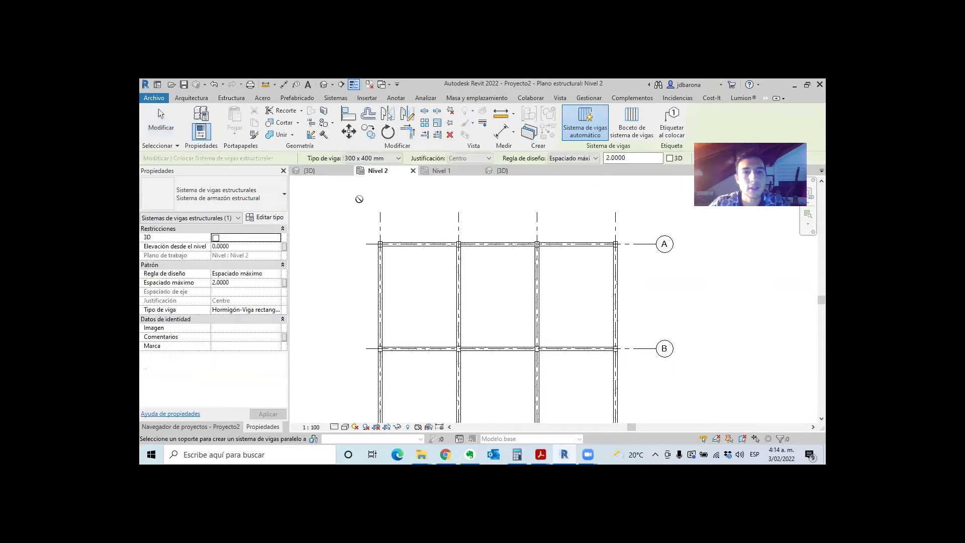
{"action": "left_click", "coordinate": [356, 159]}
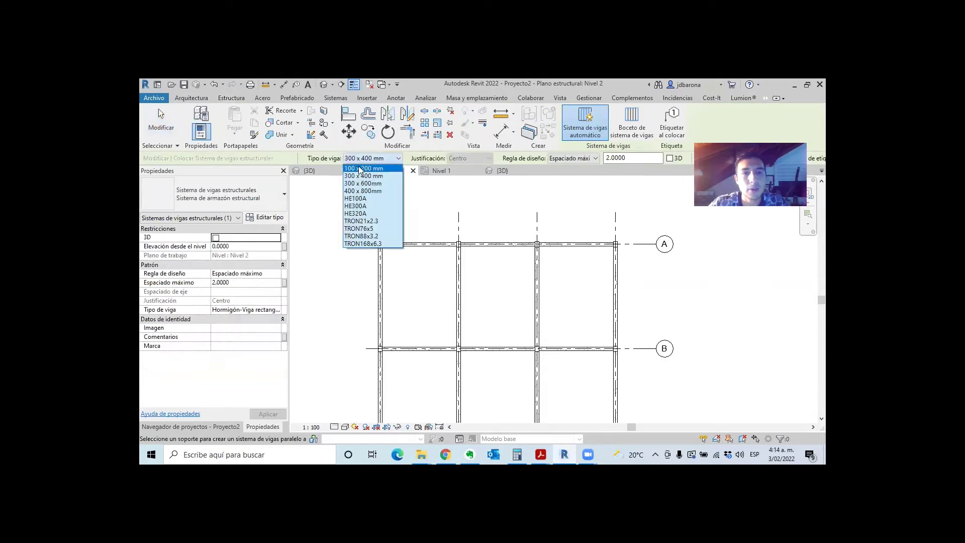
{"action": "left_click", "coordinate": [359, 168]}
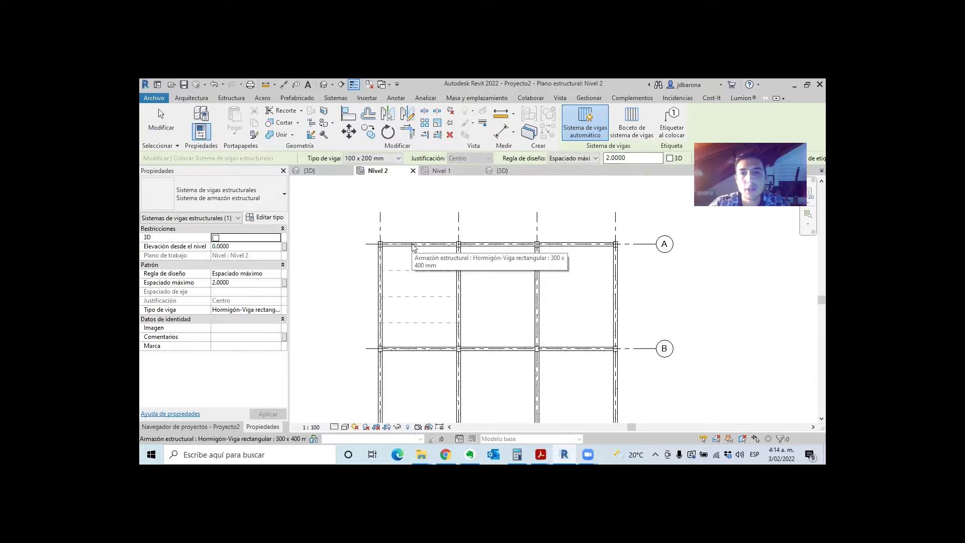
{"action": "left_click", "coordinate": [415, 247]}
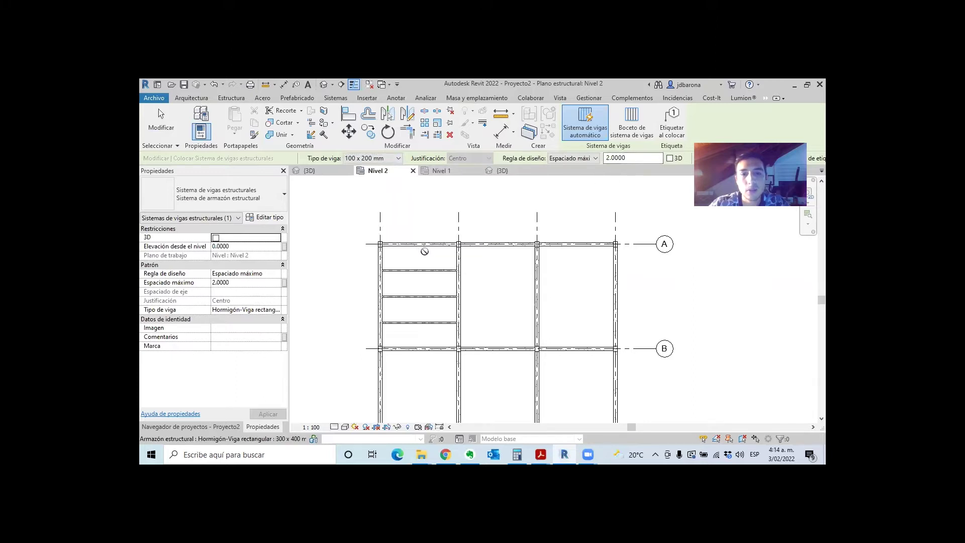
Sketch a rectangular beam system outline from grid 1/C to grid 2/B.
{"action": "left_click", "coordinate": [633, 119]}
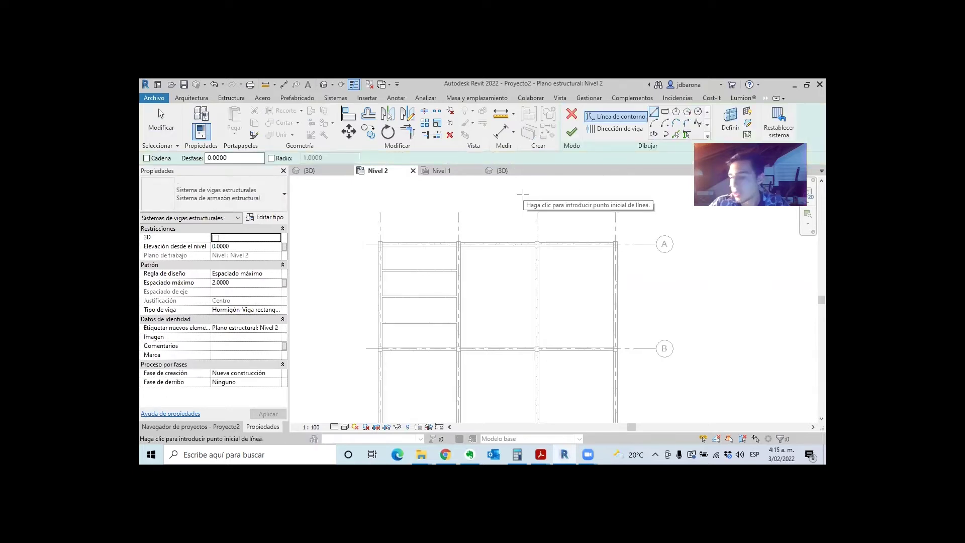
{"action": "left_click", "coordinate": [664, 111]}
{"action": "scroll", "coordinate": [421, 228], "scroll_direction": "down", "scroll_amount": 2}
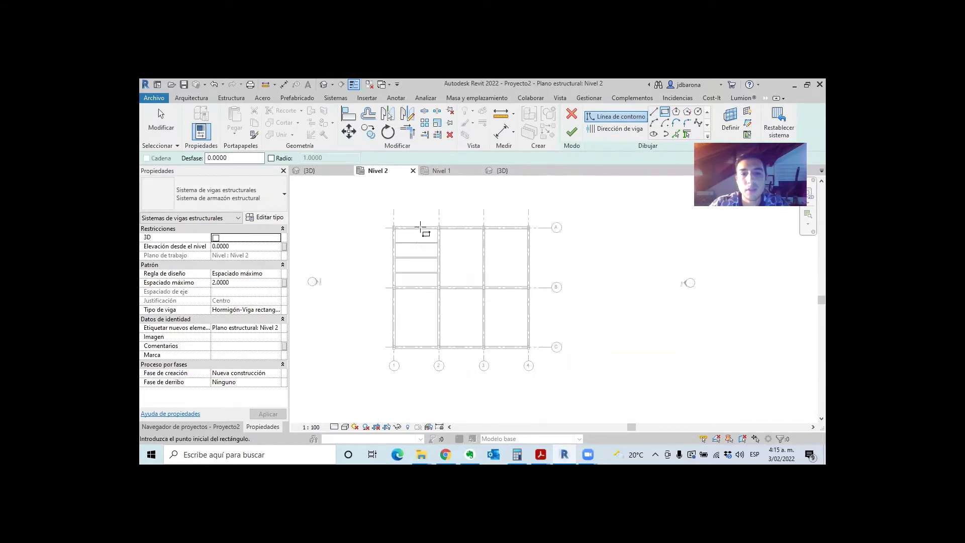
{"action": "scroll", "coordinate": [405, 319], "scroll_direction": "up", "scroll_amount": 2}
{"action": "scroll", "coordinate": [388, 375], "scroll_direction": "up", "scroll_amount": 5}
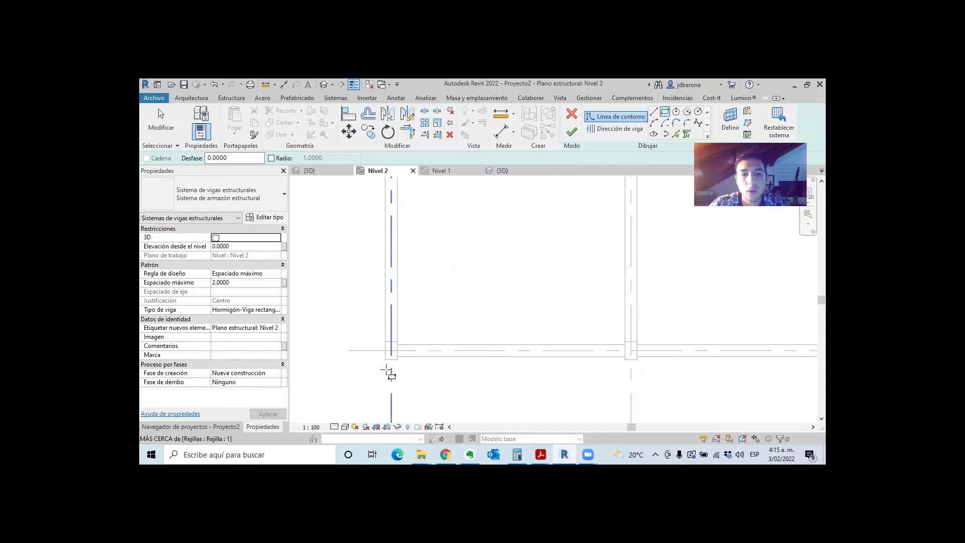
{"action": "left_click", "coordinate": [391, 350]}
{"action": "scroll", "coordinate": [391, 352], "scroll_direction": "down", "scroll_amount": 2}
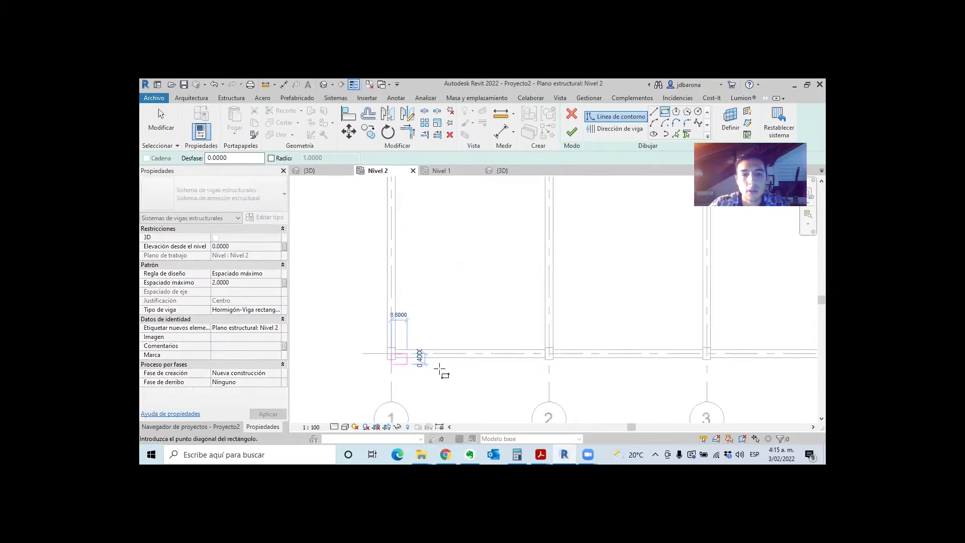
{"action": "scroll", "coordinate": [437, 362], "scroll_direction": "down", "scroll_amount": 2}
{"action": "scroll", "coordinate": [481, 284], "scroll_direction": "up", "scroll_amount": 2}
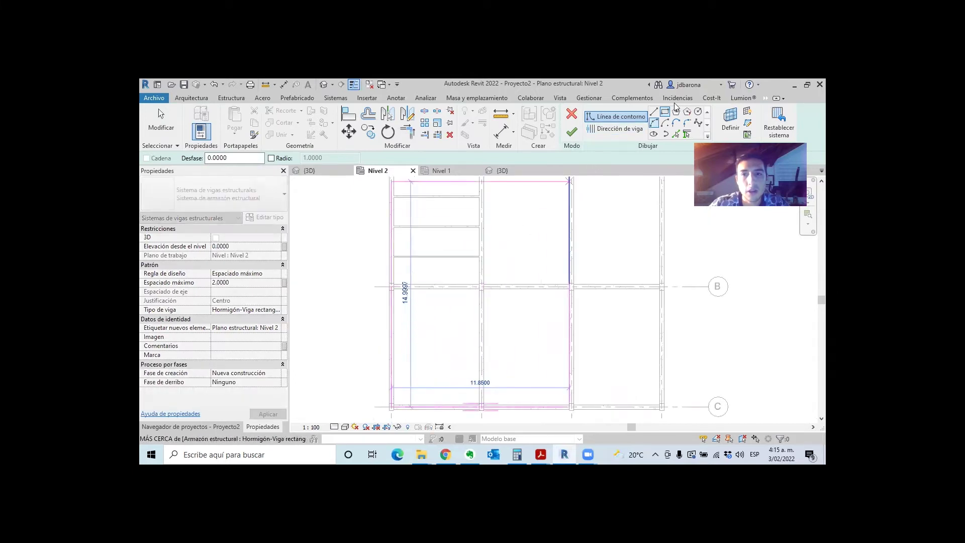
{"action": "scroll", "coordinate": [483, 286], "scroll_direction": "up", "scroll_amount": 2}
{"action": "left_click", "coordinate": [474, 287]}
Check the outline edge along grid C as beam direction and finish the sketch.
{"action": "scroll", "coordinate": [513, 230], "scroll_direction": "down", "scroll_amount": 2}
{"action": "scroll", "coordinate": [506, 230], "scroll_direction": "down", "scroll_amount": 2}
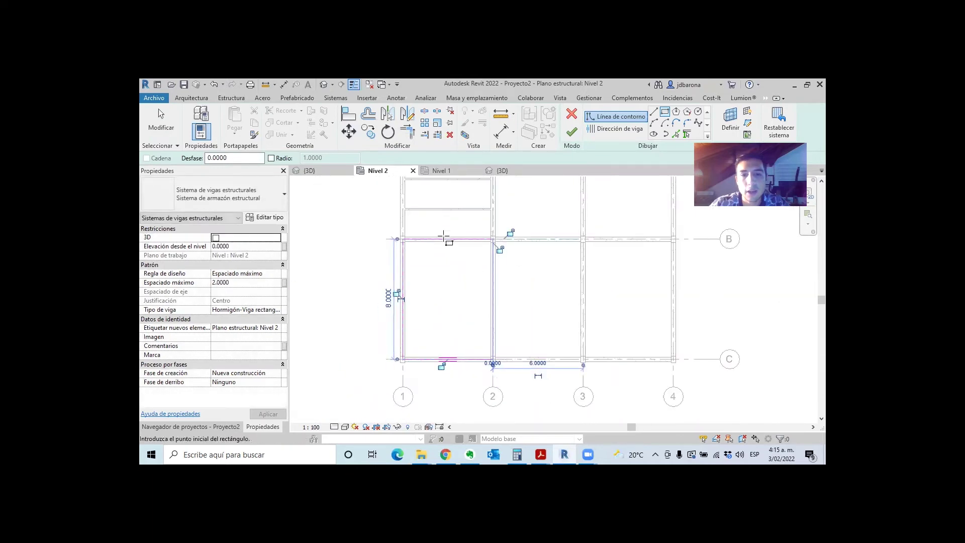
{"action": "scroll", "coordinate": [443, 368], "scroll_direction": "up", "scroll_amount": 2}
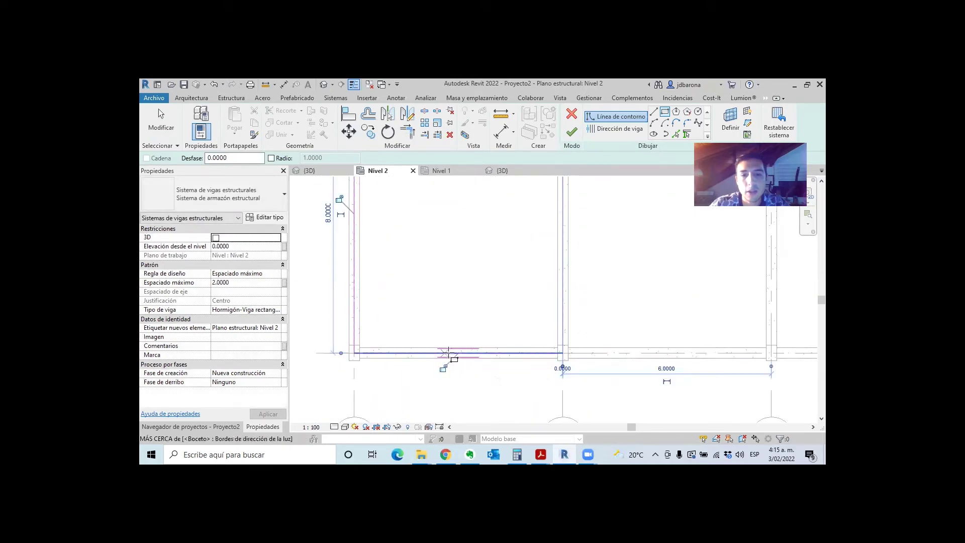
{"action": "key", "text": "Escape"}
{"action": "key", "text": "Escape"}
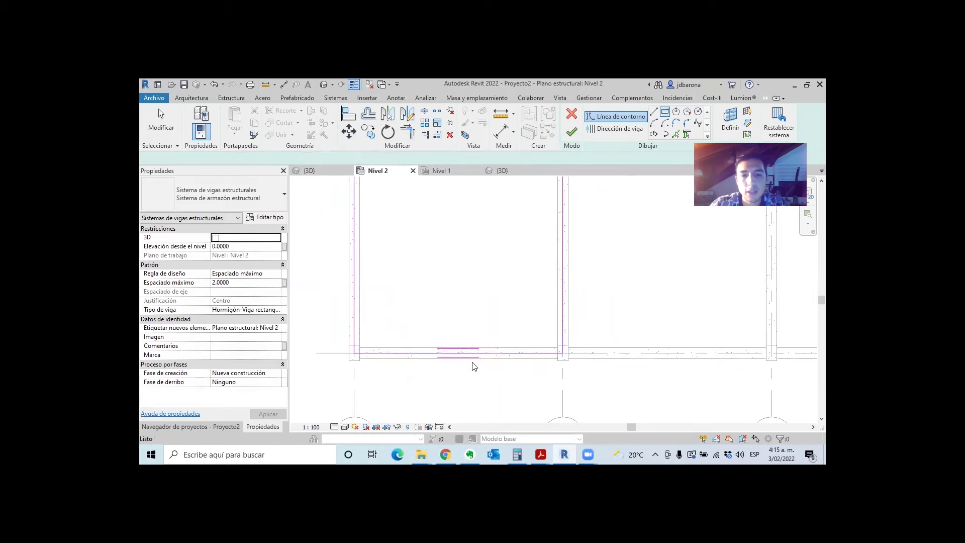
{"action": "left_click", "coordinate": [459, 359]}
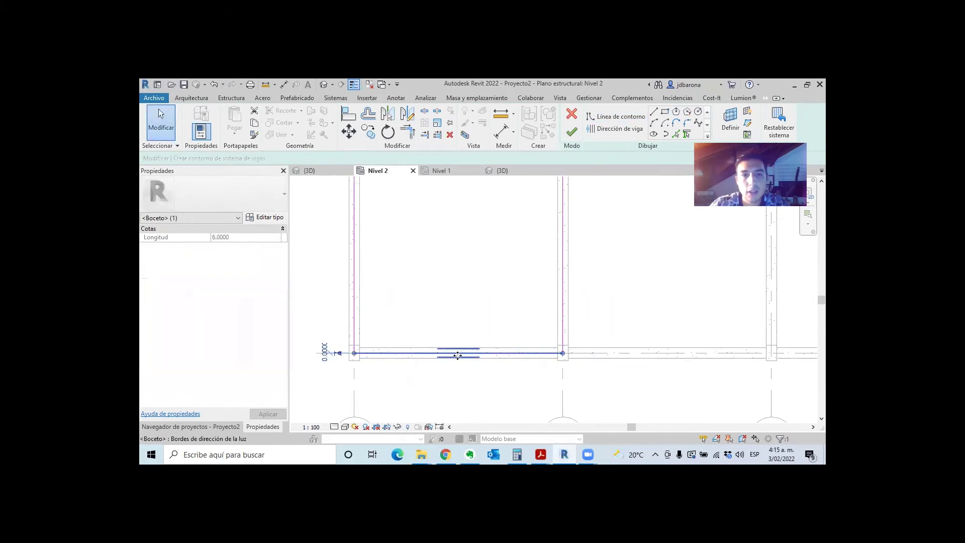
{"action": "scroll", "coordinate": [426, 371], "scroll_direction": "down", "scroll_amount": 2}
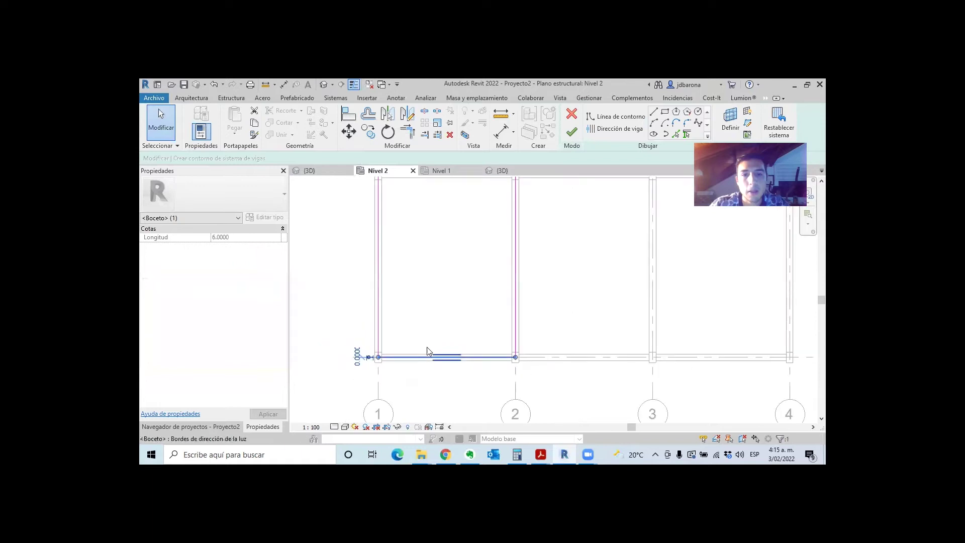
{"action": "scroll", "coordinate": [430, 352], "scroll_direction": "down", "scroll_amount": 2}
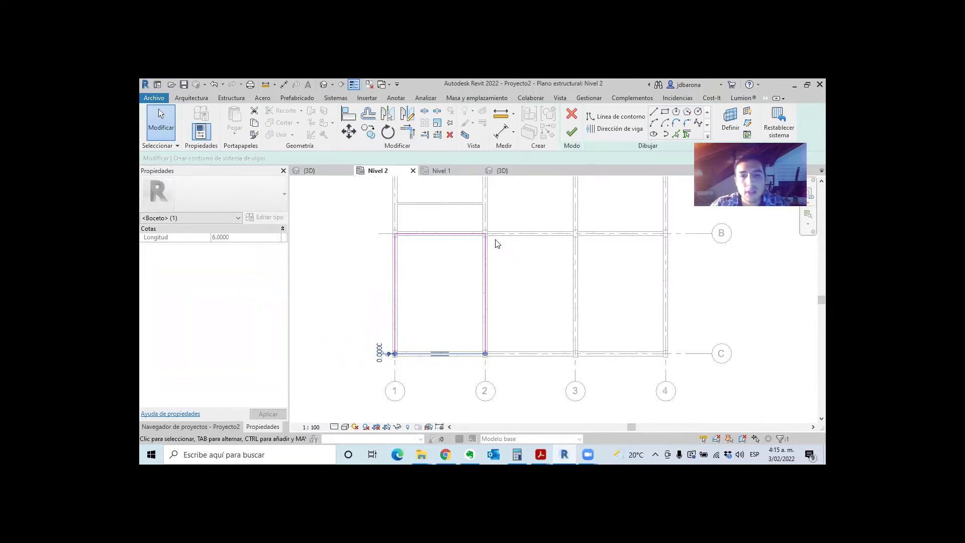
{"action": "left_click", "coordinate": [569, 135]}
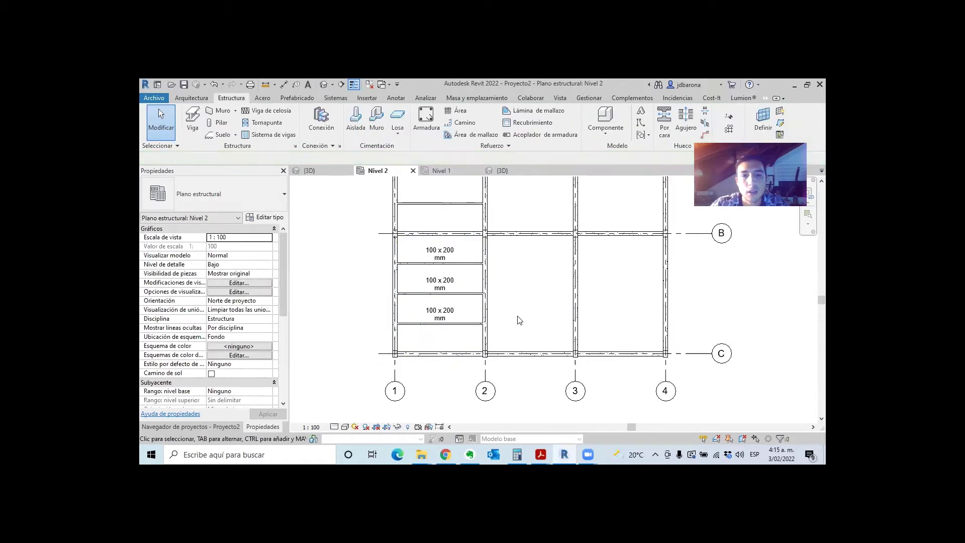
Check the 100 x 200 mm beam tags and select the beam system in bay 1–2, B–C.
{"action": "scroll", "coordinate": [416, 369], "scroll_direction": "down", "scroll_amount": 3}
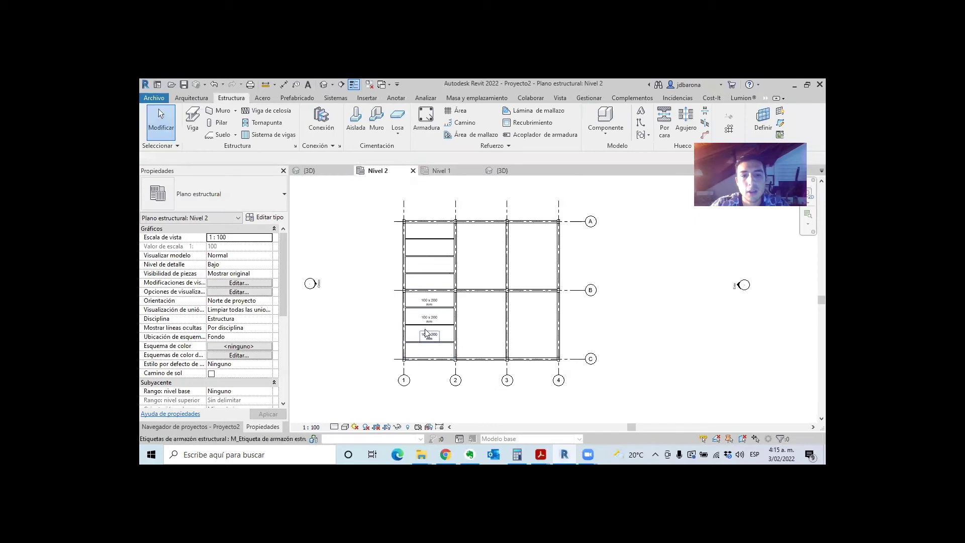
{"action": "scroll", "coordinate": [425, 331], "scroll_direction": "up", "scroll_amount": 1}
{"action": "scroll", "coordinate": [428, 336], "scroll_direction": "up", "scroll_amount": 2}
{"action": "left_click", "coordinate": [440, 365]}
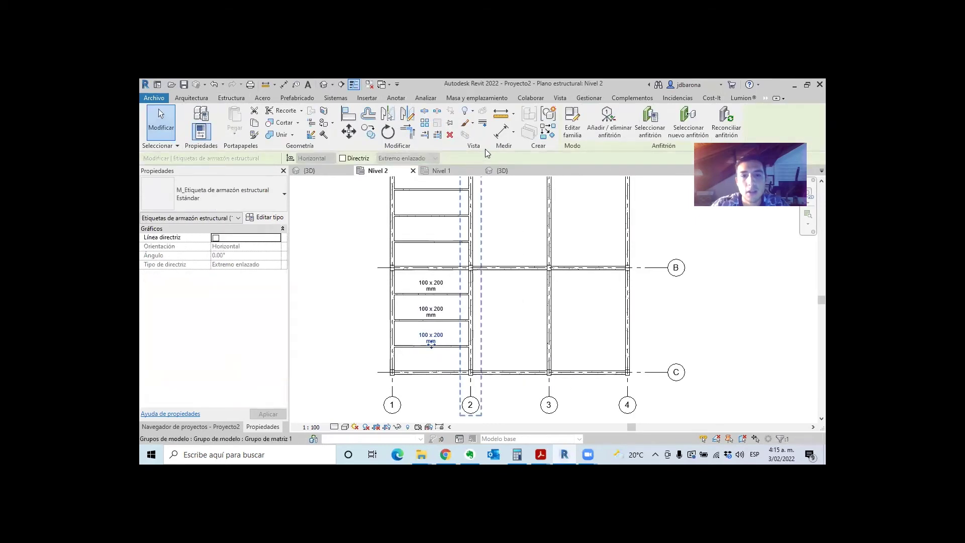
{"action": "left_click", "coordinate": [514, 254]}
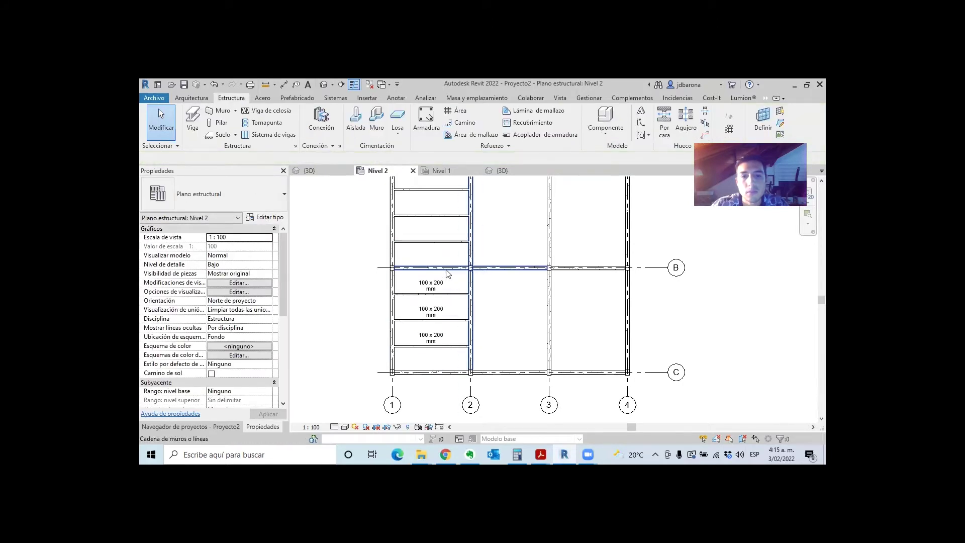
{"action": "left_click", "coordinate": [453, 288]}
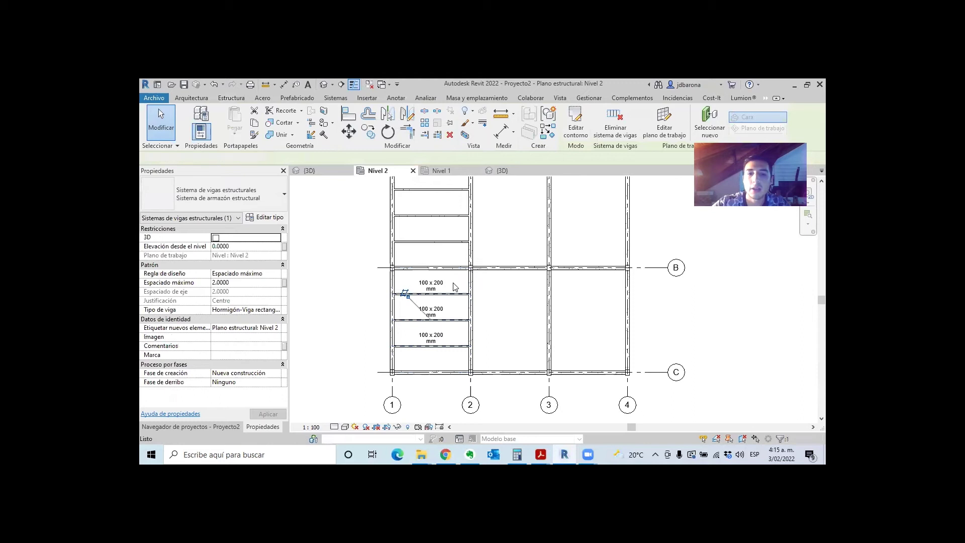
Add automatic beam systems to bays 2–3 and 3–4 on both A–B and B–C.
{"action": "key", "text": "Delete"}
{"action": "key", "text": "ctrl+z"}
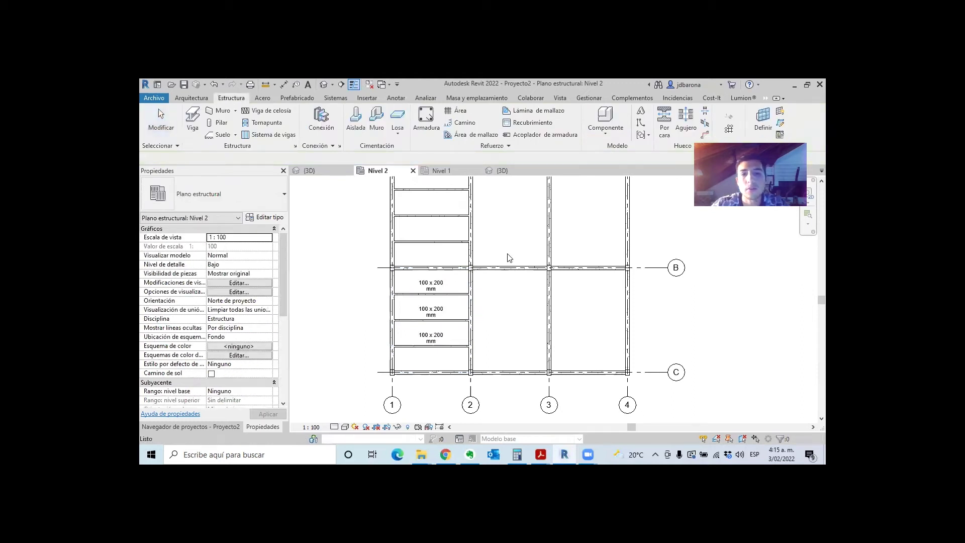
{"action": "scroll", "coordinate": [420, 345], "scroll_direction": "down", "scroll_amount": 1}
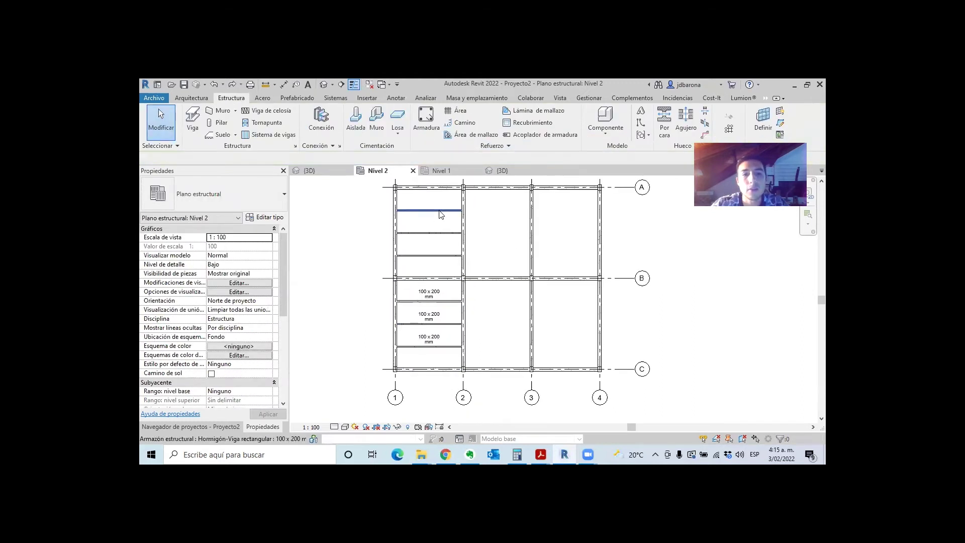
{"action": "left_click", "coordinate": [269, 135]}
{"action": "left_click", "coordinate": [588, 140]}
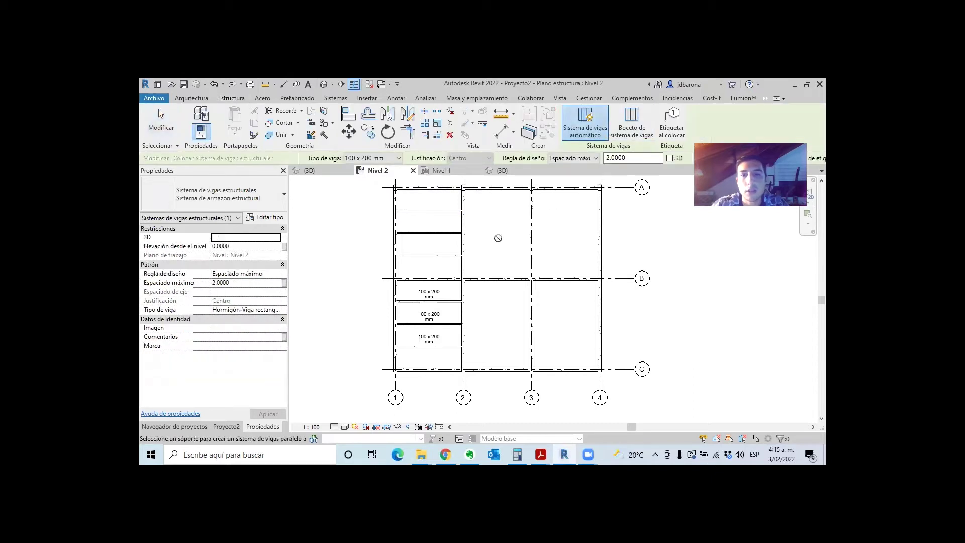
{"action": "left_click", "coordinate": [495, 190]}
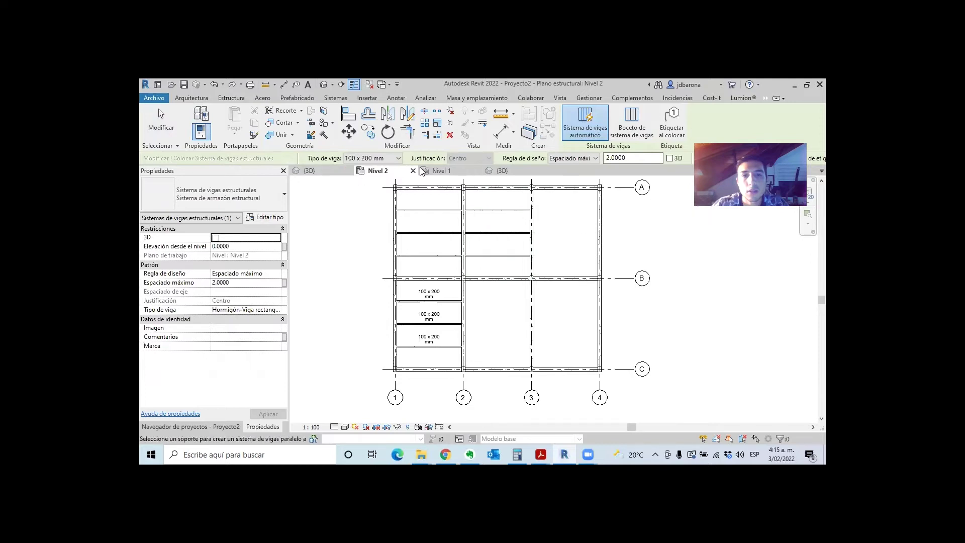
{"action": "left_click", "coordinate": [528, 263]}
{"action": "left_click", "coordinate": [526, 289]}
{"action": "left_click", "coordinate": [526, 279]}
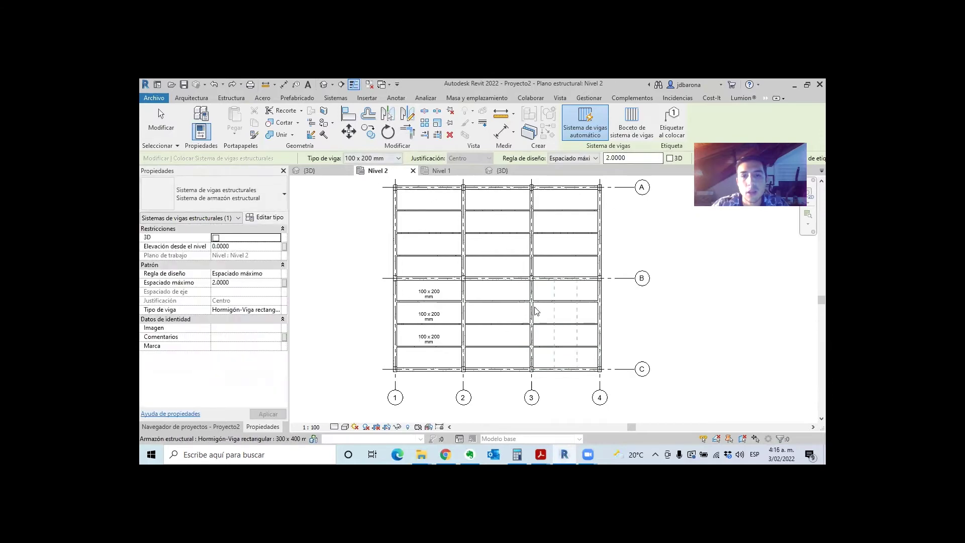
{"action": "key", "text": "Escape"}
{"action": "key", "text": "Escape"}
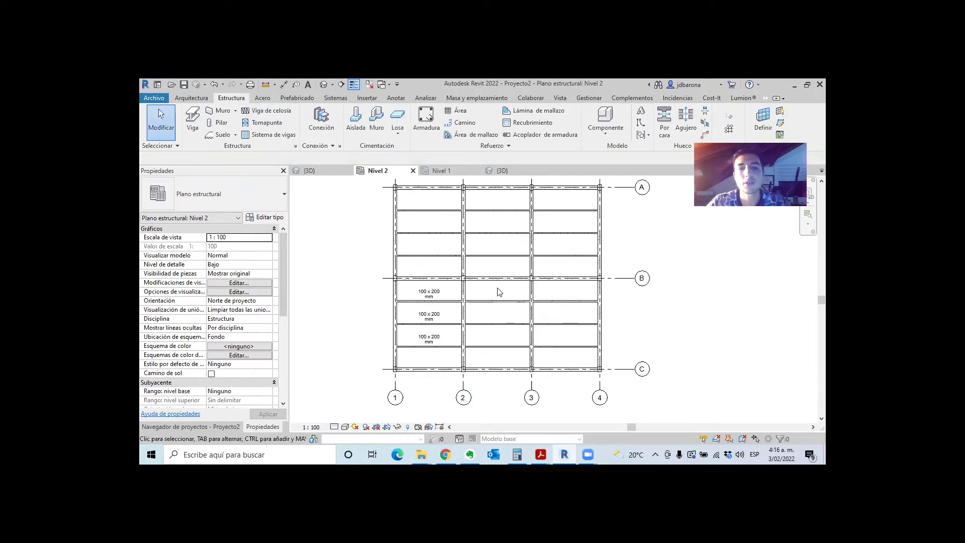
Review the finished frame in 3D, then expand Alzados (Alzado de edificio) in the Project Browser.
{"action": "left_click", "coordinate": [310, 171]}
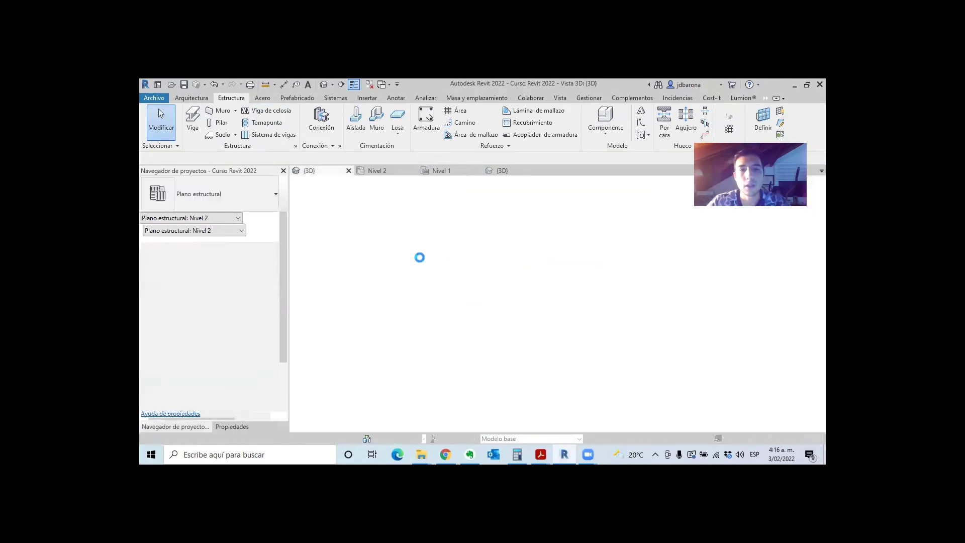
{"action": "left_click", "coordinate": [498, 171]}
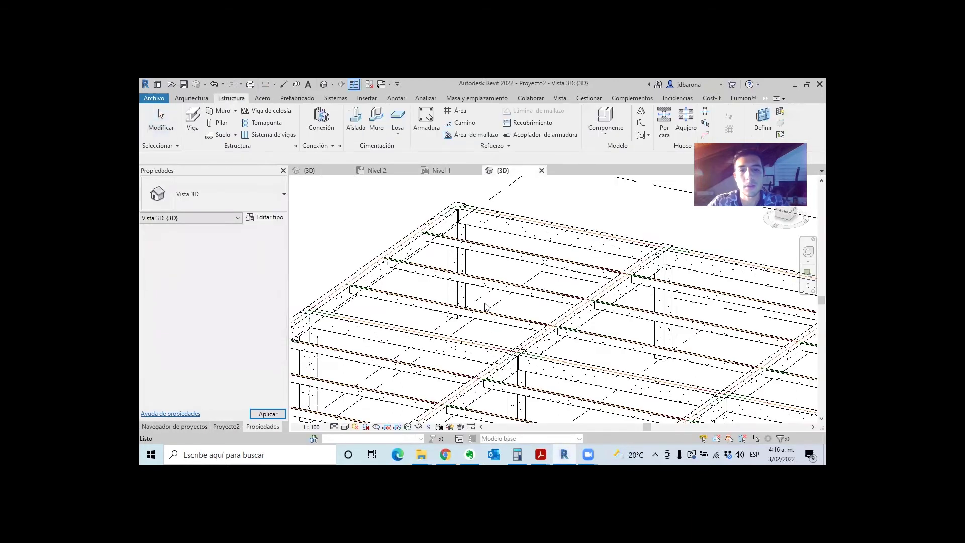
{"action": "scroll", "coordinate": [476, 253], "scroll_direction": "down", "scroll_amount": 3}
{"action": "scroll", "coordinate": [472, 291], "scroll_direction": "down", "scroll_amount": 2}
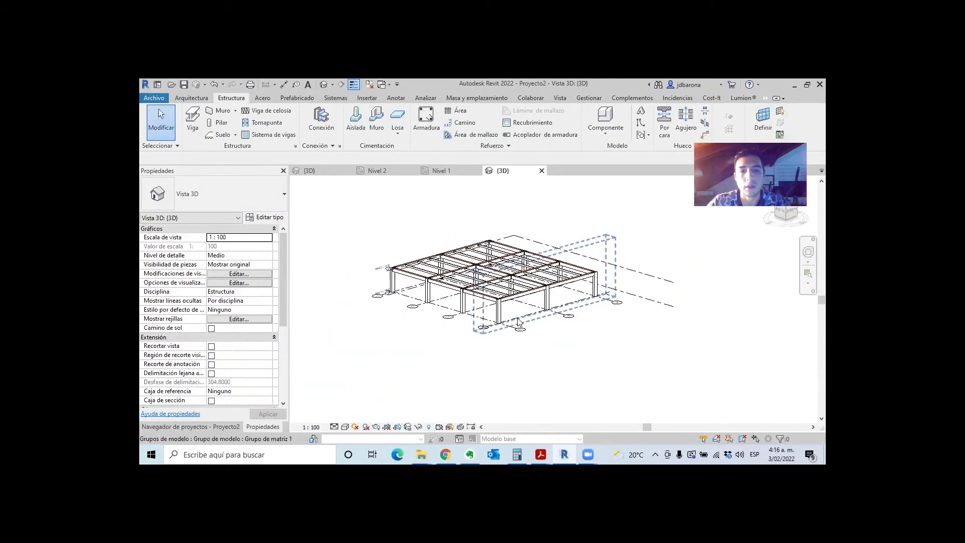
{"action": "scroll", "coordinate": [468, 321], "scroll_direction": "up", "scroll_amount": 2}
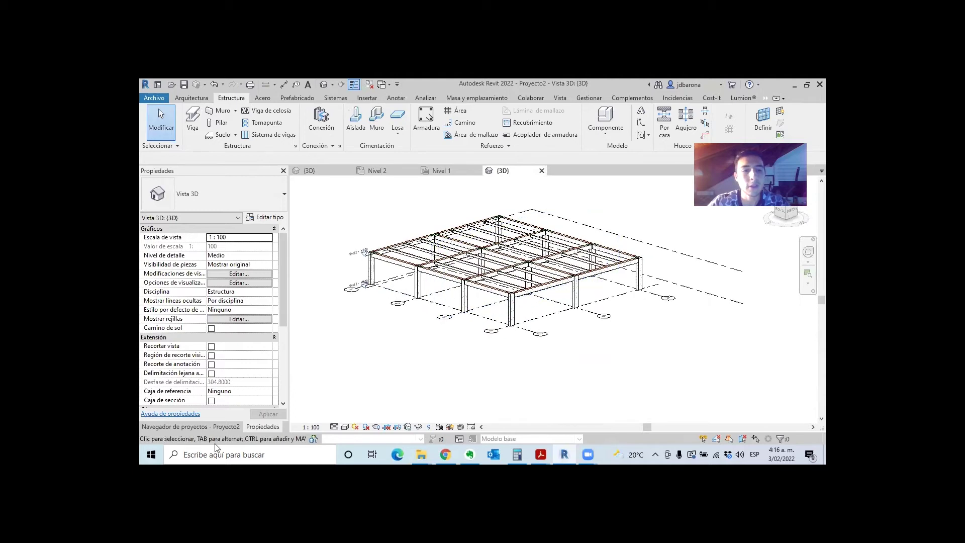
{"action": "left_click", "coordinate": [206, 426]}
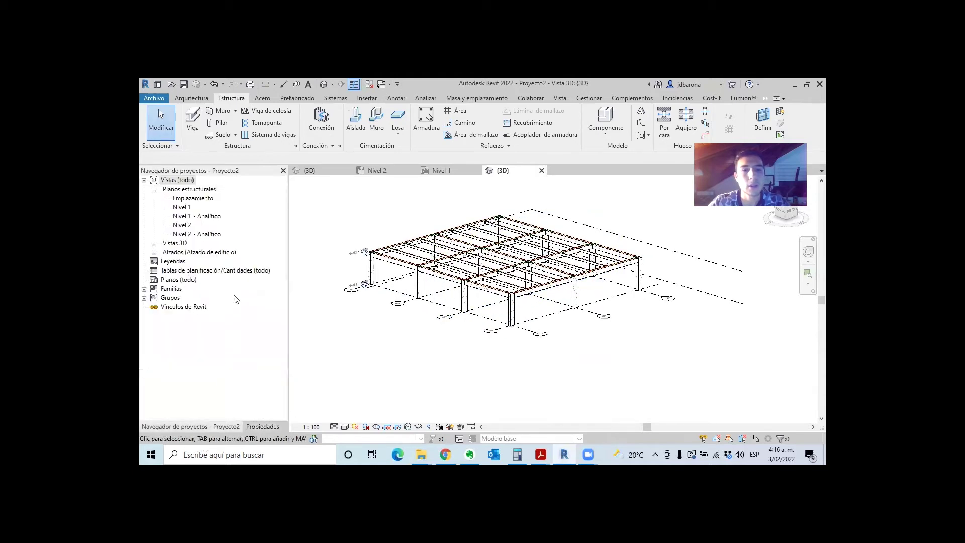
{"action": "mouse_move", "coordinate": [483, 266]}
{"action": "middle_mouse_down", "text": "shift"}
{"action": "mouse_move", "coordinate": [570, 298]}
{"action": "mouse_move", "coordinate": [511, 242]}
{"action": "mouse_move", "coordinate": [503, 246]}
{"action": "middle_mouse_up", "text": "shift"}
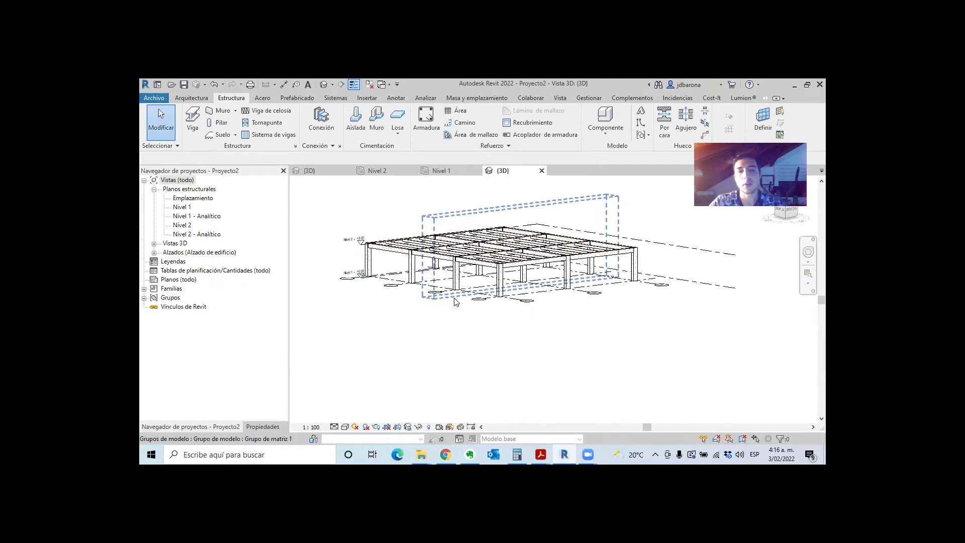
{"action": "middle_click_drag", "start_coordinate": [470, 297], "coordinate": [484, 293], "text": "shift"}
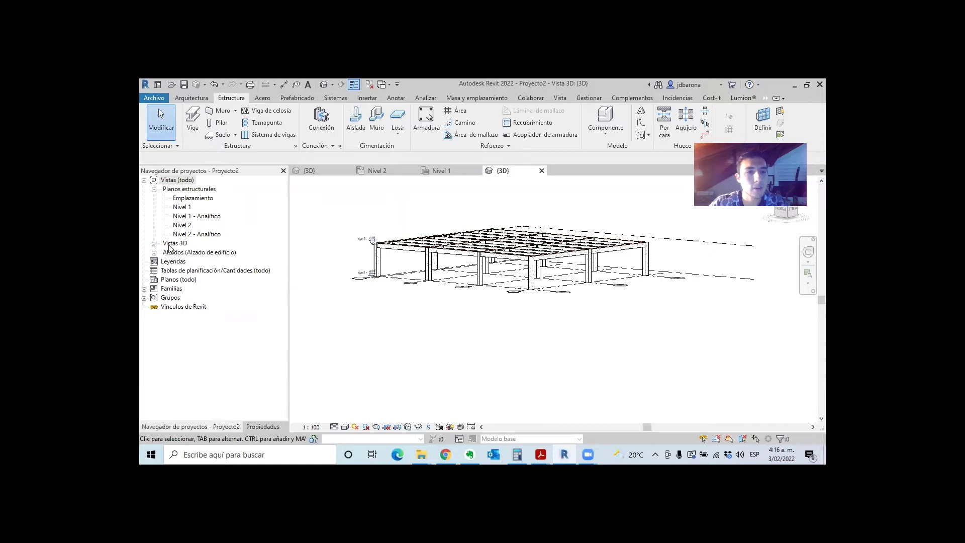
{"action": "left_click", "coordinate": [154, 252]}
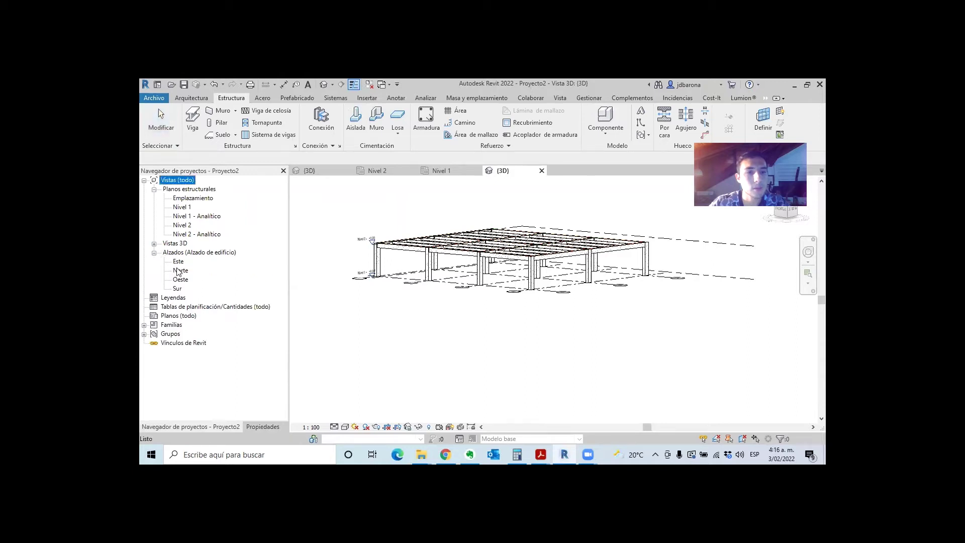
In the Este elevation, add an aligned dimension string across grids C, B and A showing two 8.000 bays.
{"action": "double_click", "coordinate": [179, 262]}
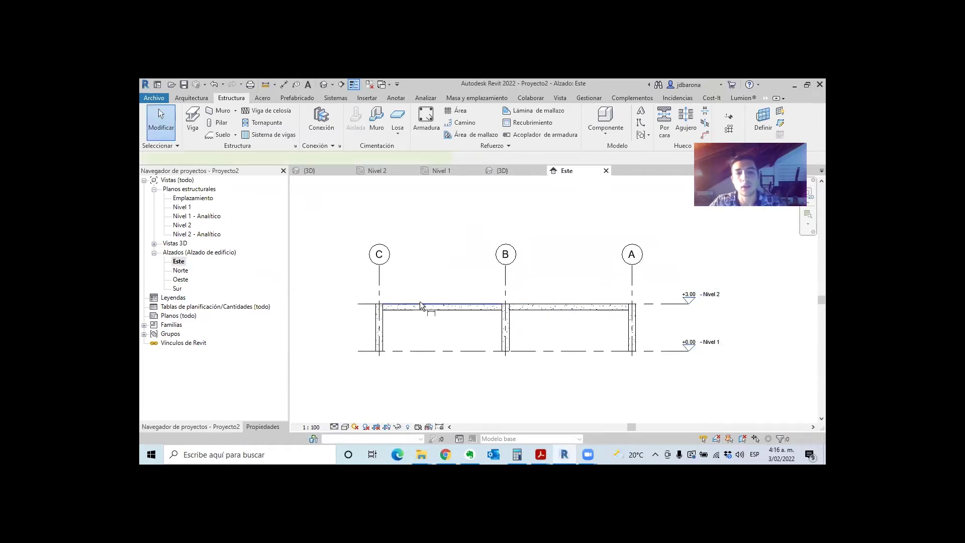
{"action": "key", "text": "d"}
{"action": "key", "text": "i"}
{"action": "left_click", "coordinate": [381, 283]}
{"action": "left_click", "coordinate": [507, 282]}
{"action": "left_click", "coordinate": [632, 282]}
{"action": "left_click", "coordinate": [581, 282]}
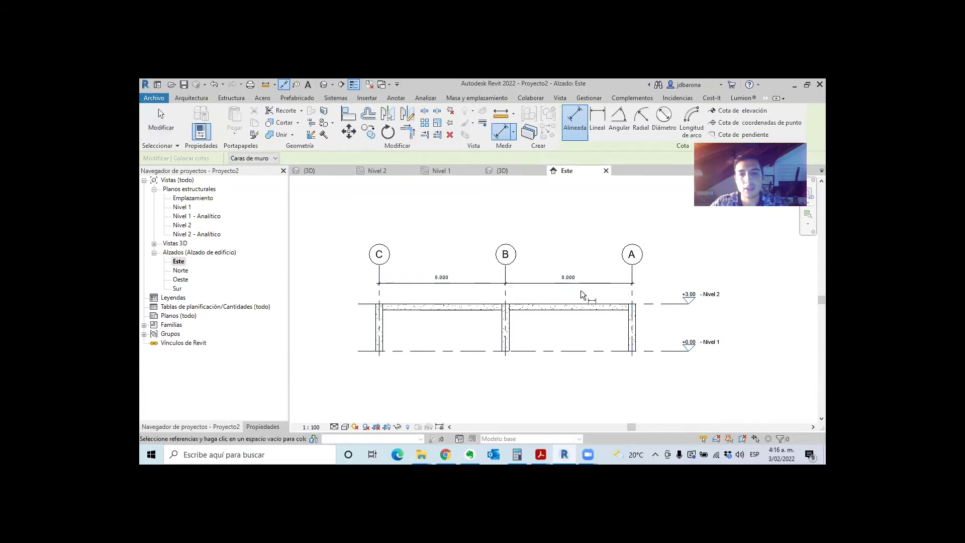
{"action": "key", "text": "Escape"}
{"action": "key", "text": "Escape"}
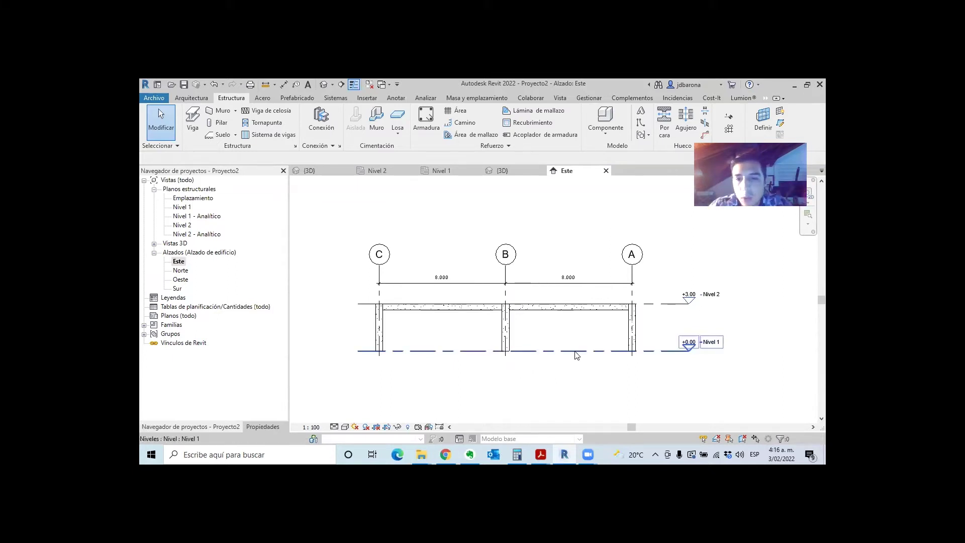
{"action": "left_click", "coordinate": [608, 382]}
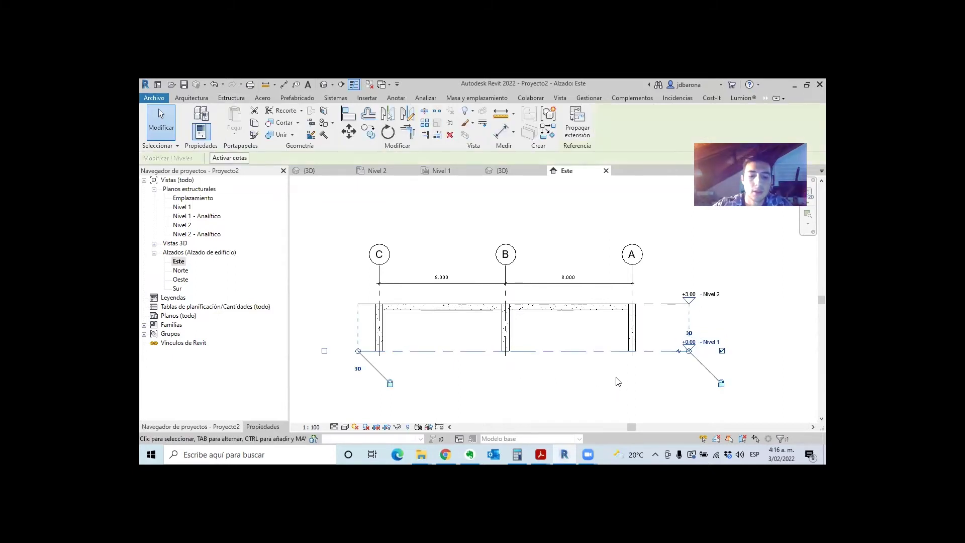
Copy Nivel 1 down 1.40 to create a new level named Pedestal at -1.40.
{"action": "key", "text": "c"}
{"action": "key", "text": "o"}
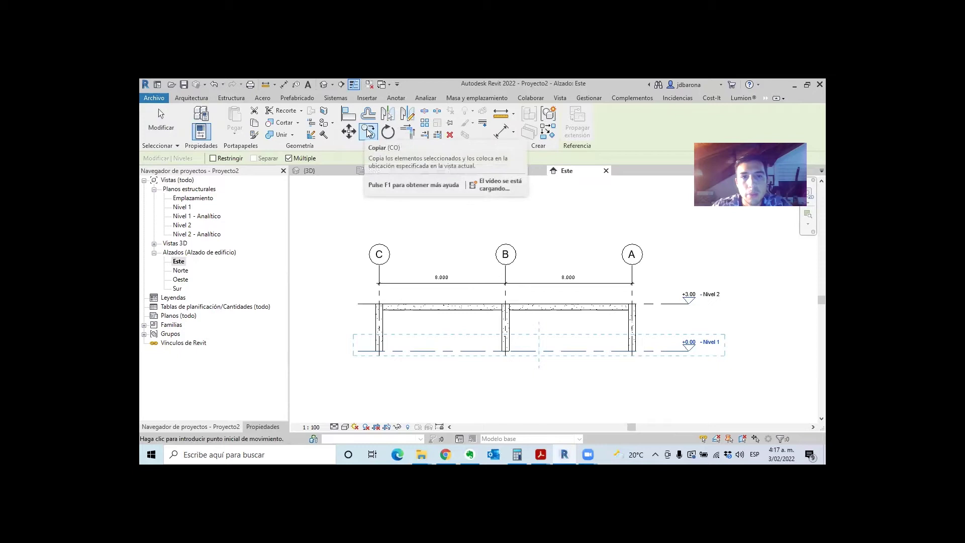
{"action": "left_click", "coordinate": [617, 353]}
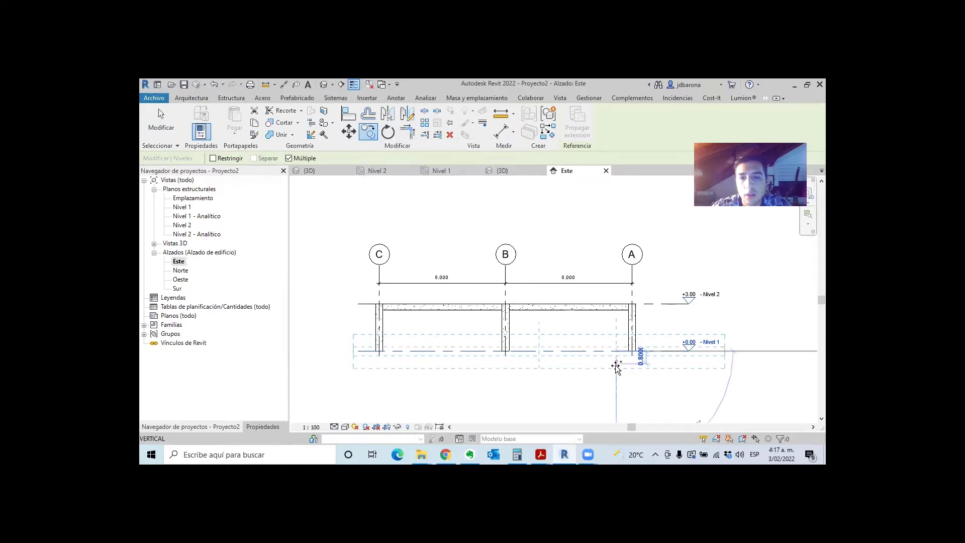
{"action": "left_click", "coordinate": [618, 375]}
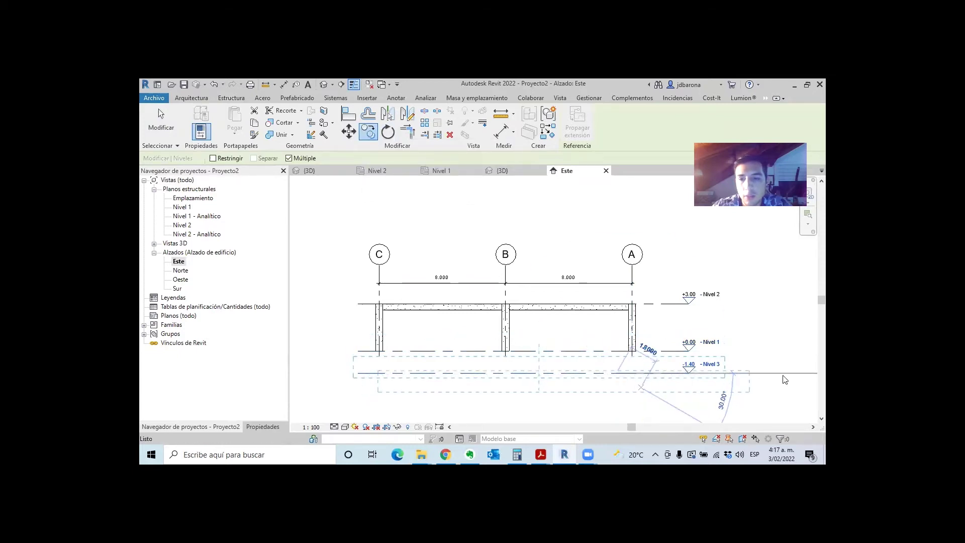
{"action": "key", "text": "Escape"}
{"action": "scroll", "coordinate": [712, 371], "scroll_direction": "up", "scroll_amount": 1}
{"action": "scroll", "coordinate": [712, 371], "scroll_direction": "up", "scroll_amount": 1}
{"action": "left_click", "coordinate": [712, 371]}
{"action": "left_click", "coordinate": [715, 367]}
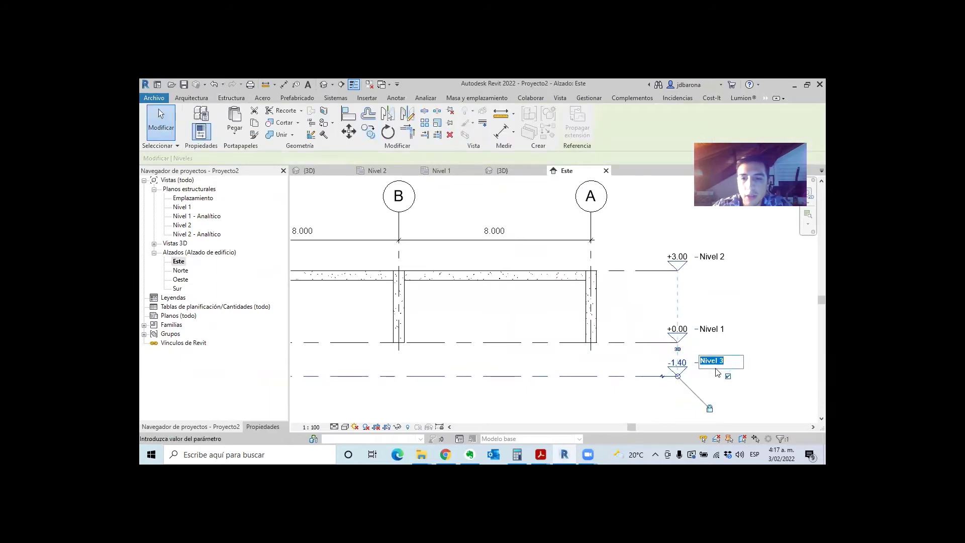
{"action": "type", "text": "Pedestal"}
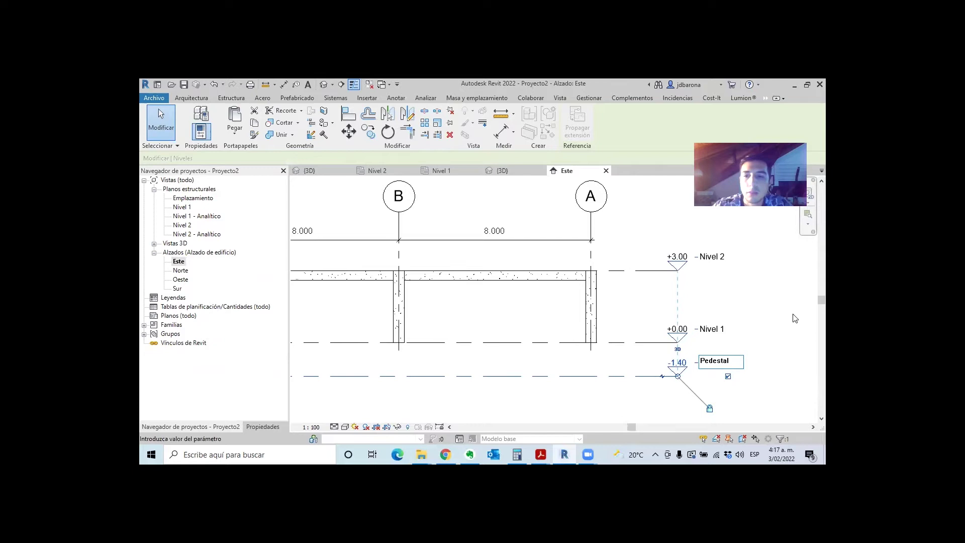
{"action": "key", "text": "Return"}
Copy Pedestal down 1.10 to create a level named Zapata at -2.50.
{"action": "key", "text": "m"}
{"action": "key", "text": "v"}
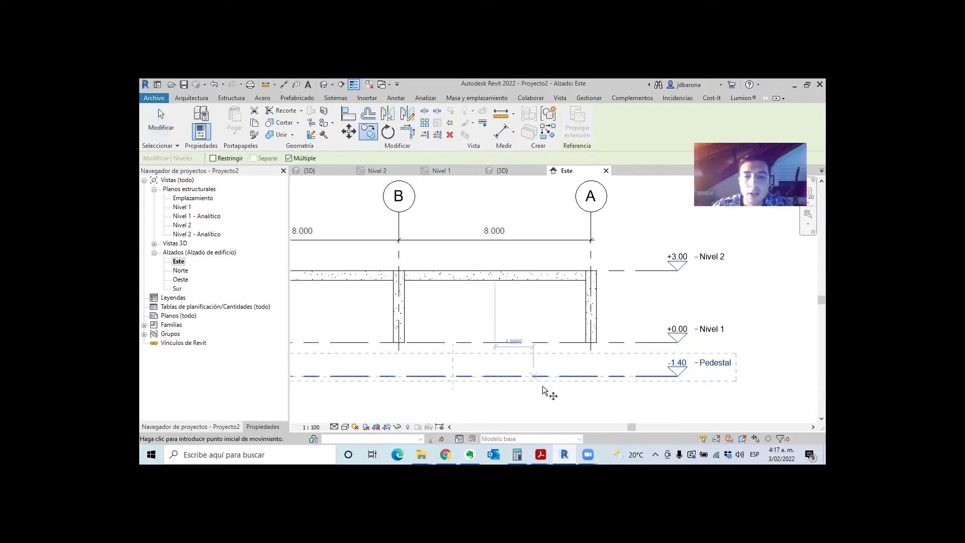
{"action": "left_click", "coordinate": [553, 377]}
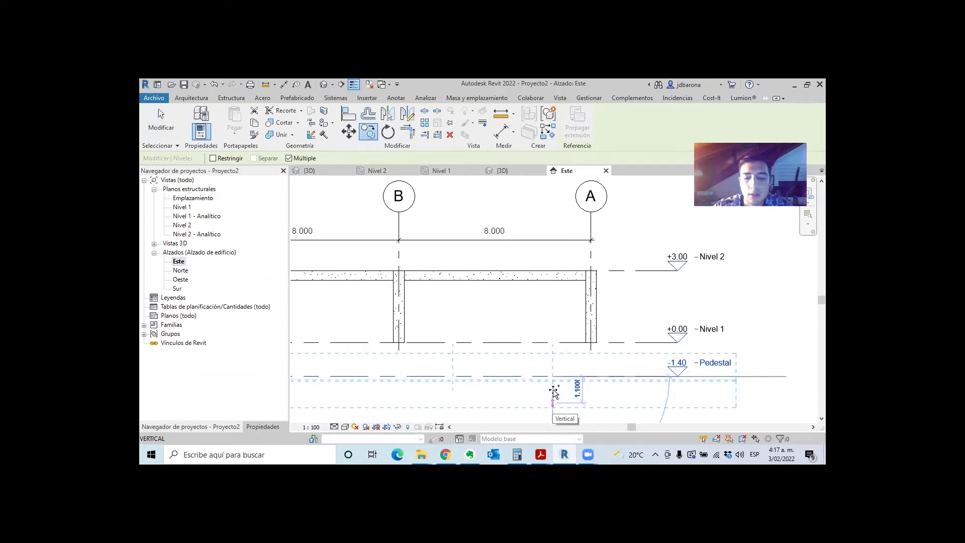
{"action": "left_click", "coordinate": [553, 391]}
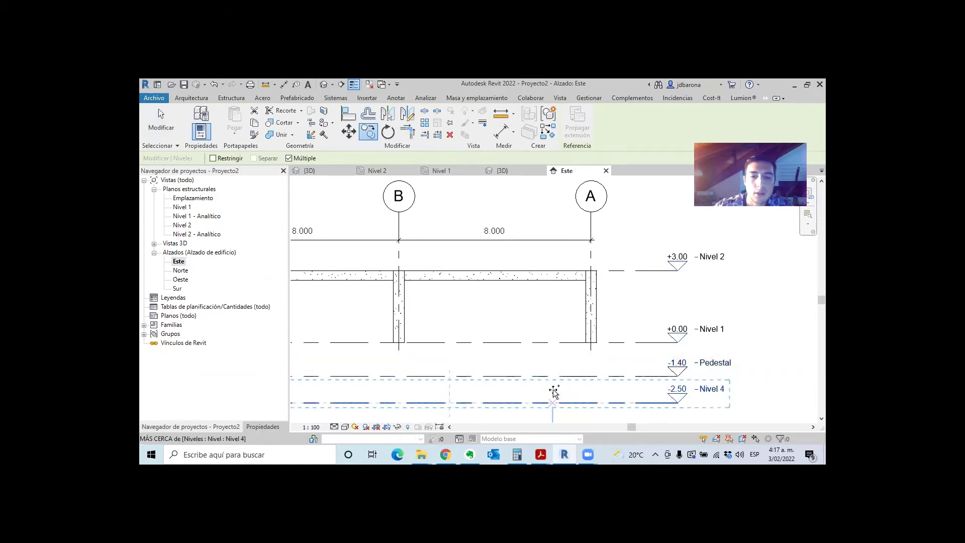
{"action": "key", "text": "Escape"}
{"action": "left_click", "coordinate": [714, 387]}
{"action": "type", "text": "Zap"}
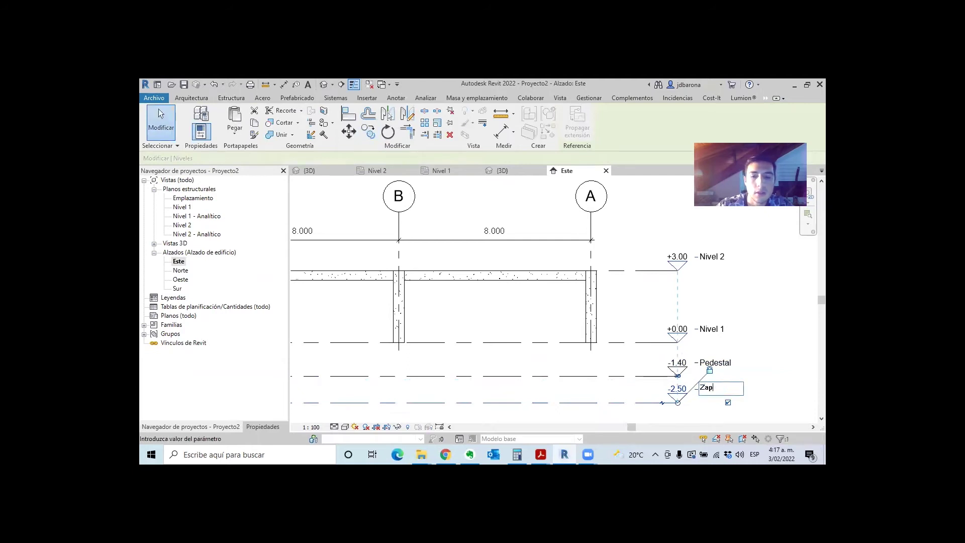
{"action": "type", "text": "ar"}
{"action": "key", "text": "Return"}
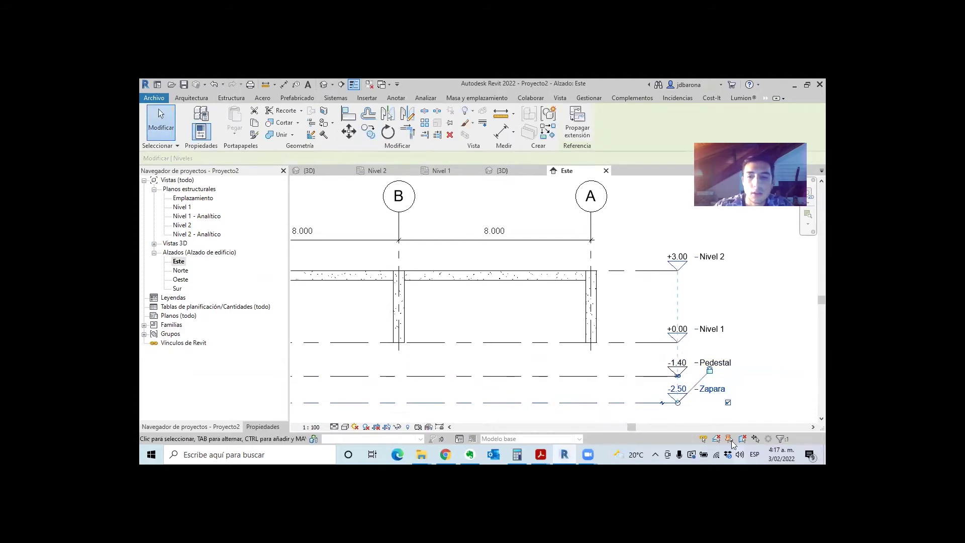
{"action": "left_click", "coordinate": [719, 390]}
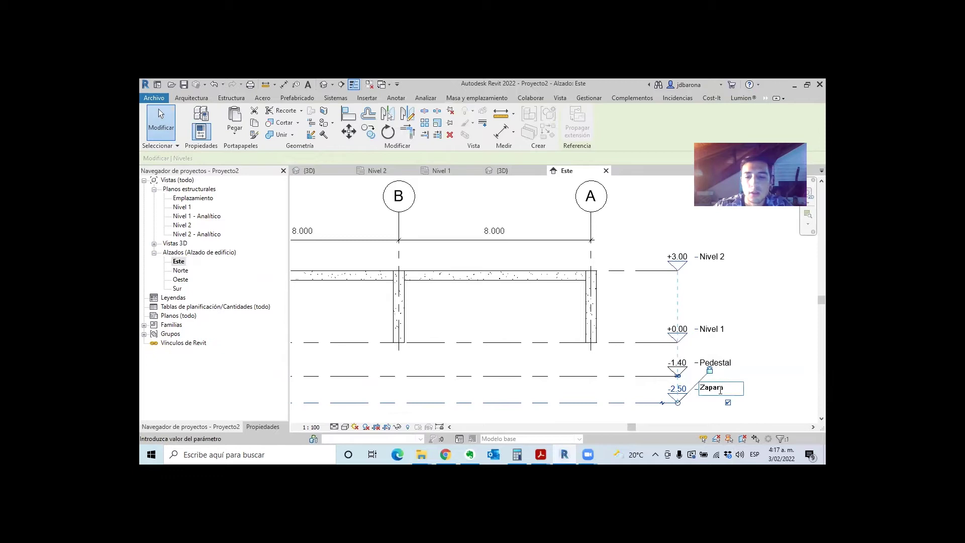
{"action": "type", "text": "t"}
{"action": "key", "text": "Return"}
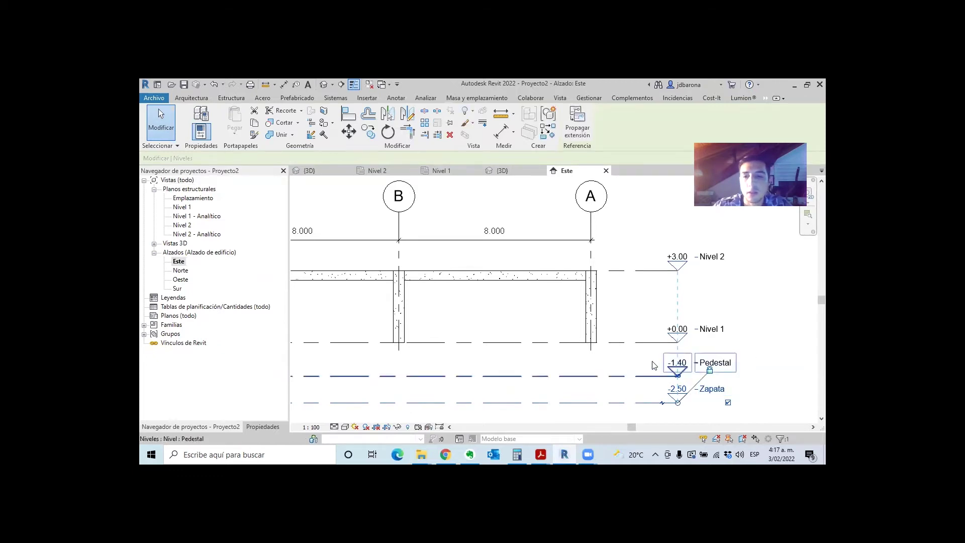
{"action": "scroll", "coordinate": [717, 366], "scroll_direction": "down", "scroll_amount": 1}
{"action": "left_click", "coordinate": [663, 374]}
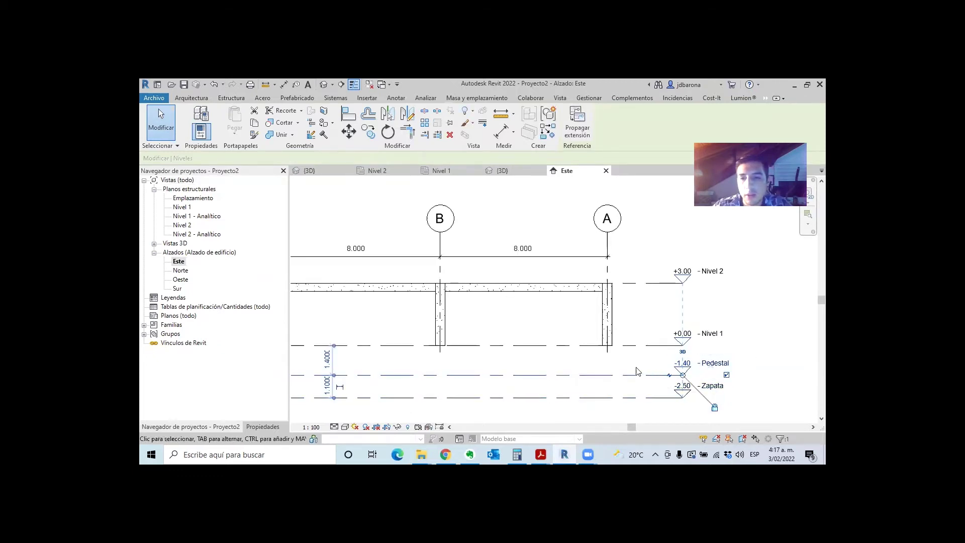
Change the Pedestal level elevation to -1.00.
{"action": "scroll", "coordinate": [690, 369], "scroll_direction": "up", "scroll_amount": 1}
{"action": "scroll", "coordinate": [697, 368], "scroll_direction": "up", "scroll_amount": 1}
{"action": "left_click", "coordinate": [697, 368]}
{"action": "left_click_drag", "start_coordinate": [693, 360], "coordinate": [680, 358]}
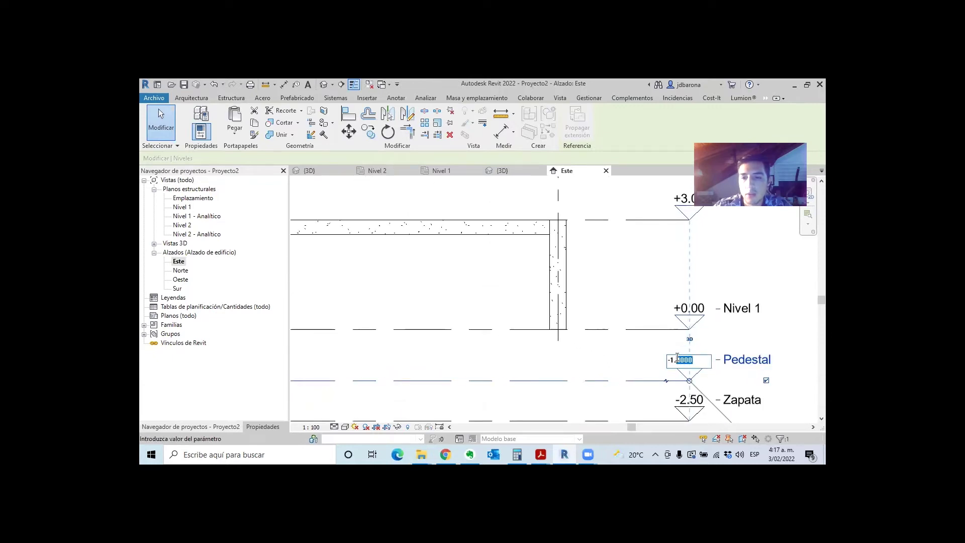
{"action": "type", "text": "0"}
{"action": "key", "text": "Return"}
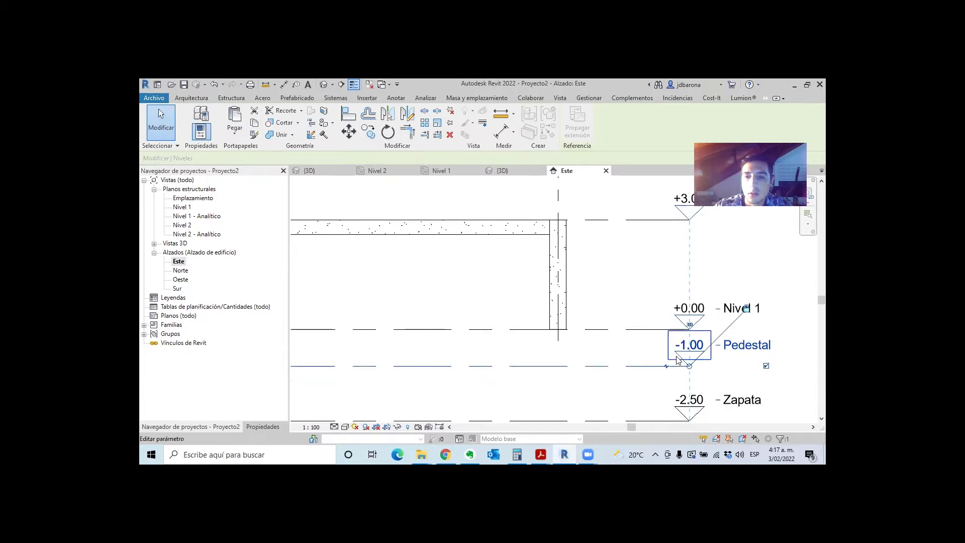
{"action": "scroll", "coordinate": [605, 266], "scroll_direction": "down", "scroll_amount": 1}
Change the Zapata level elevation to -1.40.
{"action": "left_click", "coordinate": [610, 368]}
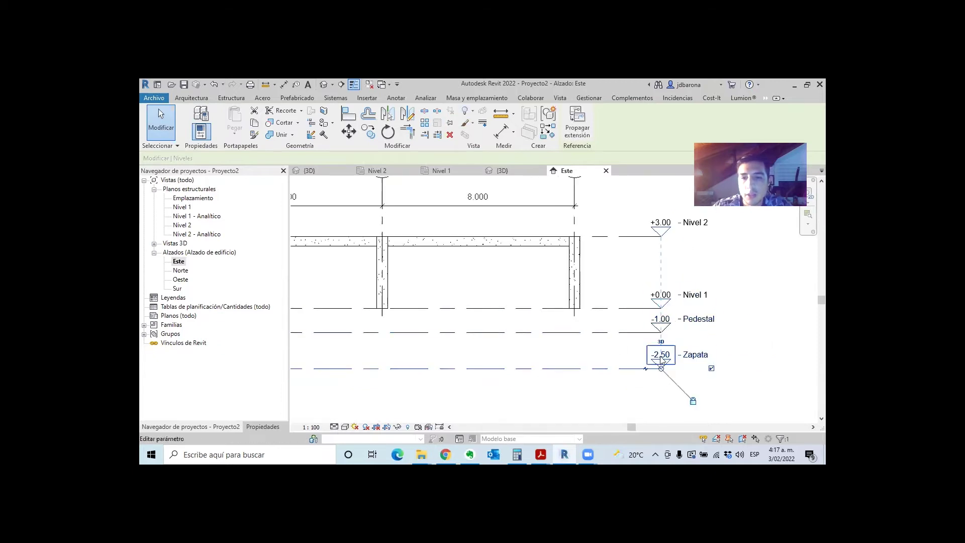
{"action": "scroll", "coordinate": [659, 355], "scroll_direction": "up", "scroll_amount": 1}
{"action": "left_click", "coordinate": [653, 354]}
{"action": "left_click_drag", "start_coordinate": [667, 354], "coordinate": [644, 354]}
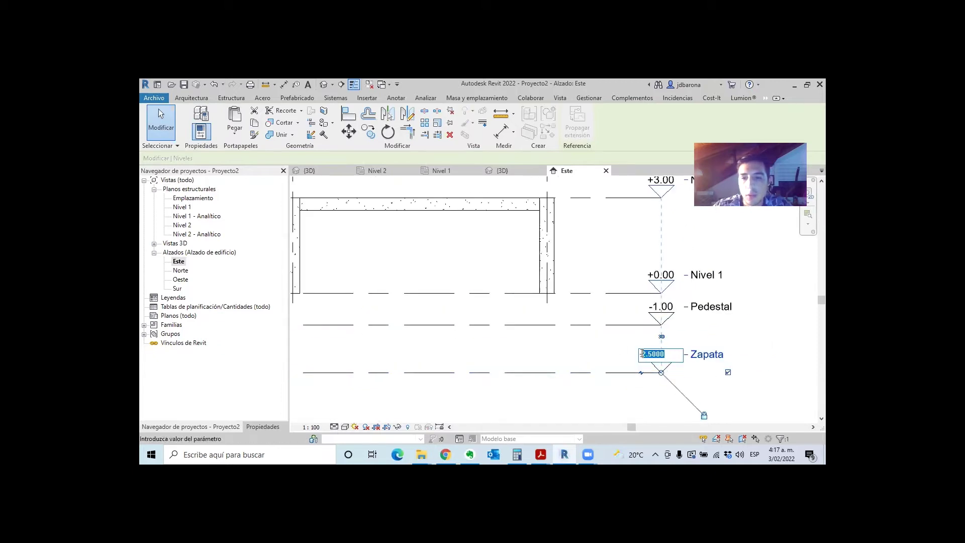
{"action": "type", "text": "1.3"}
{"action": "key", "text": "Return"}
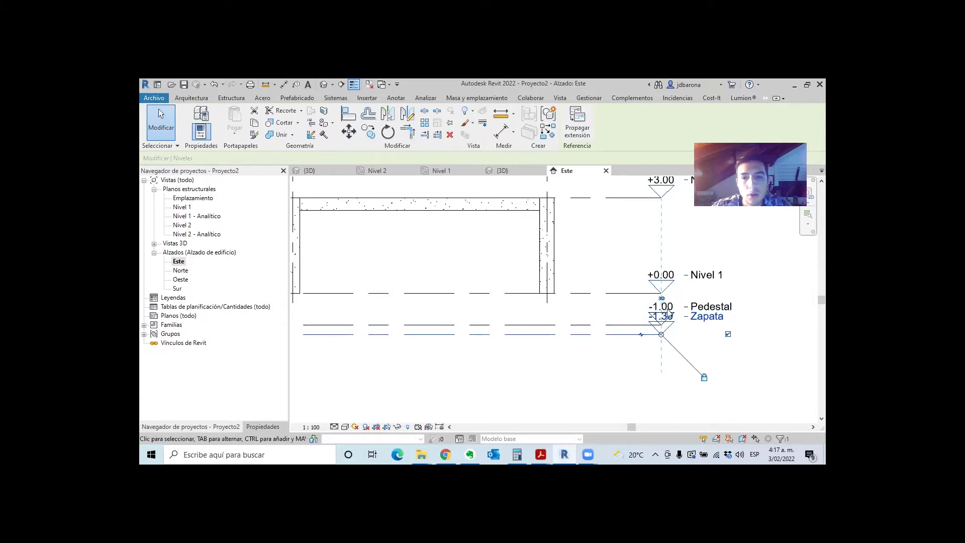
{"action": "scroll", "coordinate": [656, 323], "scroll_direction": "up", "scroll_amount": 5}
{"action": "left_click", "coordinate": [689, 323]}
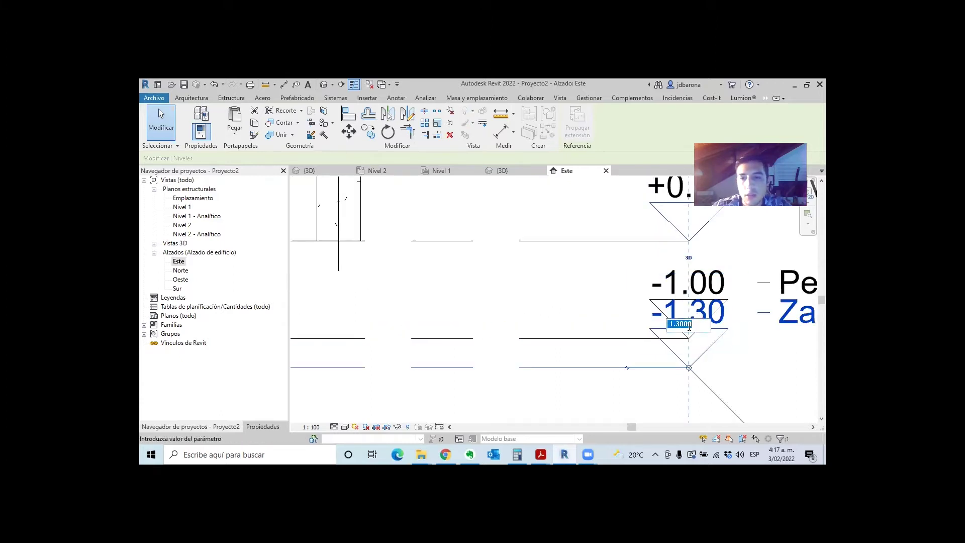
{"action": "type", "text": "4"}
{"action": "key", "text": "Return"}
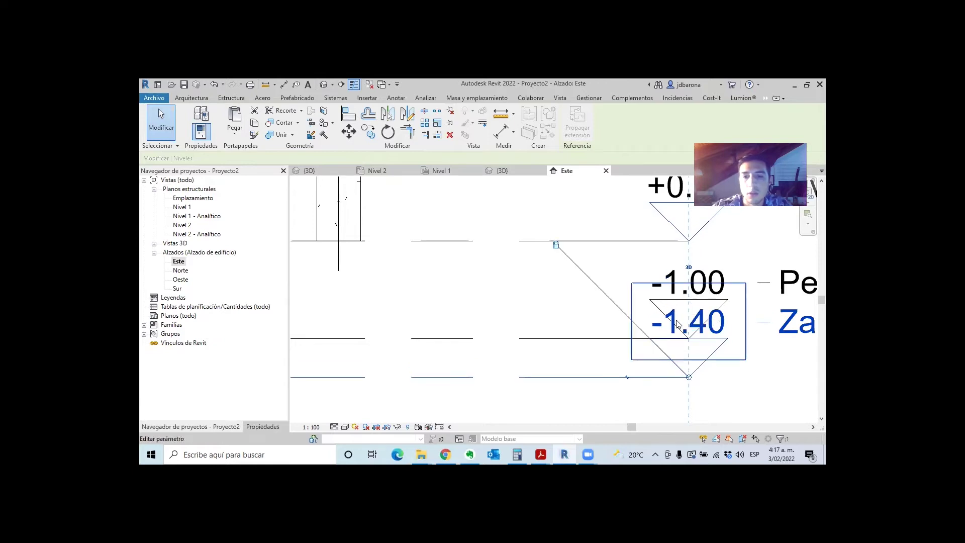
{"action": "scroll", "coordinate": [685, 366], "scroll_direction": "down", "scroll_amount": 2}
{"action": "key", "text": "Escape"}
{"action": "scroll", "coordinate": [603, 346], "scroll_direction": "down", "scroll_amount": 1}
{"action": "scroll", "coordinate": [611, 347], "scroll_direction": "down", "scroll_amount": 2}
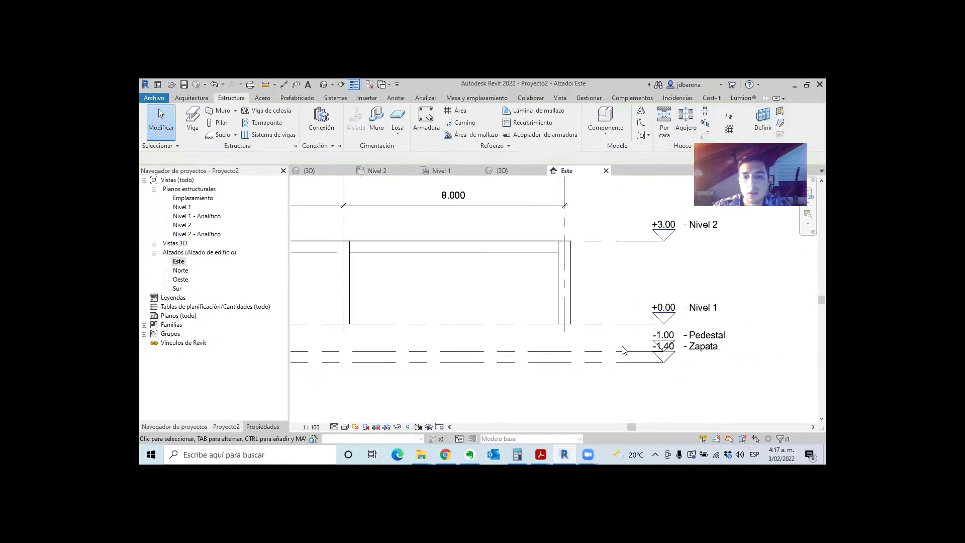
{"action": "scroll", "coordinate": [616, 347], "scroll_direction": "down", "scroll_amount": 1}
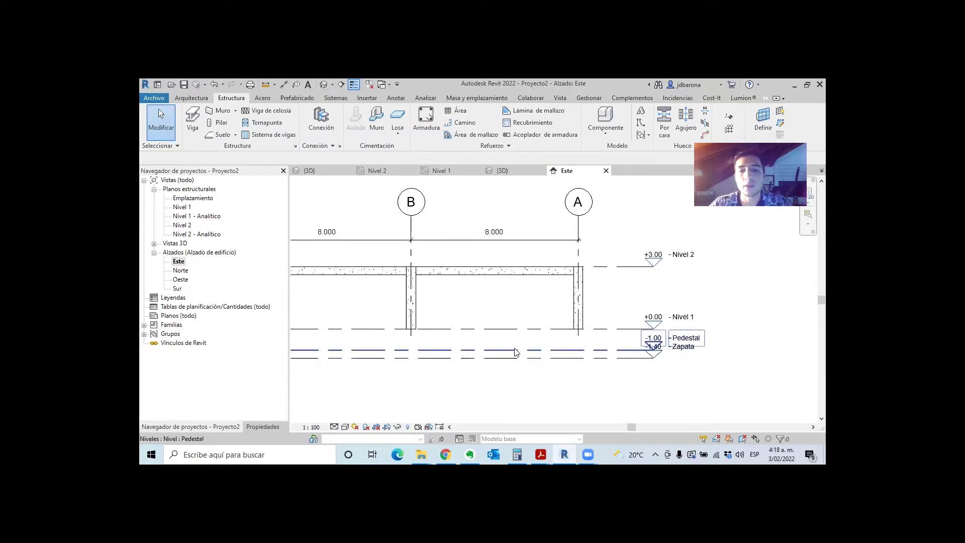
{"action": "scroll", "coordinate": [549, 342], "scroll_direction": "up", "scroll_amount": 1}
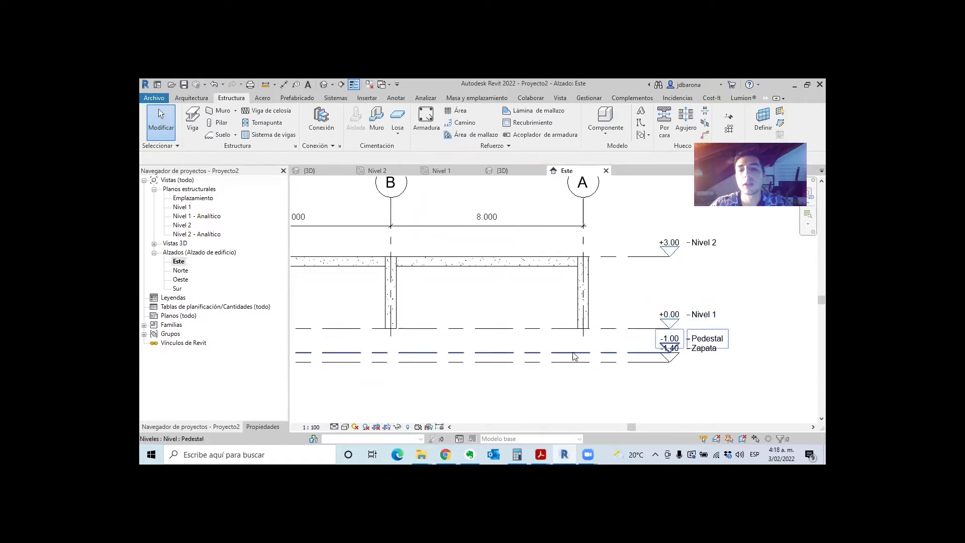
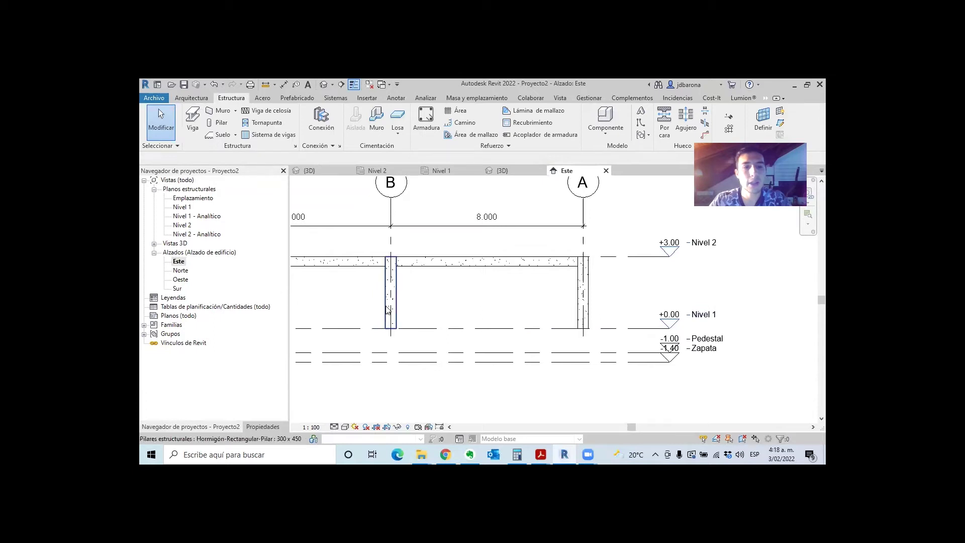
Select the concrete column on grid B in the East elevation and show its properties.
{"action": "left_click", "coordinate": [392, 327]}
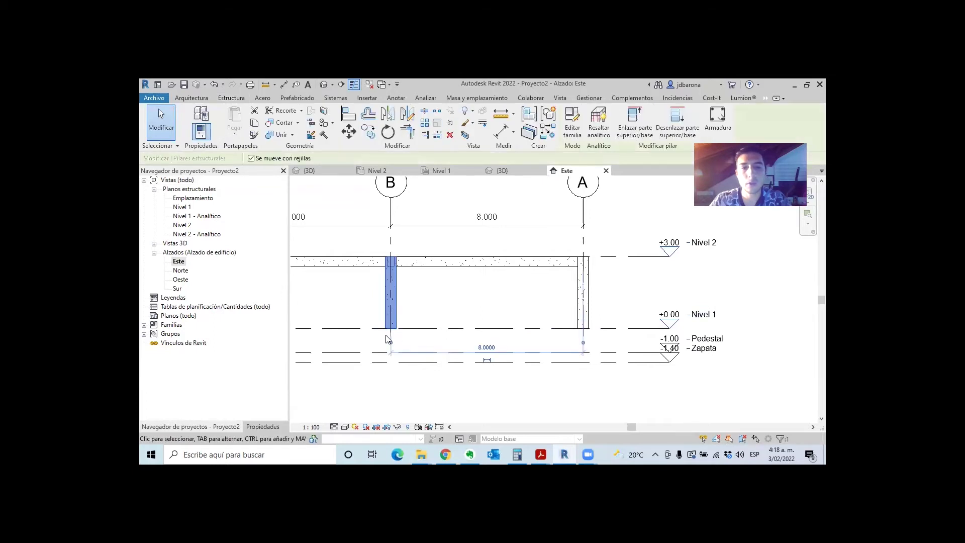
{"action": "key", "text": "p"}
{"action": "key", "text": "p"}
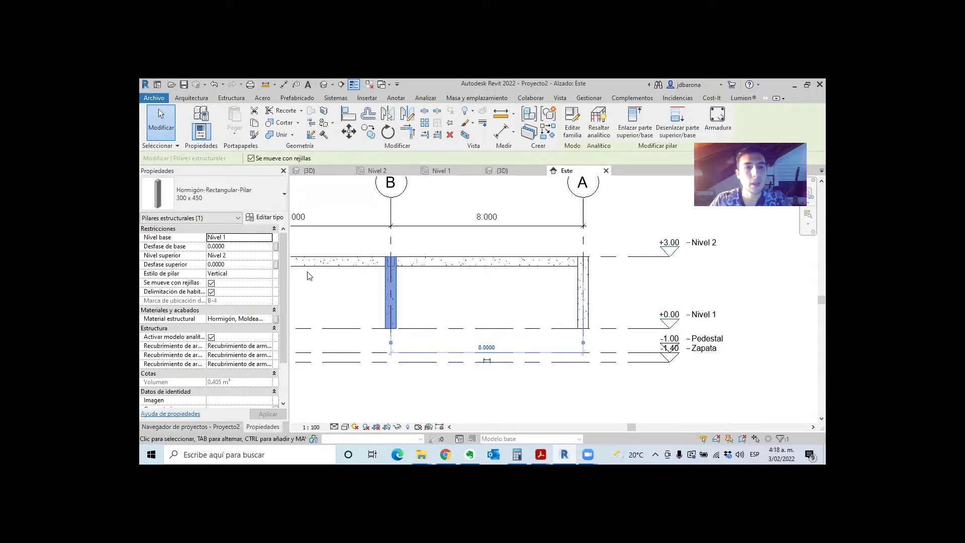
{"action": "scroll", "coordinate": [549, 286], "scroll_direction": "down", "scroll_amount": 2}
Zoom out and bring up the Nivel 1 structural plan.
{"action": "scroll", "coordinate": [549, 286], "scroll_direction": "down", "scroll_amount": 2}
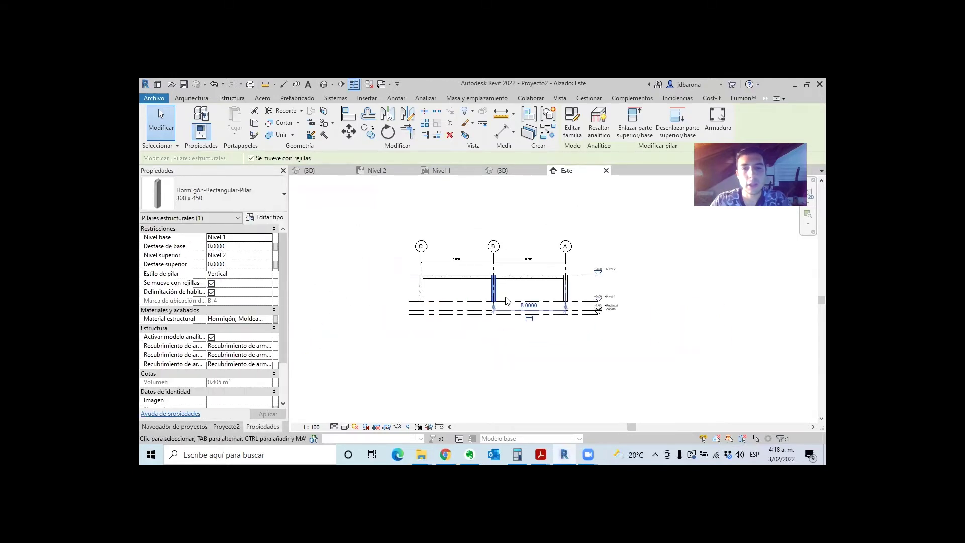
{"action": "scroll", "coordinate": [506, 301], "scroll_direction": "up", "scroll_amount": 2}
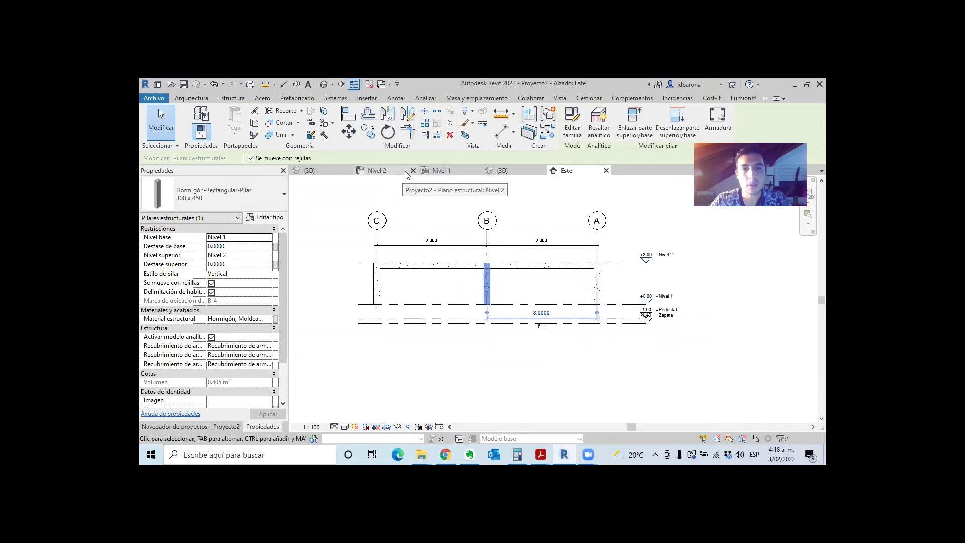
{"action": "left_click", "coordinate": [427, 175]}
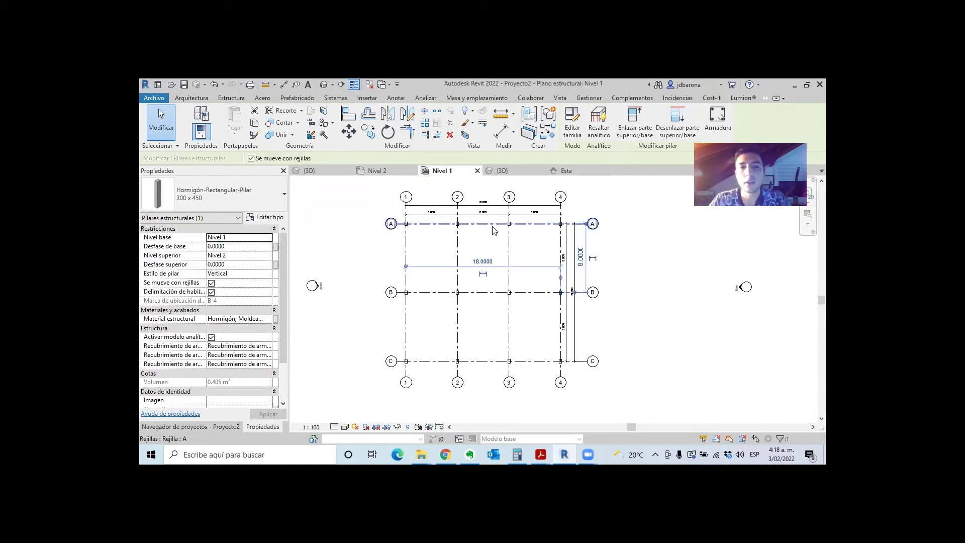
{"action": "scroll", "coordinate": [467, 236], "scroll_direction": "up", "scroll_amount": 2}
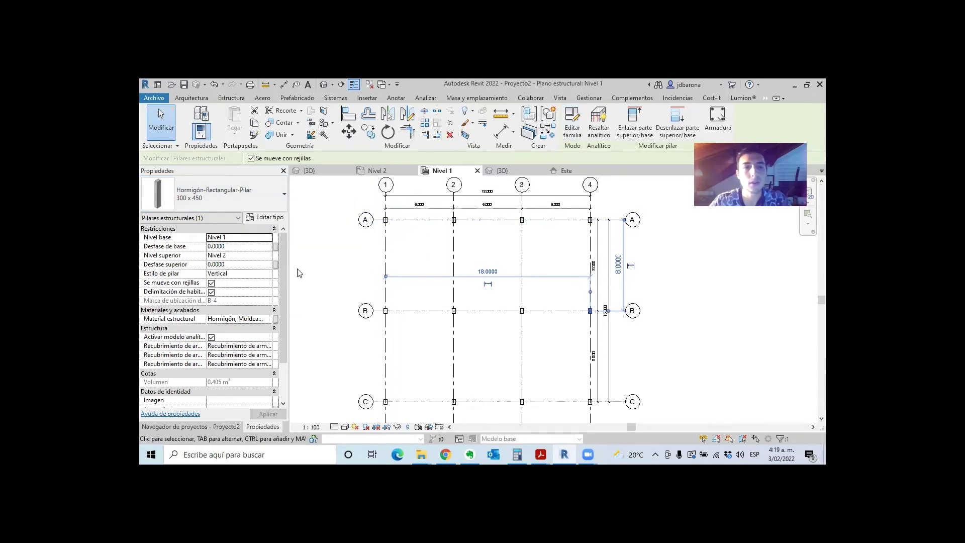
Duplicate the 300 x 450 column type as 400 x 500, with b 0.4 and h 0.5, and apply it.
{"action": "left_click", "coordinate": [263, 220]}
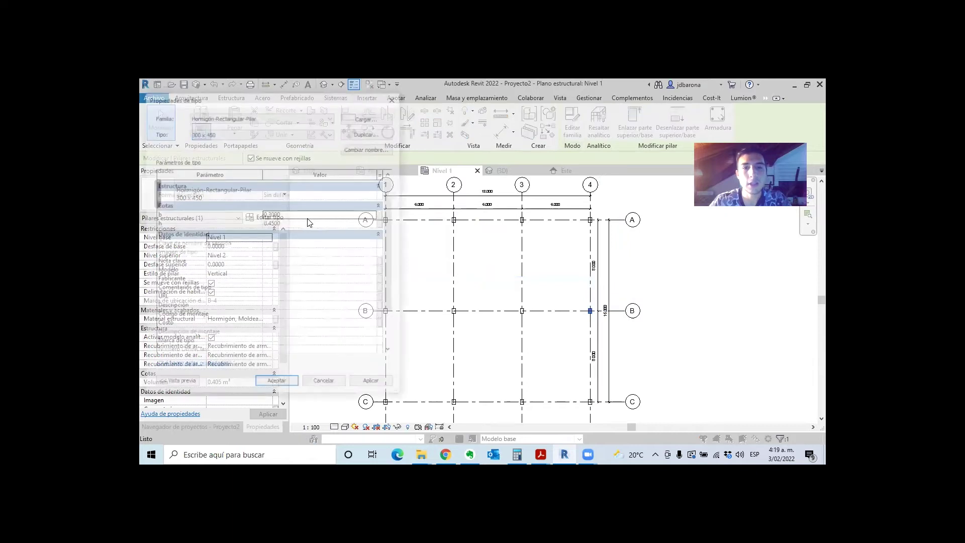
{"action": "left_click", "coordinate": [363, 131]}
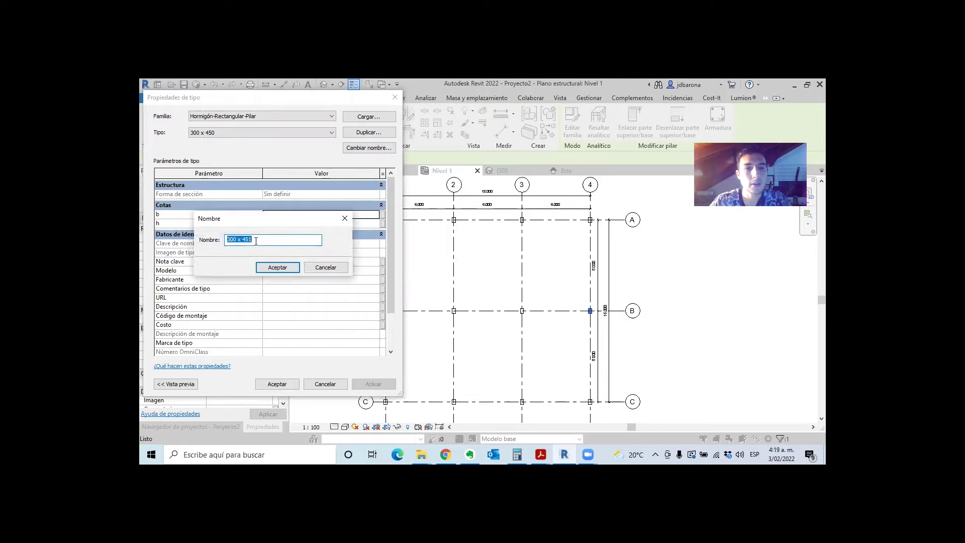
{"action": "left_click_drag", "start_coordinate": [236, 240], "coordinate": [226, 240]}
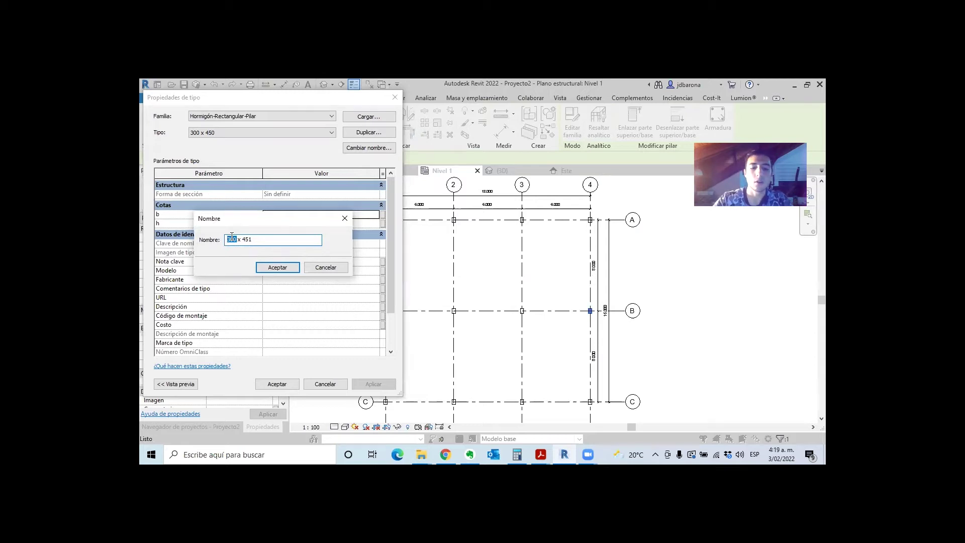
{"action": "type", "text": "40"}
{"action": "key", "text": "BackSpace"}
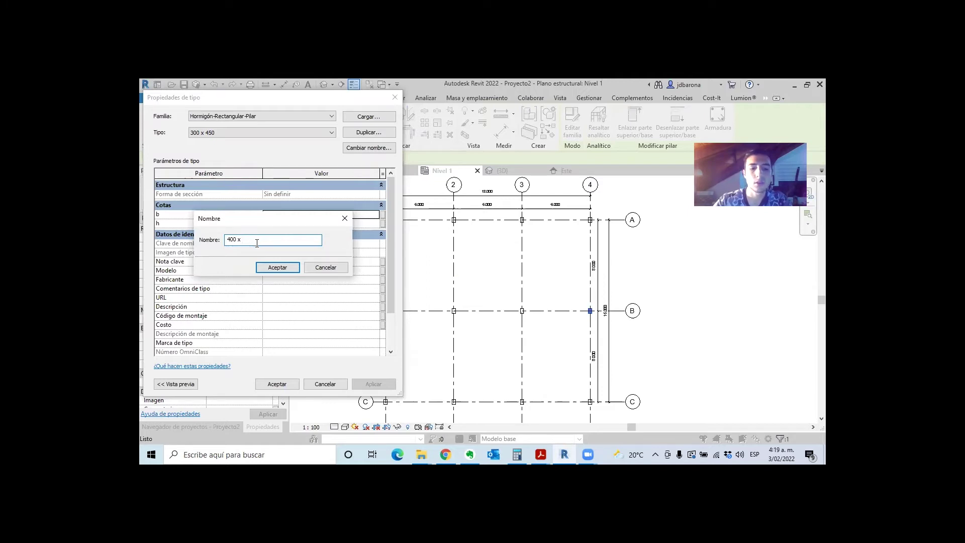
{"action": "type", "text": "00"}
{"action": "key", "text": "Return"}
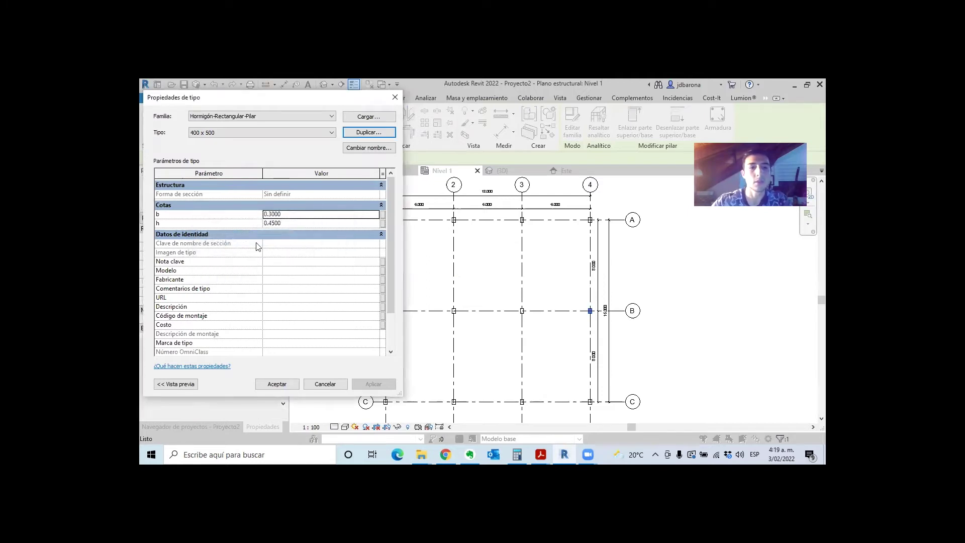
{"action": "left_click", "coordinate": [278, 213]}
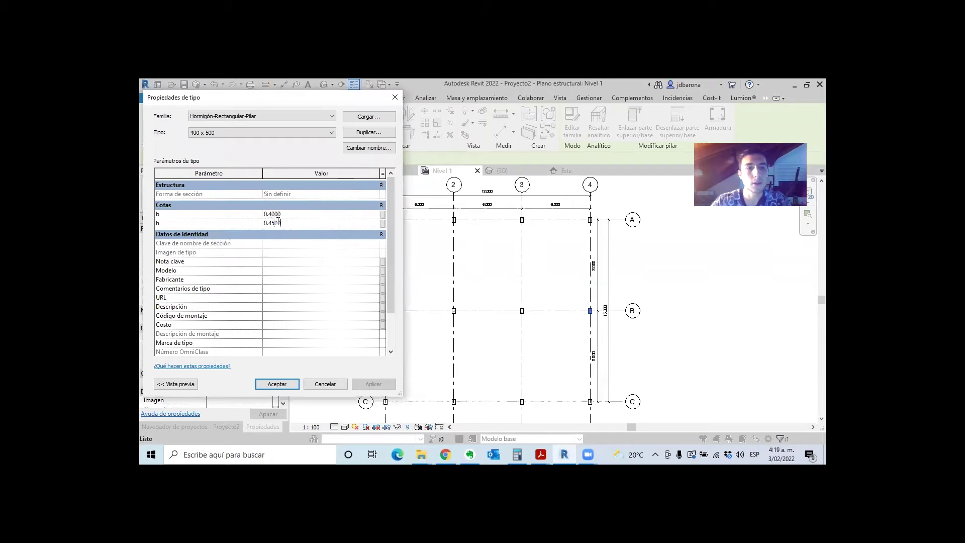
{"action": "type", "text": "5"}
{"action": "left_click", "coordinate": [277, 384]}
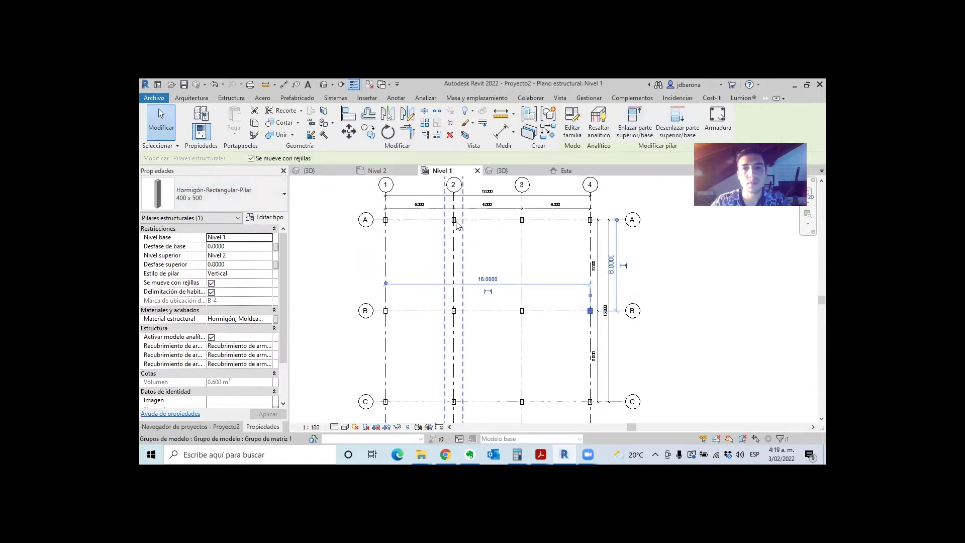
Start vertical structural columns (CL) with Depth set down to the Pedestal level.
{"action": "left_click", "coordinate": [422, 254]}
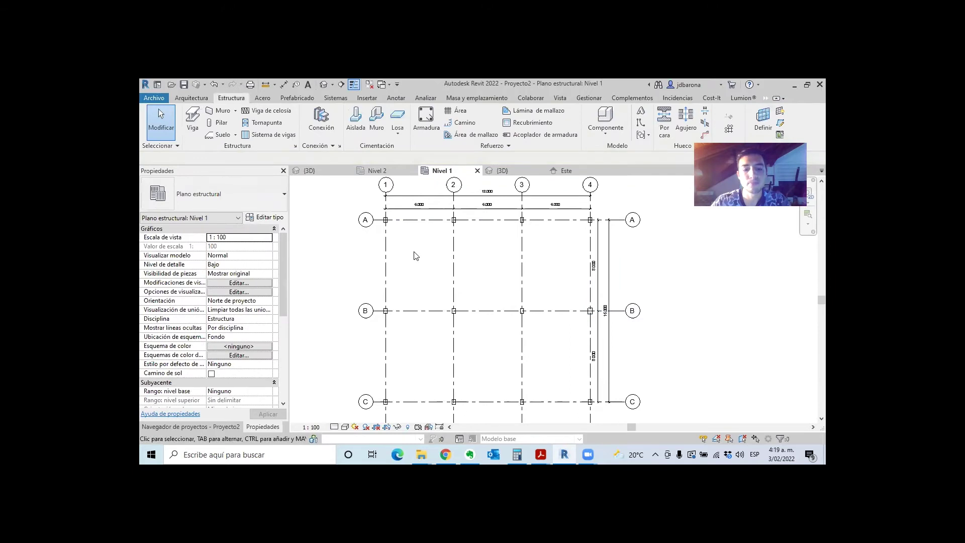
{"action": "key", "text": "c"}
{"action": "key", "text": "l"}
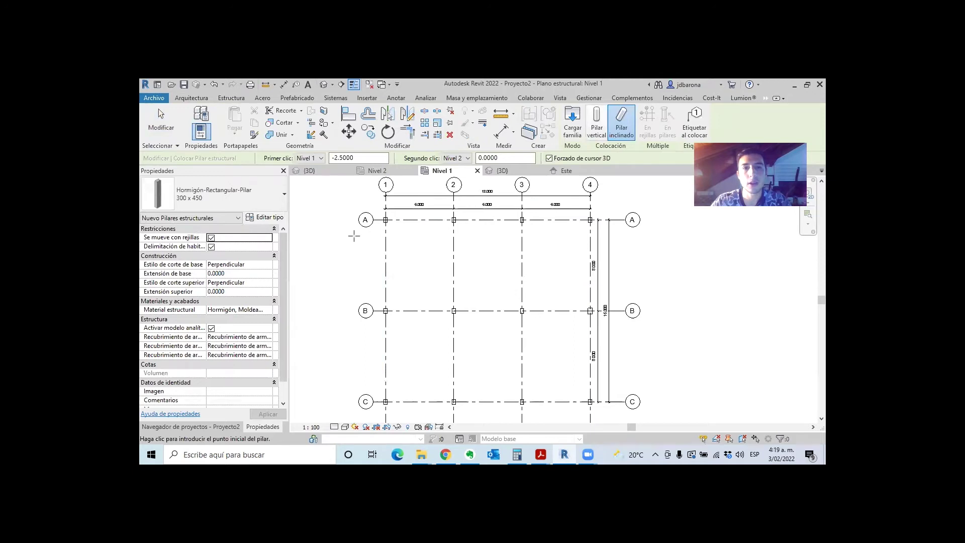
{"action": "scroll", "coordinate": [354, 235], "scroll_direction": "down", "scroll_amount": 1}
{"action": "scroll", "coordinate": [353, 236], "scroll_direction": "down", "scroll_amount": 1}
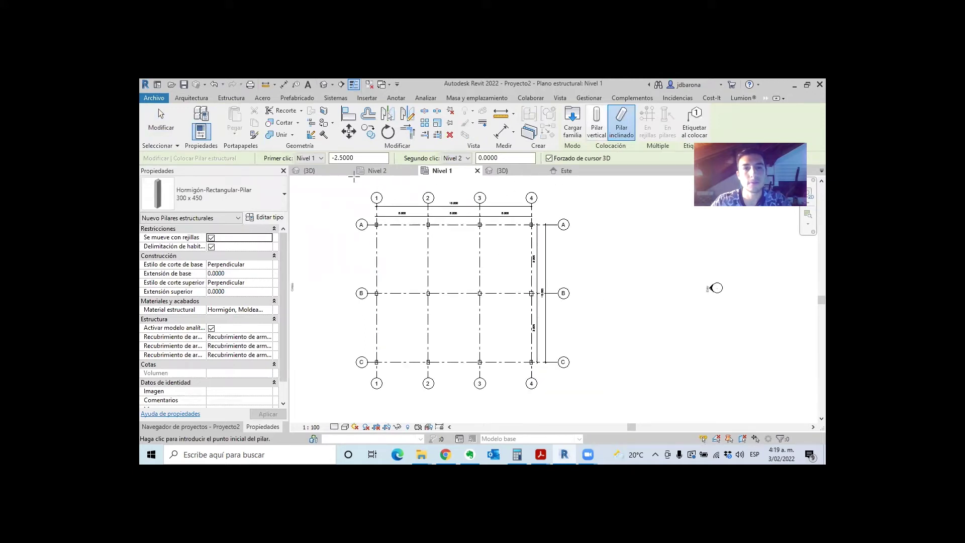
{"action": "left_click", "coordinate": [596, 123]}
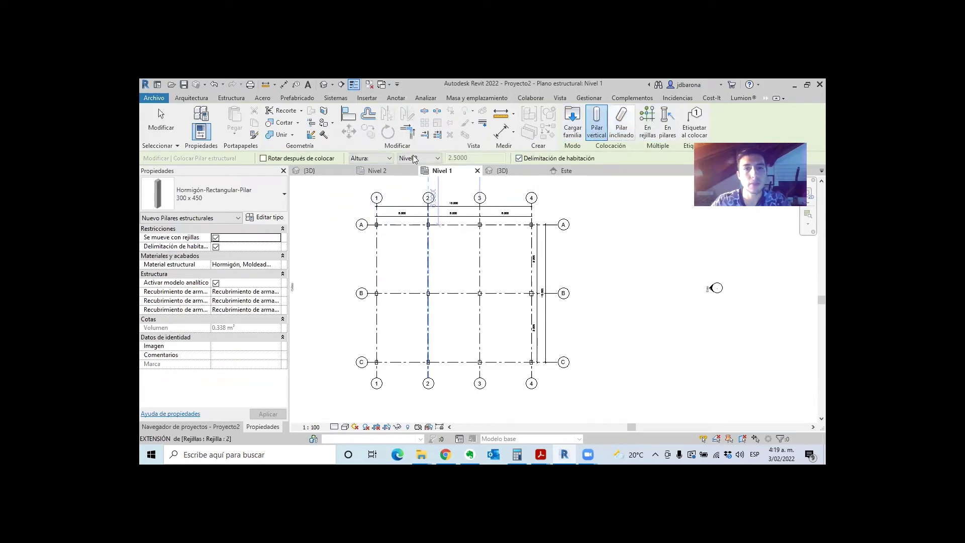
{"action": "left_click", "coordinate": [379, 159]}
{"action": "left_click", "coordinate": [371, 167]}
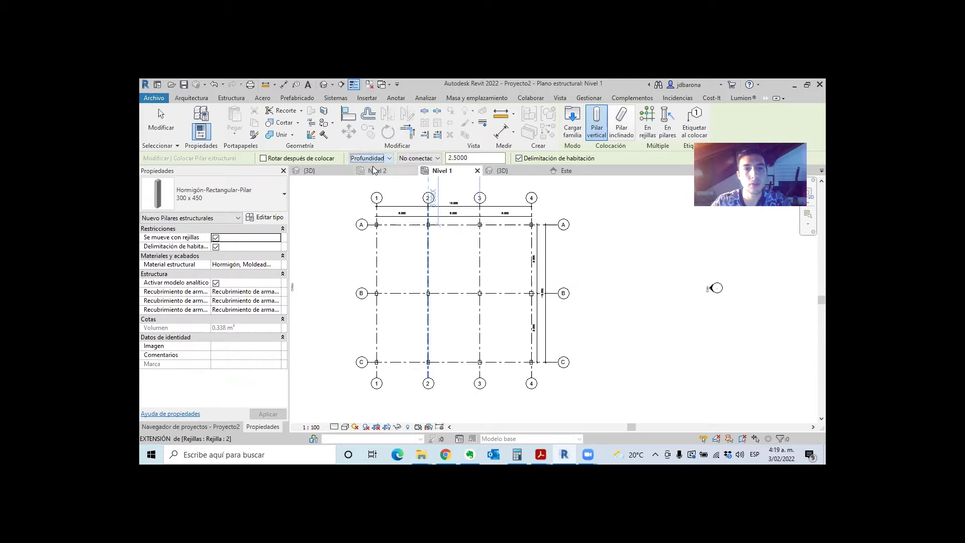
{"action": "left_click", "coordinate": [423, 159]}
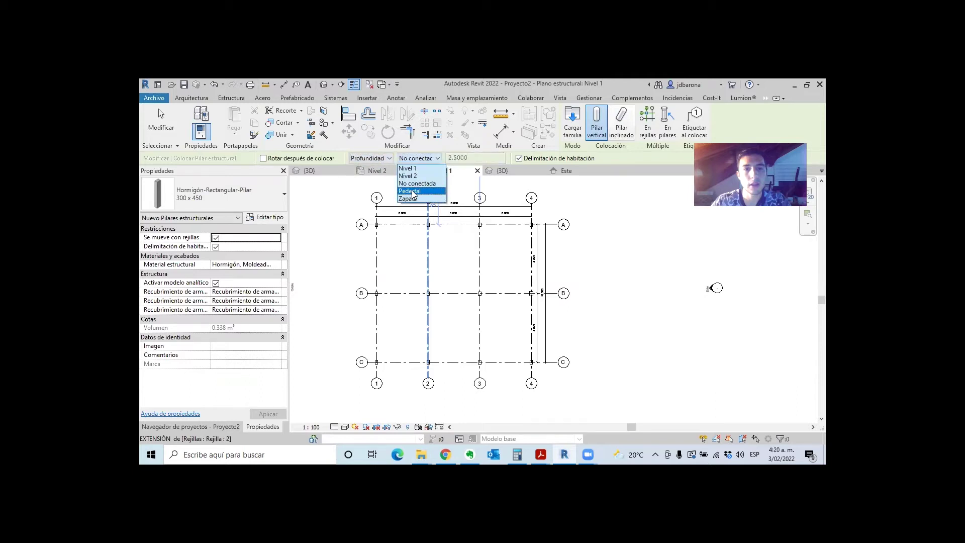
{"action": "left_click", "coordinate": [413, 193]}
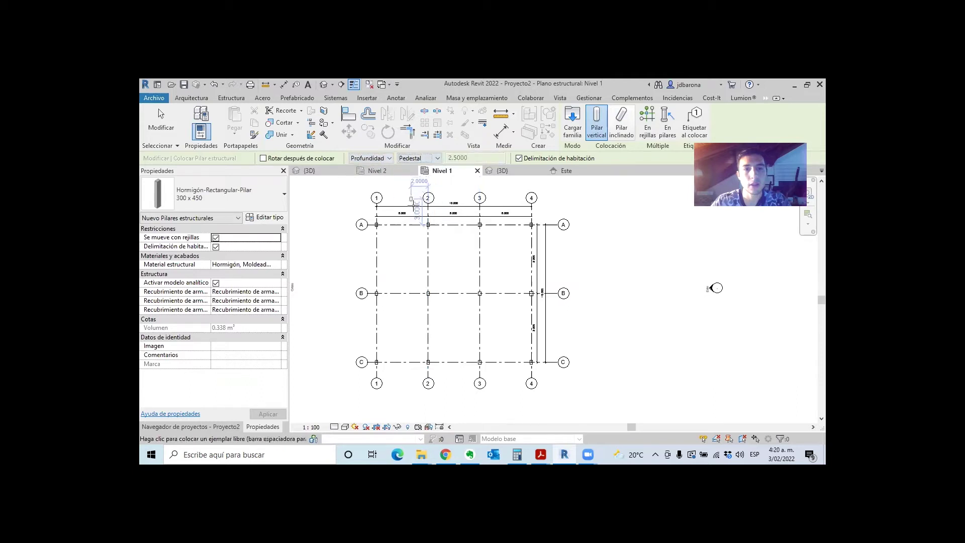
Place 400 x 500 columns at all grid intersections from C/4 to A/1.
{"action": "left_click", "coordinate": [648, 130]}
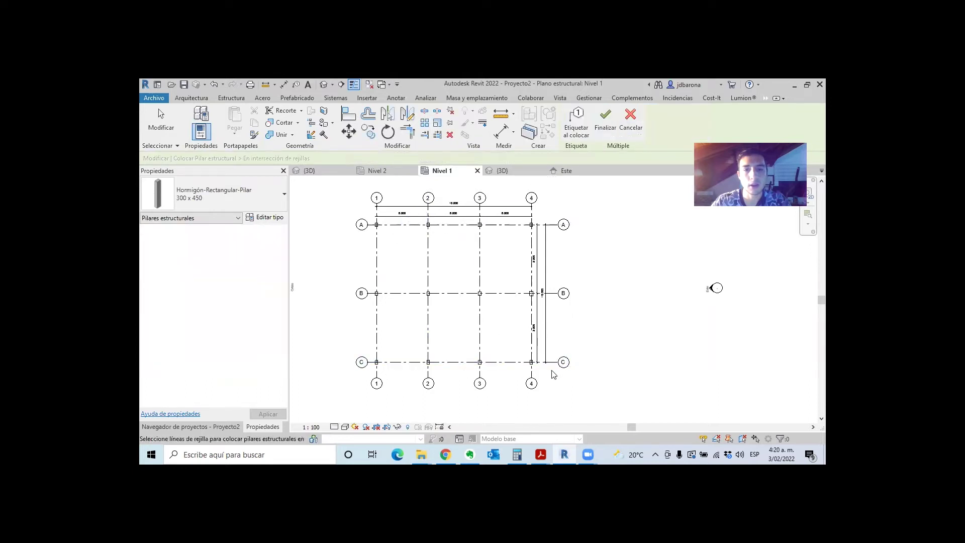
{"action": "left_click_drag", "start_coordinate": [547, 374], "coordinate": [351, 189]}
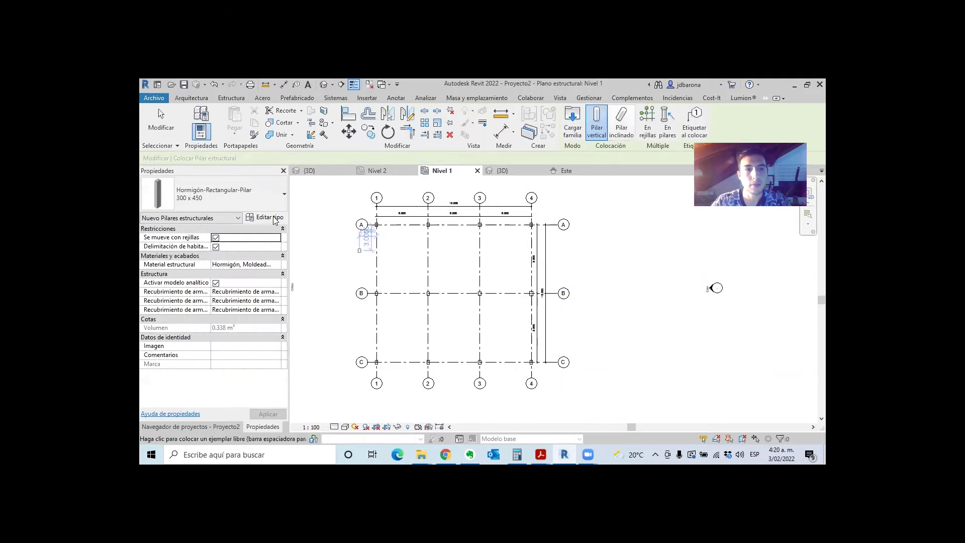
{"action": "left_click", "coordinate": [219, 202]}
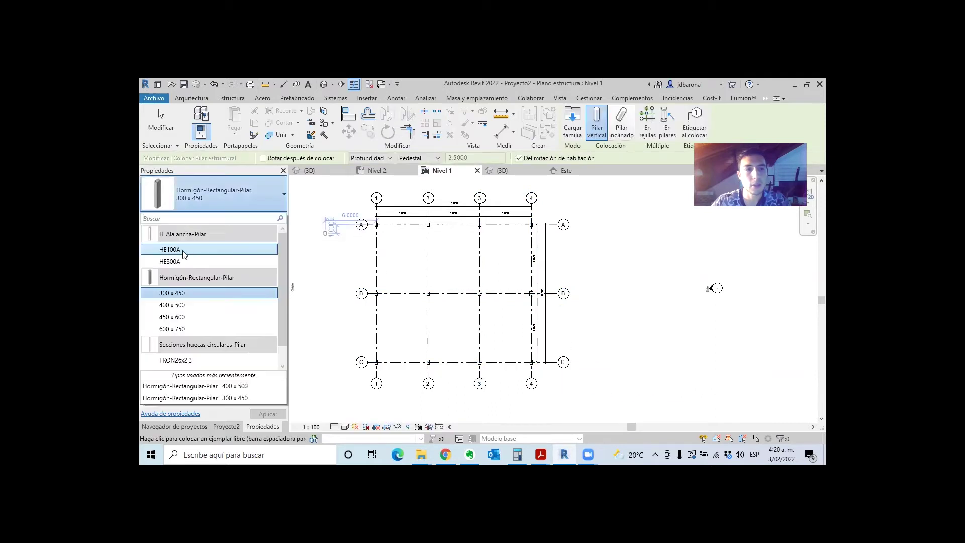
{"action": "left_click", "coordinate": [179, 305]}
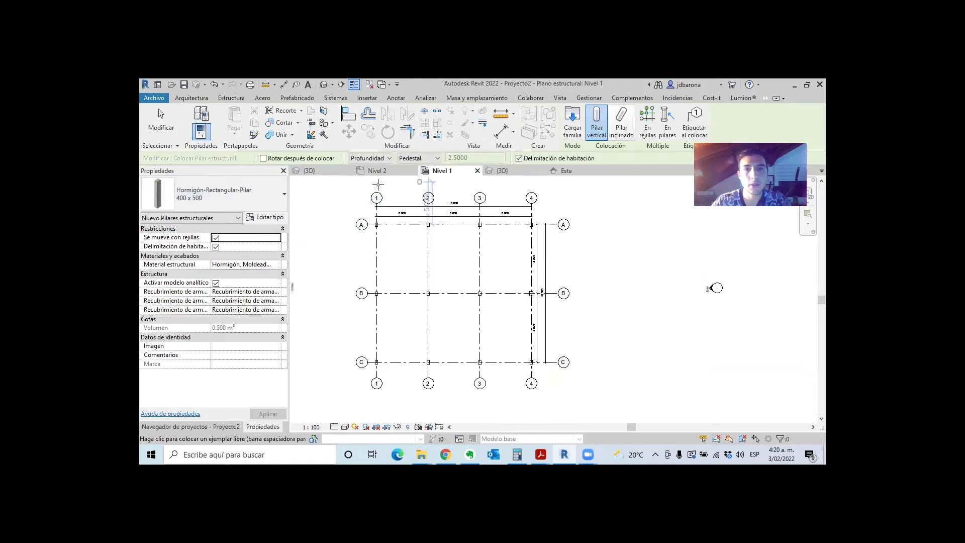
{"action": "left_click", "coordinate": [647, 120]}
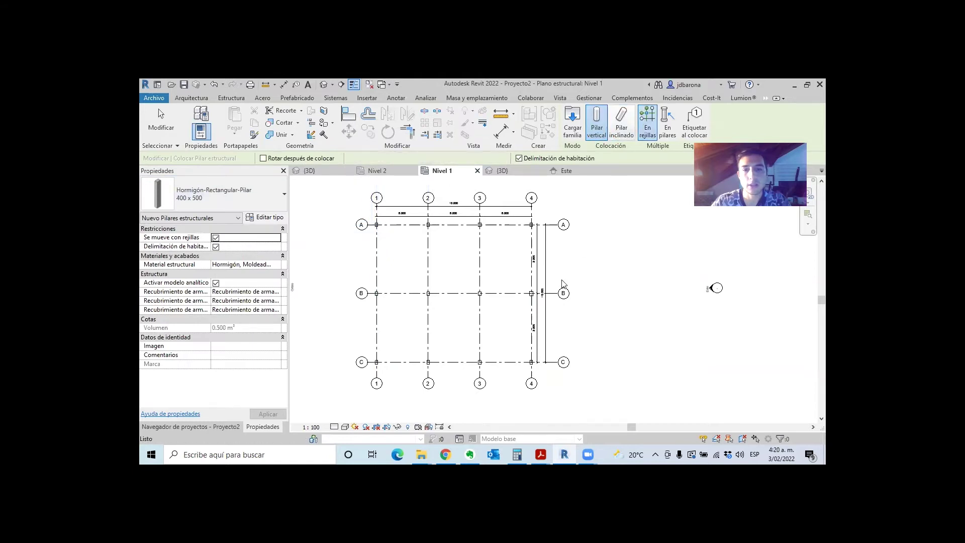
{"action": "left_click_drag", "start_coordinate": [543, 369], "coordinate": [376, 224]}
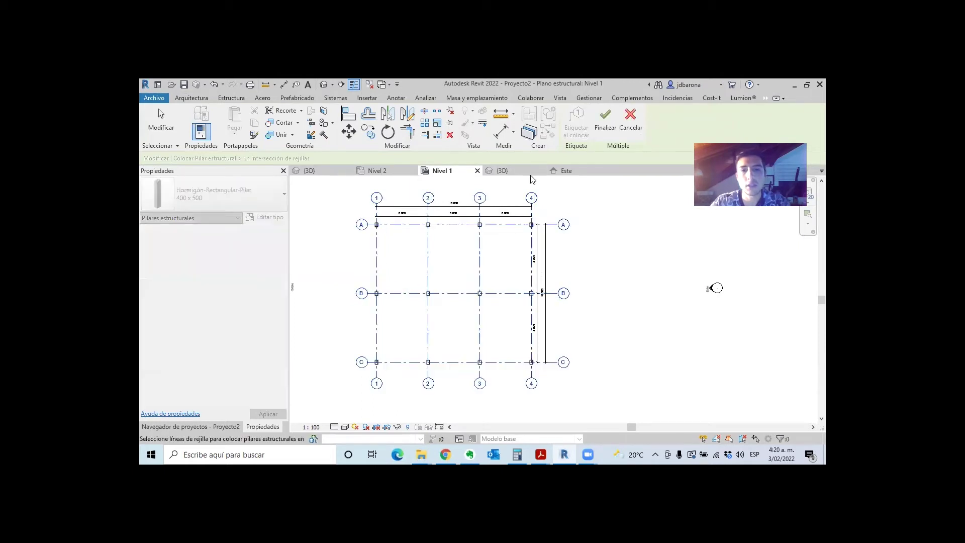
{"action": "left_click", "coordinate": [605, 121]}
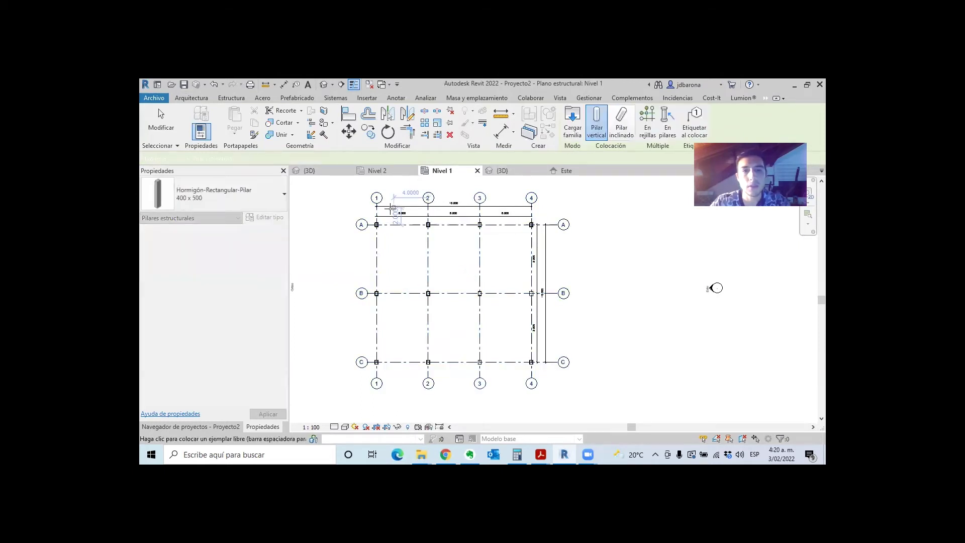
{"action": "key", "text": "Escape"}
{"action": "key", "text": "Escape"}
{"action": "scroll", "coordinate": [497, 237], "scroll_direction": "up", "scroll_amount": 4}
{"action": "scroll", "coordinate": [500, 232], "scroll_direction": "up", "scroll_amount": 4}
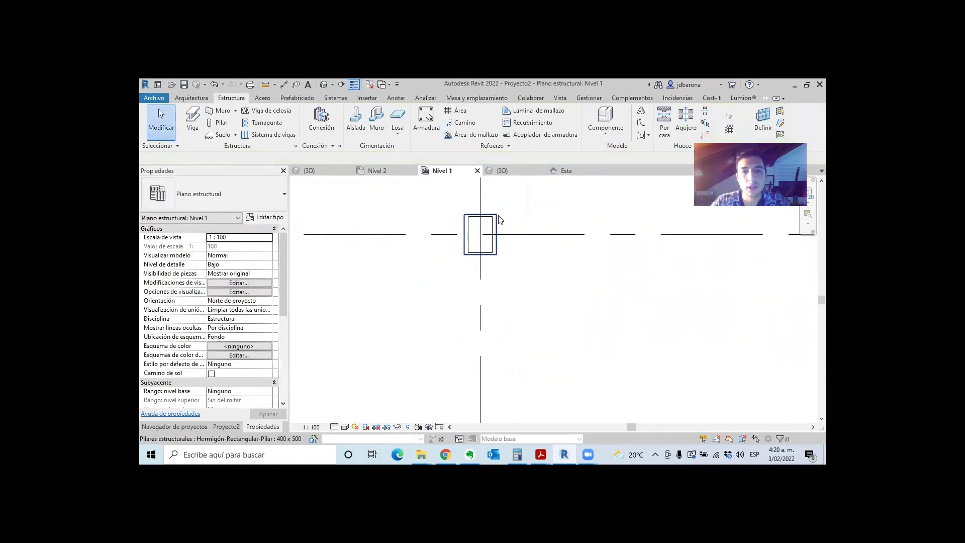
{"action": "middle_click_drag", "start_coordinate": [547, 196], "coordinate": [494, 196]}
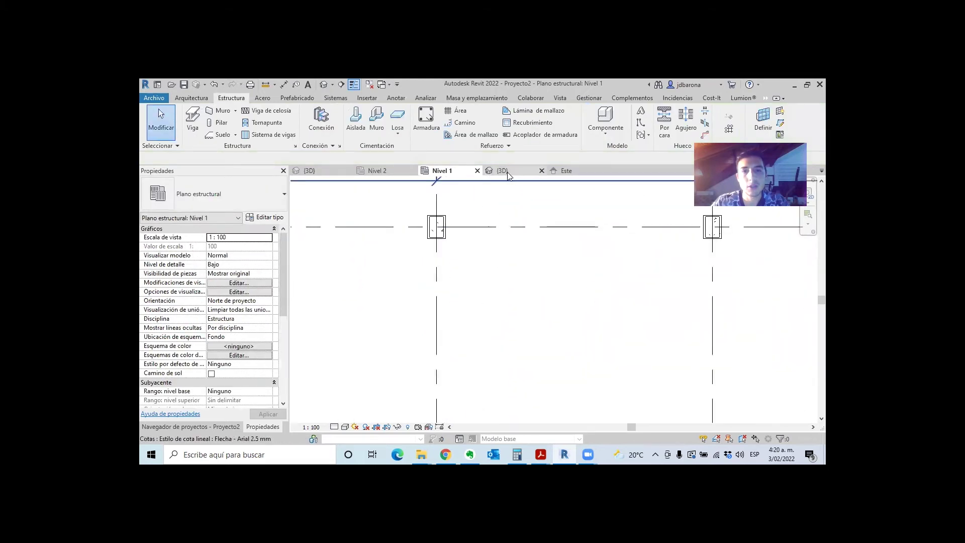
{"action": "left_click", "coordinate": [502, 170]}
{"action": "middle_click_drag", "start_coordinate": [468, 299], "coordinate": [593, 339], "text": "shift"}
{"action": "scroll", "coordinate": [593, 339], "scroll_direction": "up", "scroll_amount": 3}
{"action": "scroll", "coordinate": [593, 339], "scroll_direction": "up", "scroll_amount": 3}
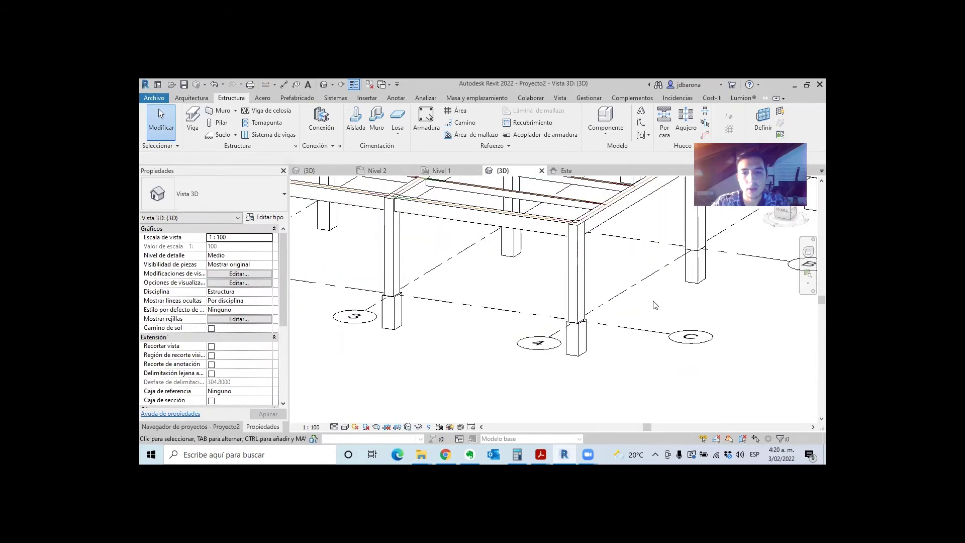
{"action": "scroll", "coordinate": [655, 302], "scroll_direction": "down", "scroll_amount": 5}
{"action": "middle_click_drag", "start_coordinate": [655, 302], "coordinate": [616, 293], "text": "shift"}
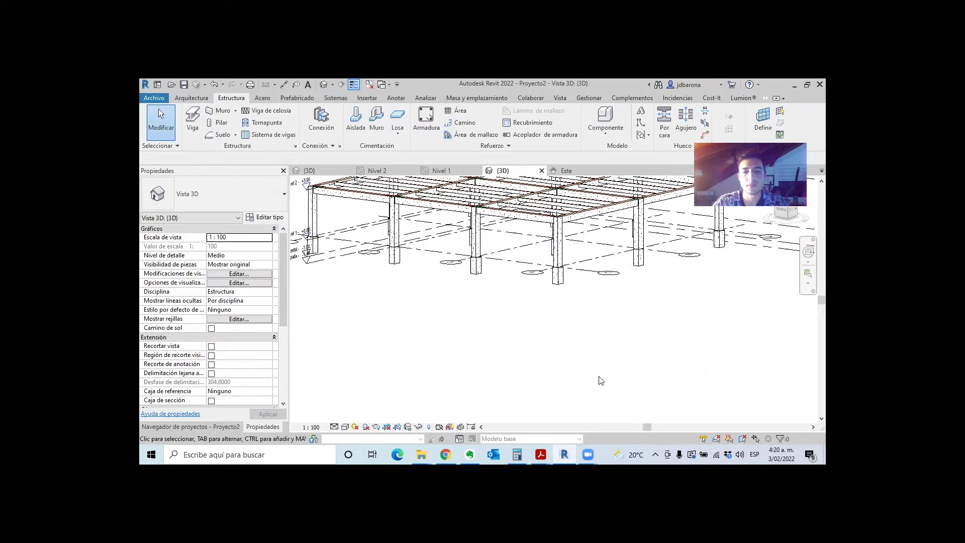
{"action": "scroll", "coordinate": [525, 332], "scroll_direction": "down", "scroll_amount": 5}
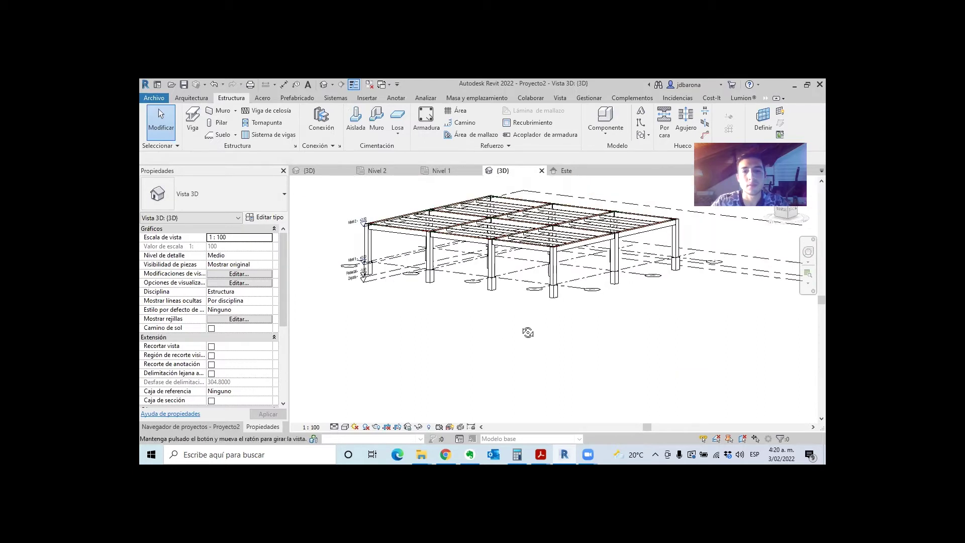
{"action": "scroll", "coordinate": [471, 314], "scroll_direction": "up", "scroll_amount": 2}
{"action": "scroll", "coordinate": [471, 312], "scroll_direction": "up", "scroll_amount": 2}
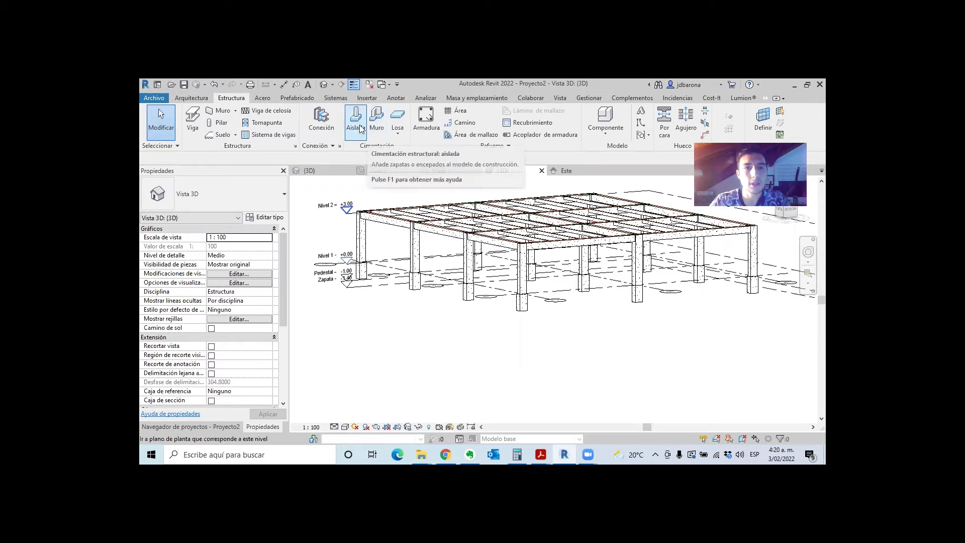
{"action": "mouse_move", "coordinate": [356, 121]}
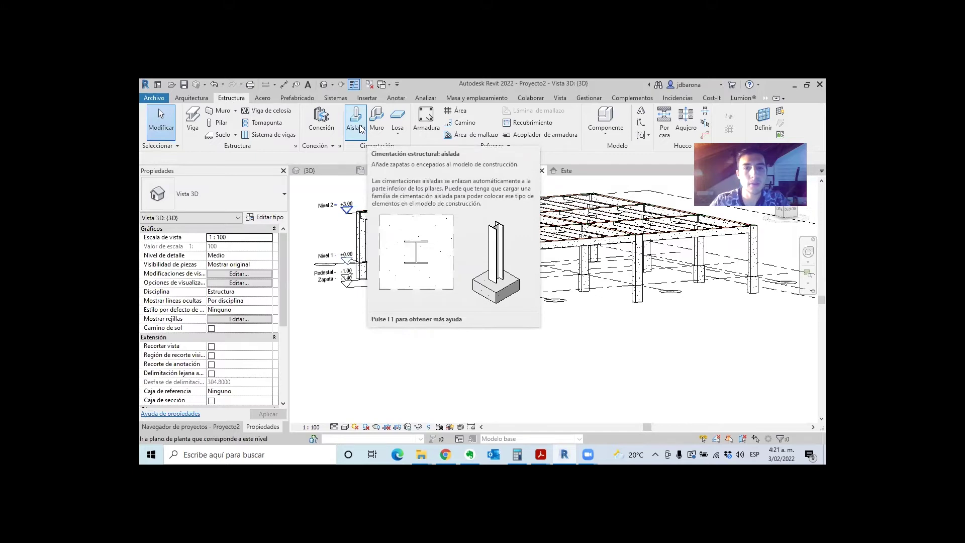
Start an isolated footing in the Nivel 1 plan using the 1800 x 1200 x 450mm rectangular type.
{"action": "left_click", "coordinate": [360, 129]}
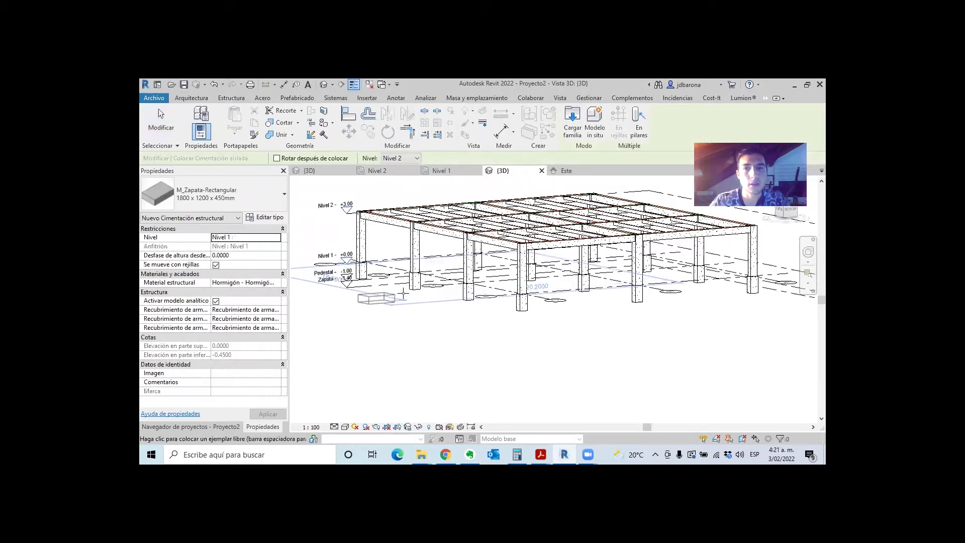
{"action": "left_click", "coordinate": [438, 171]}
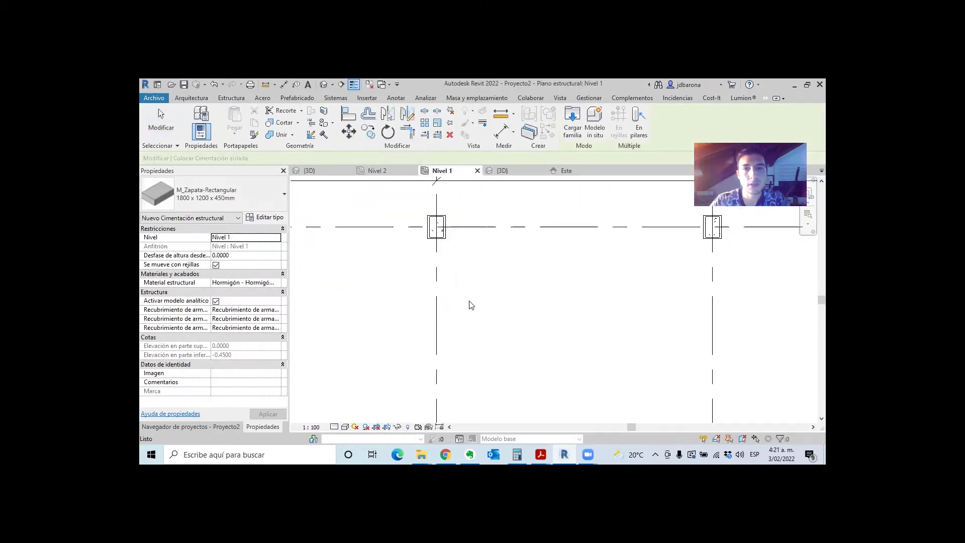
{"action": "key", "text": "Escape"}
{"action": "left_click", "coordinate": [356, 124]}
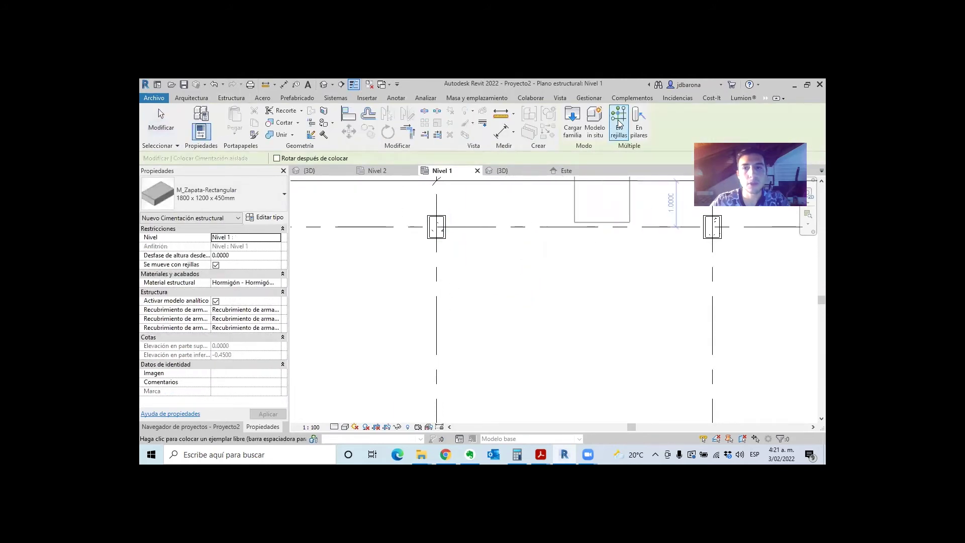
{"action": "scroll", "coordinate": [384, 226], "scroll_direction": "down", "scroll_amount": 3}
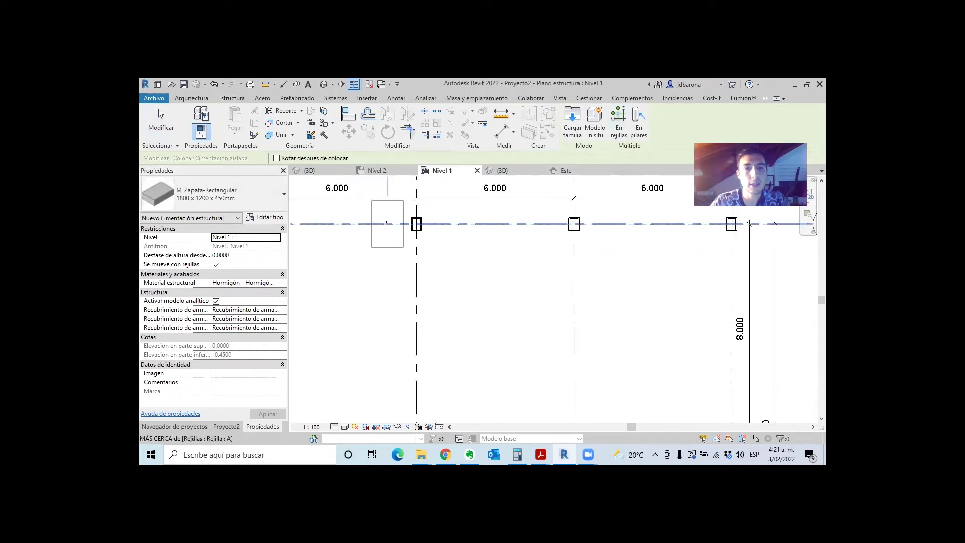
{"action": "scroll", "coordinate": [355, 228], "scroll_direction": "down", "scroll_amount": 2}
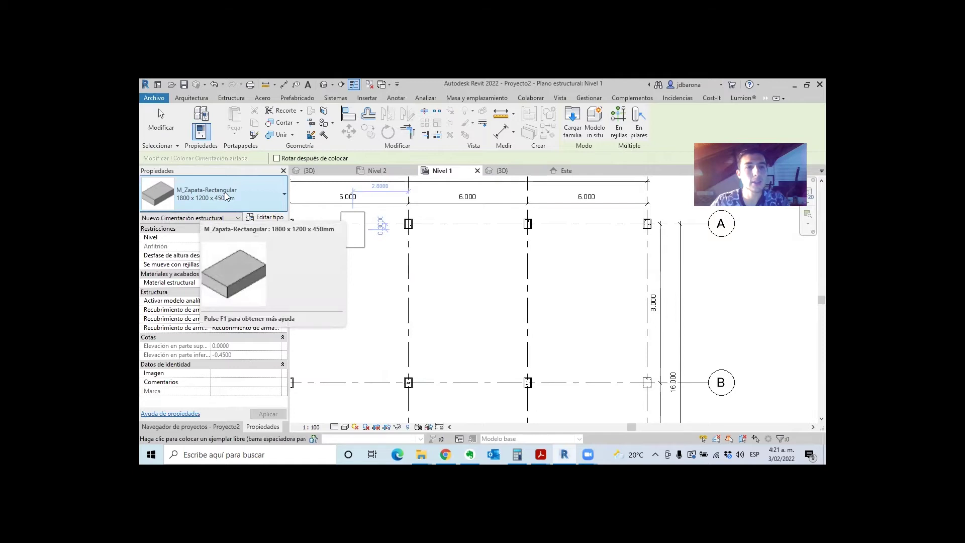
{"action": "left_click", "coordinate": [226, 196]}
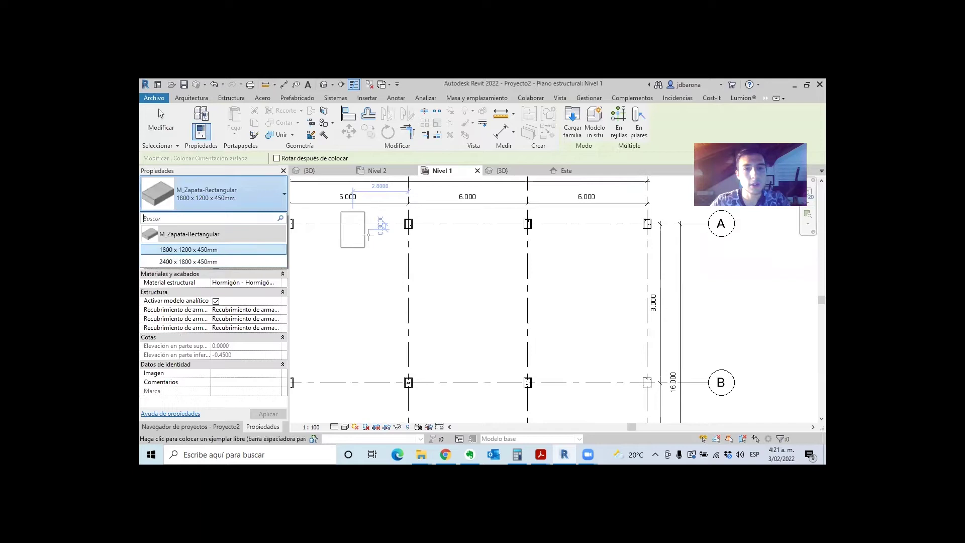
{"action": "left_click", "coordinate": [206, 261]}
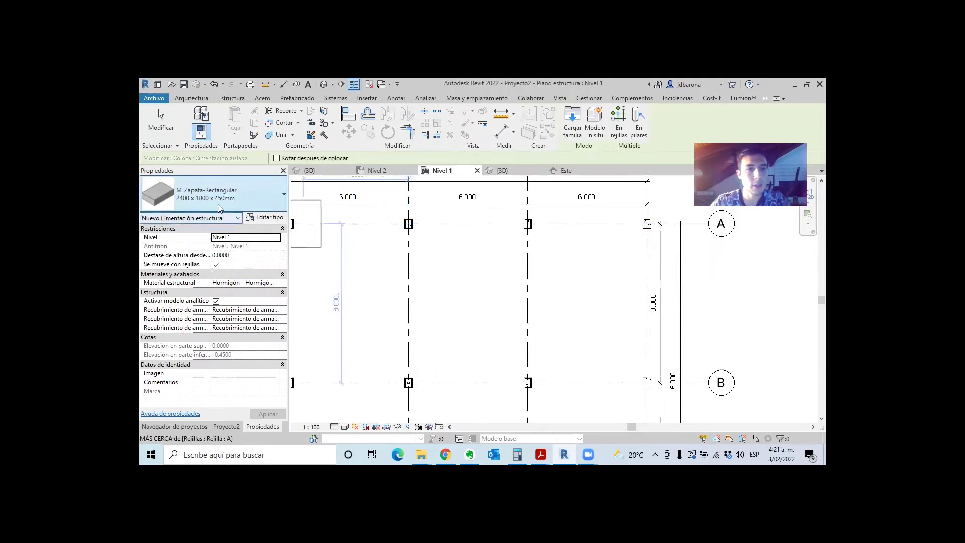
{"action": "left_click", "coordinate": [211, 196]}
{"action": "left_click", "coordinate": [197, 250]}
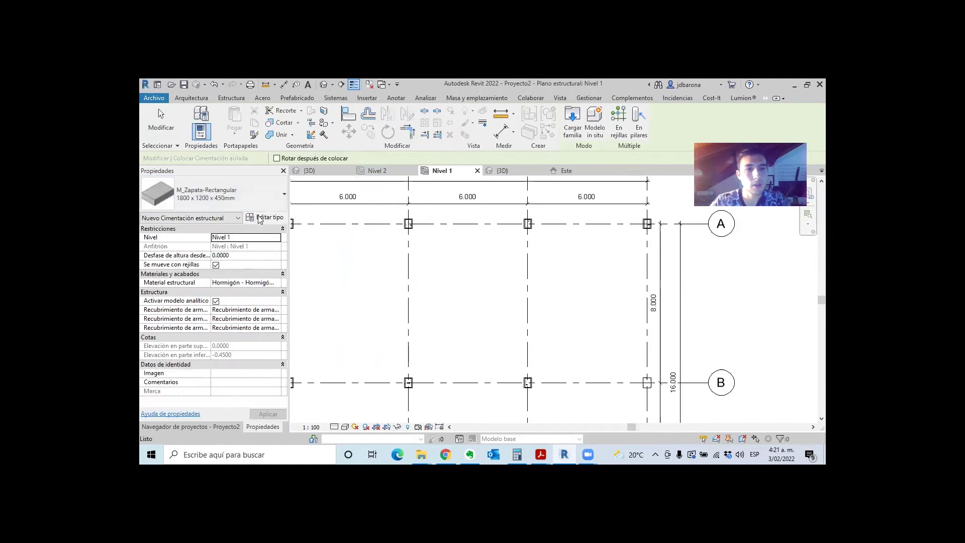
Duplicate the footing type as 1200 x 1200 x 450mm with Longitud 1.2.
{"action": "left_click", "coordinate": [265, 217]}
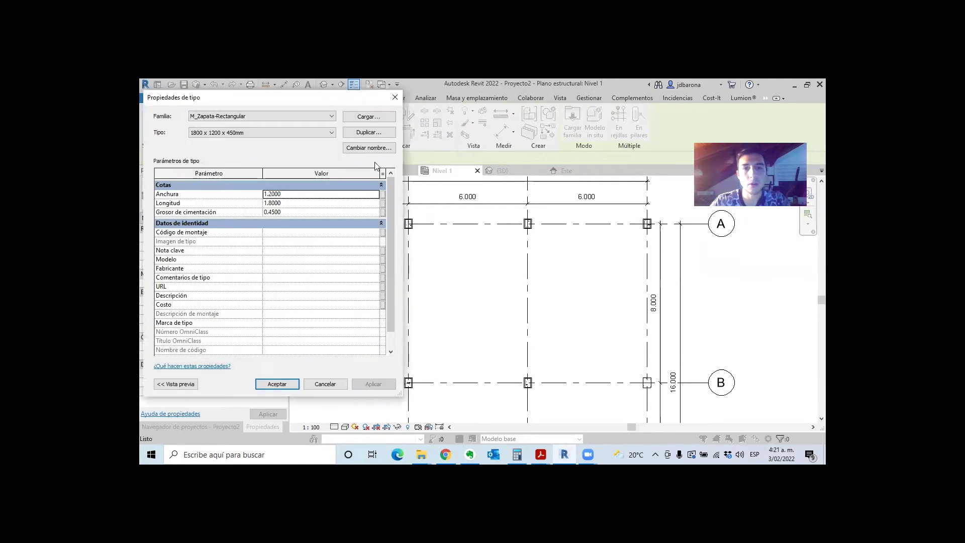
{"action": "left_click", "coordinate": [363, 131]}
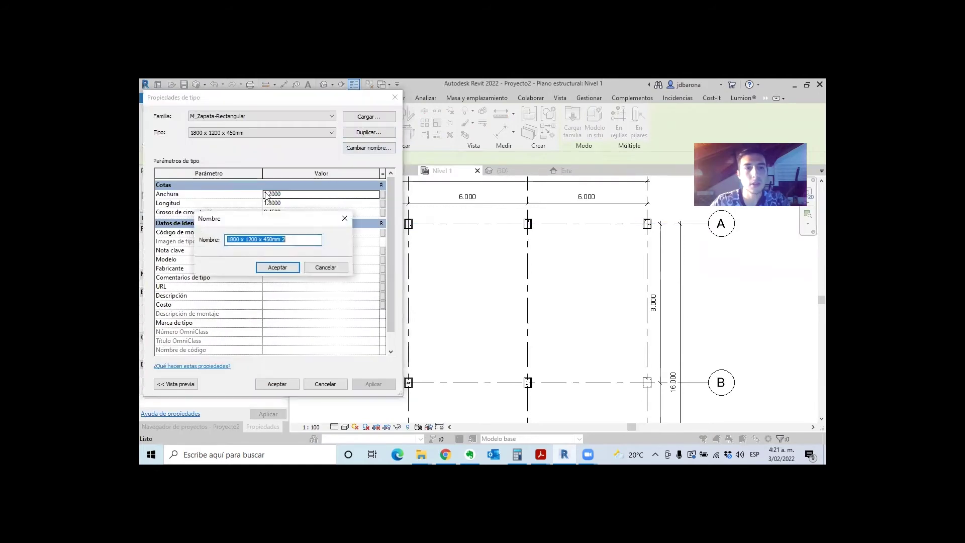
{"action": "left_click", "coordinate": [238, 240]}
{"action": "type", "text": "200"}
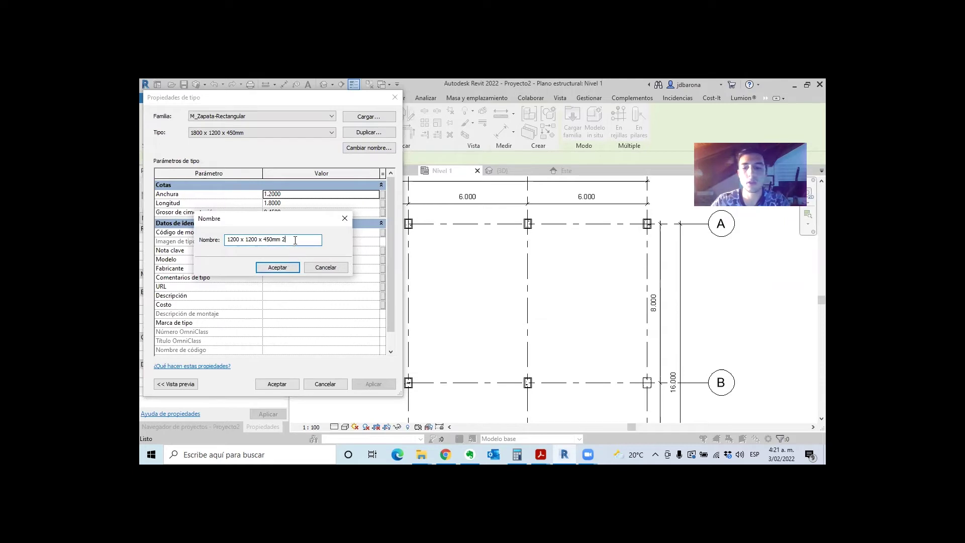
{"action": "left_click", "coordinate": [283, 266]}
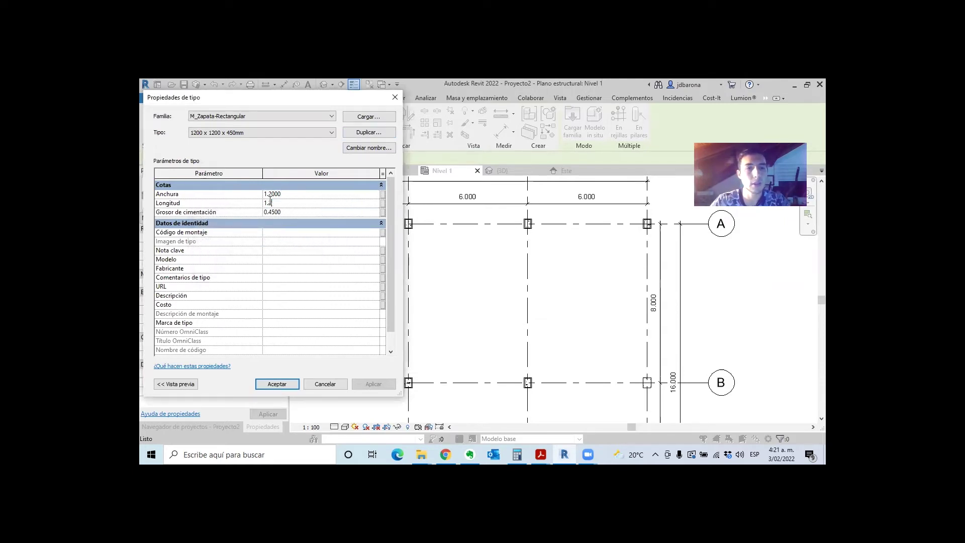
{"action": "left_click", "coordinate": [320, 203]}
{"action": "type", "text": "2"}
{"action": "left_click", "coordinate": [277, 383]}
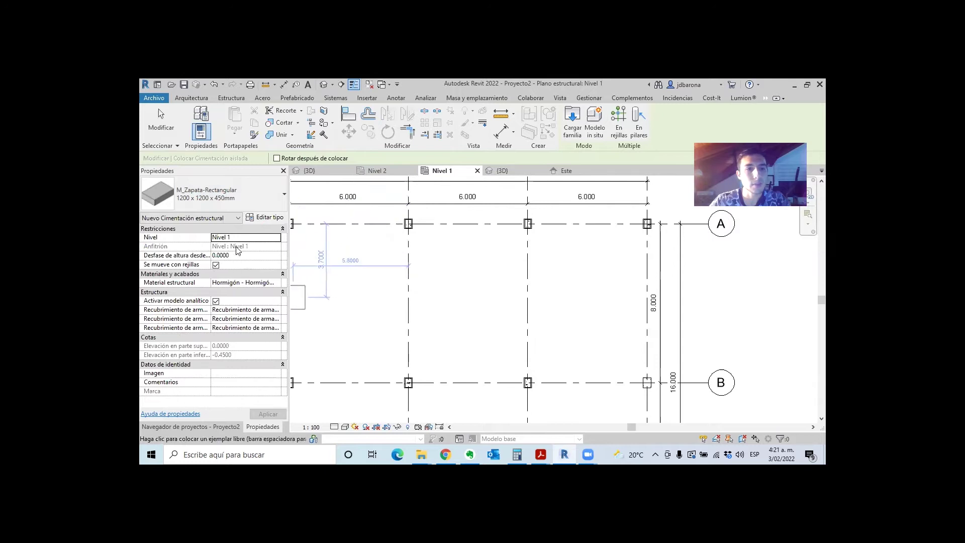
Set the footing level to Pedestal and place footings at all intersections of grids 1–4 and A–C.
{"action": "left_click", "coordinate": [277, 239]}
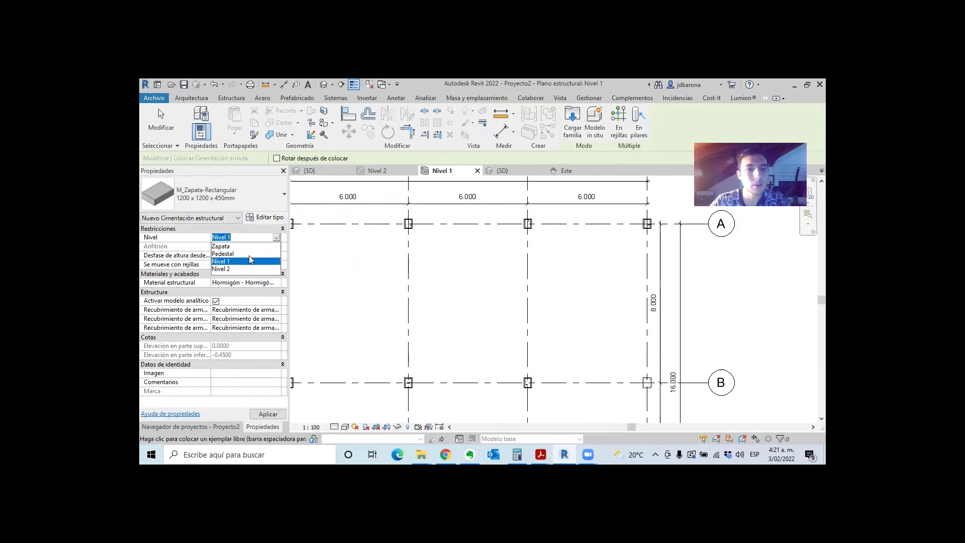
{"action": "left_click", "coordinate": [223, 246]}
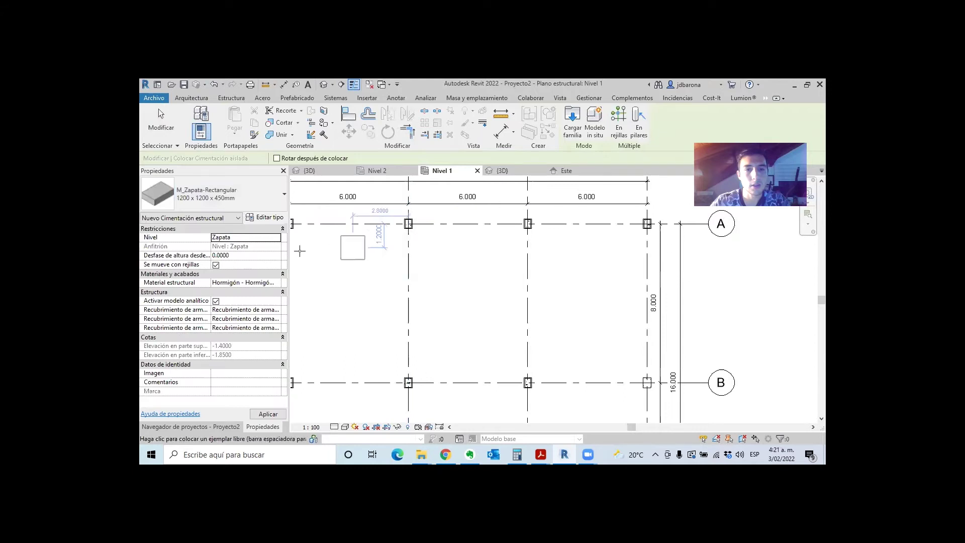
{"action": "left_click", "coordinate": [278, 238]}
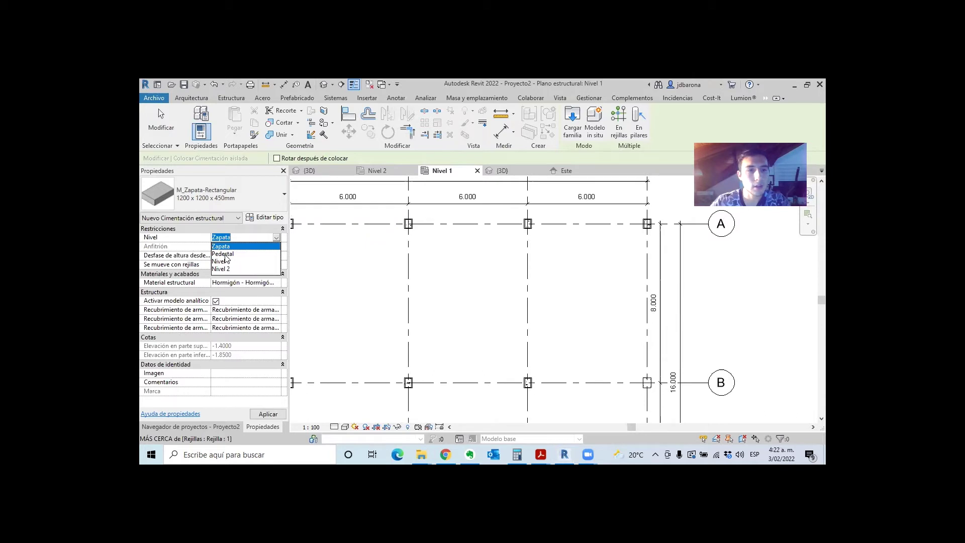
{"action": "left_click", "coordinate": [223, 254]}
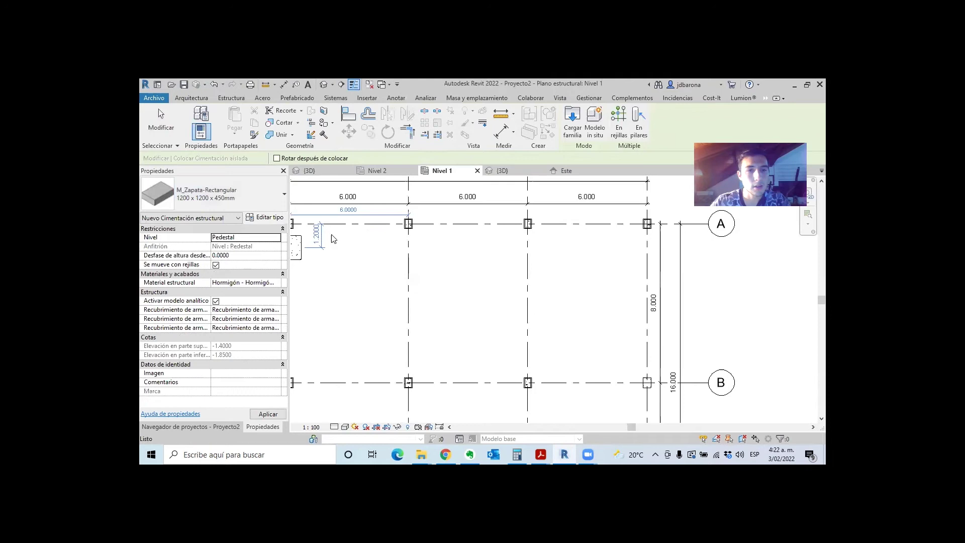
{"action": "scroll", "coordinate": [452, 224], "scroll_direction": "down", "scroll_amount": 1}
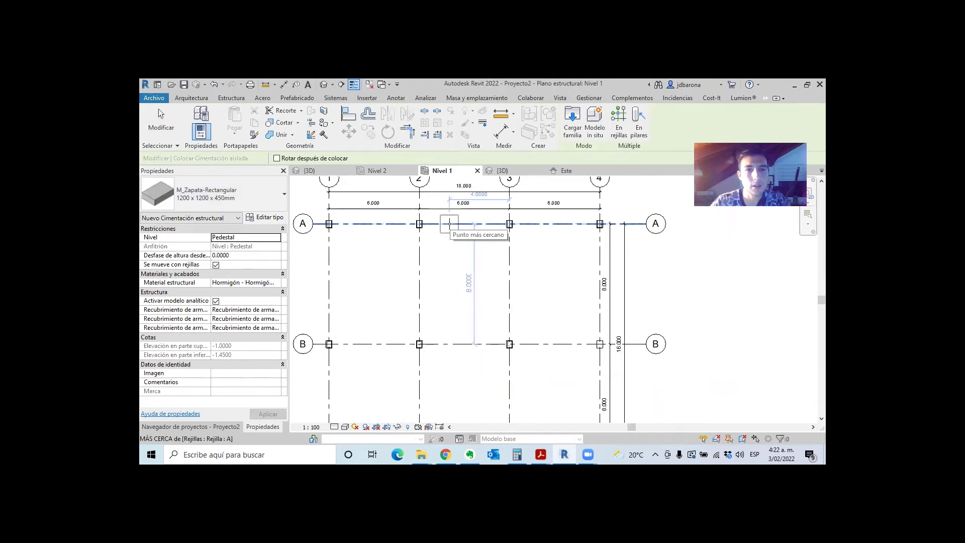
{"action": "left_click", "coordinate": [618, 123]}
{"action": "scroll", "coordinate": [614, 331], "scroll_direction": "down", "scroll_amount": 1}
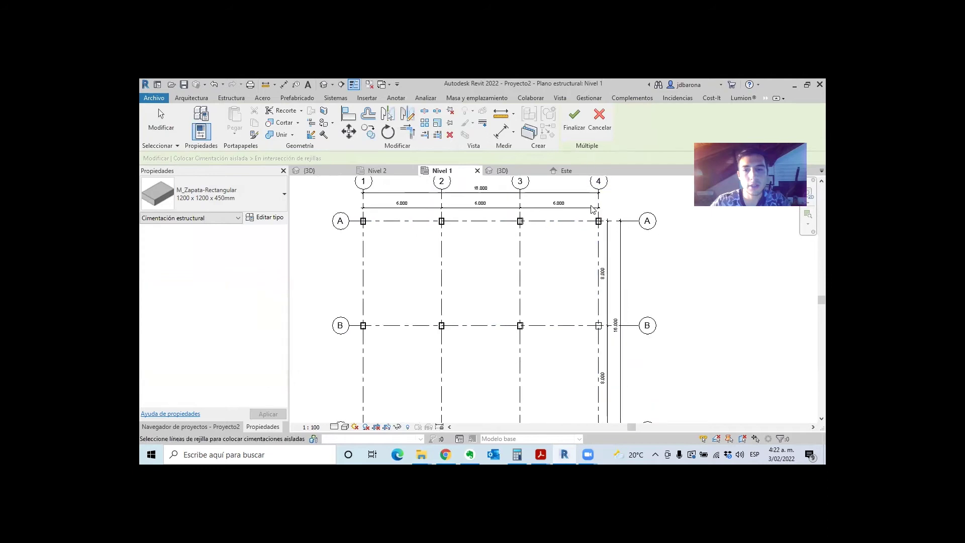
{"action": "scroll", "coordinate": [609, 305], "scroll_direction": "down", "scroll_amount": 1}
{"action": "left_click_drag", "start_coordinate": [583, 333], "coordinate": [439, 211]}
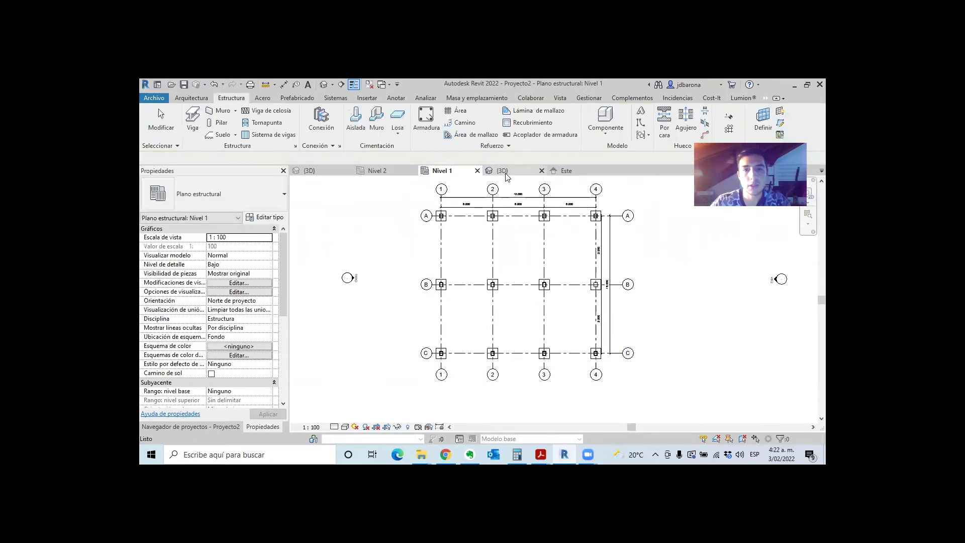
In the {3D} view, select all visible footings and change their Level to Pedestal.
{"action": "left_click", "coordinate": [508, 174]}
{"action": "scroll", "coordinate": [466, 297], "scroll_direction": "up", "scroll_amount": 2}
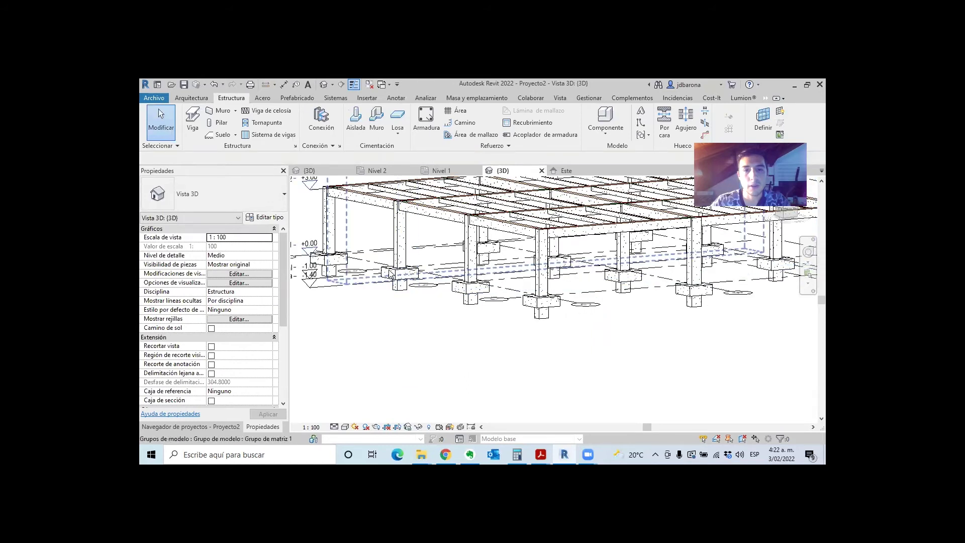
{"action": "right_click", "coordinate": [389, 274]}
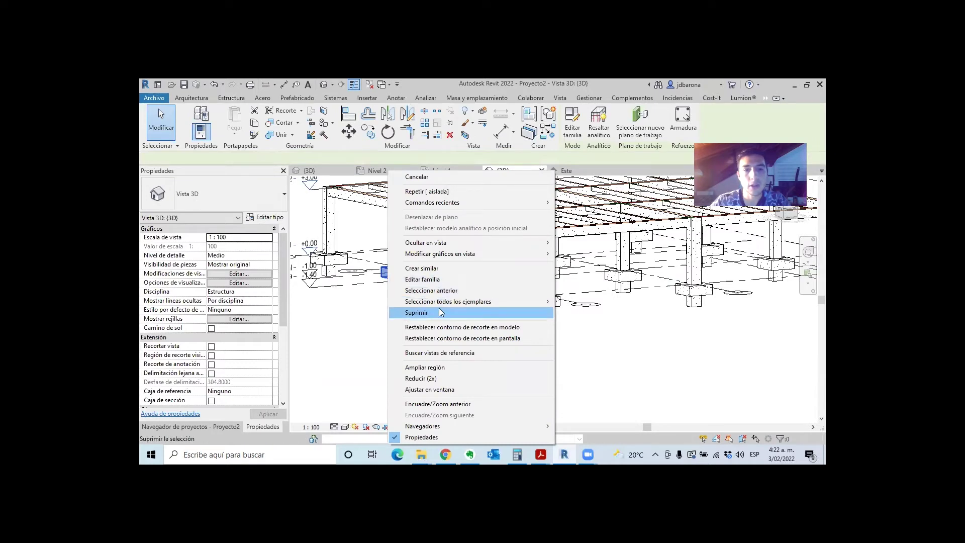
{"action": "left_click", "coordinate": [570, 303]}
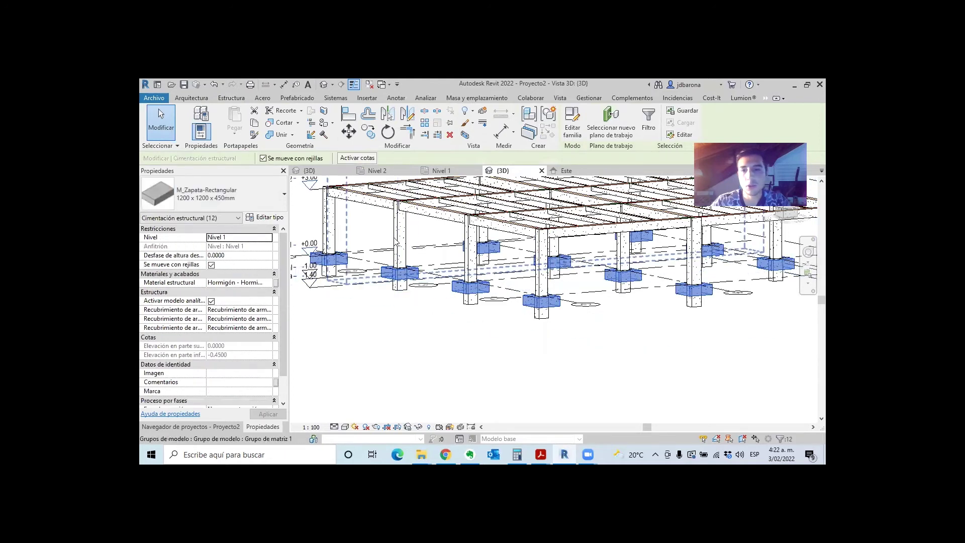
{"action": "scroll", "coordinate": [458, 269], "scroll_direction": "down", "scroll_amount": 3}
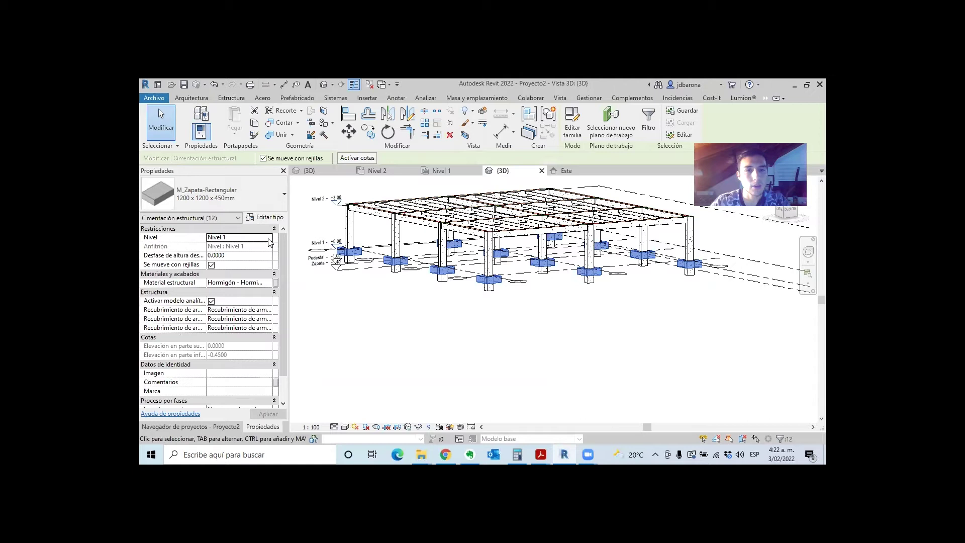
{"action": "left_click", "coordinate": [269, 241]}
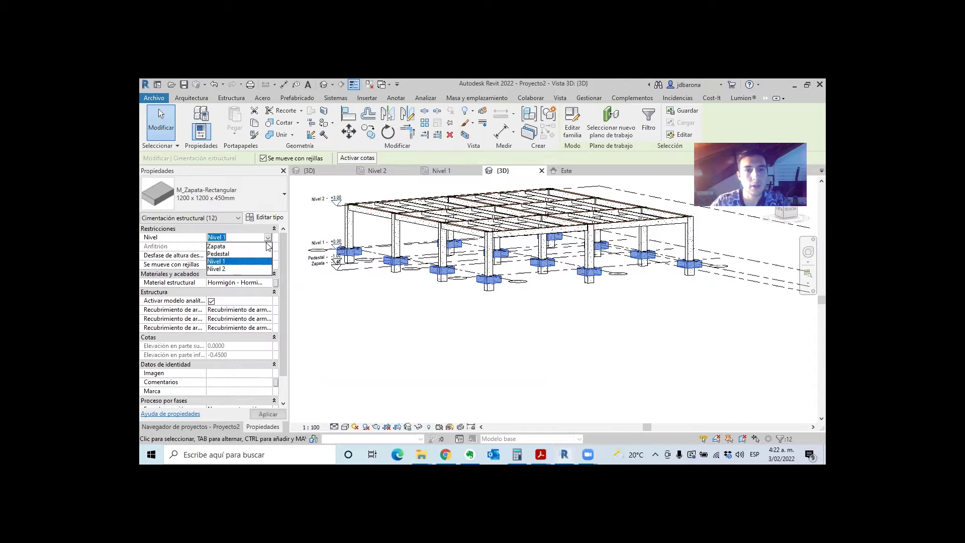
{"action": "left_click", "coordinate": [218, 253]}
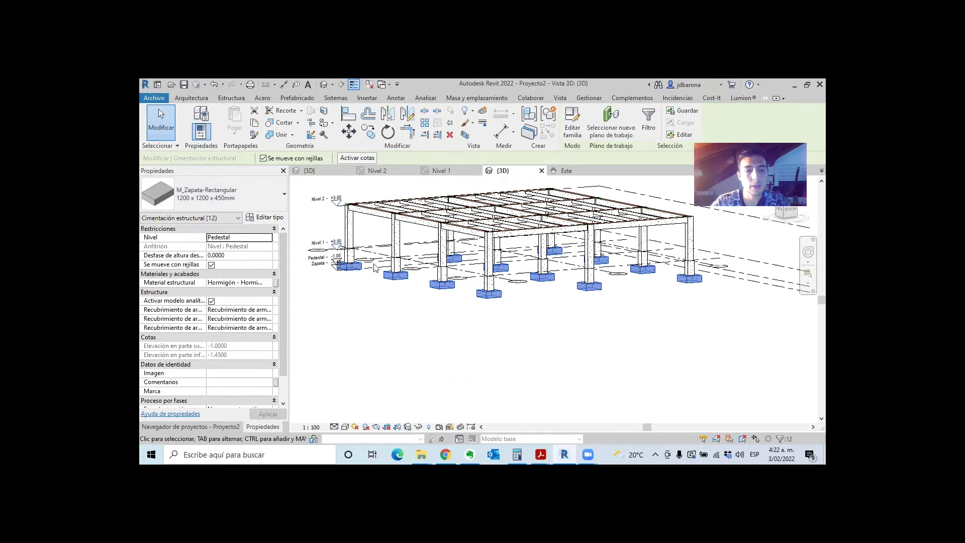
{"action": "mouse_move", "coordinate": [589, 288]}
{"action": "middle_mouse_down", "text": "shift"}
{"action": "mouse_move", "coordinate": [661, 311]}
{"action": "mouse_move", "coordinate": [594, 320]}
{"action": "mouse_move", "coordinate": [553, 304]}
{"action": "middle_mouse_up", "text": "shift"}
{"action": "scroll", "coordinate": [428, 242], "scroll_direction": "up", "scroll_amount": 3}
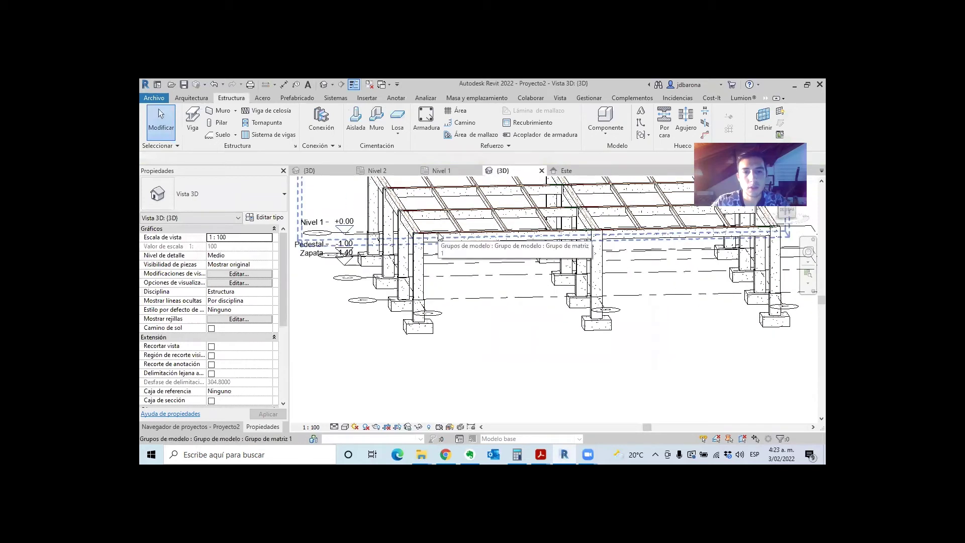
Select all Nivel 2 beams visible in the 3D view.
{"action": "right_click", "coordinate": [444, 244]}
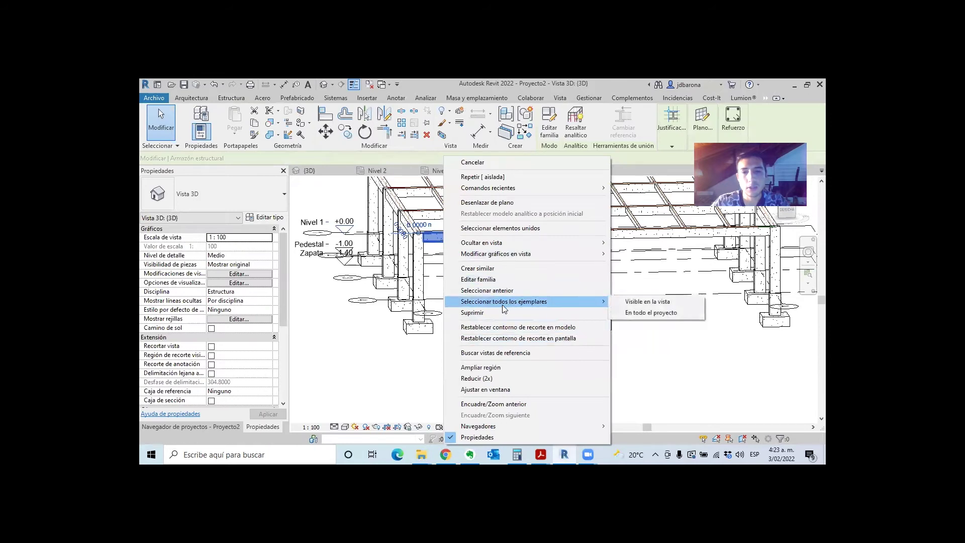
{"action": "scroll", "coordinate": [458, 315], "scroll_direction": "down", "scroll_amount": 3}
{"action": "scroll", "coordinate": [459, 315], "scroll_direction": "down", "scroll_amount": 2}
{"action": "middle_click_drag", "start_coordinate": [459, 315], "coordinate": [472, 285], "text": "shift"}
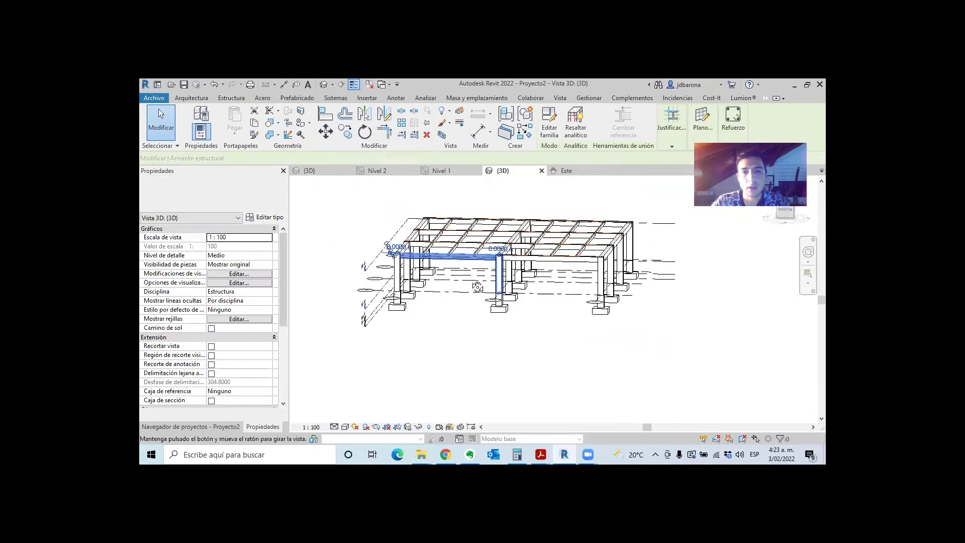
{"action": "left_click", "coordinate": [443, 261]}
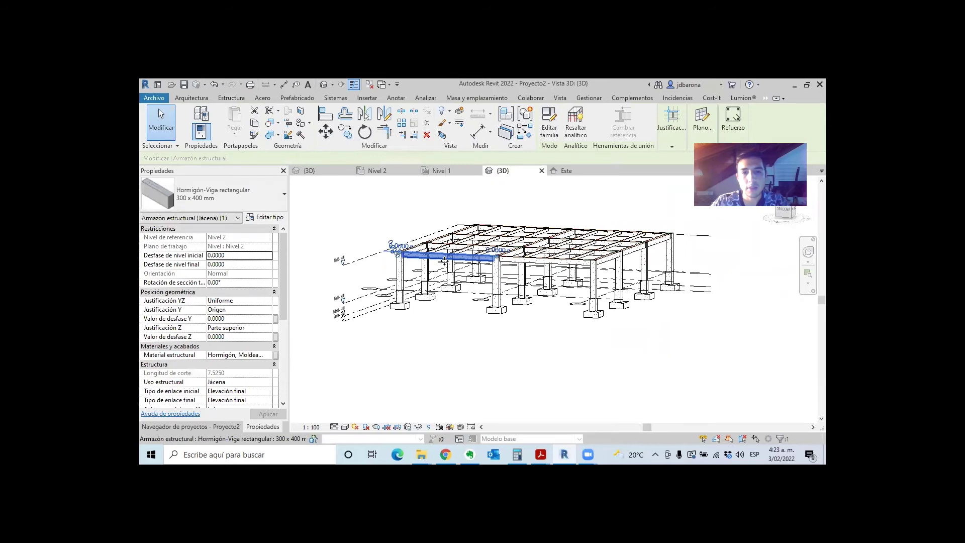
{"action": "scroll", "coordinate": [444, 262], "scroll_direction": "up", "scroll_amount": 2}
{"action": "right_click", "coordinate": [438, 262]}
{"action": "mouse_move", "coordinate": [496, 301]}
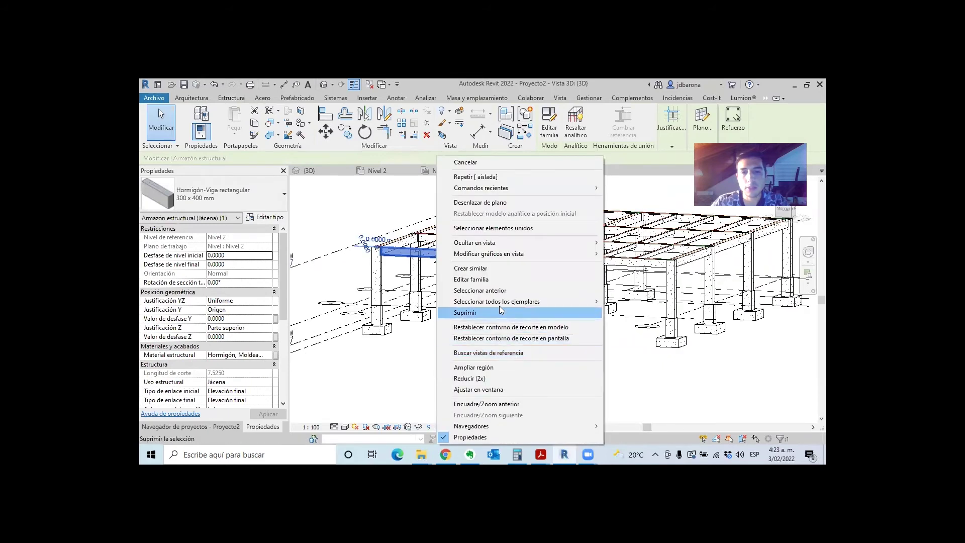
{"action": "left_click", "coordinate": [626, 305]}
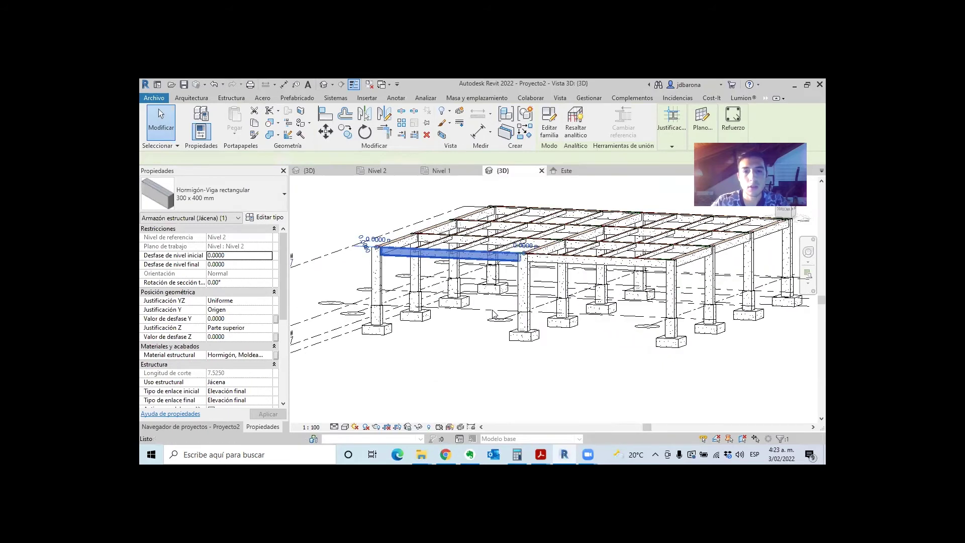
{"action": "mouse_move", "coordinate": [563, 327]}
{"action": "middle_mouse_down", "text": "shift"}
{"action": "mouse_move", "coordinate": [535, 348]}
{"action": "mouse_move", "coordinate": [506, 313]}
{"action": "middle_mouse_up", "text": "shift"}
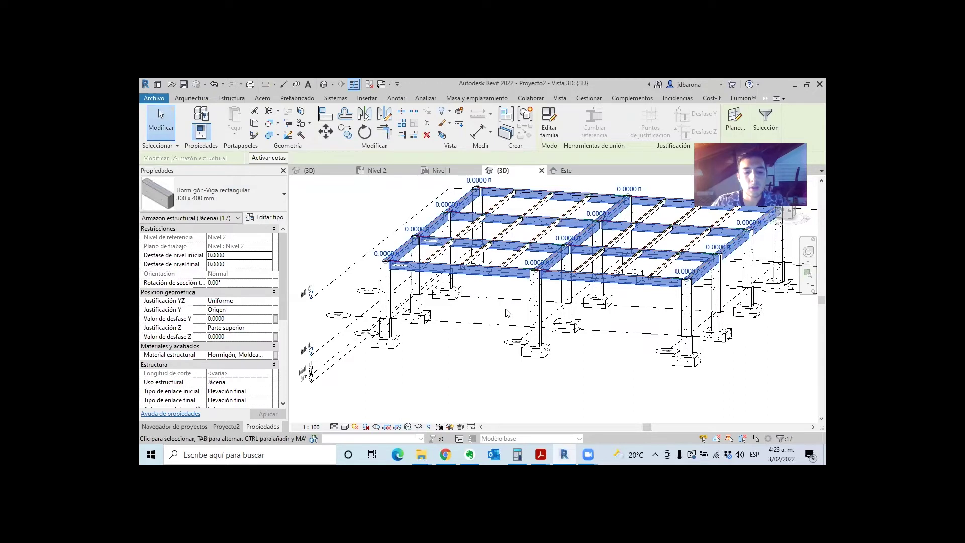
Copy the beams and paste them aligned to the Nivel 1 level.
{"action": "left_click", "coordinate": [255, 124]}
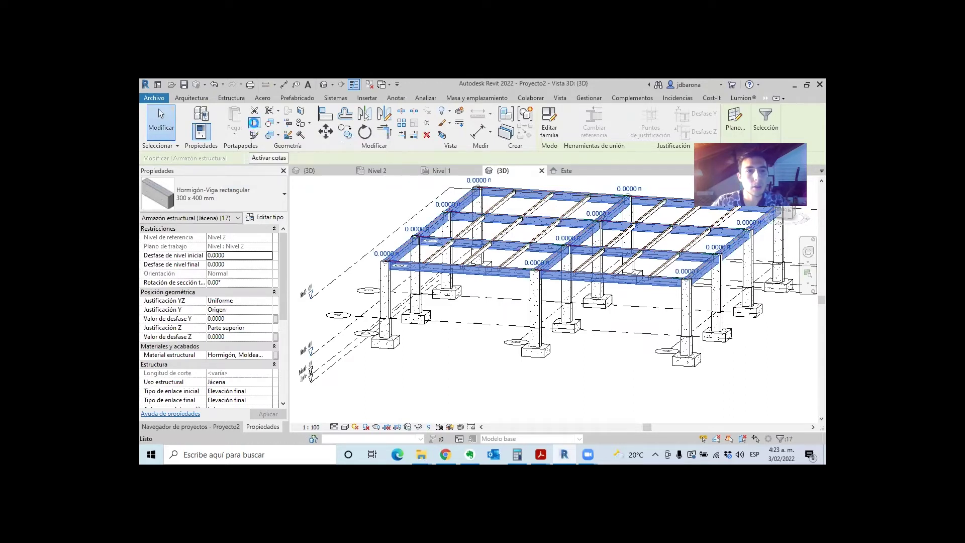
{"action": "left_click", "coordinate": [235, 133]}
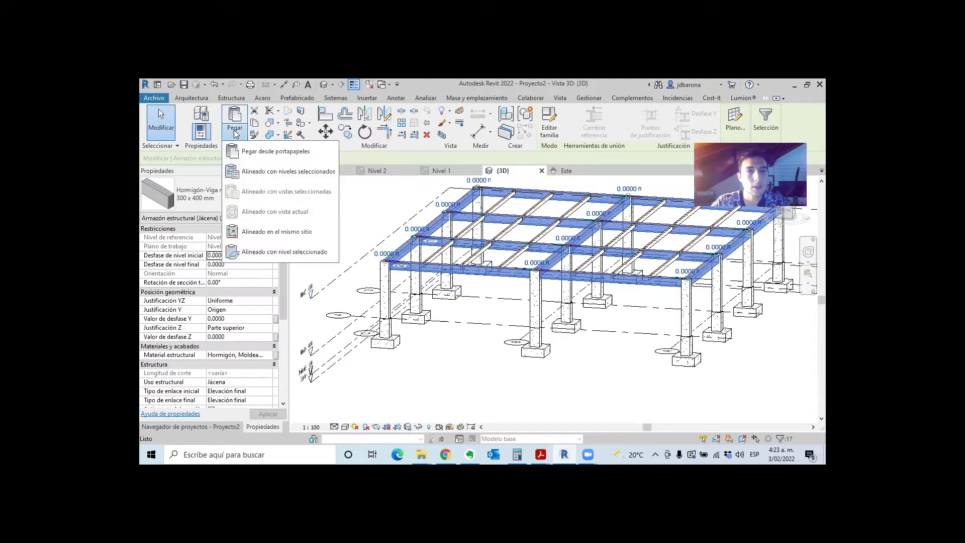
{"action": "left_click", "coordinate": [258, 170]}
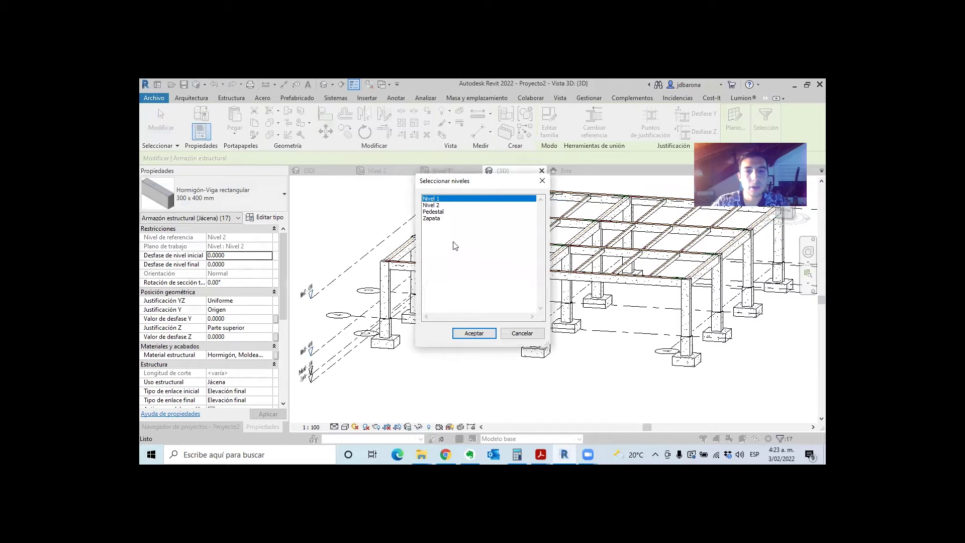
{"action": "left_click", "coordinate": [473, 333]}
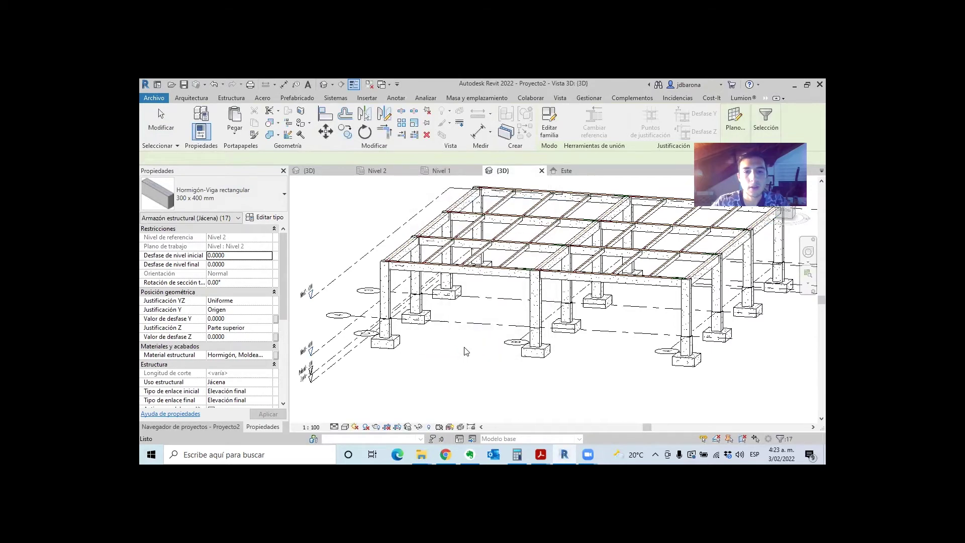
{"action": "mouse_move", "coordinate": [442, 319]}
{"action": "middle_mouse_down", "text": "shift"}
{"action": "mouse_move", "coordinate": [502, 299]}
{"action": "mouse_move", "coordinate": [382, 307]}
{"action": "middle_mouse_up", "text": "shift"}
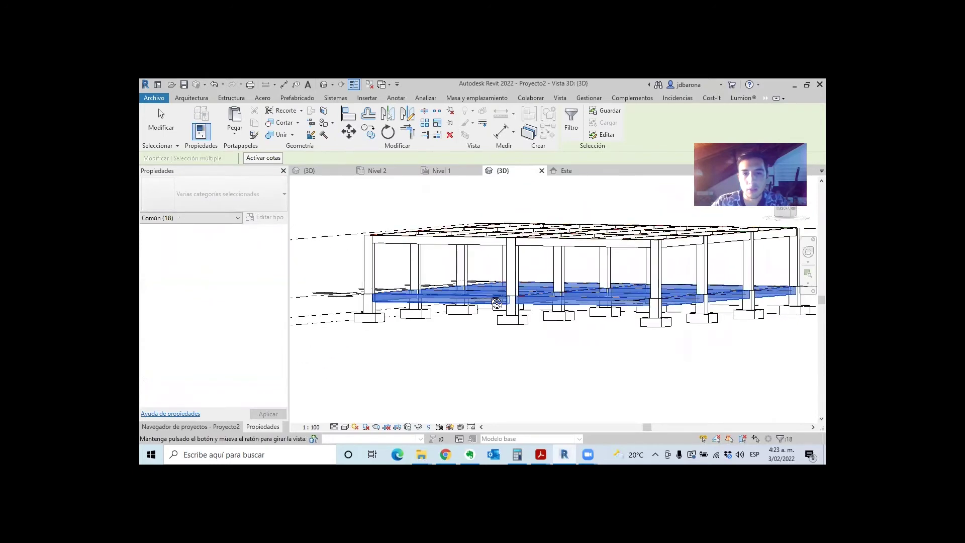
{"action": "scroll", "coordinate": [374, 312], "scroll_direction": "up", "scroll_amount": 3}
{"action": "key", "text": "Escape"}
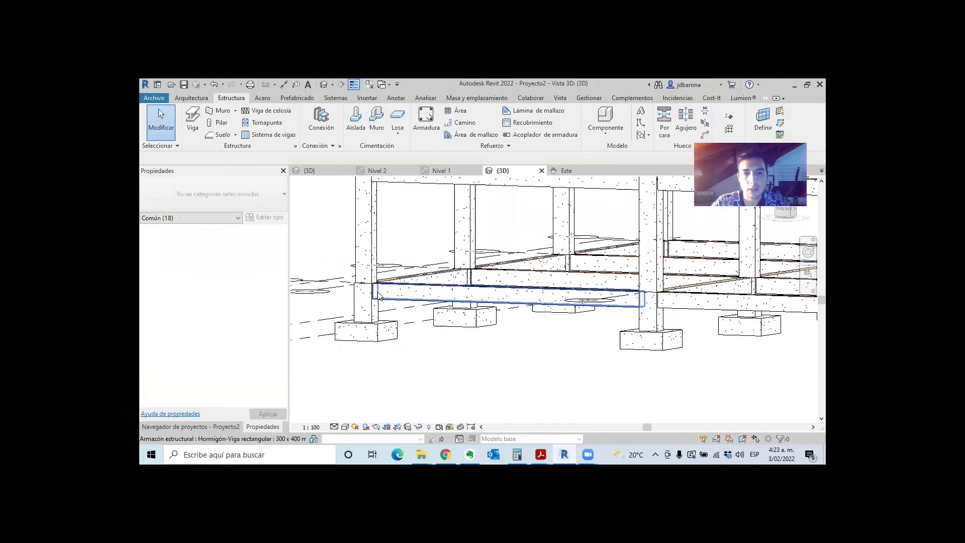
{"action": "scroll", "coordinate": [513, 309], "scroll_direction": "down", "scroll_amount": 3}
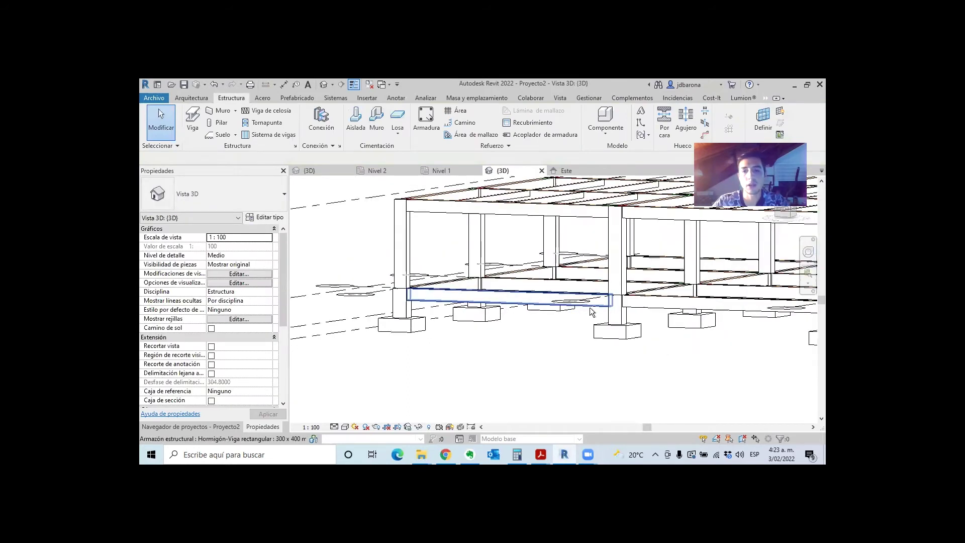
{"action": "mouse_move", "coordinate": [535, 321]}
{"action": "middle_mouse_down", "text": "shift"}
{"action": "mouse_move", "coordinate": [504, 342]}
{"action": "mouse_move", "coordinate": [412, 284]}
{"action": "middle_mouse_up", "text": "shift"}
{"action": "scroll", "coordinate": [412, 284], "scroll_direction": "down", "scroll_amount": 1}
{"action": "scroll", "coordinate": [412, 284], "scroll_direction": "down", "scroll_amount": 1}
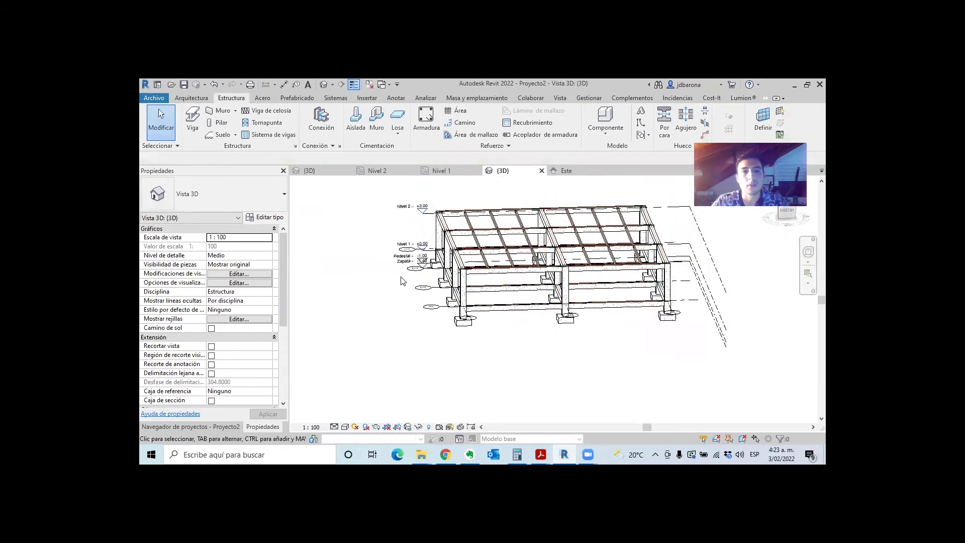
{"action": "mouse_move", "coordinate": [385, 276]}
{"action": "middle_mouse_down", "text": "shift"}
{"action": "mouse_move", "coordinate": [339, 282]}
{"action": "mouse_move", "coordinate": [521, 338]}
{"action": "middle_mouse_up", "text": "shift"}
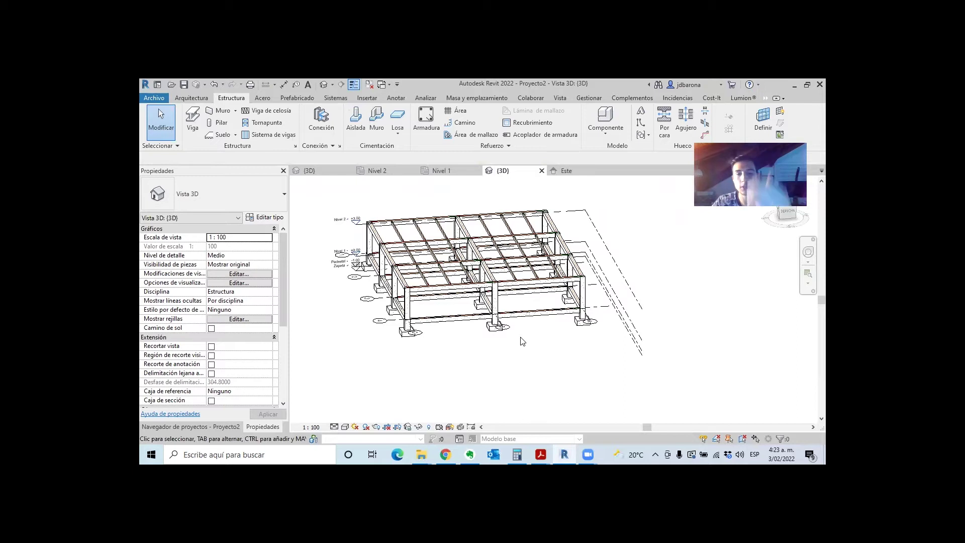
{"action": "scroll", "coordinate": [541, 302], "scroll_direction": "up", "scroll_amount": 2}
Orbit the 3D frame, then switch to the Nivel 2 structural plan.
{"action": "mouse_move", "coordinate": [541, 302]}
{"action": "middle_mouse_down", "text": "shift"}
{"action": "mouse_move", "coordinate": [624, 278]}
{"action": "mouse_move", "coordinate": [646, 283]}
{"action": "mouse_move", "coordinate": [558, 300]}
{"action": "middle_mouse_up", "text": "shift"}
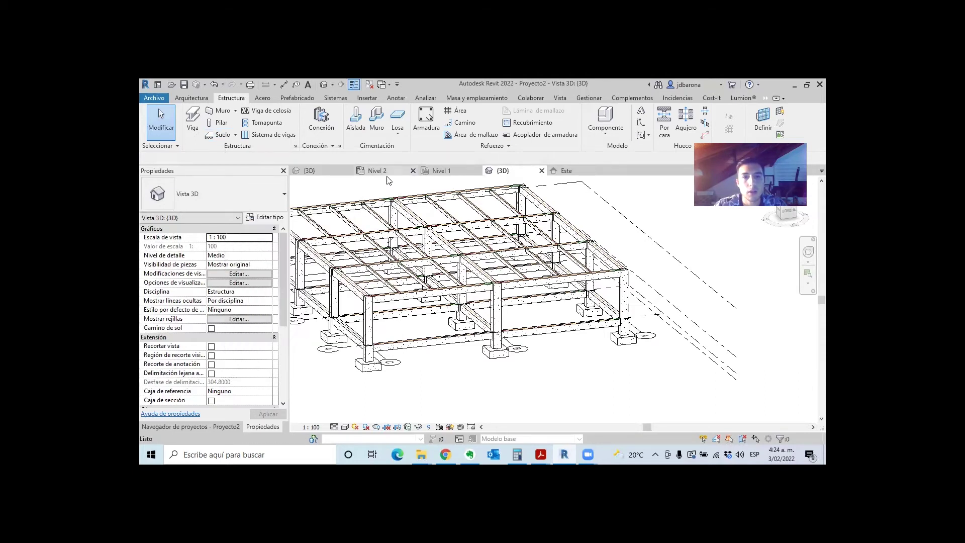
{"action": "left_click", "coordinate": [389, 171]}
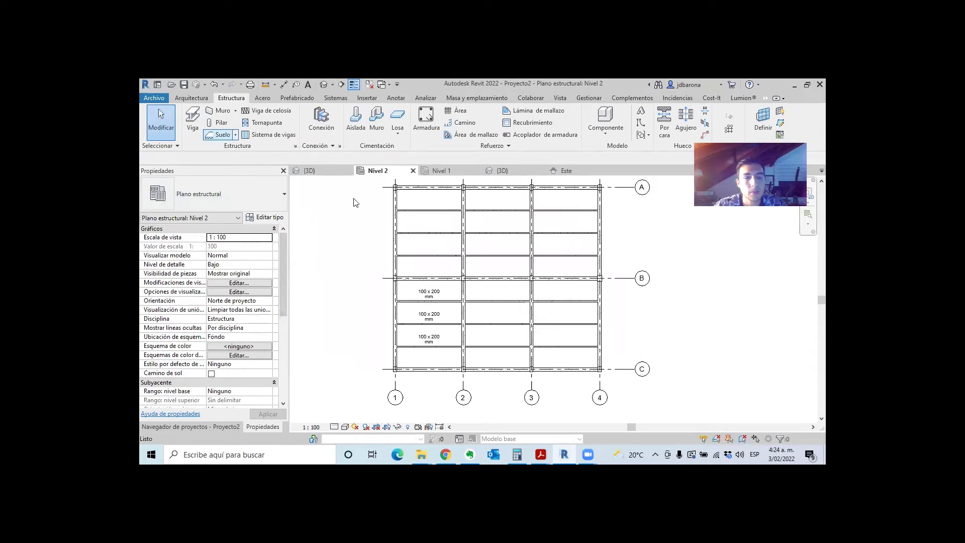
Sketch a rectangular structural floor boundary (SB) from grid C/1 to A/4.
{"action": "key", "text": "s"}
{"action": "key", "text": "b"}
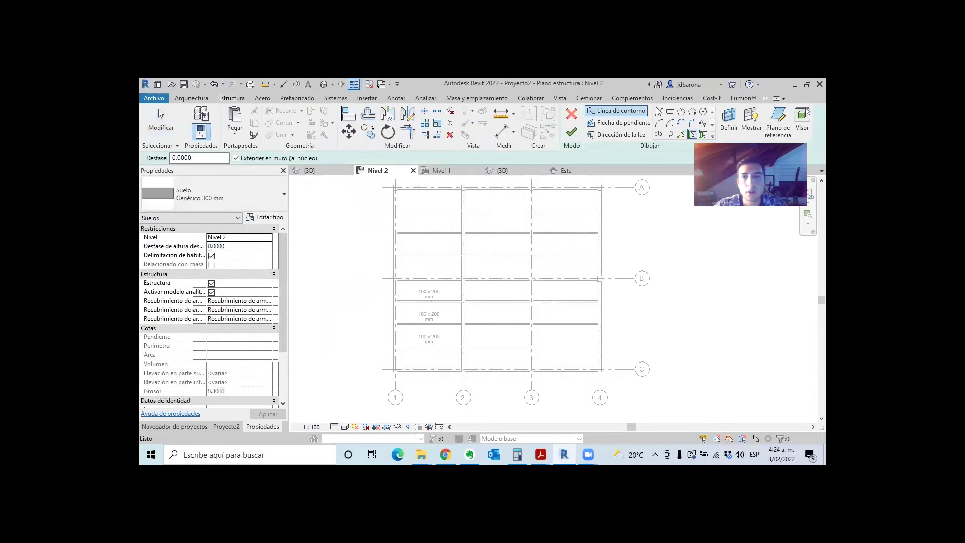
{"action": "left_click", "coordinate": [670, 112]}
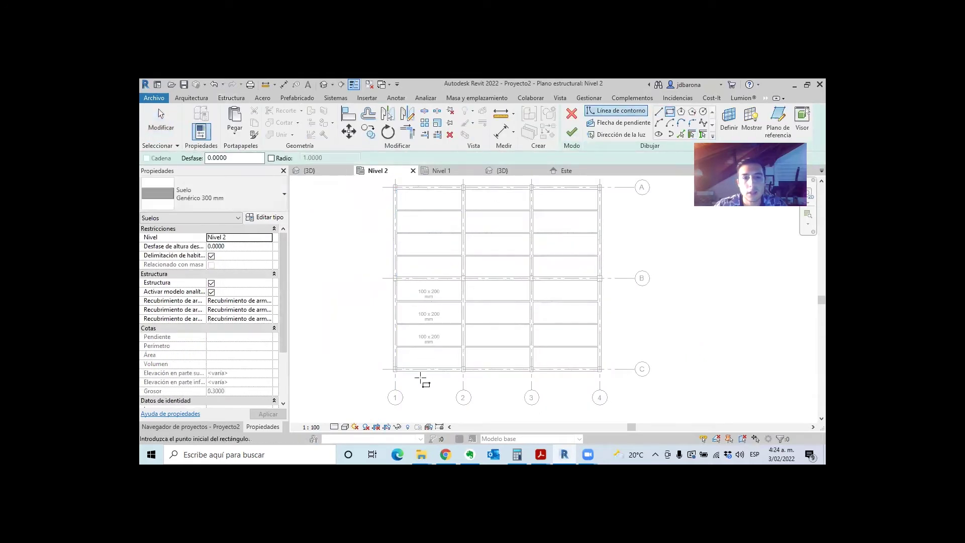
{"action": "scroll", "coordinate": [395, 372], "scroll_direction": "up", "scroll_amount": 1}
{"action": "scroll", "coordinate": [396, 372], "scroll_direction": "up", "scroll_amount": 2}
{"action": "scroll", "coordinate": [402, 349], "scroll_direction": "up", "scroll_amount": 2}
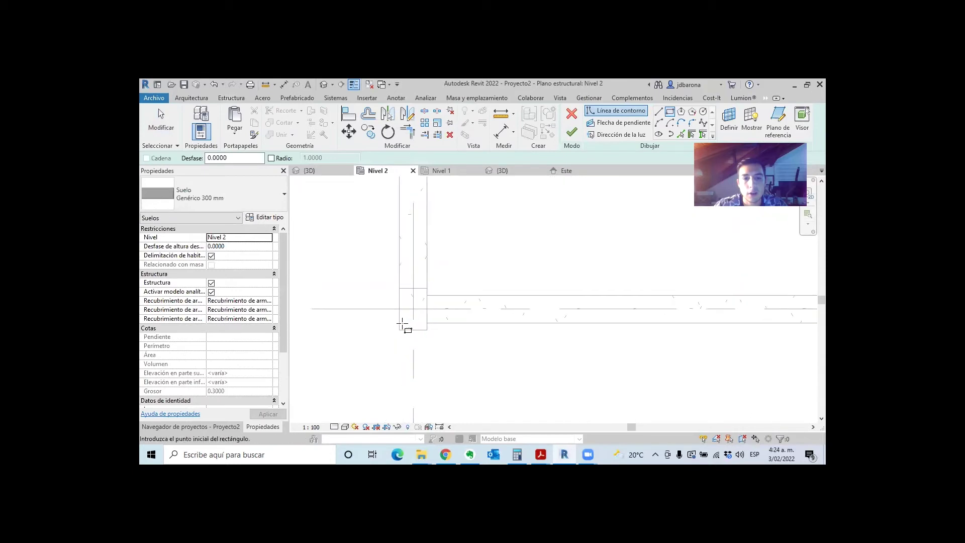
{"action": "left_click", "coordinate": [376, 355]}
{"action": "scroll", "coordinate": [376, 352], "scroll_direction": "down", "scroll_amount": 2}
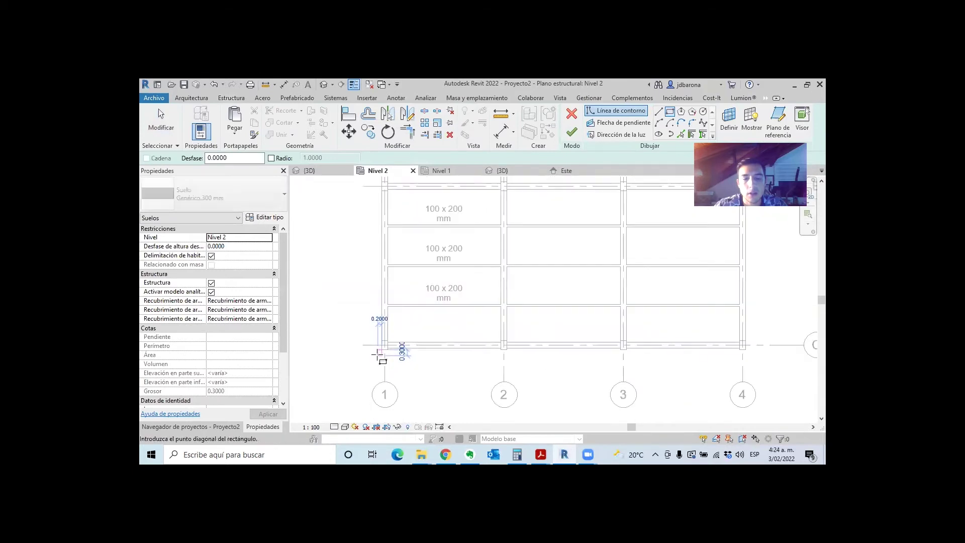
{"action": "scroll", "coordinate": [377, 345], "scroll_direction": "down", "scroll_amount": 2}
{"action": "scroll", "coordinate": [500, 249], "scroll_direction": "up", "scroll_amount": 3}
{"action": "scroll", "coordinate": [502, 248], "scroll_direction": "up", "scroll_amount": 2}
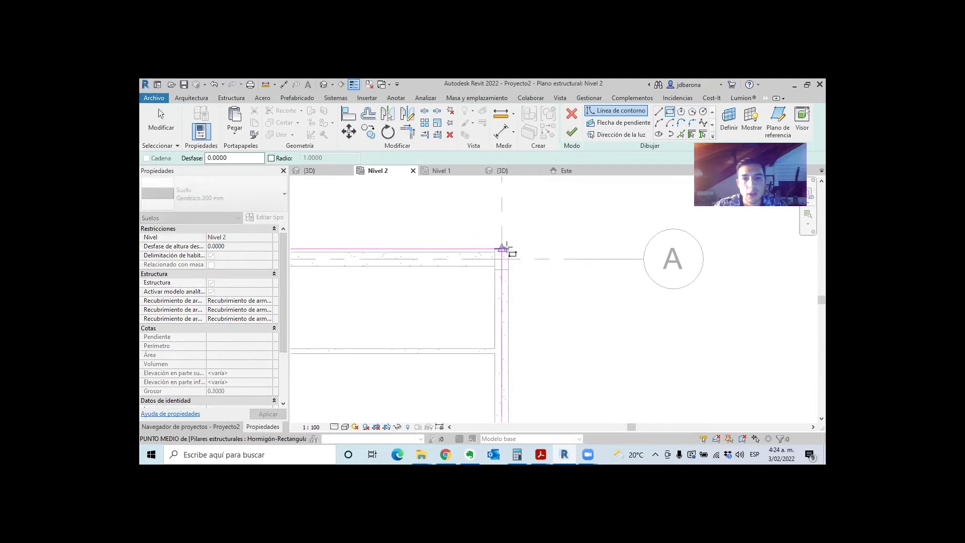
{"action": "scroll", "coordinate": [508, 247], "scroll_direction": "up", "scroll_amount": 2}
{"action": "left_click", "coordinate": [511, 249]}
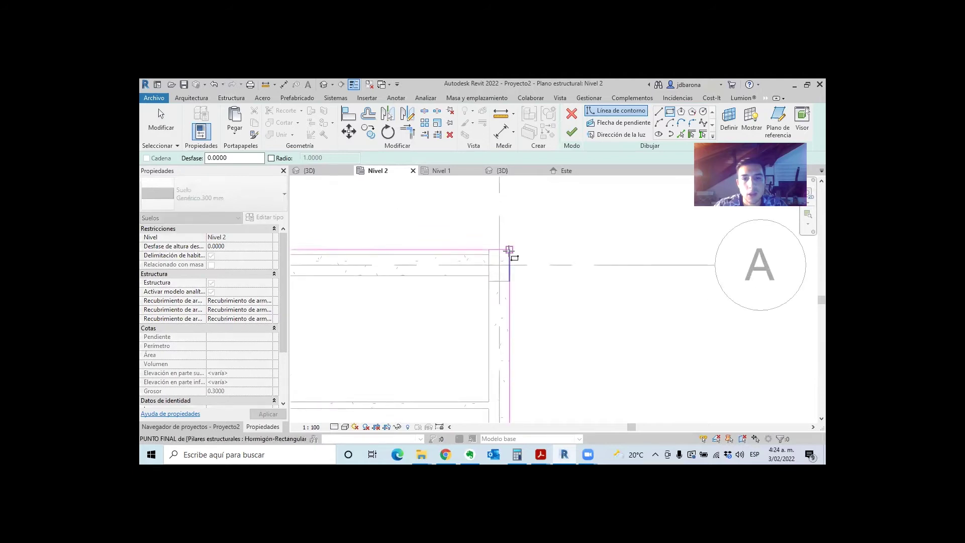
{"action": "scroll", "coordinate": [509, 244], "scroll_direction": "down", "scroll_amount": 2}
{"action": "scroll", "coordinate": [507, 232], "scroll_direction": "down", "scroll_amount": 1}
{"action": "key", "text": "Escape"}
{"action": "key", "text": "Escape"}
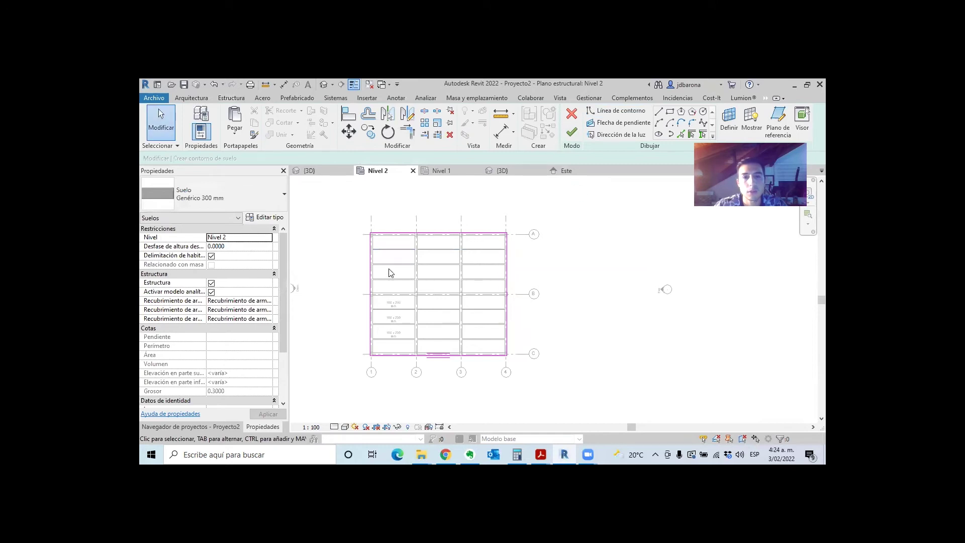
Set the floor type to Hormigón in situ 225 mm and accept the overlap warning.
{"action": "left_click", "coordinate": [209, 204]}
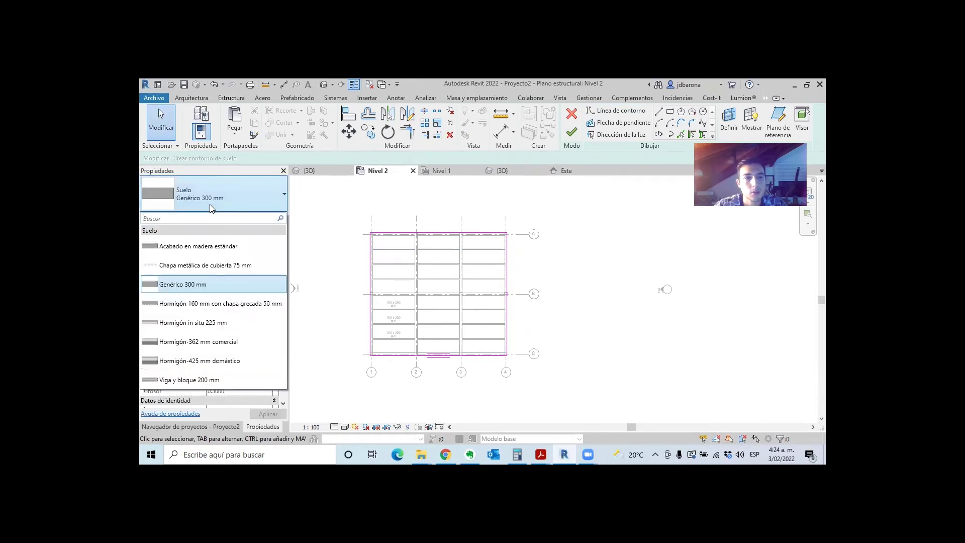
{"action": "left_click", "coordinate": [203, 324]}
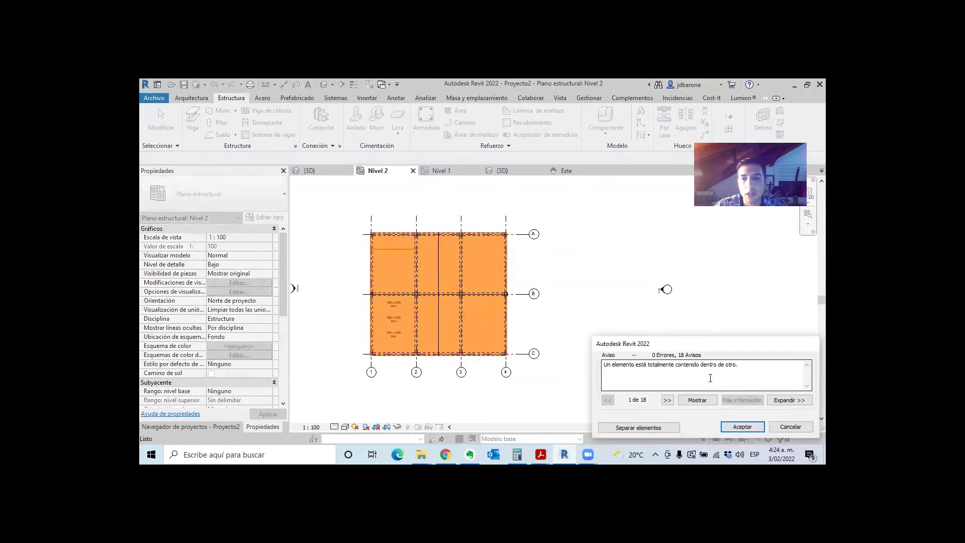
{"action": "left_click", "coordinate": [742, 426]}
{"action": "left_click", "coordinate": [447, 313]}
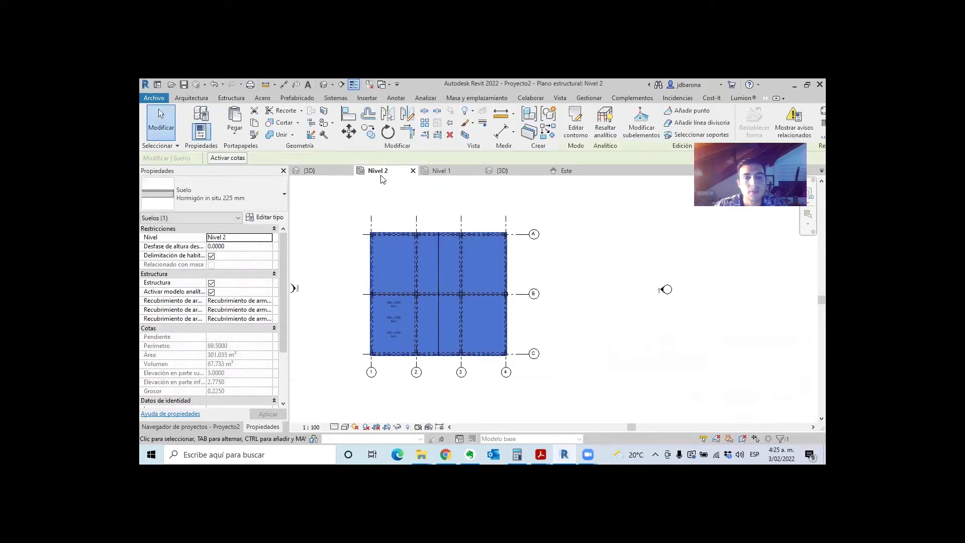
Switch to the Curso Revit 2022 {3D} view and cancel the save reminder.
{"action": "left_click", "coordinate": [327, 174]}
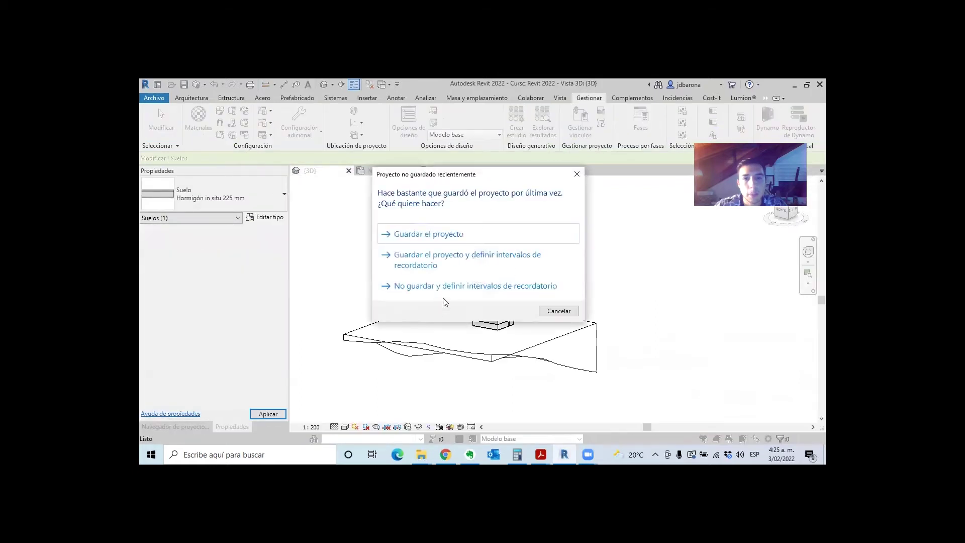
{"action": "left_click", "coordinate": [556, 311]}
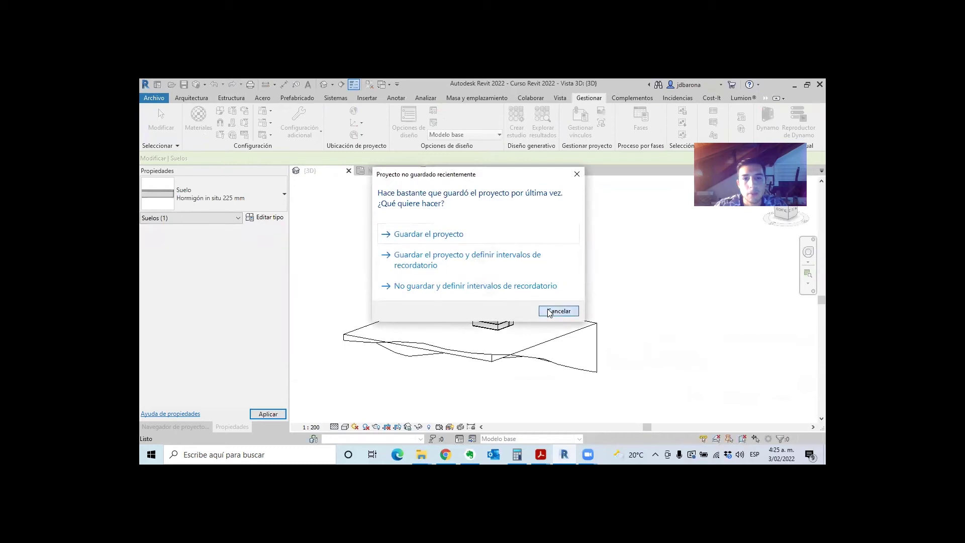
Back in the 3D view, select the 225 mm concrete slab at Nivel 2 and inspect it closer.
{"action": "left_click", "coordinate": [510, 169]}
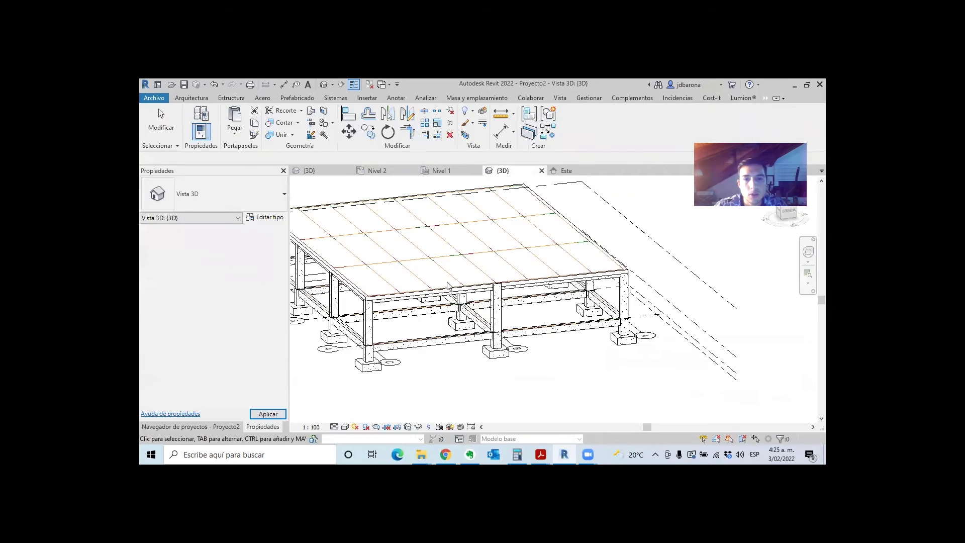
{"action": "scroll", "coordinate": [373, 297], "scroll_direction": "up", "scroll_amount": 3}
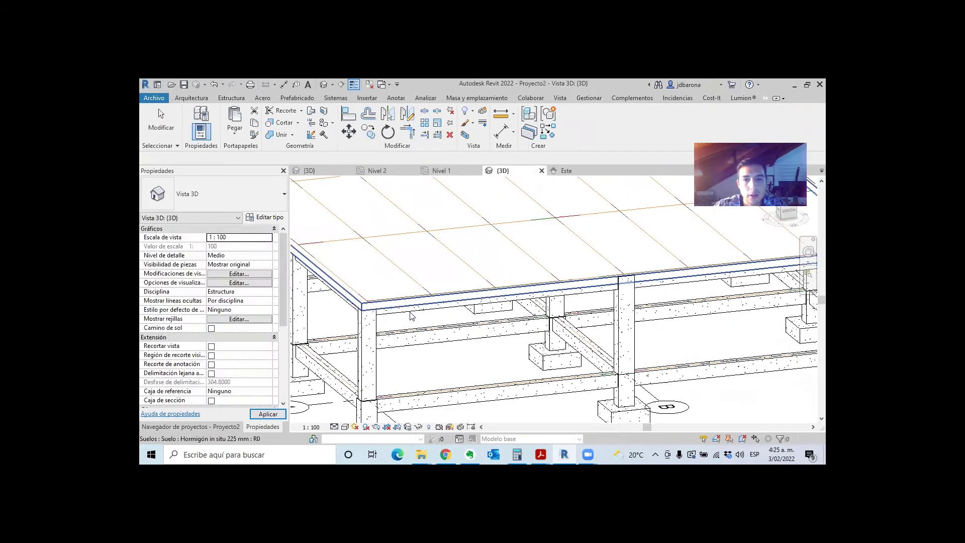
{"action": "left_click", "coordinate": [474, 276]}
{"action": "scroll", "coordinate": [474, 276], "scroll_direction": "down", "scroll_amount": 2}
{"action": "scroll", "coordinate": [483, 278], "scroll_direction": "down", "scroll_amount": 2}
{"action": "scroll", "coordinate": [491, 280], "scroll_direction": "down", "scroll_amount": 2}
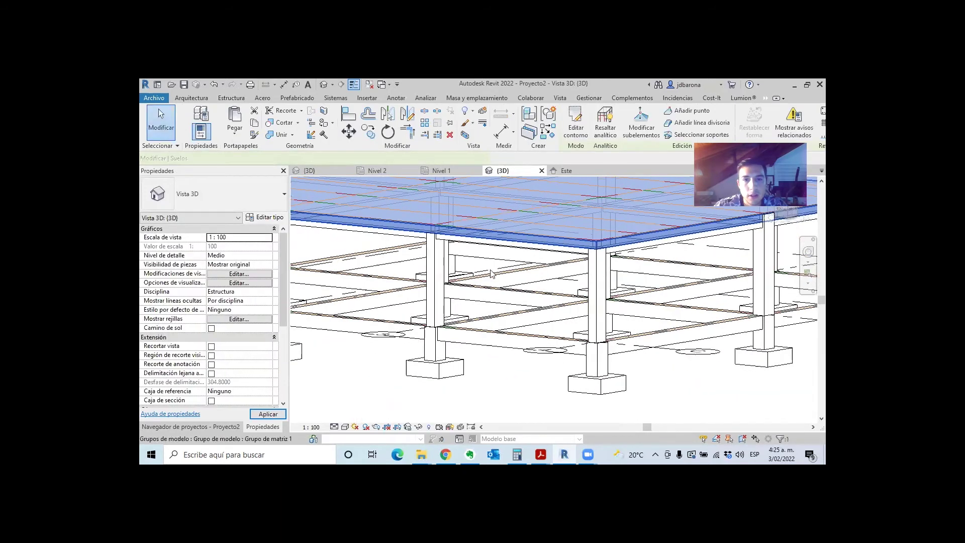
{"action": "scroll", "coordinate": [310, 224], "scroll_direction": "up", "scroll_amount": 1}
{"action": "scroll", "coordinate": [352, 231], "scroll_direction": "down", "scroll_amount": 3}
{"action": "scroll", "coordinate": [402, 238], "scroll_direction": "down", "scroll_amount": 1}
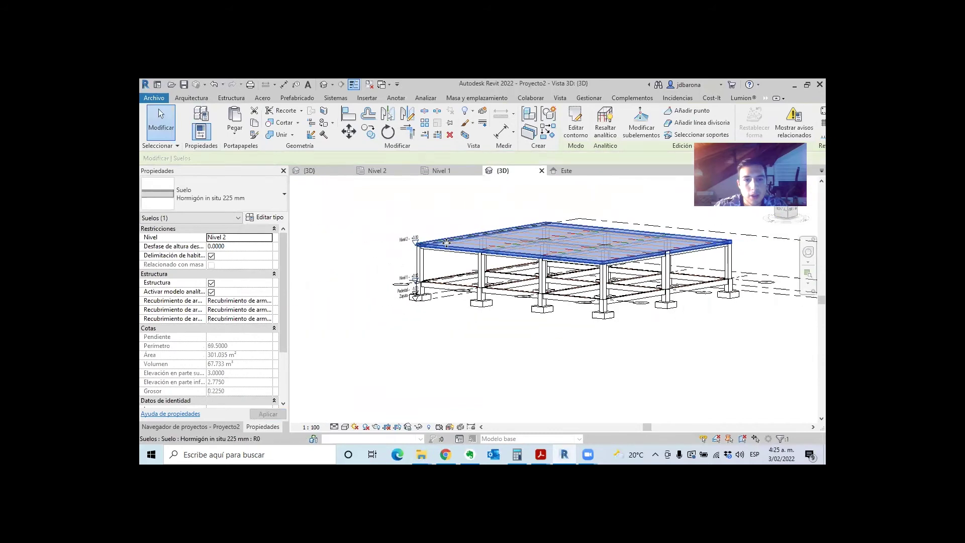
{"action": "scroll", "coordinate": [438, 243], "scroll_direction": "up", "scroll_amount": 4}
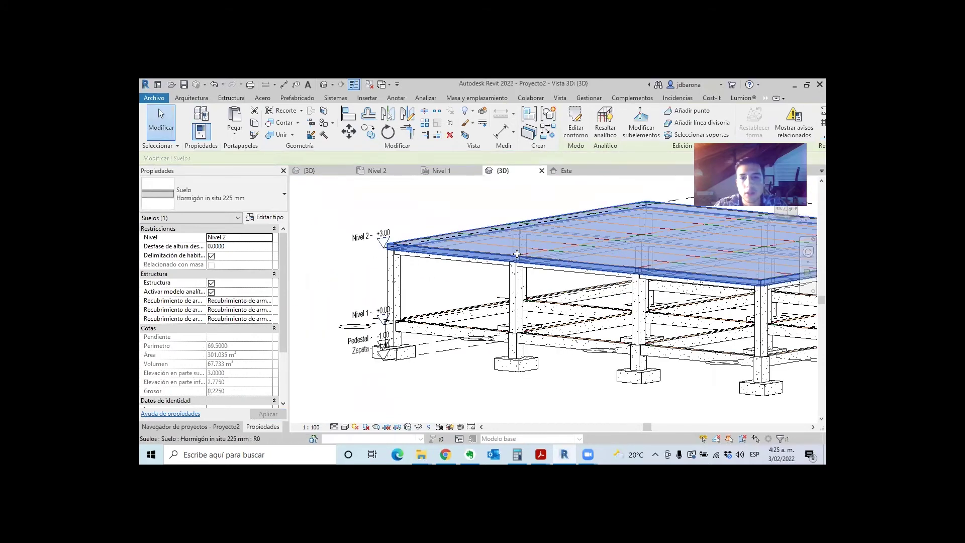
{"action": "middle_click_drag", "start_coordinate": [474, 230], "coordinate": [551, 248], "text": "shift"}
{"action": "scroll", "coordinate": [552, 248], "scroll_direction": "up", "scroll_amount": 1}
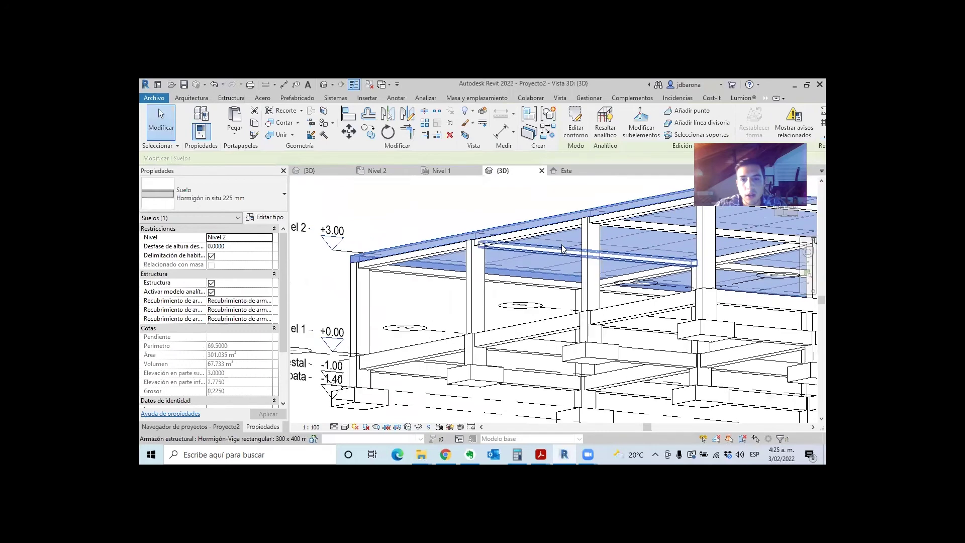
{"action": "scroll", "coordinate": [552, 248], "scroll_direction": "up", "scroll_amount": 1}
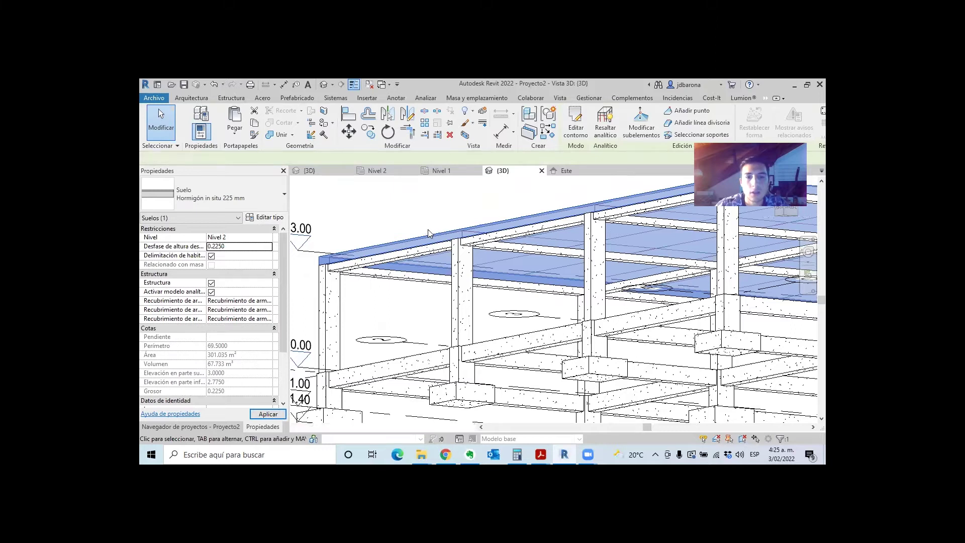
Select the 100 x 200 mm concrete joist and orbit and zoom around it.
{"action": "left_click", "coordinate": [538, 240]}
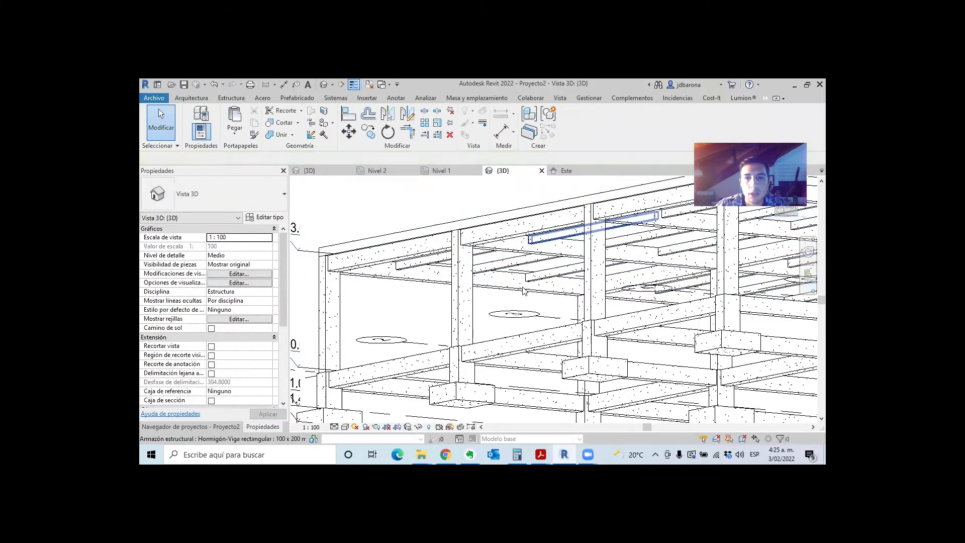
{"action": "mouse_move", "coordinate": [523, 289]}
{"action": "middle_mouse_down", "text": "shift"}
{"action": "mouse_move", "coordinate": [502, 278]}
{"action": "mouse_move", "coordinate": [591, 291]}
{"action": "middle_mouse_up", "text": "shift"}
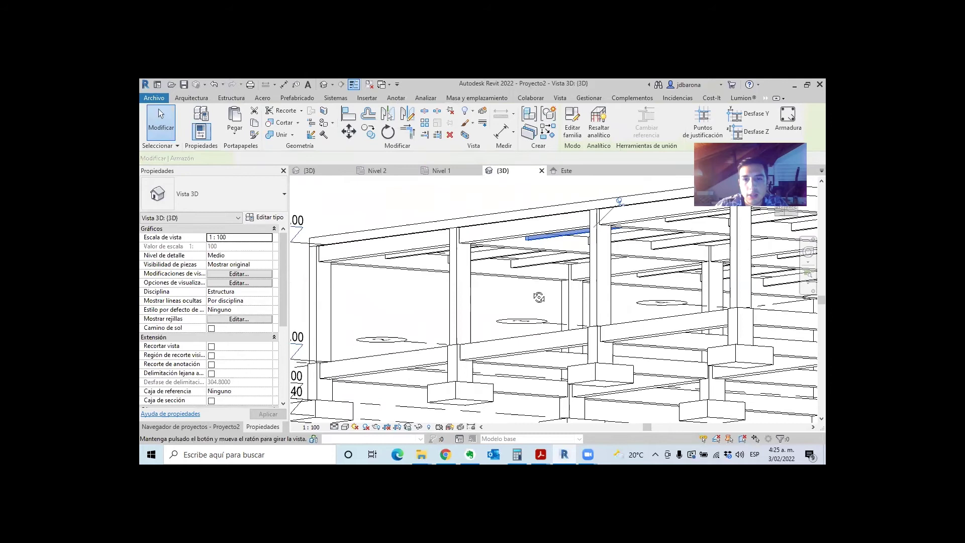
{"action": "scroll", "coordinate": [587, 289], "scroll_direction": "down", "scroll_amount": 2}
{"action": "scroll", "coordinate": [577, 281], "scroll_direction": "down", "scroll_amount": 1}
{"action": "scroll", "coordinate": [502, 295], "scroll_direction": "down", "scroll_amount": 2}
{"action": "scroll", "coordinate": [526, 294], "scroll_direction": "down", "scroll_amount": 2}
{"action": "middle_click_drag", "start_coordinate": [527, 294], "coordinate": [523, 287], "text": "shift"}
{"action": "scroll", "coordinate": [528, 285], "scroll_direction": "up", "scroll_amount": 2}
{"action": "scroll", "coordinate": [535, 284], "scroll_direction": "up", "scroll_amount": 2}
{"action": "scroll", "coordinate": [543, 283], "scroll_direction": "up", "scroll_amount": 1}
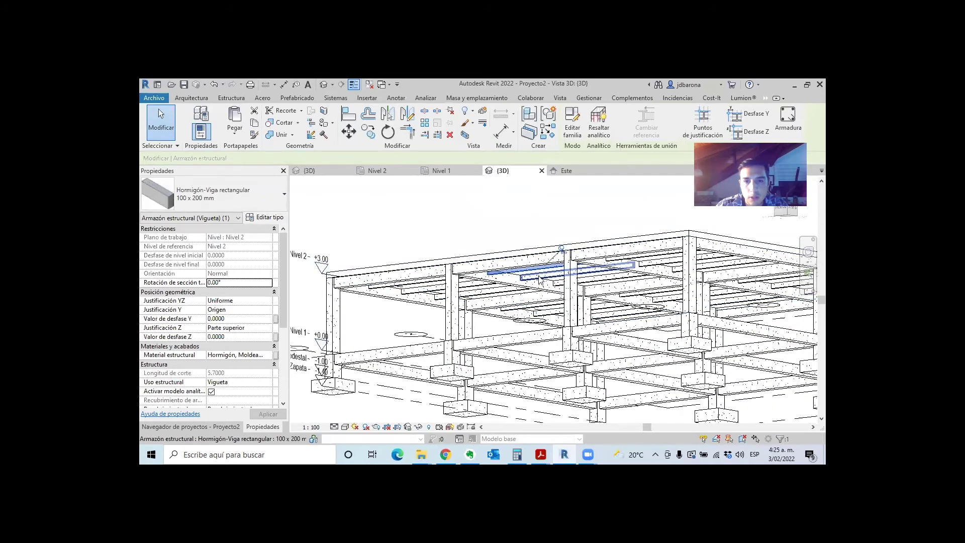
Clear the joist selection, reorient the frame, and switch to the Nivel 1 structural plan.
{"action": "key", "text": "Escape"}
{"action": "mouse_move", "coordinate": [539, 277]}
{"action": "middle_mouse_down", "text": "shift"}
{"action": "mouse_move", "coordinate": [515, 270]}
{"action": "mouse_move", "coordinate": [508, 281]}
{"action": "mouse_move", "coordinate": [563, 261]}
{"action": "middle_mouse_up", "text": "shift"}
{"action": "scroll", "coordinate": [508, 281], "scroll_direction": "down", "scroll_amount": 3}
{"action": "scroll", "coordinate": [508, 306], "scroll_direction": "down", "scroll_amount": 1}
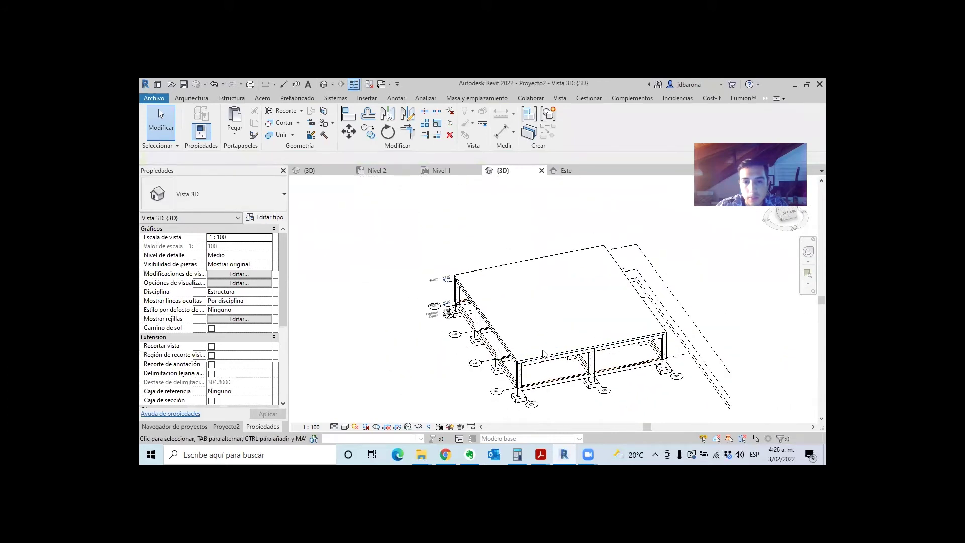
{"action": "mouse_move", "coordinate": [542, 353]}
{"action": "middle_mouse_down", "text": "shift"}
{"action": "mouse_move", "coordinate": [570, 357]}
{"action": "mouse_move", "coordinate": [501, 312]}
{"action": "middle_mouse_up", "text": "shift"}
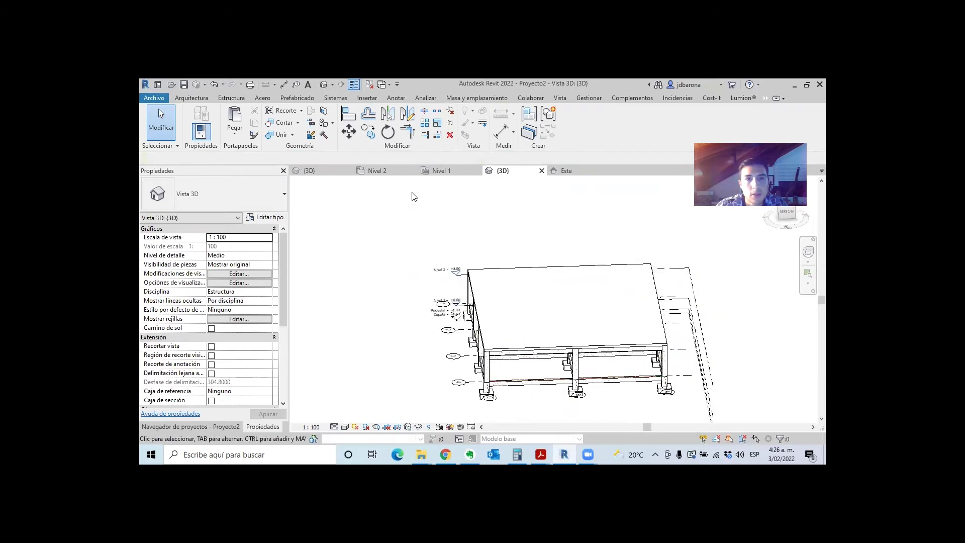
{"action": "left_click", "coordinate": [443, 170]}
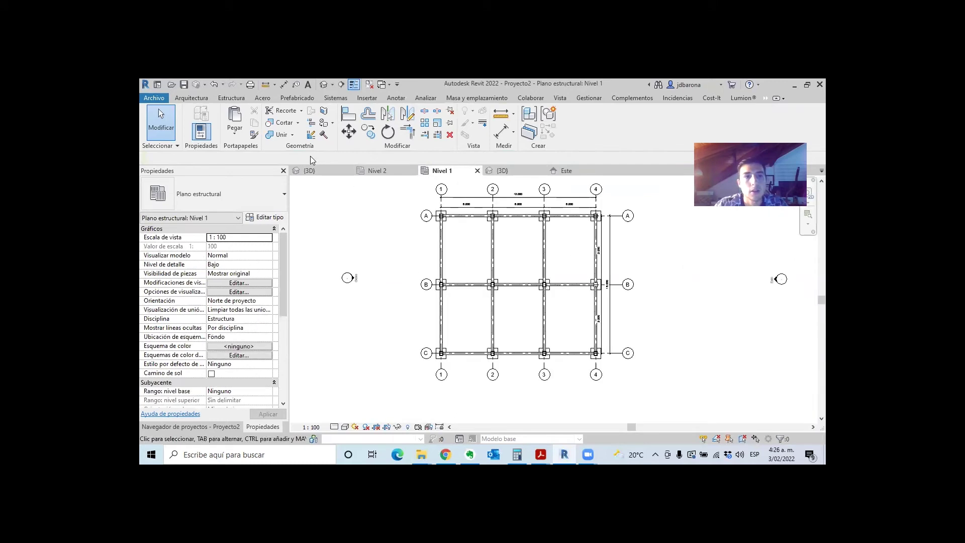
Start a Tornapunta brace with Final set to Nivel 2 and type HE100A, then bring up Cargar familia.
{"action": "left_click", "coordinate": [231, 98]}
{"action": "left_click", "coordinate": [256, 124]}
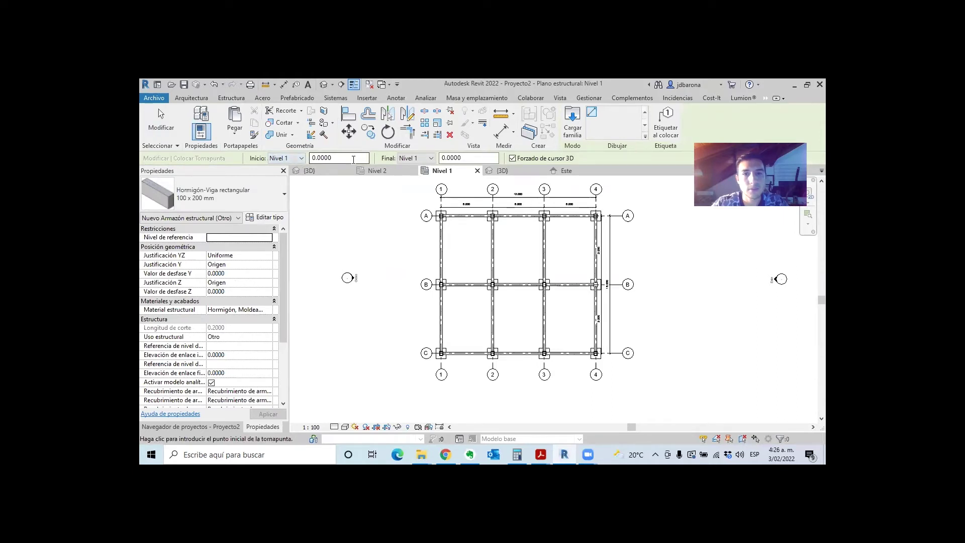
{"action": "left_click", "coordinate": [430, 160]}
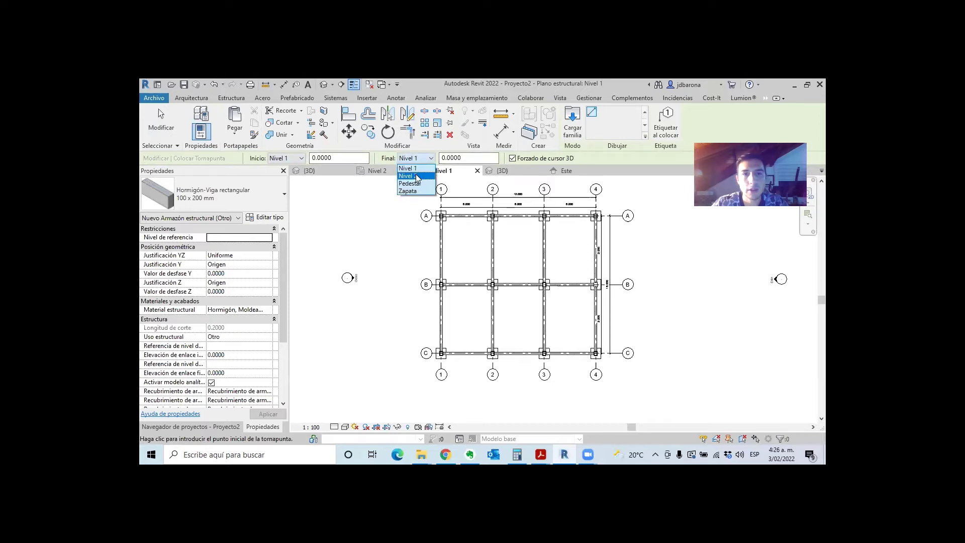
{"action": "left_click", "coordinate": [416, 176]}
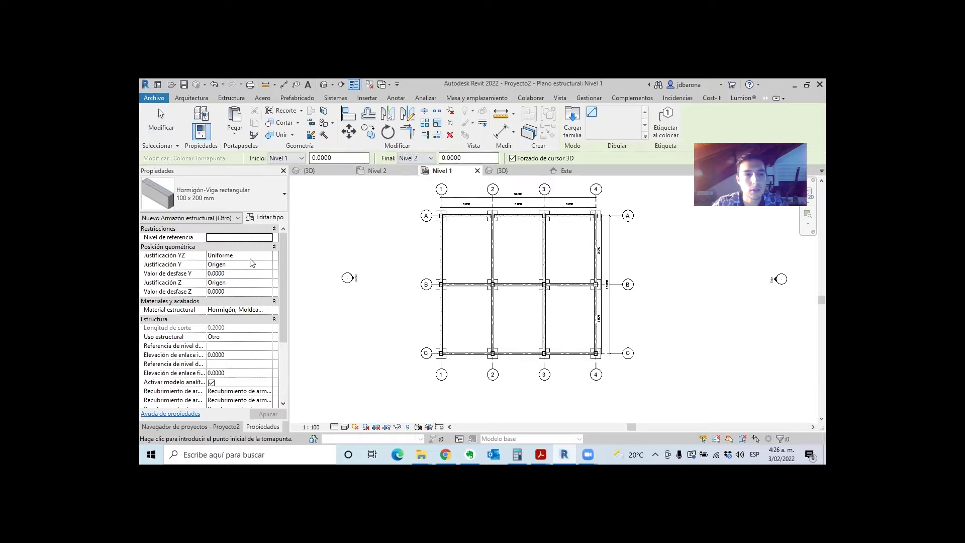
{"action": "left_click", "coordinate": [240, 197]}
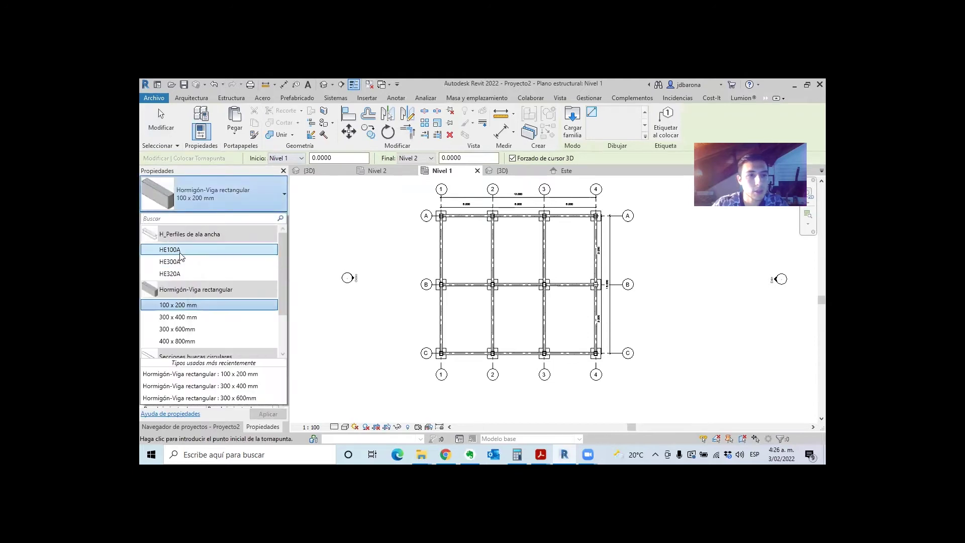
{"action": "left_click", "coordinate": [274, 250]}
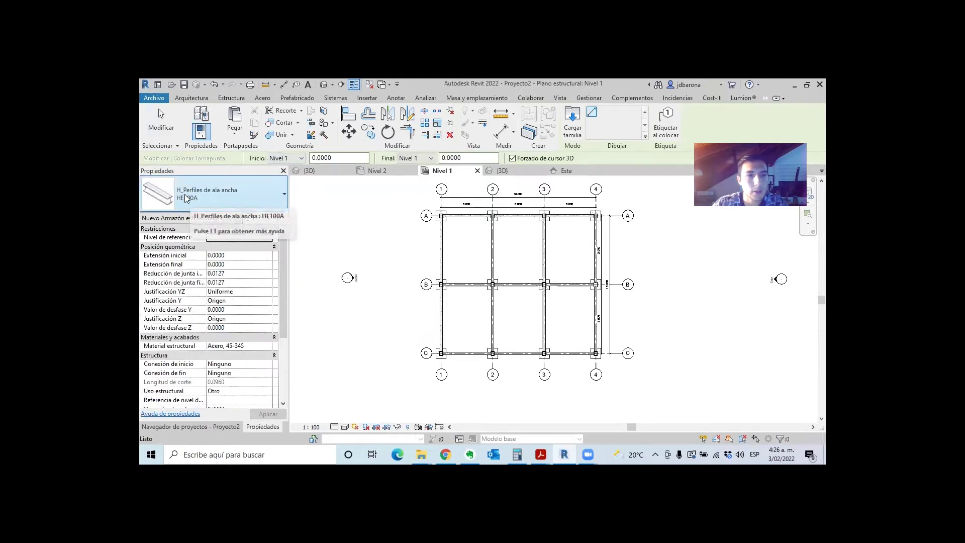
{"action": "left_click", "coordinate": [240, 193]}
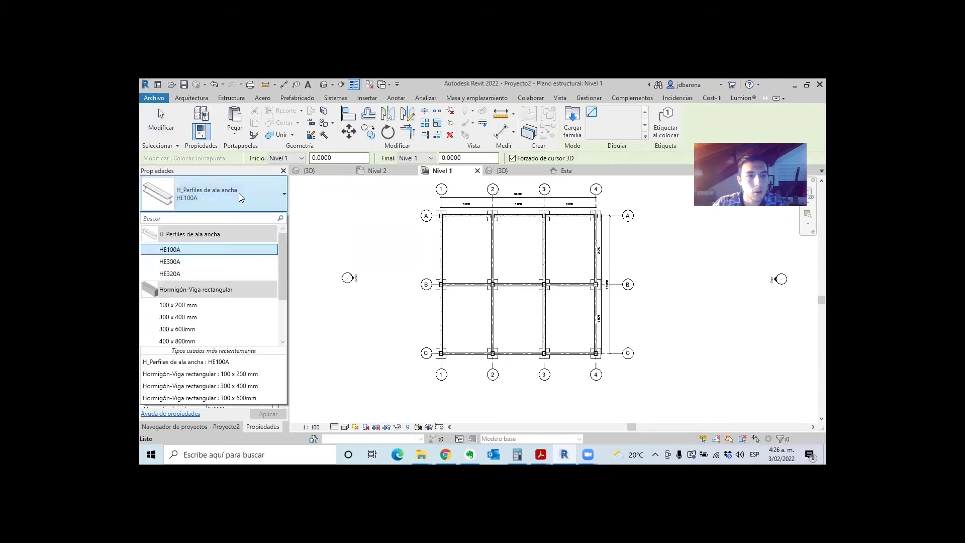
{"action": "left_click", "coordinate": [258, 187]}
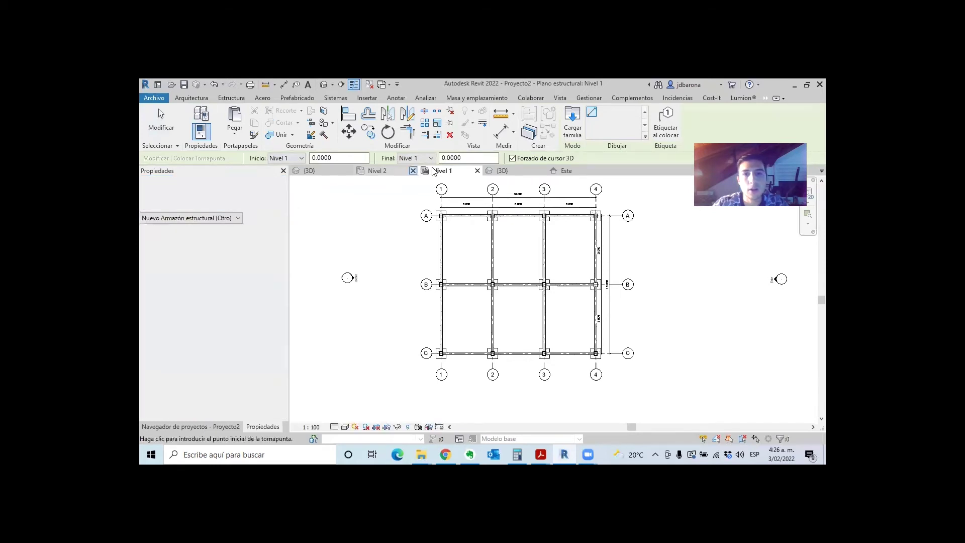
{"action": "left_click", "coordinate": [570, 124]}
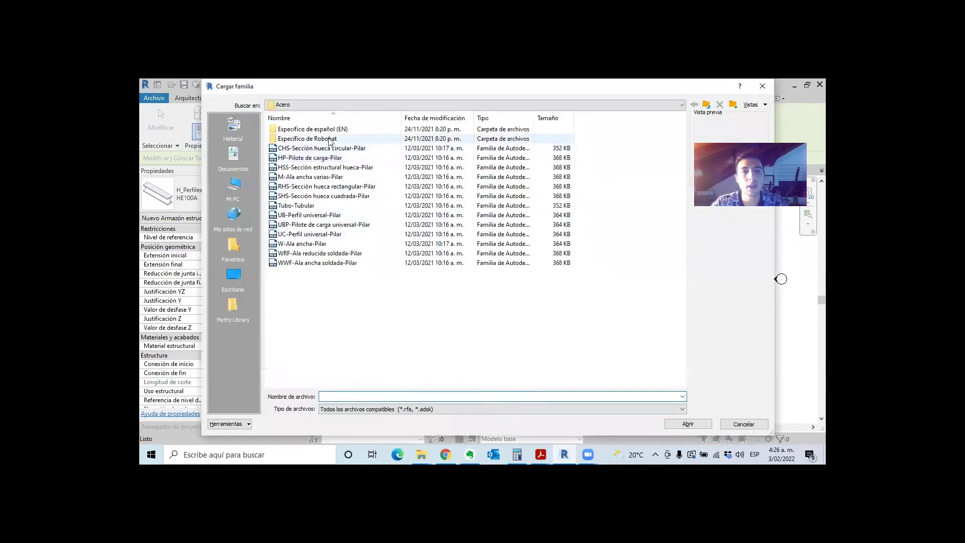
Navigate the Load Family dialog up from Pilares estructurales to the Spanish family library.
{"action": "left_click", "coordinate": [706, 105]}
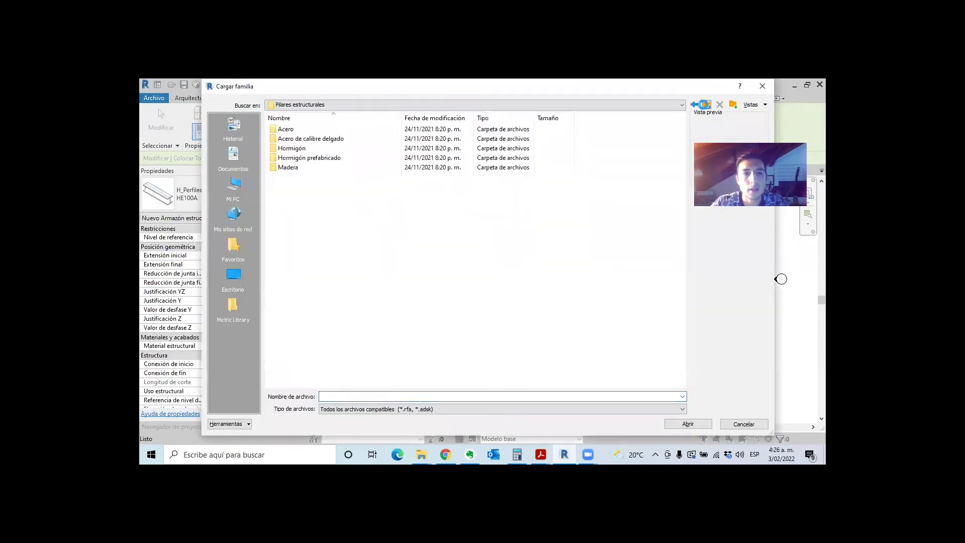
{"action": "left_click", "coordinate": [704, 104]}
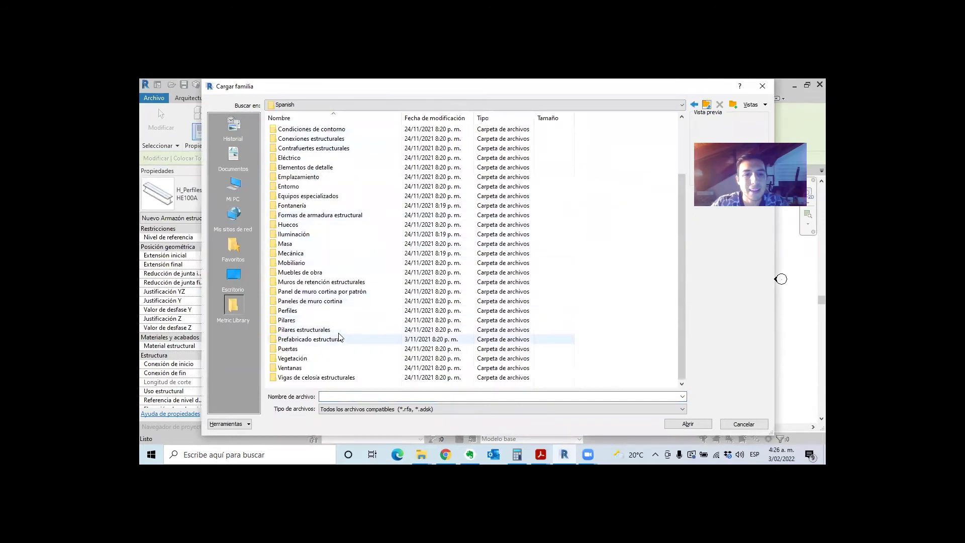
{"action": "scroll", "coordinate": [330, 306], "scroll_direction": "up", "scroll_amount": 3}
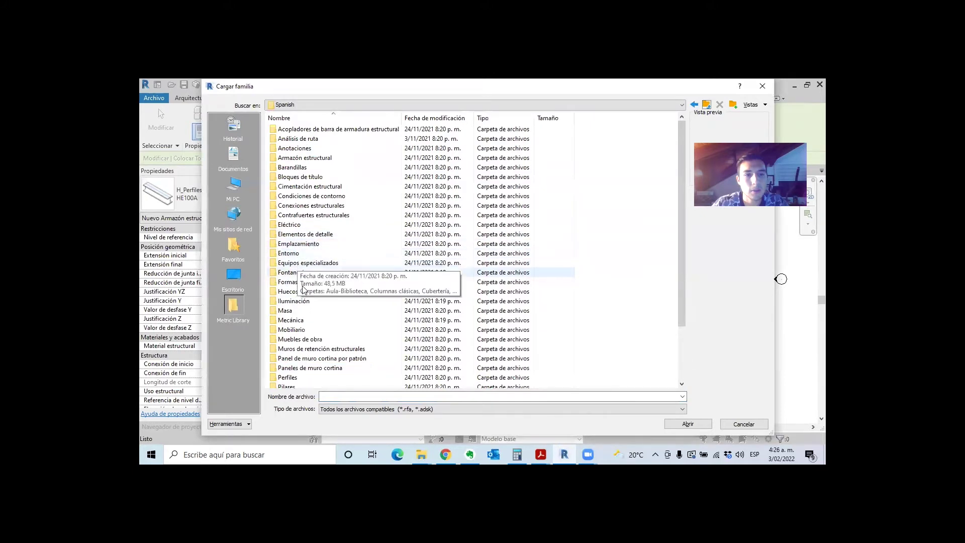
{"action": "scroll", "coordinate": [305, 330], "scroll_direction": "down", "scroll_amount": 3}
{"action": "left_click", "coordinate": [304, 340]}
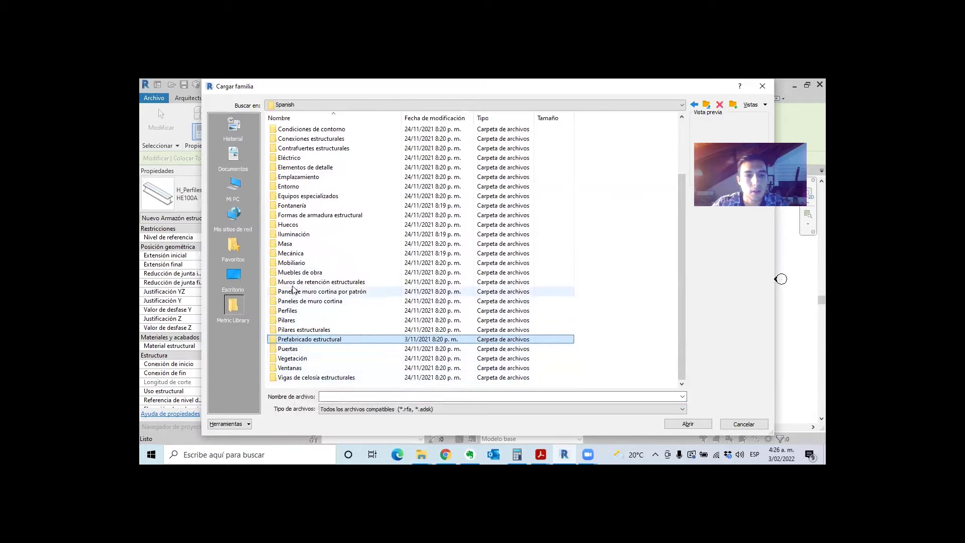
{"action": "scroll", "coordinate": [296, 267], "scroll_direction": "up", "scroll_amount": 3}
{"action": "left_click", "coordinate": [293, 245]}
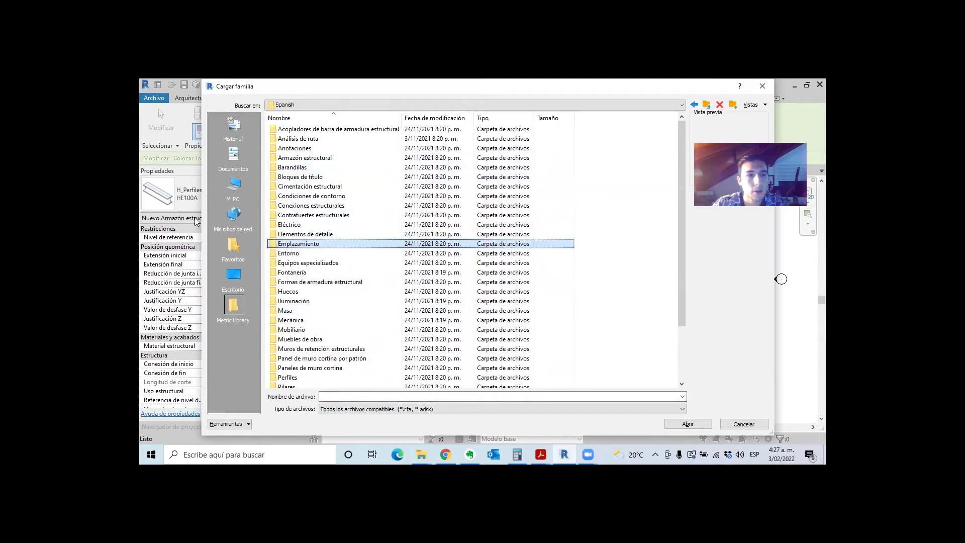
Open Armazón estructural > Acero and load the LL-Ángulo doble.rfa family.
{"action": "double_click", "coordinate": [306, 159]}
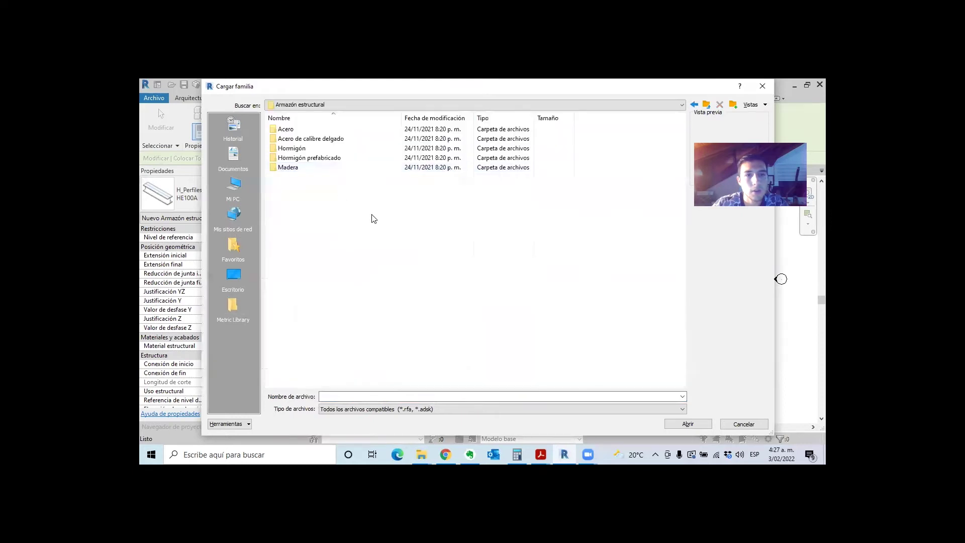
{"action": "double_click", "coordinate": [301, 133]}
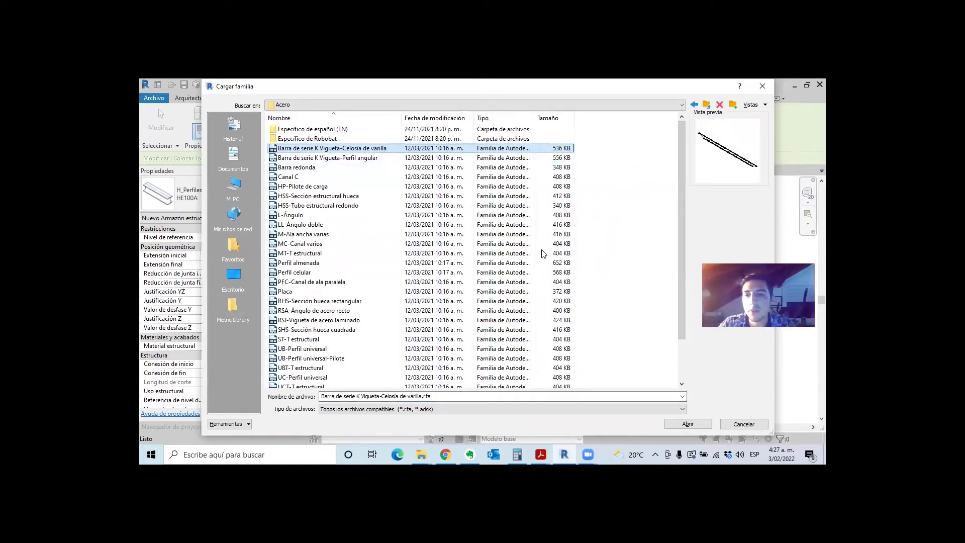
{"action": "left_click", "coordinate": [544, 187]}
{"action": "key", "text": "Down"}
{"action": "key", "text": "Down"}
{"action": "key", "text": "Down"}
{"action": "key", "text": "Down"}
{"action": "key", "text": "Down"}
{"action": "key", "text": "Up"}
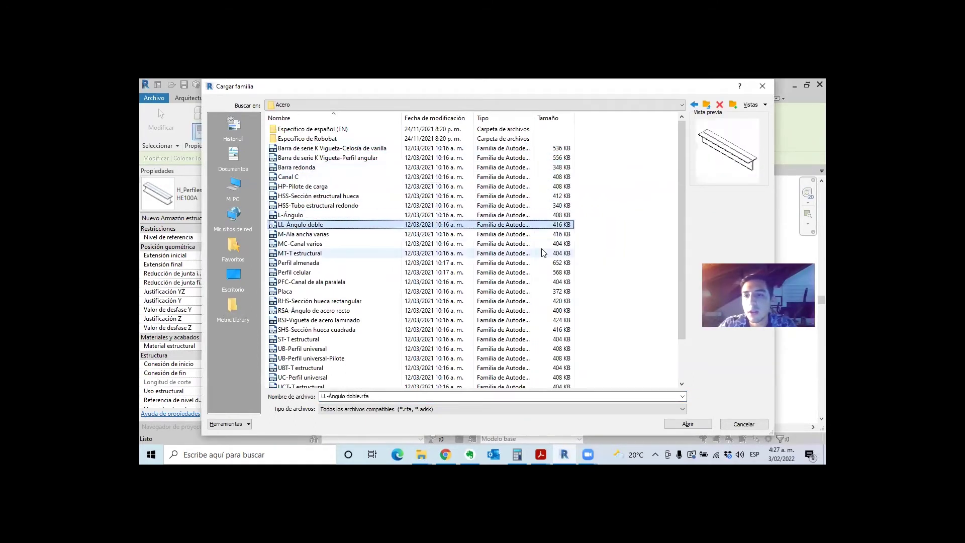
{"action": "key", "text": "Return"}
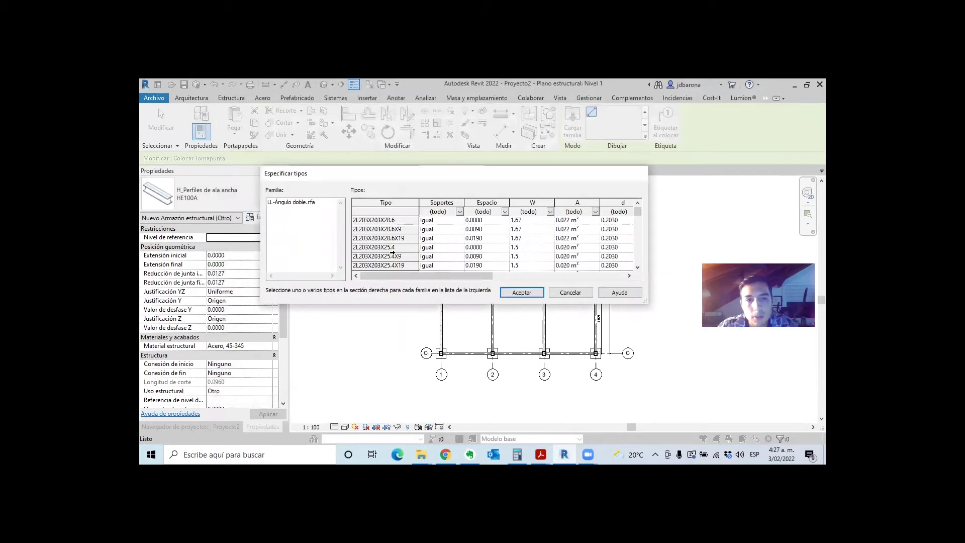
Select the 2L203X203X25.4X9 type and move the Specify Types window aside.
{"action": "left_click", "coordinate": [425, 258]}
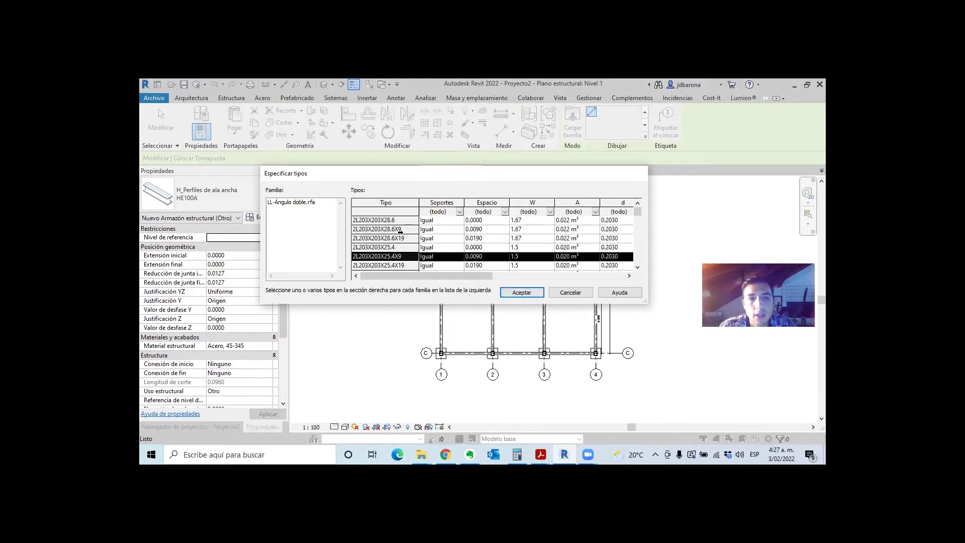
{"action": "left_click_drag", "start_coordinate": [393, 174], "coordinate": [409, 135]}
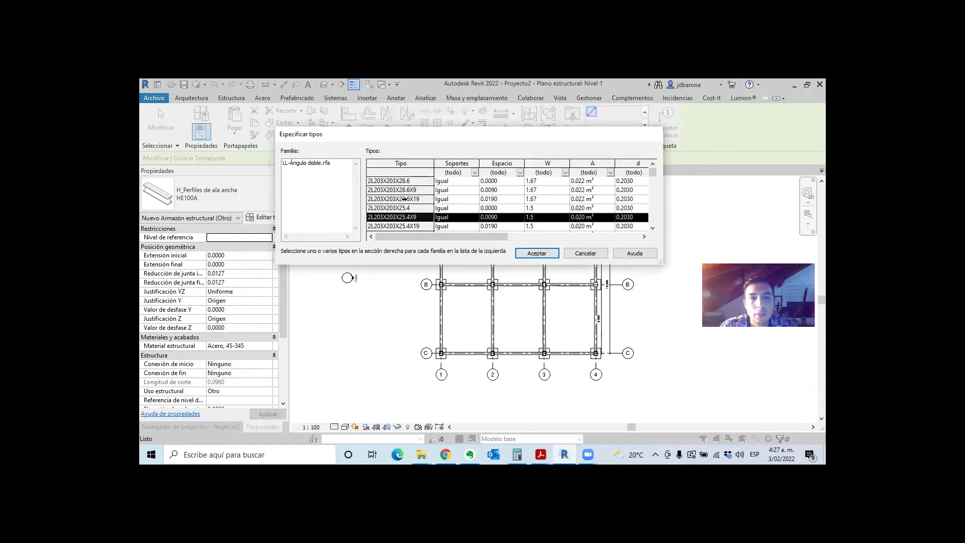
{"action": "scroll", "coordinate": [404, 199], "scroll_direction": "down", "scroll_amount": 2}
{"action": "scroll", "coordinate": [402, 201], "scroll_direction": "down", "scroll_amount": 1}
{"action": "scroll", "coordinate": [399, 203], "scroll_direction": "down", "scroll_amount": 1}
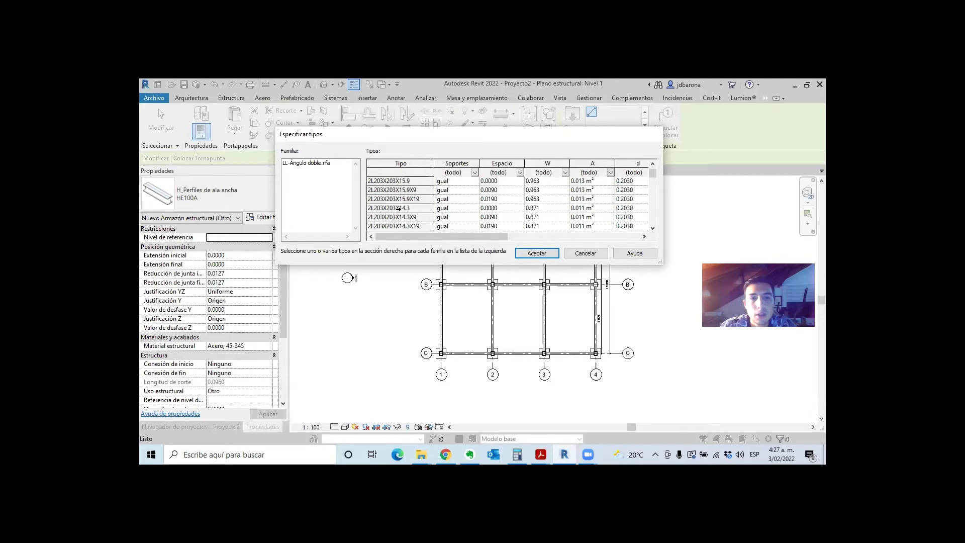
Pick the 2L203X203X14.3 and 2L152X152X19 types and confirm loading them.
{"action": "left_click", "coordinate": [398, 209]}
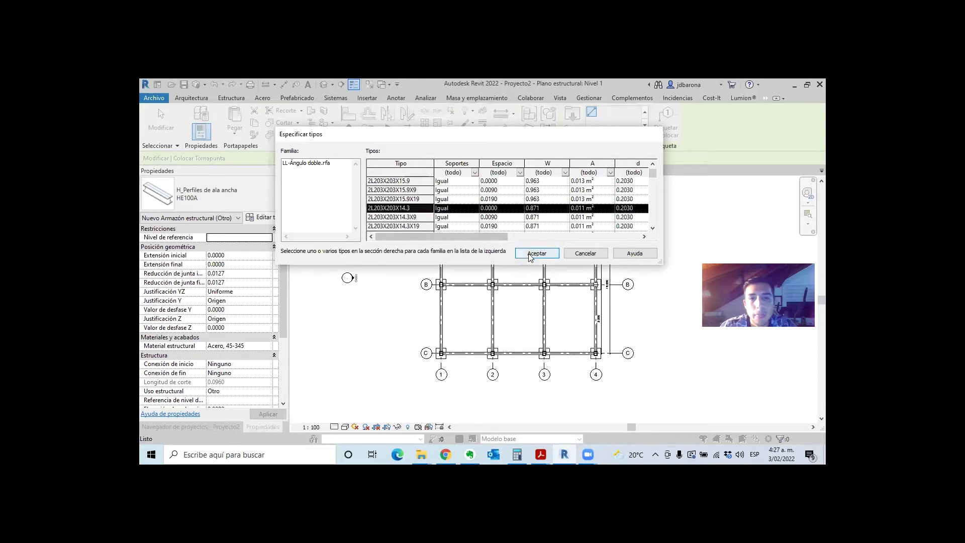
{"action": "scroll", "coordinate": [432, 216], "scroll_direction": "down", "scroll_amount": 3}
{"action": "left_click", "coordinate": [416, 206]}
{"action": "scroll", "coordinate": [407, 198], "scroll_direction": "up", "scroll_amount": 1}
{"action": "scroll", "coordinate": [408, 199], "scroll_direction": "up", "scroll_amount": 1}
{"action": "scroll", "coordinate": [409, 198], "scroll_direction": "up", "scroll_amount": 1}
{"action": "scroll", "coordinate": [410, 199], "scroll_direction": "down", "scroll_amount": 2}
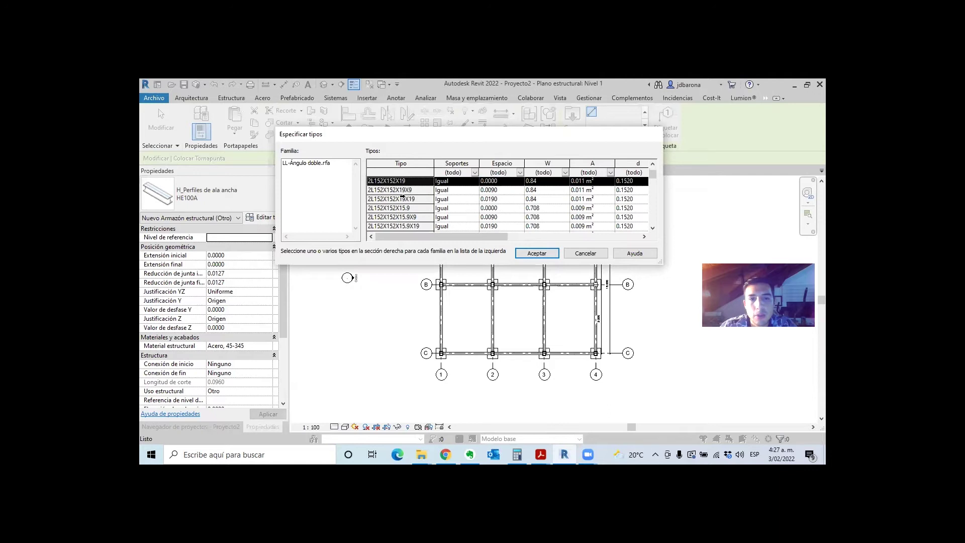
{"action": "left_click", "coordinate": [545, 253]}
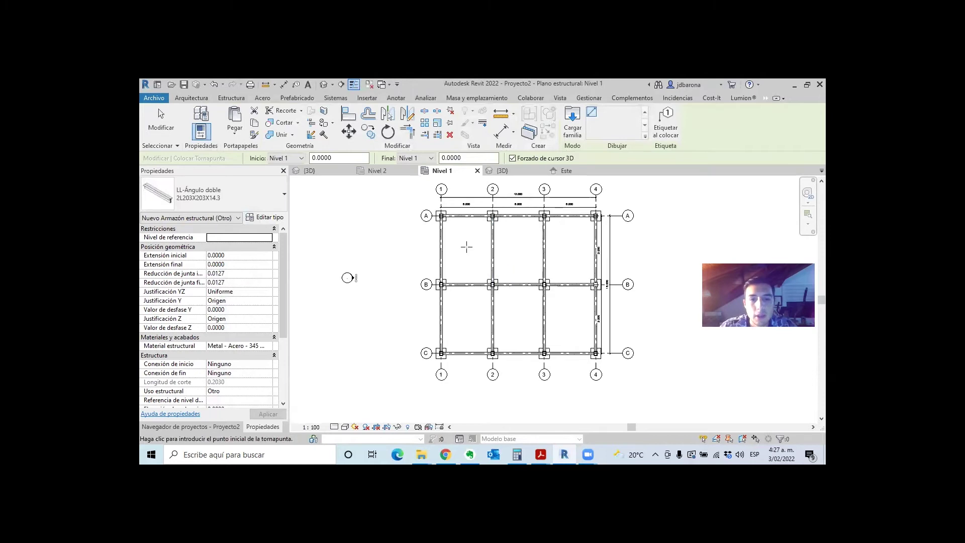
Draw a double-angle brace from column C1 to column C2 on Nivel 1.
{"action": "scroll", "coordinate": [467, 368], "scroll_direction": "up", "scroll_amount": 5}
{"action": "scroll", "coordinate": [373, 317], "scroll_direction": "up", "scroll_amount": 3}
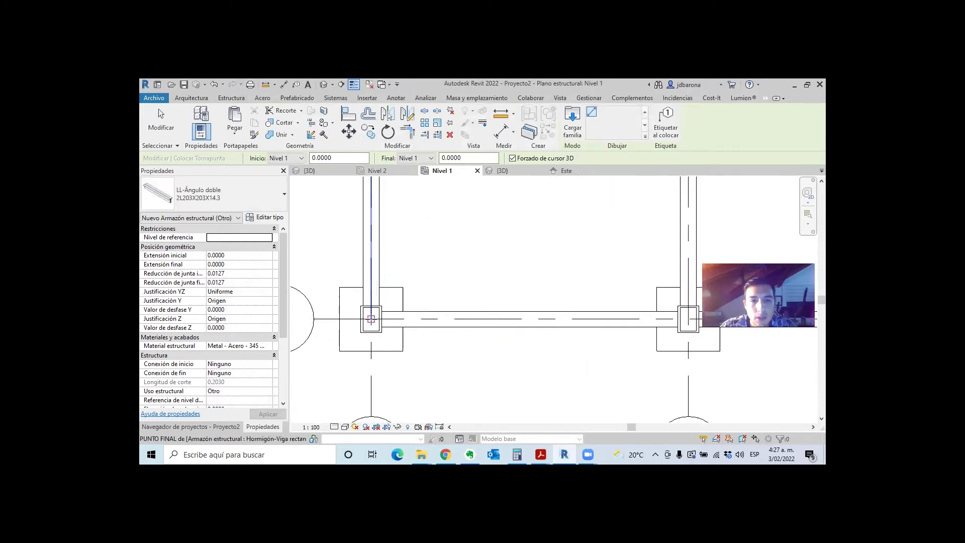
{"action": "left_click", "coordinate": [371, 318]}
{"action": "scroll", "coordinate": [433, 317], "scroll_direction": "down", "scroll_amount": 2}
{"action": "scroll", "coordinate": [576, 318], "scroll_direction": "up", "scroll_amount": 1}
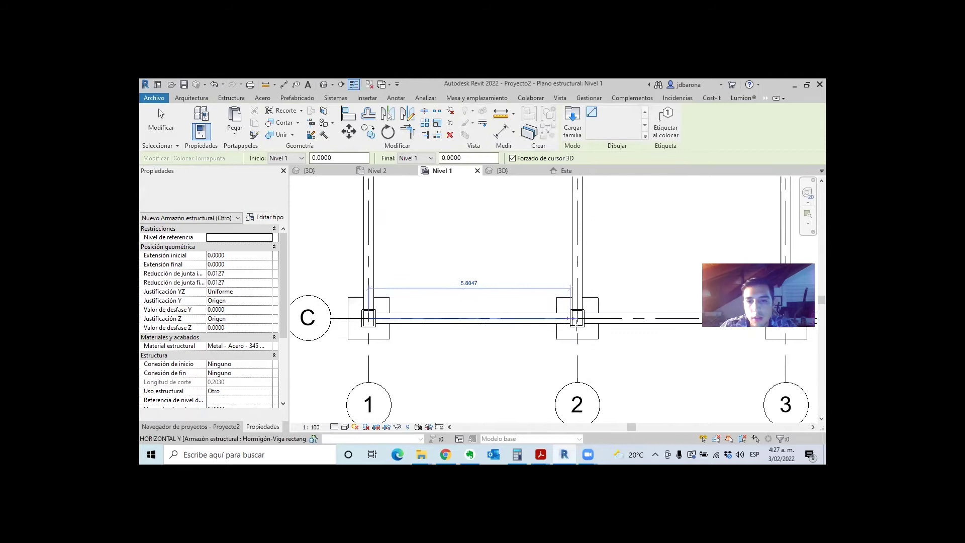
{"action": "scroll", "coordinate": [578, 317], "scroll_direction": "up", "scroll_amount": 2}
{"action": "left_click", "coordinate": [577, 316]}
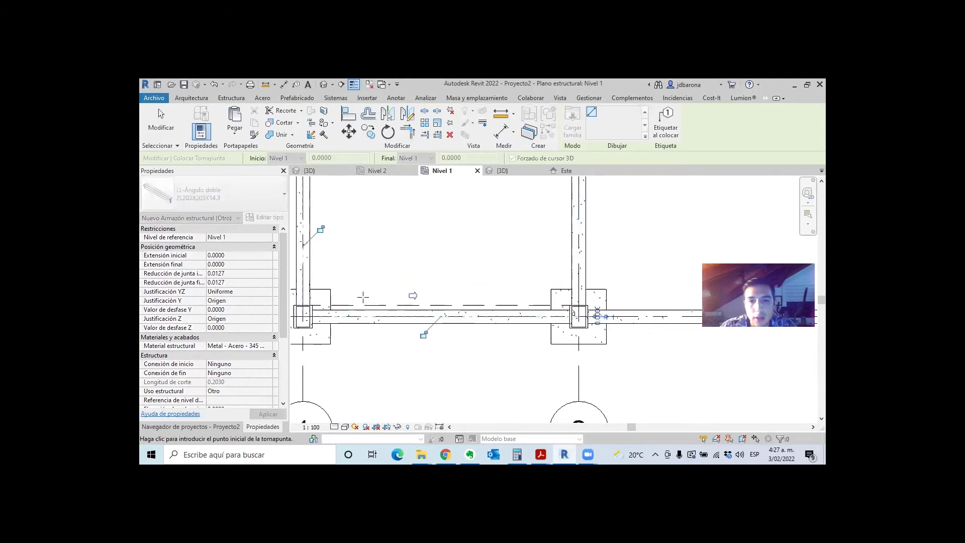
Draw the next brace from C2 toward the grid 3 column and begin another from grid 3.
{"action": "scroll", "coordinate": [334, 284], "scroll_direction": "down", "scroll_amount": 1}
{"action": "scroll", "coordinate": [335, 284], "scroll_direction": "down", "scroll_amount": 1}
{"action": "scroll", "coordinate": [503, 301], "scroll_direction": "up", "scroll_amount": 2}
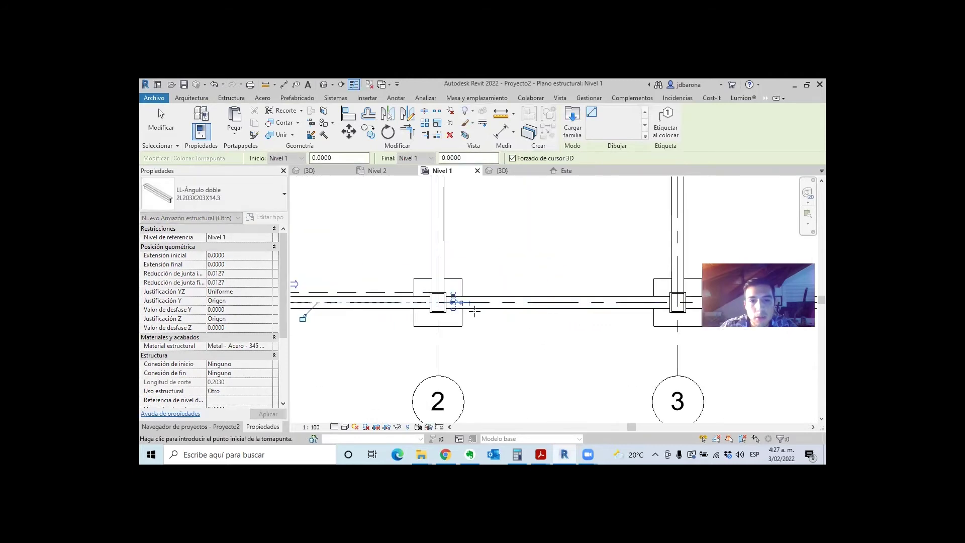
{"action": "left_click", "coordinate": [438, 302]}
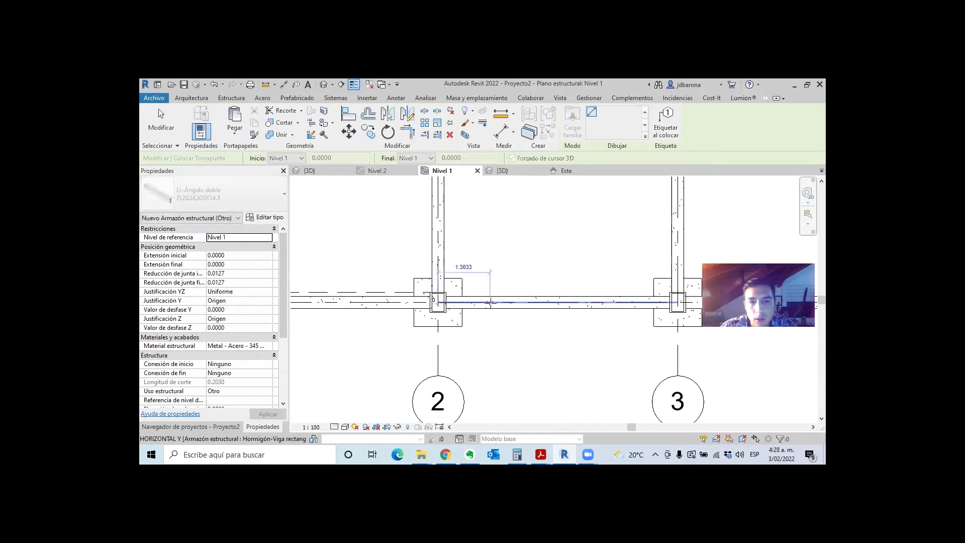
{"action": "scroll", "coordinate": [491, 302], "scroll_direction": "up", "scroll_amount": 1}
{"action": "scroll", "coordinate": [493, 302], "scroll_direction": "up", "scroll_amount": 1}
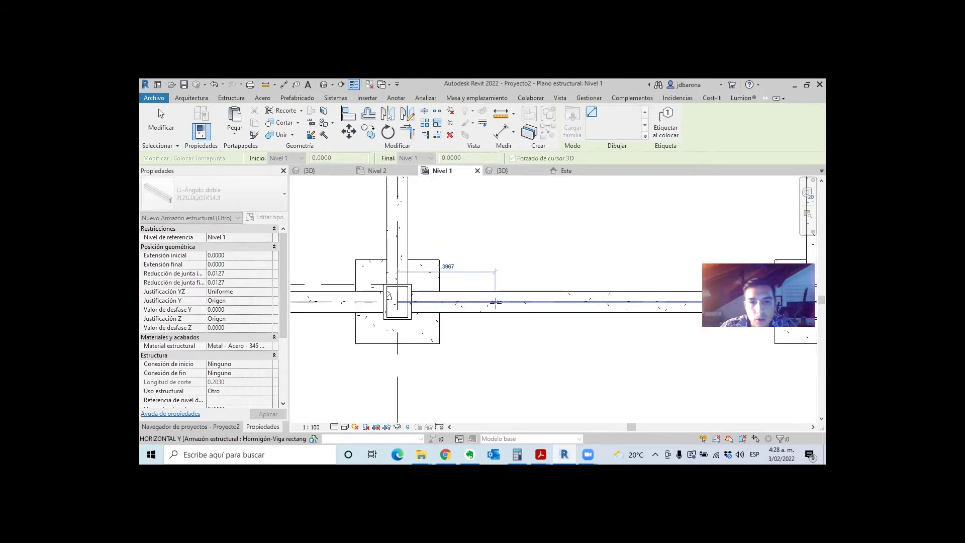
{"action": "scroll", "coordinate": [496, 302], "scroll_direction": "down", "scroll_amount": 2}
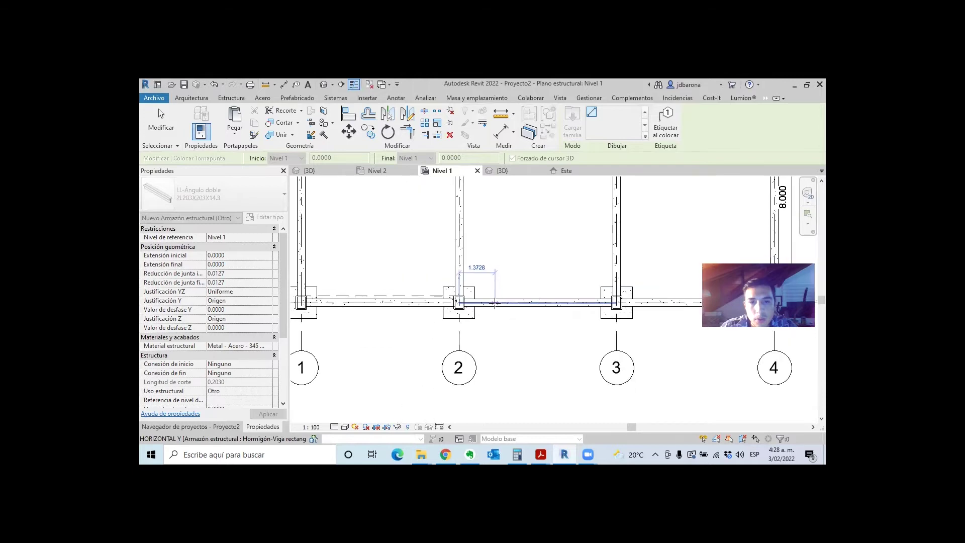
{"action": "scroll", "coordinate": [495, 302], "scroll_direction": "down", "scroll_amount": 1}
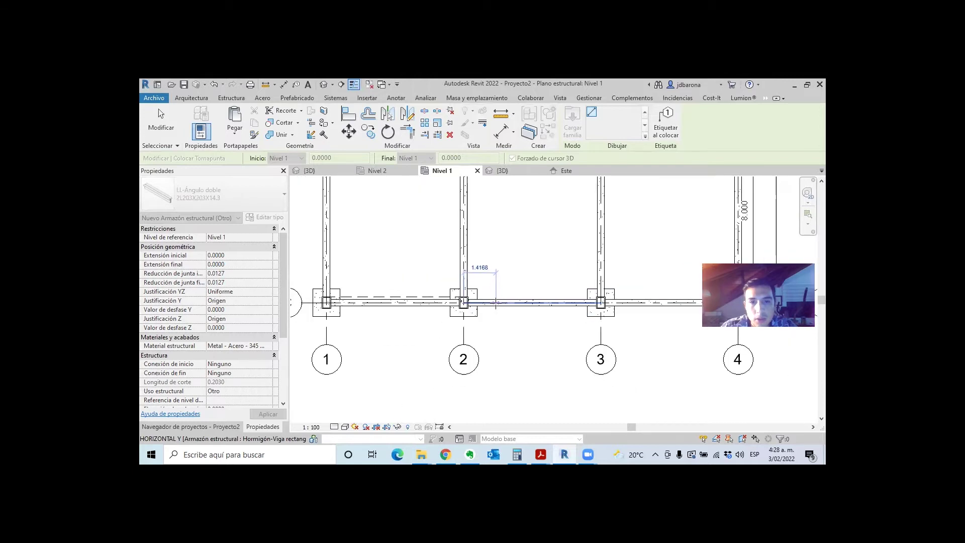
{"action": "left_click", "coordinate": [512, 302]}
{"action": "scroll", "coordinate": [601, 300], "scroll_direction": "up", "scroll_amount": 3}
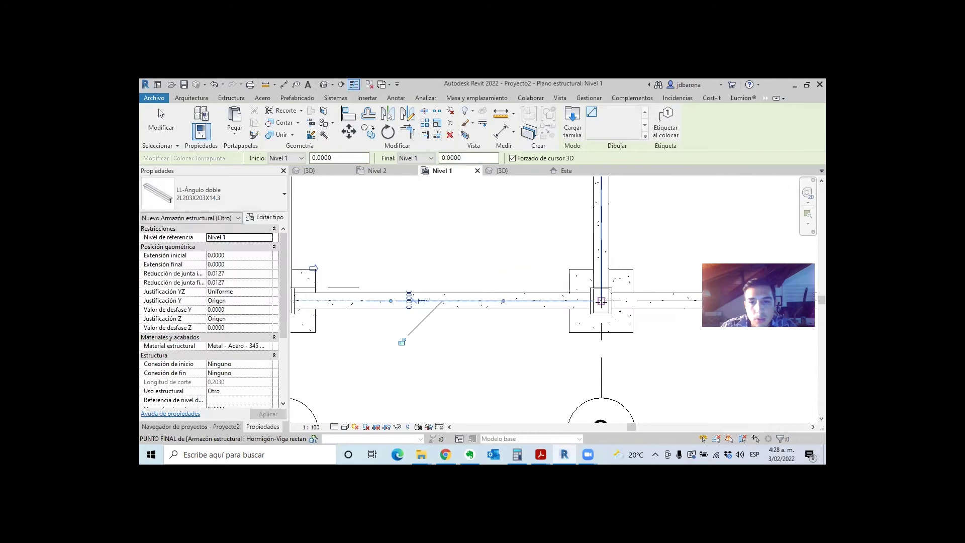
{"action": "left_click", "coordinate": [601, 301]}
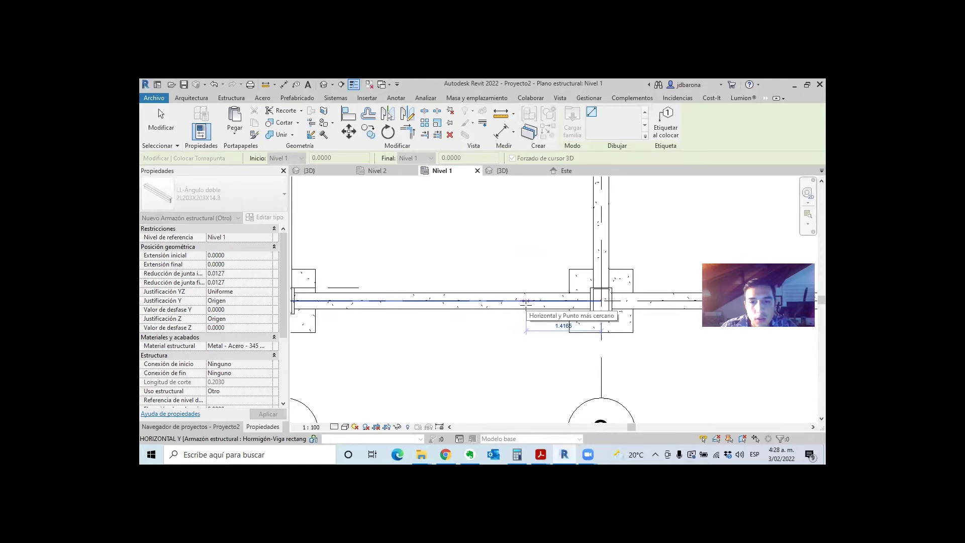
Finish the last brace along grid C, then exit the brace tool in the 3D view.
{"action": "left_click", "coordinate": [527, 302]}
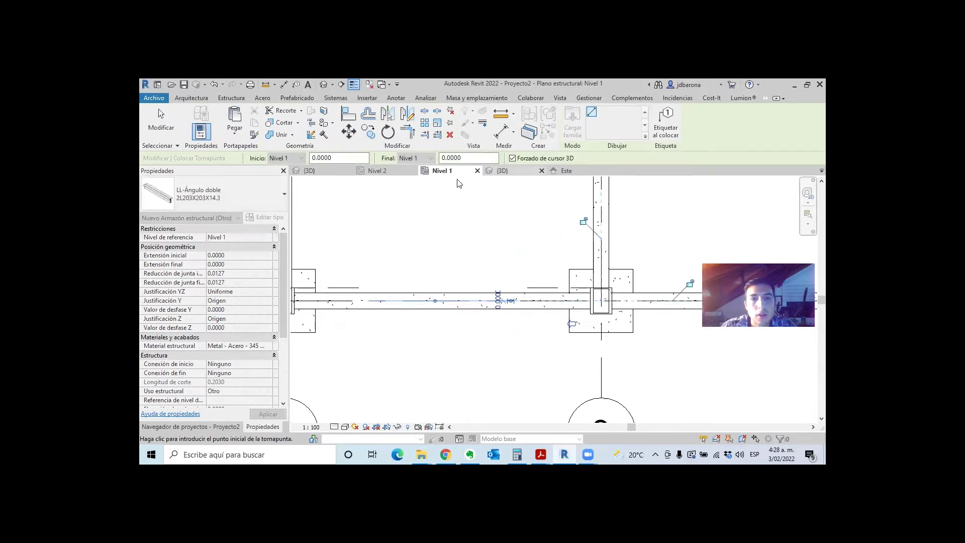
{"action": "left_click", "coordinate": [505, 171]}
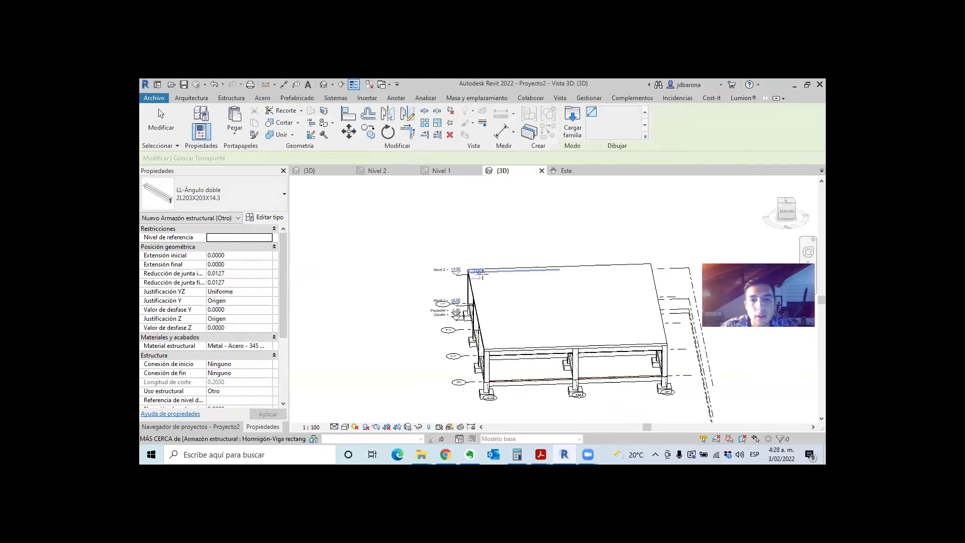
{"action": "mouse_move", "coordinate": [572, 322]}
{"action": "middle_mouse_down", "text": "shift"}
{"action": "mouse_move", "coordinate": [580, 291]}
{"action": "mouse_move", "coordinate": [485, 337]}
{"action": "middle_mouse_up", "text": "shift"}
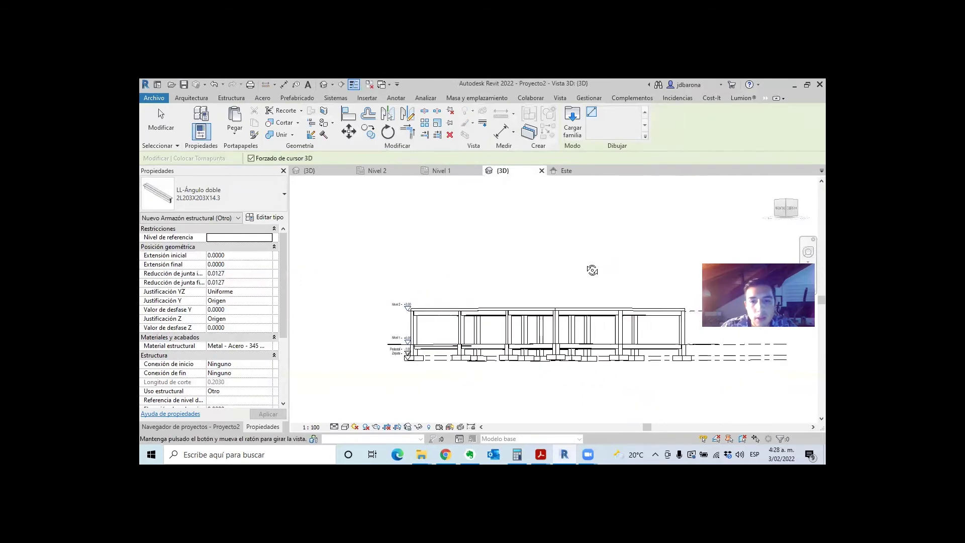
{"action": "key", "text": "Escape"}
{"action": "key", "text": "Escape"}
Orbit to a side-on elevation of the new braces and select a nearby beam.
{"action": "mouse_move", "coordinate": [485, 337]}
{"action": "middle_mouse_down", "text": "shift"}
{"action": "mouse_move", "coordinate": [525, 354]}
{"action": "mouse_move", "coordinate": [537, 336]}
{"action": "mouse_move", "coordinate": [469, 283]}
{"action": "middle_mouse_up", "text": "shift"}
{"action": "scroll", "coordinate": [537, 336], "scroll_direction": "up", "scroll_amount": 2}
{"action": "scroll", "coordinate": [537, 336], "scroll_direction": "up", "scroll_amount": 2}
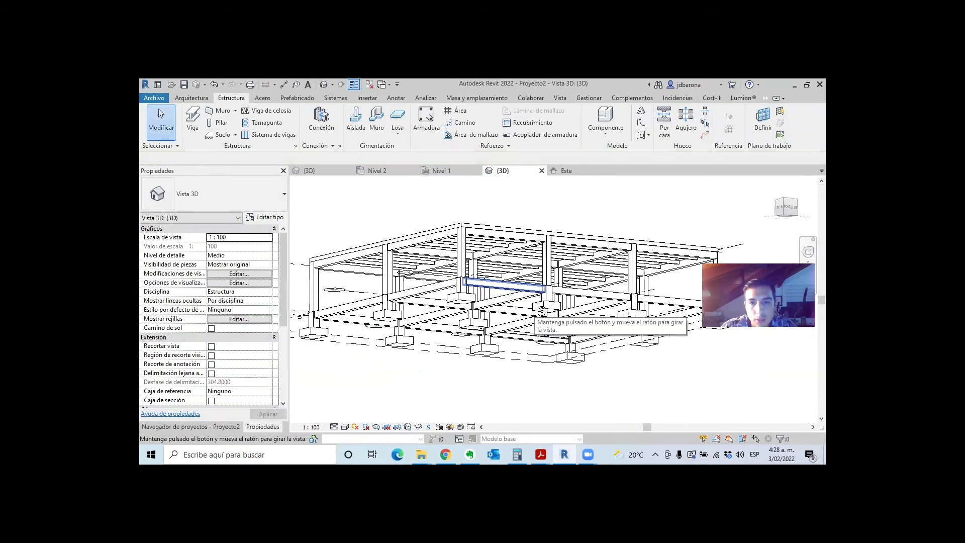
{"action": "mouse_move", "coordinate": [468, 283]}
{"action": "middle_mouse_down", "text": "shift"}
{"action": "mouse_move", "coordinate": [521, 323]}
{"action": "mouse_move", "coordinate": [388, 324]}
{"action": "middle_mouse_up", "text": "shift"}
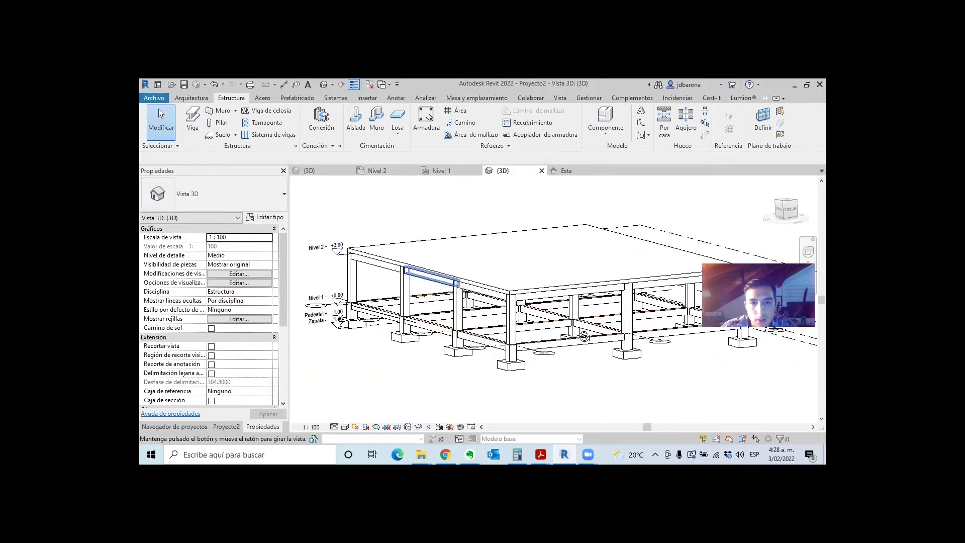
{"action": "scroll", "coordinate": [388, 324], "scroll_direction": "up", "scroll_amount": 3}
{"action": "left_click", "coordinate": [389, 321]}
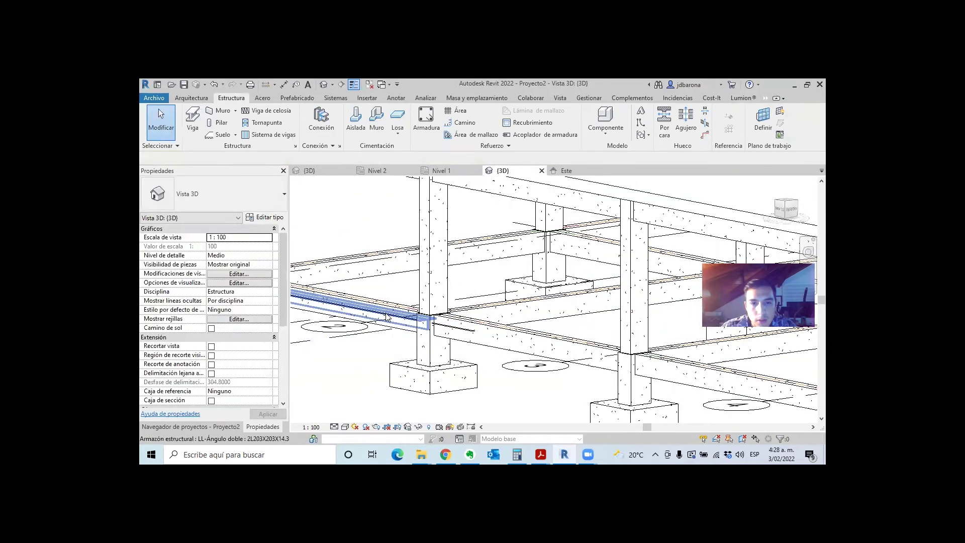
{"action": "scroll", "coordinate": [449, 325], "scroll_direction": "up", "scroll_amount": 1}
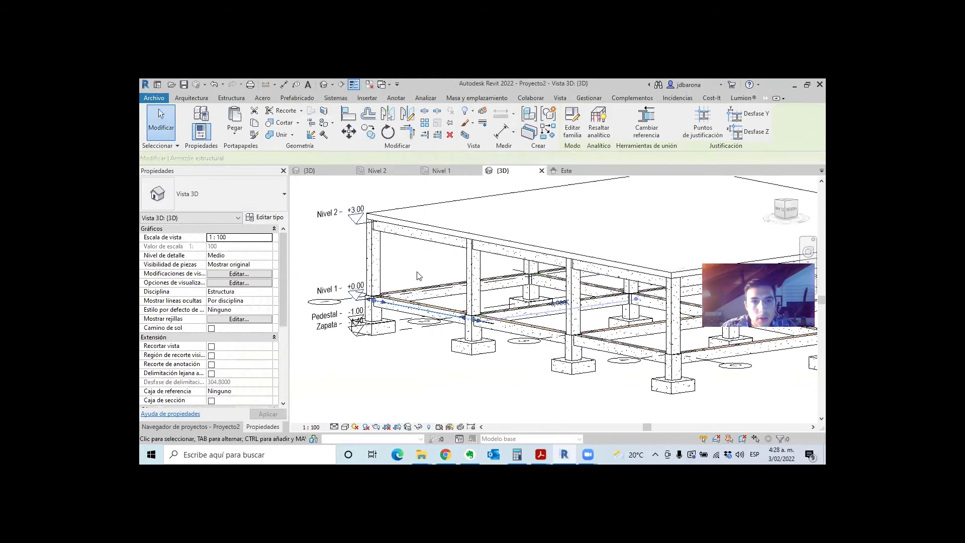
Change the selected double-angle brace's reference level to Nivel 2.
{"action": "left_click", "coordinate": [450, 315]}
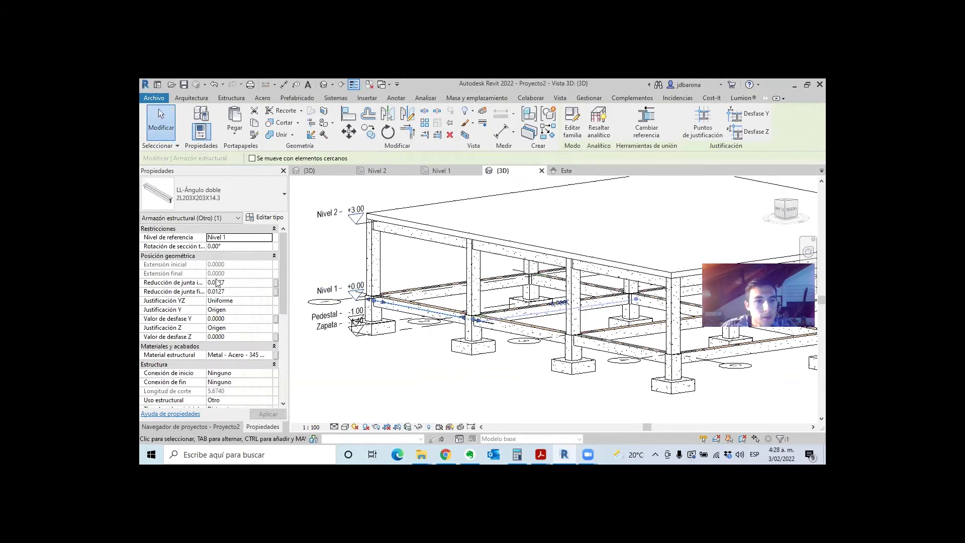
{"action": "scroll", "coordinate": [217, 290], "scroll_direction": "down", "scroll_amount": 3}
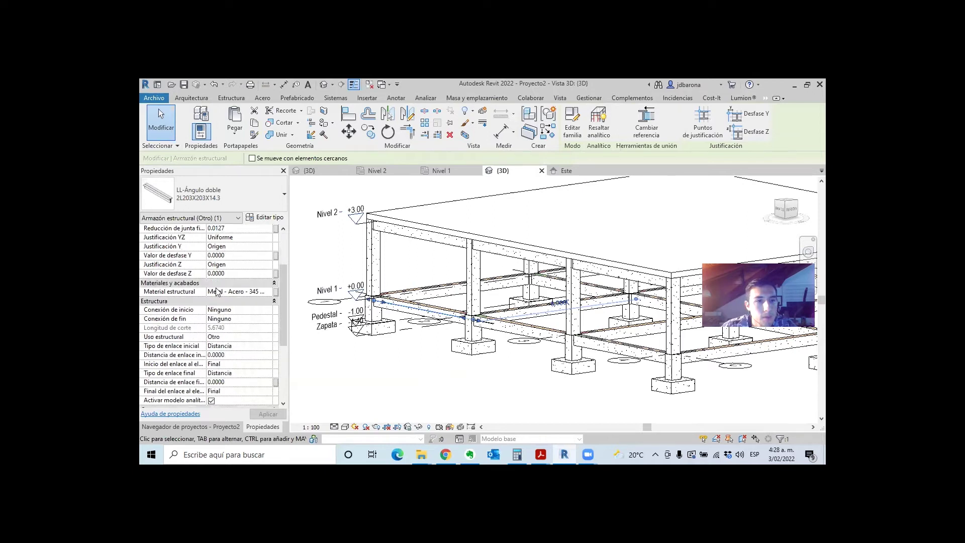
{"action": "scroll", "coordinate": [217, 291], "scroll_direction": "down", "scroll_amount": 3}
{"action": "scroll", "coordinate": [217, 291], "scroll_direction": "down", "scroll_amount": 2}
{"action": "scroll", "coordinate": [216, 285], "scroll_direction": "up", "scroll_amount": 10}
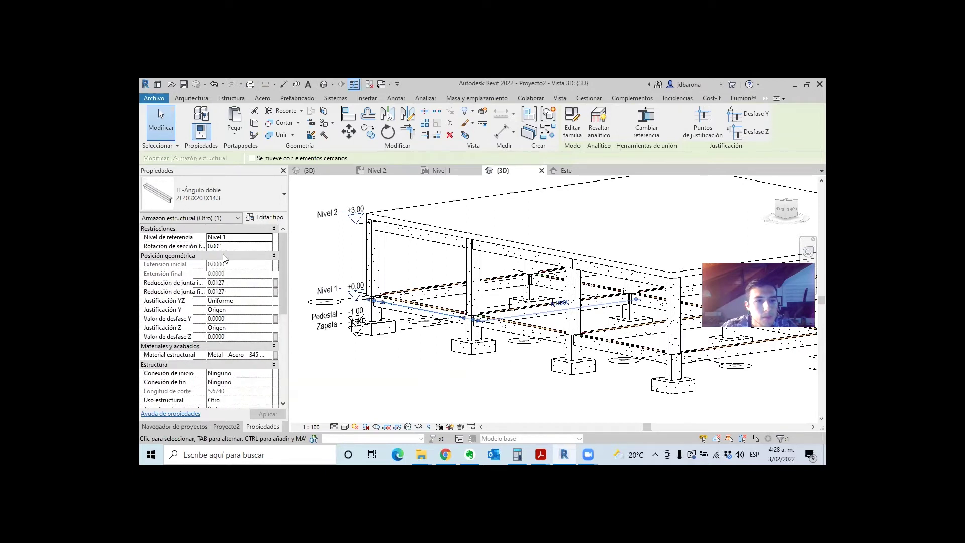
{"action": "left_click", "coordinate": [270, 238]}
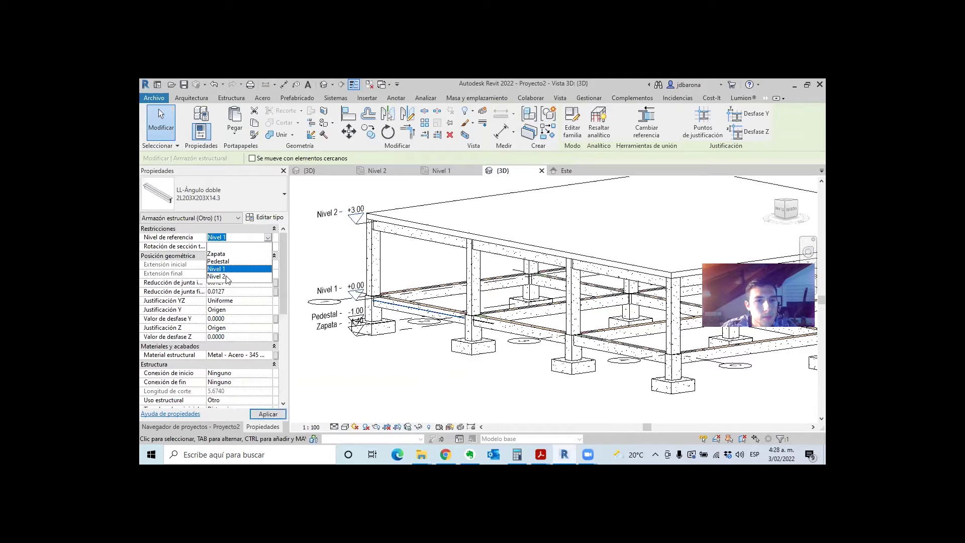
{"action": "left_click", "coordinate": [217, 276]}
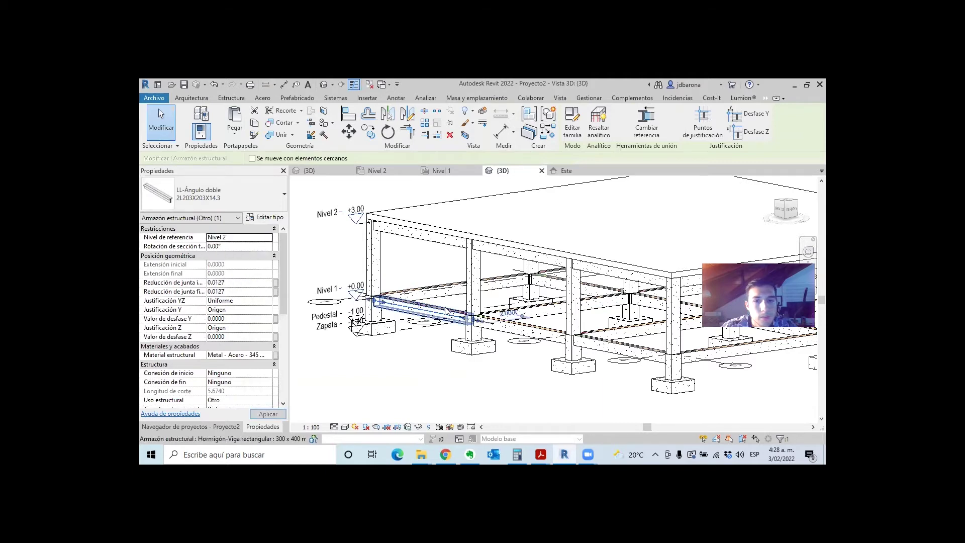
Clear the selection, view the frame from the front, and open the Nivel 1 plan.
{"action": "key", "text": "Escape"}
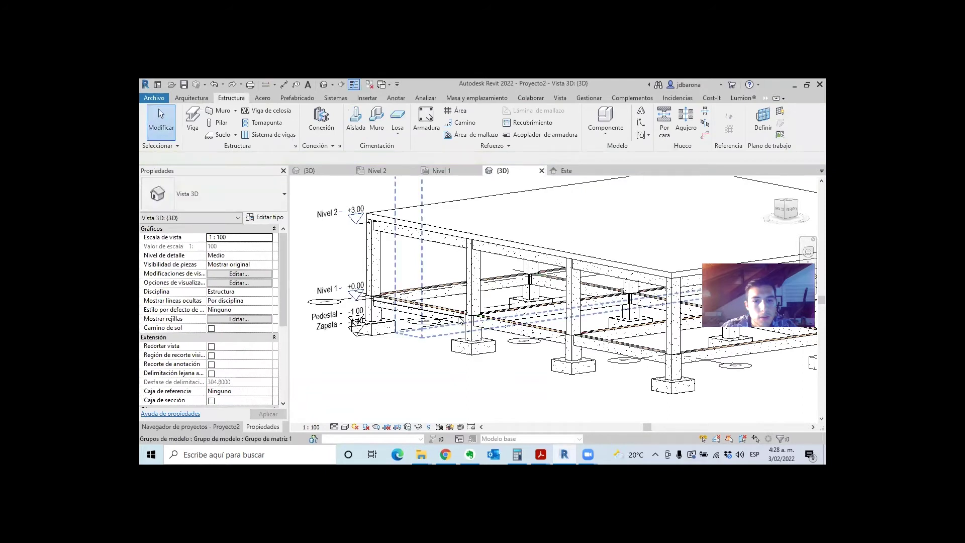
{"action": "middle_click_drag", "start_coordinate": [442, 295], "coordinate": [564, 293], "text": "shift"}
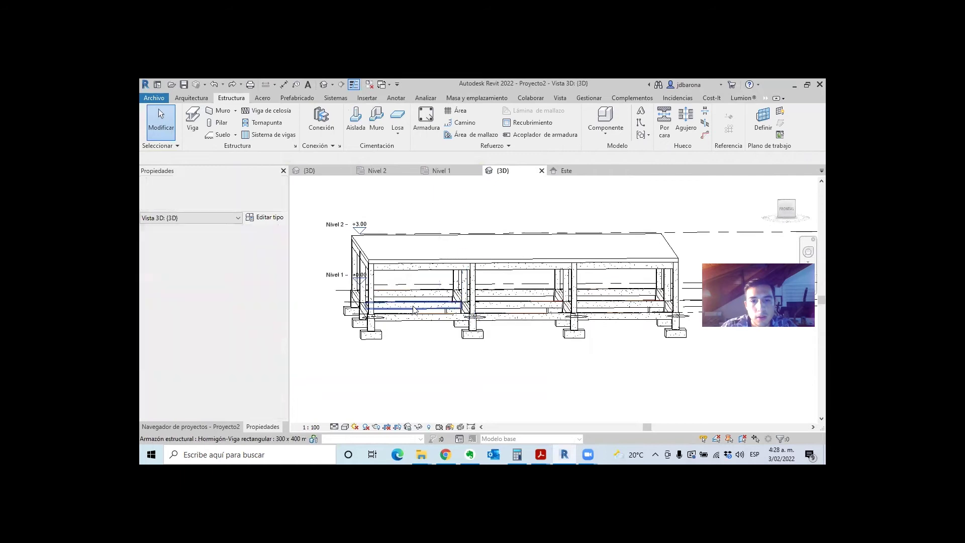
{"action": "scroll", "coordinate": [422, 296], "scroll_direction": "up", "scroll_amount": 2}
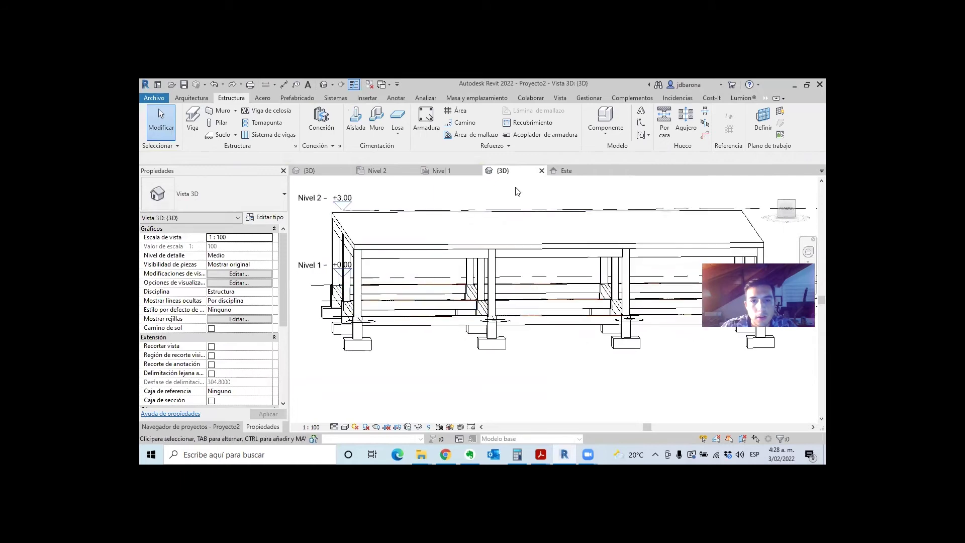
{"action": "left_click", "coordinate": [437, 172]}
From the Nivel 2 plan, save the project into the Estructura folder as '002 Archivo estructural.rvt'.
{"action": "left_click", "coordinate": [372, 171]}
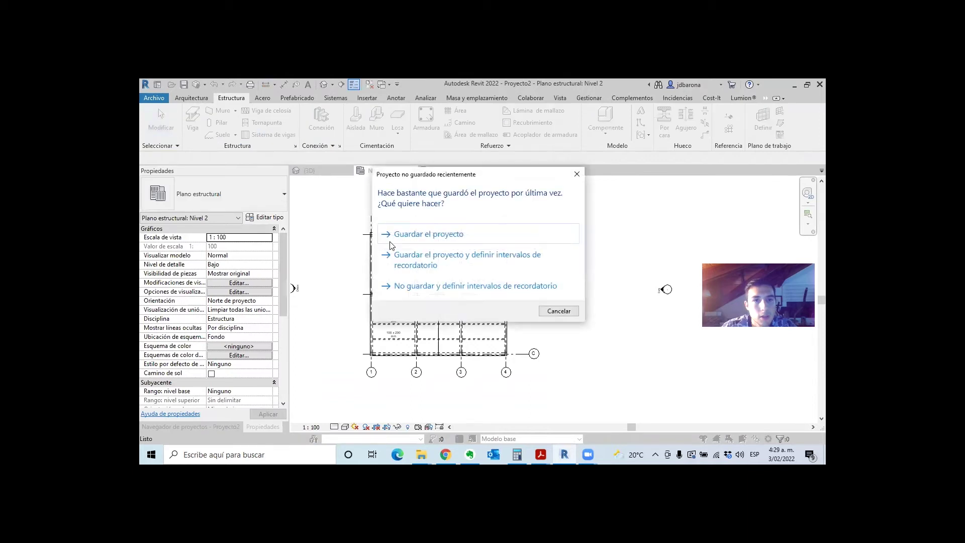
{"action": "left_click", "coordinate": [409, 235]}
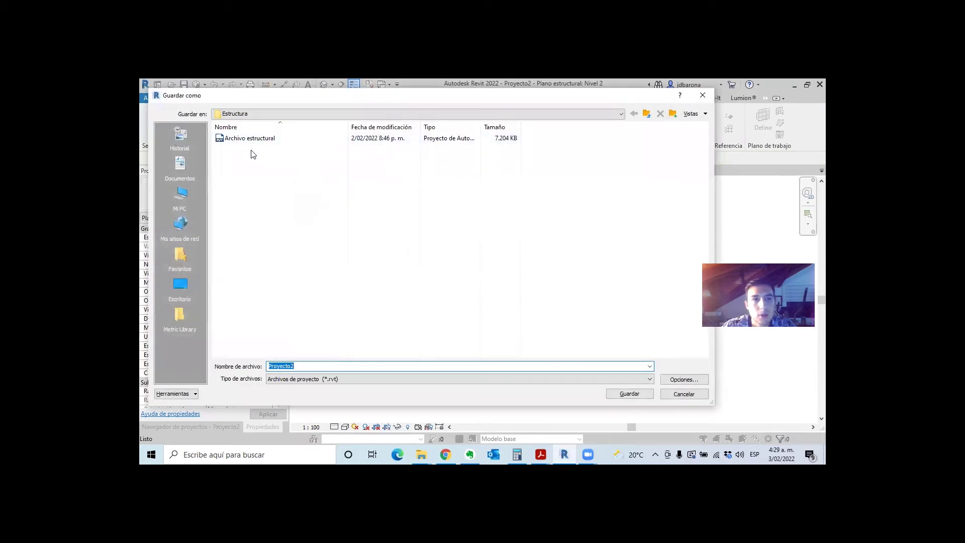
{"action": "left_click", "coordinate": [648, 115]}
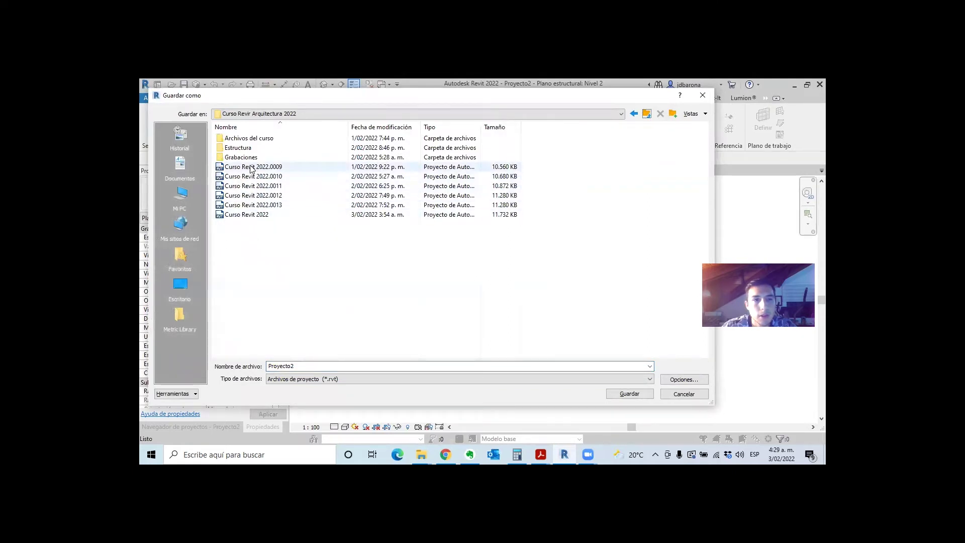
{"action": "double_click", "coordinate": [249, 147]}
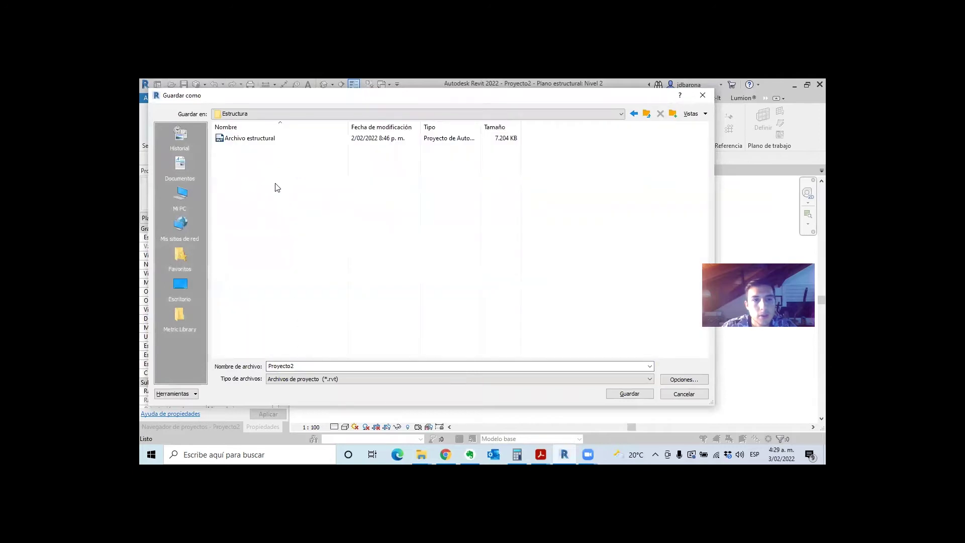
{"action": "left_click", "coordinate": [271, 139]}
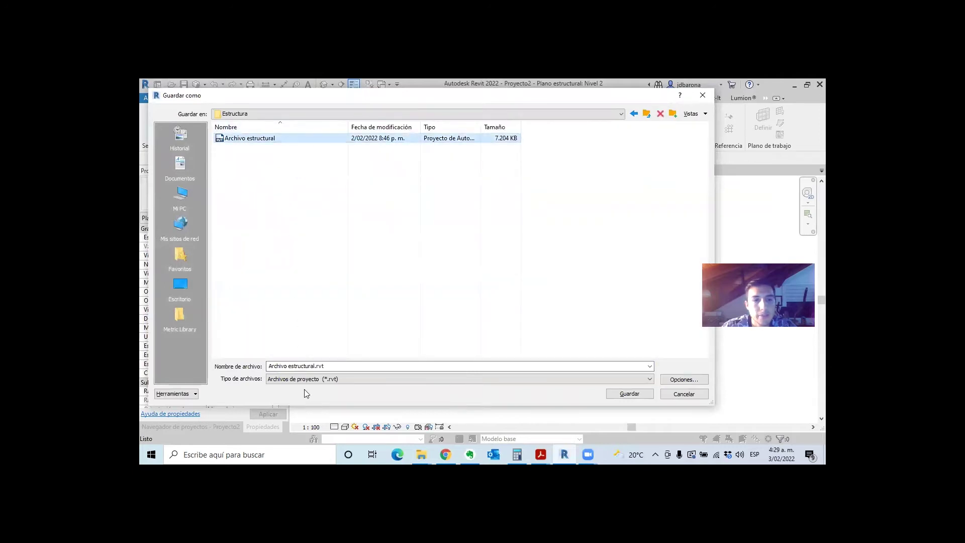
{"action": "left_click", "coordinate": [270, 366]}
{"action": "left_click", "coordinate": [270, 366]}
{"action": "type", "text": "002"}
{"action": "key", "text": "Return"}
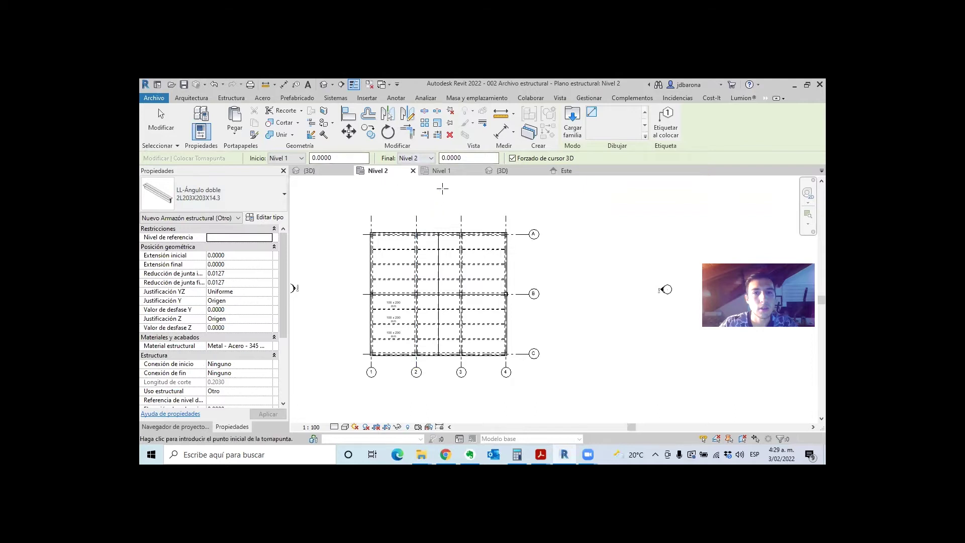
Draw a double-angle brace along the lower beam on Nivel 2 and check it in 3D.
{"action": "scroll", "coordinate": [384, 346], "scroll_direction": "up", "scroll_amount": 3}
{"action": "scroll", "coordinate": [390, 351], "scroll_direction": "up", "scroll_amount": 1}
{"action": "scroll", "coordinate": [396, 357], "scroll_direction": "up", "scroll_amount": 2}
{"action": "scroll", "coordinate": [396, 356], "scroll_direction": "up", "scroll_amount": 2}
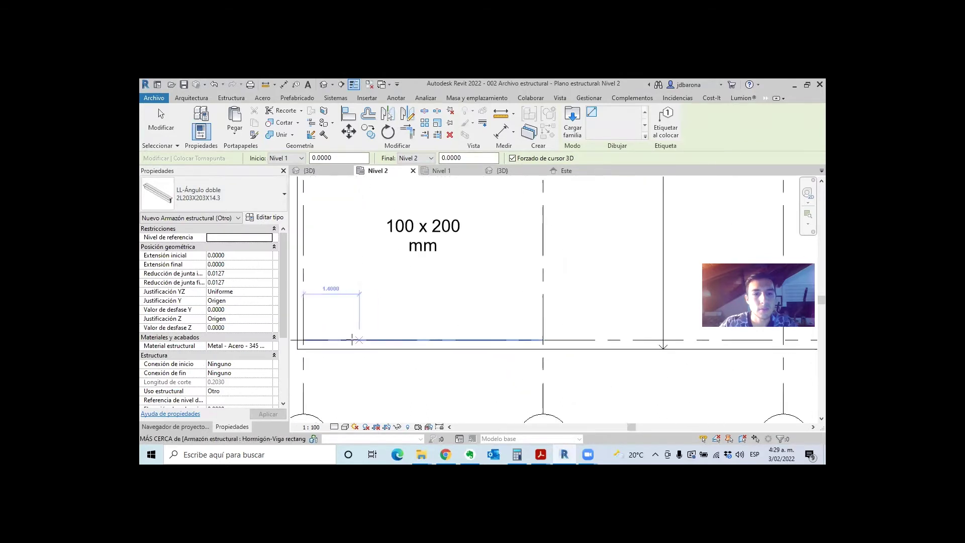
{"action": "left_click", "coordinate": [323, 340]}
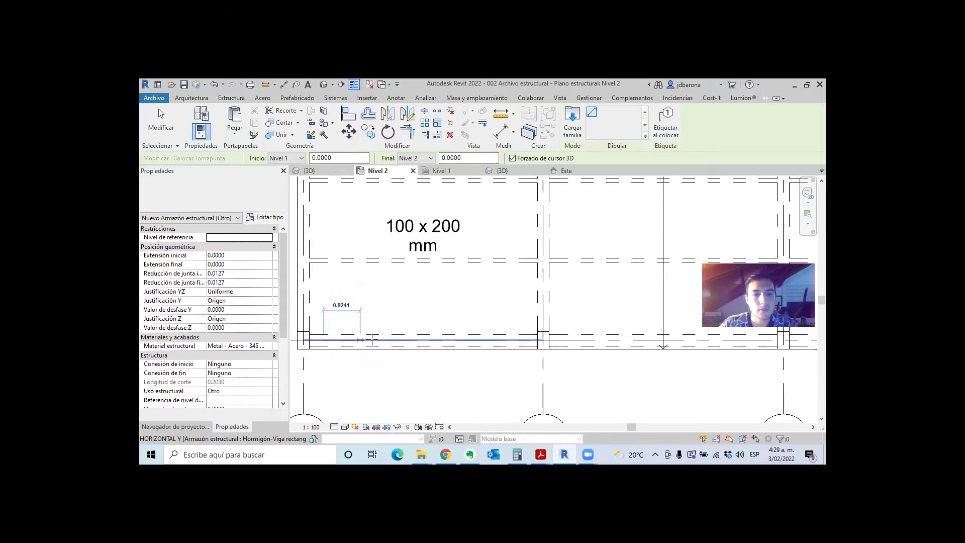
{"action": "left_click", "coordinate": [462, 340]}
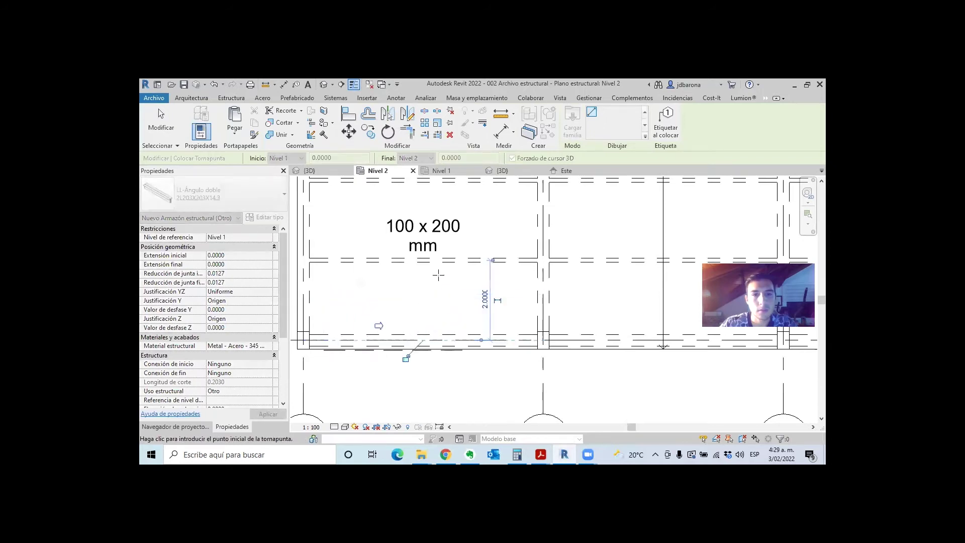
{"action": "left_click", "coordinate": [501, 172]}
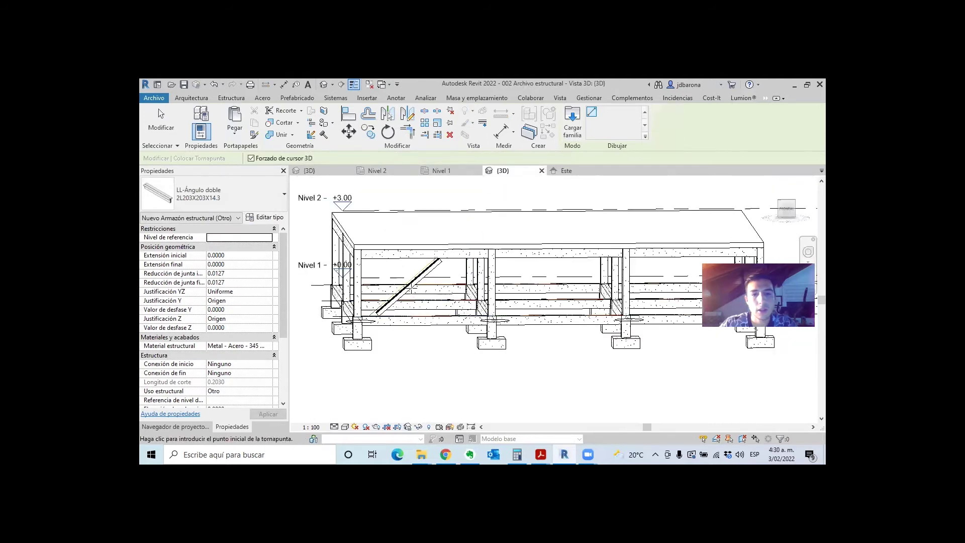
{"action": "scroll", "coordinate": [414, 286], "scroll_direction": "up", "scroll_amount": 2}
{"action": "key", "text": "Escape"}
{"action": "key", "text": "Escape"}
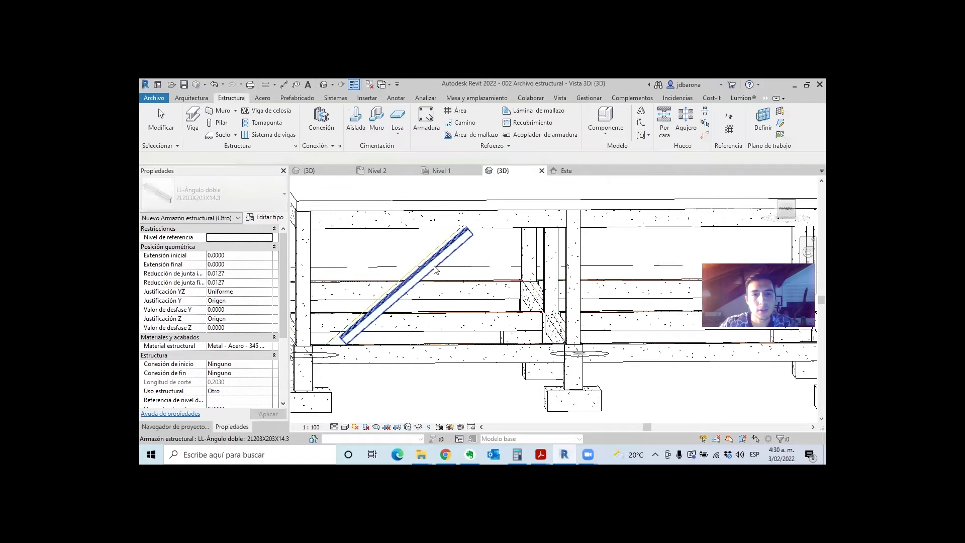
Drag the brace's lower end to the column and its upper end to the concrete beam.
{"action": "left_click", "coordinate": [431, 273]}
{"action": "mouse_move", "coordinate": [468, 319]}
{"action": "middle_mouse_down", "text": "shift"}
{"action": "mouse_move", "coordinate": [450, 334]}
{"action": "mouse_move", "coordinate": [334, 346]}
{"action": "middle_mouse_up", "text": "shift"}
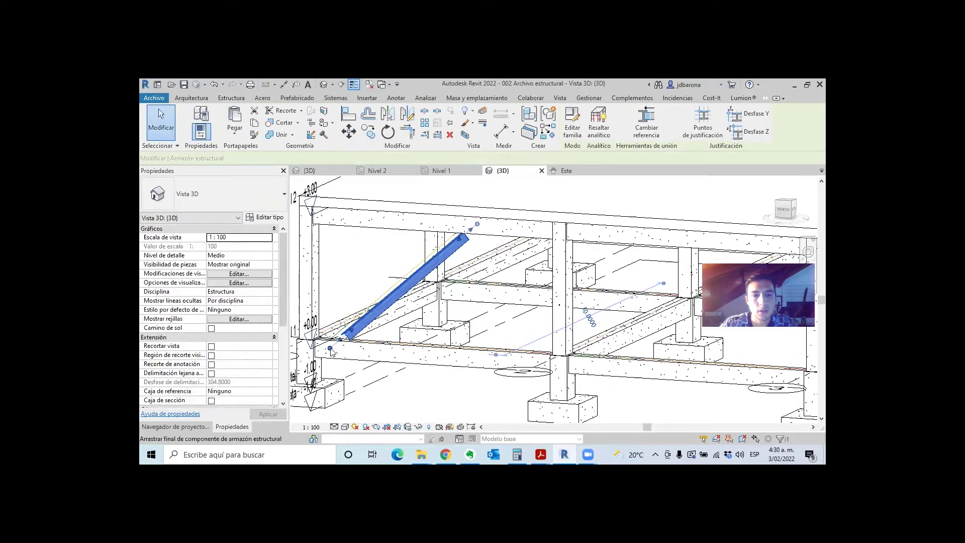
{"action": "left_click_drag", "start_coordinate": [330, 347], "coordinate": [310, 344]}
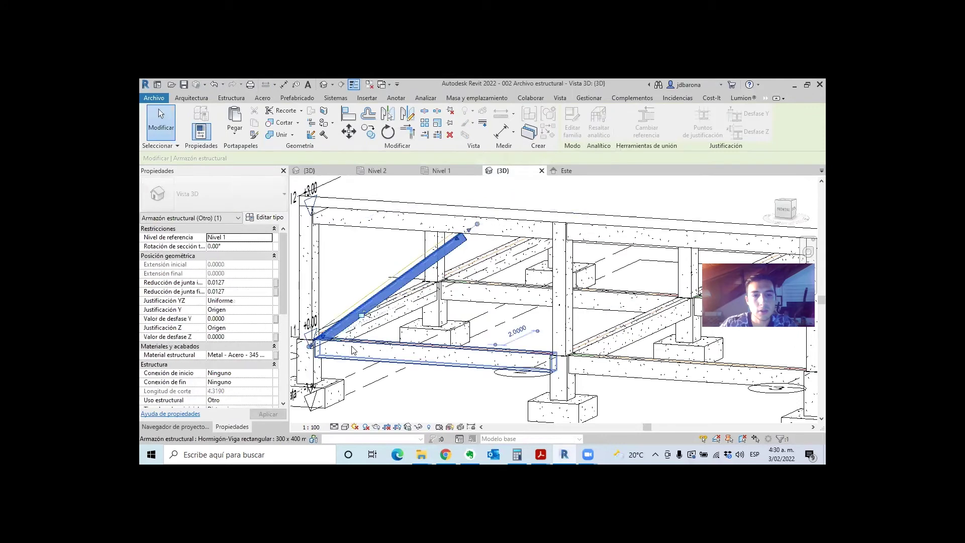
{"action": "mouse_move", "coordinate": [412, 314]}
{"action": "middle_mouse_down", "text": "shift"}
{"action": "mouse_move", "coordinate": [409, 345]}
{"action": "mouse_move", "coordinate": [462, 310]}
{"action": "mouse_move", "coordinate": [440, 261]}
{"action": "middle_mouse_up", "text": "shift"}
{"action": "key", "text": "Escape"}
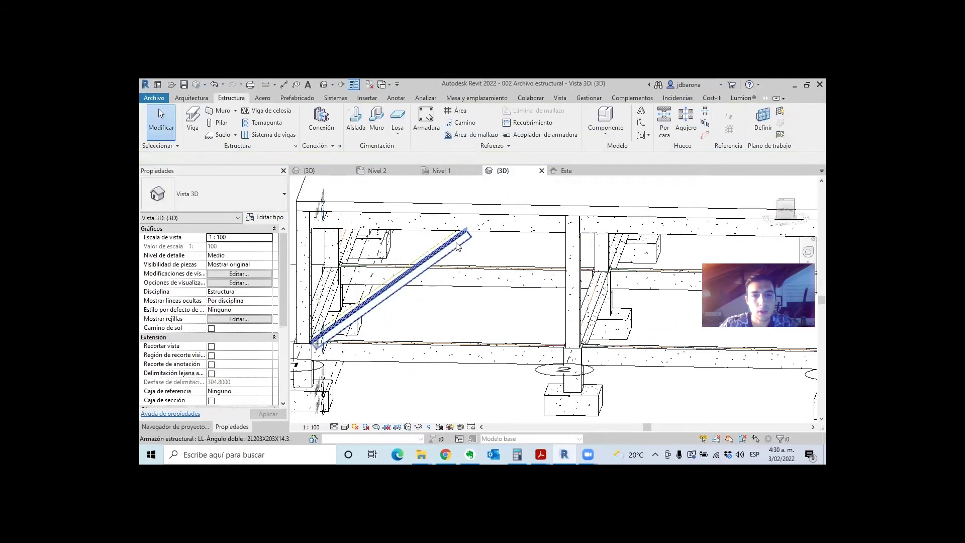
{"action": "left_click", "coordinate": [466, 235]}
{"action": "left_click_drag", "start_coordinate": [473, 228], "coordinate": [572, 216]}
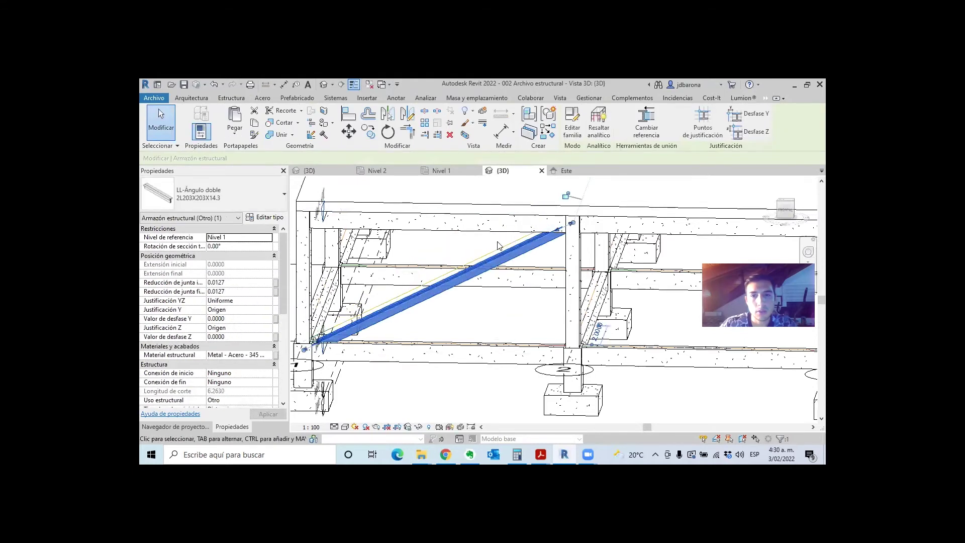
{"action": "scroll", "coordinate": [502, 271], "scroll_direction": "down", "scroll_amount": 3}
{"action": "left_click", "coordinate": [474, 360]}
{"action": "mouse_move", "coordinate": [474, 360]}
{"action": "middle_mouse_down", "text": "shift"}
{"action": "mouse_move", "coordinate": [513, 358]}
{"action": "mouse_move", "coordinate": [494, 306]}
{"action": "middle_mouse_up", "text": "shift"}
Draw a second 2L203X203X14.3 brace from the upper beam to the opposite lower corner.
{"action": "left_click", "coordinate": [477, 266]}
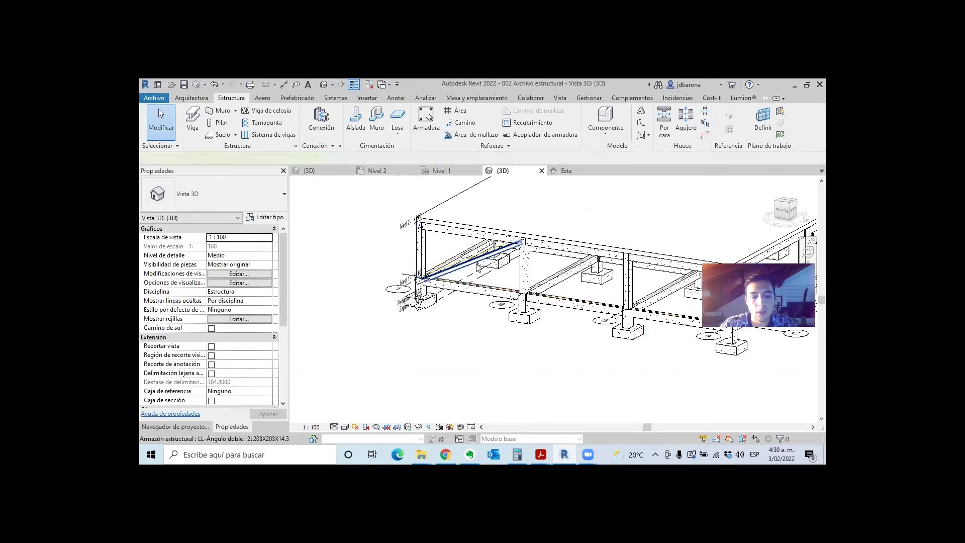
{"action": "key", "text": "c"}
{"action": "key", "text": "s"}
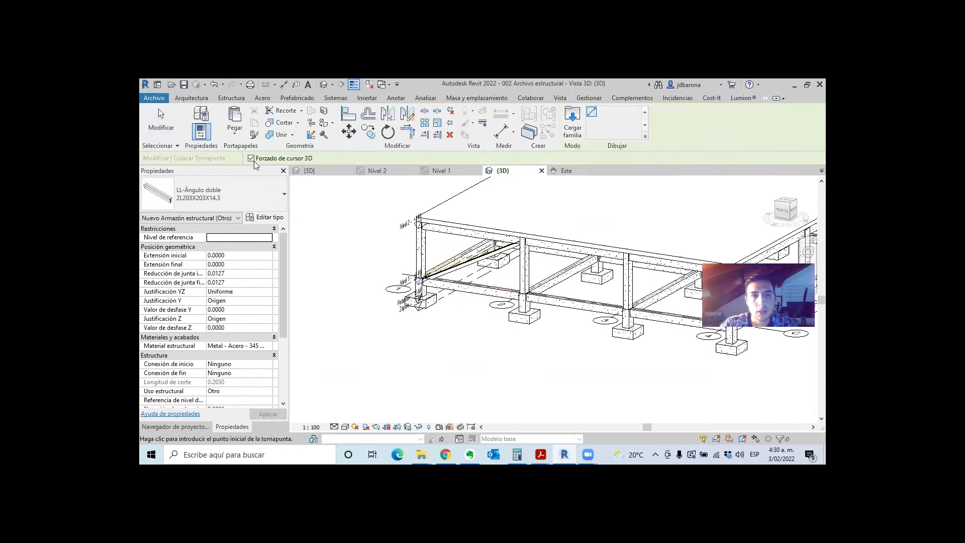
{"action": "scroll", "coordinate": [411, 221], "scroll_direction": "up", "scroll_amount": 2}
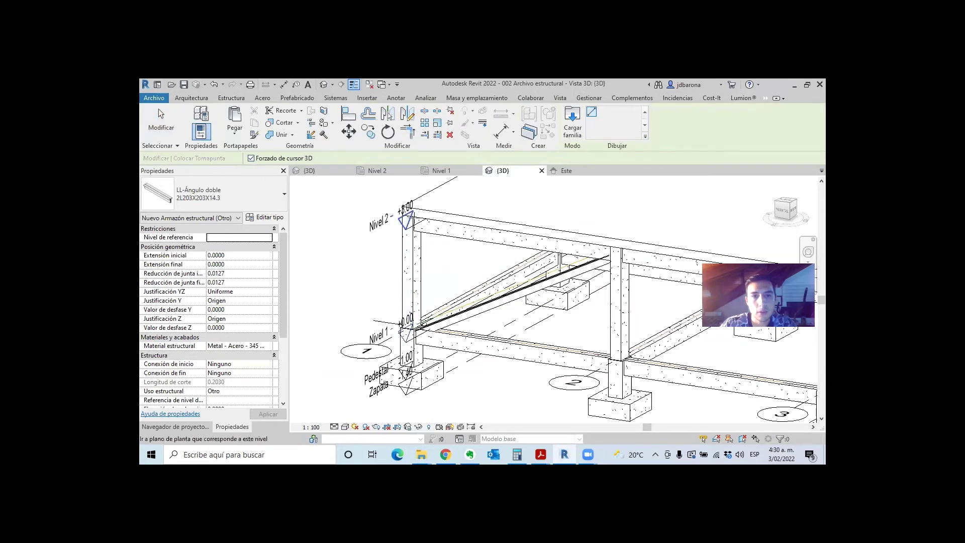
{"action": "middle_click_drag", "start_coordinate": [411, 222], "coordinate": [433, 204], "text": "shift"}
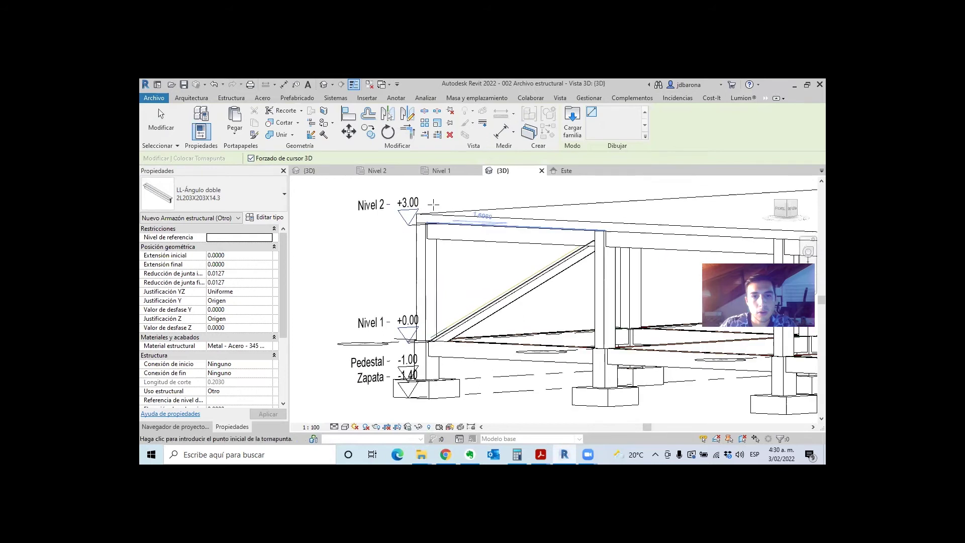
{"action": "left_click", "coordinate": [426, 221]}
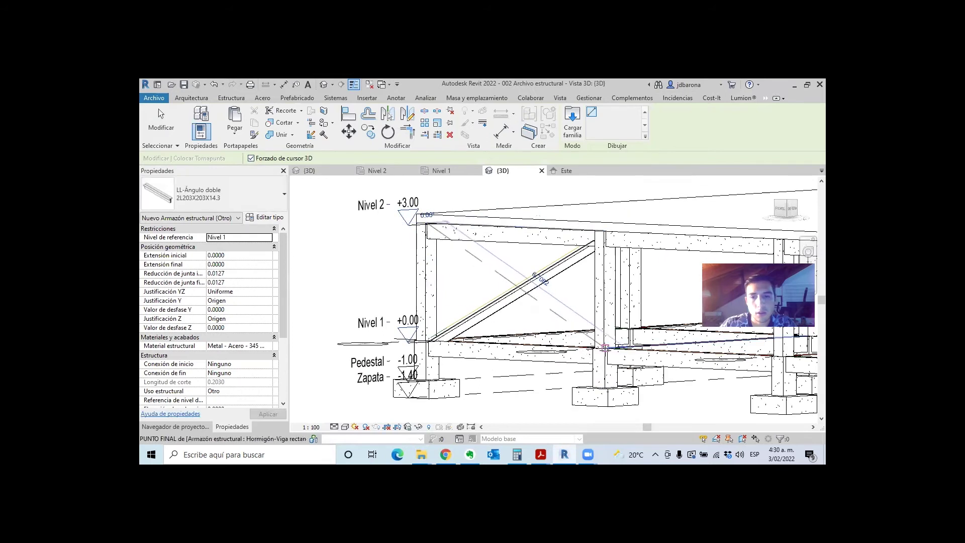
{"action": "left_click", "coordinate": [604, 347]}
{"action": "mouse_move", "coordinate": [604, 346]}
{"action": "middle_mouse_down", "text": "shift"}
{"action": "mouse_move", "coordinate": [518, 334]}
{"action": "mouse_move", "coordinate": [468, 341]}
{"action": "middle_mouse_up", "text": "shift"}
{"action": "key", "text": "Escape"}
{"action": "key", "text": "Escape"}
Orbit and select both braces to inspect the X bracing, then clear the selection.
{"action": "middle_click_drag", "start_coordinate": [468, 340], "coordinate": [479, 309], "text": "shift"}
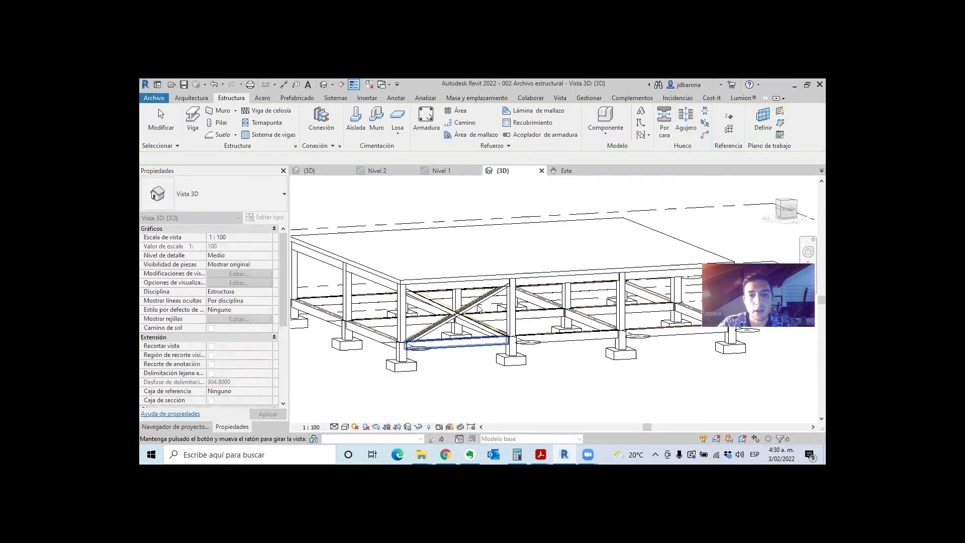
{"action": "scroll", "coordinate": [479, 309], "scroll_direction": "up", "scroll_amount": 3}
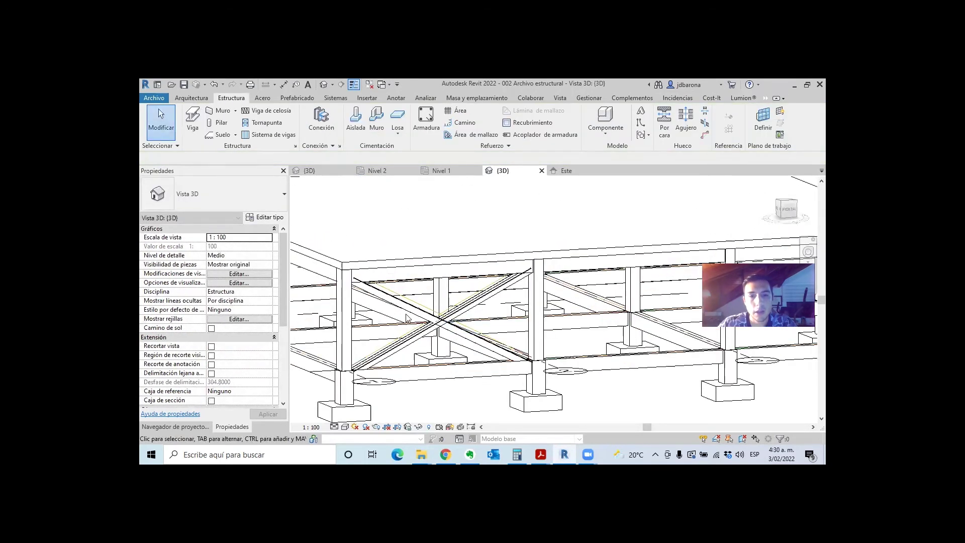
{"action": "left_click", "coordinate": [440, 307]}
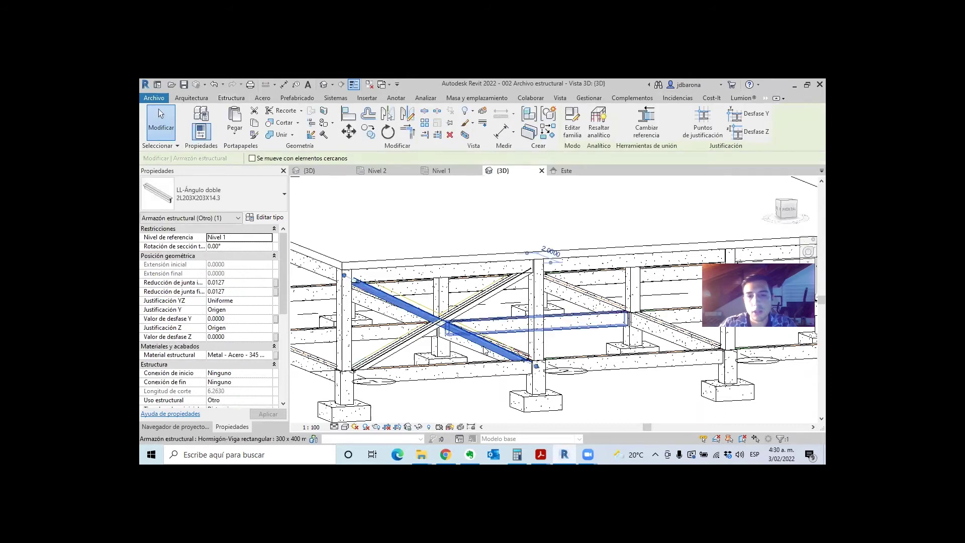
{"action": "middle_click_drag", "start_coordinate": [537, 369], "coordinate": [542, 358], "text": "shift"}
{"action": "scroll", "coordinate": [451, 333], "scroll_direction": "up", "scroll_amount": 1}
{"action": "scroll", "coordinate": [452, 332], "scroll_direction": "up", "scroll_amount": 1}
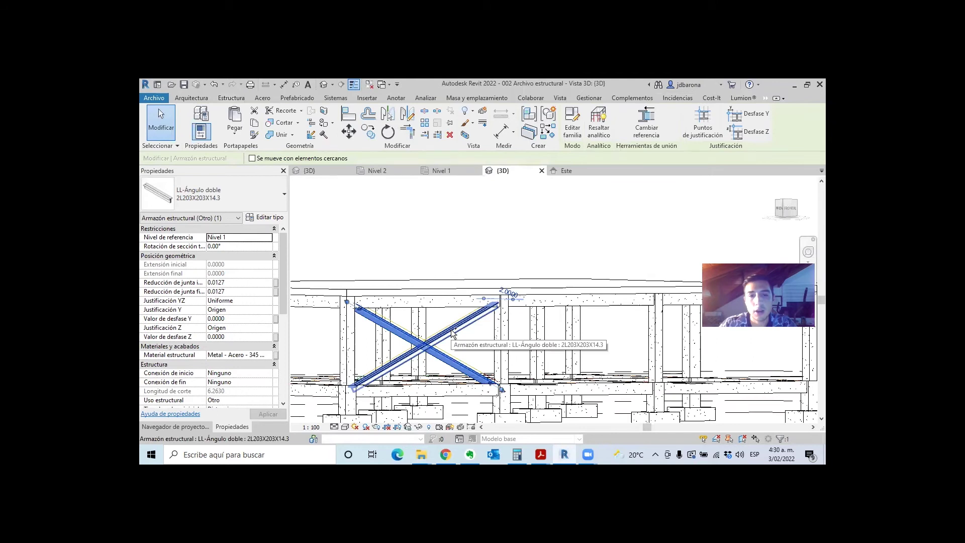
{"action": "left_click", "coordinate": [454, 333], "text": "ctrl"}
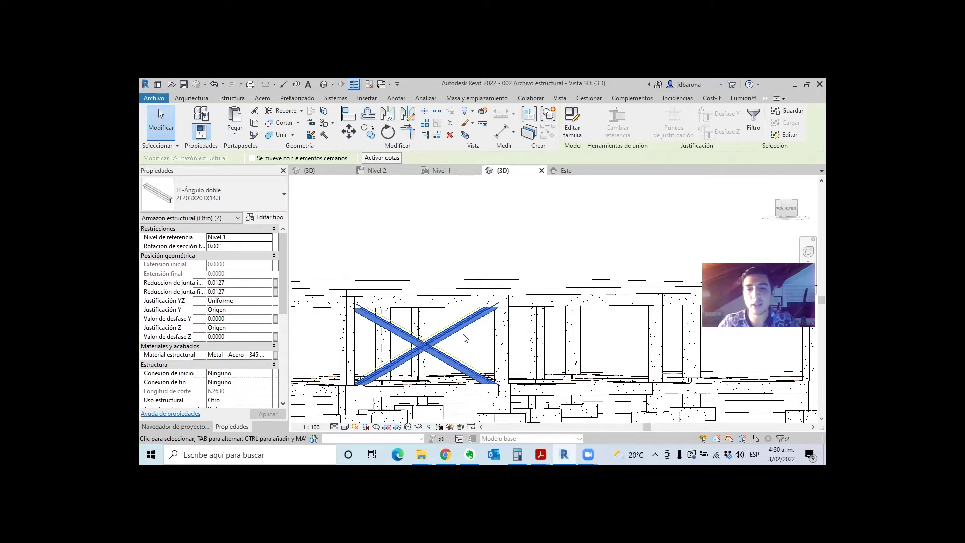
{"action": "middle_click_drag", "start_coordinate": [465, 338], "coordinate": [465, 330], "text": "shift"}
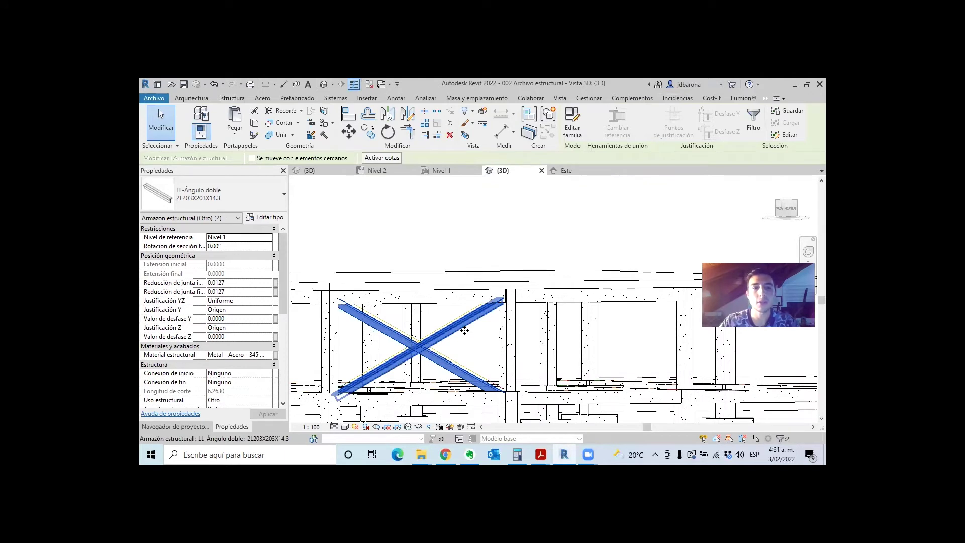
{"action": "key", "text": "Escape"}
{"action": "scroll", "coordinate": [464, 335], "scroll_direction": "down", "scroll_amount": 4}
{"action": "mouse_move", "coordinate": [526, 290]}
{"action": "middle_mouse_down", "text": "shift"}
{"action": "mouse_move", "coordinate": [476, 293]}
{"action": "mouse_move", "coordinate": [454, 357]}
{"action": "middle_mouse_up", "text": "shift"}
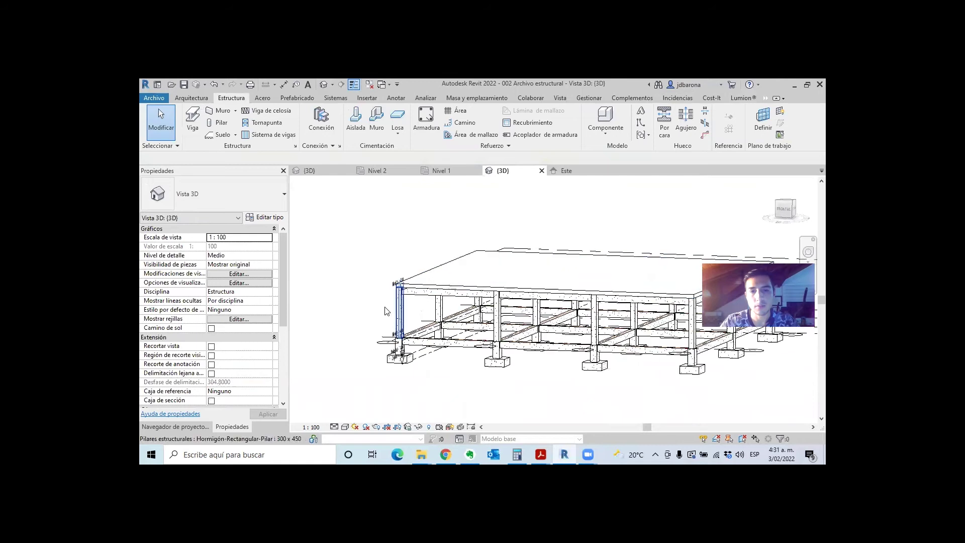
{"action": "scroll", "coordinate": [493, 322], "scroll_direction": "up", "scroll_amount": 2}
{"action": "scroll", "coordinate": [388, 292], "scroll_direction": "down", "scroll_amount": 2}
{"action": "mouse_move", "coordinate": [389, 293]}
{"action": "middle_mouse_down", "text": "shift"}
{"action": "mouse_move", "coordinate": [429, 329]}
{"action": "mouse_move", "coordinate": [432, 362]}
{"action": "middle_mouse_up", "text": "shift"}
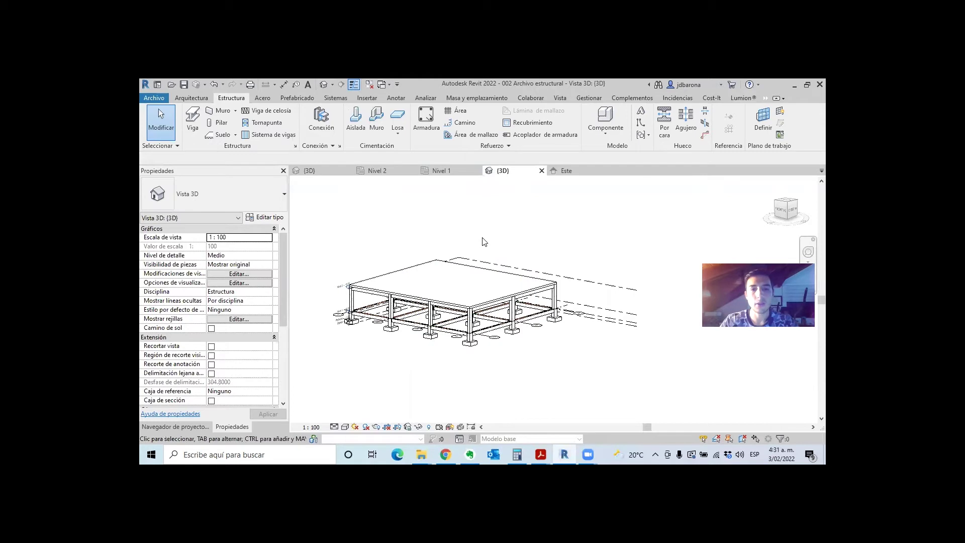
{"action": "scroll", "coordinate": [387, 243], "scroll_direction": "down", "scroll_amount": 2}
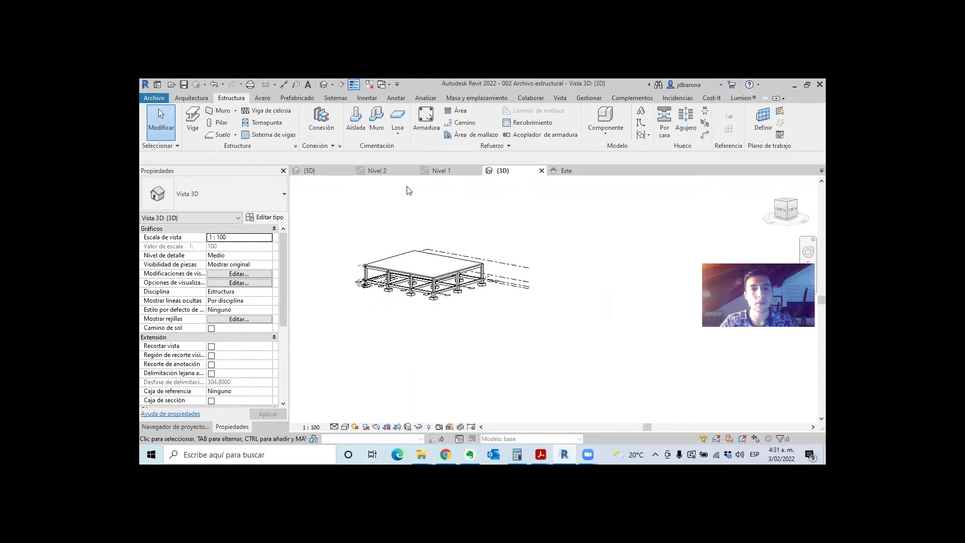
Save, close inactive views, and close the Curso Revit 2022 3D view, saving its changes.
{"action": "left_click", "coordinate": [183, 84]}
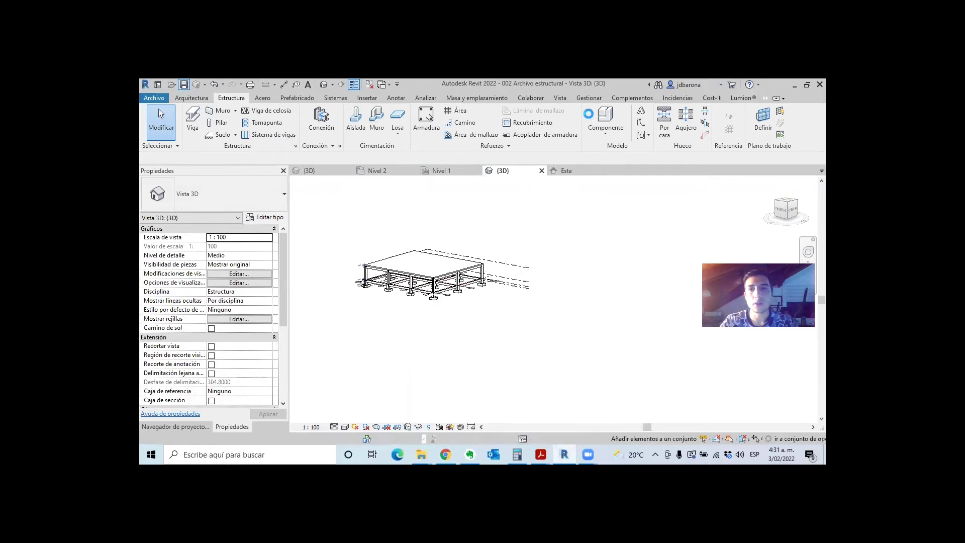
{"action": "left_click", "coordinate": [561, 99]}
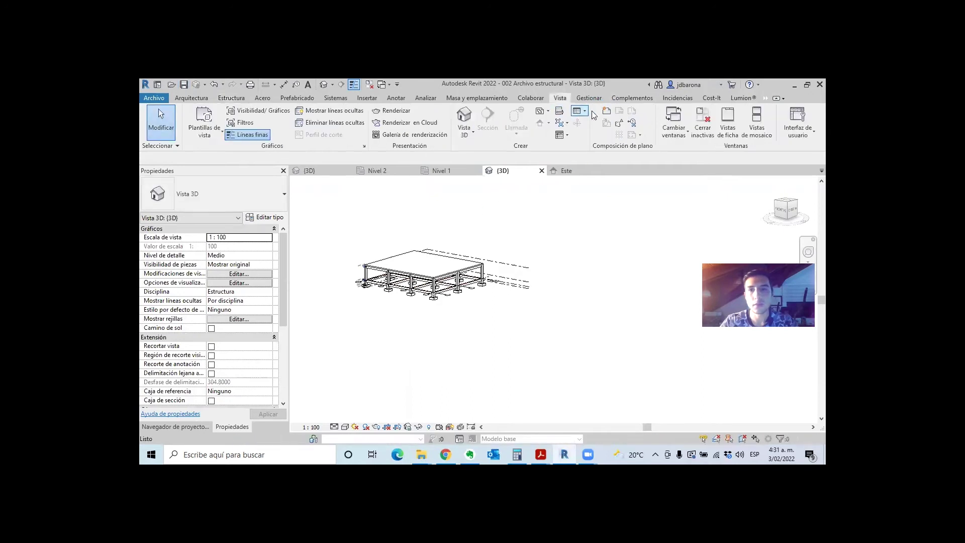
{"action": "left_click", "coordinate": [703, 128]}
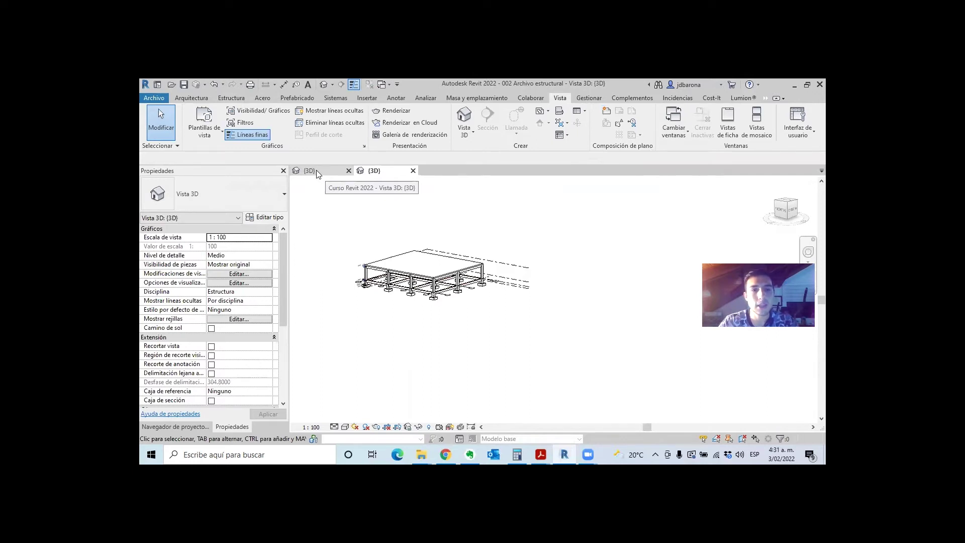
{"action": "left_click", "coordinate": [348, 170]}
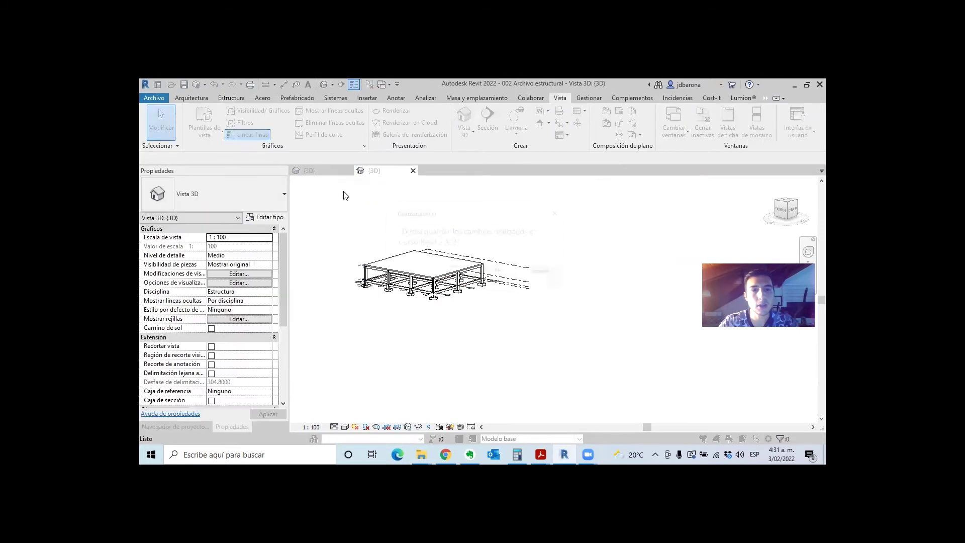
{"action": "left_click", "coordinate": [462, 273]}
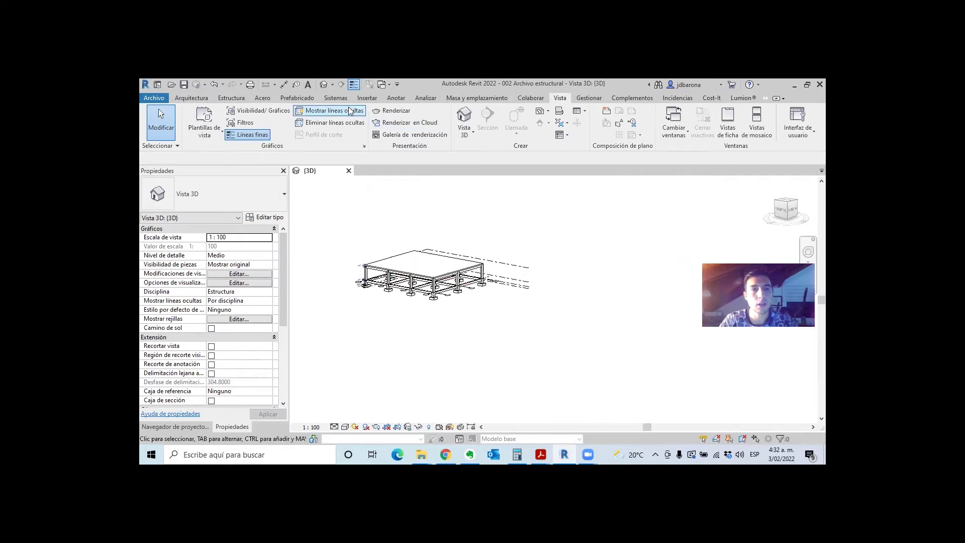
Link Curso Revit 2022.rvt from the Curso Revir Arquitectura 2022 folder into the structural project.
{"action": "left_click", "coordinate": [365, 97]}
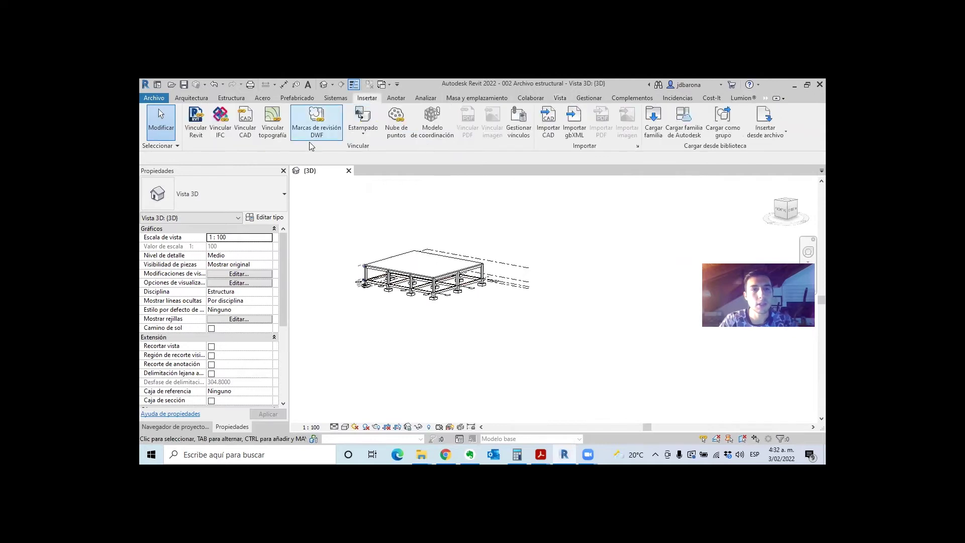
{"action": "left_click", "coordinate": [200, 126]}
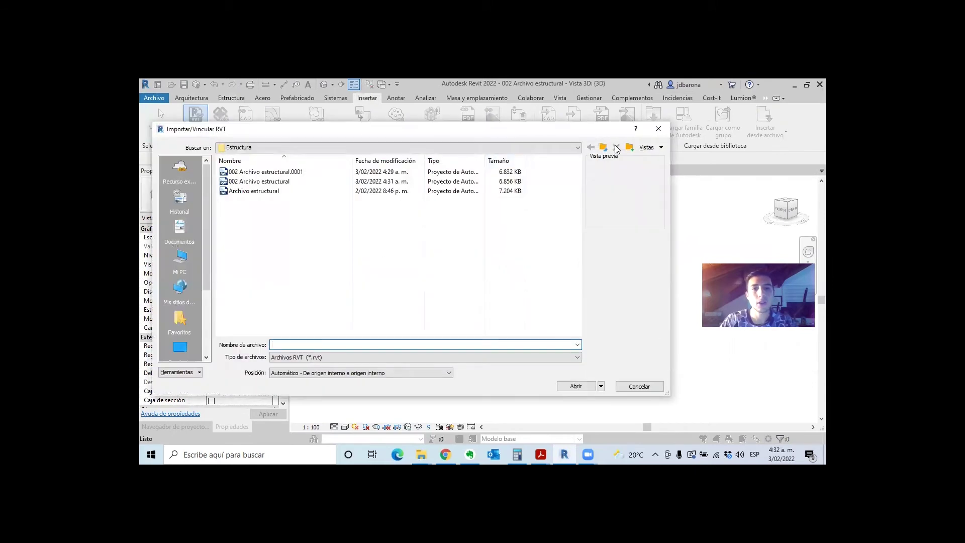
{"action": "left_click", "coordinate": [604, 148]}
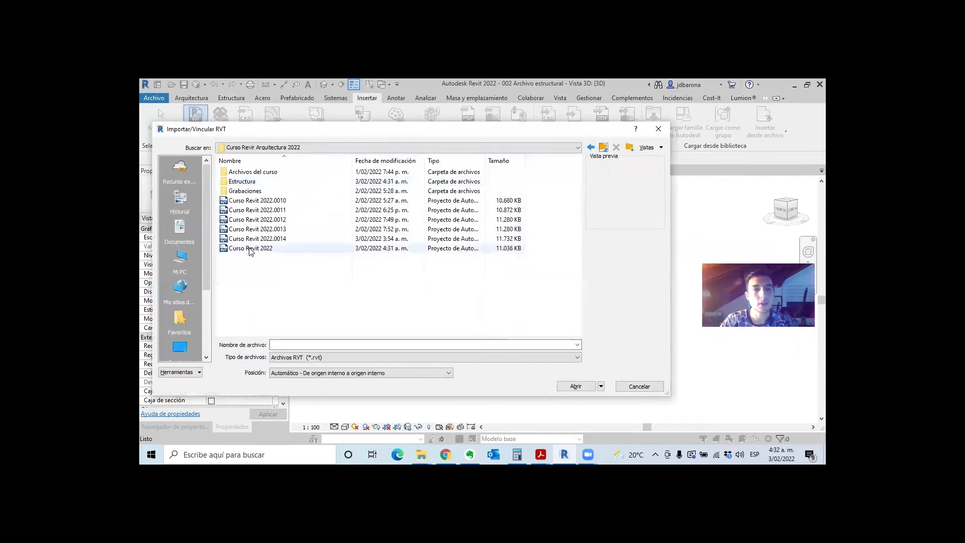
{"action": "left_click", "coordinate": [250, 248]}
{"action": "left_click", "coordinate": [577, 386]}
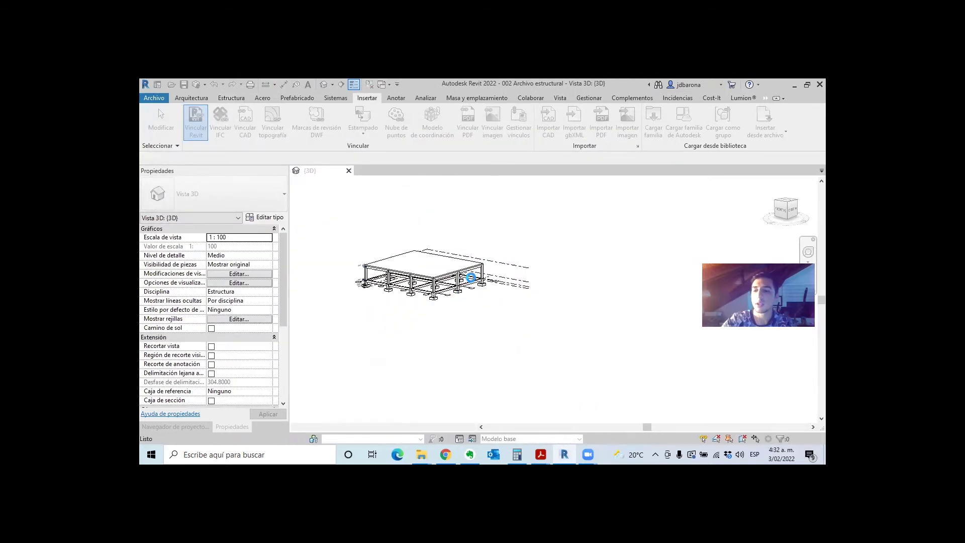
{"action": "scroll", "coordinate": [527, 341], "scroll_direction": "down", "scroll_amount": 1}
{"action": "scroll", "coordinate": [447, 297], "scroll_direction": "down", "scroll_amount": 2}
{"action": "scroll", "coordinate": [445, 291], "scroll_direction": "down", "scroll_amount": 3}
{"action": "scroll", "coordinate": [447, 295], "scroll_direction": "down", "scroll_amount": 2}
{"action": "scroll", "coordinate": [444, 289], "scroll_direction": "up", "scroll_amount": 1}
{"action": "scroll", "coordinate": [483, 308], "scroll_direction": "up", "scroll_amount": 4}
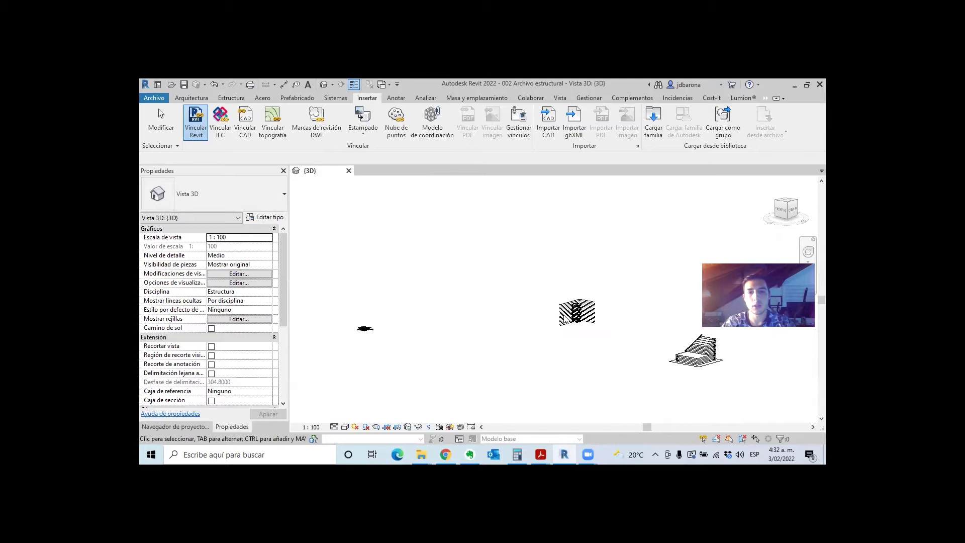
{"action": "scroll", "coordinate": [592, 313], "scroll_direction": "up", "scroll_amount": 3}
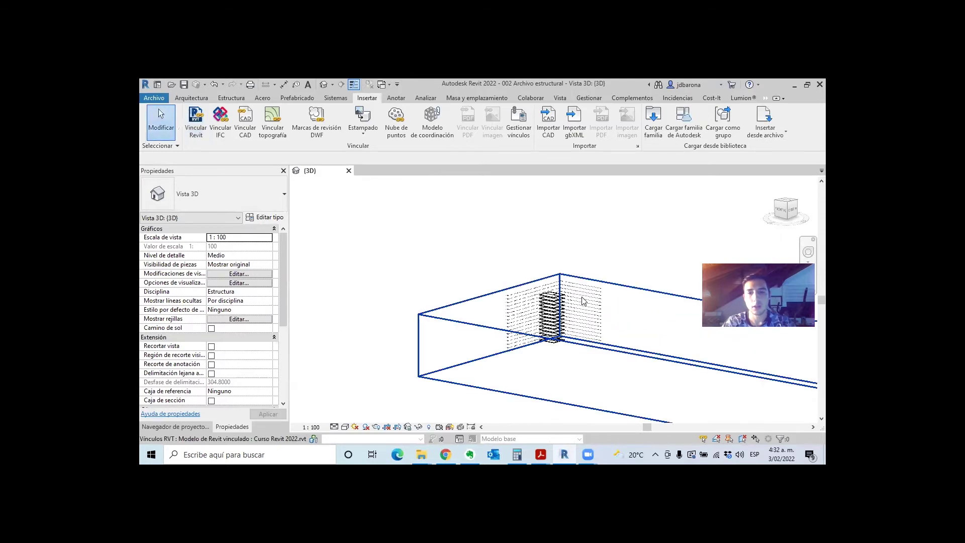
{"action": "scroll", "coordinate": [605, 309], "scroll_direction": "up", "scroll_amount": 3}
{"action": "scroll", "coordinate": [589, 310], "scroll_direction": "down", "scroll_amount": 5}
{"action": "scroll", "coordinate": [553, 313], "scroll_direction": "down", "scroll_amount": 3}
{"action": "scroll", "coordinate": [431, 319], "scroll_direction": "up", "scroll_amount": 2}
{"action": "scroll", "coordinate": [417, 318], "scroll_direction": "up", "scroll_amount": 3}
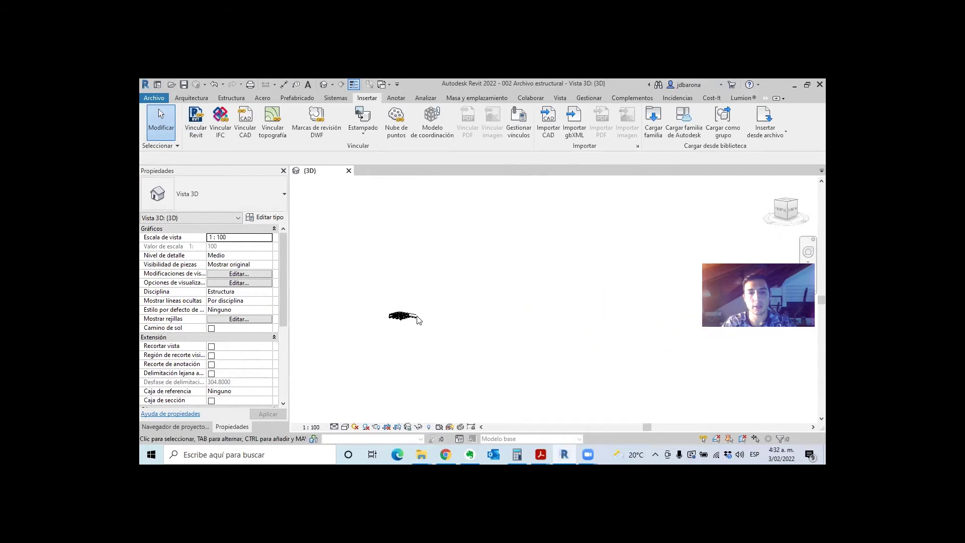
{"action": "scroll", "coordinate": [358, 322], "scroll_direction": "up", "scroll_amount": 2}
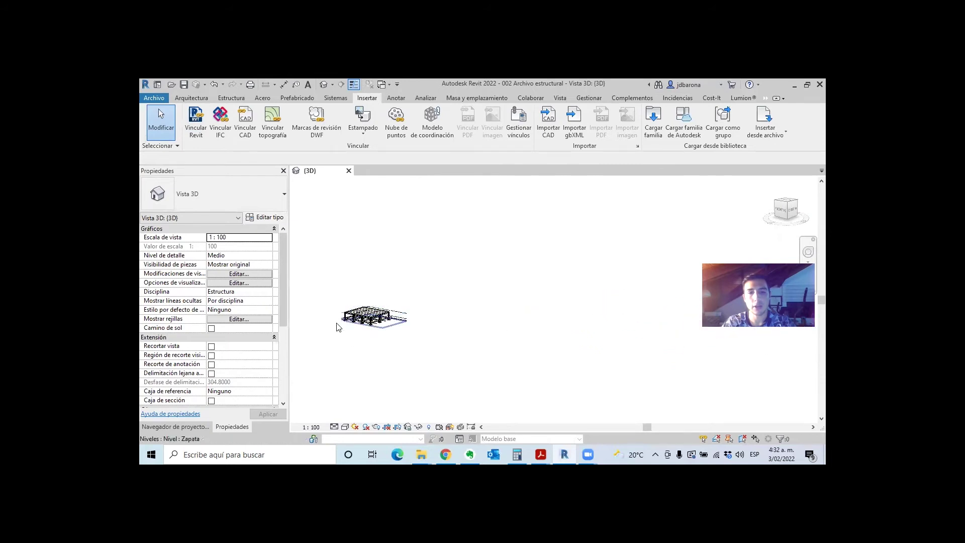
{"action": "scroll", "coordinate": [351, 322], "scroll_direction": "down", "scroll_amount": 3}
{"action": "scroll", "coordinate": [552, 310], "scroll_direction": "up", "scroll_amount": 2}
{"action": "scroll", "coordinate": [551, 310], "scroll_direction": "up", "scroll_amount": 1}
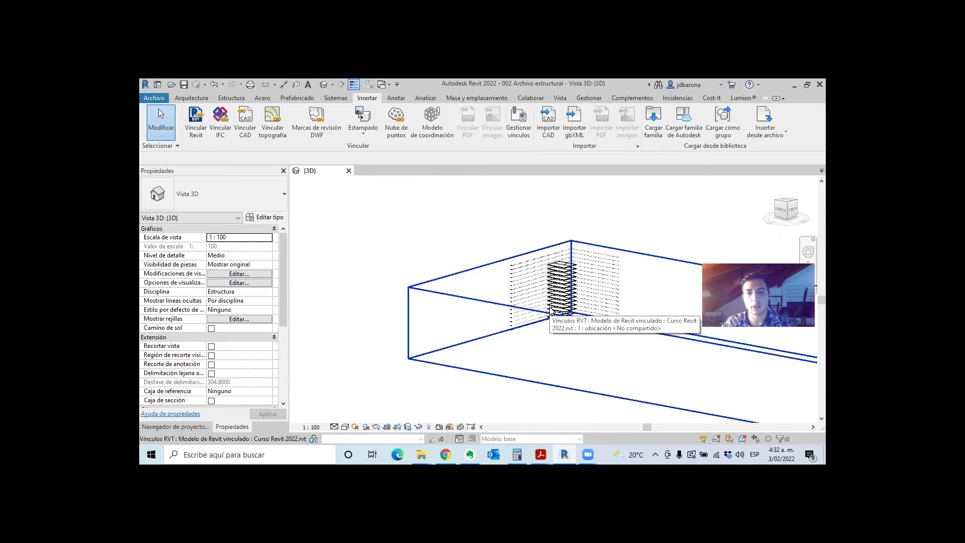
{"action": "scroll", "coordinate": [548, 324], "scroll_direction": "up", "scroll_amount": 2}
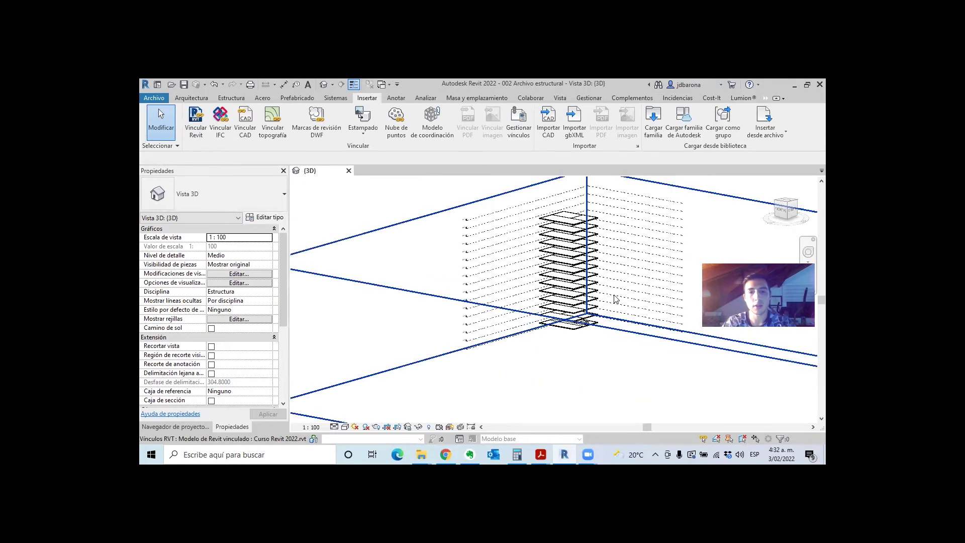
{"action": "scroll", "coordinate": [608, 304], "scroll_direction": "down", "scroll_amount": 4}
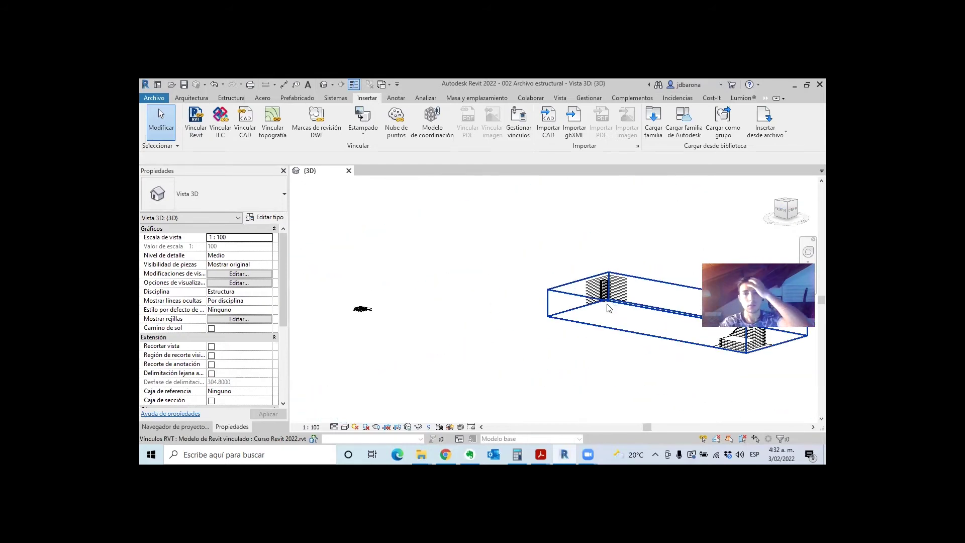
Window-select all structural elements and turn to a top view with the ViewCube.
{"action": "left_click_drag", "start_coordinate": [338, 340], "coordinate": [405, 262]}
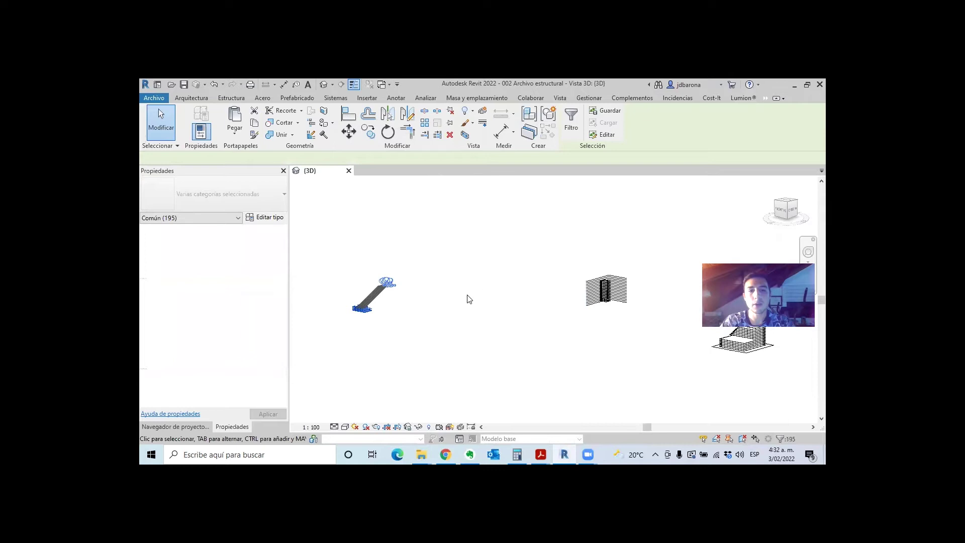
{"action": "middle_click_drag", "start_coordinate": [469, 299], "coordinate": [459, 334], "text": "shift"}
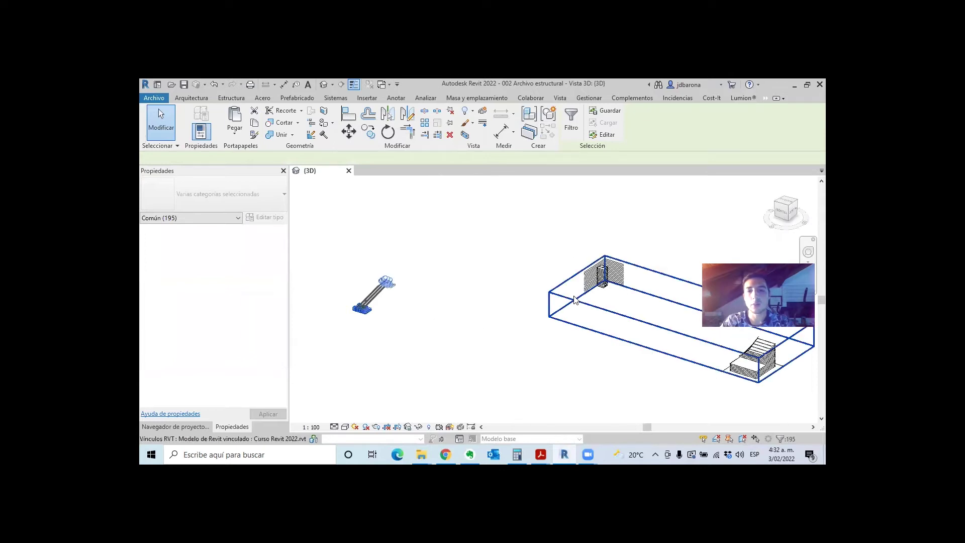
{"action": "left_click", "coordinate": [788, 202]}
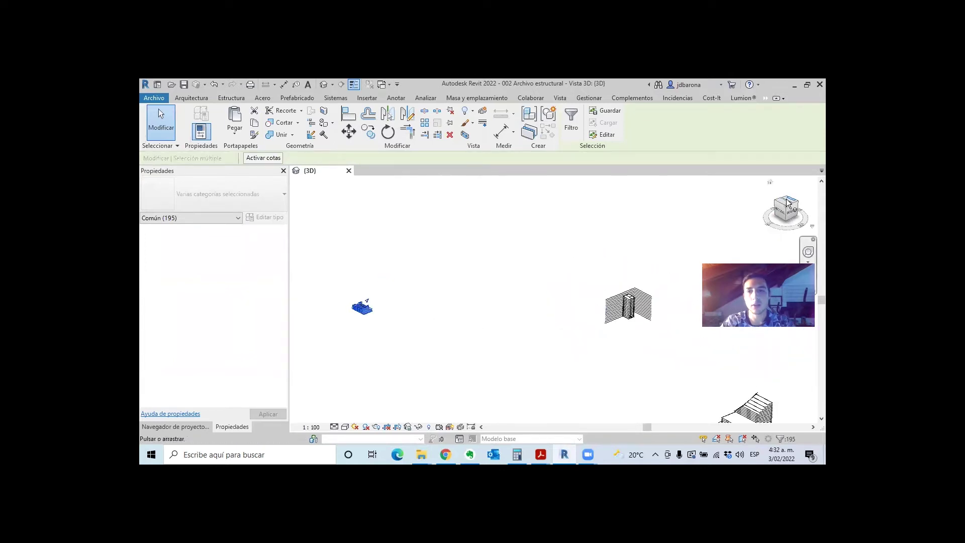
{"action": "left_click", "coordinate": [767, 217]}
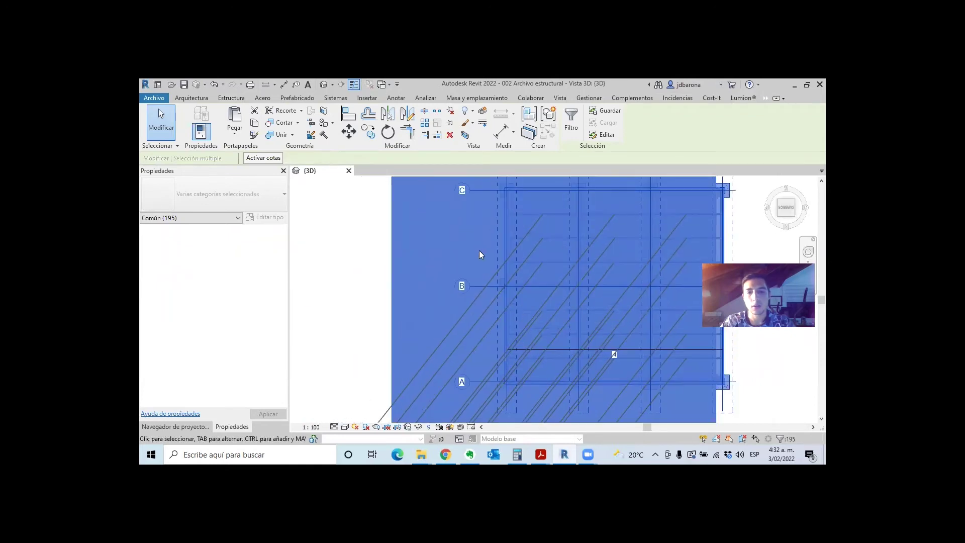
{"action": "key", "text": "Escape"}
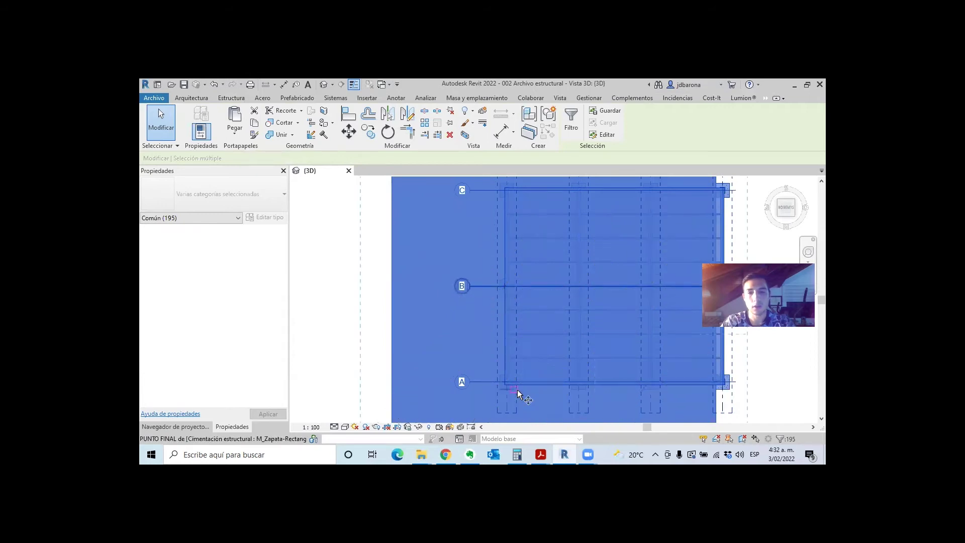
{"action": "scroll", "coordinate": [519, 393], "scroll_direction": "up", "scroll_amount": 2}
{"action": "scroll", "coordinate": [502, 380], "scroll_direction": "up", "scroll_amount": 2}
Move the structure with MV from grid A/4 onto the linked model's corner.
{"action": "key", "text": "m"}
{"action": "key", "text": "v"}
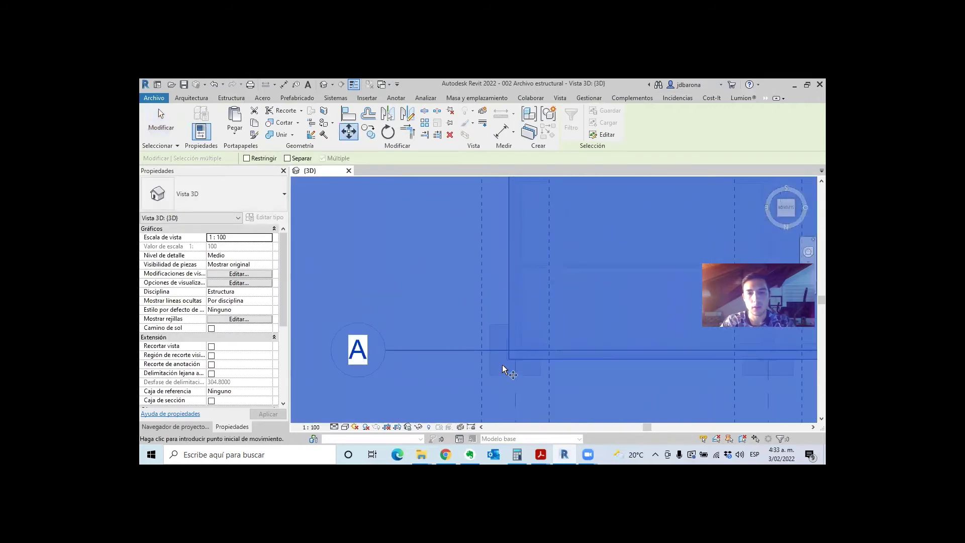
{"action": "scroll", "coordinate": [510, 361], "scroll_direction": "up", "scroll_amount": 2}
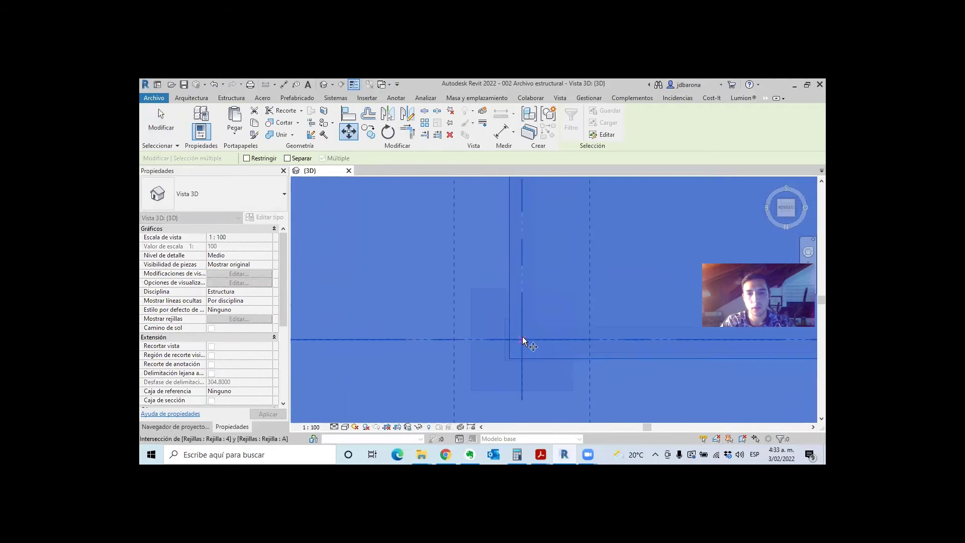
{"action": "scroll", "coordinate": [533, 312], "scroll_direction": "down", "scroll_amount": 3}
{"action": "scroll", "coordinate": [544, 276], "scroll_direction": "down", "scroll_amount": 3}
{"action": "scroll", "coordinate": [547, 261], "scroll_direction": "down", "scroll_amount": 3}
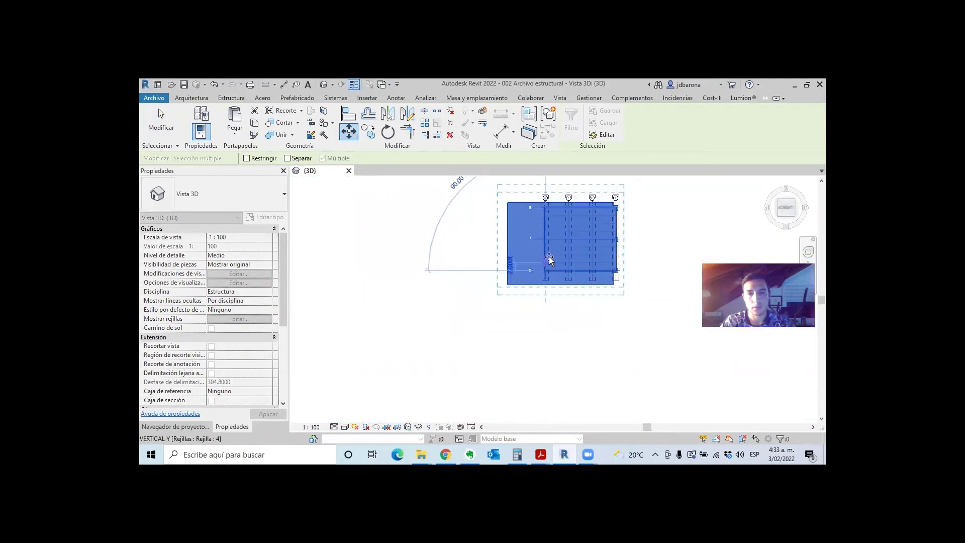
{"action": "scroll", "coordinate": [550, 260], "scroll_direction": "down", "scroll_amount": 2}
{"action": "scroll", "coordinate": [548, 258], "scroll_direction": "down", "scroll_amount": 2}
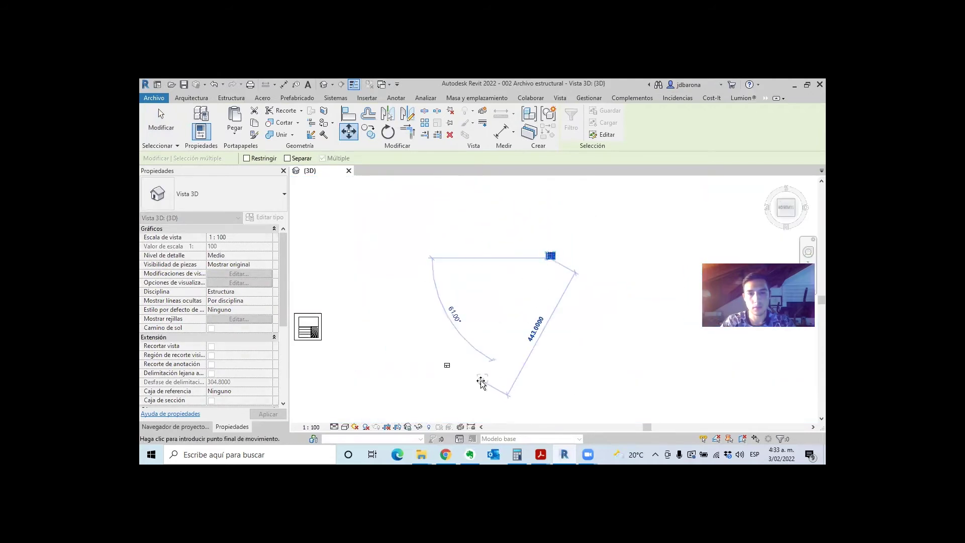
{"action": "scroll", "coordinate": [452, 381], "scroll_direction": "up", "scroll_amount": 2}
{"action": "scroll", "coordinate": [417, 359], "scroll_direction": "up", "scroll_amount": 2}
{"action": "scroll", "coordinate": [446, 328], "scroll_direction": "up", "scroll_amount": 2}
{"action": "scroll", "coordinate": [449, 286], "scroll_direction": "up", "scroll_amount": 2}
{"action": "scroll", "coordinate": [449, 281], "scroll_direction": "up", "scroll_amount": 3}
{"action": "scroll", "coordinate": [403, 354], "scroll_direction": "up", "scroll_amount": 2}
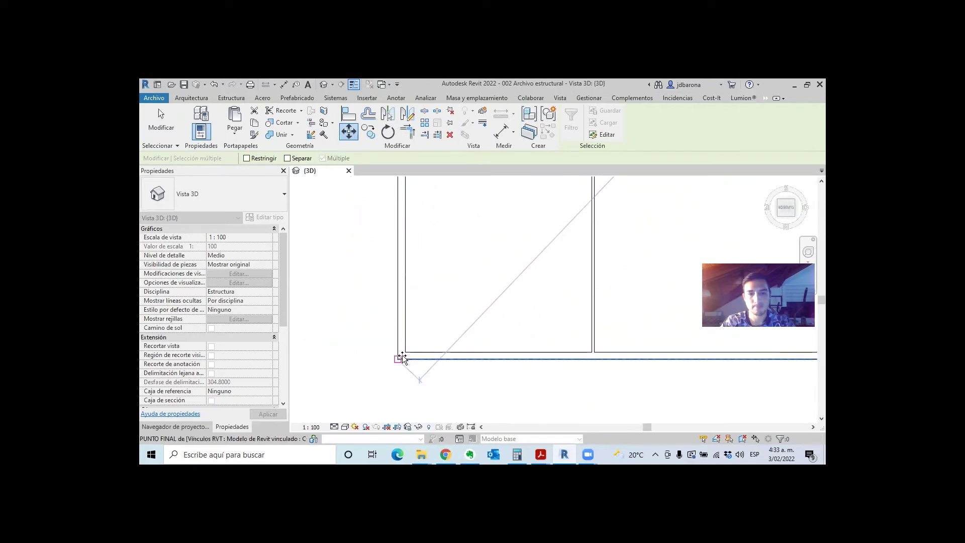
{"action": "scroll", "coordinate": [403, 356], "scroll_direction": "down", "scroll_amount": 4}
{"action": "scroll", "coordinate": [404, 350], "scroll_direction": "down", "scroll_amount": 6}
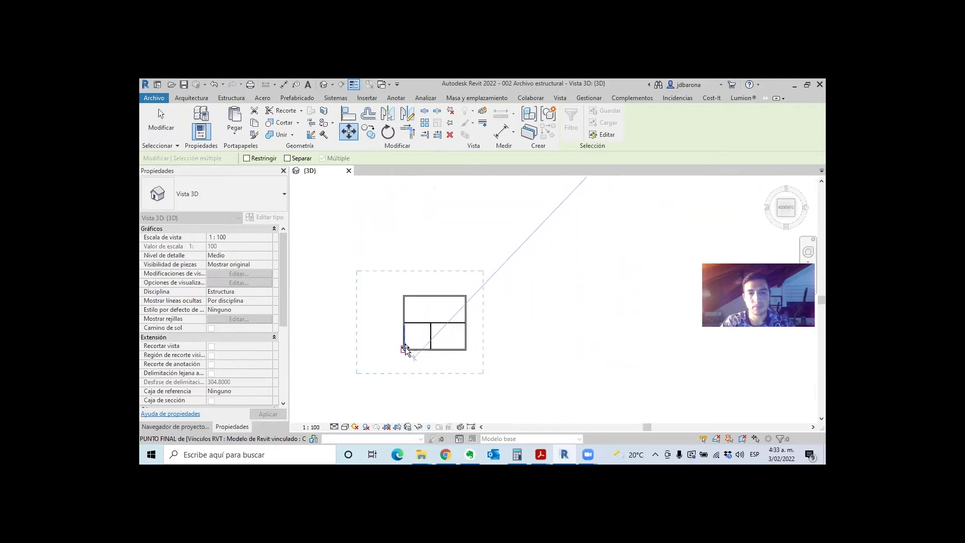
{"action": "left_click", "coordinate": [471, 349]}
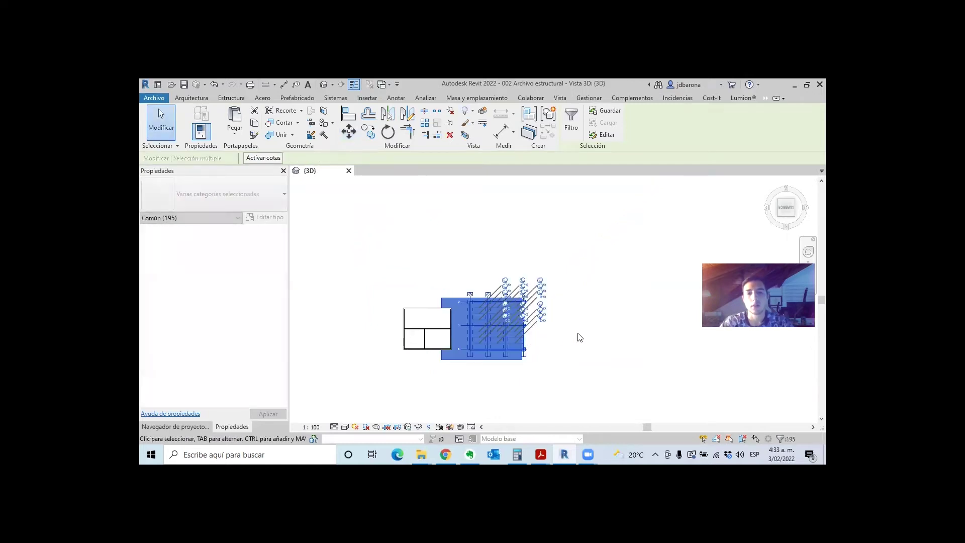
{"action": "left_click", "coordinate": [569, 354]}
{"action": "scroll", "coordinate": [556, 301], "scroll_direction": "down", "scroll_amount": 1}
{"action": "scroll", "coordinate": [555, 302], "scroll_direction": "down", "scroll_amount": 1}
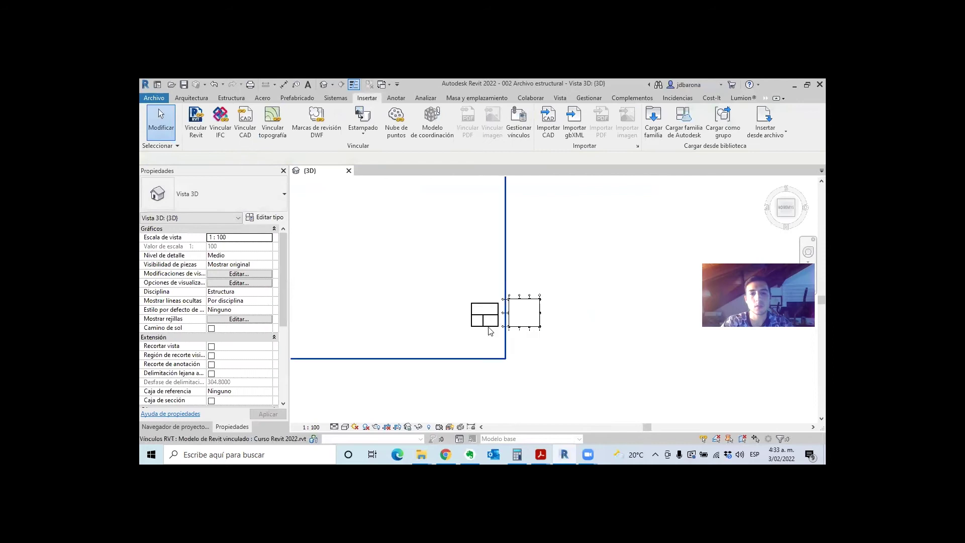
{"action": "scroll", "coordinate": [492, 329], "scroll_direction": "up", "scroll_amount": 2}
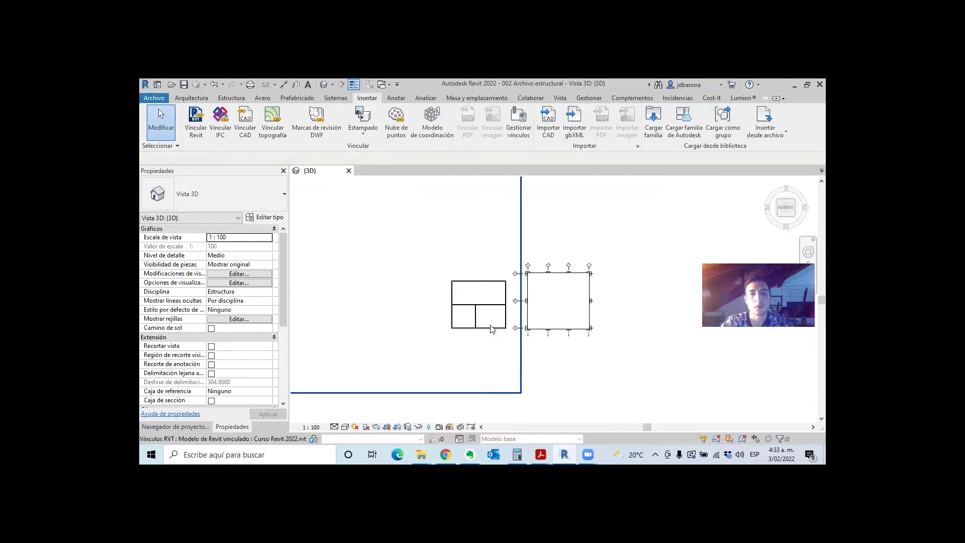
{"action": "scroll", "coordinate": [493, 328], "scroll_direction": "up", "scroll_amount": 1}
{"action": "left_click", "coordinate": [493, 359]}
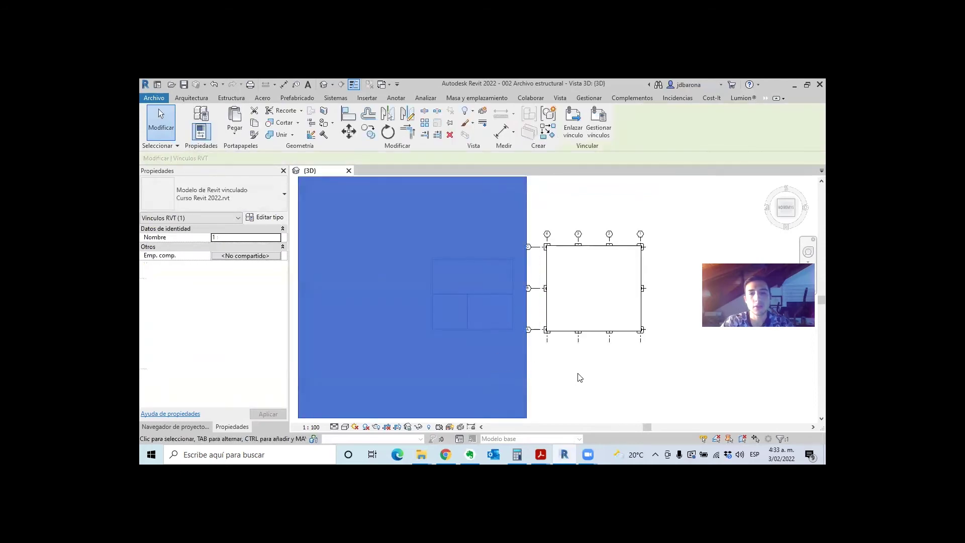
{"action": "left_click", "coordinate": [579, 377]}
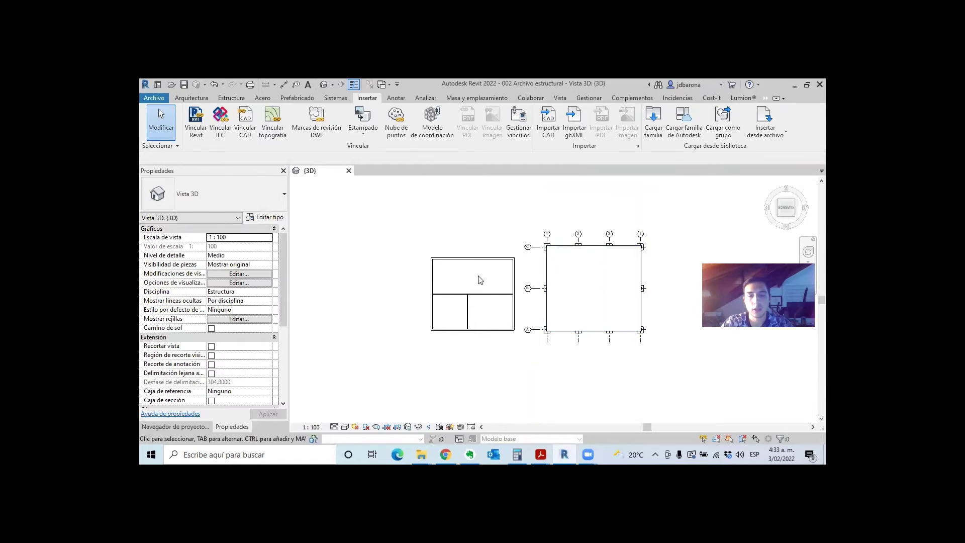
{"action": "scroll", "coordinate": [440, 269], "scroll_direction": "up", "scroll_amount": 1}
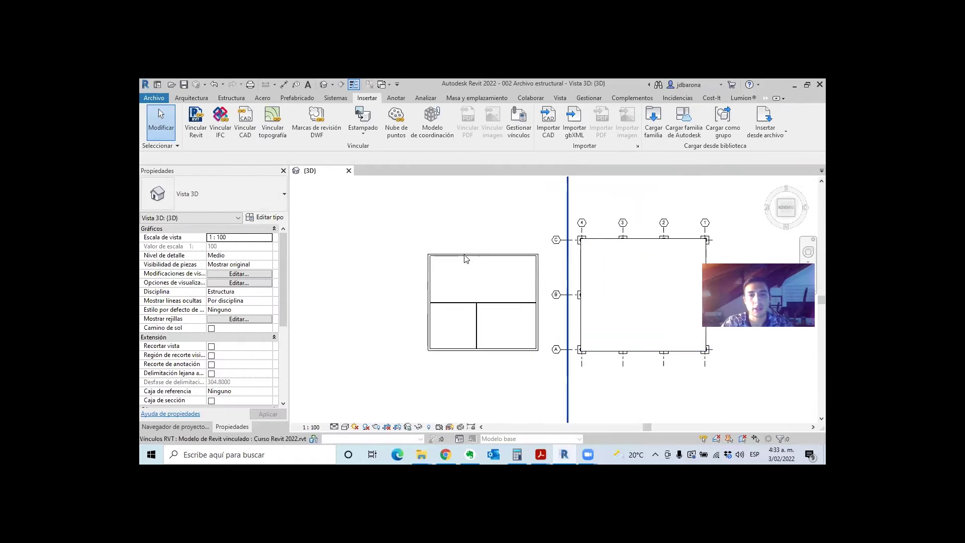
{"action": "left_click", "coordinate": [466, 259]}
{"action": "key", "text": "Escape"}
{"action": "scroll", "coordinate": [473, 251], "scroll_direction": "up", "scroll_amount": 1}
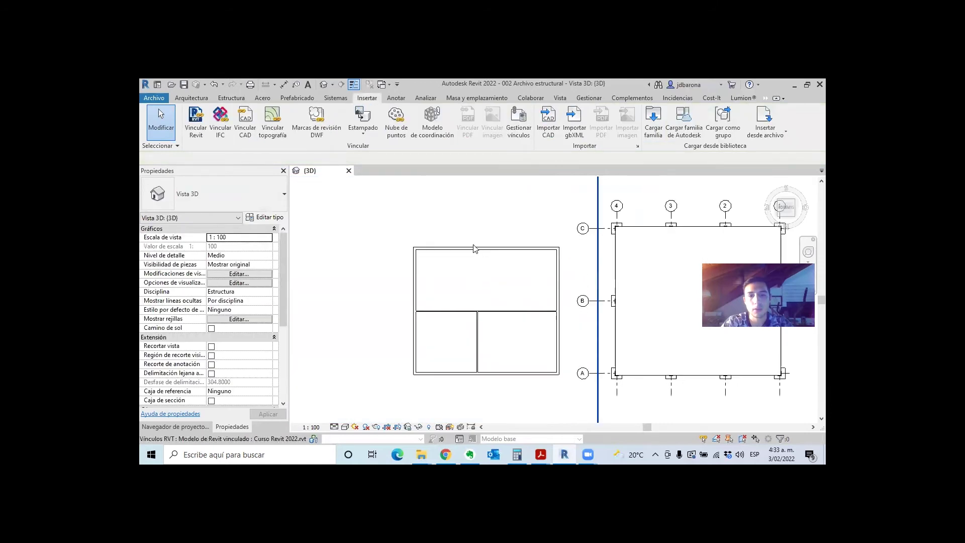
{"action": "left_click", "coordinate": [477, 278]}
{"action": "key", "text": "Escape"}
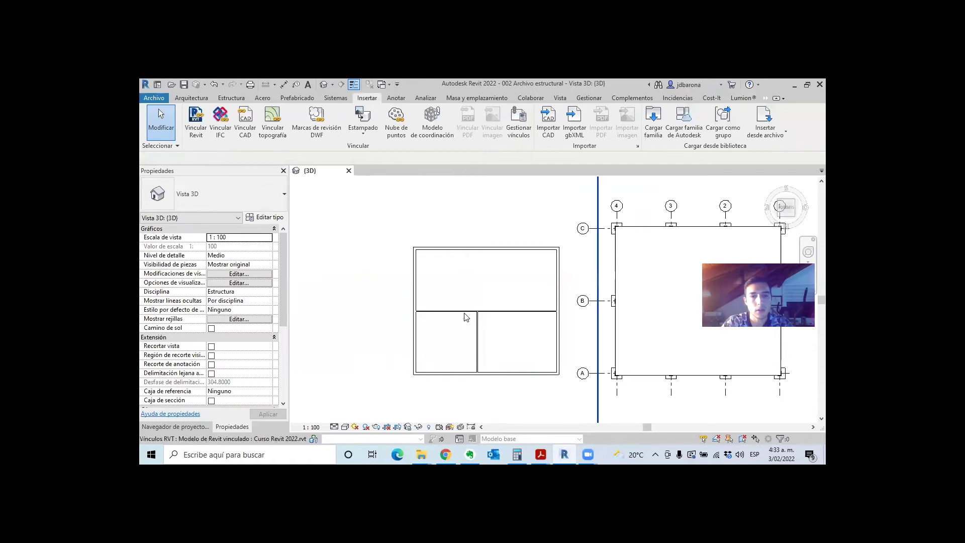
{"action": "left_click", "coordinate": [440, 338]}
{"action": "key", "text": "Escape"}
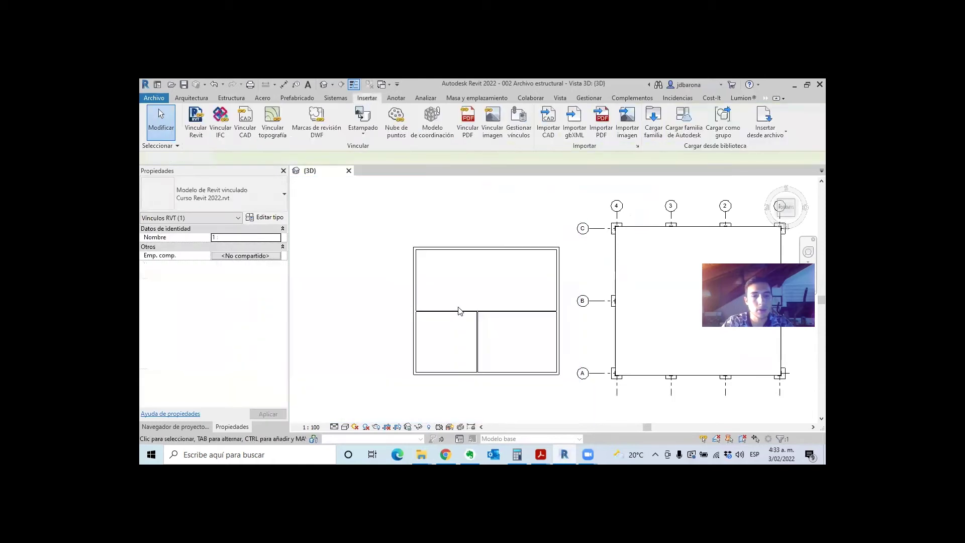
{"action": "scroll", "coordinate": [251, 352], "scroll_direction": "down", "scroll_amount": 2}
{"action": "scroll", "coordinate": [232, 362], "scroll_direction": "down", "scroll_amount": 2}
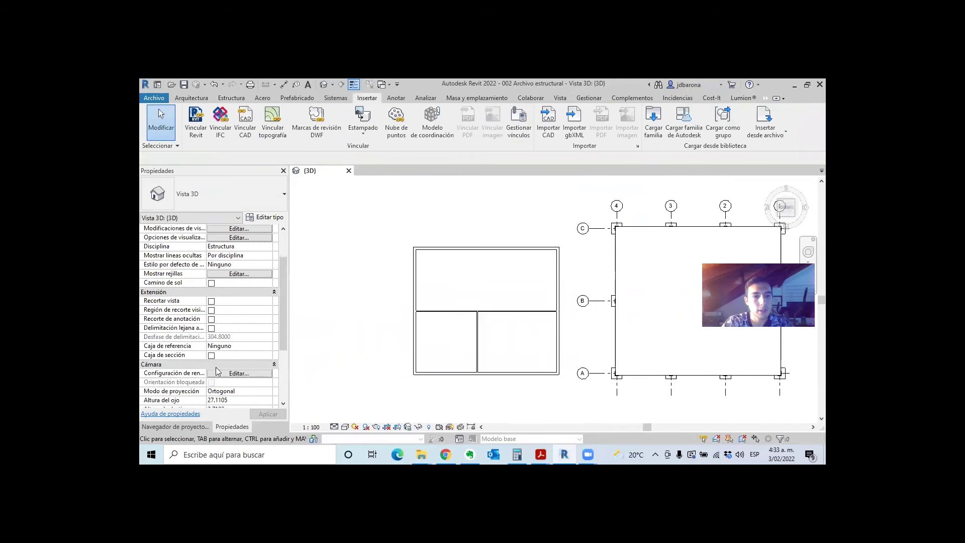
{"action": "scroll", "coordinate": [217, 373], "scroll_direction": "down", "scroll_amount": 2}
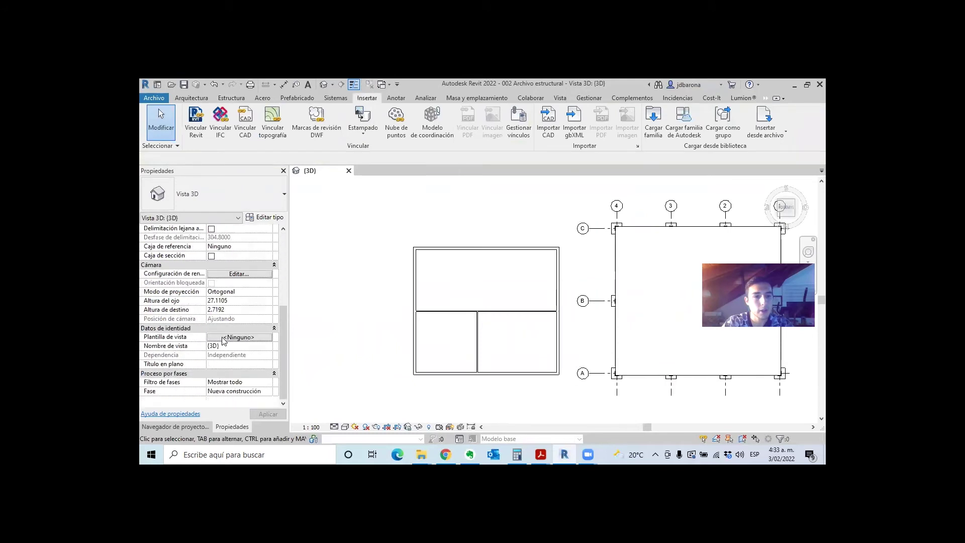
{"action": "left_click", "coordinate": [226, 338]}
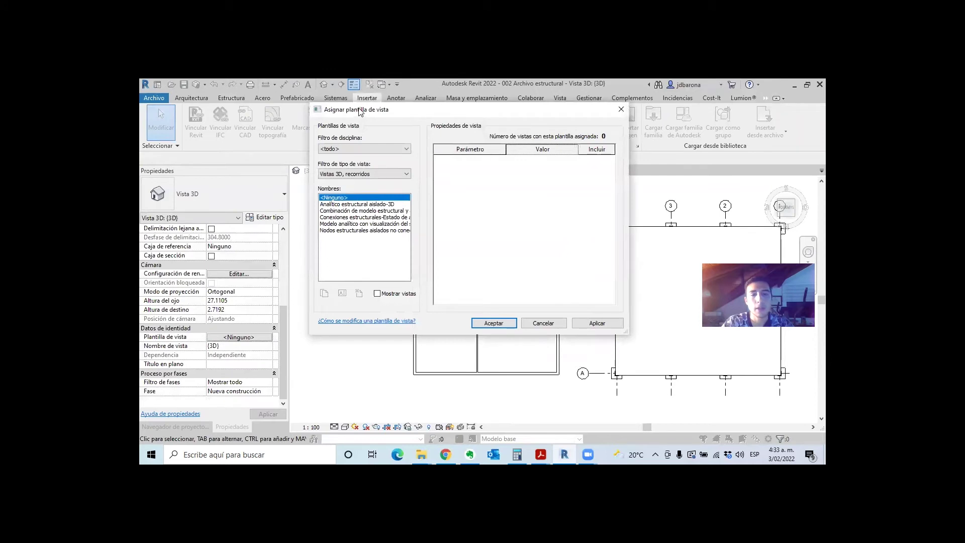
{"action": "left_click_drag", "start_coordinate": [360, 111], "coordinate": [419, 123]}
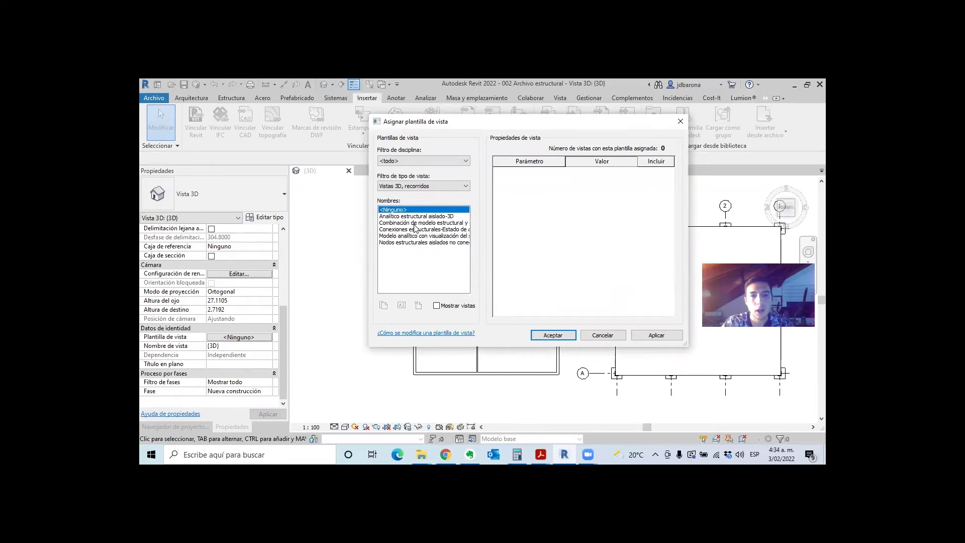
{"action": "key", "text": "Escape"}
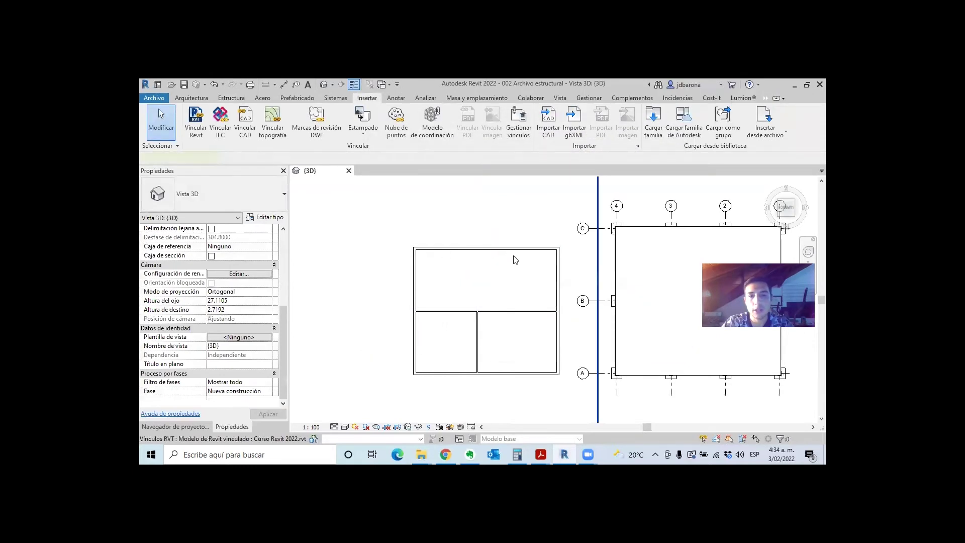
{"action": "left_click", "coordinate": [538, 290]}
{"action": "key", "text": "Escape"}
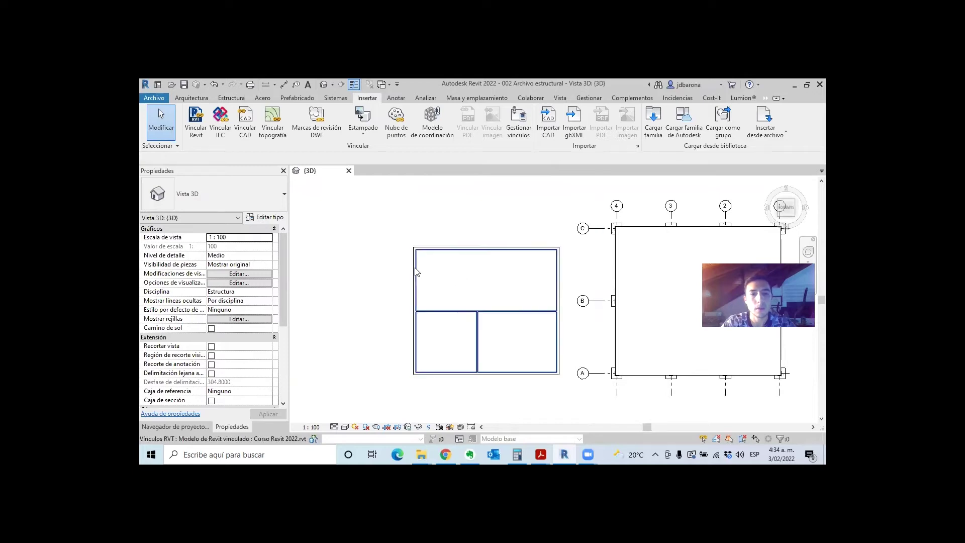
{"action": "scroll", "coordinate": [416, 272], "scroll_direction": "up", "scroll_amount": 2}
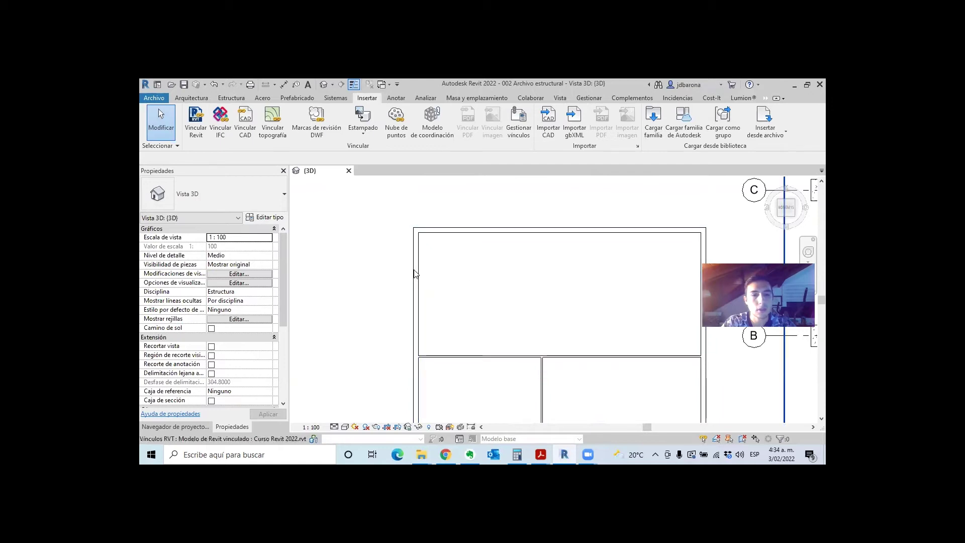
{"action": "scroll", "coordinate": [421, 270], "scroll_direction": "down", "scroll_amount": 5}
{"action": "scroll", "coordinate": [232, 307], "scroll_direction": "down", "scroll_amount": 2}
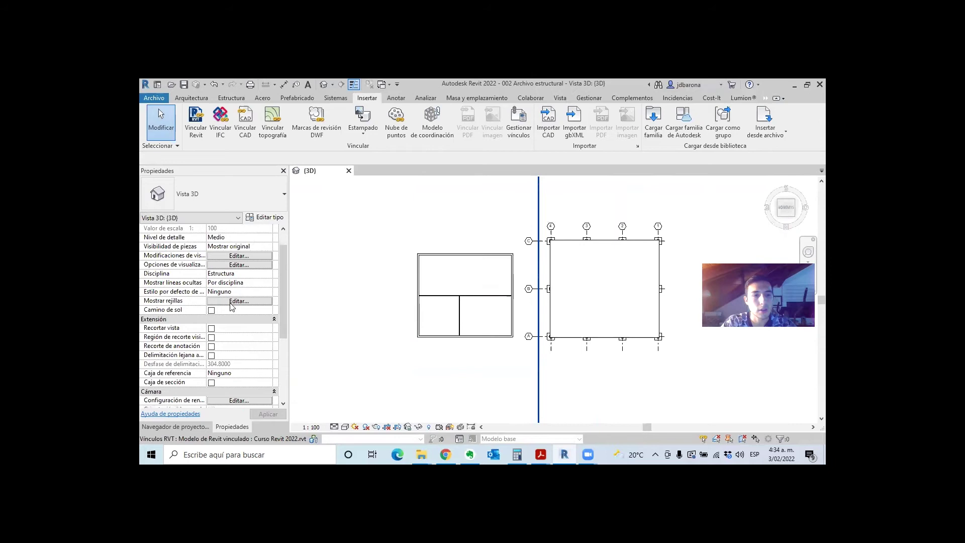
{"action": "scroll", "coordinate": [232, 307], "scroll_direction": "down", "scroll_amount": 3}
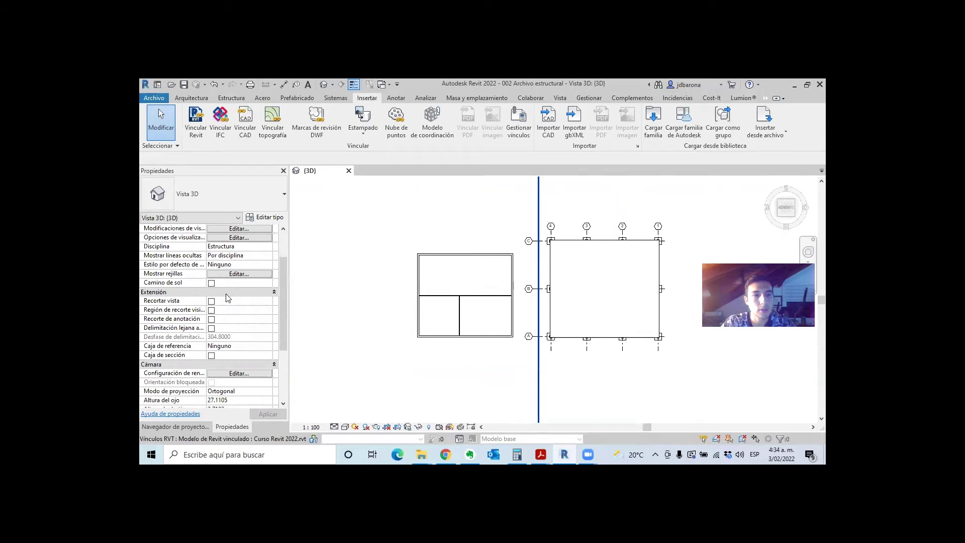
{"action": "scroll", "coordinate": [228, 297], "scroll_direction": "up", "scroll_amount": 3}
Assign the 'Combinación de modelo estructural' view template to the 3D view.
{"action": "scroll", "coordinate": [225, 289], "scroll_direction": "down", "scroll_amount": 2}
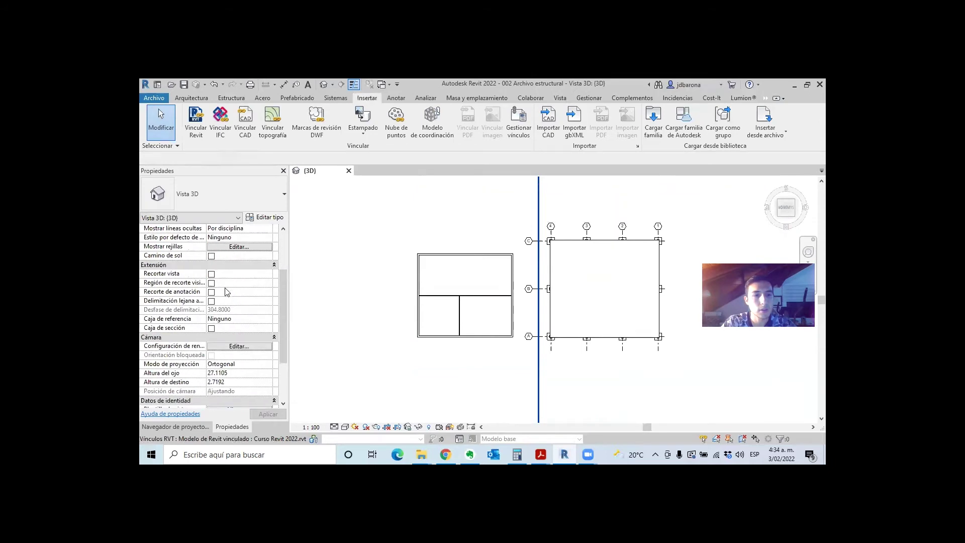
{"action": "scroll", "coordinate": [234, 348], "scroll_direction": "down", "scroll_amount": 3}
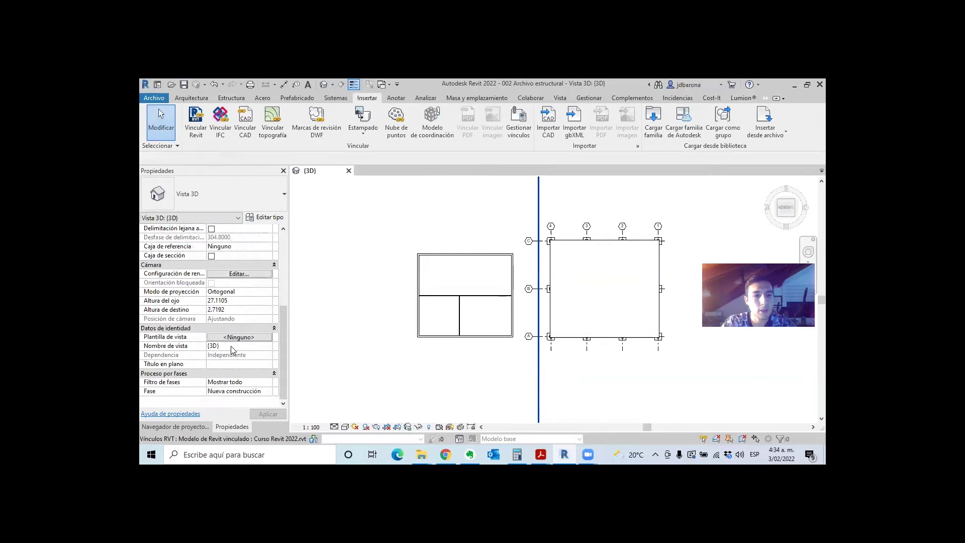
{"action": "left_click", "coordinate": [239, 338]}
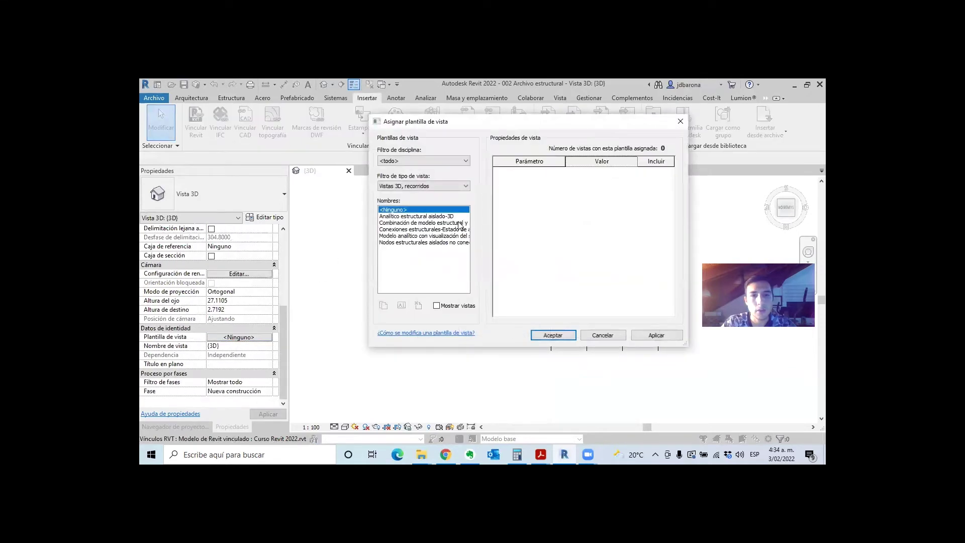
{"action": "left_click", "coordinate": [418, 223]}
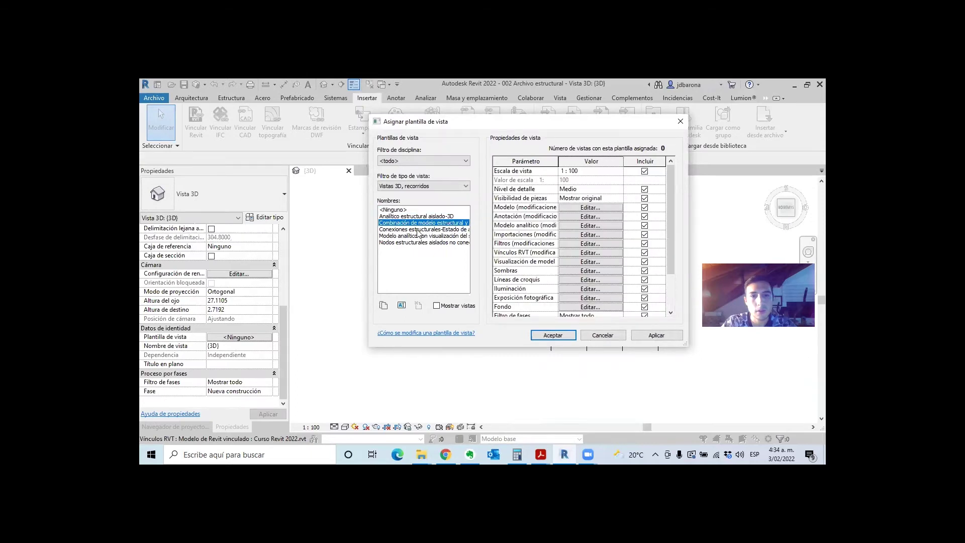
{"action": "left_click", "coordinate": [418, 229]}
{"action": "left_click", "coordinate": [422, 243]}
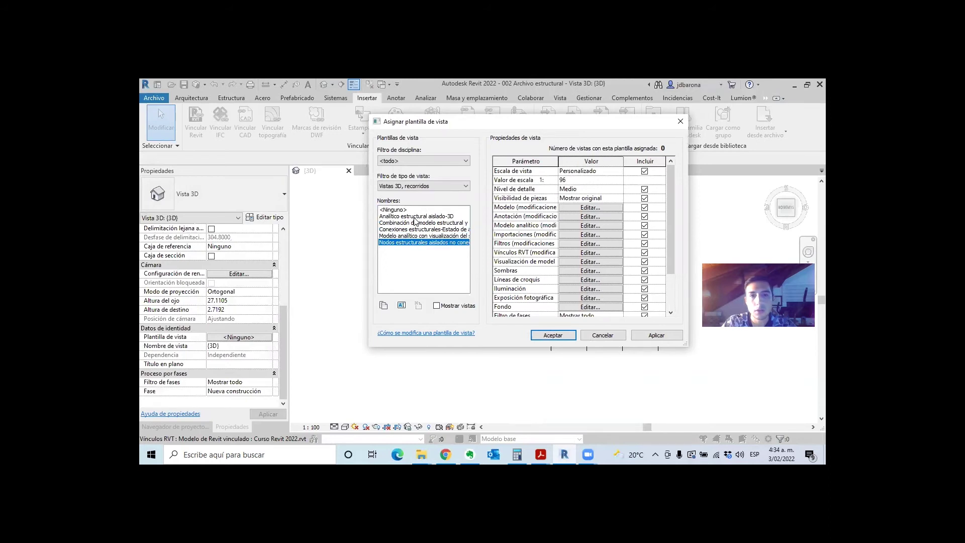
{"action": "left_click", "coordinate": [415, 224]}
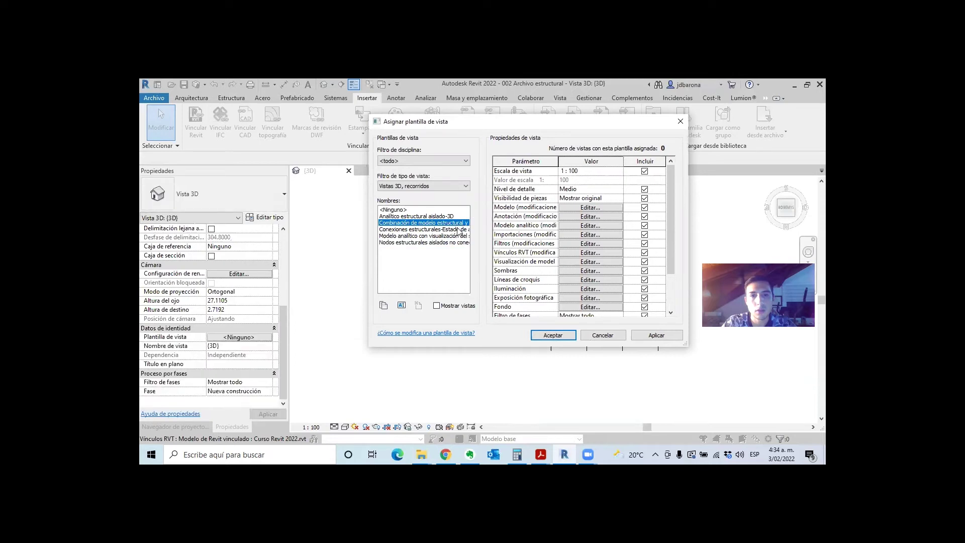
{"action": "left_click", "coordinate": [663, 333]}
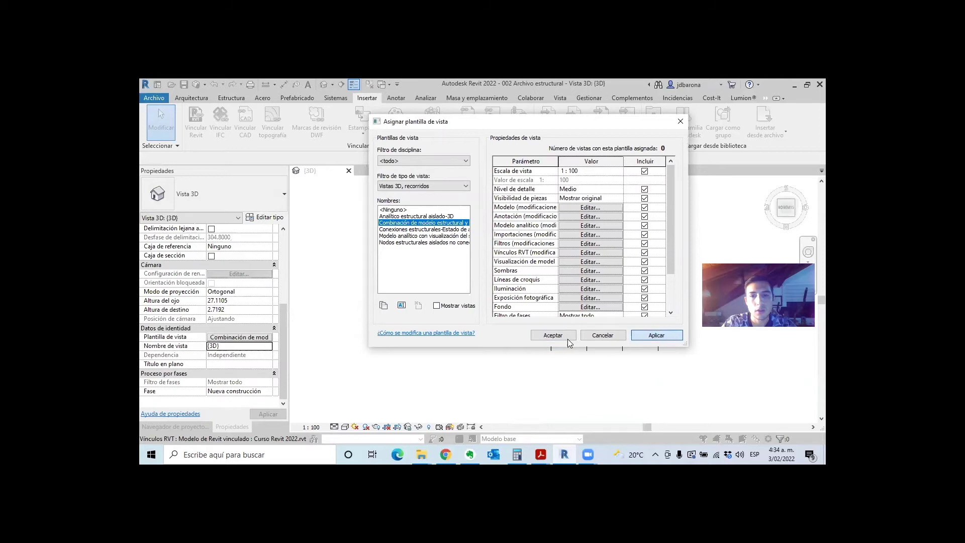
{"action": "left_click", "coordinate": [556, 337]}
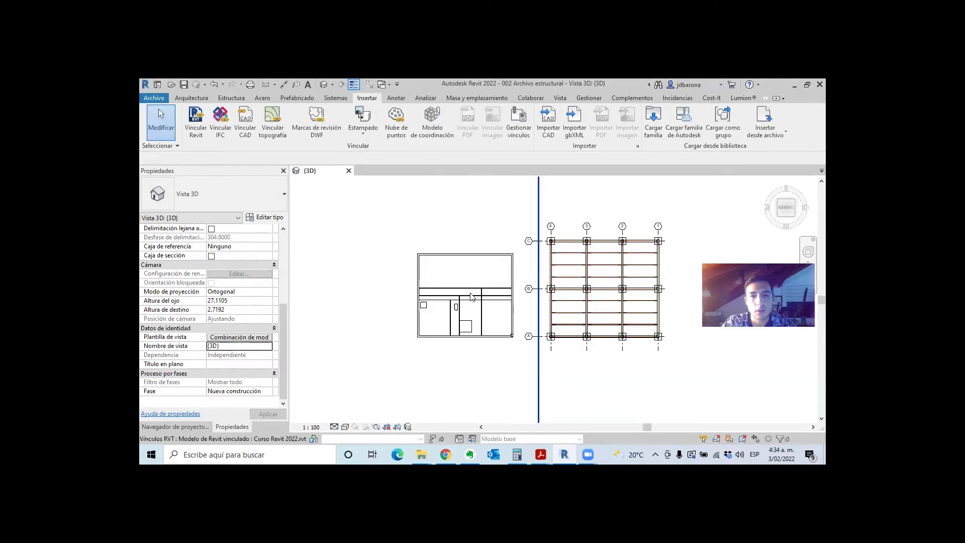
Zoom around the 3D view to inspect the linked model beside the structural beam grid.
{"action": "scroll", "coordinate": [439, 285], "scroll_direction": "up", "scroll_amount": 2}
{"action": "scroll", "coordinate": [412, 246], "scroll_direction": "up", "scroll_amount": 2}
{"action": "scroll", "coordinate": [412, 246], "scroll_direction": "up", "scroll_amount": 2}
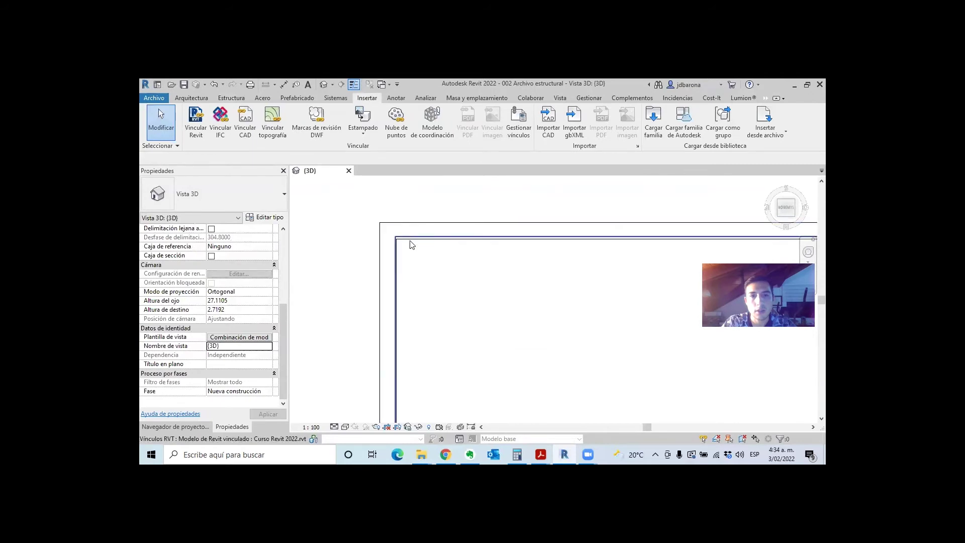
{"action": "scroll", "coordinate": [409, 241], "scroll_direction": "up", "scroll_amount": 2}
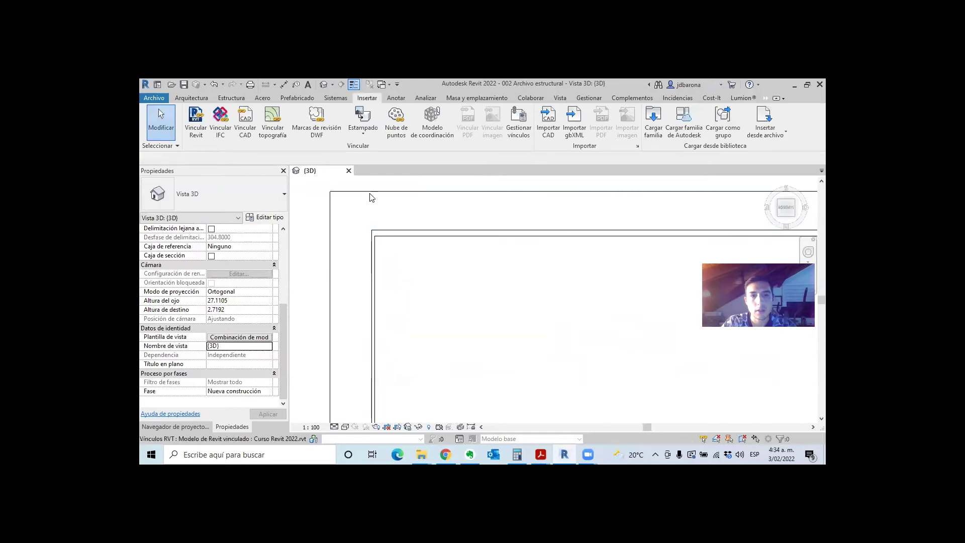
{"action": "scroll", "coordinate": [337, 224], "scroll_direction": "up", "scroll_amount": 2}
{"action": "scroll", "coordinate": [329, 282], "scroll_direction": "up", "scroll_amount": 3}
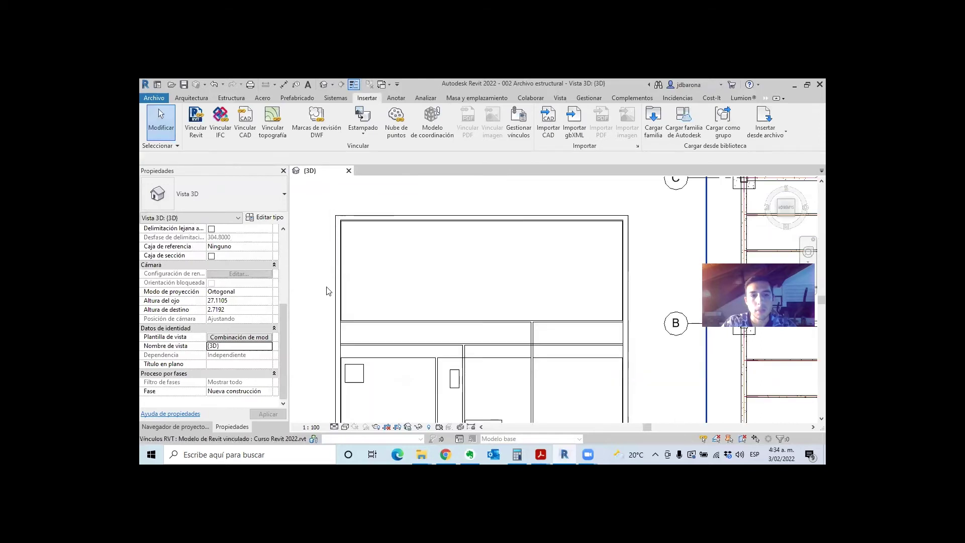
{"action": "scroll", "coordinate": [459, 257], "scroll_direction": "down", "scroll_amount": 3}
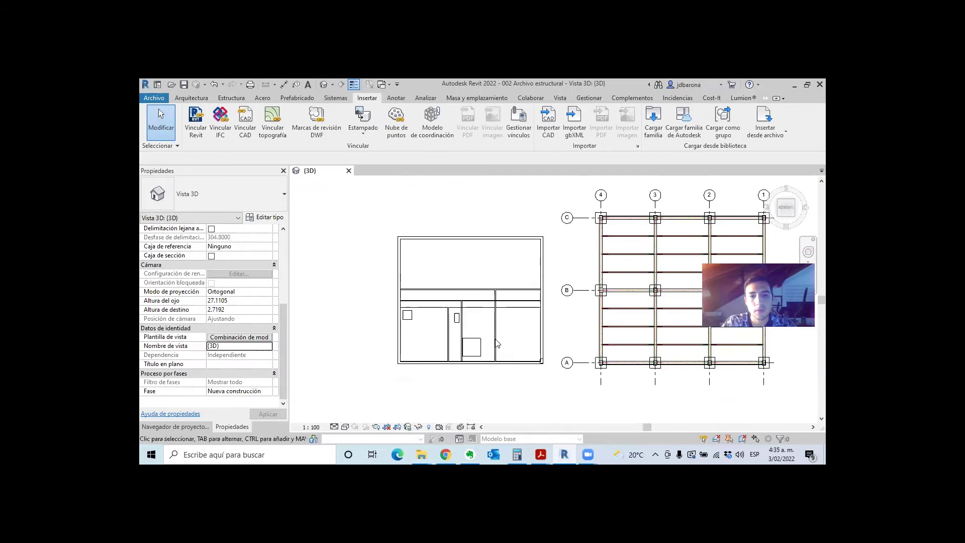
{"action": "scroll", "coordinate": [495, 343], "scroll_direction": "up", "scroll_amount": 2}
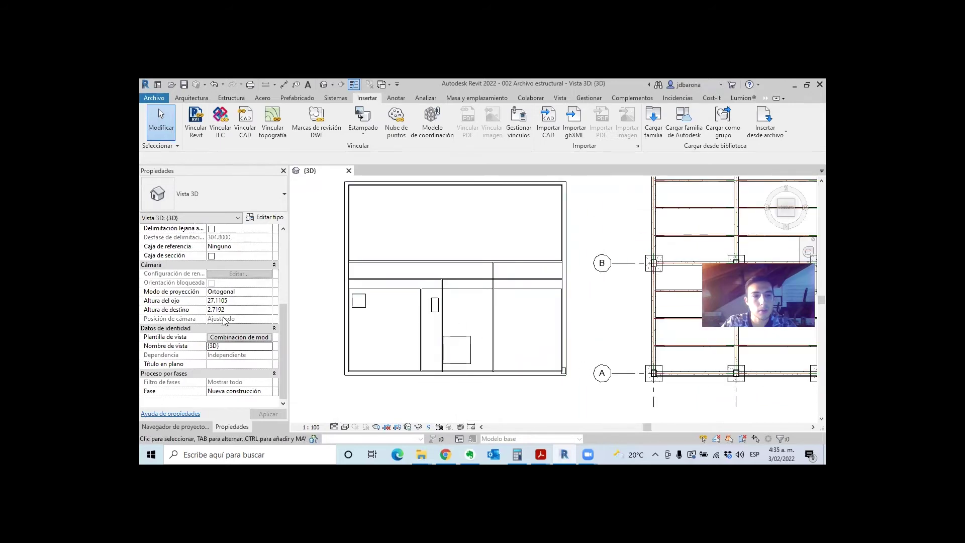
Replace the 3D view's template with Plano arquitectónico from the floor plan template filter.
{"action": "left_click", "coordinate": [258, 338]}
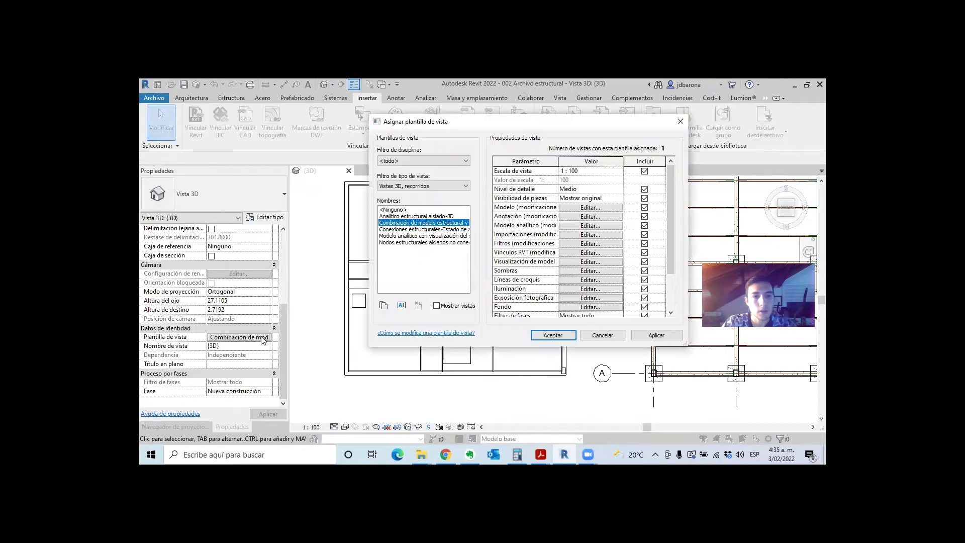
{"action": "left_click", "coordinate": [407, 229]}
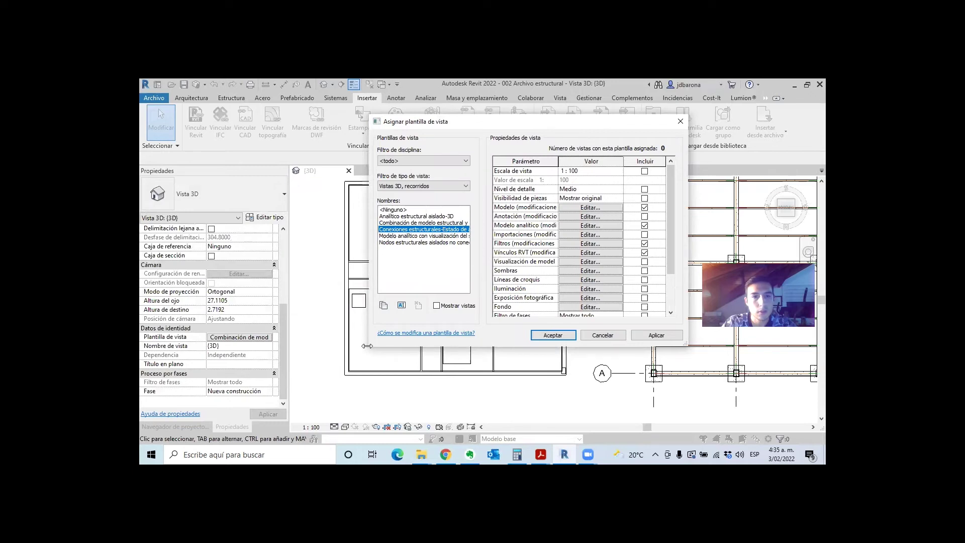
{"action": "left_click_drag", "start_coordinate": [367, 346], "coordinate": [232, 335]}
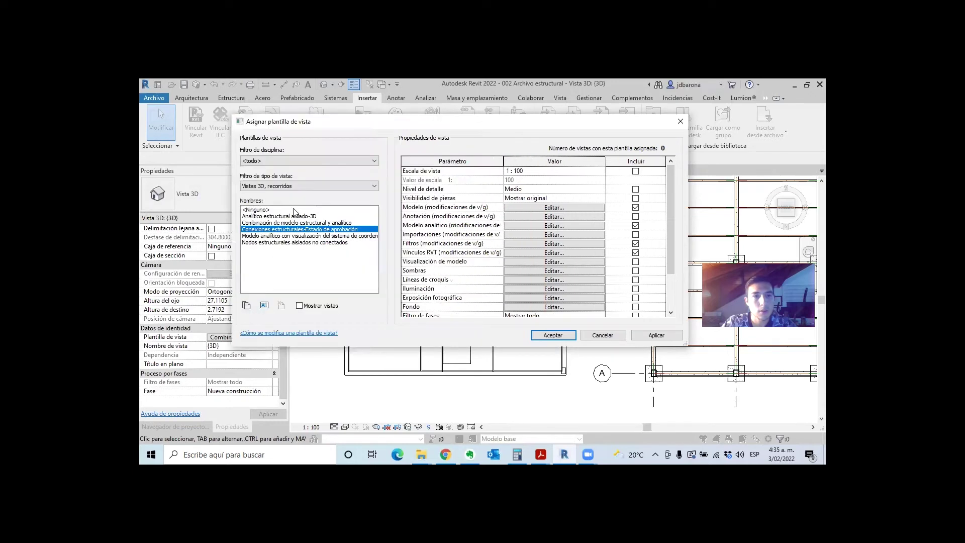
{"action": "left_click", "coordinate": [281, 186]}
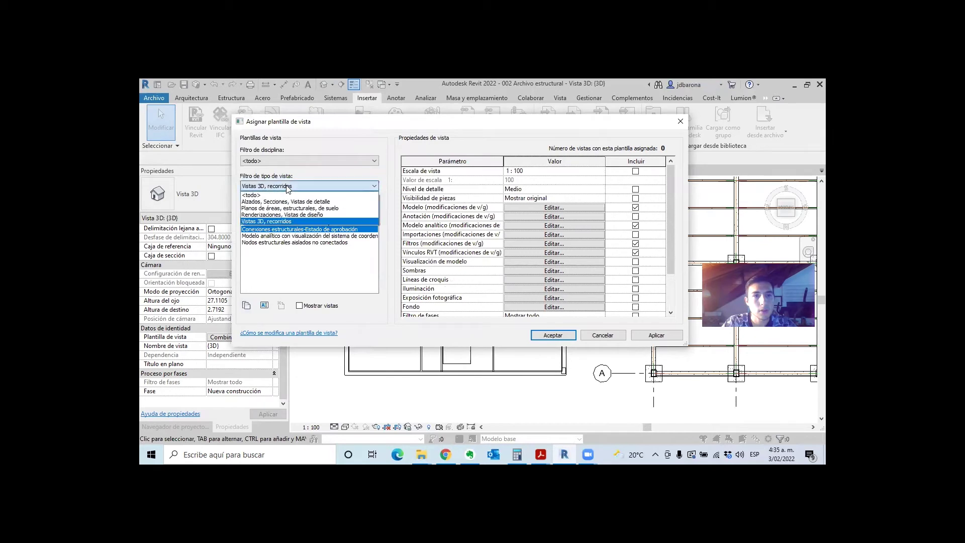
{"action": "left_click", "coordinate": [285, 202]}
{"action": "left_click", "coordinate": [280, 217]}
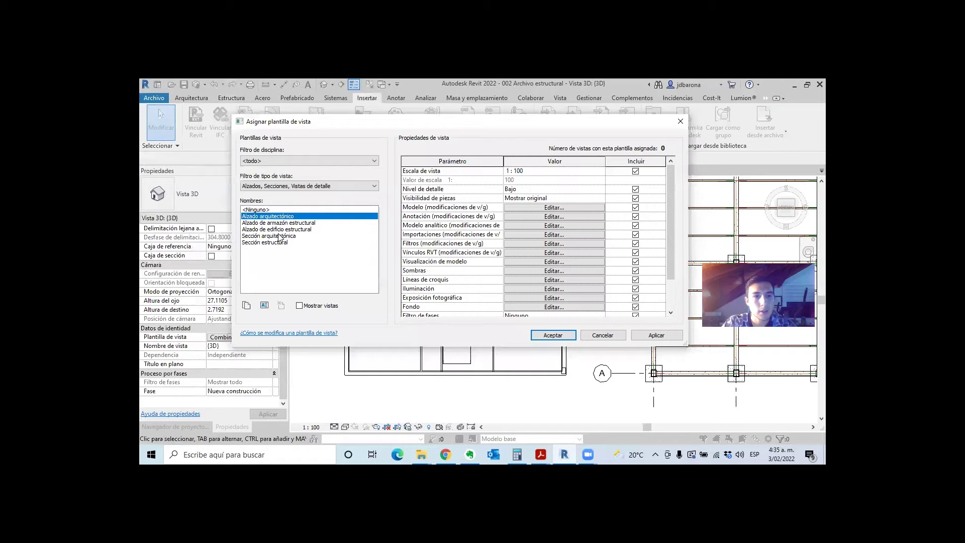
{"action": "left_click", "coordinate": [274, 186]}
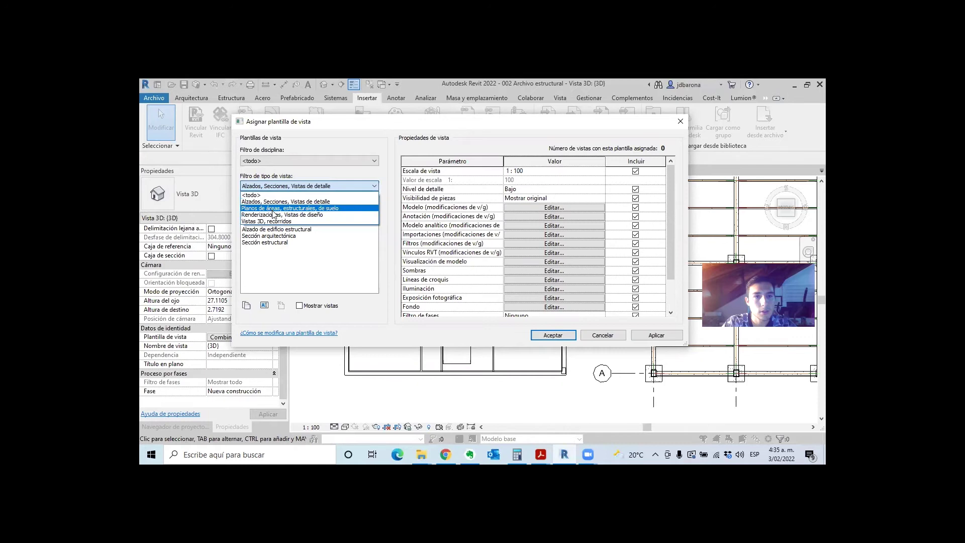
{"action": "left_click", "coordinate": [274, 208]}
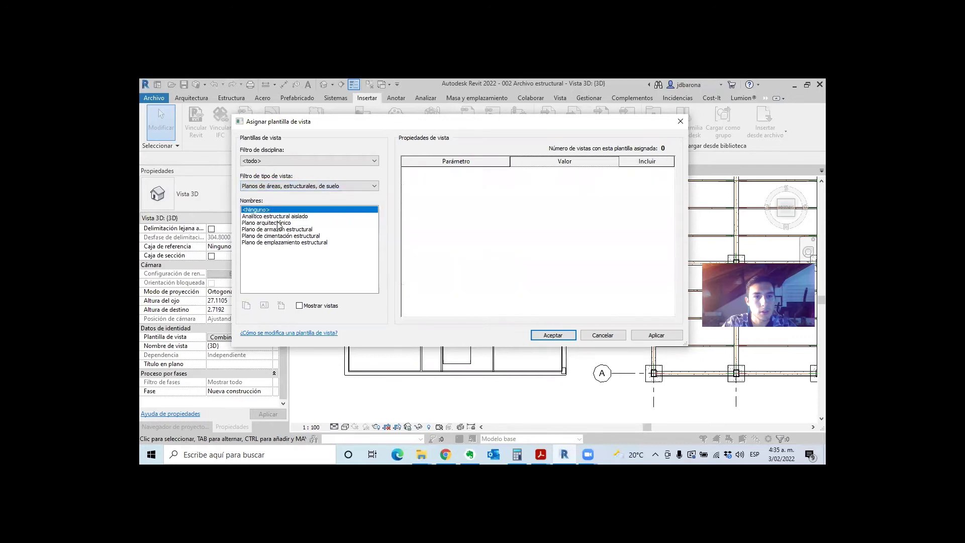
{"action": "left_click", "coordinate": [279, 225]}
{"action": "left_click", "coordinate": [563, 337]}
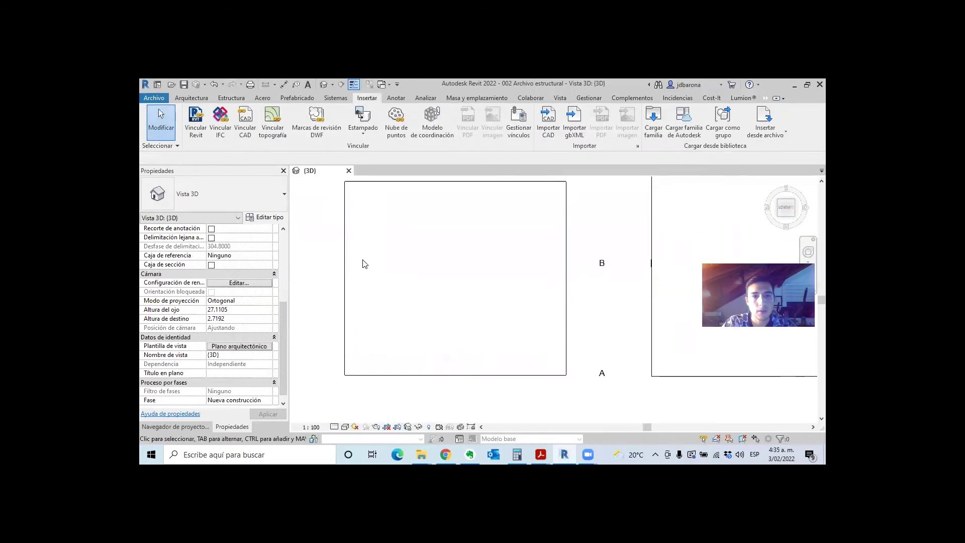
Zoom in and out on the 3D view to inspect the linked architectural model.
{"action": "scroll", "coordinate": [493, 239], "scroll_direction": "down", "scroll_amount": 3}
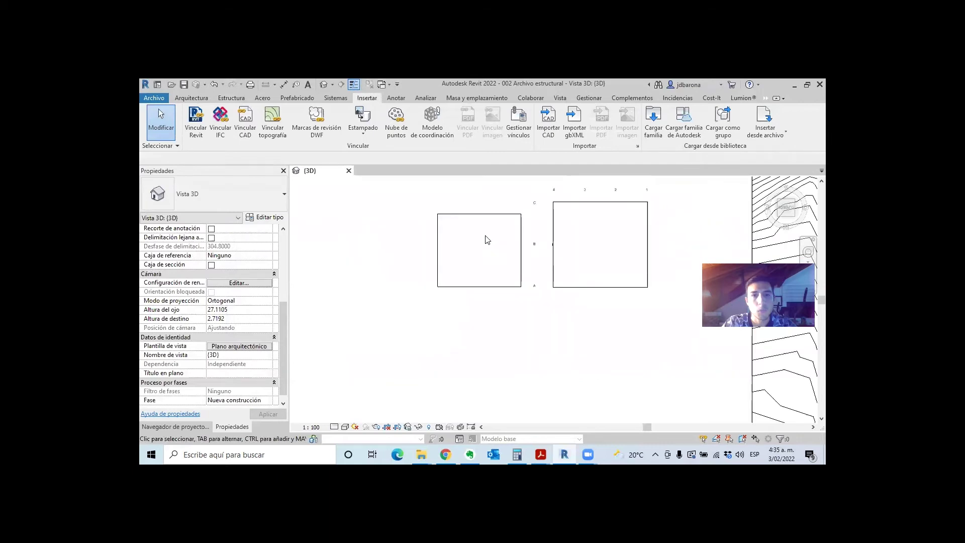
{"action": "scroll", "coordinate": [487, 240], "scroll_direction": "up", "scroll_amount": 1}
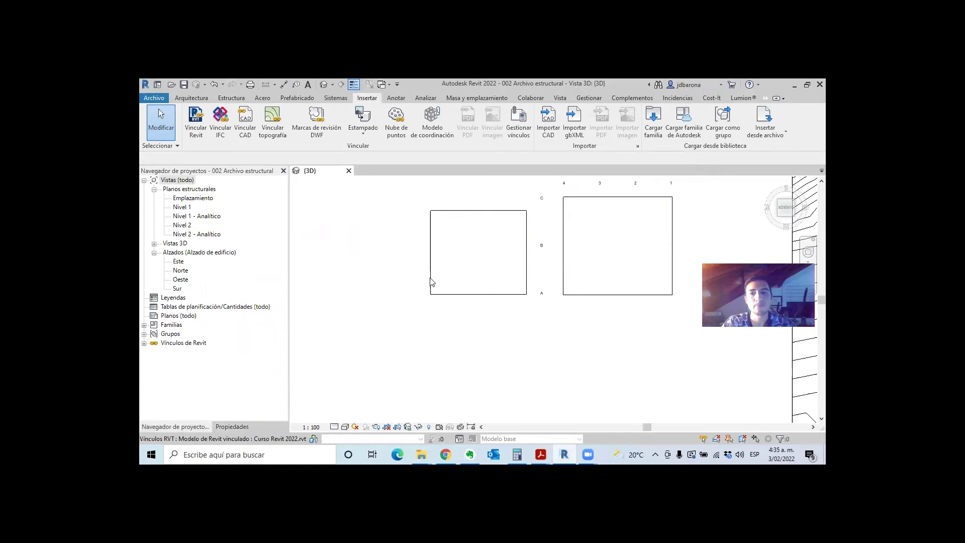
{"action": "scroll", "coordinate": [431, 276], "scroll_direction": "down", "scroll_amount": 3}
{"action": "scroll", "coordinate": [480, 302], "scroll_direction": "down", "scroll_amount": 3}
{"action": "scroll", "coordinate": [478, 297], "scroll_direction": "up", "scroll_amount": 2}
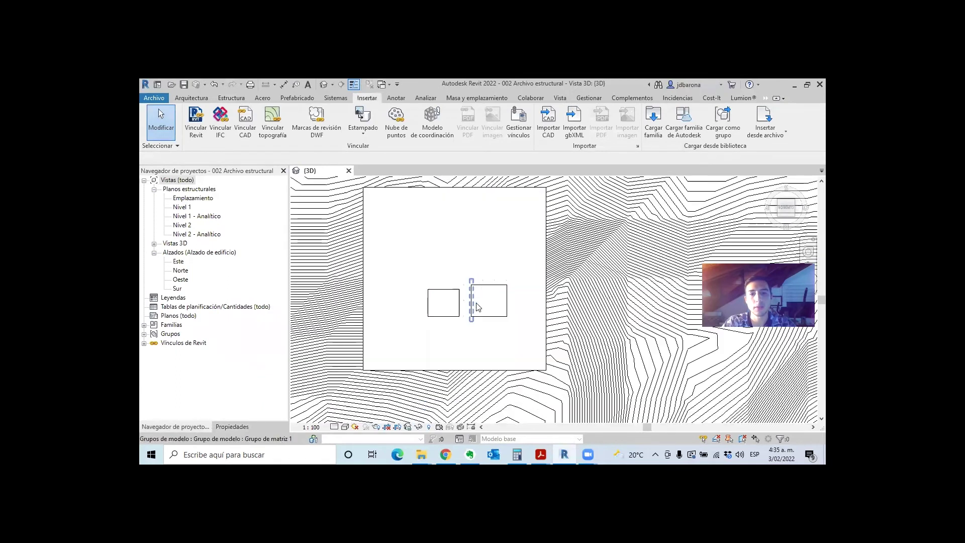
{"action": "scroll", "coordinate": [470, 299], "scroll_direction": "up", "scroll_amount": 2}
{"action": "scroll", "coordinate": [471, 302], "scroll_direction": "up", "scroll_amount": 1}
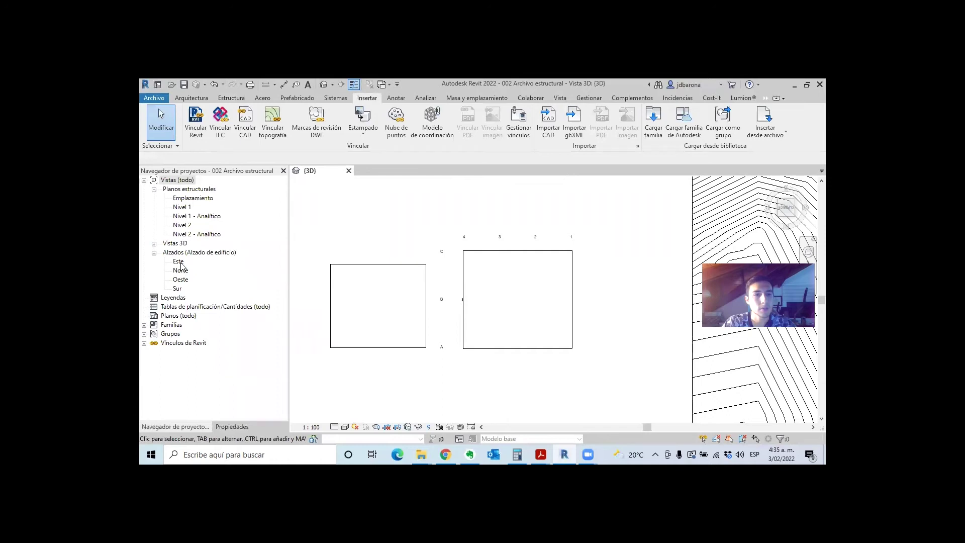
Open the Nivel 2 structural plan, zoom in, and show its Properties.
{"action": "double_click", "coordinate": [182, 226]}
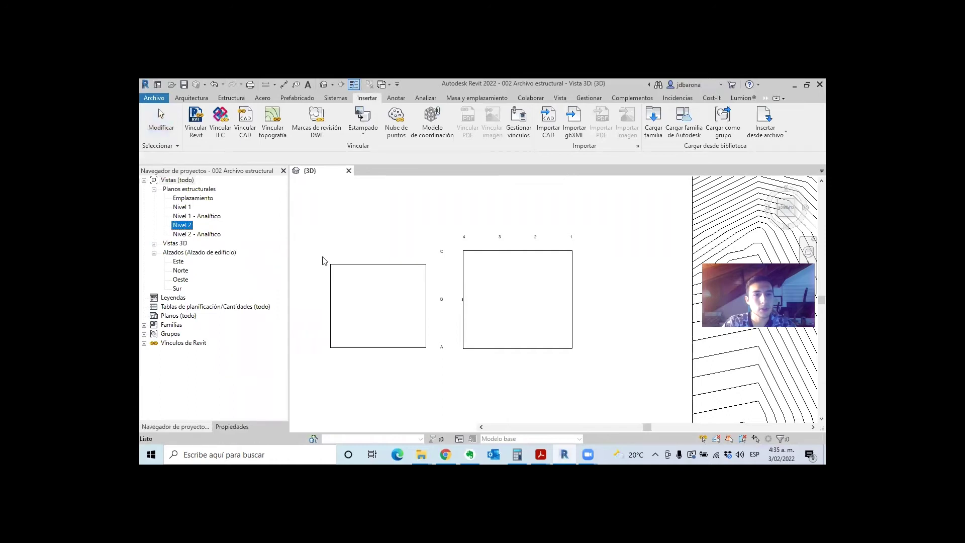
{"action": "scroll", "coordinate": [518, 192], "scroll_direction": "up", "scroll_amount": 2}
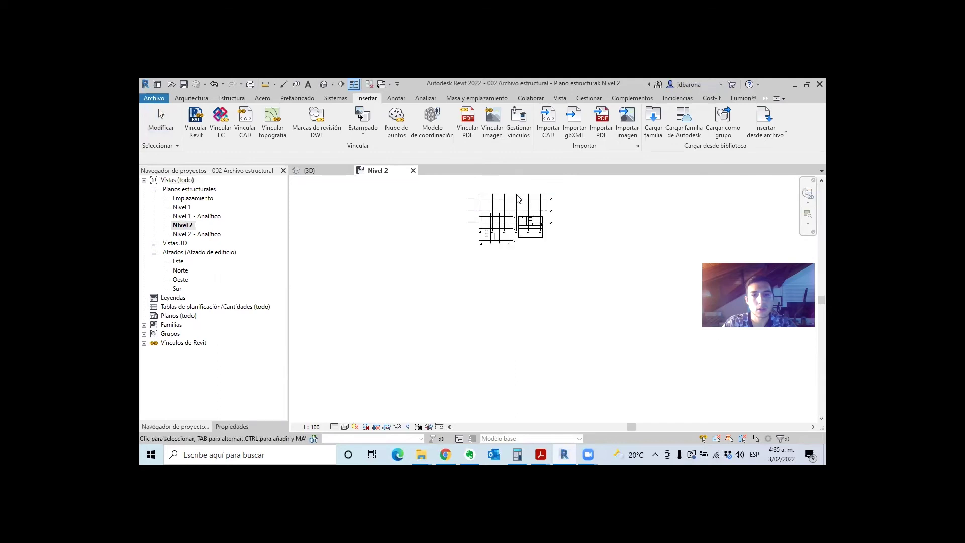
{"action": "scroll", "coordinate": [518, 264], "scroll_direction": "up", "scroll_amount": 2}
{"action": "scroll", "coordinate": [523, 264], "scroll_direction": "up", "scroll_amount": 3}
{"action": "scroll", "coordinate": [530, 263], "scroll_direction": "up", "scroll_amount": 3}
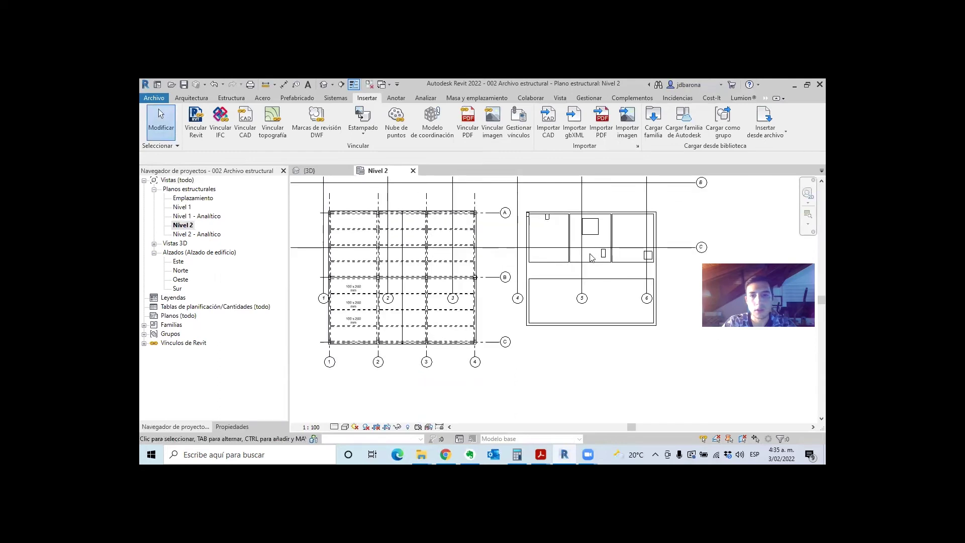
{"action": "scroll", "coordinate": [529, 266], "scroll_direction": "up", "scroll_amount": 1}
{"action": "scroll", "coordinate": [528, 271], "scroll_direction": "up", "scroll_amount": 1}
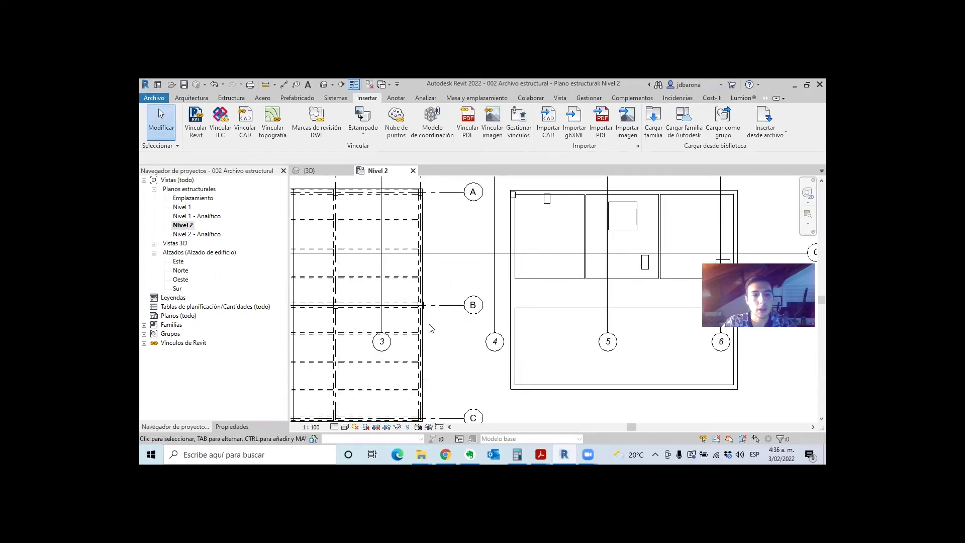
{"action": "left_click", "coordinate": [241, 427]}
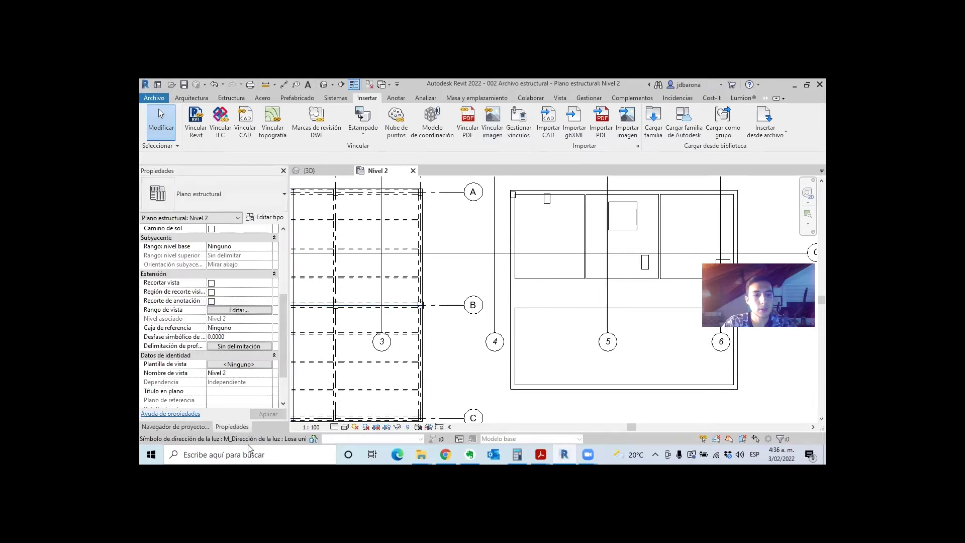
Assign the Plano arquitectónico template to Nivel 2 via the area/structural/floor plans filter.
{"action": "left_click", "coordinate": [222, 365]}
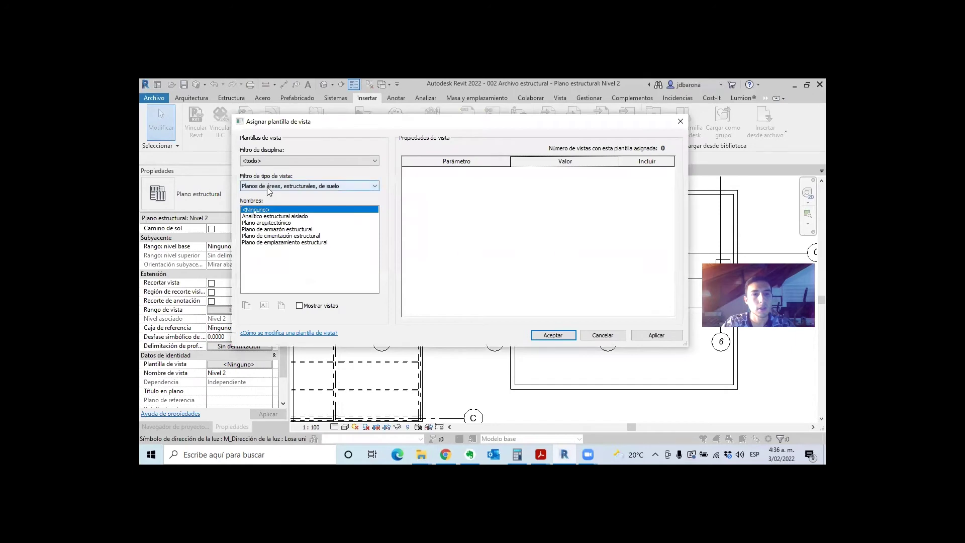
{"action": "left_click", "coordinate": [268, 186]}
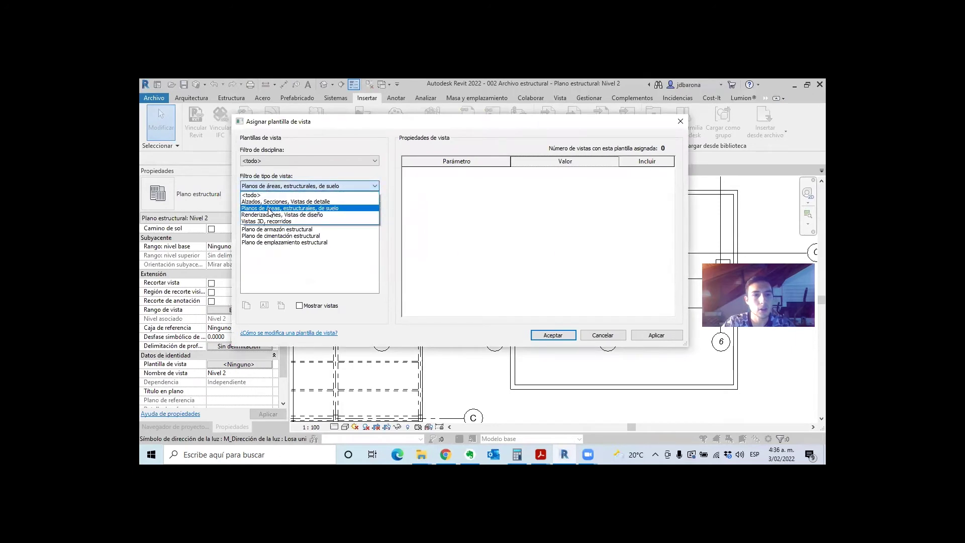
{"action": "left_click", "coordinate": [269, 208]}
{"action": "left_click", "coordinate": [276, 224]}
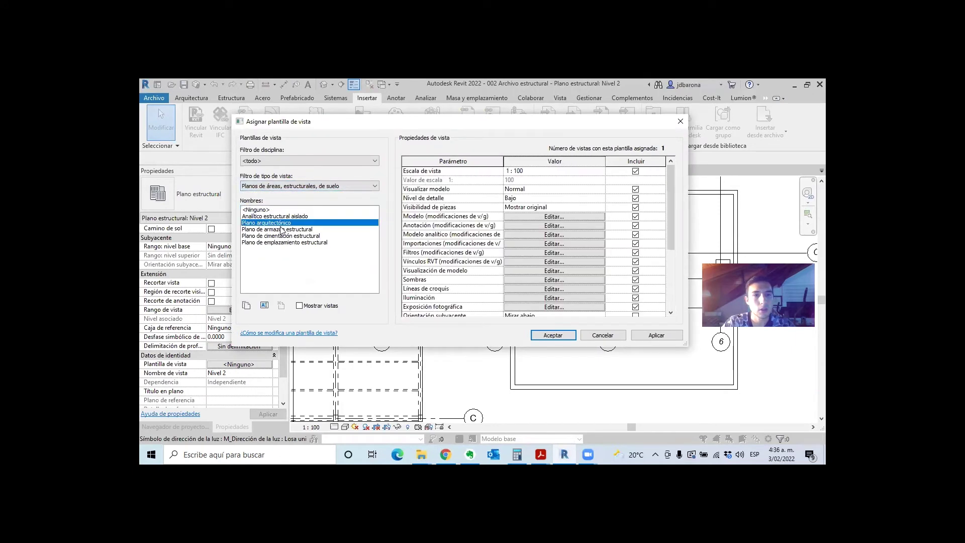
{"action": "left_click", "coordinate": [558, 333]}
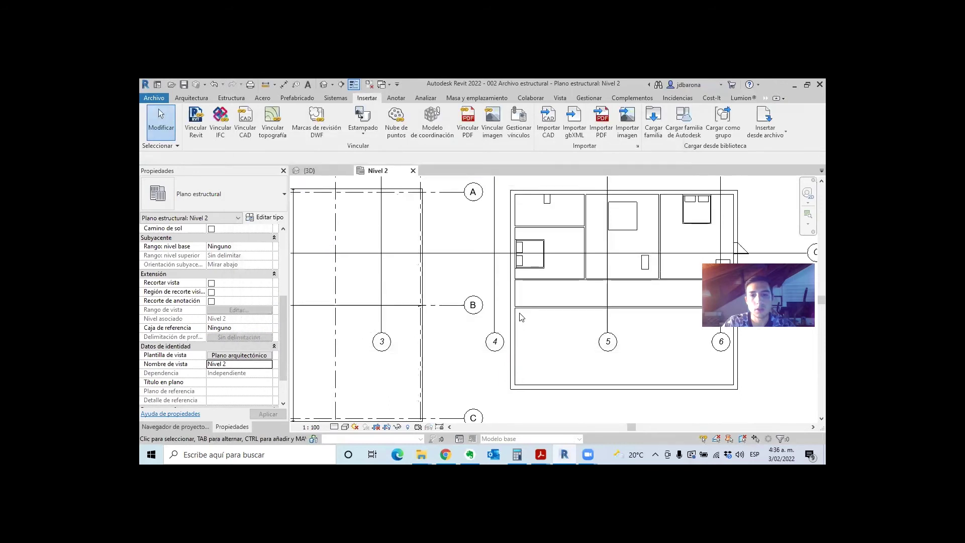
In the Nivel 2 plan, select the whole linked Curso Revit 2022 model rather than a single wall.
{"action": "scroll", "coordinate": [515, 202], "scroll_direction": "up", "scroll_amount": 1}
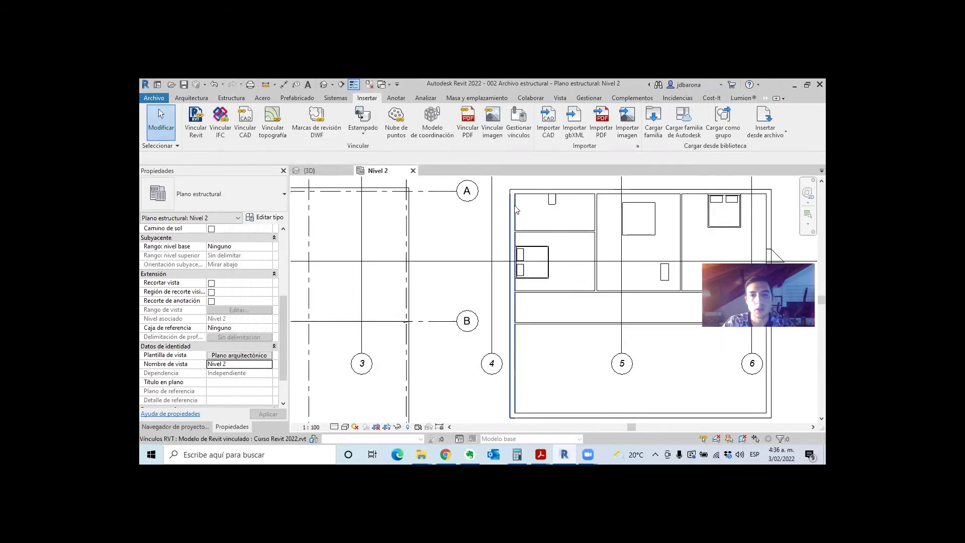
{"action": "left_click", "coordinate": [515, 210]}
{"action": "scroll", "coordinate": [500, 251], "scroll_direction": "down", "scroll_amount": 2}
{"action": "key", "text": "Escape"}
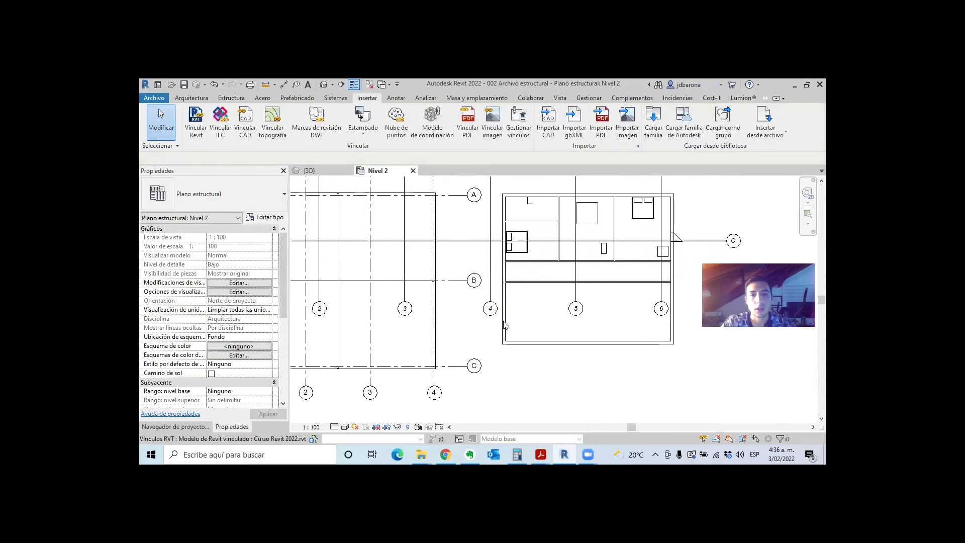
{"action": "scroll", "coordinate": [505, 326], "scroll_direction": "down", "scroll_amount": 1}
{"action": "scroll", "coordinate": [374, 317], "scroll_direction": "down", "scroll_amount": 1}
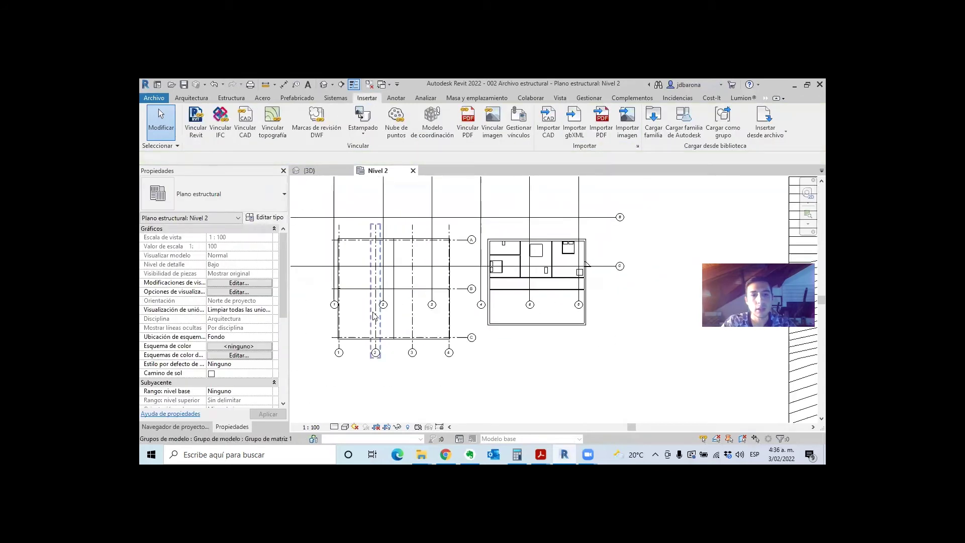
{"action": "scroll", "coordinate": [394, 254], "scroll_direction": "down", "scroll_amount": 2}
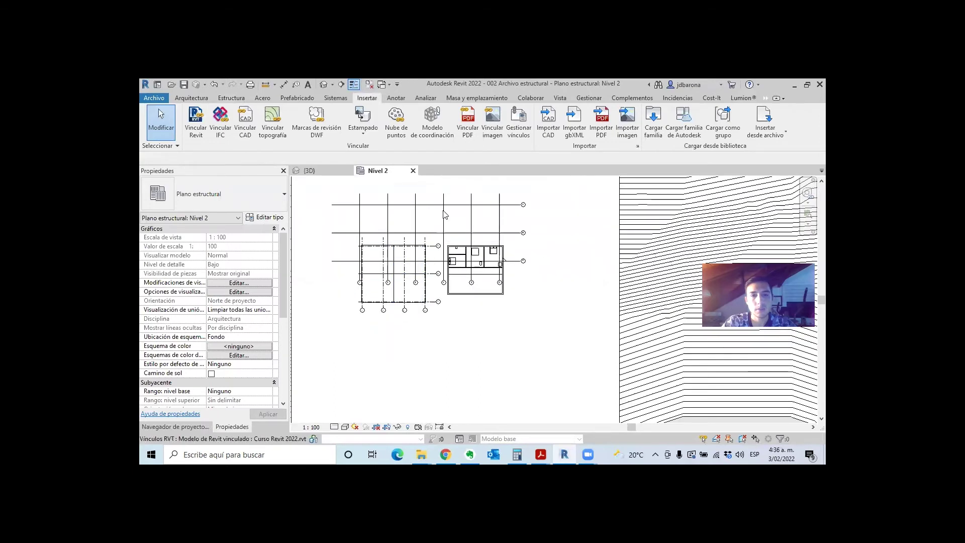
{"action": "scroll", "coordinate": [445, 215], "scroll_direction": "up", "scroll_amount": 1}
{"action": "scroll", "coordinate": [445, 216], "scroll_direction": "up", "scroll_amount": 1}
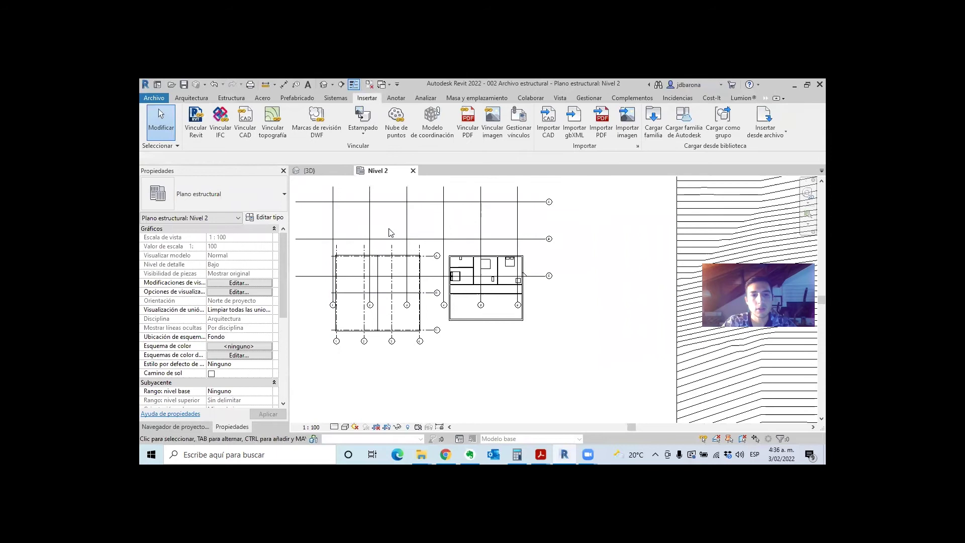
{"action": "left_click", "coordinate": [526, 204]}
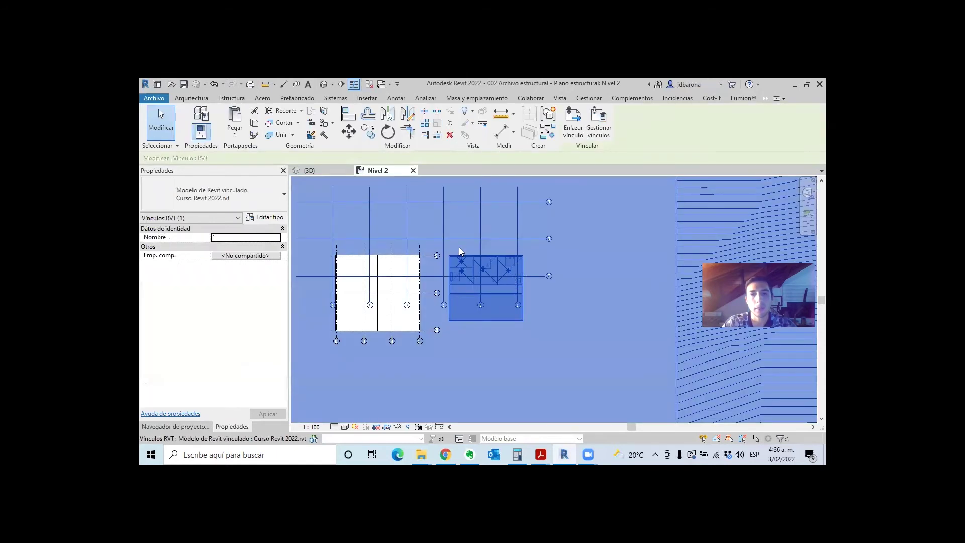
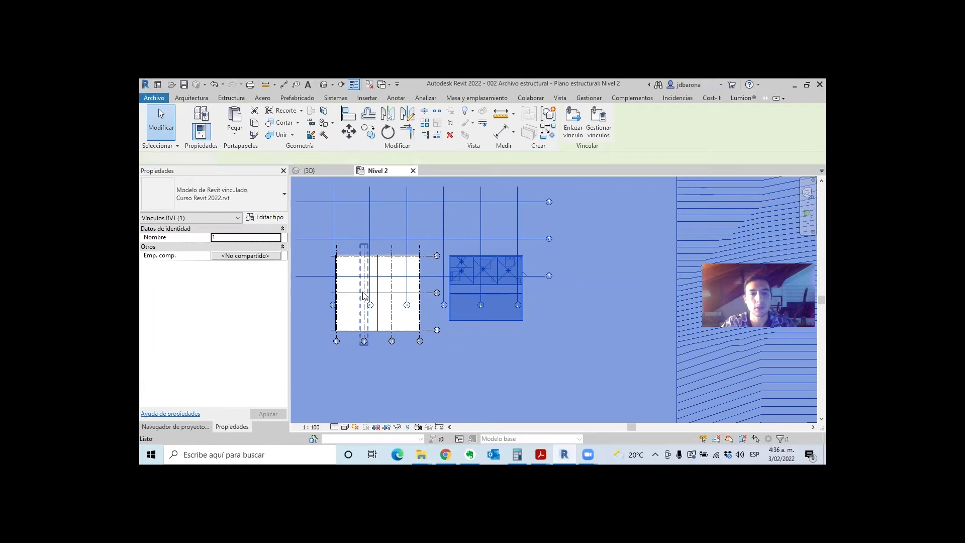
Window-select the structural grids and foundations on the left, excluding the linked Curso Revit 2022.rvt model.
{"action": "left_click", "coordinate": [341, 325]}
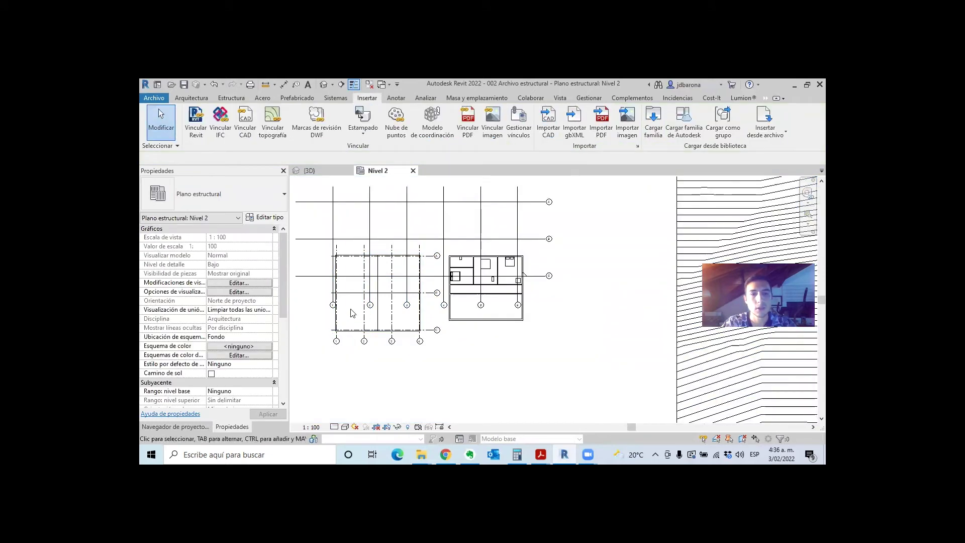
{"action": "scroll", "coordinate": [353, 313], "scroll_direction": "up", "scroll_amount": 1}
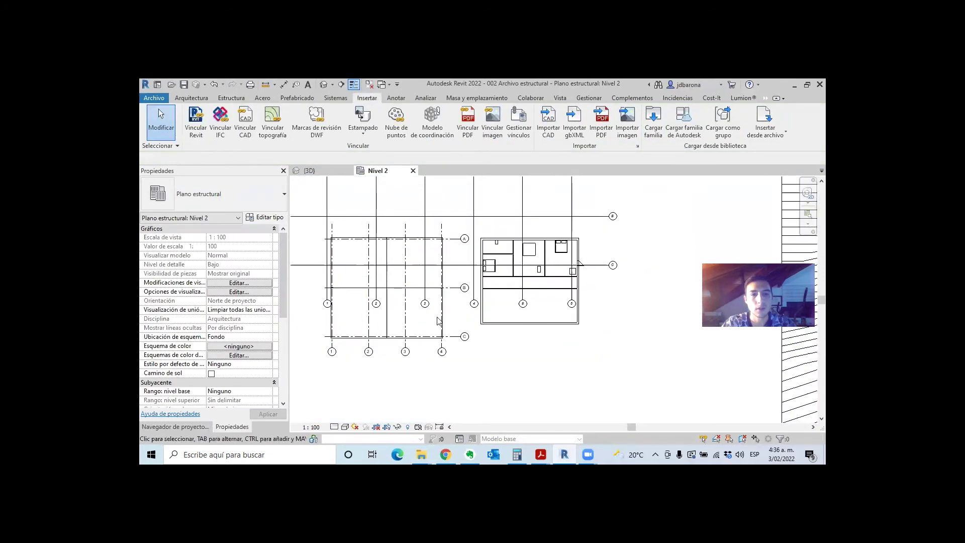
{"action": "left_click_drag", "start_coordinate": [312, 229], "coordinate": [456, 361]}
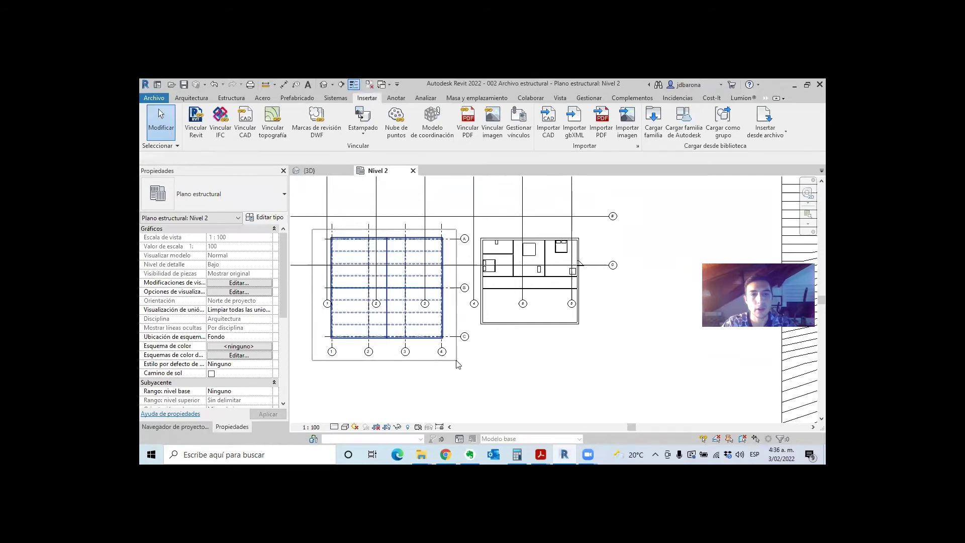
{"action": "scroll", "coordinate": [460, 312], "scroll_direction": "down", "scroll_amount": 2}
{"action": "left_click", "coordinate": [390, 345]}
{"action": "left_click", "coordinate": [362, 362]}
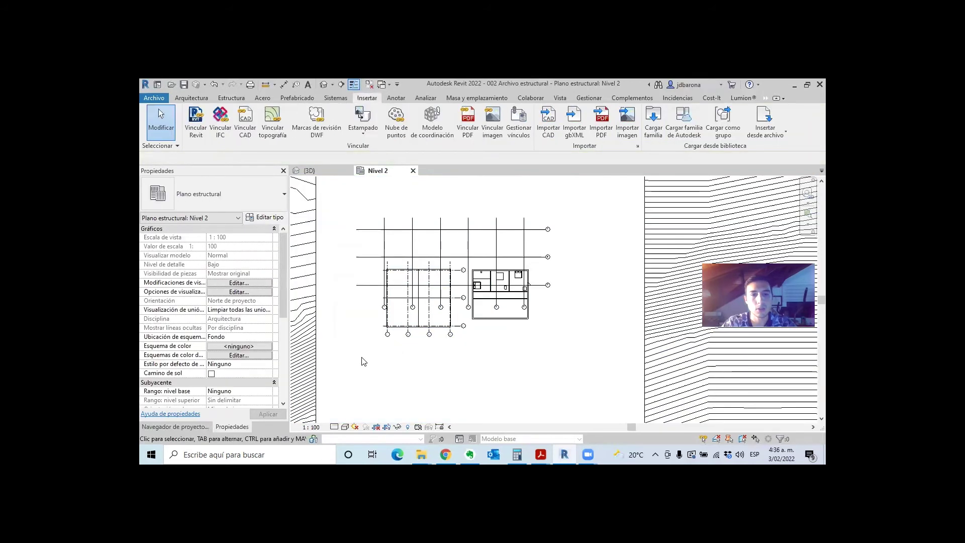
{"action": "left_click", "coordinate": [665, 252]}
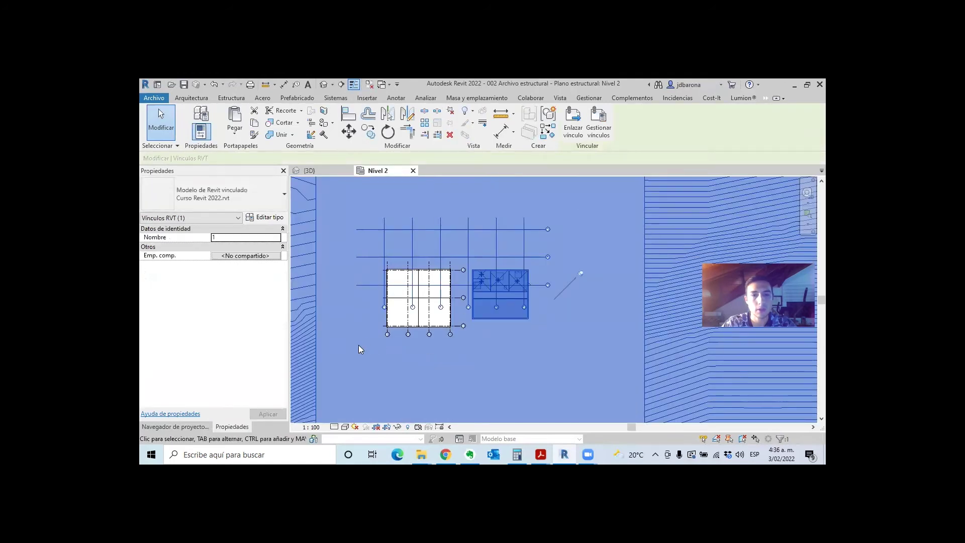
{"action": "left_click_drag", "start_coordinate": [355, 371], "coordinate": [475, 262]}
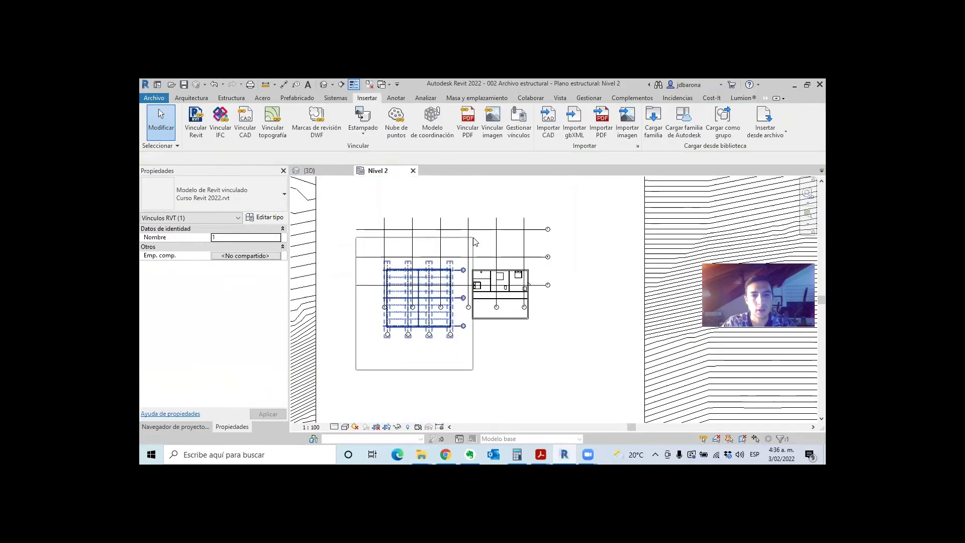
{"action": "scroll", "coordinate": [464, 329], "scroll_direction": "up", "scroll_amount": 1}
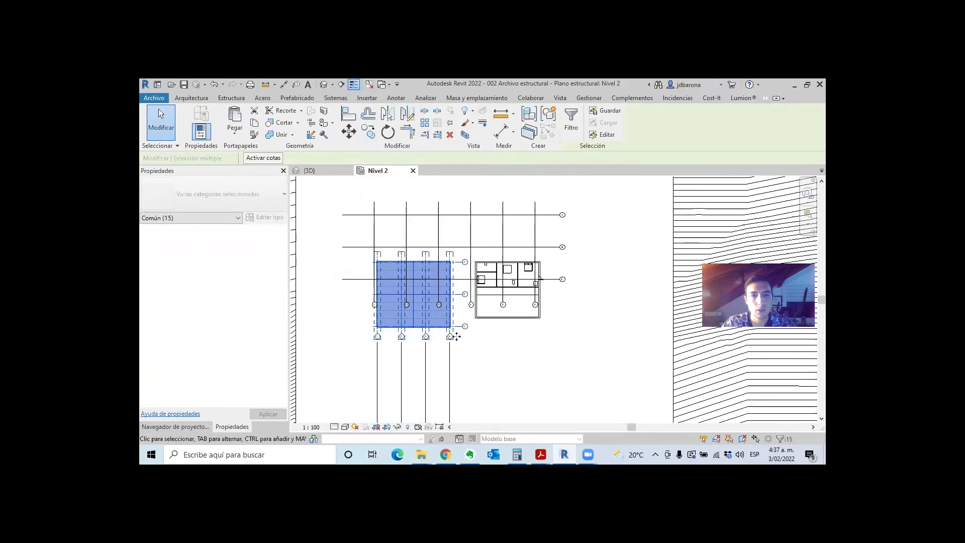
Start moving the selected structural layout with MV, using the grid C/4 intersection as base point.
{"action": "scroll", "coordinate": [463, 329], "scroll_direction": "up", "scroll_amount": 2}
{"action": "scroll", "coordinate": [463, 329], "scroll_direction": "up", "scroll_amount": 1}
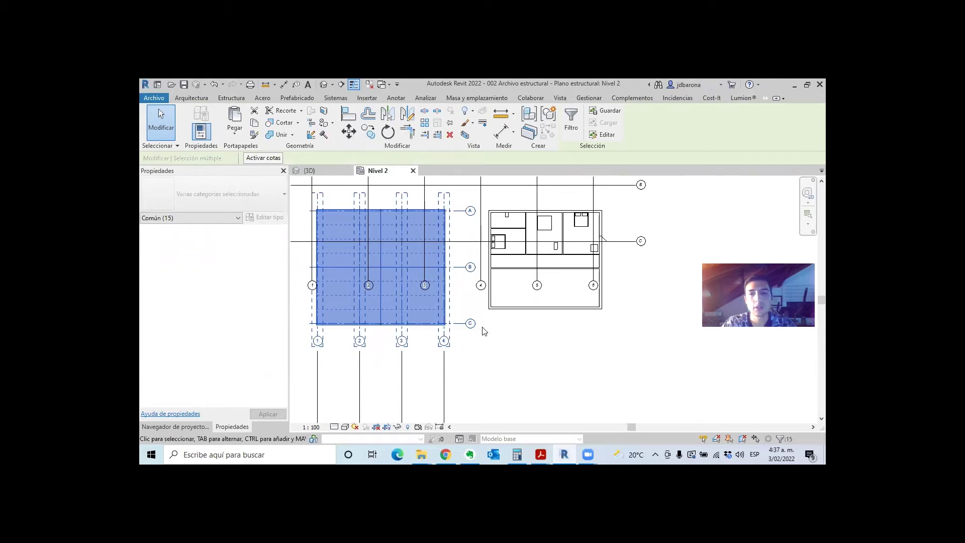
{"action": "key", "text": "m"}
{"action": "key", "text": "v"}
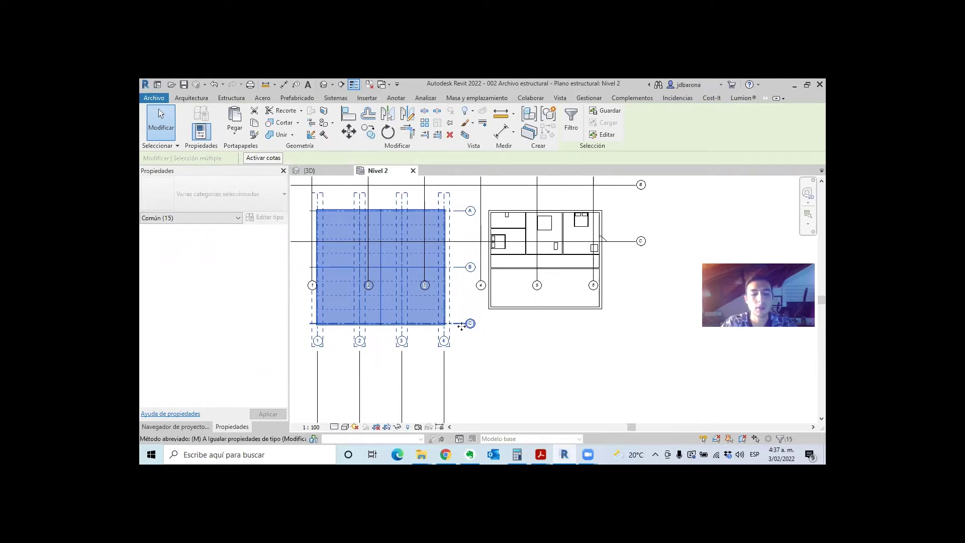
{"action": "scroll", "coordinate": [445, 328], "scroll_direction": "up", "scroll_amount": 5}
{"action": "scroll", "coordinate": [441, 324], "scroll_direction": "up", "scroll_amount": 3}
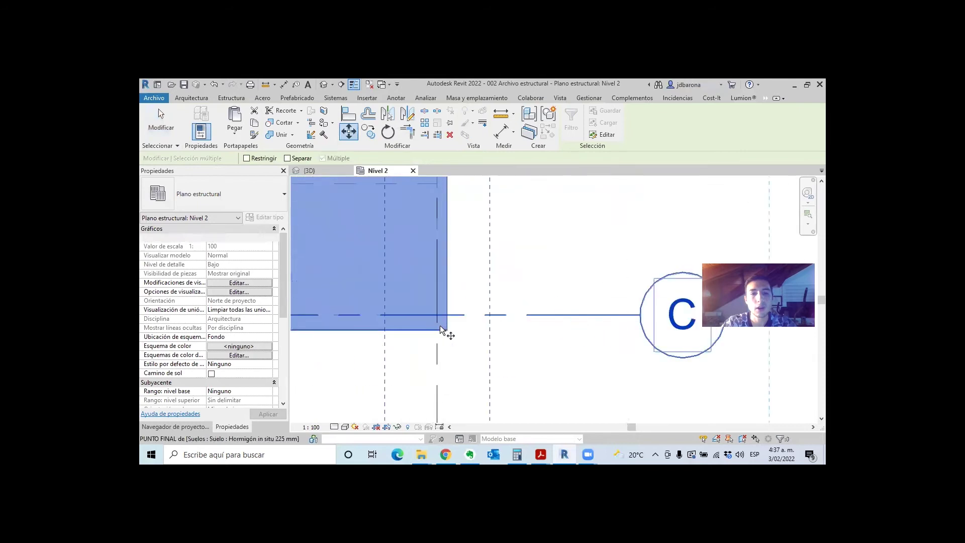
{"action": "left_click", "coordinate": [437, 315]}
Drop the layout onto the linked building's corner, then end the move and clear the selection.
{"action": "scroll", "coordinate": [382, 309], "scroll_direction": "down", "scroll_amount": 2}
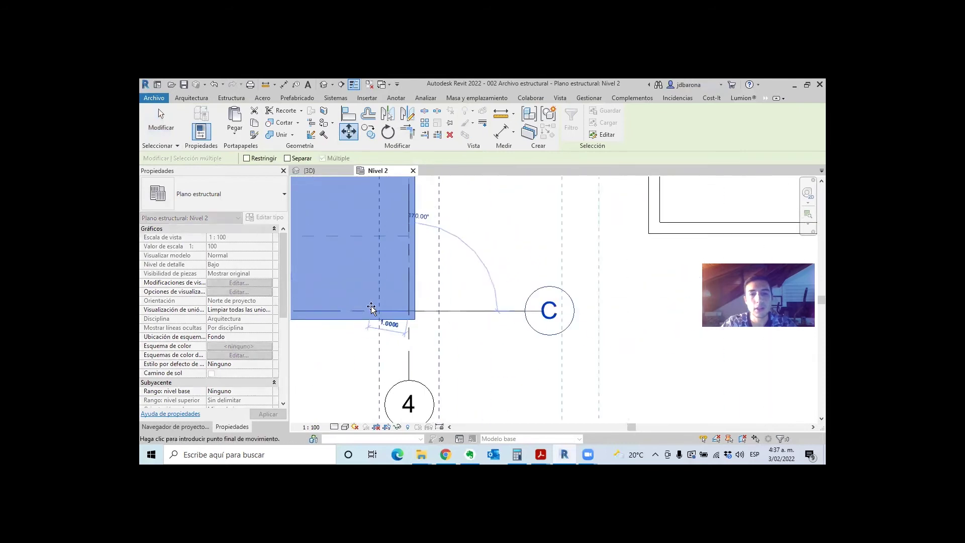
{"action": "scroll", "coordinate": [371, 306], "scroll_direction": "down", "scroll_amount": 3}
{"action": "scroll", "coordinate": [635, 278], "scroll_direction": "up", "scroll_amount": 4}
{"action": "scroll", "coordinate": [583, 294], "scroll_direction": "up", "scroll_amount": 3}
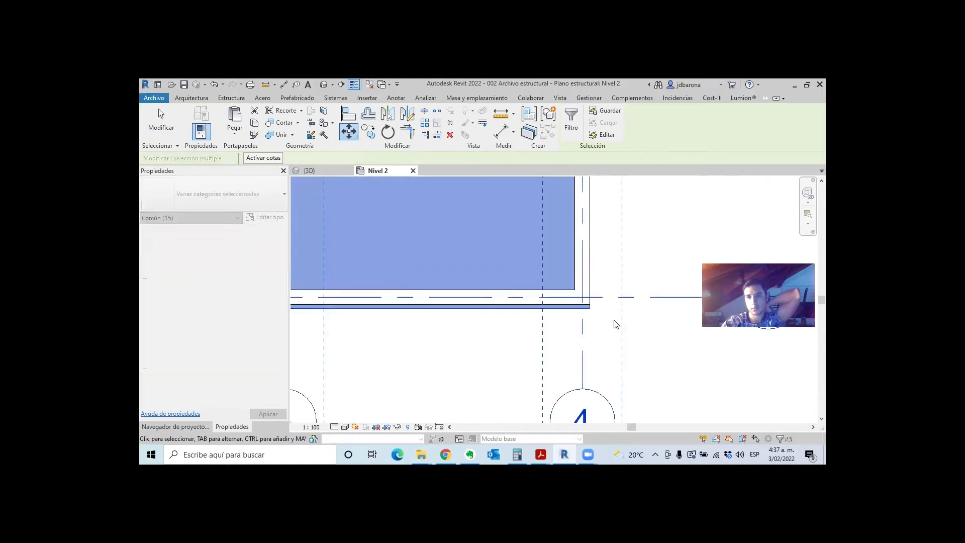
{"action": "scroll", "coordinate": [586, 312], "scroll_direction": "down", "scroll_amount": 5}
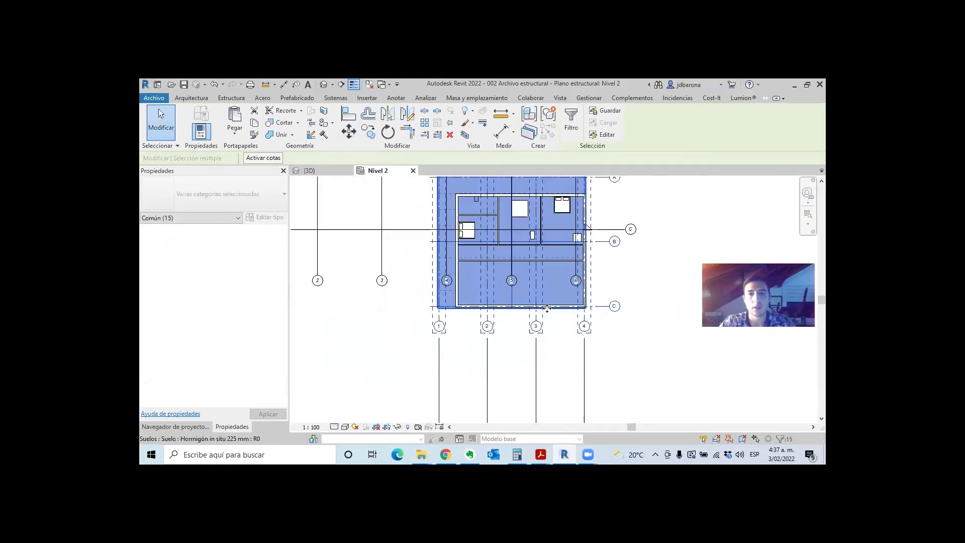
{"action": "key", "text": "Escape"}
{"action": "left_click", "coordinate": [527, 339]}
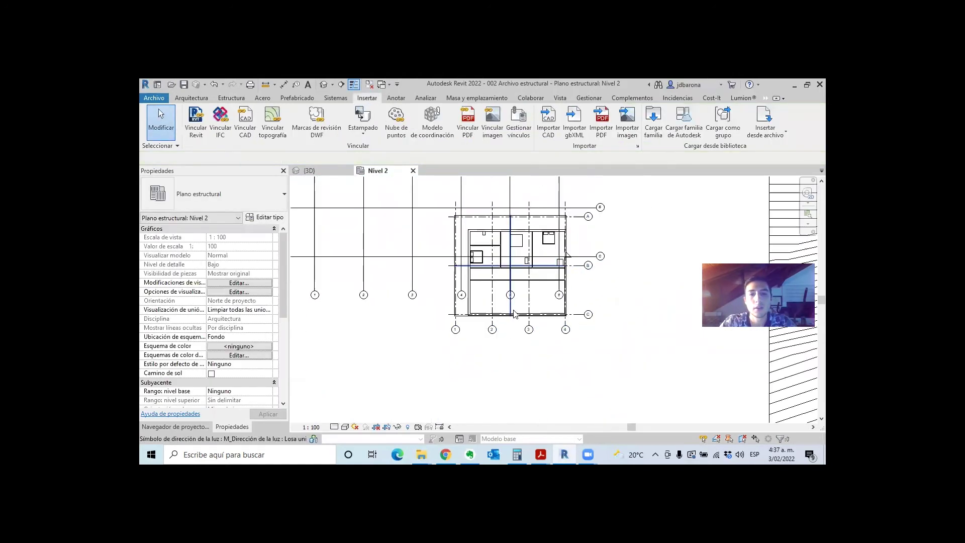
{"action": "scroll", "coordinate": [559, 336], "scroll_direction": "up", "scroll_amount": 2}
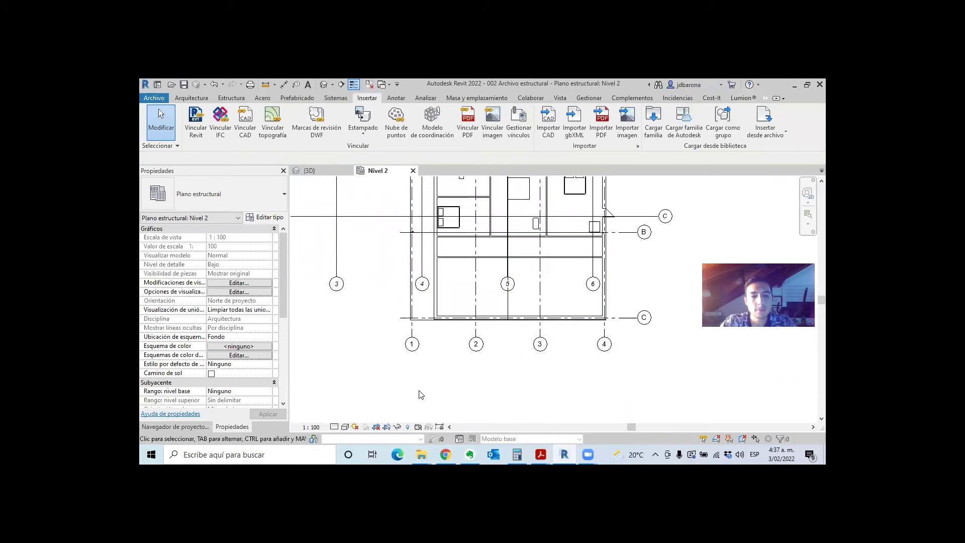
{"action": "key", "text": "v"}
{"action": "key", "text": "g"}
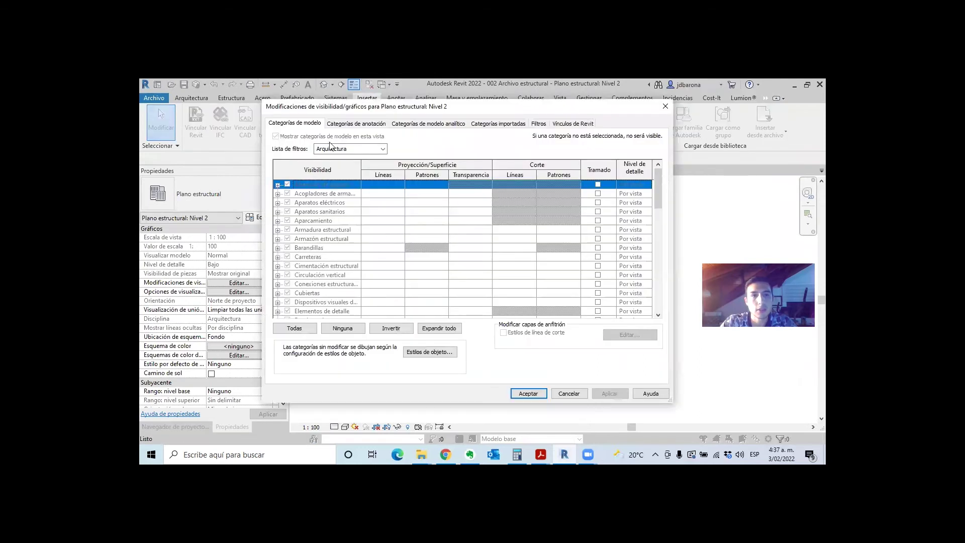
{"action": "scroll", "coordinate": [327, 201], "scroll_direction": "down", "scroll_amount": 2}
{"action": "scroll", "coordinate": [328, 206], "scroll_direction": "down", "scroll_amount": 3}
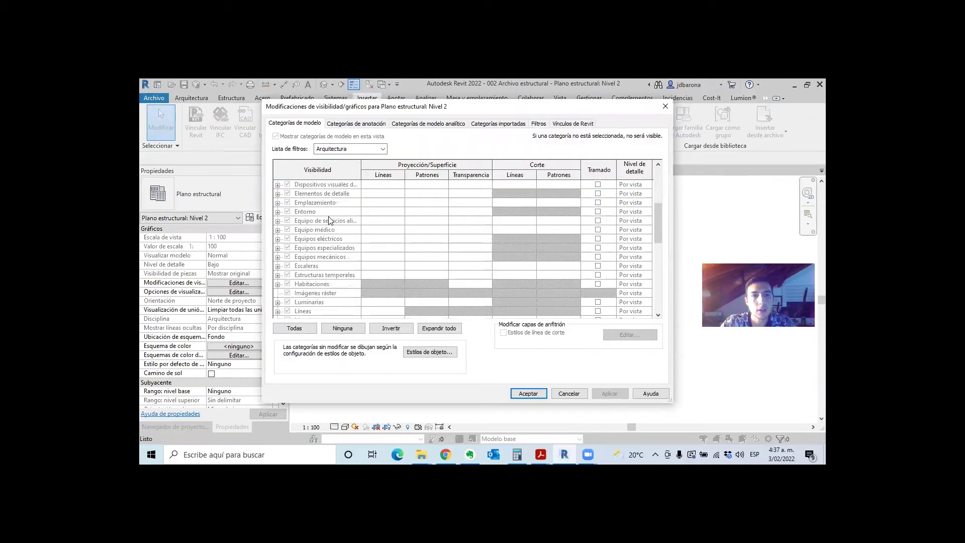
{"action": "scroll", "coordinate": [330, 214], "scroll_direction": "down", "scroll_amount": 2}
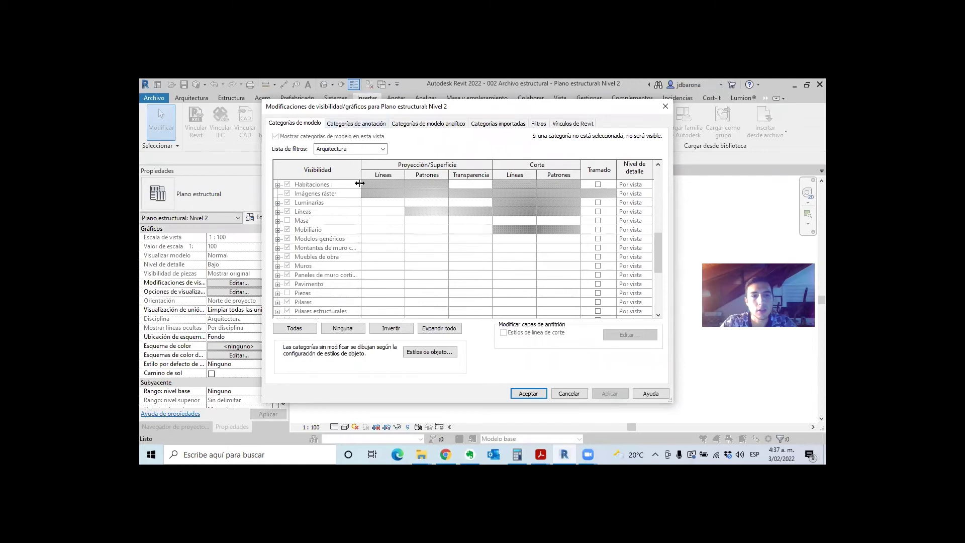
{"action": "key", "text": "Escape"}
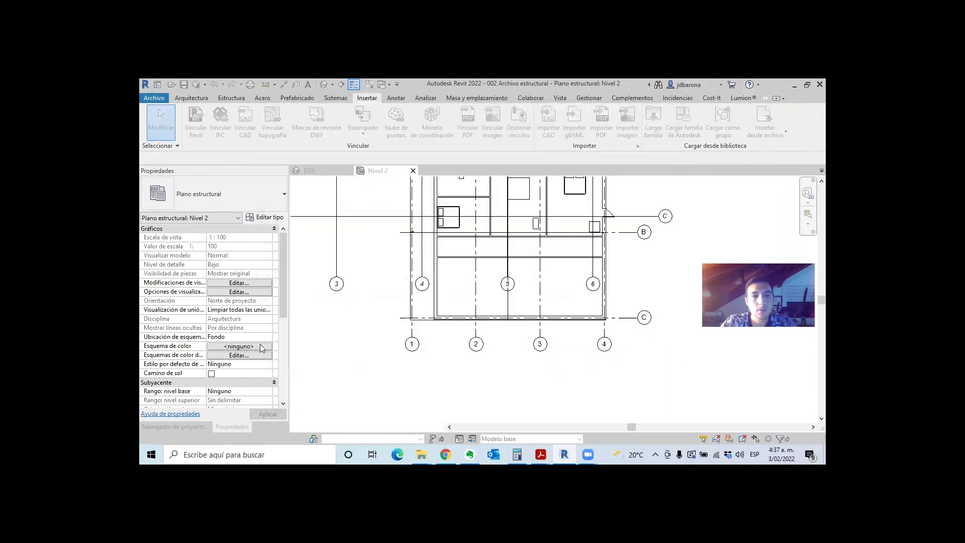
{"action": "scroll", "coordinate": [185, 335], "scroll_direction": "down", "scroll_amount": 3}
{"action": "scroll", "coordinate": [196, 338], "scroll_direction": "down", "scroll_amount": 2}
{"action": "scroll", "coordinate": [206, 340], "scroll_direction": "down", "scroll_amount": 2}
Open the Visibility/Graphics overrides of the Plano arquitectónico view template from the plan's properties.
{"action": "left_click", "coordinate": [226, 322]}
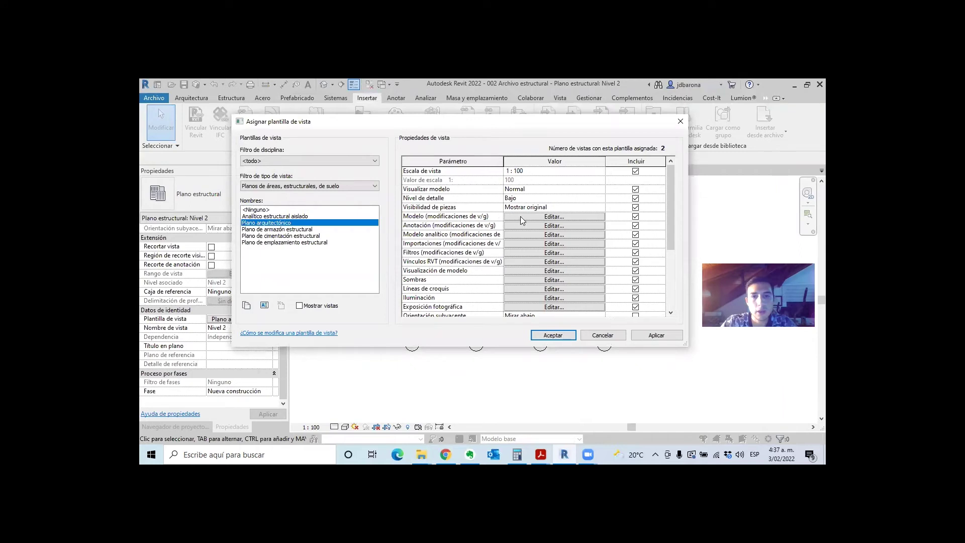
{"action": "left_click", "coordinate": [529, 217]}
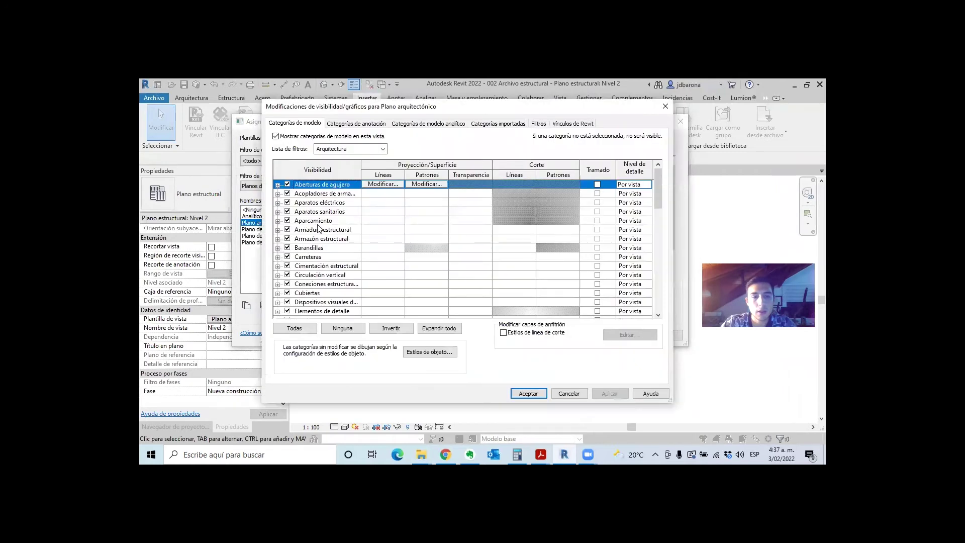
{"action": "scroll", "coordinate": [323, 224], "scroll_direction": "down", "scroll_amount": 3}
{"action": "scroll", "coordinate": [316, 231], "scroll_direction": "down", "scroll_amount": 2}
{"action": "scroll", "coordinate": [310, 238], "scroll_direction": "down", "scroll_amount": 2}
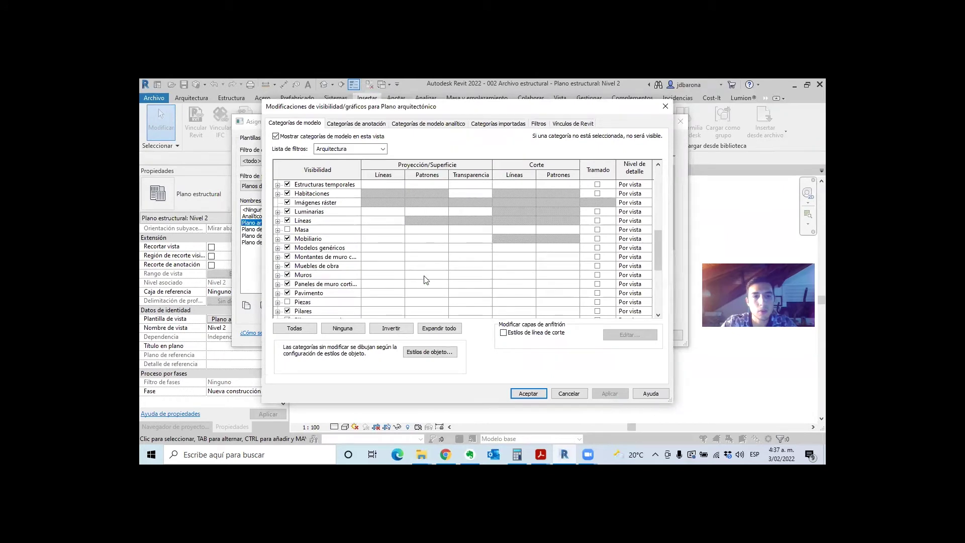
Override the Muros cut pattern with a black solid fill and apply the template to Nivel 2.
{"action": "left_click", "coordinate": [530, 276]}
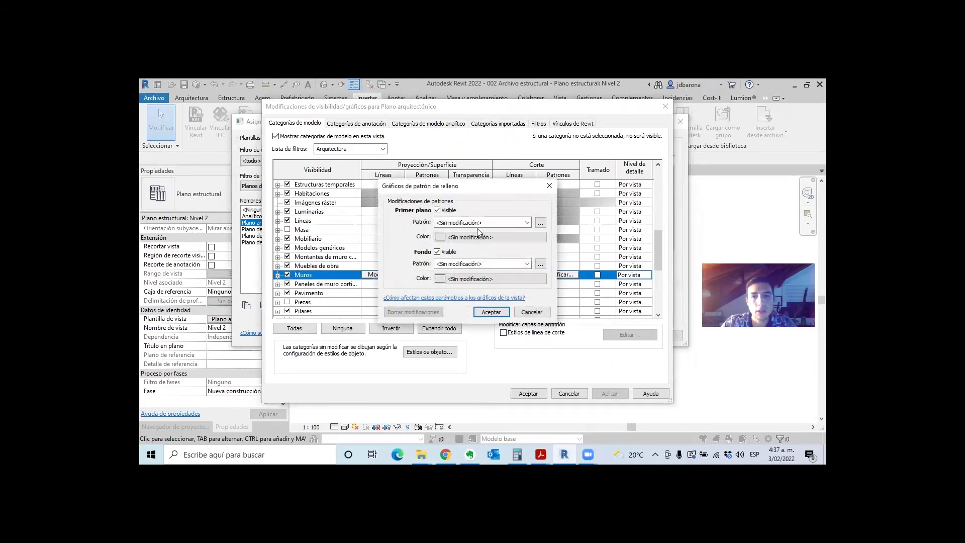
{"action": "left_click", "coordinate": [475, 225]}
{"action": "left_click", "coordinate": [472, 91]}
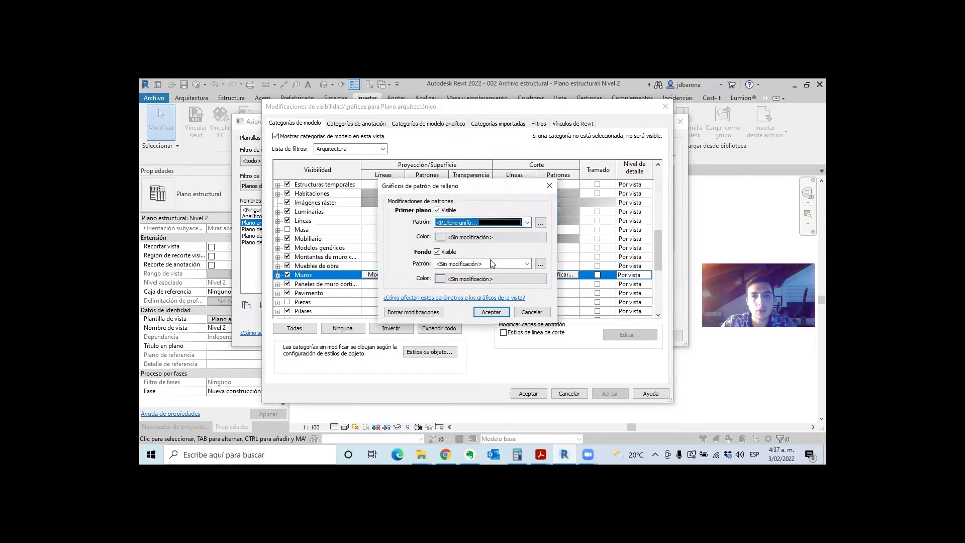
{"action": "left_click", "coordinate": [451, 237]}
{"action": "left_click", "coordinate": [363, 237]}
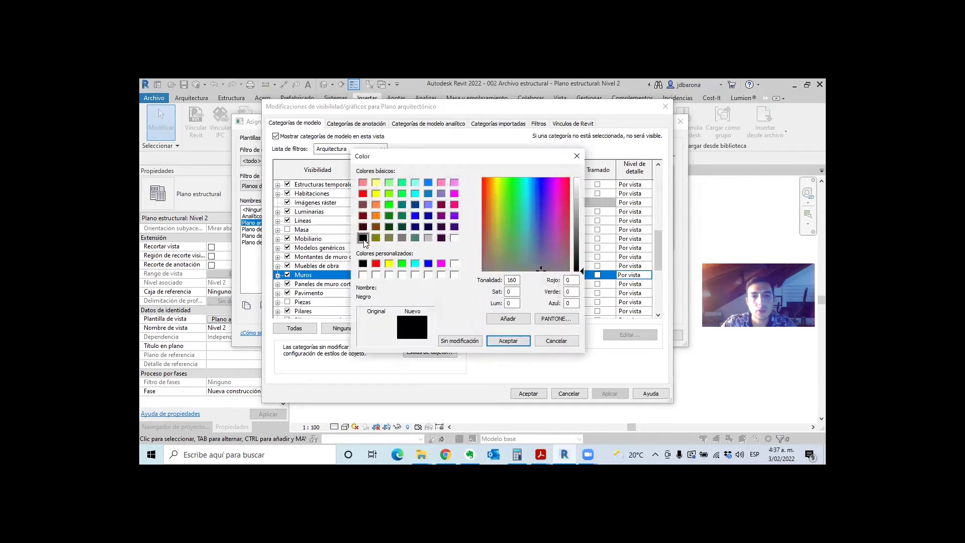
{"action": "left_click", "coordinate": [508, 341]}
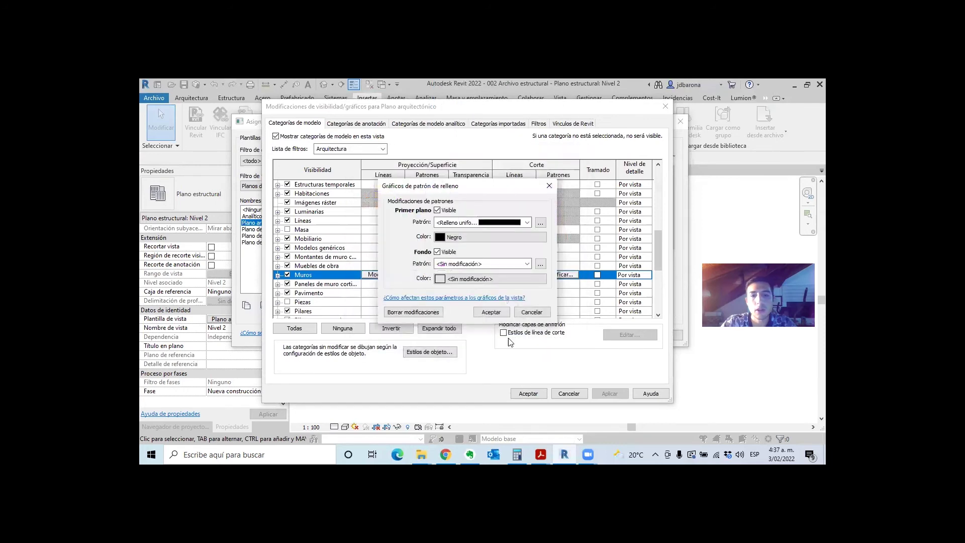
{"action": "left_click", "coordinate": [492, 313]}
{"action": "left_click", "coordinate": [528, 393]}
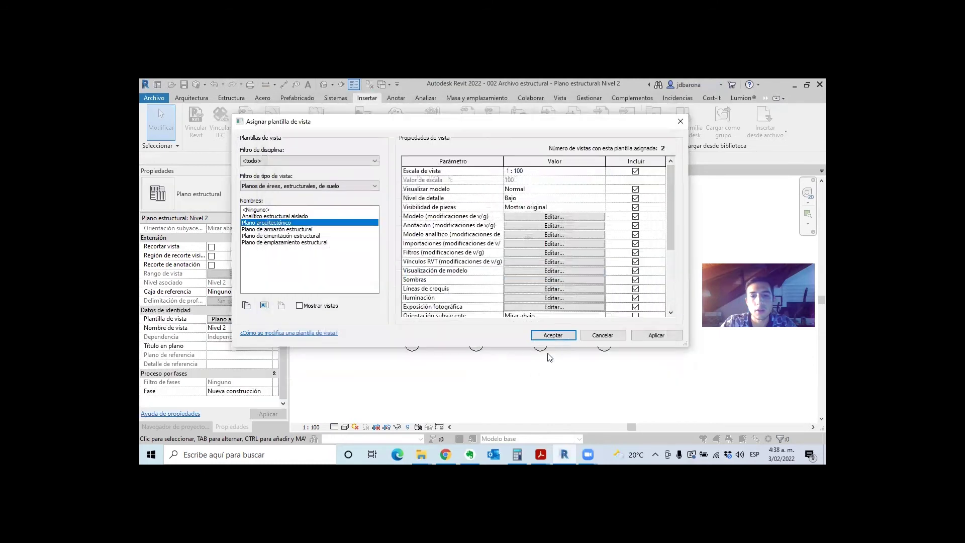
{"action": "left_click", "coordinate": [557, 340]}
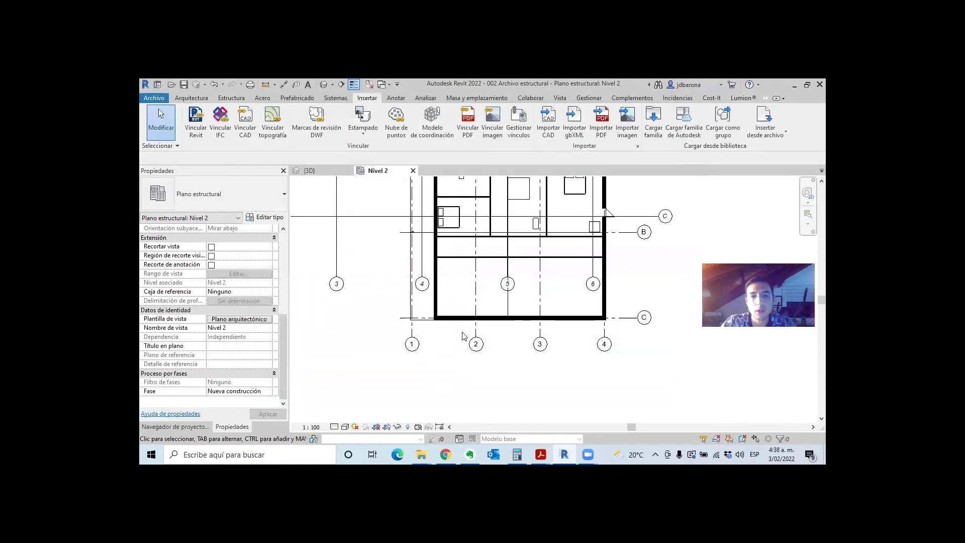
Select the model group containing grid 1 in the Nivel 2 plan.
{"action": "scroll", "coordinate": [463, 336], "scroll_direction": "down", "scroll_amount": 1}
{"action": "scroll", "coordinate": [425, 358], "scroll_direction": "up", "scroll_amount": 3}
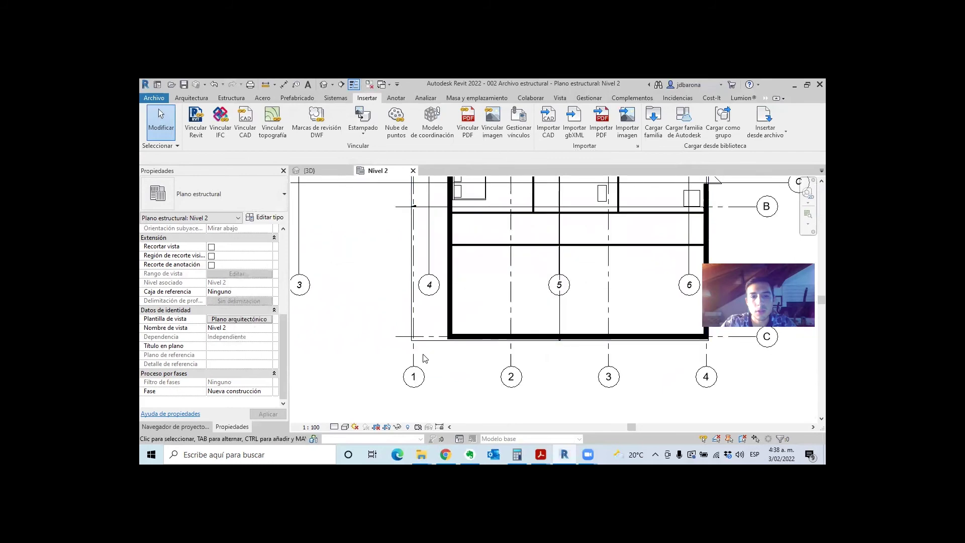
{"action": "left_click", "coordinate": [414, 358]}
{"action": "scroll", "coordinate": [413, 358], "scroll_direction": "down", "scroll_amount": 2}
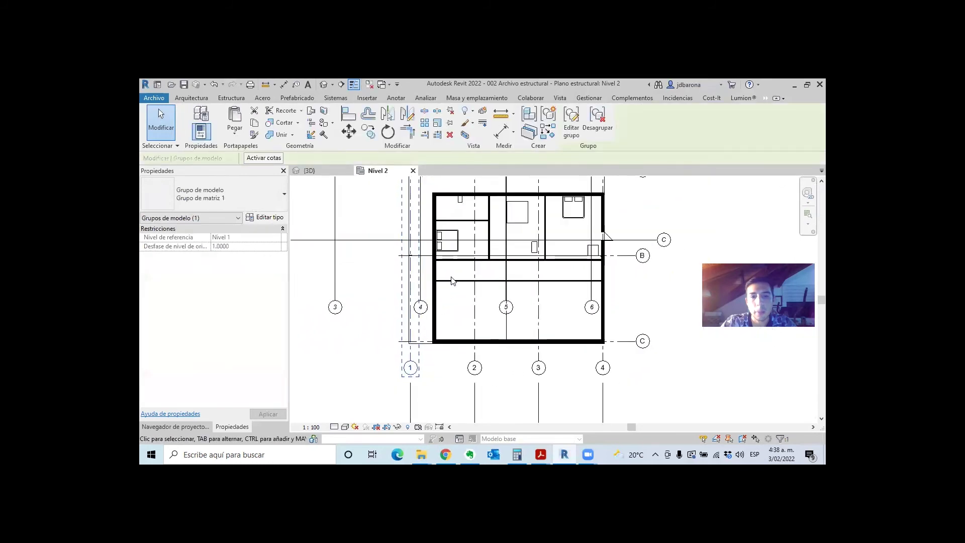
{"action": "scroll", "coordinate": [452, 281], "scroll_direction": "down", "scroll_amount": 2}
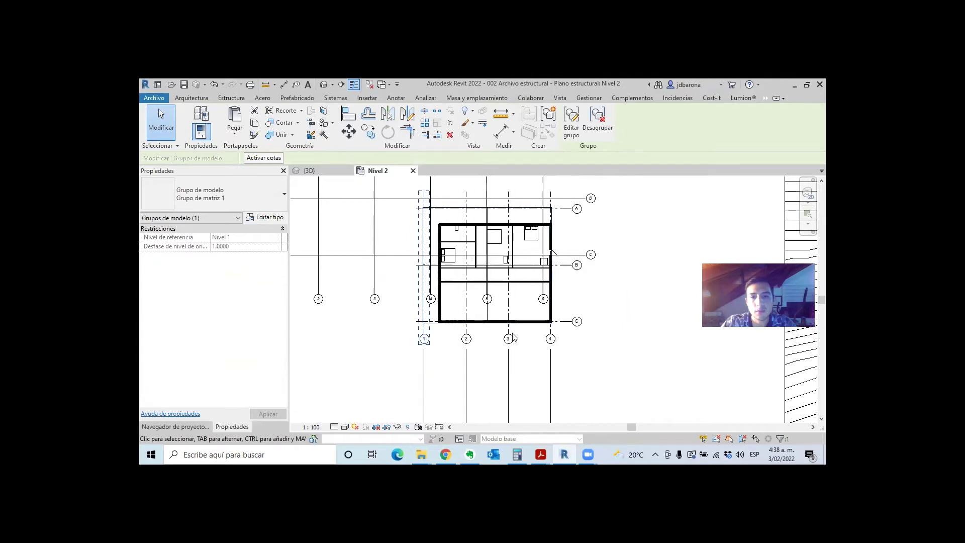
{"action": "scroll", "coordinate": [485, 337], "scroll_direction": "up", "scroll_amount": 1}
{"action": "scroll", "coordinate": [446, 341], "scroll_direction": "up", "scroll_amount": 1}
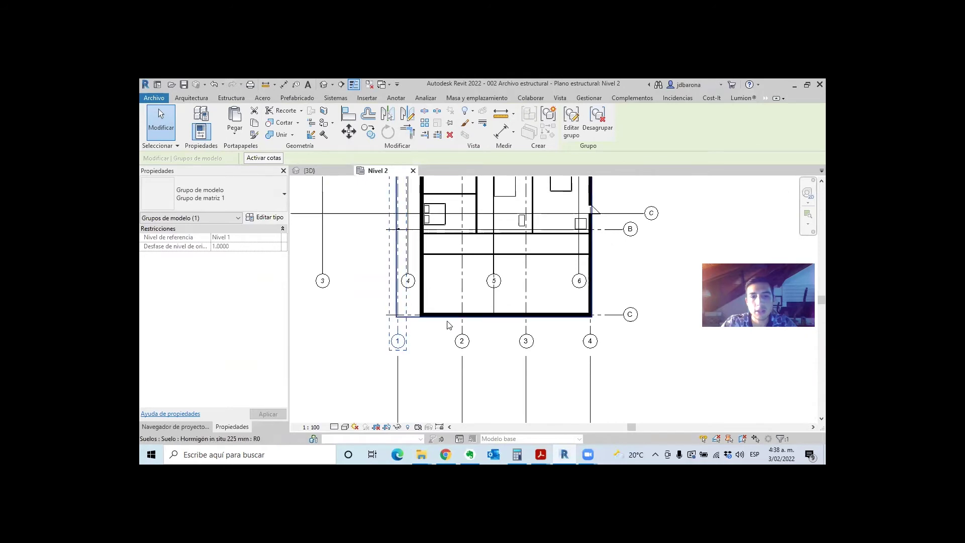
{"action": "left_click", "coordinate": [525, 326]}
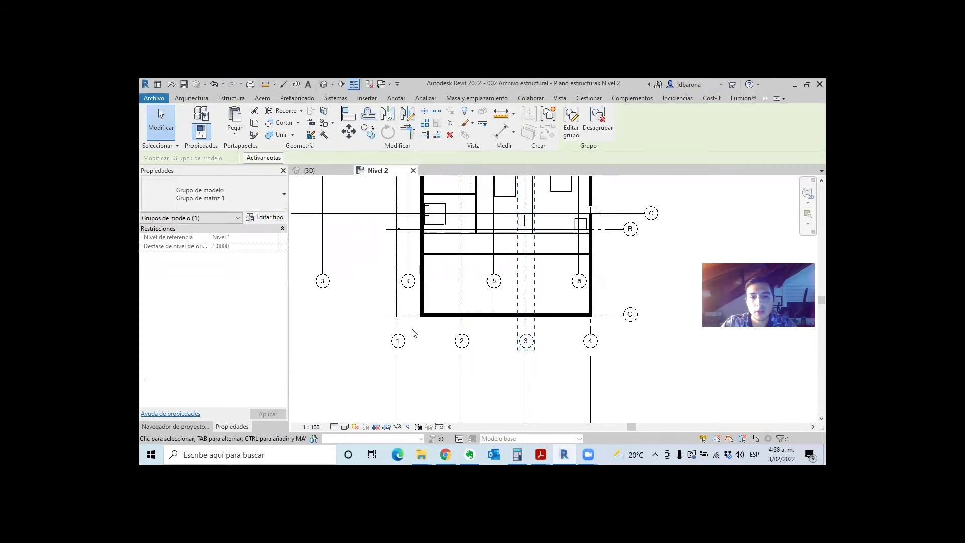
{"action": "scroll", "coordinate": [413, 333], "scroll_direction": "up", "scroll_amount": 3}
{"action": "left_click", "coordinate": [388, 326]}
{"action": "scroll", "coordinate": [388, 304], "scroll_direction": "up", "scroll_amount": 1}
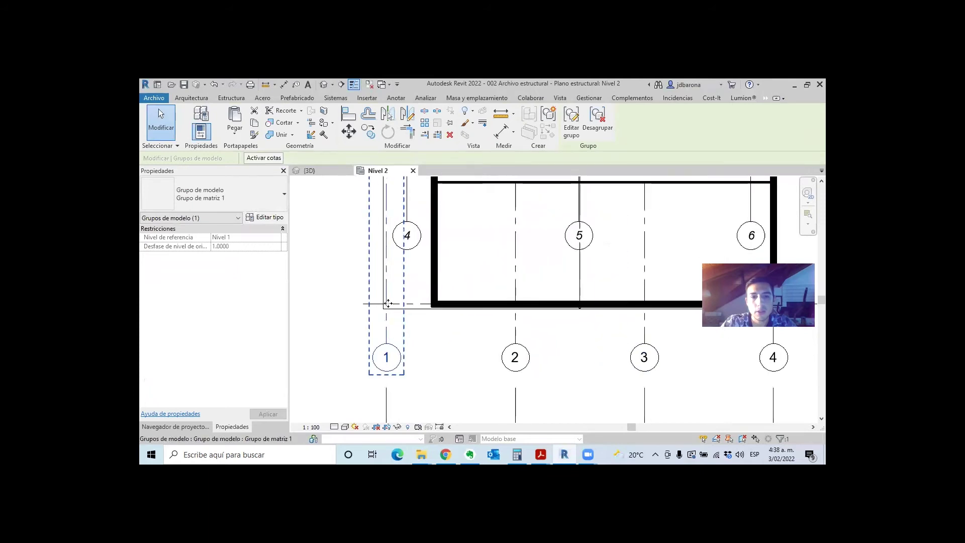
{"action": "scroll", "coordinate": [388, 303], "scroll_direction": "up", "scroll_amount": 1}
Move the grid 1 group 2.2300 from the grid intersection onto the left wall corner.
{"action": "key", "text": "m"}
{"action": "key", "text": "v"}
{"action": "left_click", "coordinate": [386, 304]}
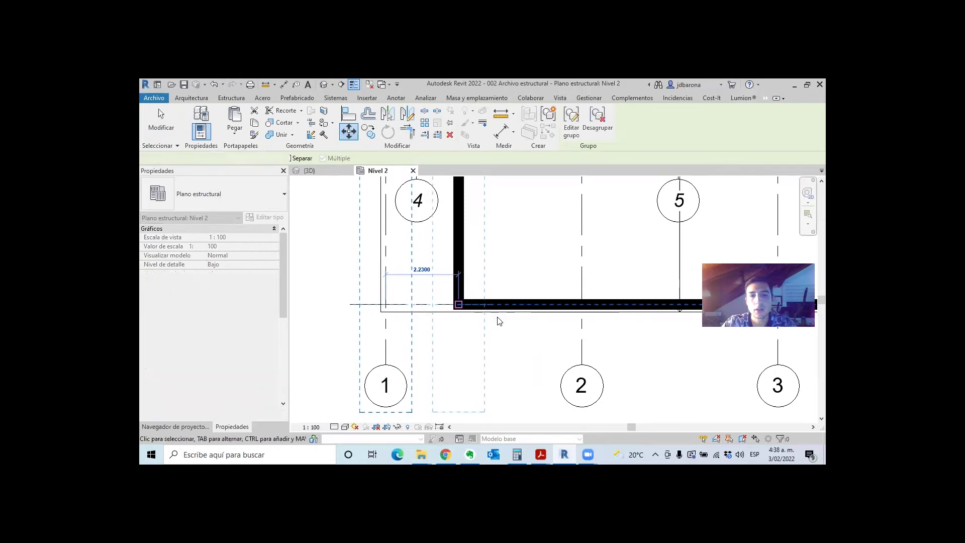
{"action": "scroll", "coordinate": [502, 315], "scroll_direction": "down", "scroll_amount": 2}
{"action": "scroll", "coordinate": [507, 314], "scroll_direction": "down", "scroll_amount": 1}
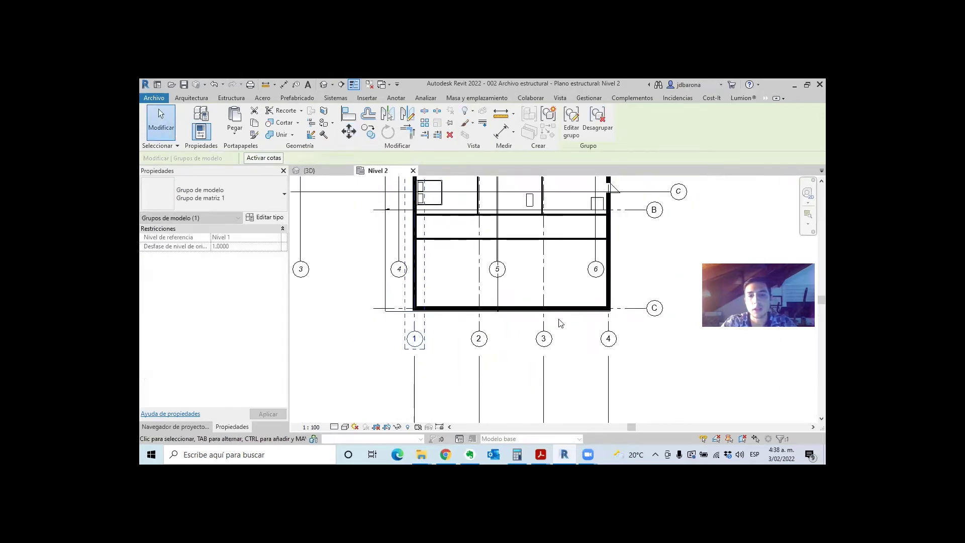
Place an aligned dimension string across grids 1–4, showing 5.257 spacing.
{"action": "key", "text": "d"}
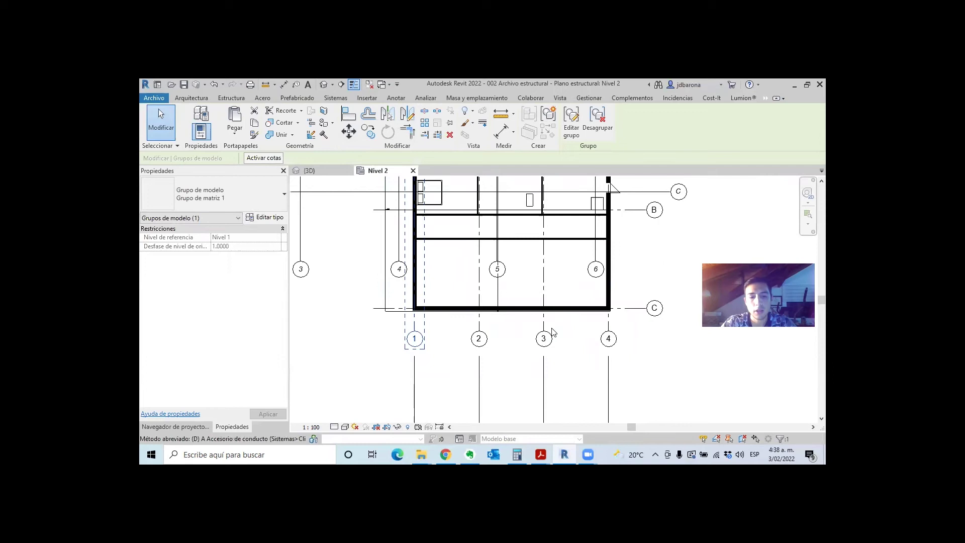
{"action": "key", "text": "i"}
{"action": "left_click", "coordinate": [414, 325]}
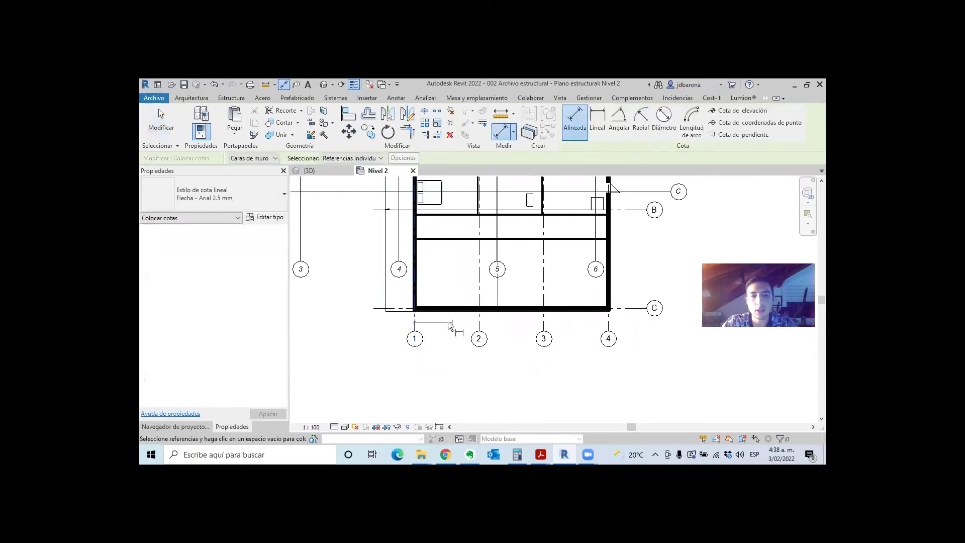
{"action": "left_click", "coordinate": [478, 321]}
{"action": "left_click", "coordinate": [543, 320]}
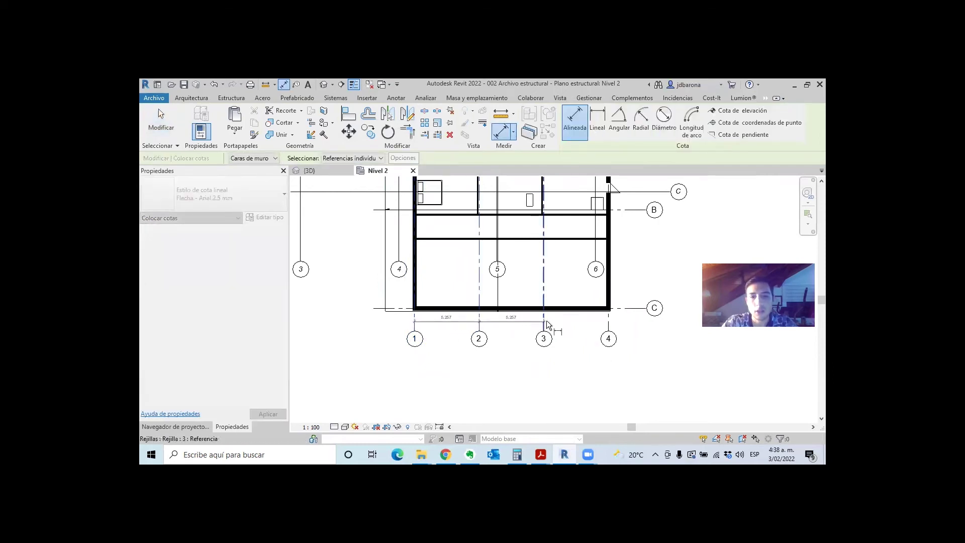
{"action": "left_click", "coordinate": [608, 322]}
{"action": "left_click", "coordinate": [581, 322]}
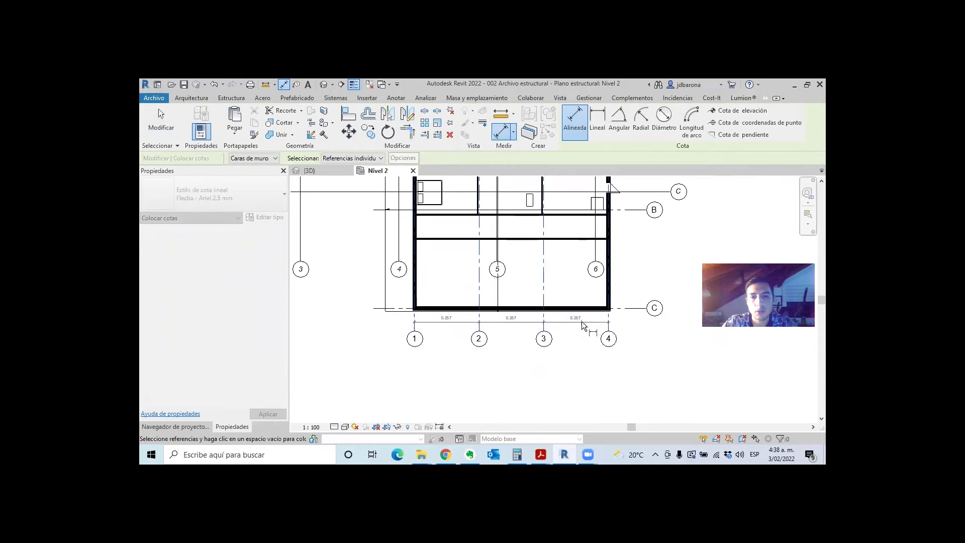
{"action": "key", "text": "Escape"}
{"action": "key", "text": "Escape"}
{"action": "scroll", "coordinate": [481, 351], "scroll_direction": "down", "scroll_amount": 2}
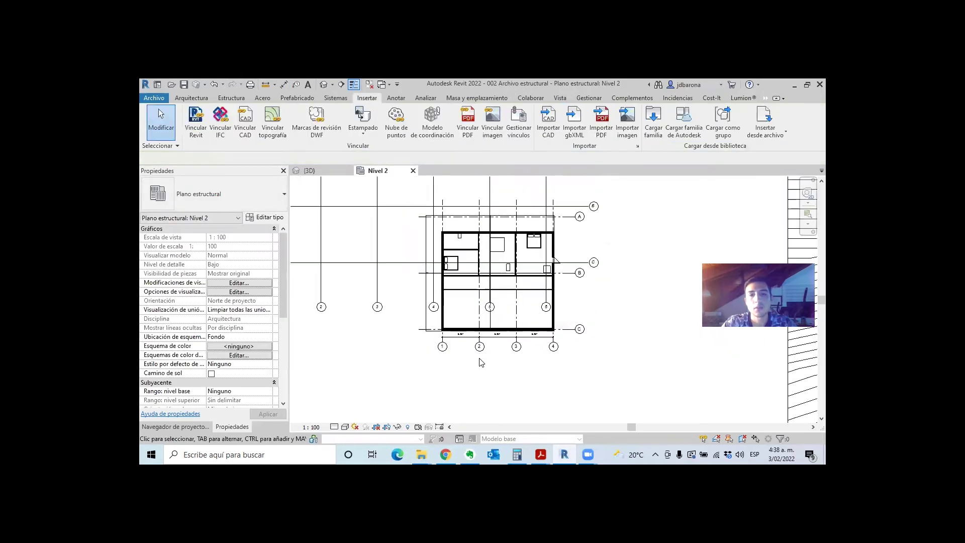
{"action": "scroll", "coordinate": [481, 274], "scroll_direction": "up", "scroll_amount": 1}
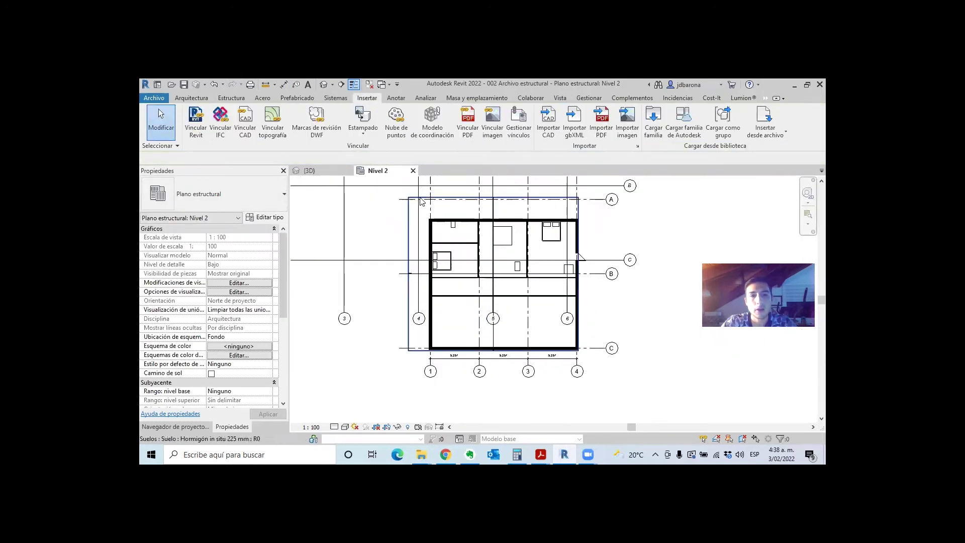
Dimension the spacing between grids A, B and C.
{"action": "left_click", "coordinate": [401, 201]}
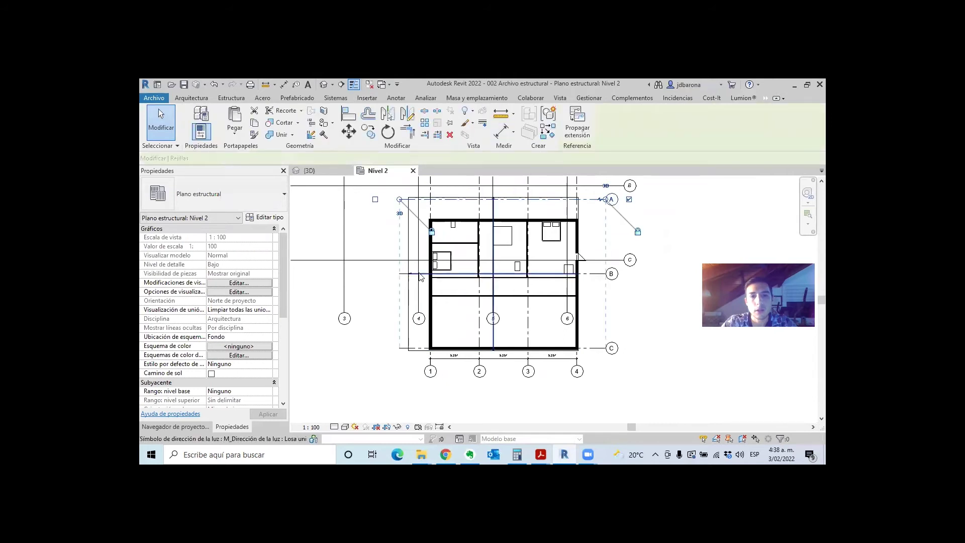
{"action": "left_click", "coordinate": [596, 278]}
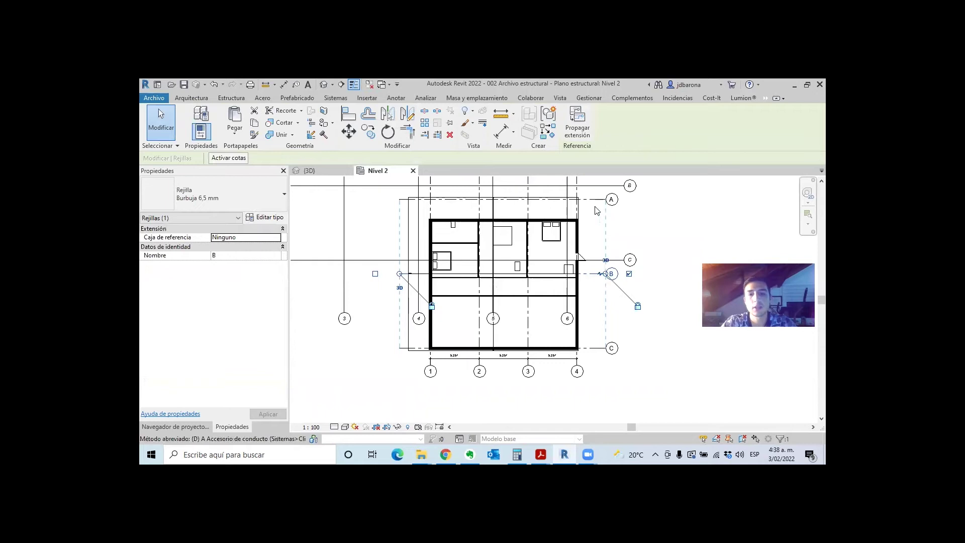
{"action": "key", "text": "d"}
{"action": "key", "text": "i"}
{"action": "left_click", "coordinate": [592, 273]}
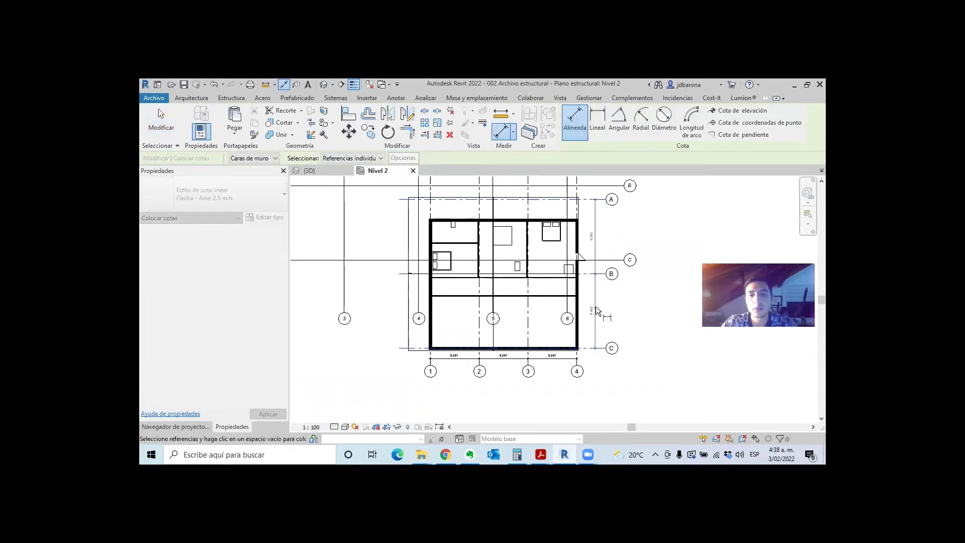
{"action": "key", "text": "Escape"}
{"action": "key", "text": "Escape"}
{"action": "scroll", "coordinate": [615, 203], "scroll_direction": "up", "scroll_amount": 3}
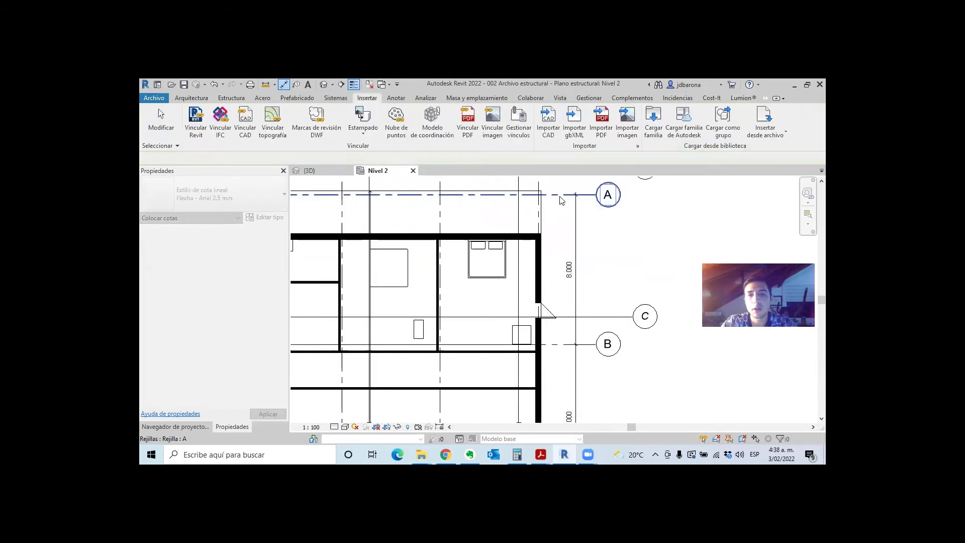
Move grid A with MV so it snaps onto the building's upper wall endpoint.
{"action": "left_click", "coordinate": [558, 196]}
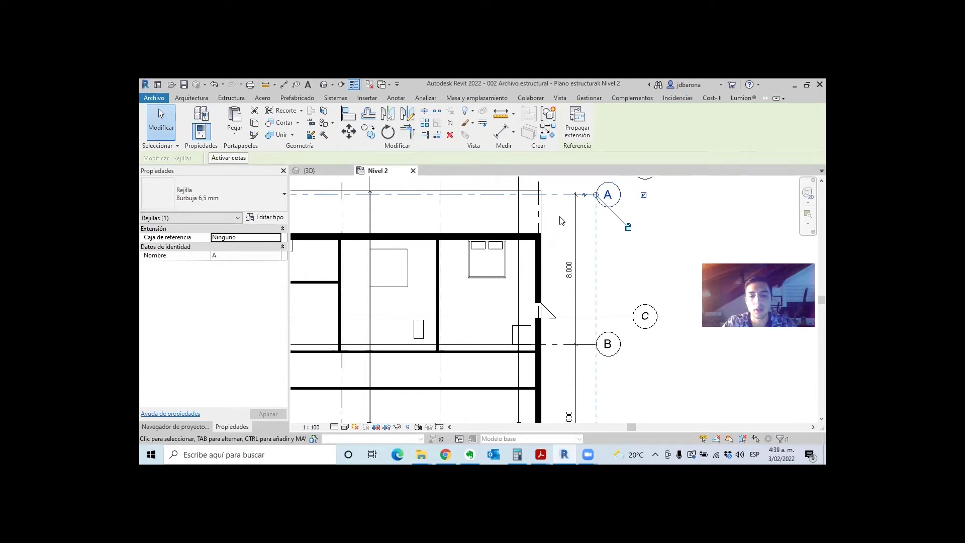
{"action": "key", "text": "m"}
{"action": "key", "text": "v"}
{"action": "scroll", "coordinate": [537, 198], "scroll_direction": "up", "scroll_amount": 1}
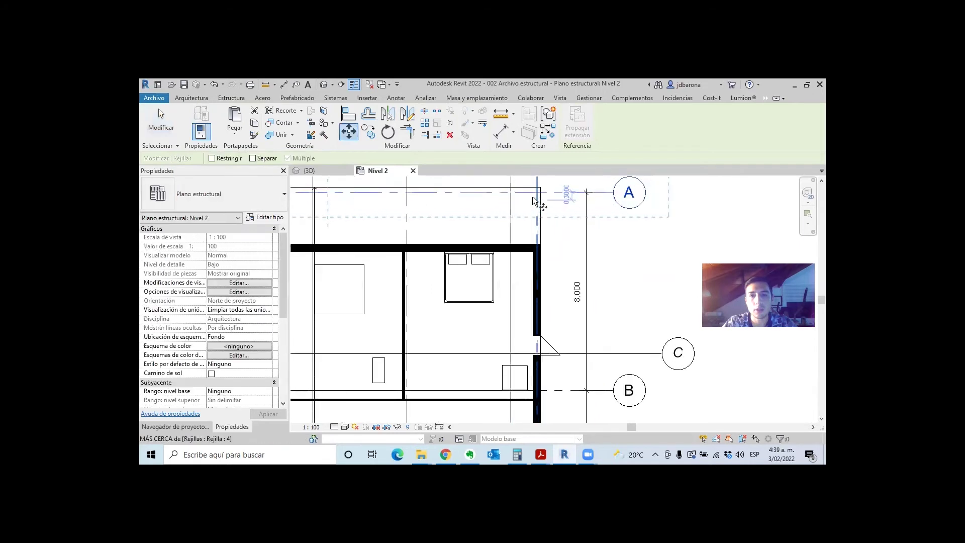
{"action": "scroll", "coordinate": [537, 198], "scroll_direction": "up", "scroll_amount": 1}
{"action": "left_click", "coordinate": [536, 191]}
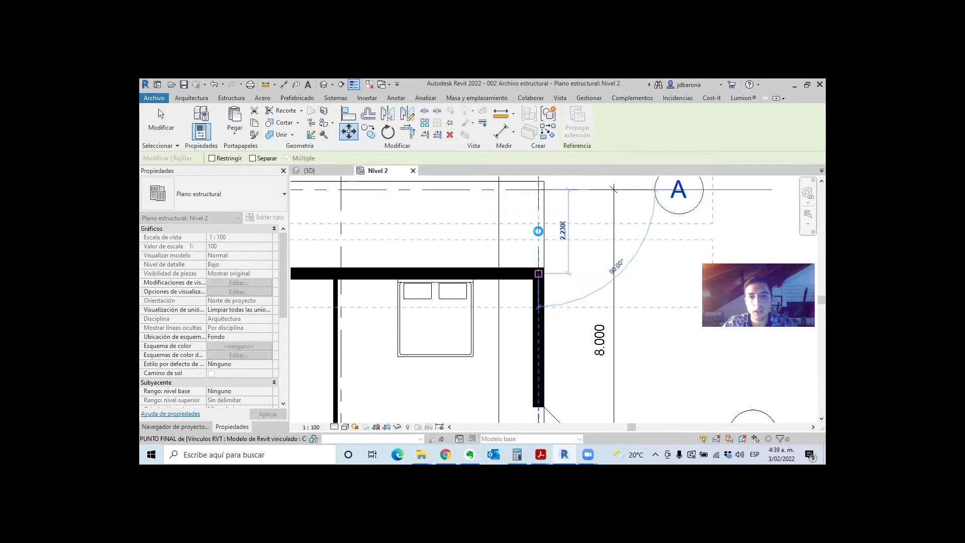
{"action": "left_click", "coordinate": [539, 273]}
{"action": "scroll", "coordinate": [539, 216], "scroll_direction": "down", "scroll_amount": 2}
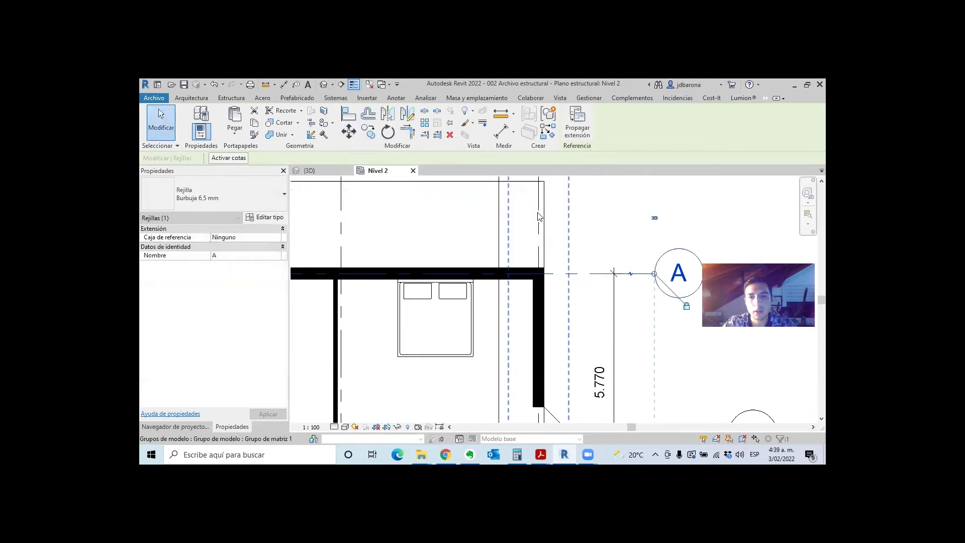
{"action": "scroll", "coordinate": [538, 216], "scroll_direction": "down", "scroll_amount": 2}
{"action": "scroll", "coordinate": [547, 284], "scroll_direction": "up", "scroll_amount": 2}
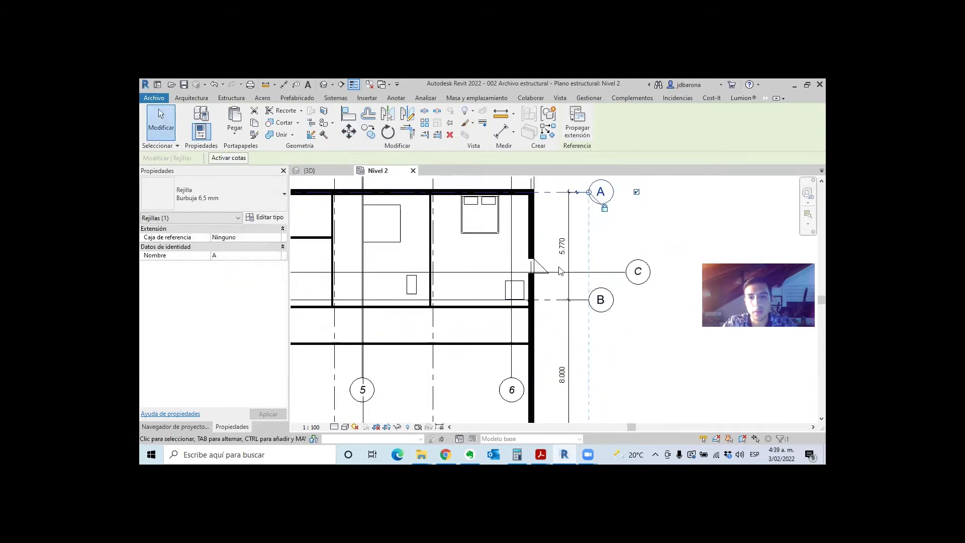
Clear grid A's selection and check the vertical A–B–C dimension chain.
{"action": "key", "text": "Escape"}
{"action": "left_click", "coordinate": [568, 251]}
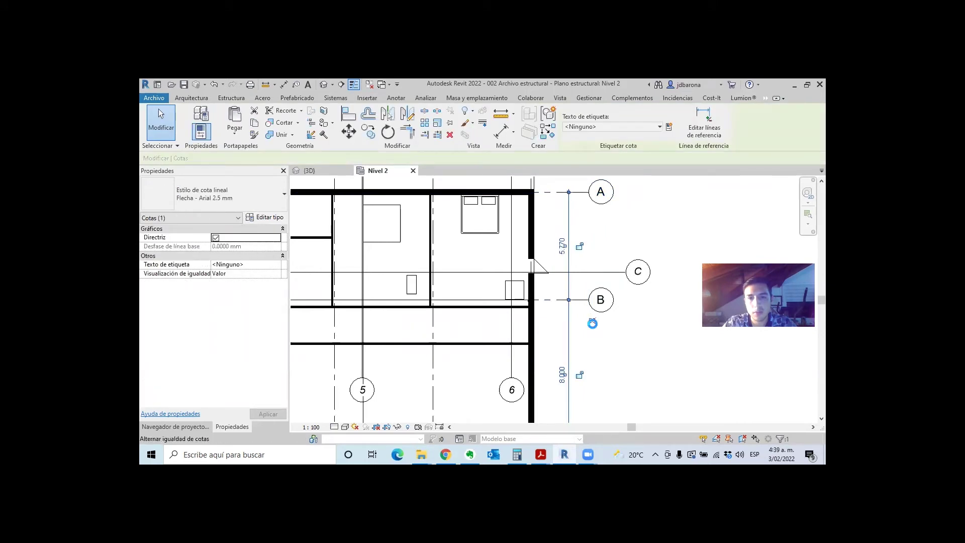
{"action": "left_click", "coordinate": [612, 235]}
{"action": "scroll", "coordinate": [584, 236], "scroll_direction": "down", "scroll_amount": 2}
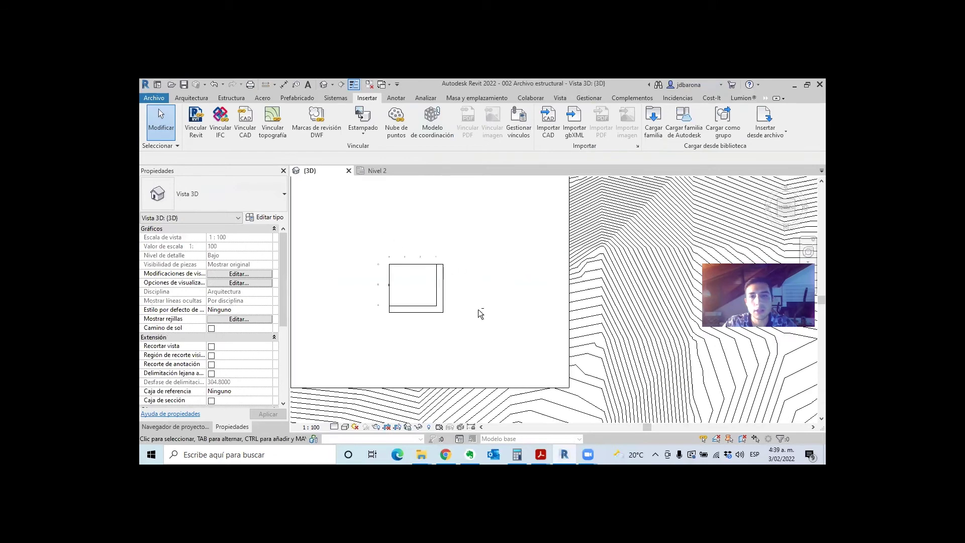
Orbit the 3D view to a side perspective and look over the visual style options.
{"action": "scroll", "coordinate": [467, 226], "scroll_direction": "down", "scroll_amount": 5}
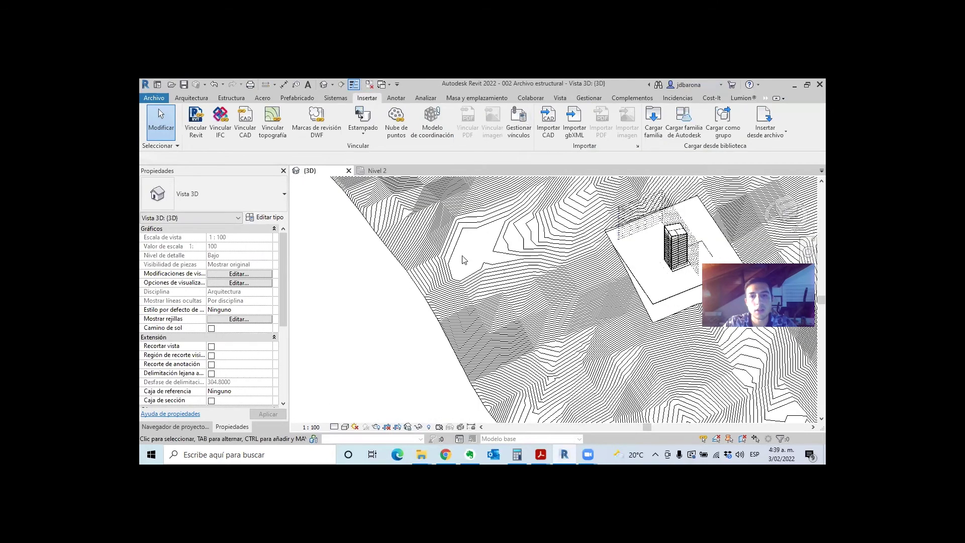
{"action": "scroll", "coordinate": [461, 258], "scroll_direction": "down", "scroll_amount": 3}
{"action": "scroll", "coordinate": [509, 266], "scroll_direction": "up", "scroll_amount": 5}
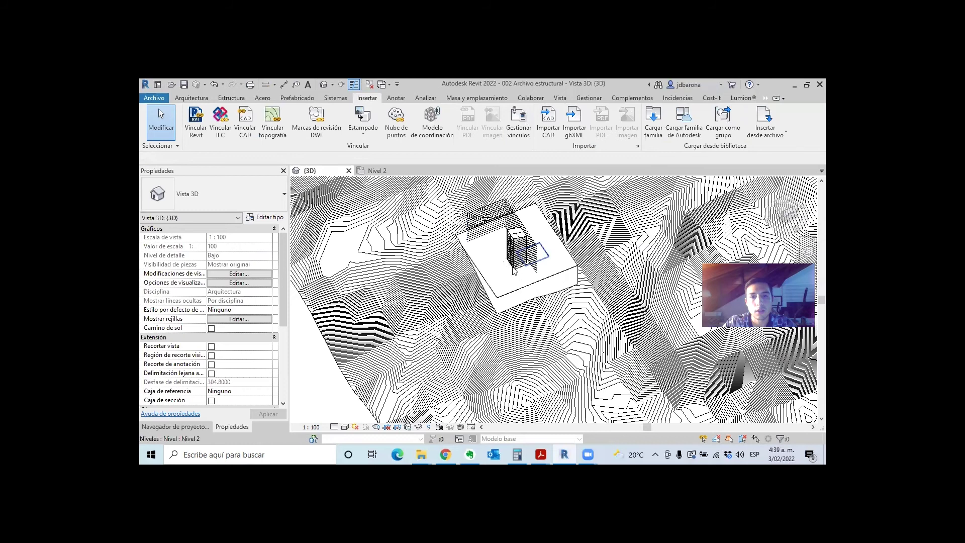
{"action": "scroll", "coordinate": [514, 271], "scroll_direction": "up", "scroll_amount": 2}
{"action": "scroll", "coordinate": [522, 274], "scroll_direction": "up", "scroll_amount": 2}
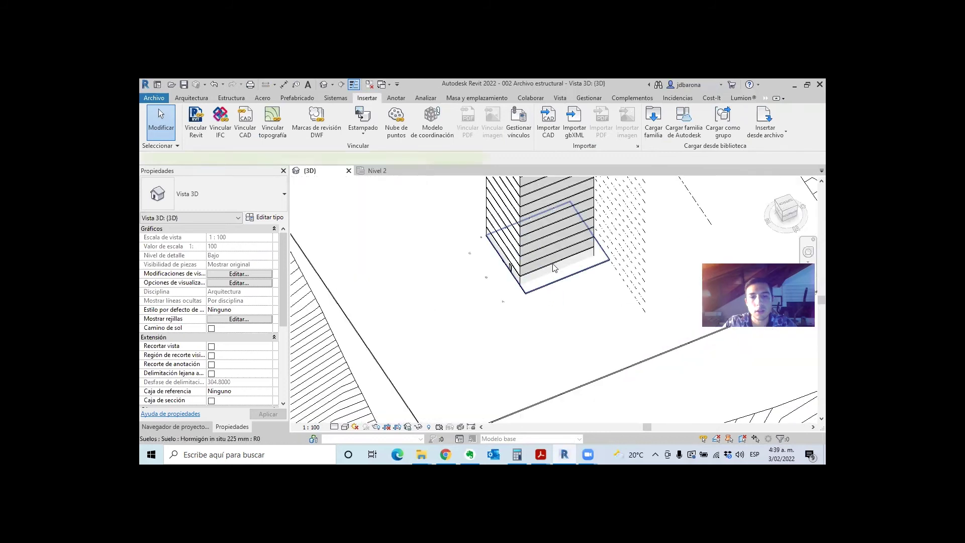
{"action": "left_click", "coordinate": [554, 268]}
{"action": "middle_click_drag", "start_coordinate": [554, 268], "coordinate": [425, 388], "text": "shift"}
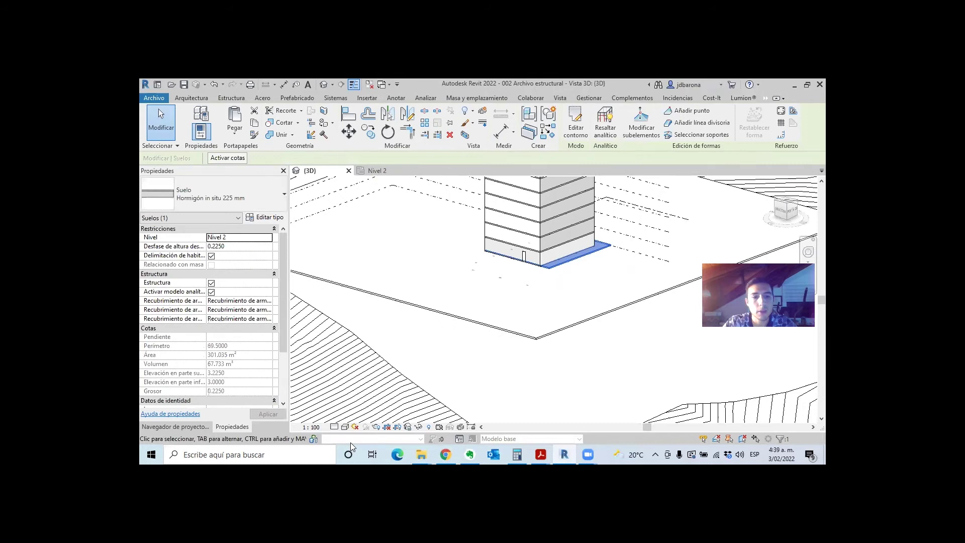
{"action": "left_click", "coordinate": [345, 427]}
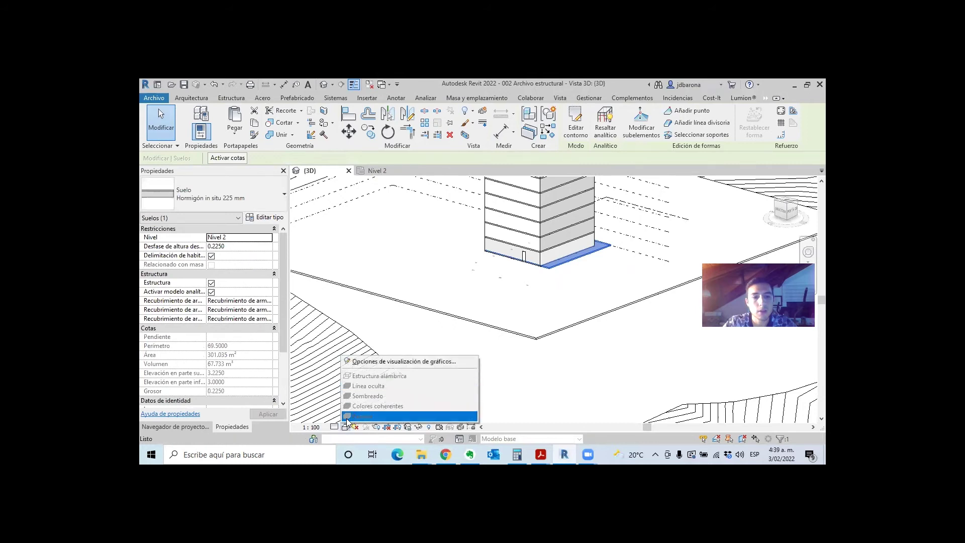
{"action": "scroll", "coordinate": [226, 357], "scroll_direction": "down", "scroll_amount": 3}
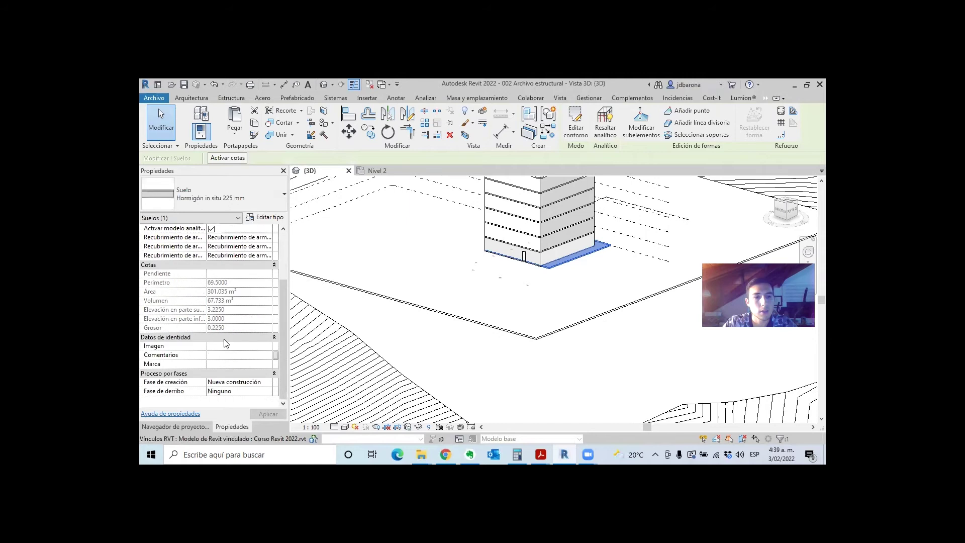
{"action": "scroll", "coordinate": [226, 357], "scroll_direction": "up", "scroll_amount": 3}
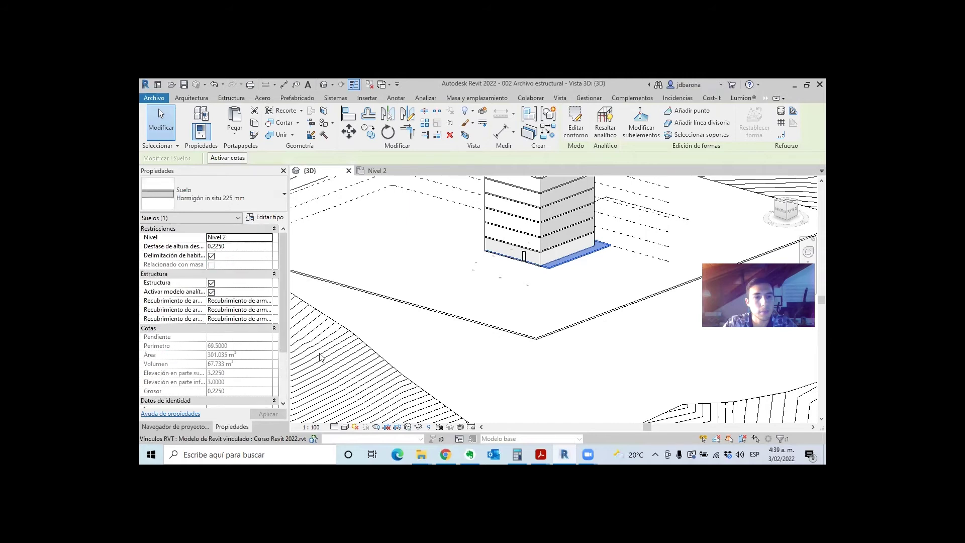
Set the 3D view's view template to <Ninguno>.
{"action": "key", "text": "Escape"}
{"action": "scroll", "coordinate": [216, 331], "scroll_direction": "down", "scroll_amount": 4}
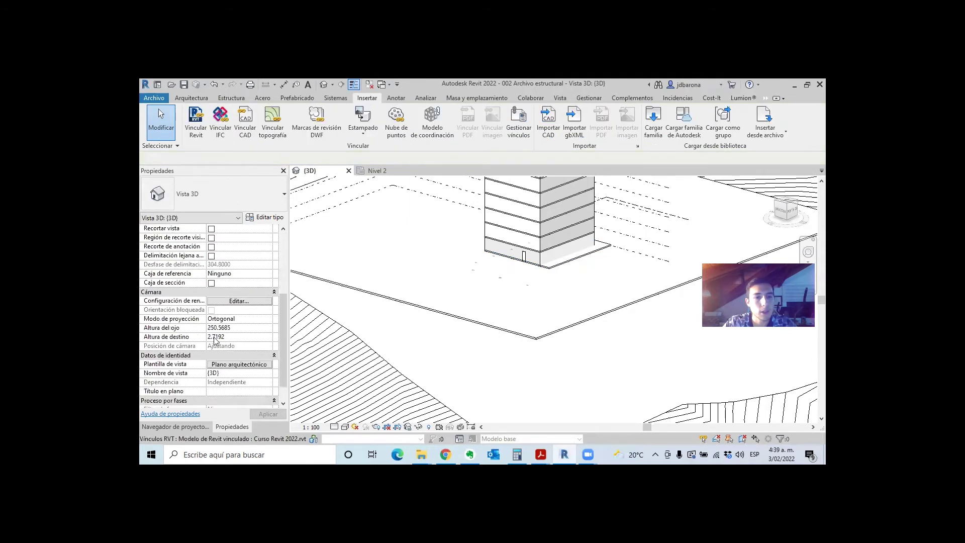
{"action": "scroll", "coordinate": [231, 344], "scroll_direction": "down", "scroll_amount": 3}
{"action": "left_click", "coordinate": [236, 339]}
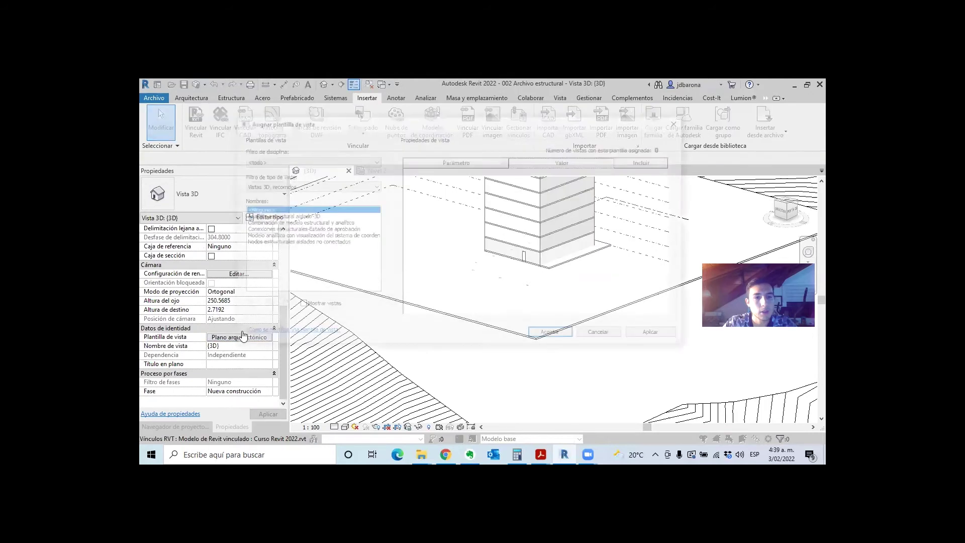
{"action": "key", "text": "Return"}
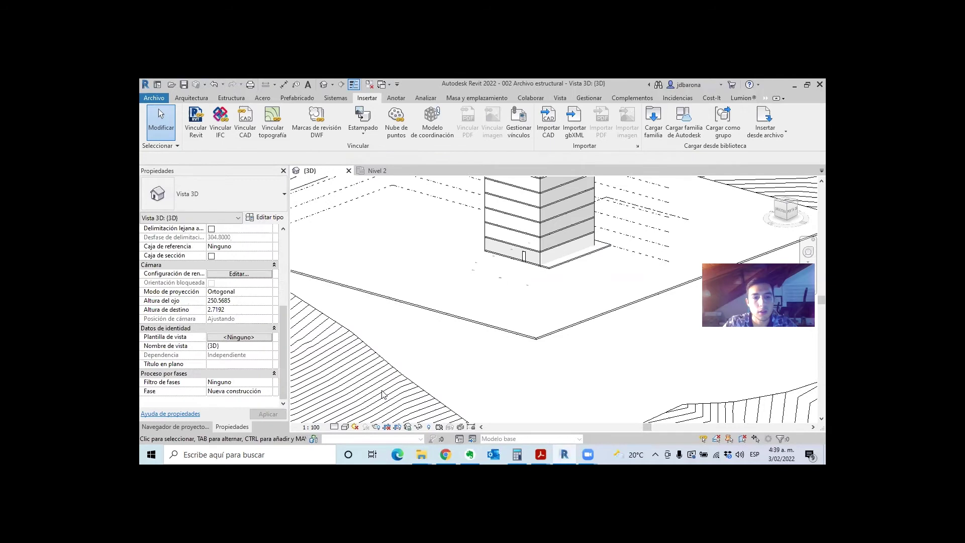
{"action": "left_click", "coordinate": [344, 427]}
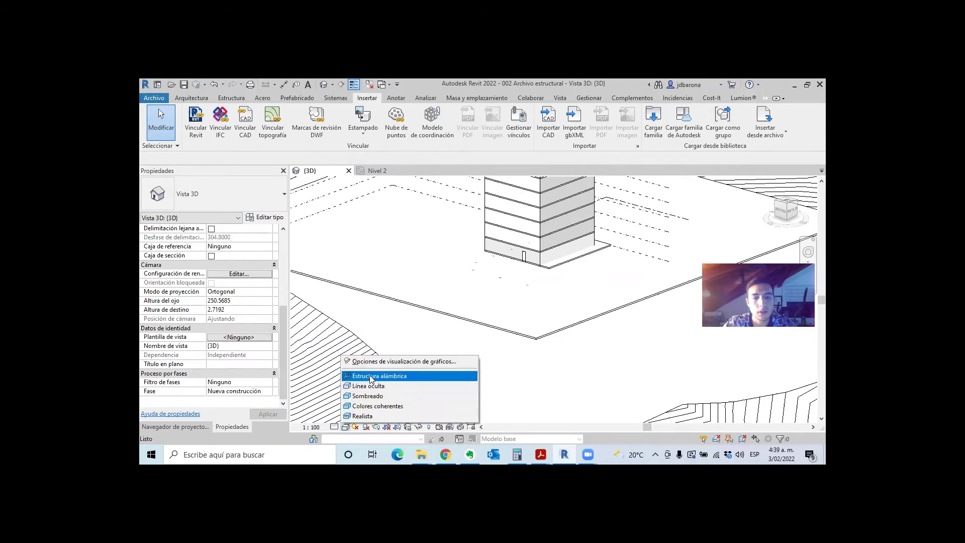
Switch the 3D view to Estructura alámbrica and orbit to a near-elevation angle.
{"action": "left_click", "coordinate": [373, 372]}
{"action": "scroll", "coordinate": [547, 233], "scroll_direction": "up", "scroll_amount": 5}
{"action": "middle_click_drag", "start_coordinate": [565, 262], "coordinate": [561, 249], "text": "shift"}
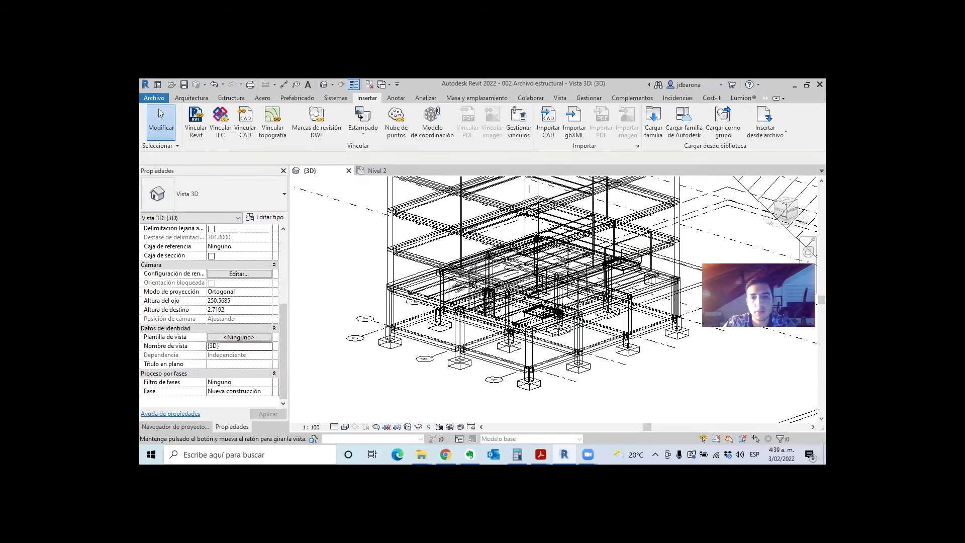
{"action": "scroll", "coordinate": [562, 250], "scroll_direction": "down", "scroll_amount": 1}
{"action": "scroll", "coordinate": [557, 251], "scroll_direction": "down", "scroll_amount": 2}
{"action": "scroll", "coordinate": [555, 254], "scroll_direction": "down", "scroll_amount": 1}
{"action": "scroll", "coordinate": [550, 256], "scroll_direction": "down", "scroll_amount": 2}
{"action": "scroll", "coordinate": [551, 256], "scroll_direction": "up", "scroll_amount": 2}
{"action": "mouse_move", "coordinate": [552, 256]}
{"action": "middle_mouse_down", "text": "shift"}
{"action": "mouse_move", "coordinate": [623, 279]}
{"action": "mouse_move", "coordinate": [616, 301]}
{"action": "middle_mouse_up", "text": "shift"}
{"action": "mouse_move", "coordinate": [532, 288]}
{"action": "middle_mouse_down", "text": "shift"}
{"action": "mouse_move", "coordinate": [565, 309]}
{"action": "mouse_move", "coordinate": [580, 292]}
{"action": "mouse_move", "coordinate": [536, 358]}
{"action": "mouse_move", "coordinate": [553, 343]}
{"action": "mouse_move", "coordinate": [400, 346]}
{"action": "middle_mouse_up", "text": "shift"}
{"action": "scroll", "coordinate": [565, 309], "scroll_direction": "up", "scroll_amount": 2}
Inspect the floor slab and footings by selecting them and orbiting around the structure.
{"action": "left_click", "coordinate": [593, 321]}
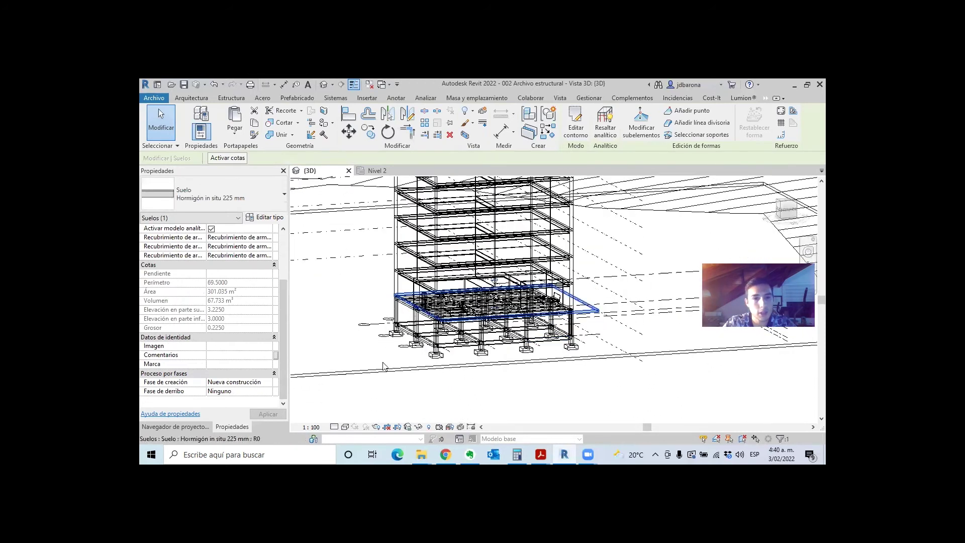
{"action": "scroll", "coordinate": [401, 347], "scroll_direction": "up", "scroll_amount": 2}
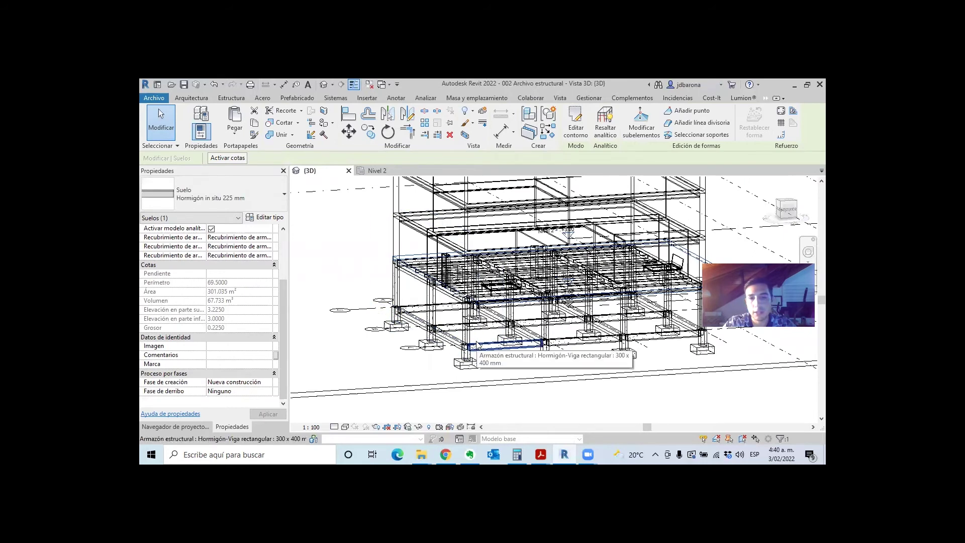
{"action": "mouse_move", "coordinate": [425, 329]}
{"action": "middle_mouse_down", "text": "shift"}
{"action": "mouse_move", "coordinate": [439, 315]}
{"action": "mouse_move", "coordinate": [433, 355]}
{"action": "mouse_move", "coordinate": [420, 351]}
{"action": "middle_mouse_up", "text": "shift"}
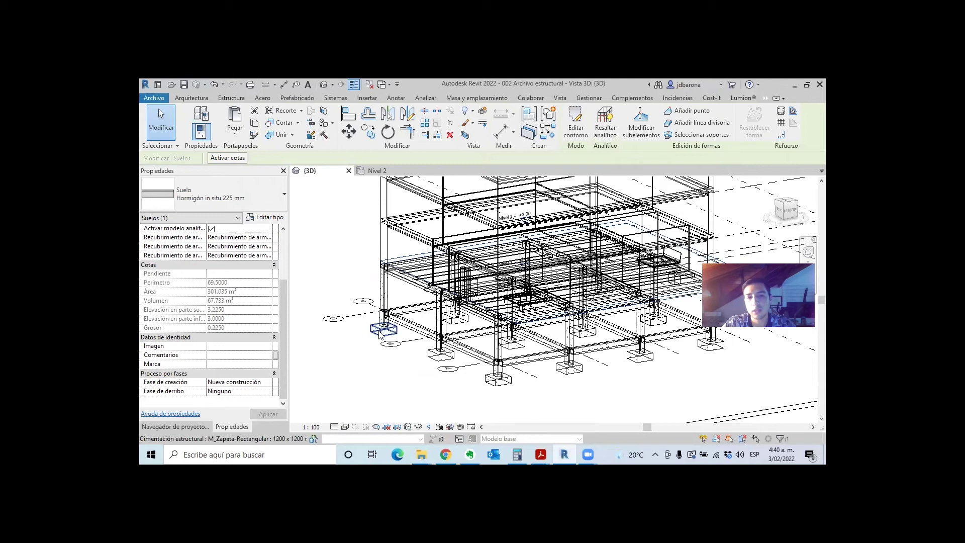
{"action": "left_click", "coordinate": [493, 381]}
{"action": "middle_click_drag", "start_coordinate": [494, 382], "coordinate": [459, 372], "text": "shift"}
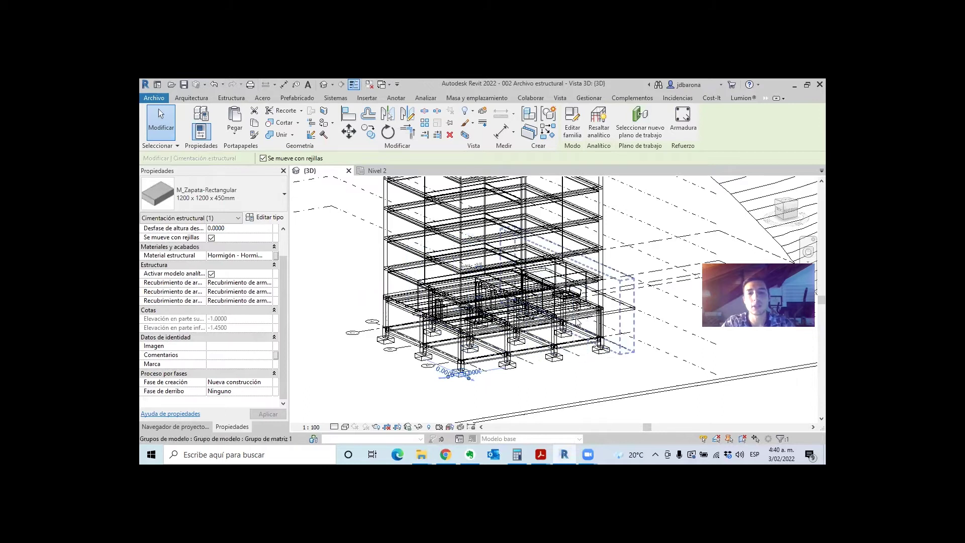
{"action": "left_click", "coordinate": [384, 223]}
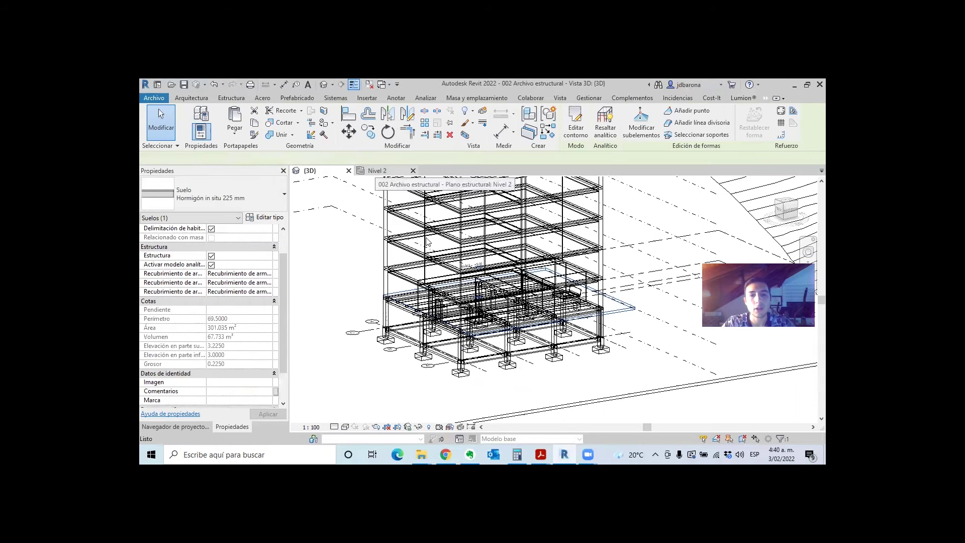
In the Nivel 2 plan, pull the slab's left boundary in to the grid line (area 227.310 m²).
{"action": "key", "text": "ctrl+Tab"}
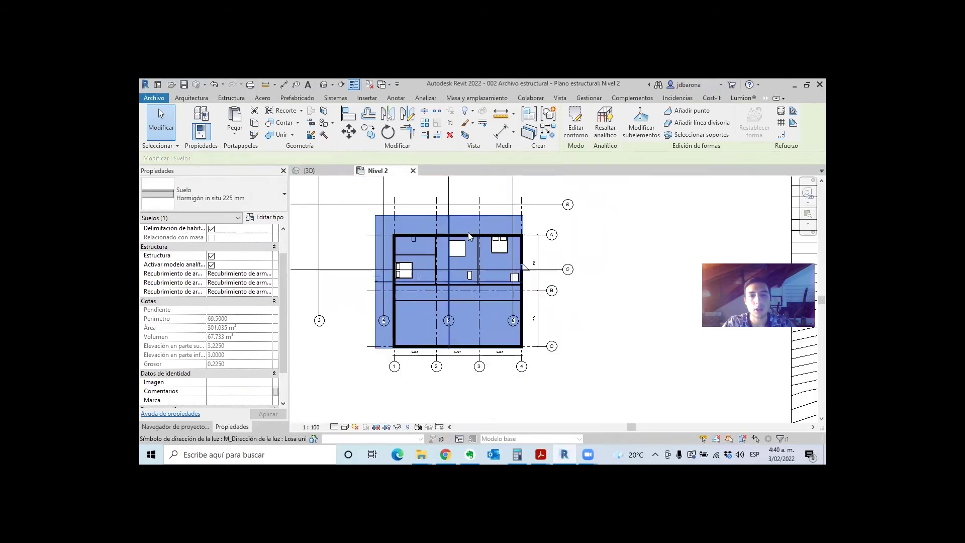
{"action": "left_click", "coordinate": [575, 123]}
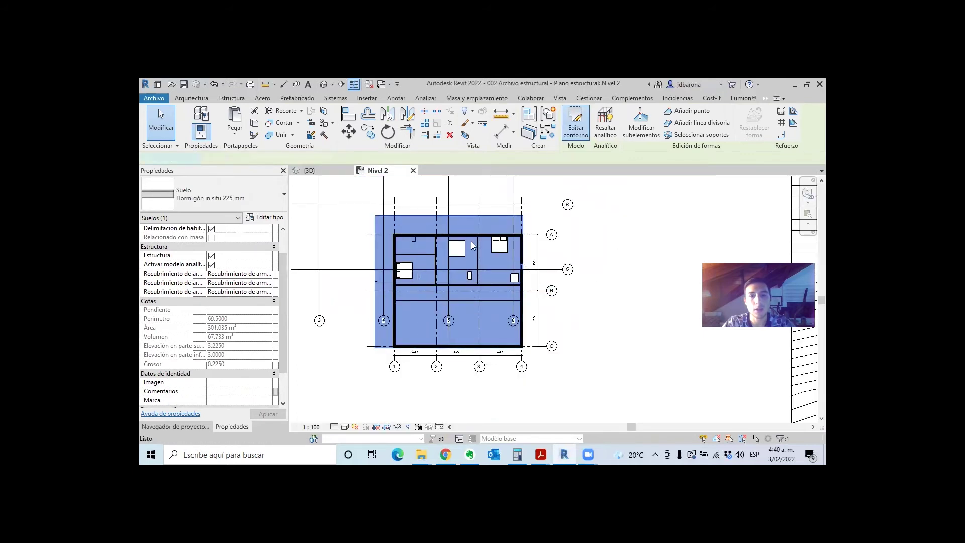
{"action": "scroll", "coordinate": [411, 234], "scroll_direction": "up", "scroll_amount": 3}
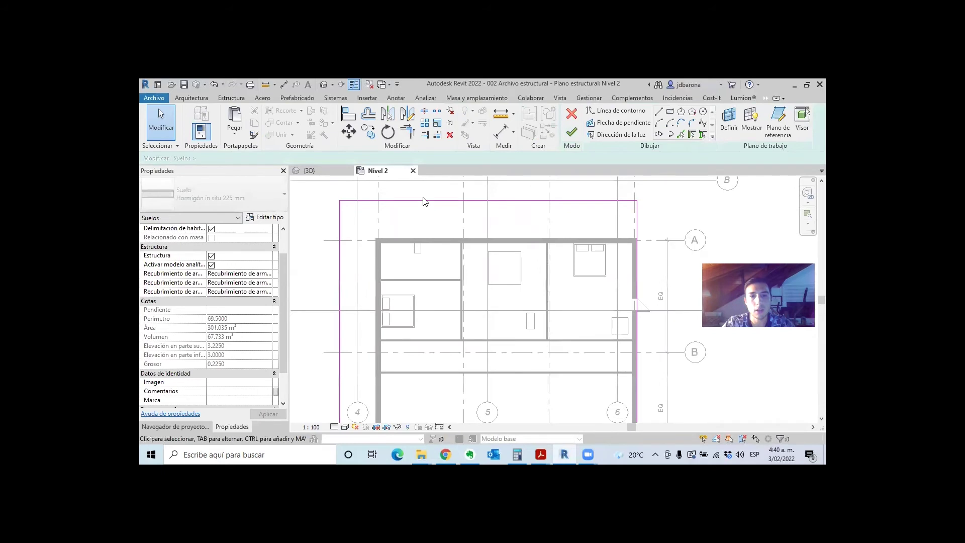
{"action": "left_click", "coordinate": [425, 236]}
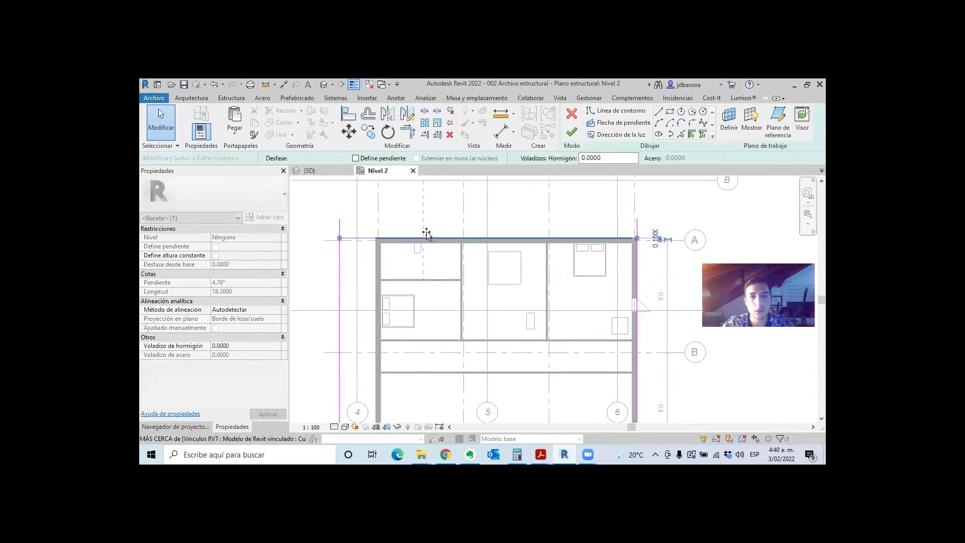
{"action": "left_click_drag", "start_coordinate": [347, 278], "coordinate": [373, 274]}
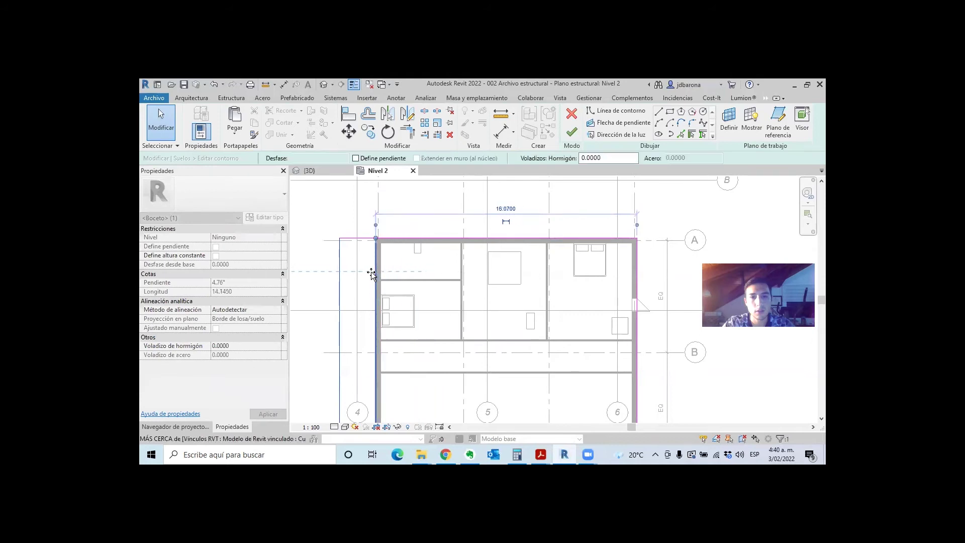
{"action": "left_click", "coordinate": [571, 132]}
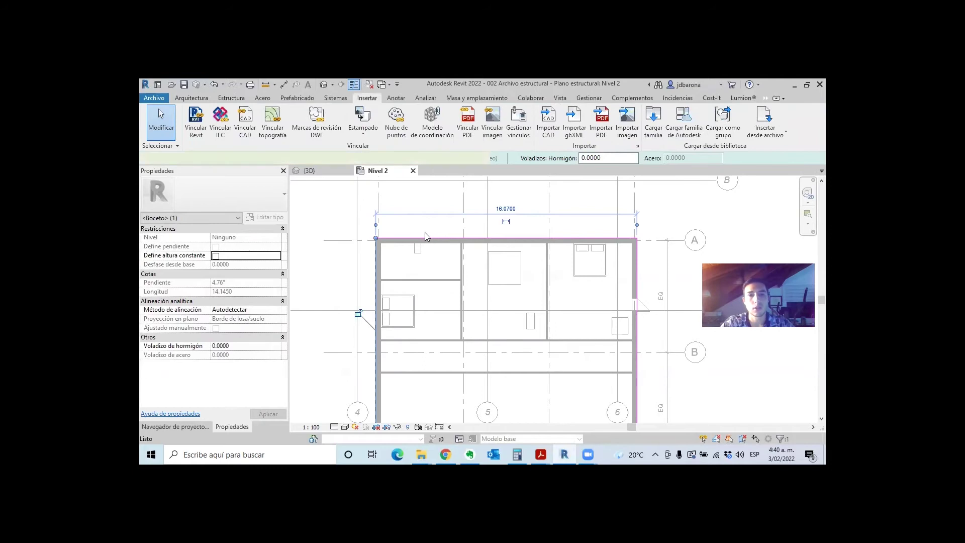
{"action": "scroll", "coordinate": [373, 216], "scroll_direction": "down", "scroll_amount": 2}
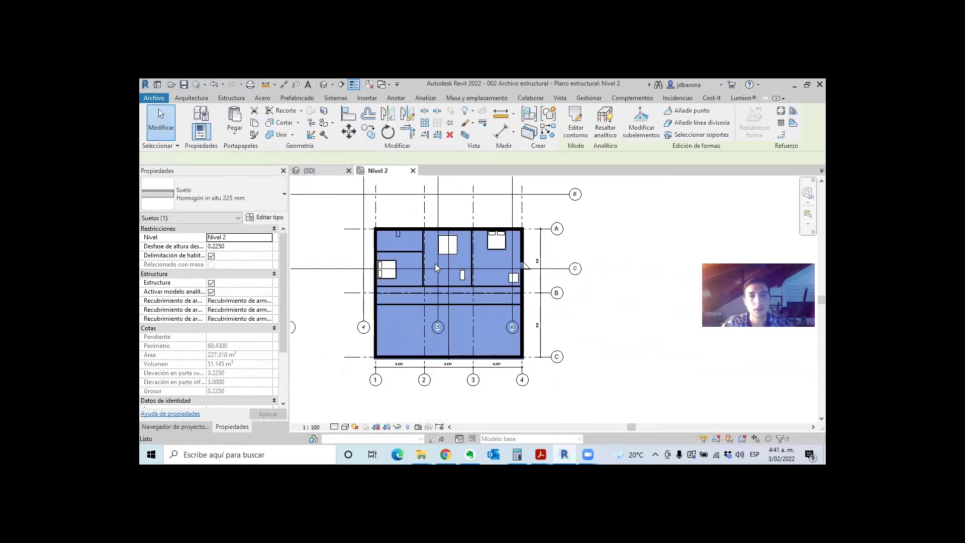
{"action": "key", "text": "ctrl+Tab"}
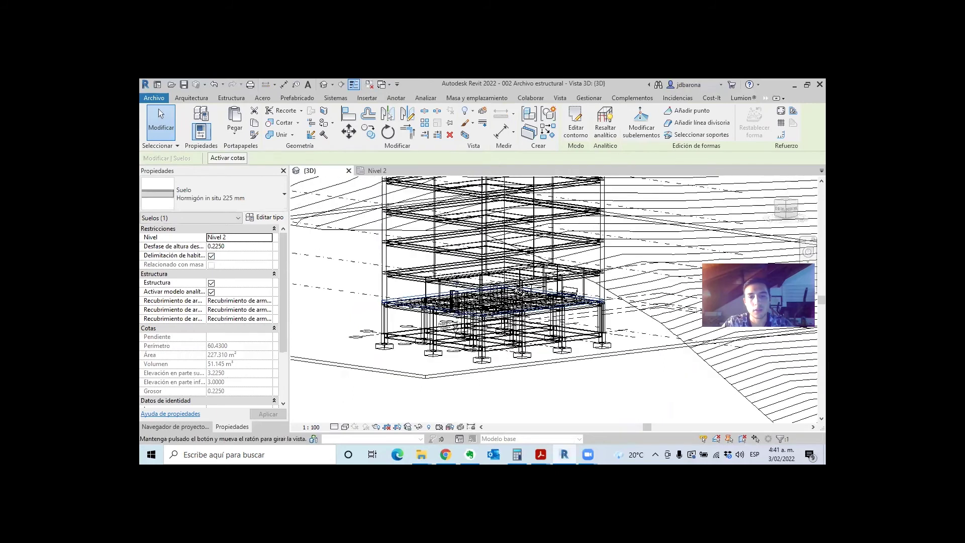
Change the 3D view's visual style from wireframe to Línea oculta (hidden line).
{"action": "middle_click_drag", "start_coordinate": [518, 292], "coordinate": [421, 350], "text": "shift"}
{"action": "key", "text": "Escape"}
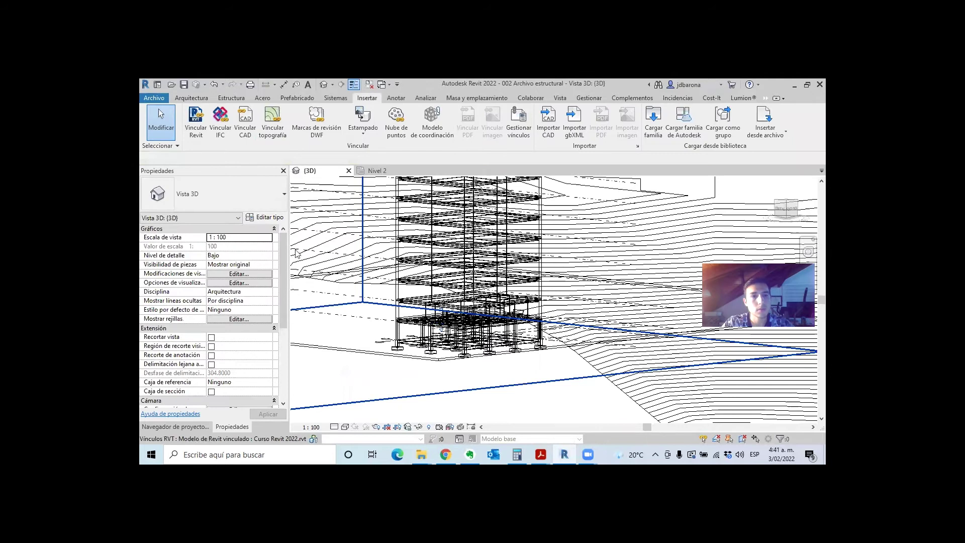
{"action": "left_click", "coordinate": [346, 427]}
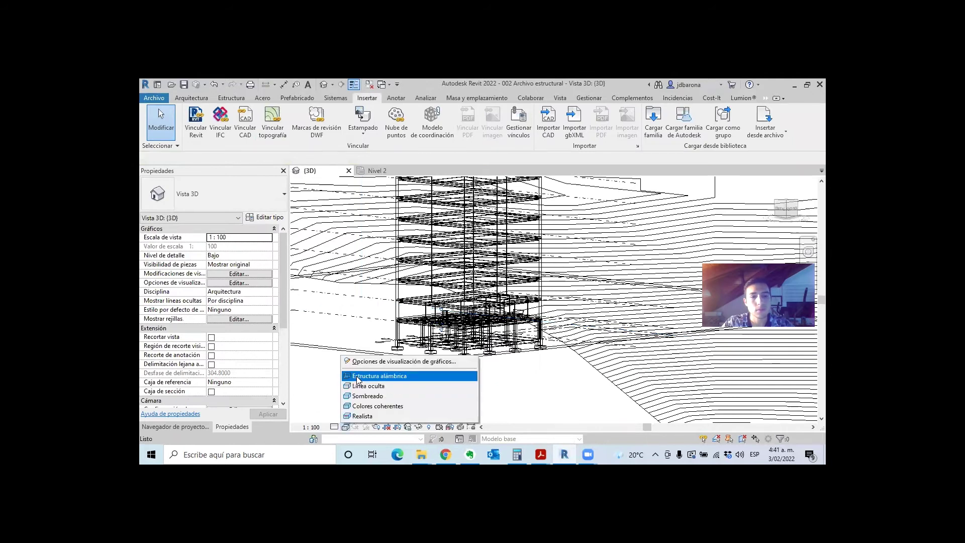
{"action": "left_click", "coordinate": [358, 377]}
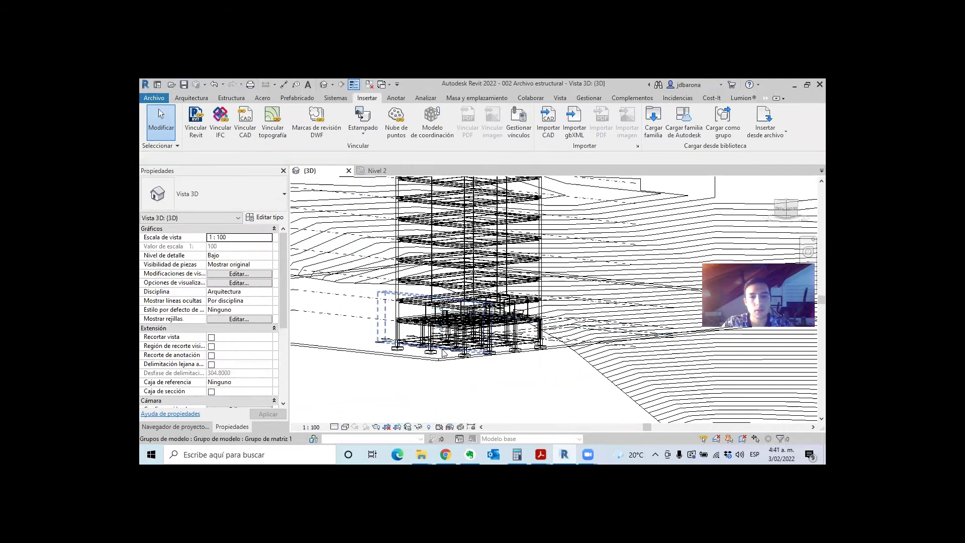
{"action": "left_click", "coordinate": [345, 426]}
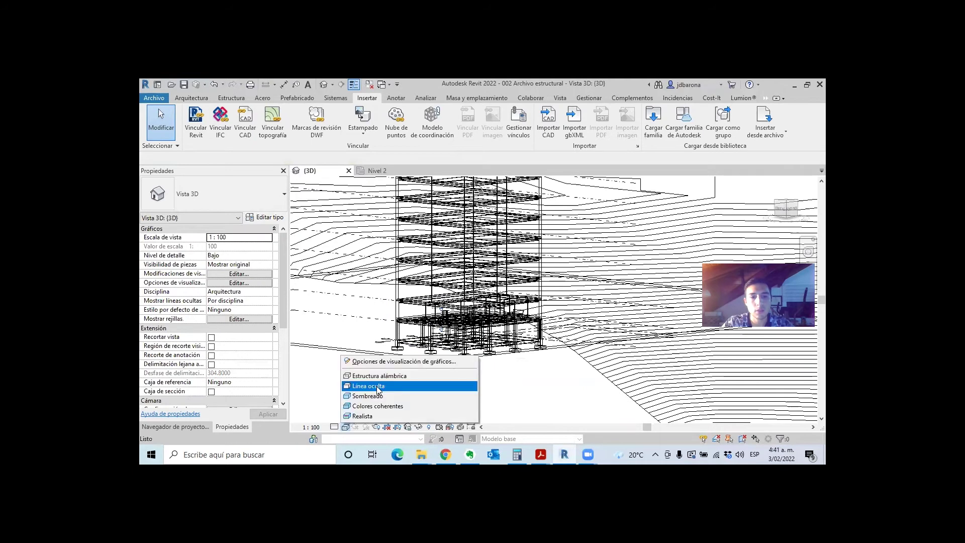
{"action": "left_click", "coordinate": [376, 386]}
{"action": "middle_click_drag", "start_coordinate": [465, 330], "coordinate": [430, 319], "text": "shift"}
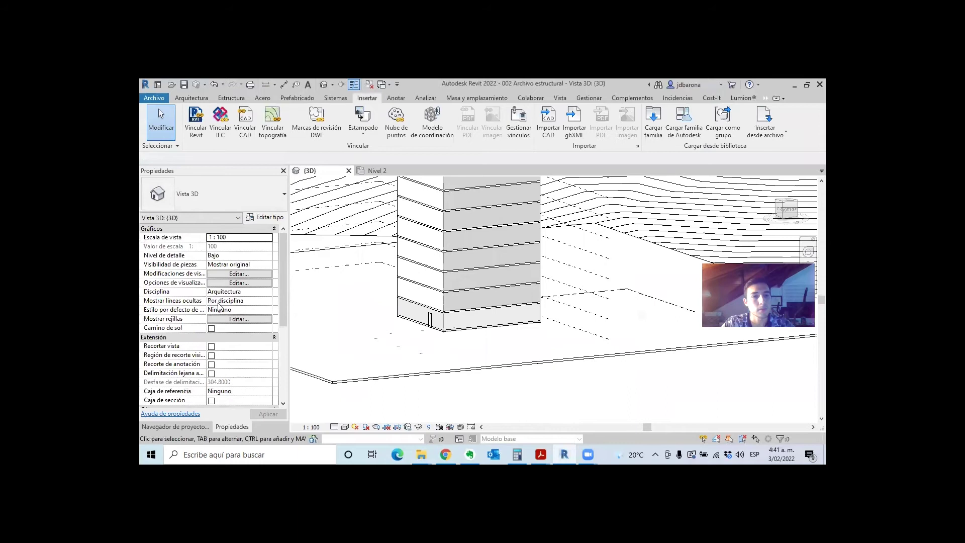
{"action": "scroll", "coordinate": [226, 304], "scroll_direction": "down", "scroll_amount": 4}
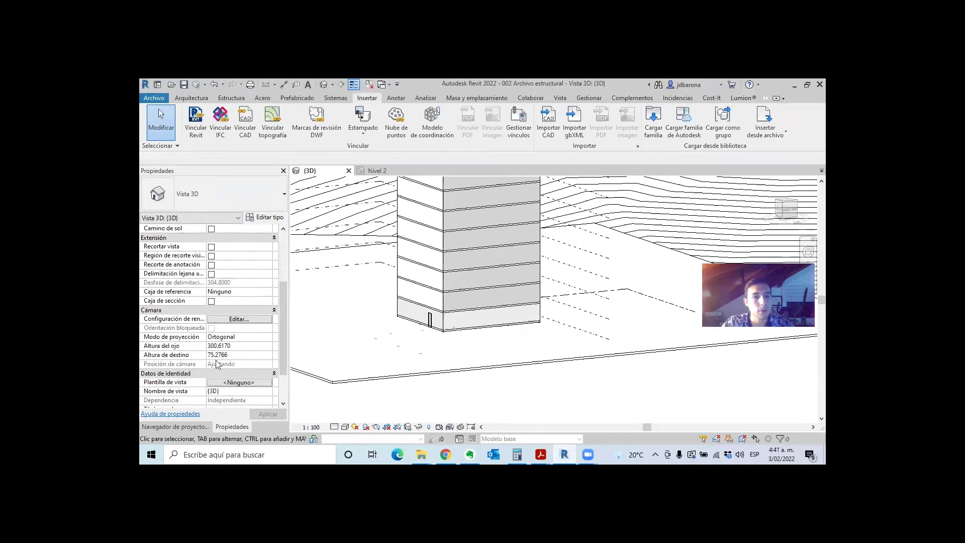
{"action": "scroll", "coordinate": [219, 387], "scroll_direction": "down", "scroll_amount": 2}
{"action": "left_click", "coordinate": [229, 339]}
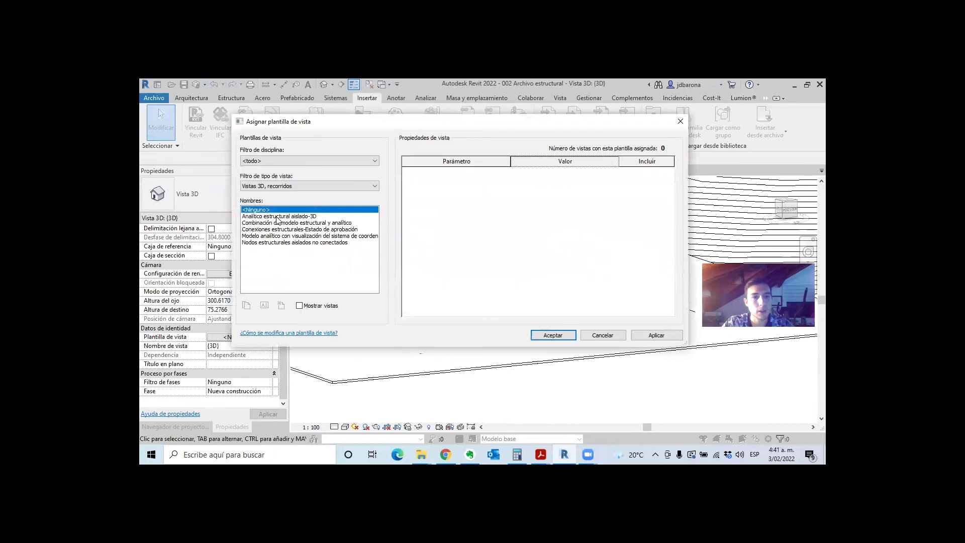
Apply the Analítico estructural aislado-3D template to the 3D view and orbit to a near-front angle.
{"action": "left_click", "coordinate": [277, 216]}
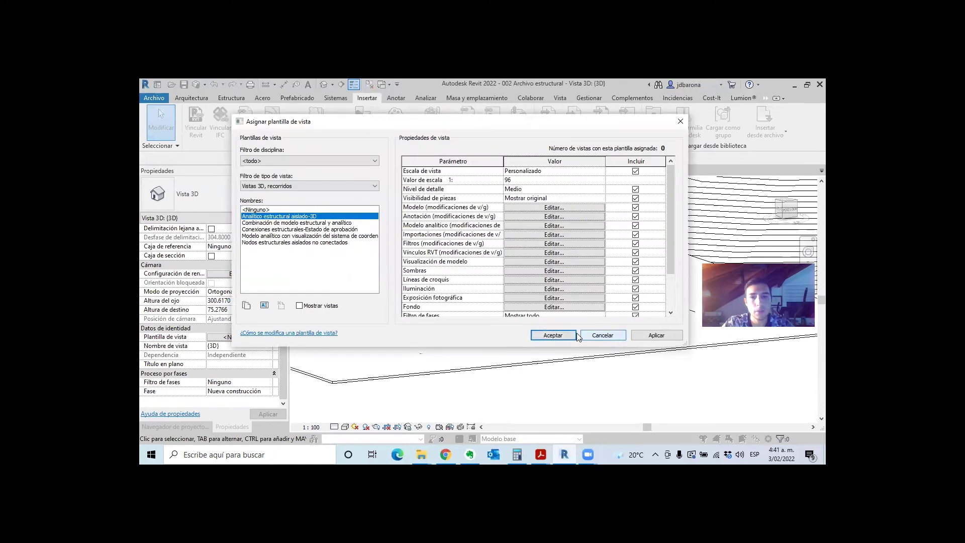
{"action": "left_click", "coordinate": [563, 336]}
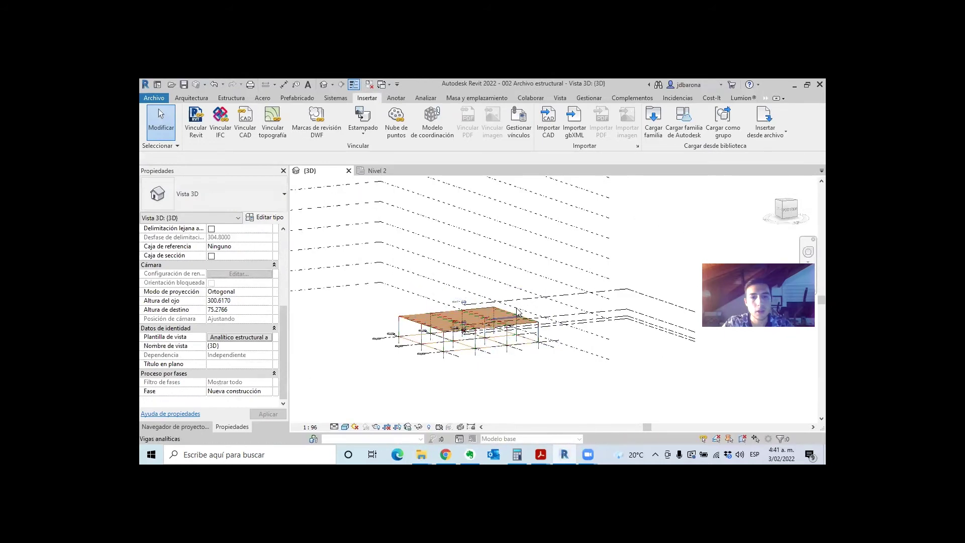
{"action": "mouse_move", "coordinate": [455, 350]}
{"action": "middle_mouse_down", "text": "shift"}
{"action": "mouse_move", "coordinate": [467, 320]}
{"action": "mouse_move", "coordinate": [565, 300]}
{"action": "mouse_move", "coordinate": [560, 287]}
{"action": "mouse_move", "coordinate": [506, 329]}
{"action": "middle_mouse_up", "text": "shift"}
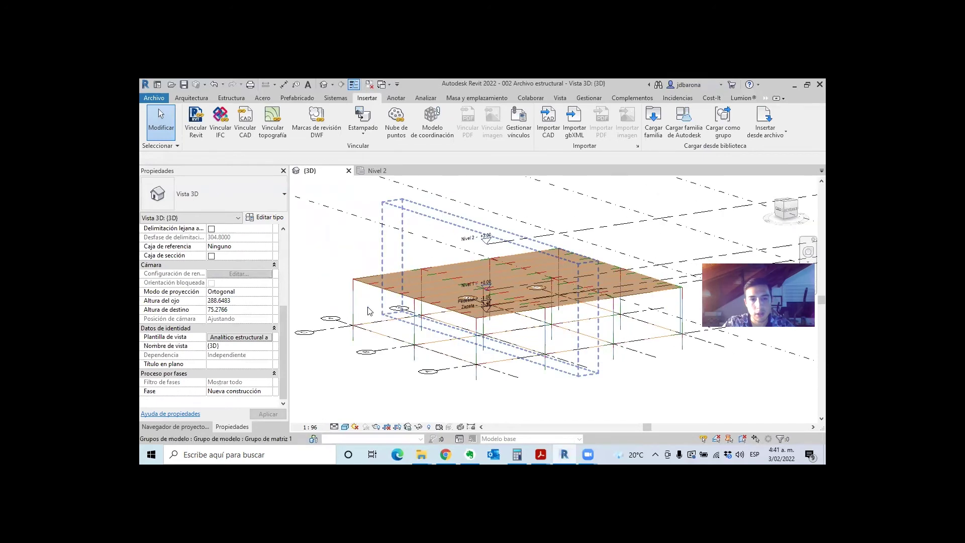
{"action": "scroll", "coordinate": [322, 312], "scroll_direction": "up", "scroll_amount": 3}
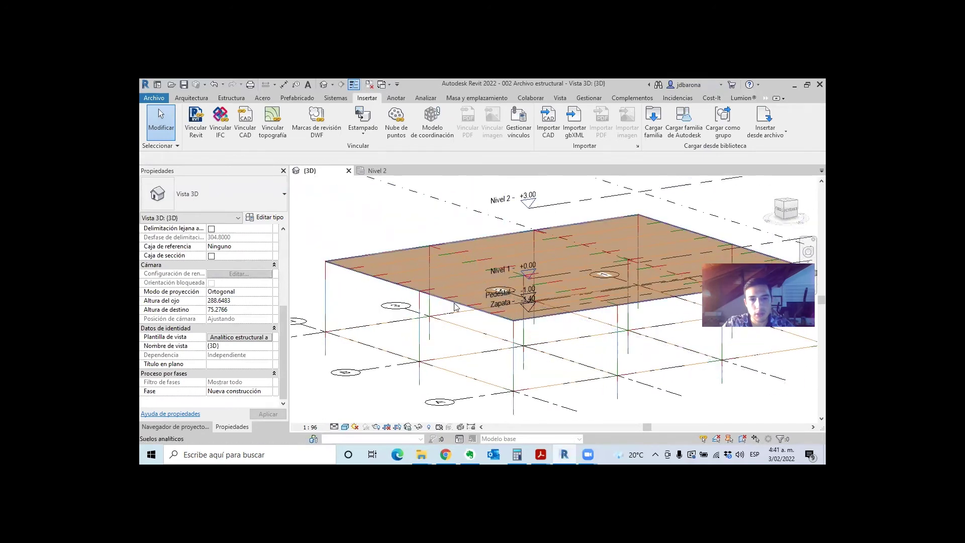
Inspect the analytical slab, column, model group and beam, then show the Project Browser.
{"action": "left_click", "coordinate": [356, 289]}
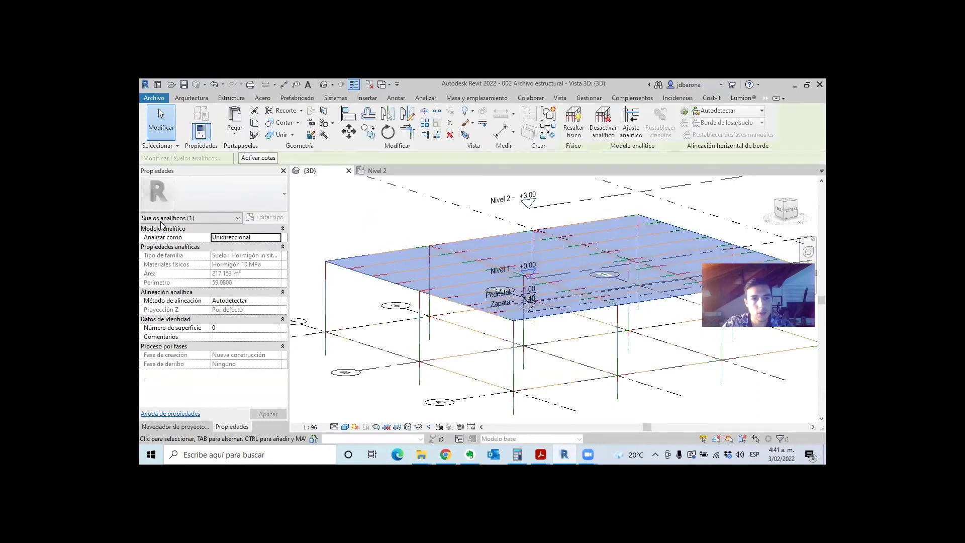
{"action": "left_click", "coordinate": [324, 294]}
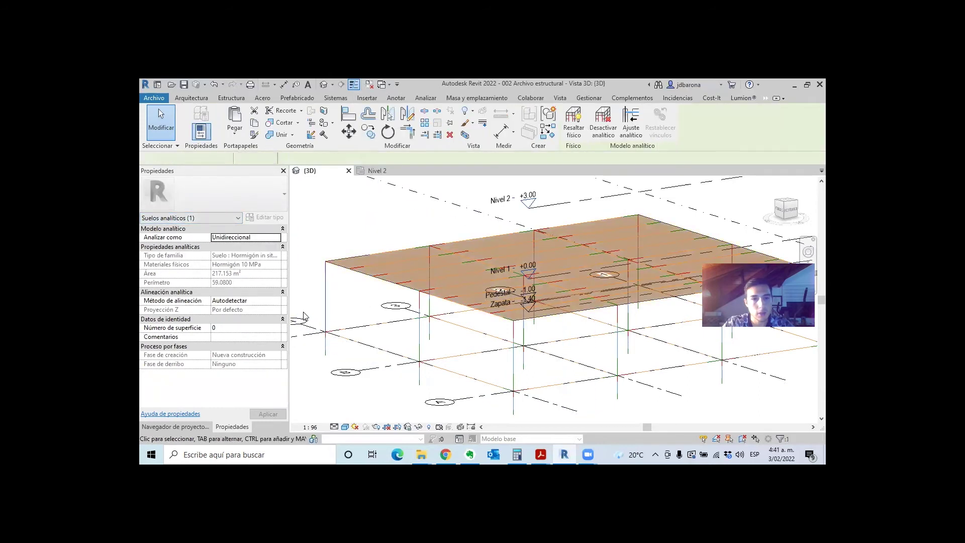
{"action": "left_click", "coordinate": [366, 345]}
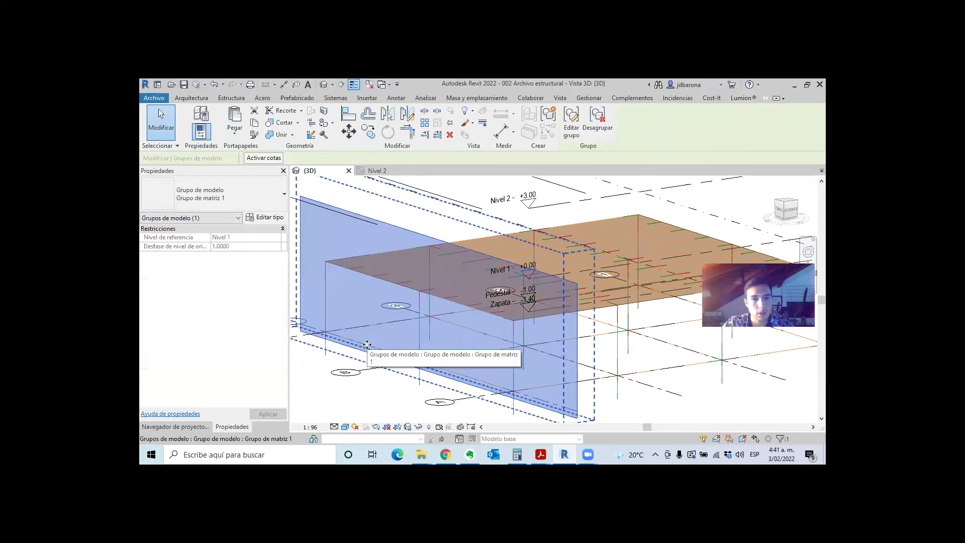
{"action": "left_click", "coordinate": [377, 332]}
{"action": "left_click", "coordinate": [376, 327]}
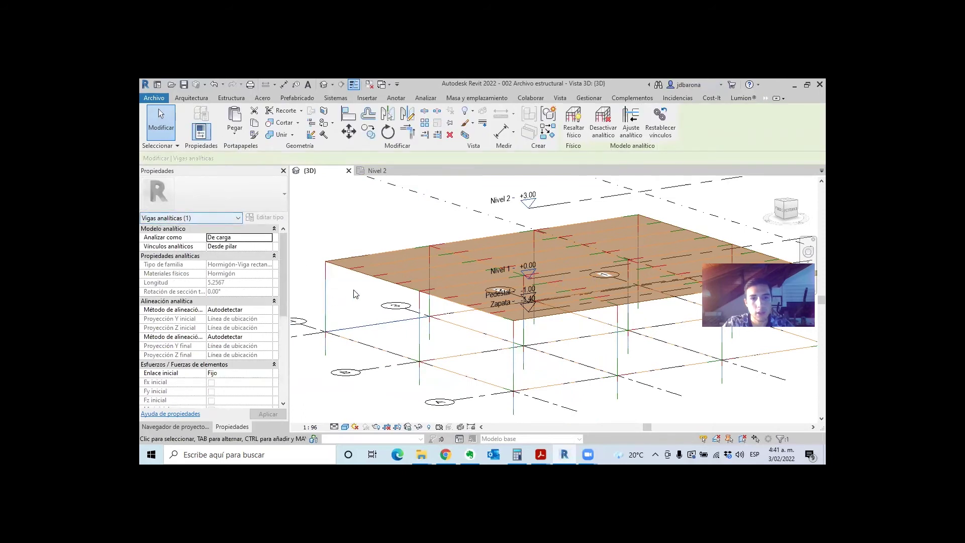
{"action": "scroll", "coordinate": [356, 294], "scroll_direction": "down", "scroll_amount": 2}
{"action": "scroll", "coordinate": [355, 294], "scroll_direction": "down", "scroll_amount": 2}
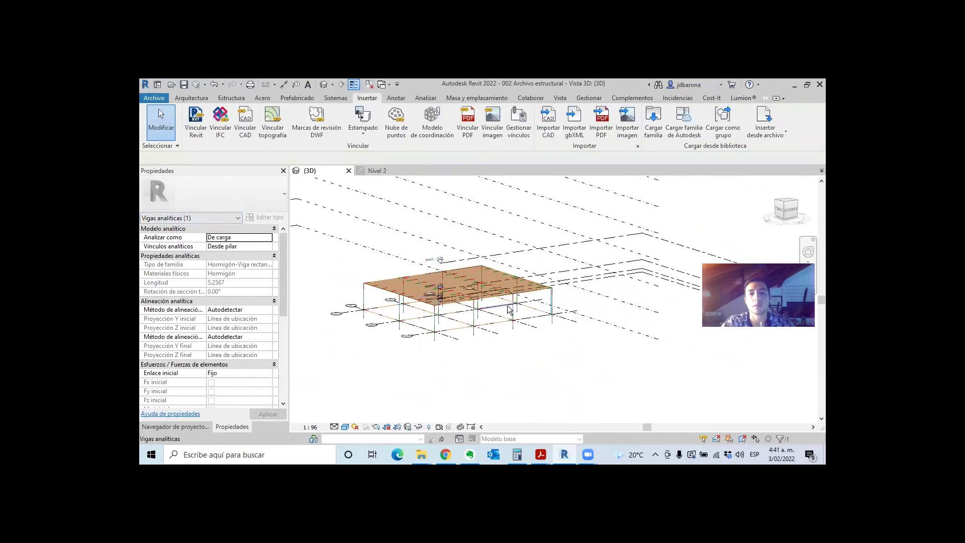
{"action": "middle_click_drag", "start_coordinate": [509, 309], "coordinate": [500, 316], "text": "shift"}
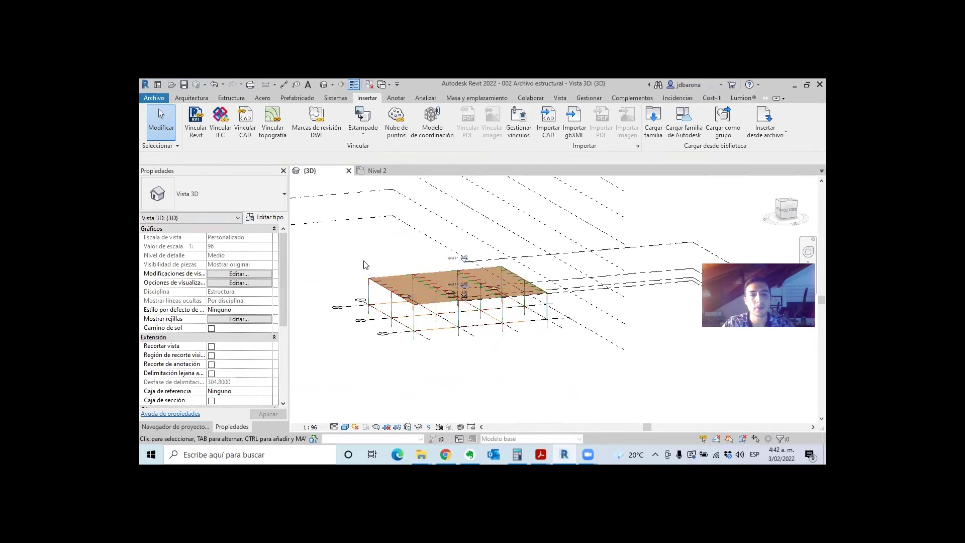
{"action": "left_click", "coordinate": [196, 427]}
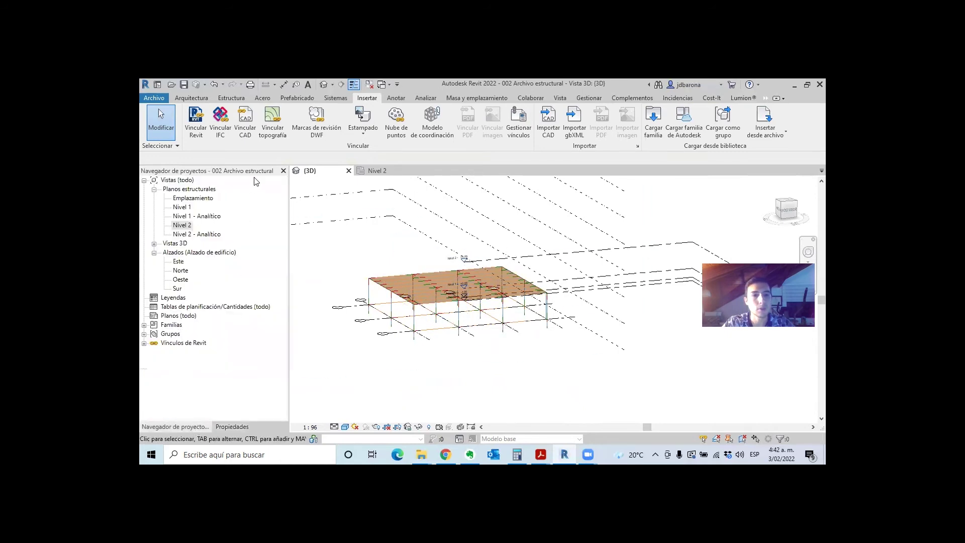
Hide the linked architectural RVT model in Nivel 2 with Ocultar en vista > Elementos, then return to 3D.
{"action": "left_click", "coordinate": [376, 171]}
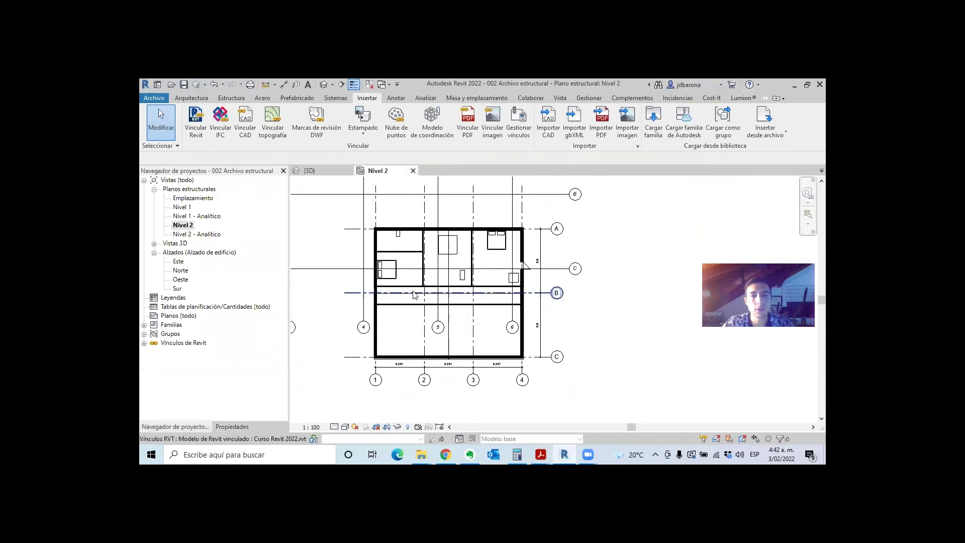
{"action": "left_click", "coordinate": [440, 193]}
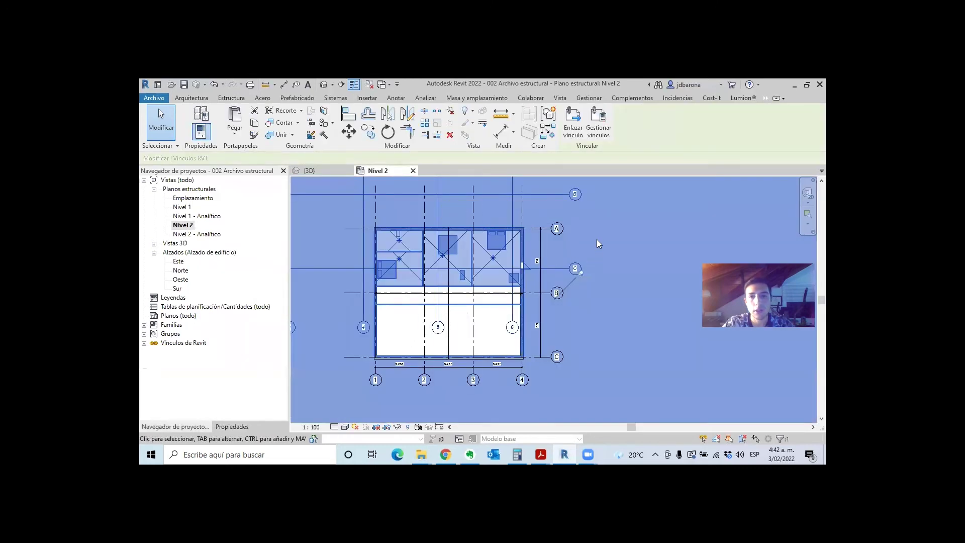
{"action": "right_click", "coordinate": [598, 238]}
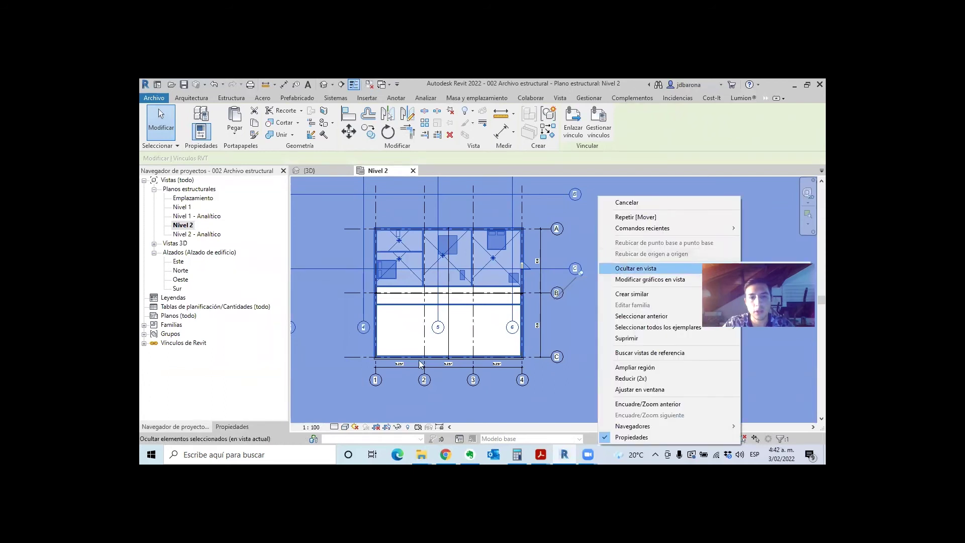
{"action": "key", "text": "Return"}
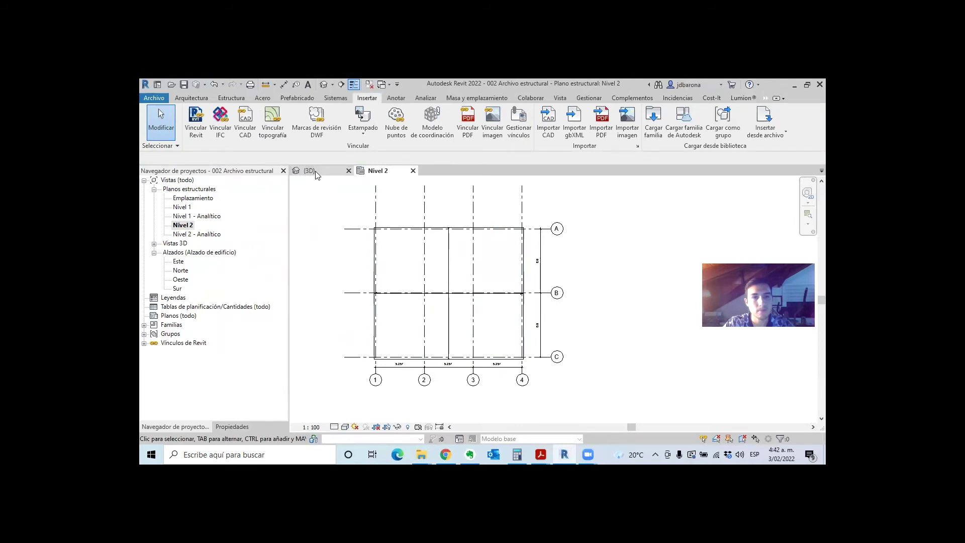
{"action": "key", "text": "ctrl+Tab"}
{"action": "middle_click_drag", "start_coordinate": [470, 323], "coordinate": [515, 316], "text": "shift"}
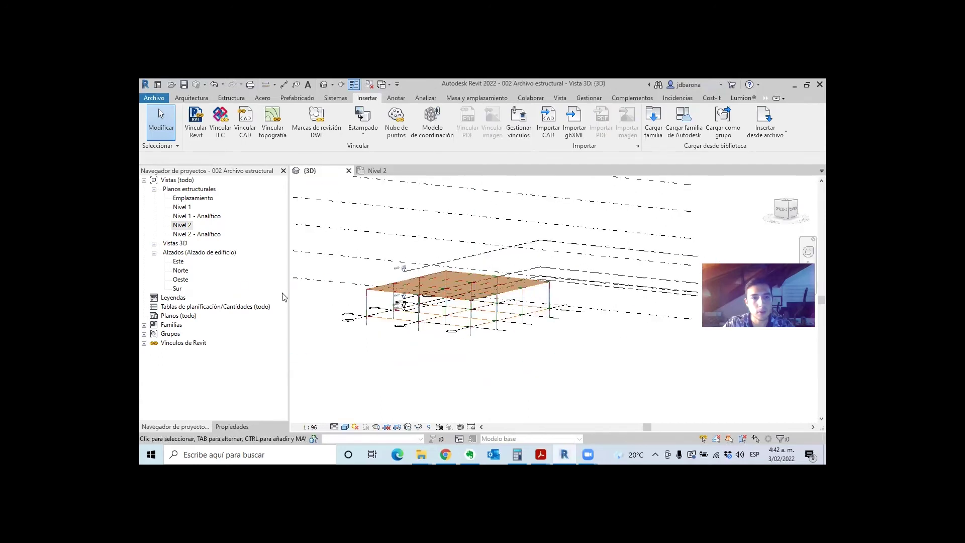
Tile the 3D and Nivel 2 views side by side with WT, showing the 3D view's properties.
{"action": "left_click", "coordinate": [231, 426]}
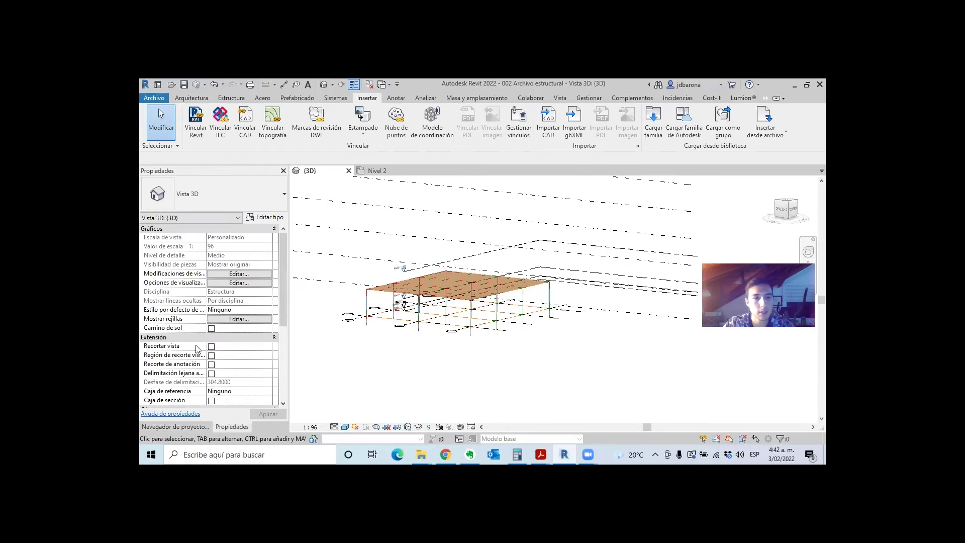
{"action": "scroll", "coordinate": [170, 346], "scroll_direction": "down", "scroll_amount": 1}
{"action": "scroll", "coordinate": [169, 345], "scroll_direction": "down", "scroll_amount": 1}
{"action": "scroll", "coordinate": [230, 355], "scroll_direction": "down", "scroll_amount": 1}
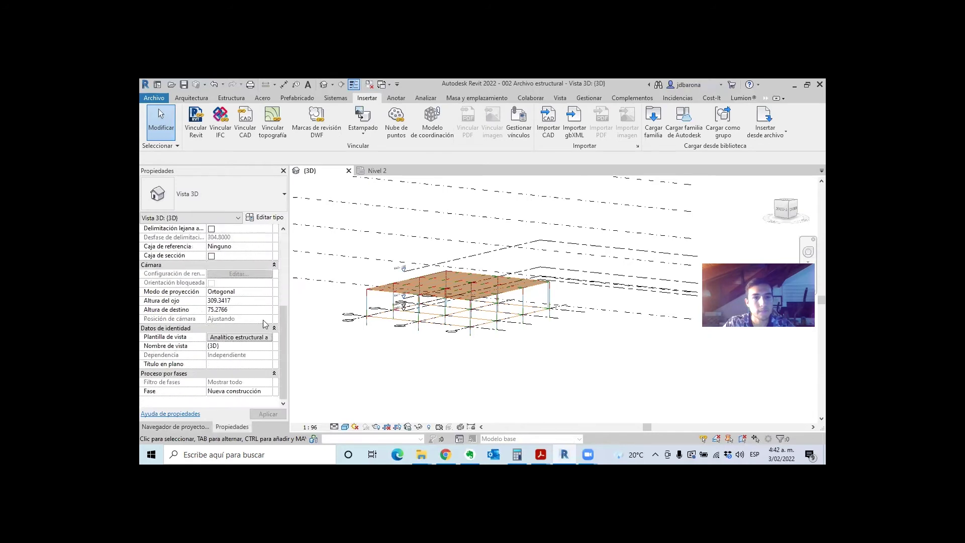
{"action": "key", "text": "w"}
{"action": "key", "text": "t"}
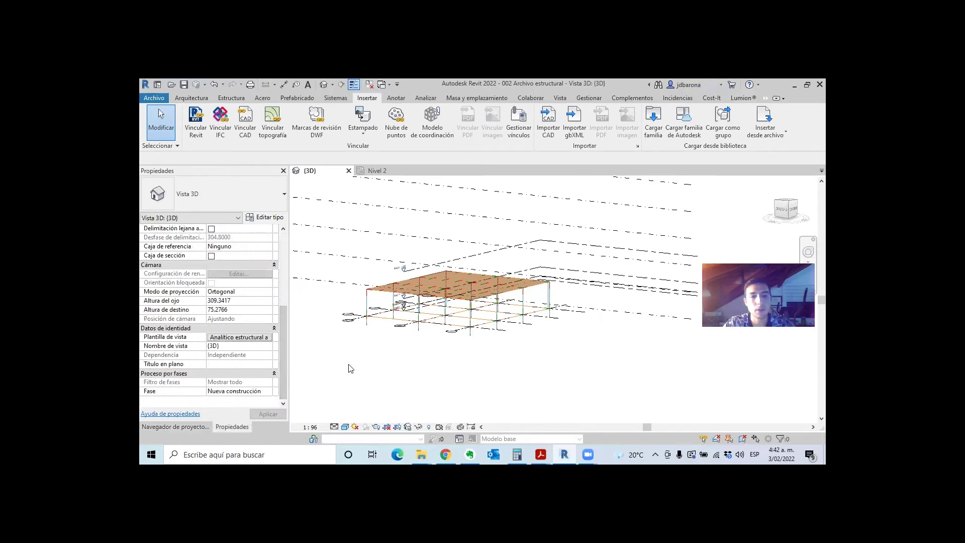
{"action": "scroll", "coordinate": [368, 295], "scroll_direction": "down", "scroll_amount": 3}
{"action": "middle_click_drag", "start_coordinate": [352, 321], "coordinate": [337, 352], "text": "shift"}
Assign the Combinación de modelo estructural y analítico view template to the 3D view.
{"action": "left_click", "coordinate": [237, 337]}
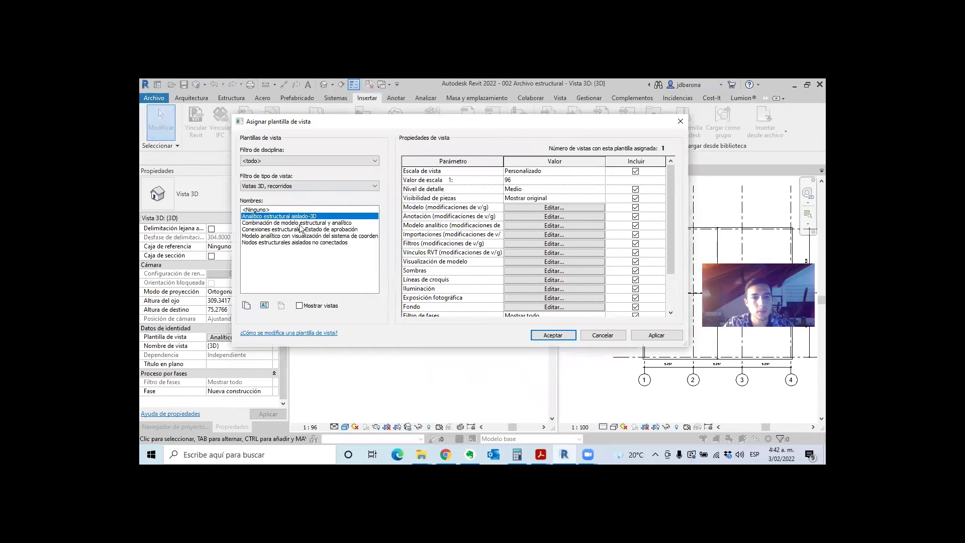
{"action": "left_click", "coordinate": [300, 224]}
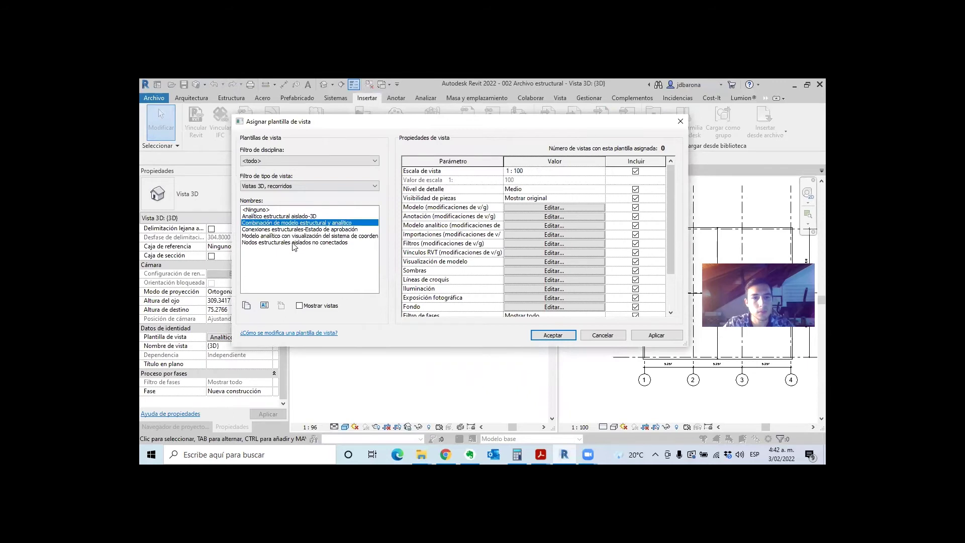
{"action": "left_click", "coordinate": [294, 243]}
{"action": "left_click", "coordinate": [271, 187]}
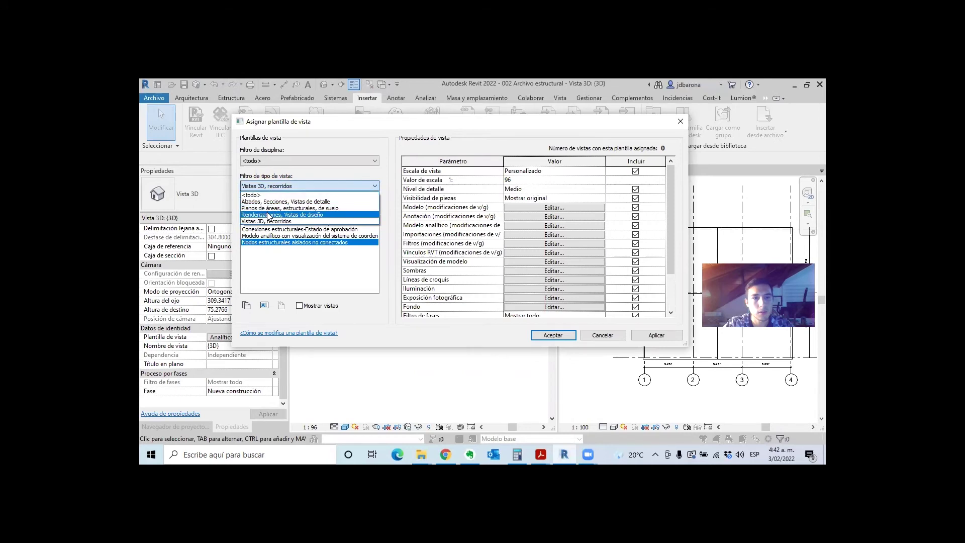
{"action": "left_click", "coordinate": [269, 222]}
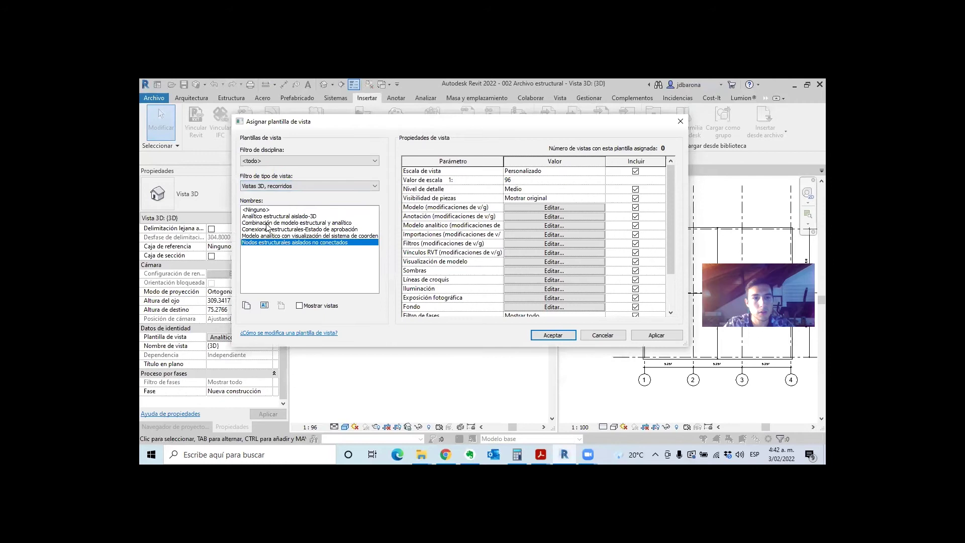
{"action": "left_click", "coordinate": [268, 223]}
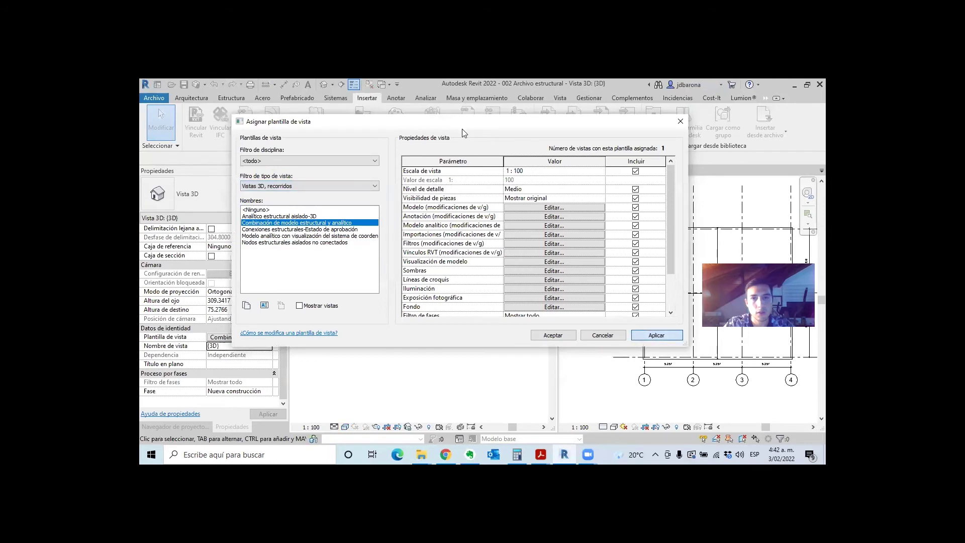
{"action": "left_click_drag", "start_coordinate": [463, 131], "coordinate": [628, 176]}
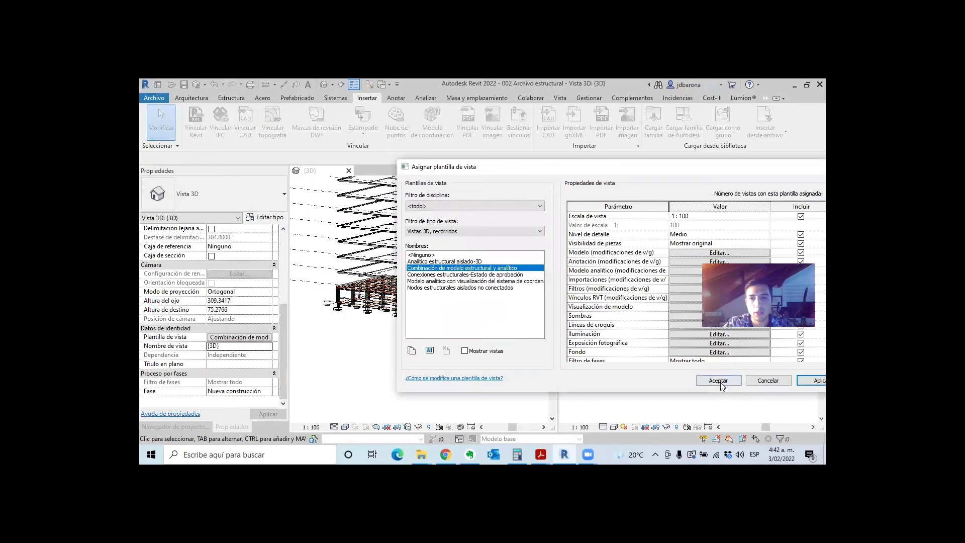
{"action": "left_click", "coordinate": [721, 386]}
{"action": "middle_click_drag", "start_coordinate": [491, 349], "coordinate": [353, 315], "text": "shift"}
{"action": "mouse_move", "coordinate": [422, 275]}
{"action": "middle_mouse_down", "text": "shift"}
{"action": "mouse_move", "coordinate": [445, 294]}
{"action": "mouse_move", "coordinate": [406, 315]}
{"action": "mouse_move", "coordinate": [345, 301]}
{"action": "middle_mouse_up", "text": "shift"}
{"action": "scroll", "coordinate": [354, 300], "scroll_direction": "up", "scroll_amount": 2}
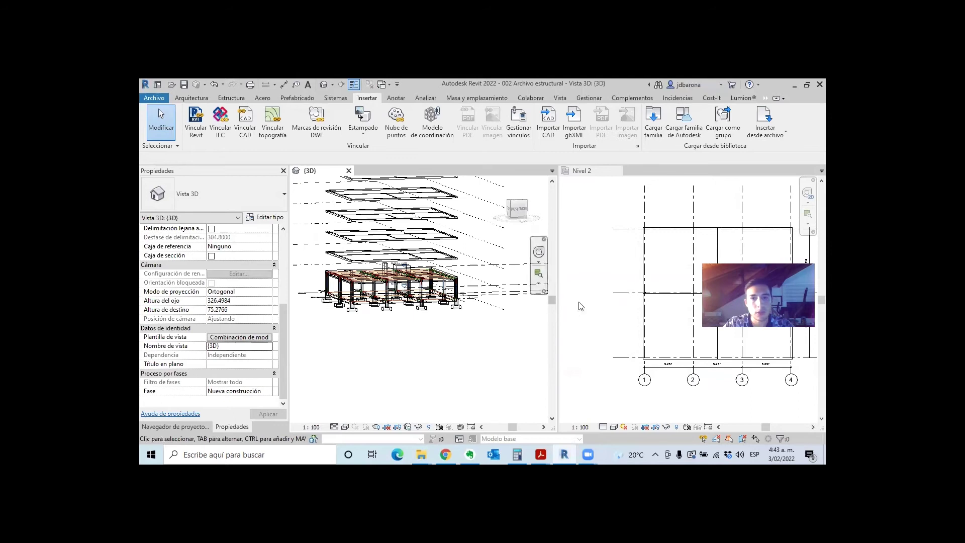
Open the Nivel 1 floor plan from the Project Browser.
{"action": "left_click", "coordinate": [603, 254]}
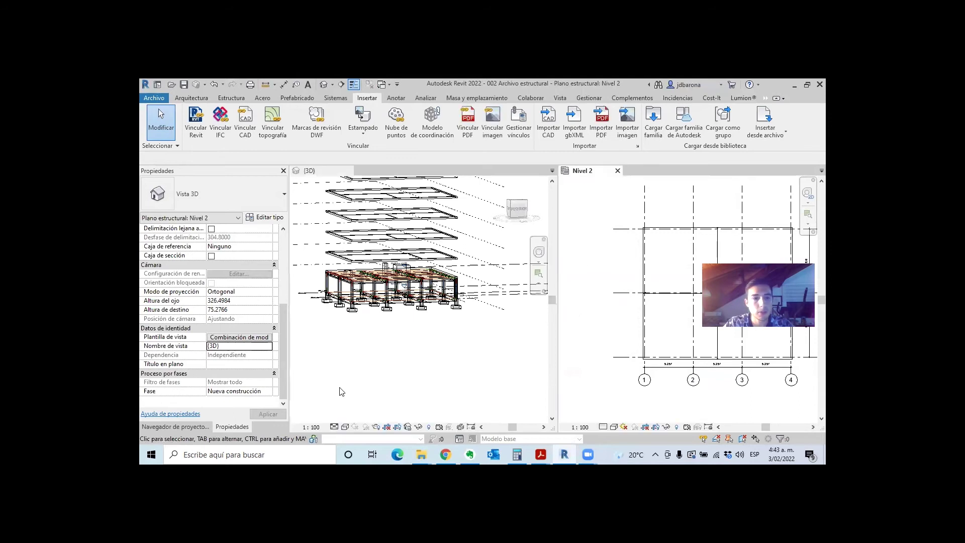
{"action": "left_click", "coordinate": [176, 427]}
{"action": "double_click", "coordinate": [182, 207]}
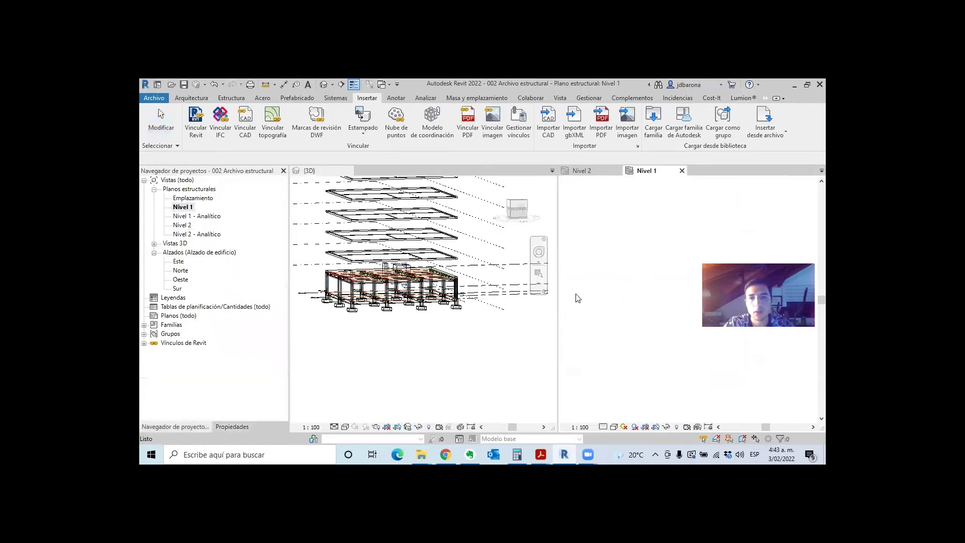
{"action": "scroll", "coordinate": [594, 301], "scroll_direction": "down", "scroll_amount": 3}
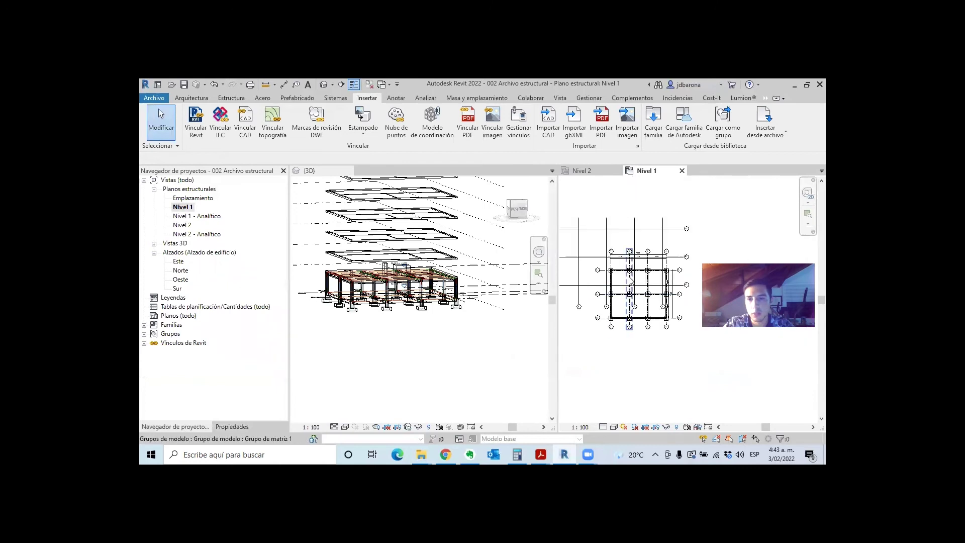
{"action": "scroll", "coordinate": [645, 270], "scroll_direction": "up", "scroll_amount": 3}
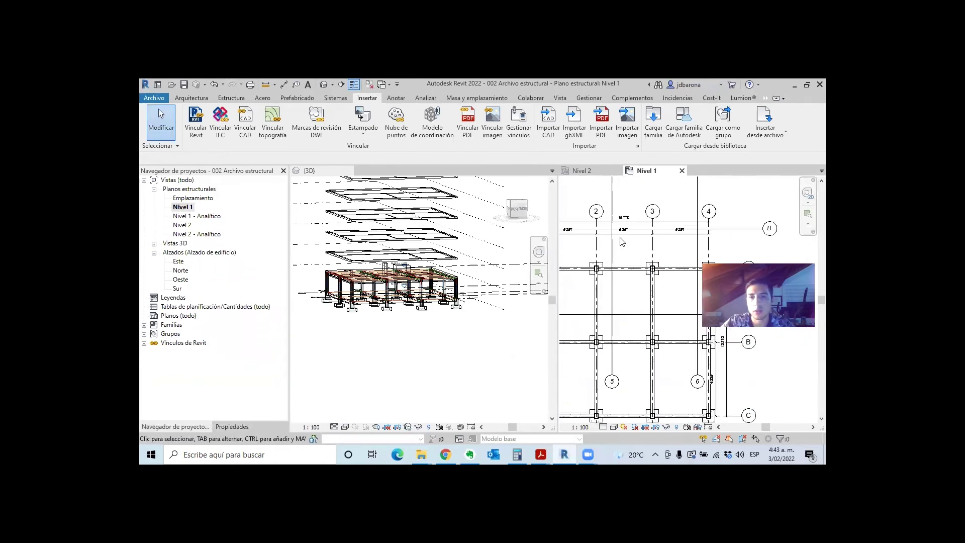
Hide the linked Revit model in Nivel 1 and widen the plan beside the 3D view.
{"action": "left_click", "coordinate": [696, 195]}
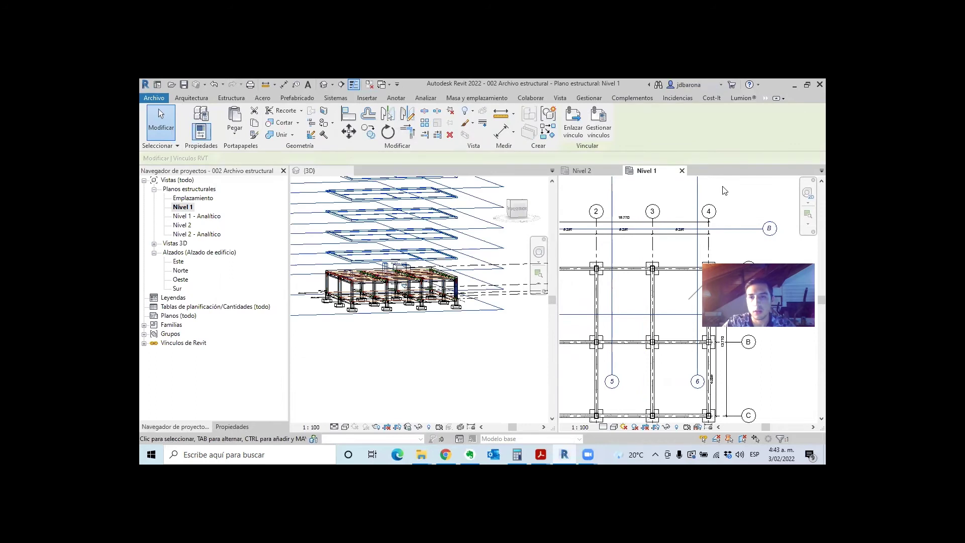
{"action": "right_click", "coordinate": [723, 190]}
{"action": "mouse_move", "coordinate": [721, 258]}
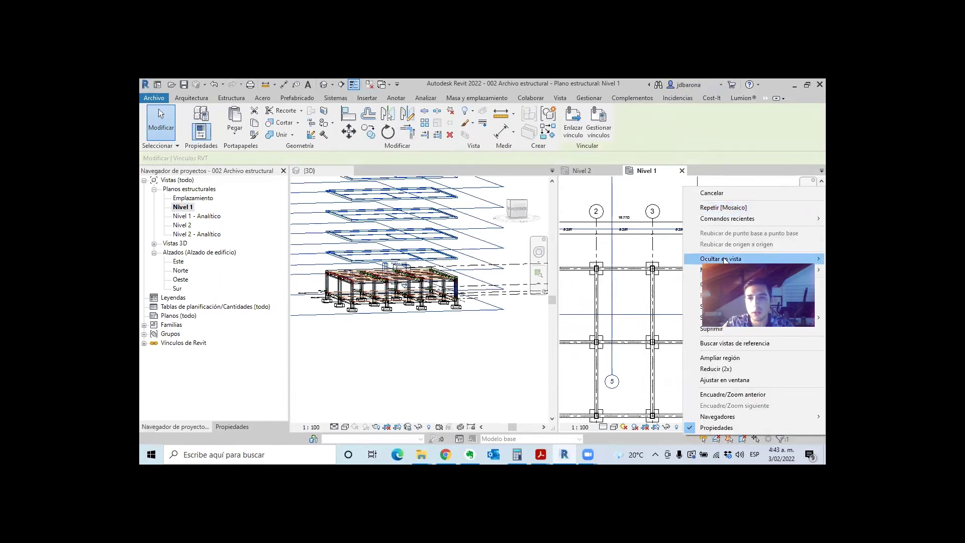
{"action": "left_click", "coordinate": [670, 259]}
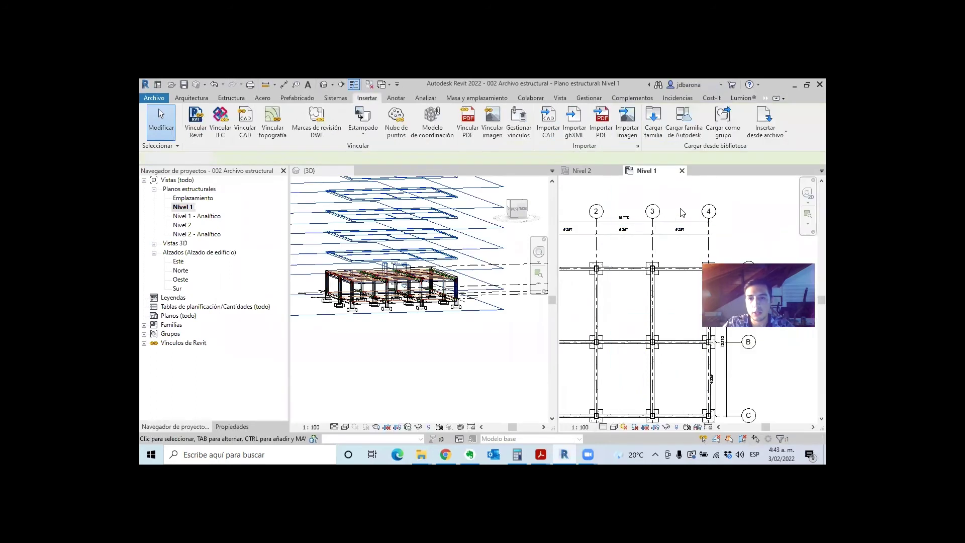
{"action": "scroll", "coordinate": [622, 307], "scroll_direction": "down", "scroll_amount": 3}
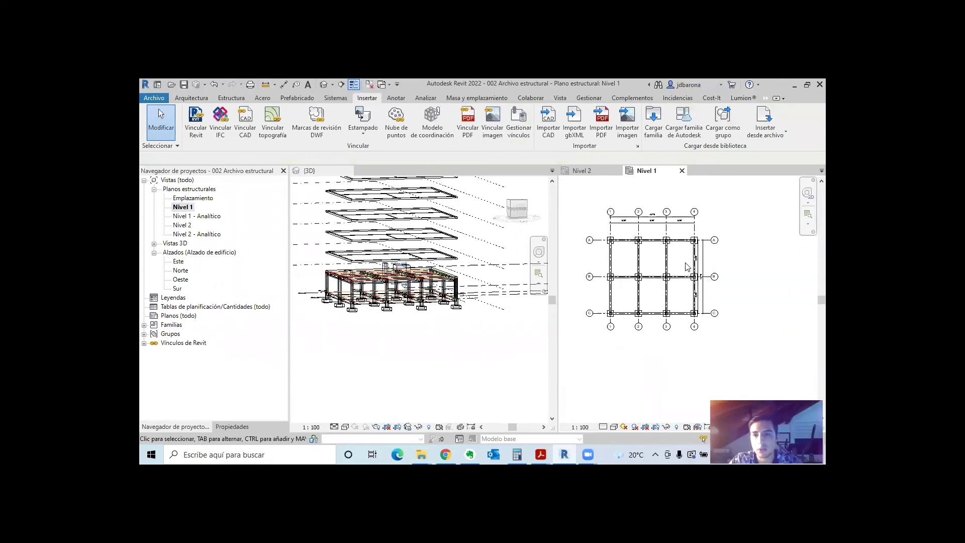
{"action": "scroll", "coordinate": [686, 266], "scroll_direction": "up", "scroll_amount": 1}
{"action": "scroll", "coordinate": [614, 299], "scroll_direction": "up", "scroll_amount": 2}
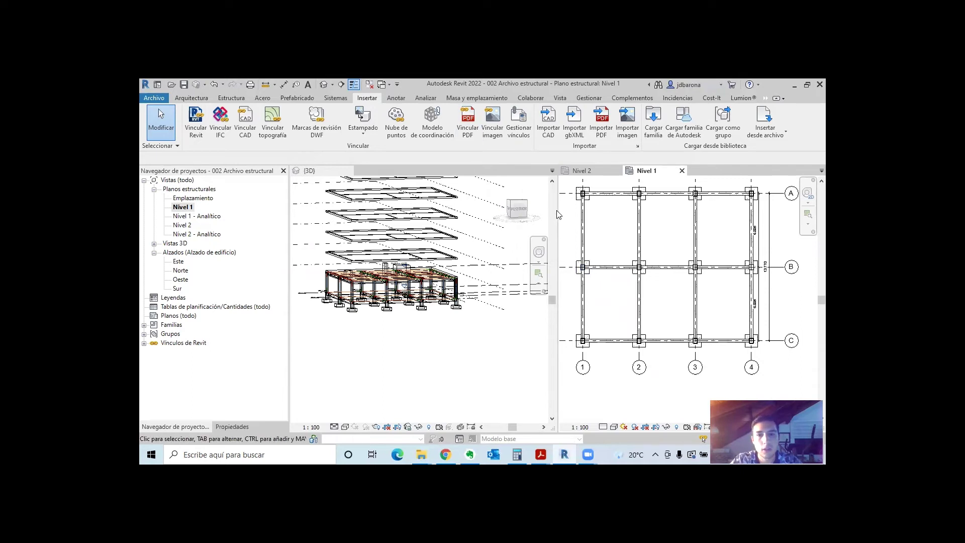
{"action": "left_click_drag", "start_coordinate": [556, 210], "coordinate": [508, 210]}
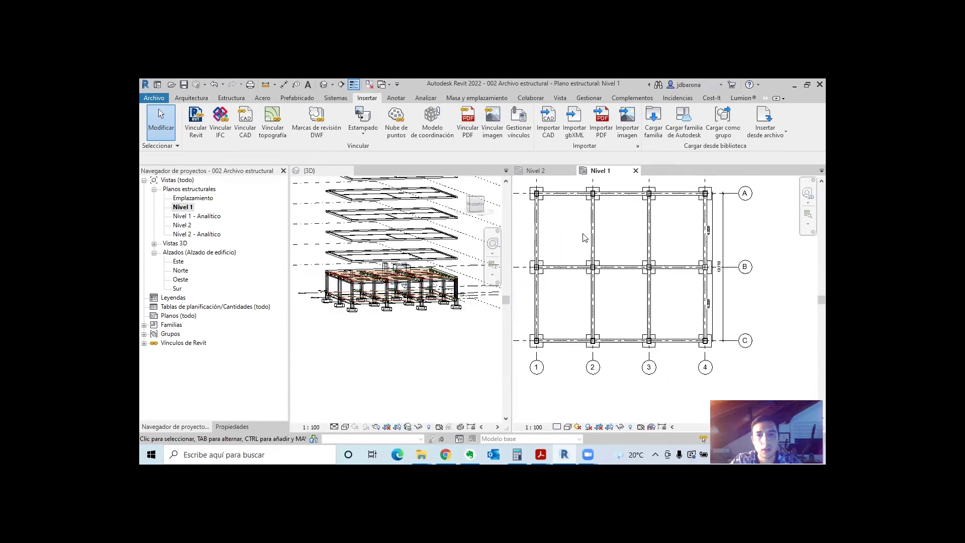
Switch the views to tabs and draw Sección 1 along grid A in the Nivel 1 plan.
{"action": "key", "text": "t"}
{"action": "key", "text": "w"}
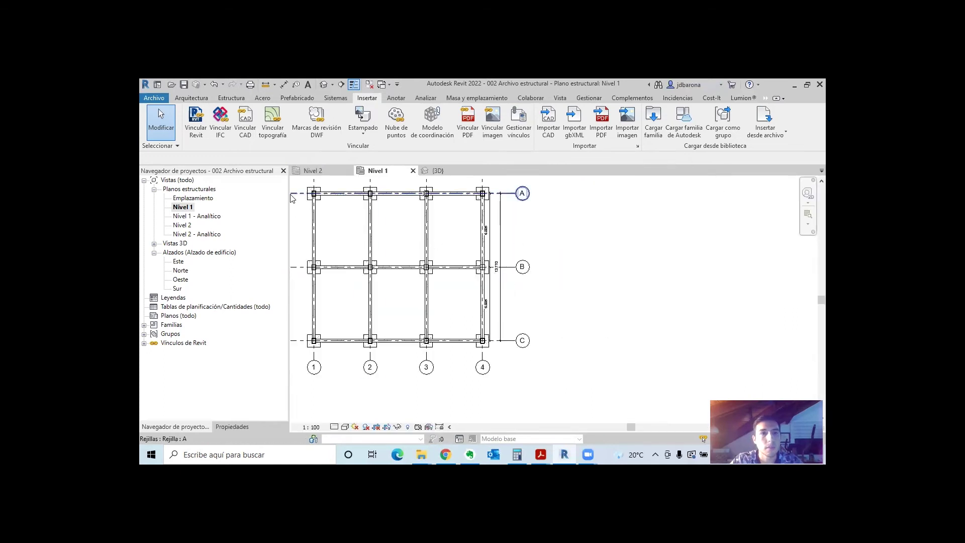
{"action": "left_click", "coordinate": [342, 84]}
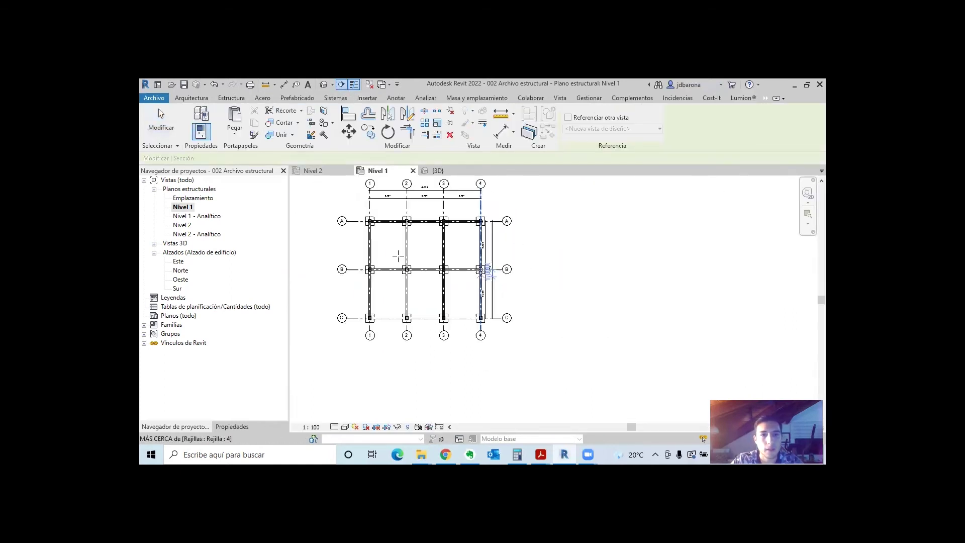
{"action": "scroll", "coordinate": [364, 219], "scroll_direction": "up", "scroll_amount": 3}
{"action": "scroll", "coordinate": [364, 219], "scroll_direction": "up", "scroll_amount": 4}
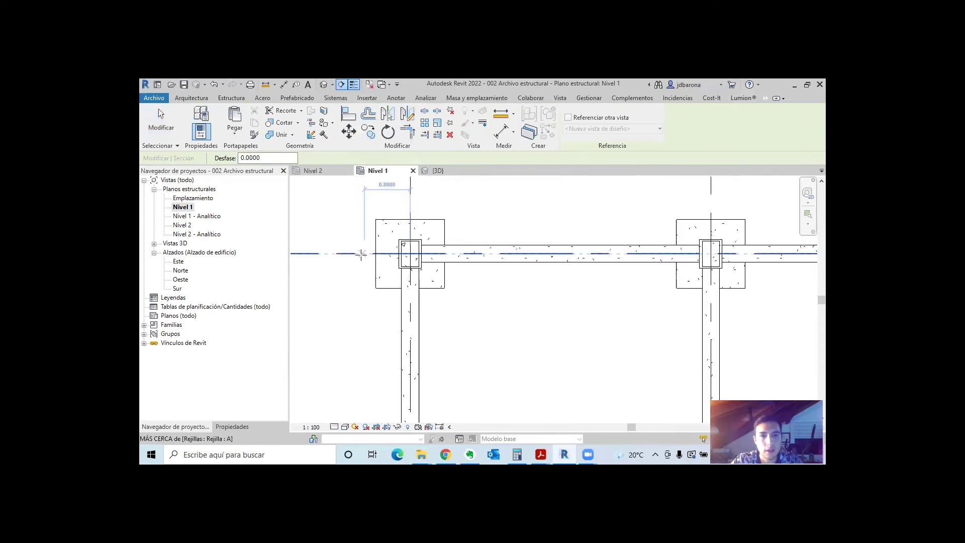
{"action": "left_click", "coordinate": [408, 253]}
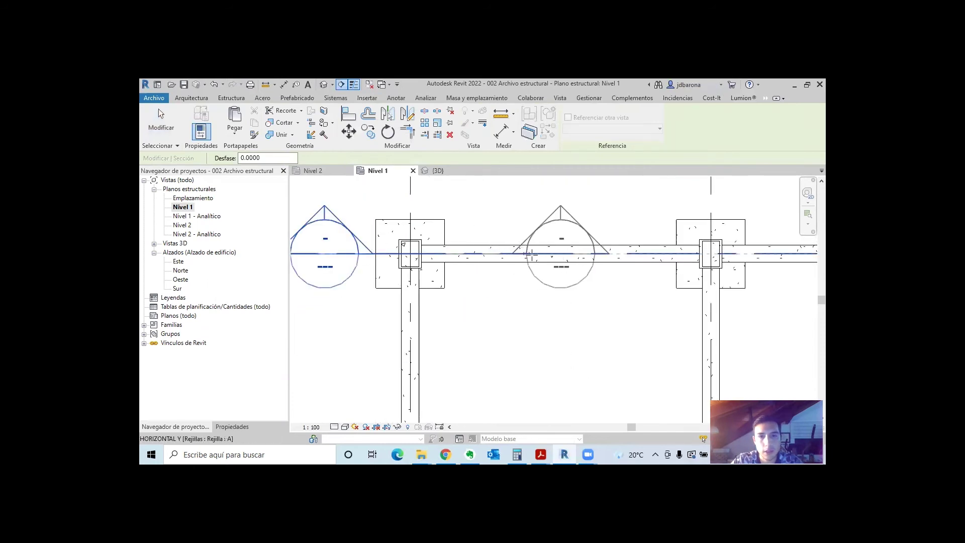
{"action": "scroll", "coordinate": [488, 254], "scroll_direction": "down", "scroll_amount": 2}
{"action": "scroll", "coordinate": [488, 254], "scroll_direction": "down", "scroll_amount": 3}
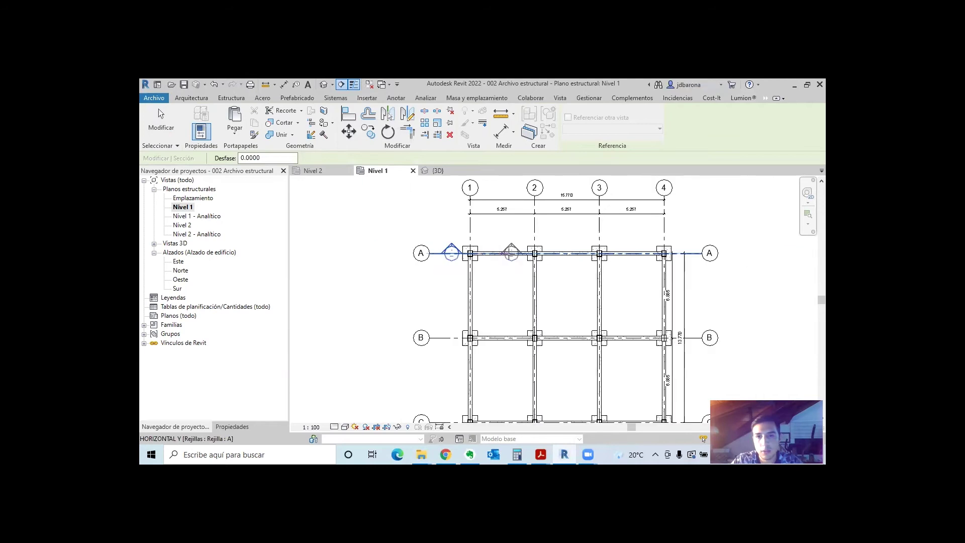
{"action": "left_click", "coordinate": [561, 254]}
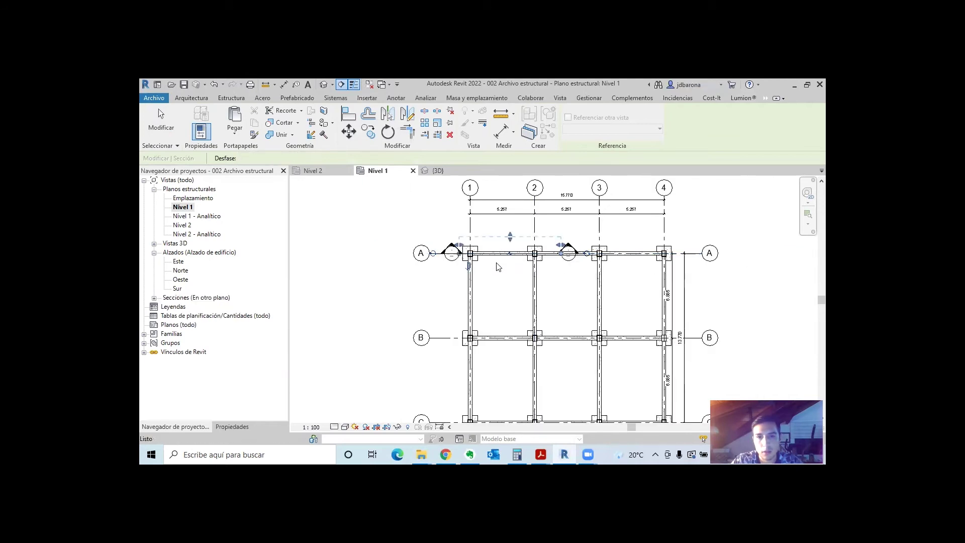
{"action": "key", "text": "Escape"}
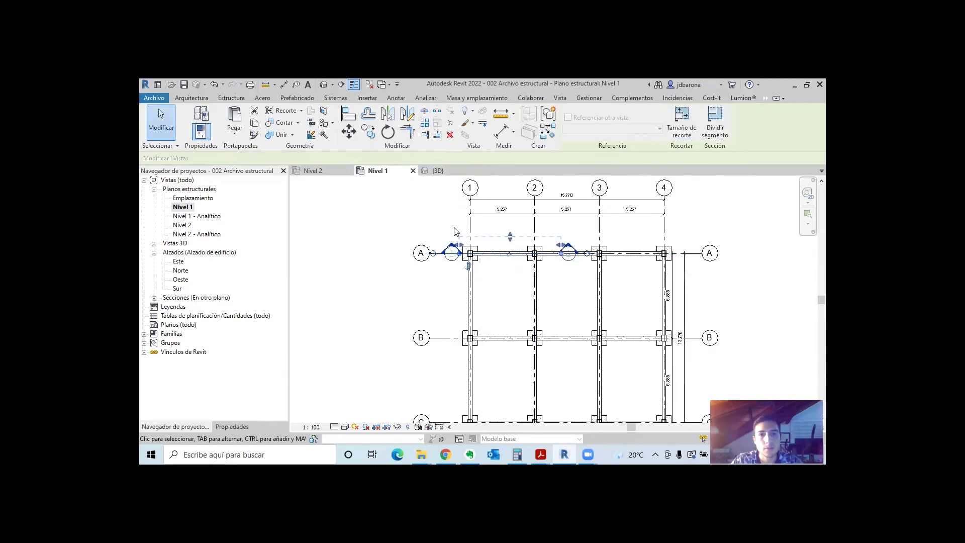
{"action": "scroll", "coordinate": [455, 231], "scroll_direction": "up", "scroll_amount": 3}
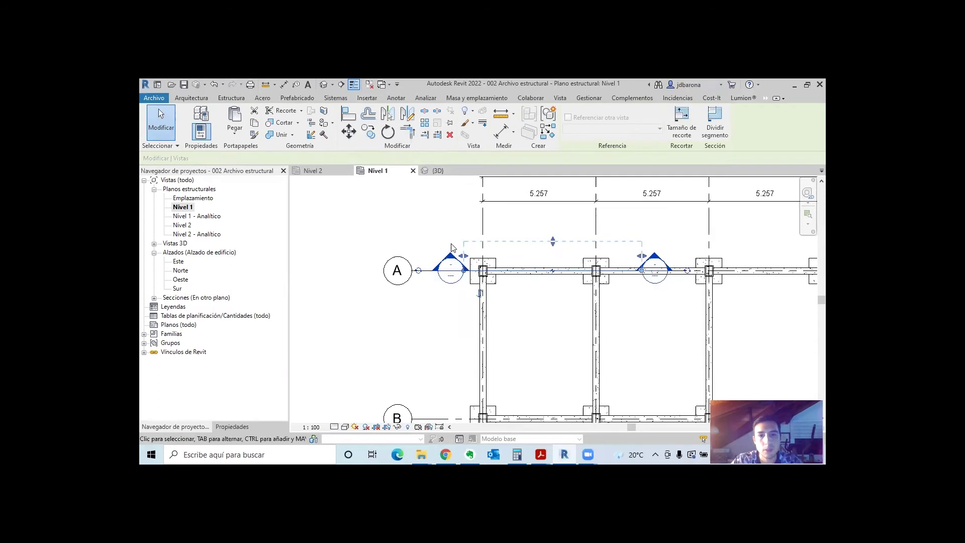
{"action": "key", "text": "Escape"}
Open Sección 1 and crop it to include pedestals and footings while excluding grid 5.
{"action": "double_click", "coordinate": [449, 253]}
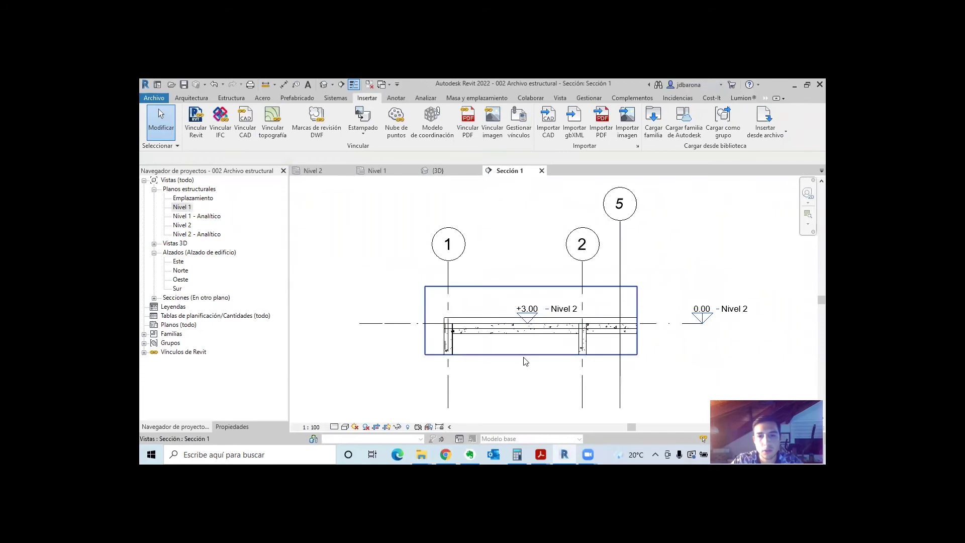
{"action": "left_click", "coordinate": [493, 286]}
{"action": "scroll", "coordinate": [461, 252], "scroll_direction": "down", "scroll_amount": 2}
{"action": "left_click_drag", "start_coordinate": [508, 334], "coordinate": [511, 390]}
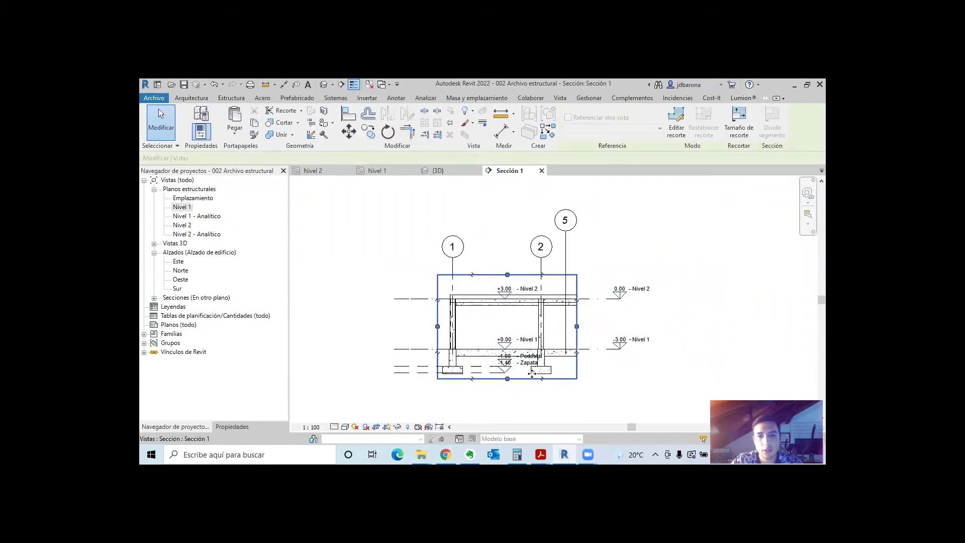
{"action": "left_click", "coordinate": [505, 262]}
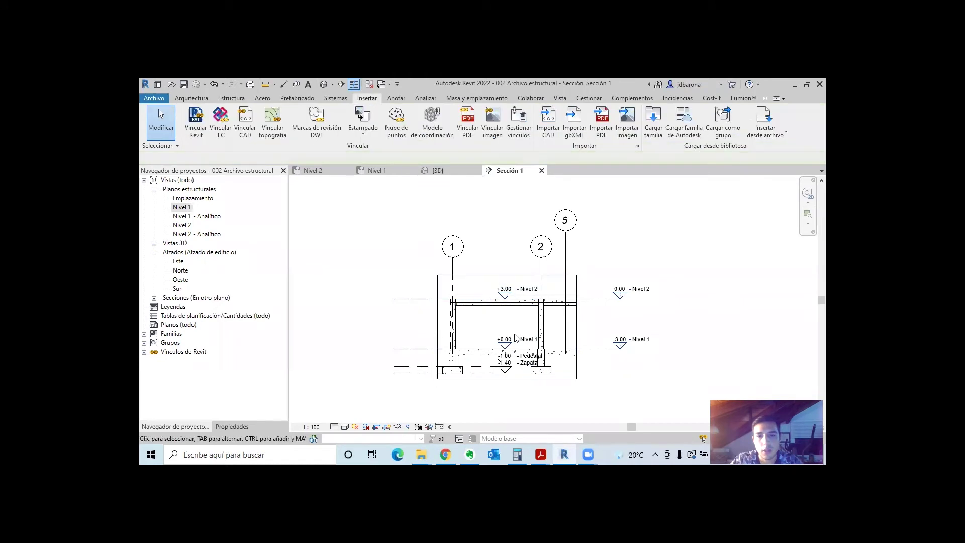
{"action": "left_click", "coordinate": [473, 380]}
{"action": "scroll", "coordinate": [477, 347], "scroll_direction": "up", "scroll_amount": 1}
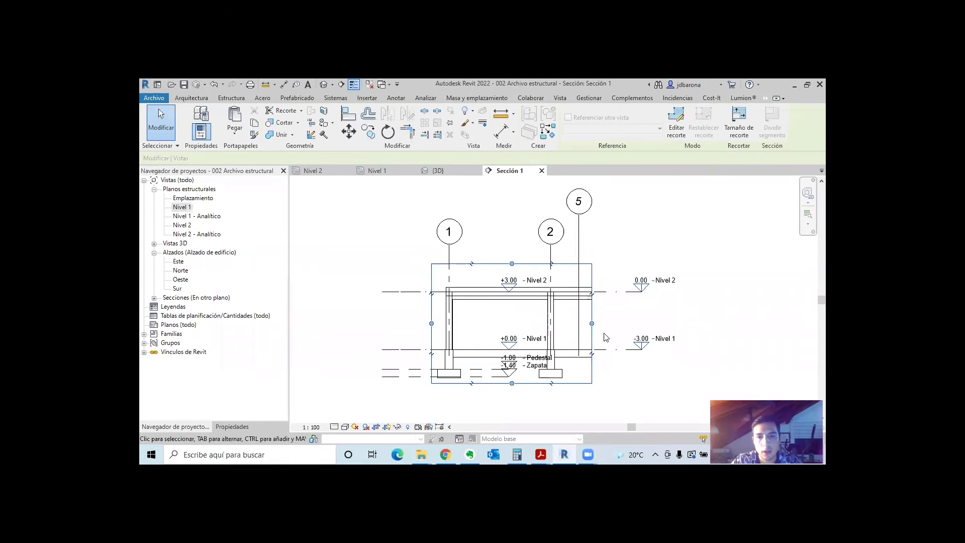
{"action": "left_click_drag", "start_coordinate": [592, 323], "coordinate": [573, 323]}
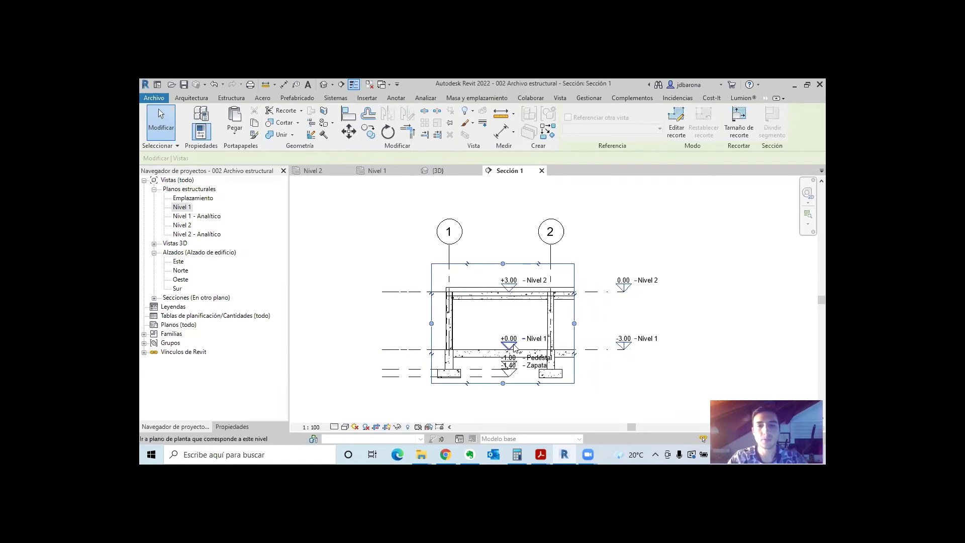
Inspect the top beam in the section, zooming in and out around it.
{"action": "scroll", "coordinate": [513, 350], "scroll_direction": "up", "scroll_amount": 1}
{"action": "scroll", "coordinate": [512, 353], "scroll_direction": "up", "scroll_amount": 1}
{"action": "scroll", "coordinate": [503, 346], "scroll_direction": "up", "scroll_amount": 1}
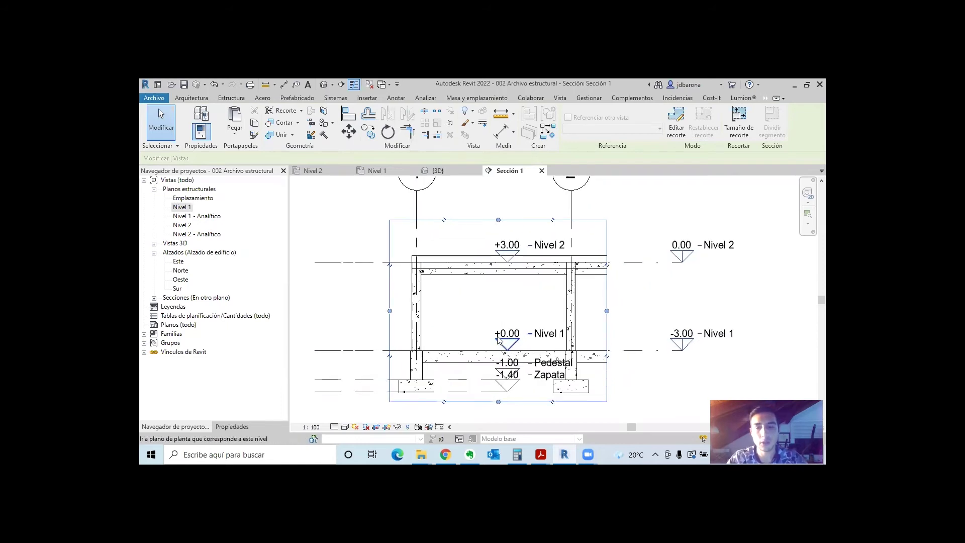
{"action": "left_click", "coordinate": [441, 269]}
{"action": "left_click", "coordinate": [449, 312]}
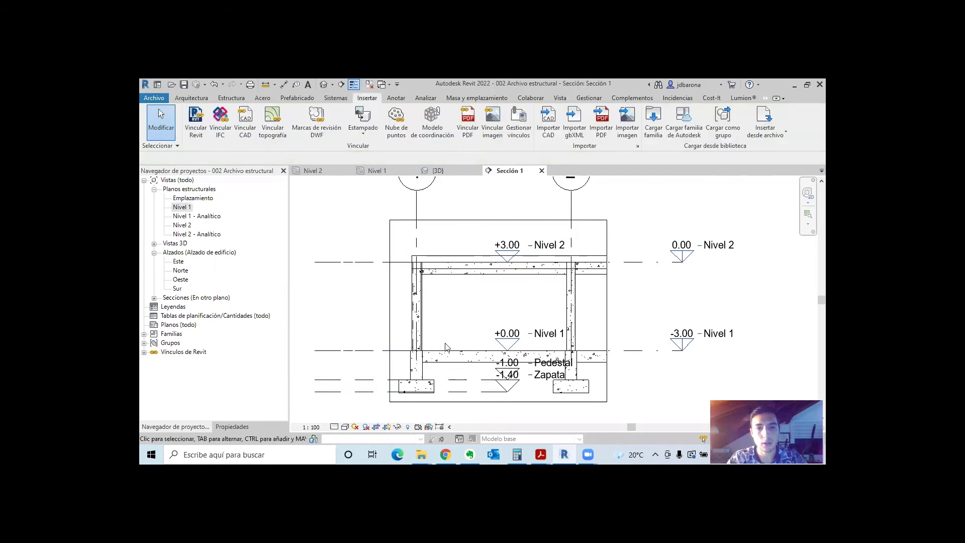
{"action": "scroll", "coordinate": [403, 392], "scroll_direction": "up", "scroll_amount": 2}
{"action": "scroll", "coordinate": [404, 391], "scroll_direction": "up", "scroll_amount": 2}
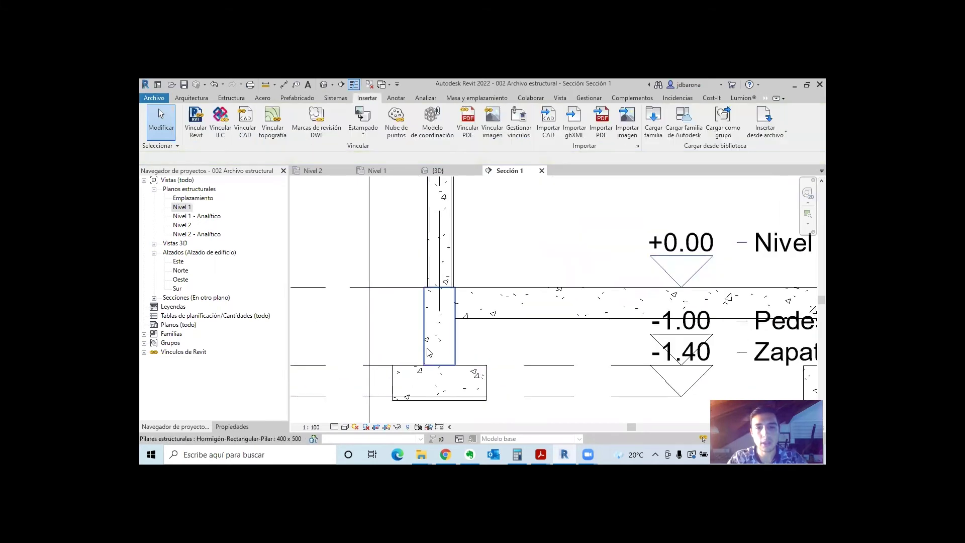
{"action": "scroll", "coordinate": [451, 290], "scroll_direction": "down", "scroll_amount": 3}
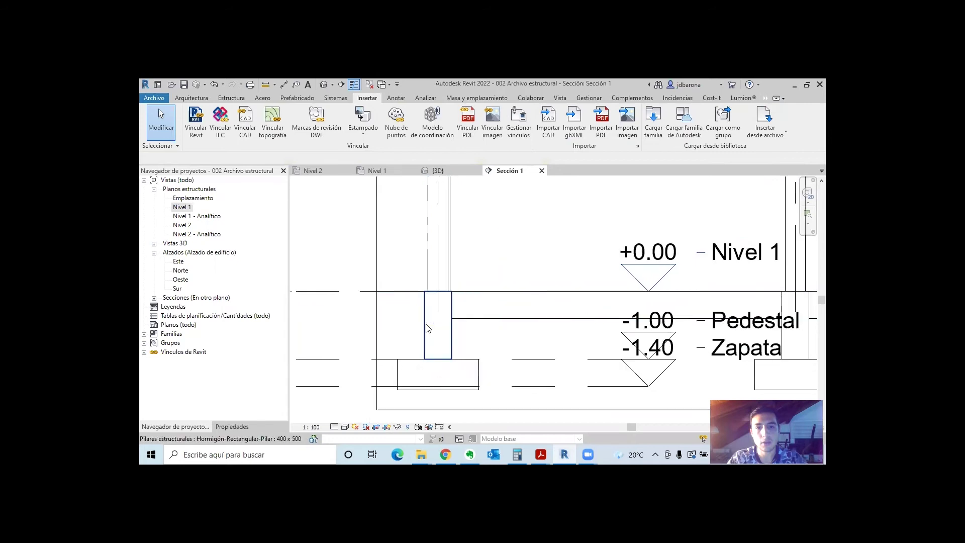
{"action": "scroll", "coordinate": [451, 290], "scroll_direction": "down", "scroll_amount": 3}
{"action": "scroll", "coordinate": [452, 231], "scroll_direction": "up", "scroll_amount": 5}
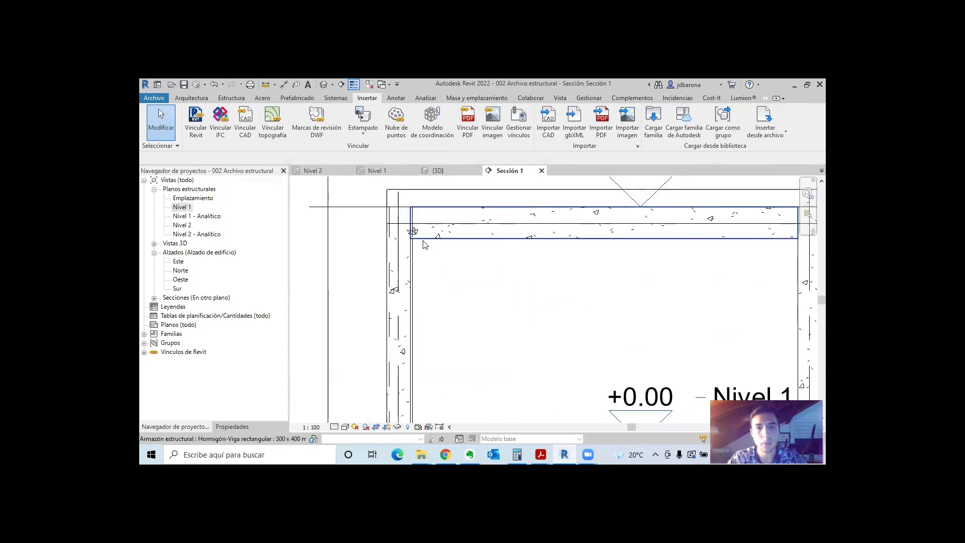
{"action": "scroll", "coordinate": [420, 246], "scroll_direction": "down", "scroll_amount": 3}
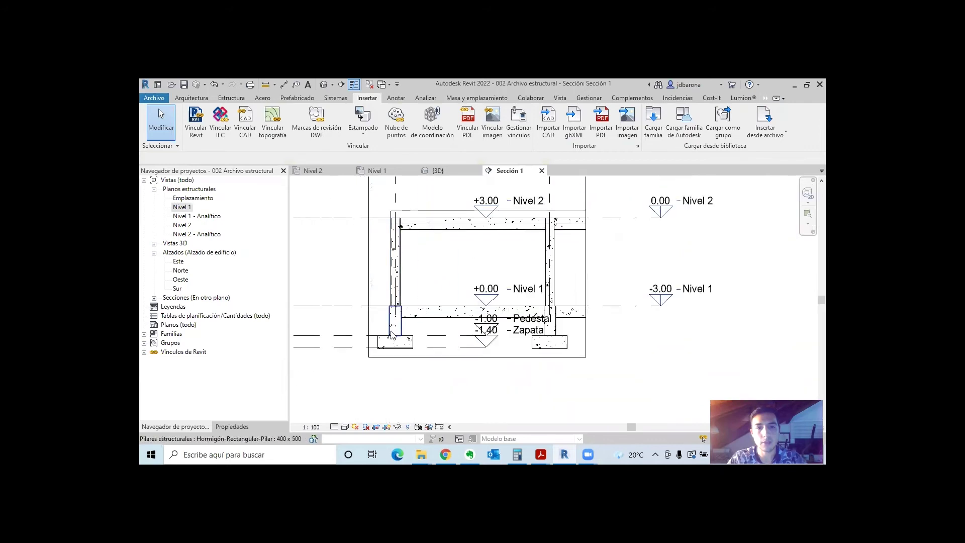
{"action": "scroll", "coordinate": [390, 323], "scroll_direction": "up", "scroll_amount": 2}
{"action": "scroll", "coordinate": [393, 301], "scroll_direction": "down", "scroll_amount": 2}
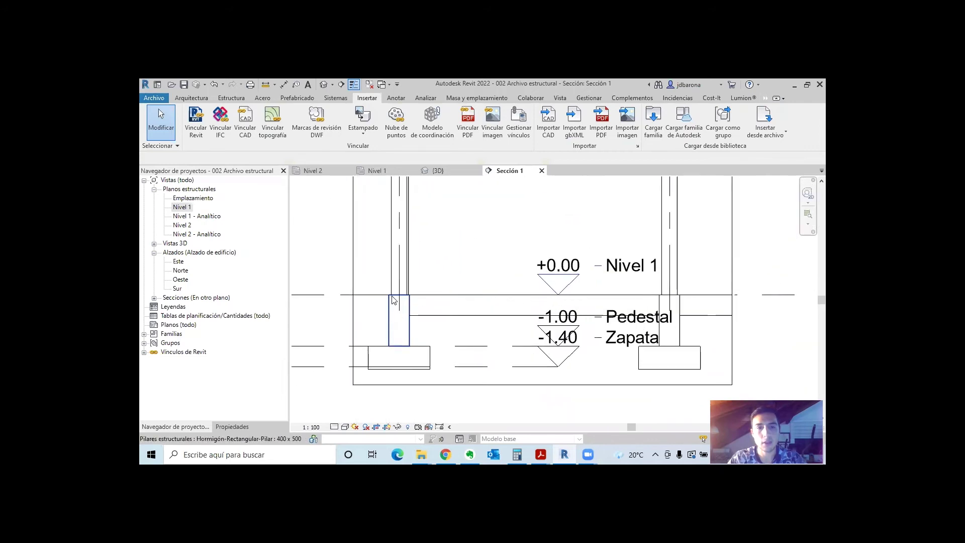
Check the 3D and Nivel 1 views, then reopen the grid A section from its section line.
{"action": "left_click", "coordinate": [439, 171]}
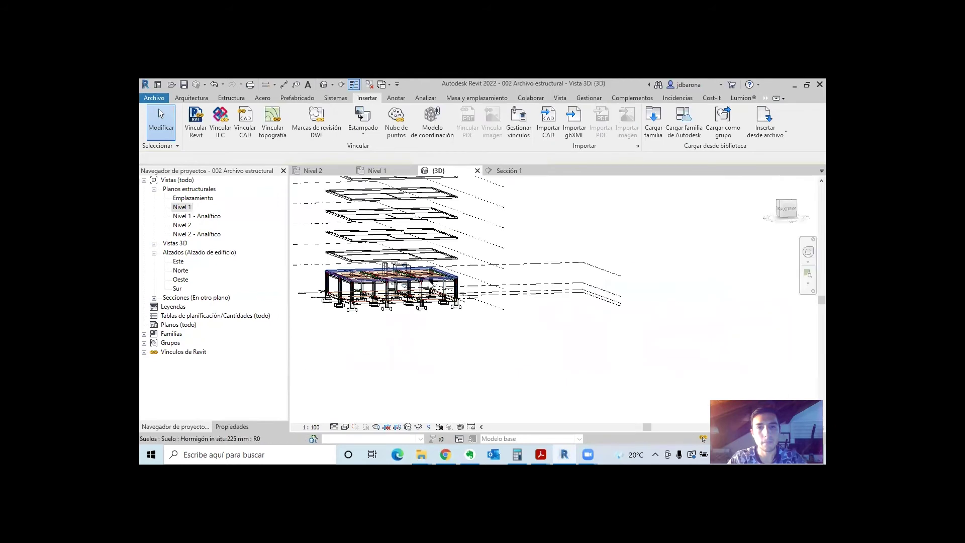
{"action": "left_click", "coordinate": [374, 170]}
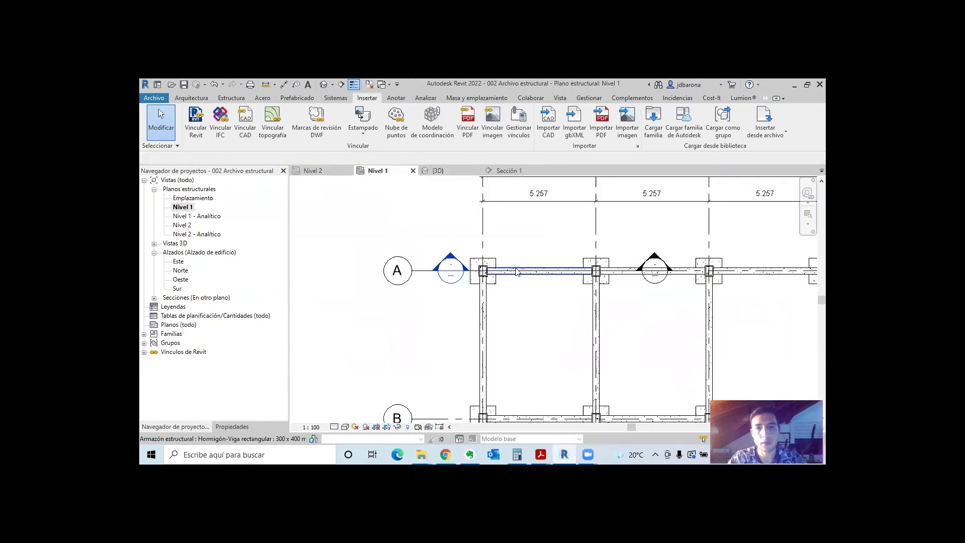
{"action": "scroll", "coordinate": [469, 274], "scroll_direction": "up", "scroll_amount": 4}
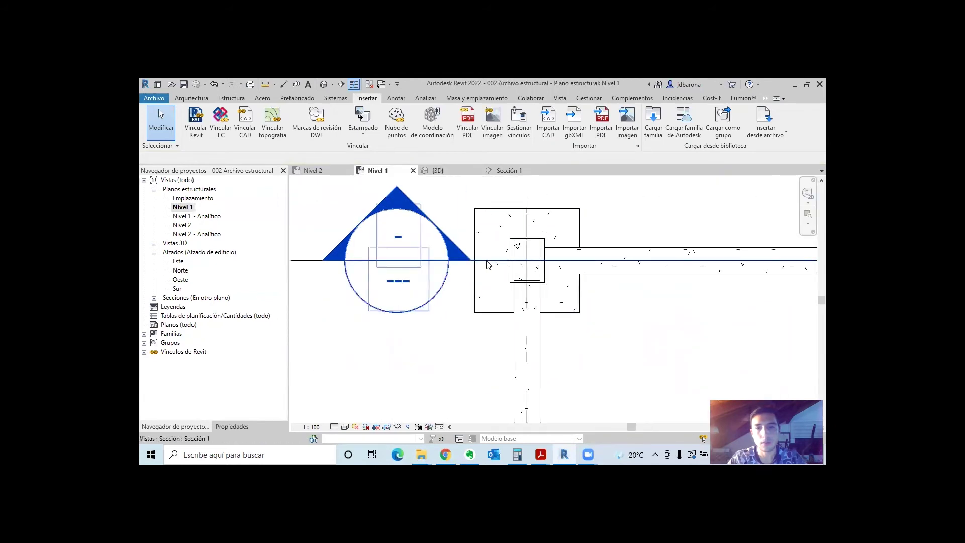
{"action": "left_click", "coordinate": [488, 263]}
{"action": "scroll", "coordinate": [477, 273], "scroll_direction": "down", "scroll_amount": 2}
{"action": "scroll", "coordinate": [477, 276], "scroll_direction": "down", "scroll_amount": 2}
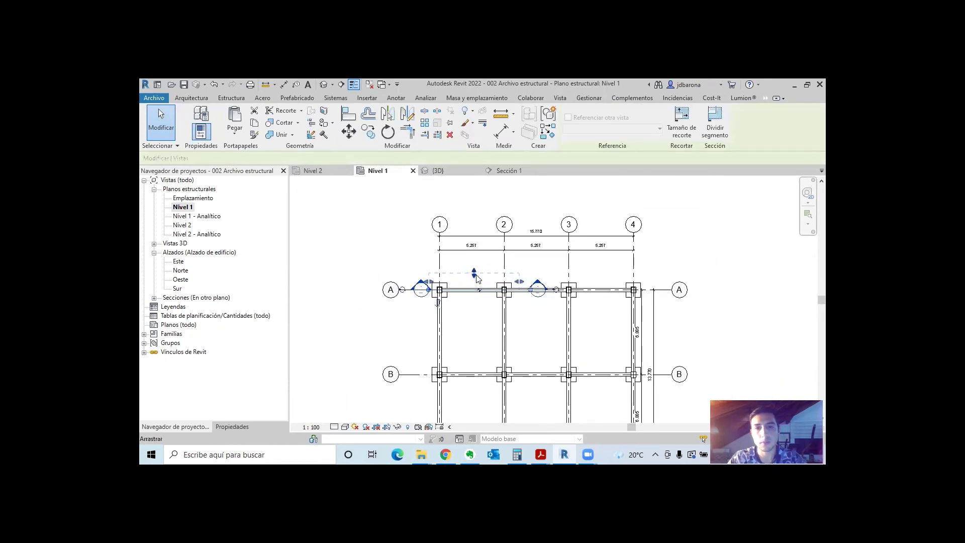
{"action": "scroll", "coordinate": [477, 278], "scroll_direction": "up", "scroll_amount": 2}
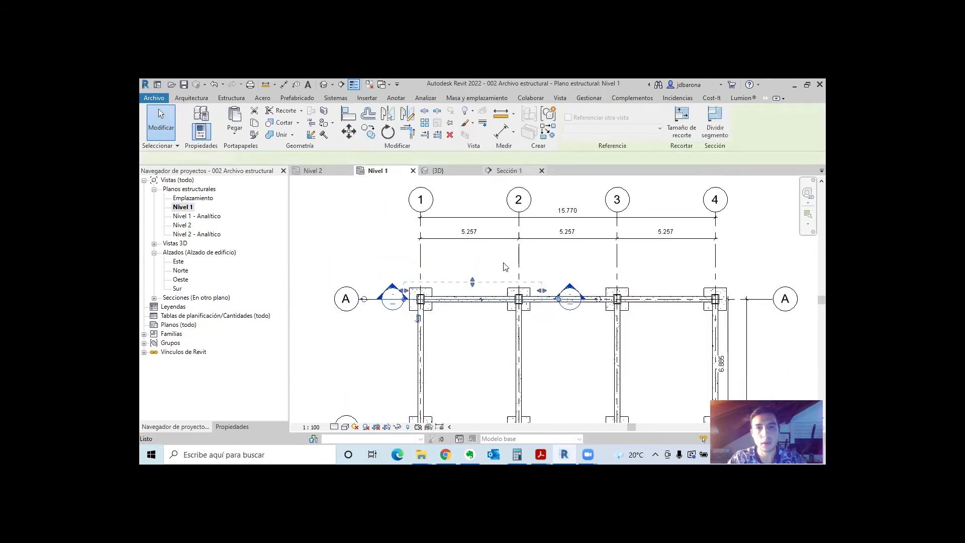
{"action": "double_click", "coordinate": [473, 305]}
{"action": "scroll", "coordinate": [442, 296], "scroll_direction": "down", "scroll_amount": 2}
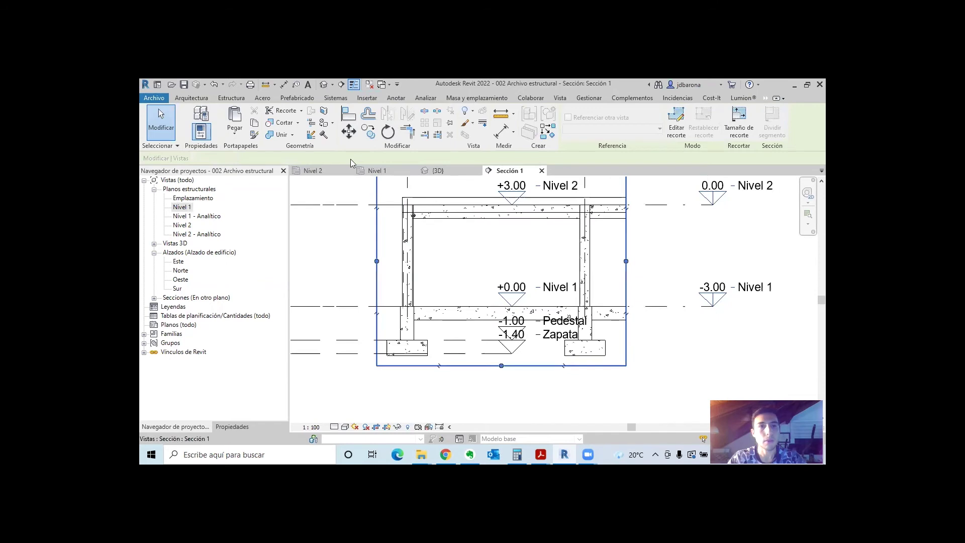
{"action": "left_click", "coordinate": [232, 99]}
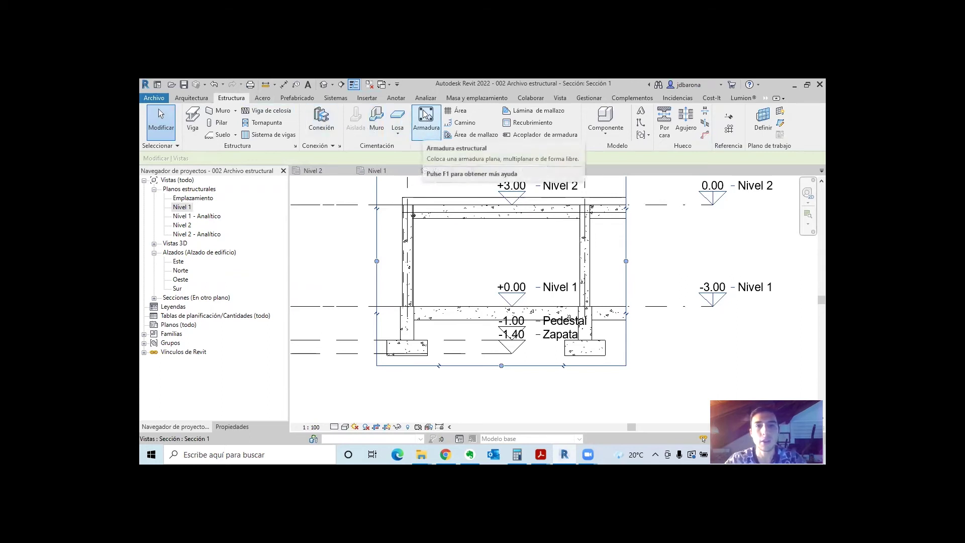
Expand the Refuerzo panel dropdown to show cover, rebar settings and numbering options.
{"action": "left_click", "coordinate": [500, 146]}
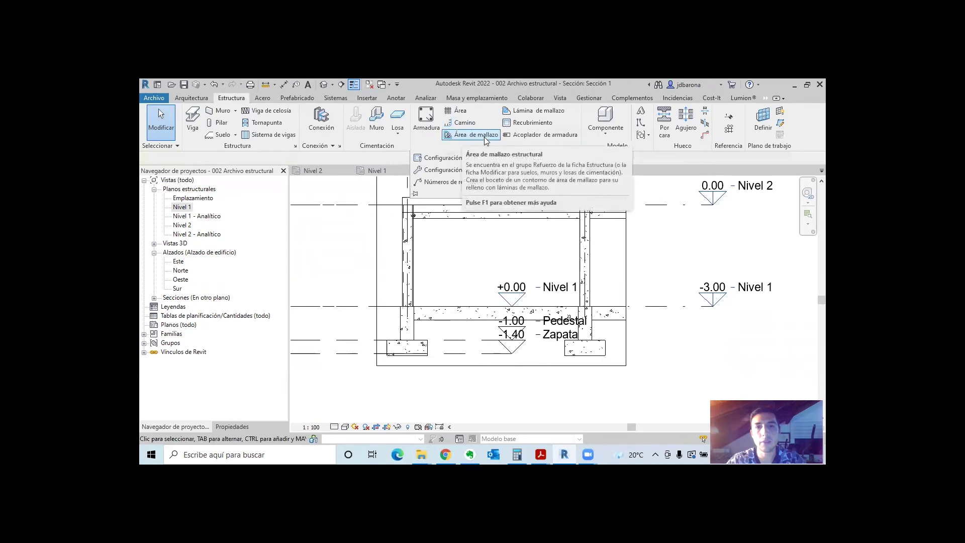
{"action": "mouse_move", "coordinate": [472, 134]}
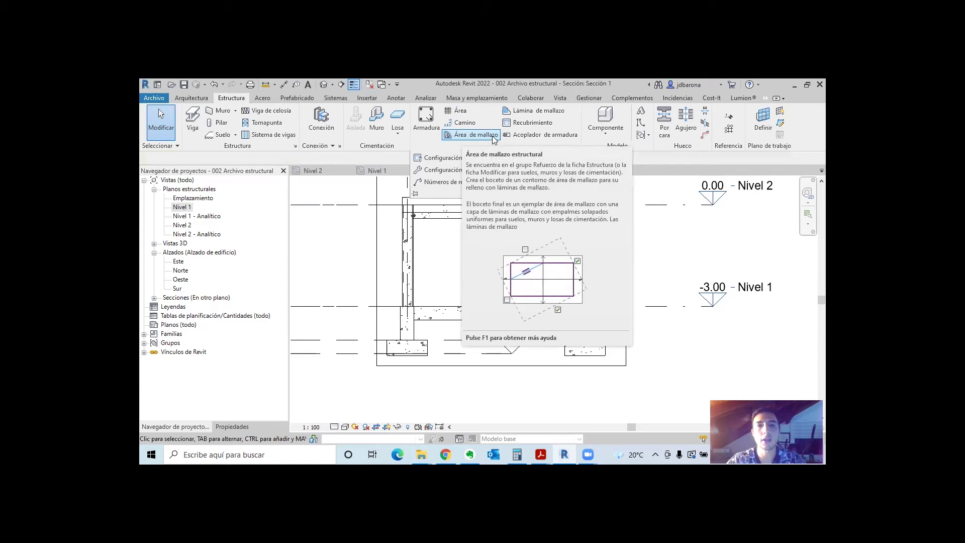
Start the Recubrimiento check and review the left footing's rebar cover type list.
{"action": "left_click", "coordinate": [524, 122]}
{"action": "scroll", "coordinate": [400, 344], "scroll_direction": "up", "scroll_amount": 2}
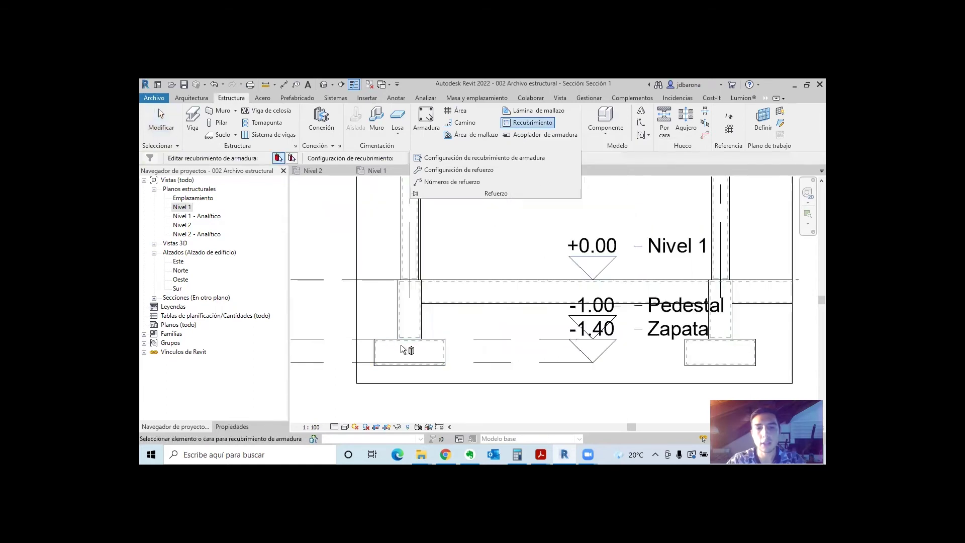
{"action": "scroll", "coordinate": [401, 344], "scroll_direction": "up", "scroll_amount": 1}
{"action": "scroll", "coordinate": [373, 351], "scroll_direction": "up", "scroll_amount": 1}
{"action": "scroll", "coordinate": [374, 352], "scroll_direction": "up", "scroll_amount": 1}
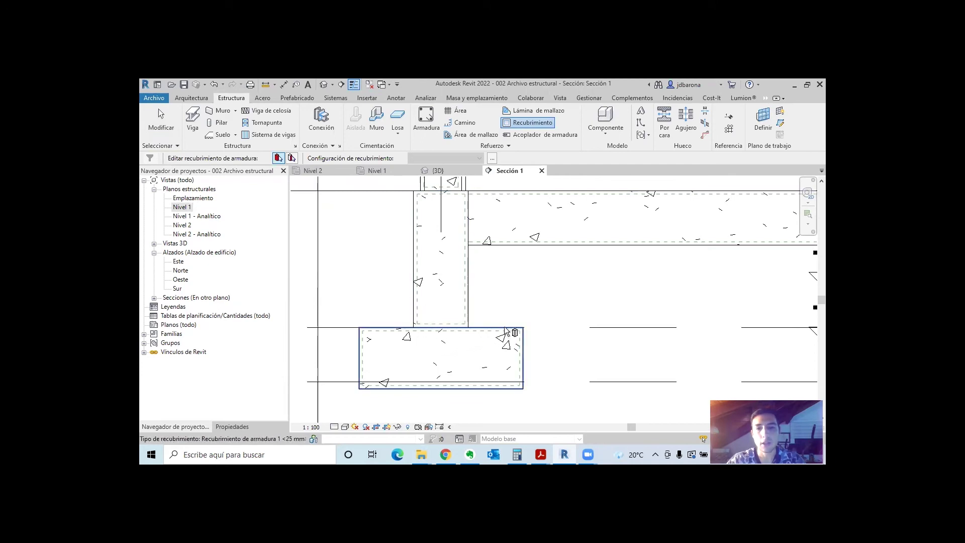
{"action": "scroll", "coordinate": [360, 297], "scroll_direction": "down", "scroll_amount": 3}
{"action": "scroll", "coordinate": [442, 340], "scroll_direction": "down", "scroll_amount": 2}
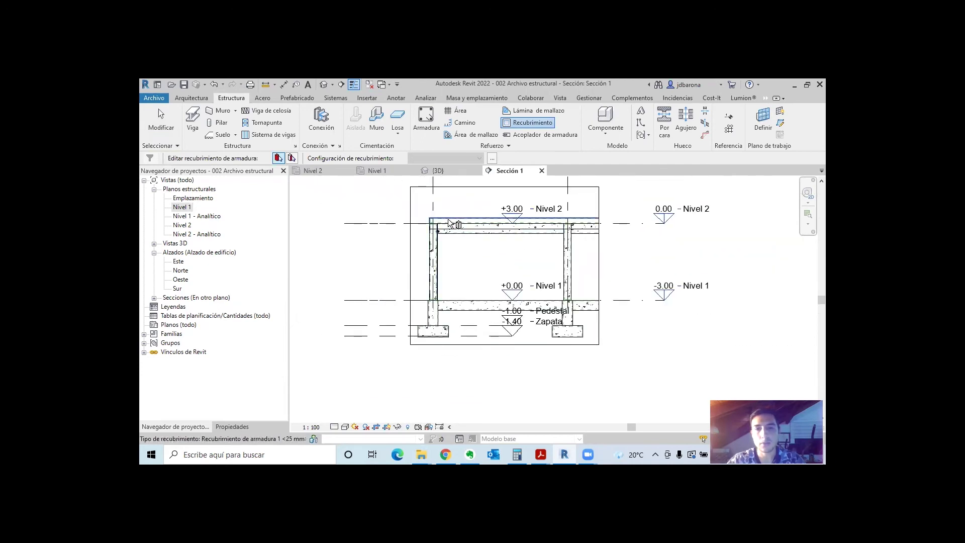
{"action": "scroll", "coordinate": [411, 340], "scroll_direction": "up", "scroll_amount": 2}
{"action": "scroll", "coordinate": [409, 342], "scroll_direction": "up", "scroll_amount": 2}
{"action": "scroll", "coordinate": [409, 342], "scroll_direction": "up", "scroll_amount": 2}
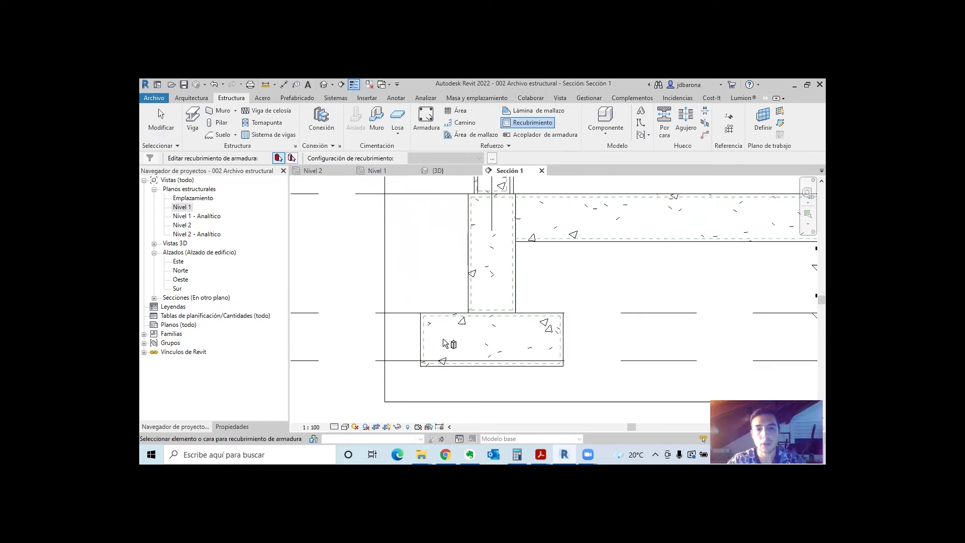
{"action": "scroll", "coordinate": [454, 330], "scroll_direction": "up", "scroll_amount": 1}
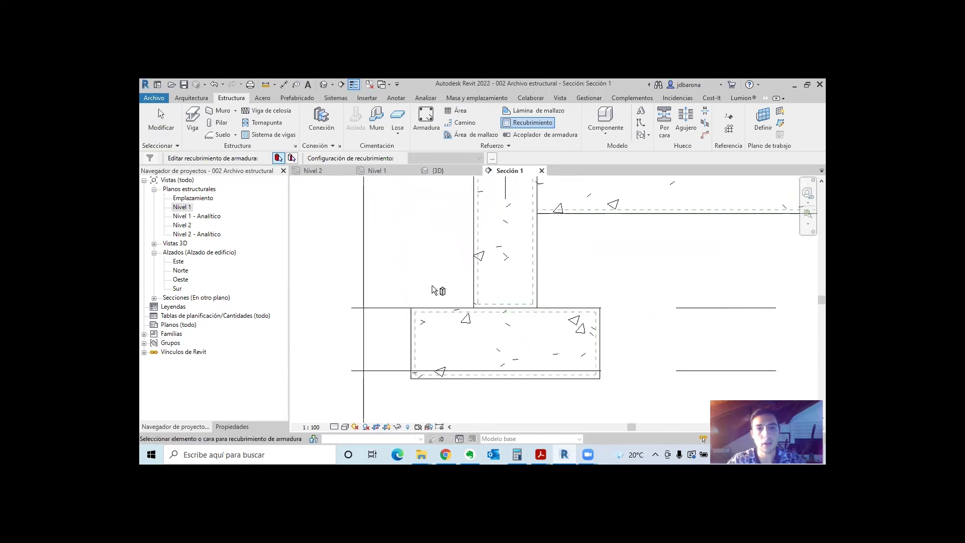
{"action": "left_click", "coordinate": [458, 353]}
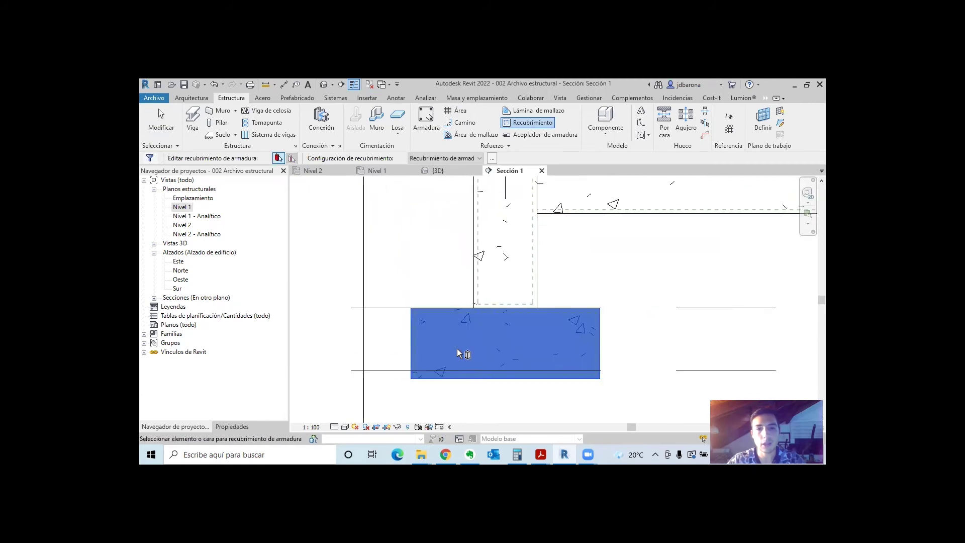
{"action": "left_click", "coordinate": [478, 160]}
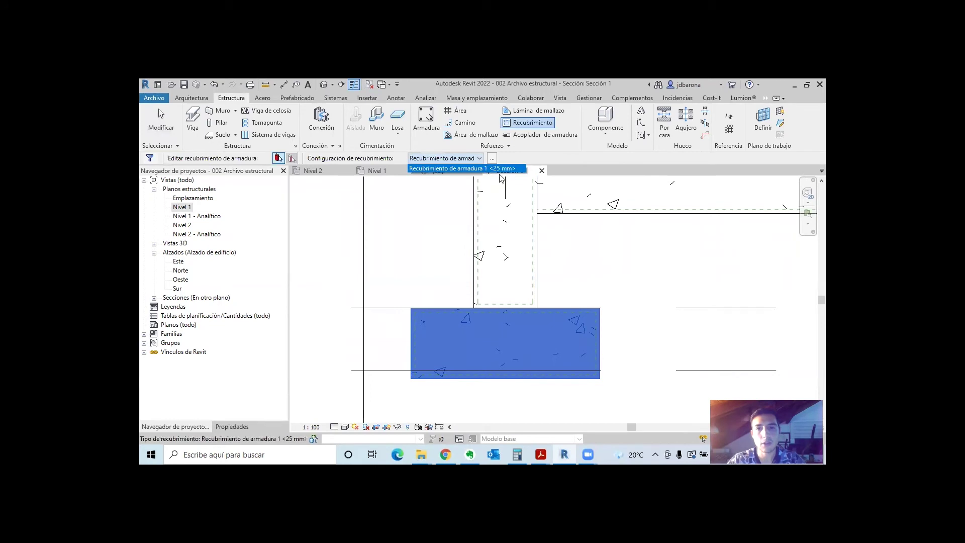
{"action": "left_click", "coordinate": [491, 161]}
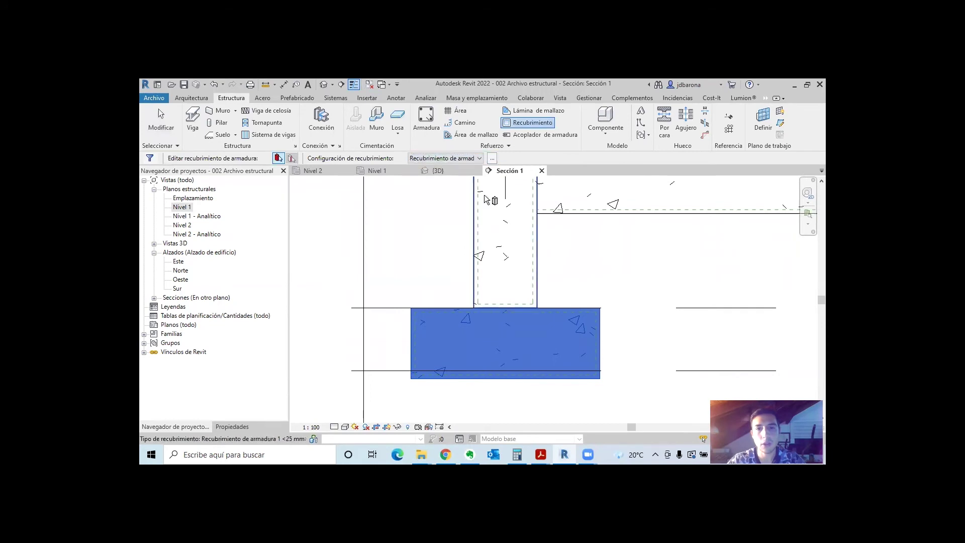
Add a second rebar cover setting, Recubrimiento de armadura 2, at 30.0 mm.
{"action": "key", "text": "Escape"}
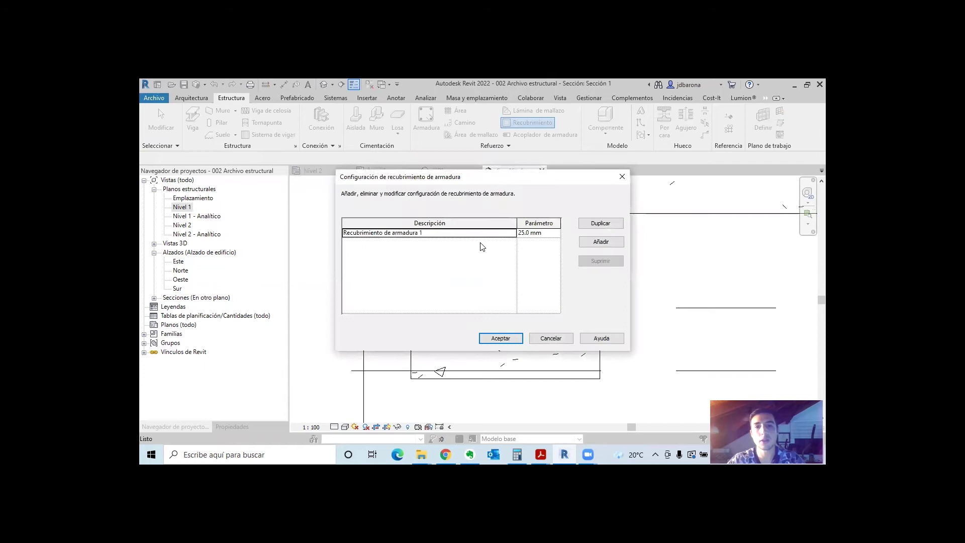
{"action": "left_click", "coordinate": [601, 242]}
{"action": "left_click", "coordinate": [527, 243]}
{"action": "key", "text": "BackSpace"}
{"action": "key", "text": "BackSpace"}
{"action": "key", "text": "BackSpace"}
{"action": "left_click", "coordinate": [500, 338]}
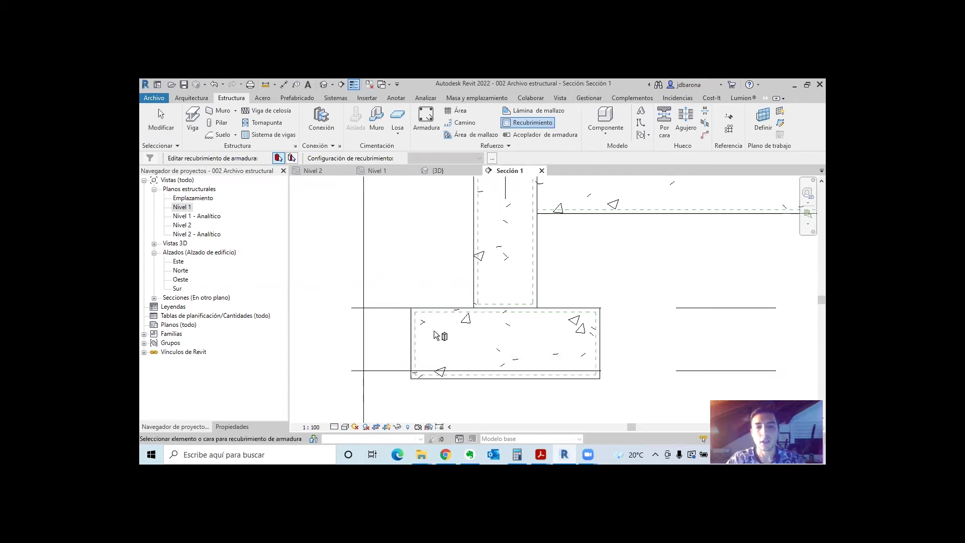
Recheck the footing's cover type list and exit the cover tool.
{"action": "left_click", "coordinate": [429, 315]}
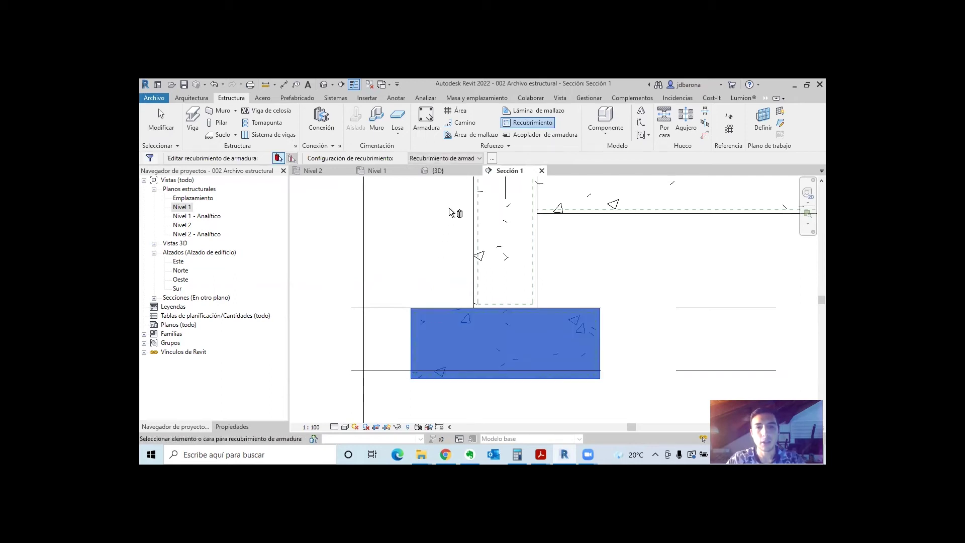
{"action": "left_click", "coordinate": [473, 158]}
{"action": "left_click", "coordinate": [474, 177]}
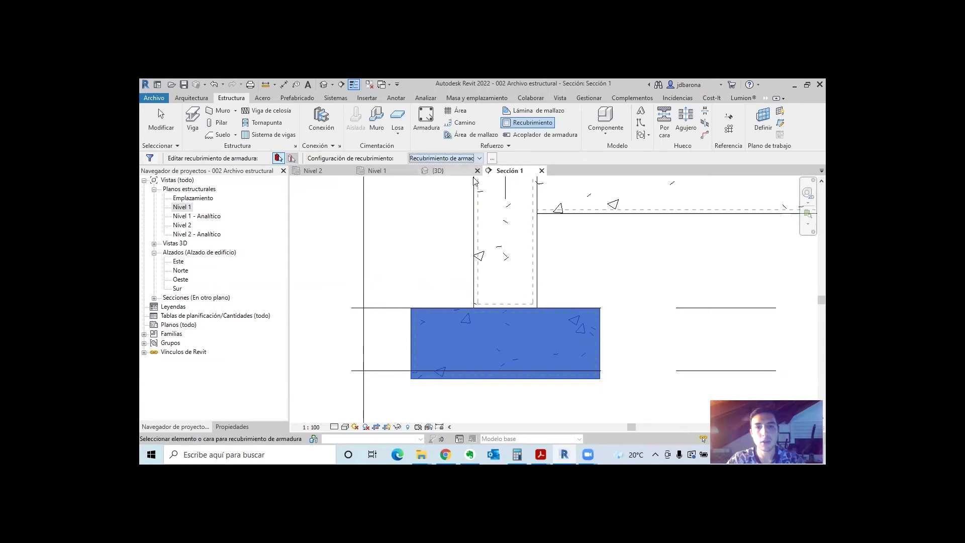
{"action": "key", "text": "Escape"}
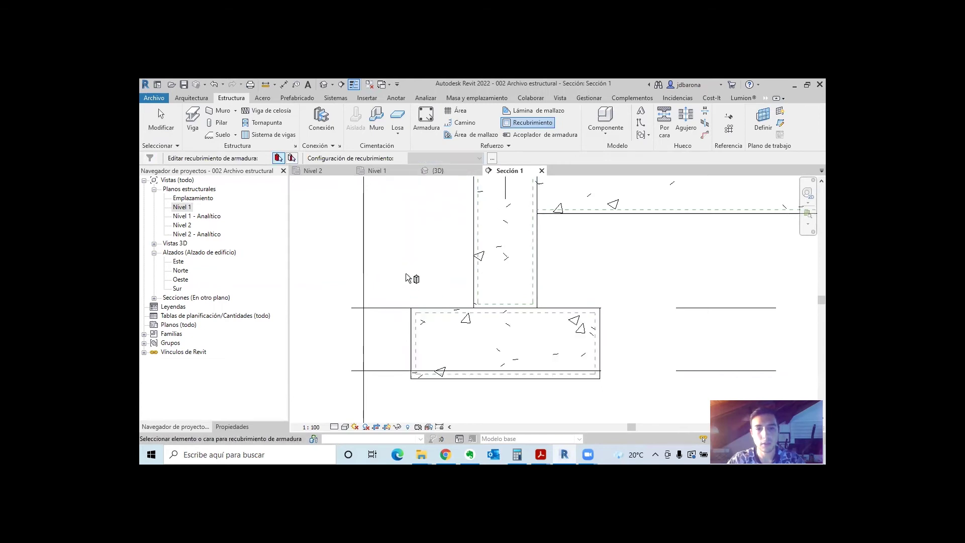
{"action": "key", "text": "Escape"}
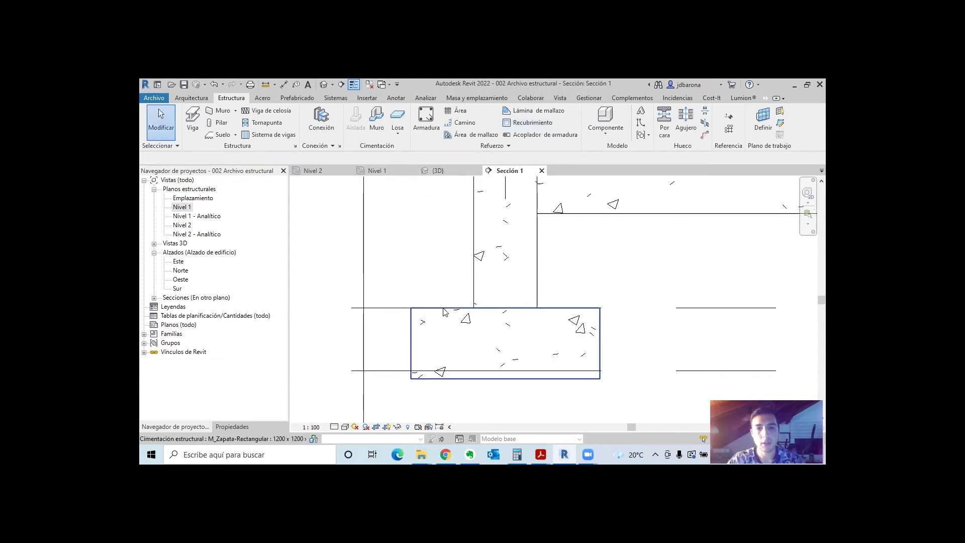
Select the left footing as host and start the Armadura rebar tool from the Estructura tab.
{"action": "left_click", "coordinate": [460, 315]}
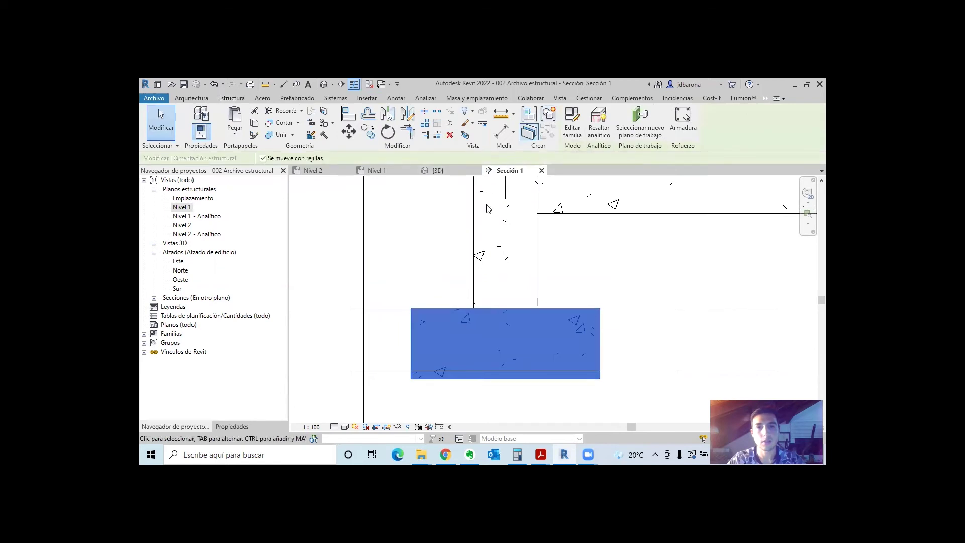
{"action": "scroll", "coordinate": [432, 317], "scroll_direction": "down", "scroll_amount": 2}
{"action": "scroll", "coordinate": [431, 350], "scroll_direction": "down", "scroll_amount": 1}
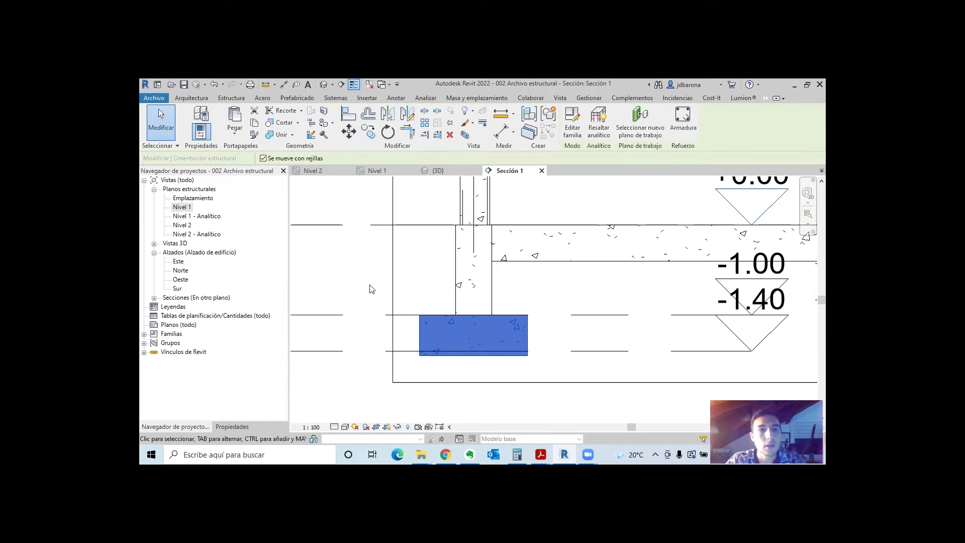
{"action": "left_click", "coordinate": [230, 98]}
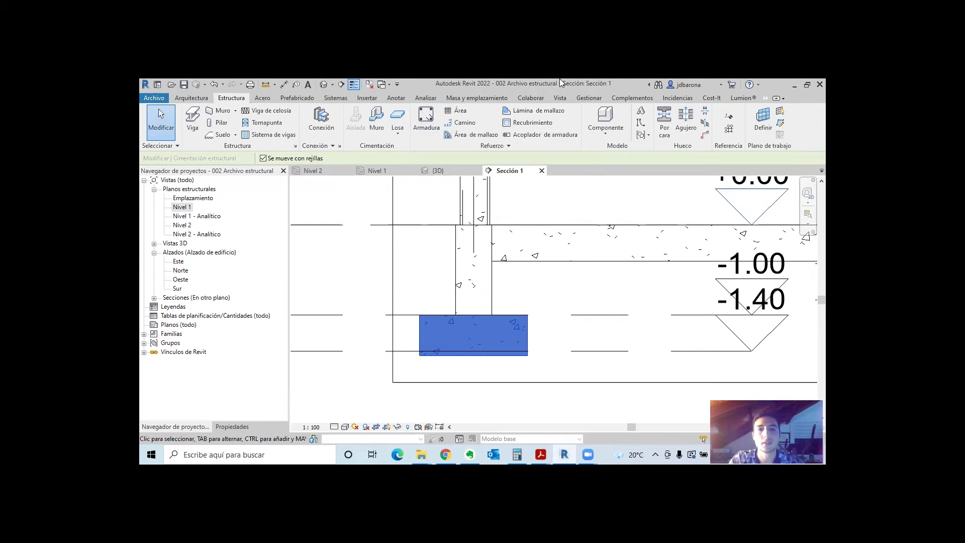
{"action": "left_click", "coordinate": [429, 127]}
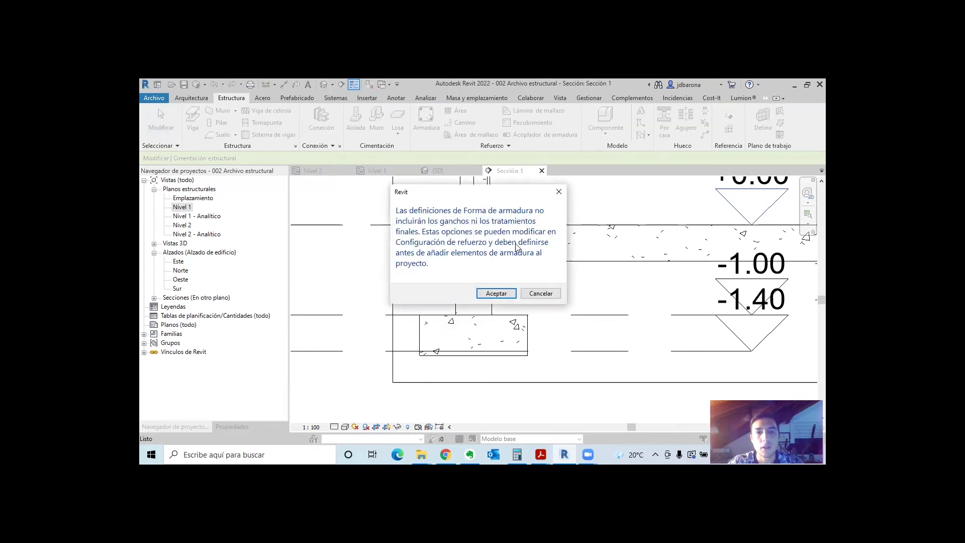
Acknowledge the shape notice and pick U-shaped rebar shape 21 from the Rebar Shape Browser.
{"action": "left_click", "coordinate": [487, 295]}
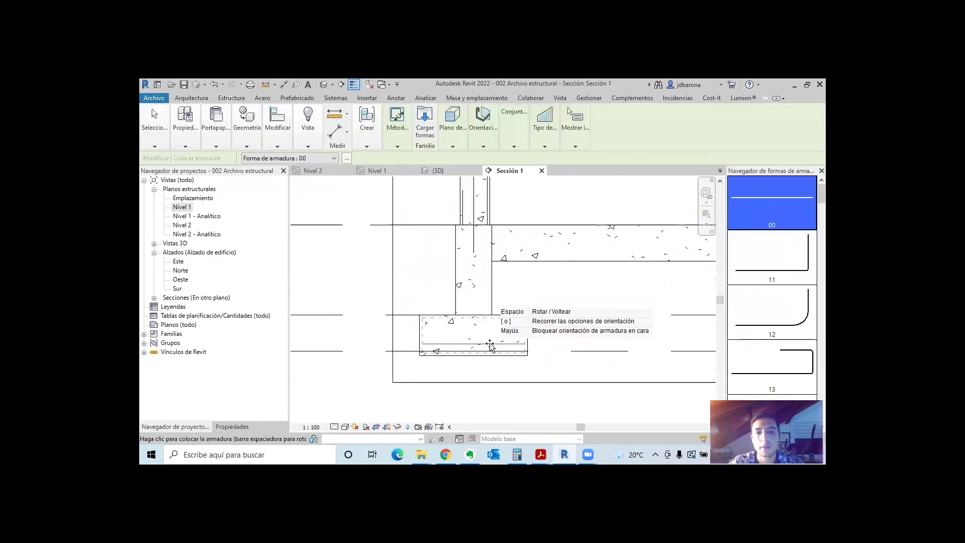
{"action": "scroll", "coordinate": [778, 266], "scroll_direction": "down", "scroll_amount": 3}
{"action": "scroll", "coordinate": [778, 265], "scroll_direction": "down", "scroll_amount": 2}
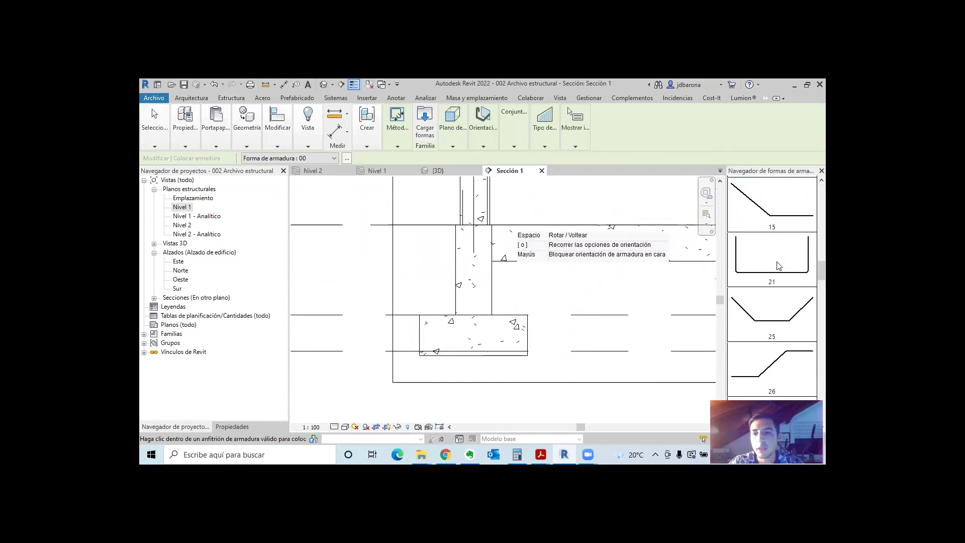
{"action": "scroll", "coordinate": [778, 265], "scroll_direction": "down", "scroll_amount": 3}
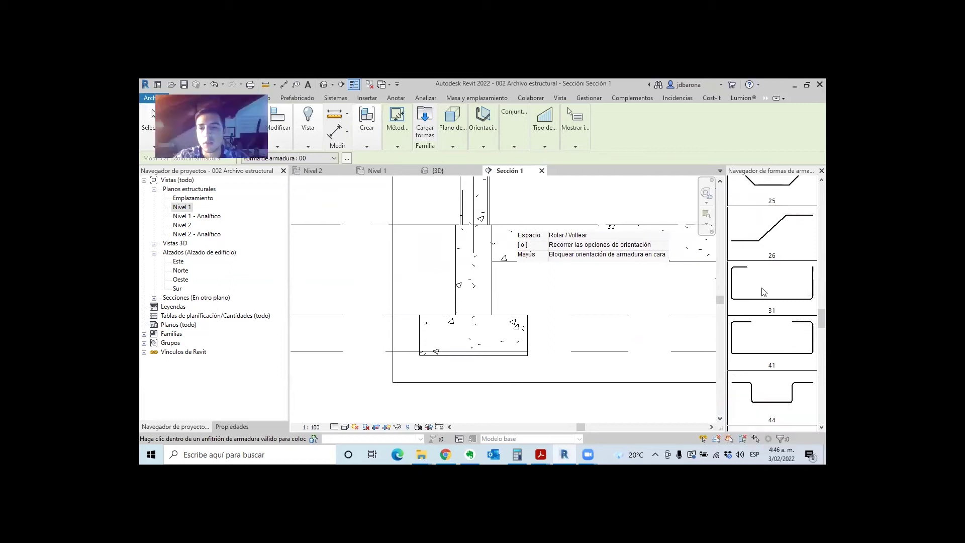
{"action": "scroll", "coordinate": [769, 295], "scroll_direction": "down", "scroll_amount": 3}
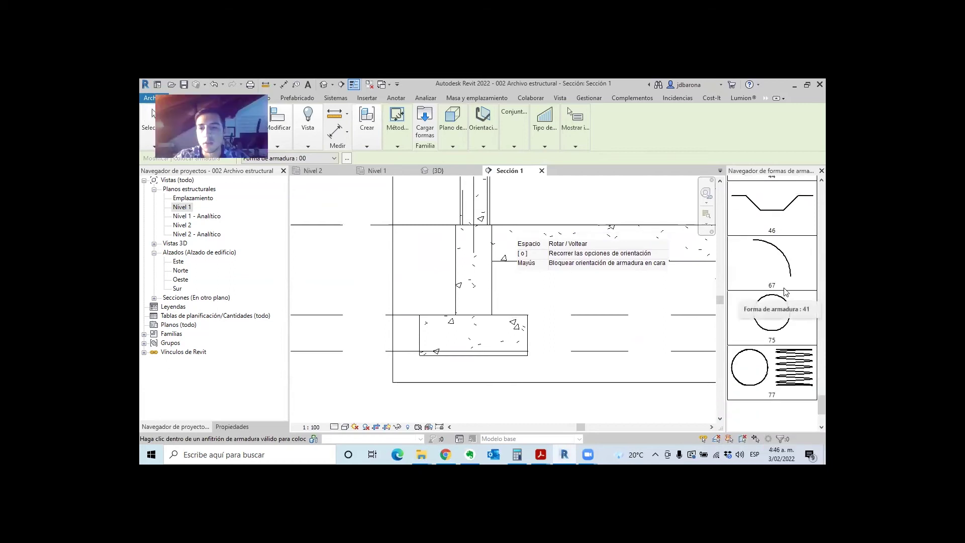
{"action": "scroll", "coordinate": [786, 300], "scroll_direction": "up", "scroll_amount": 1}
{"action": "scroll", "coordinate": [786, 300], "scroll_direction": "down", "scroll_amount": 1}
{"action": "scroll", "coordinate": [786, 300], "scroll_direction": "down", "scroll_amount": 2}
{"action": "scroll", "coordinate": [786, 300], "scroll_direction": "down", "scroll_amount": 2}
{"action": "scroll", "coordinate": [786, 300], "scroll_direction": "up", "scroll_amount": 2}
{"action": "scroll", "coordinate": [786, 300], "scroll_direction": "up", "scroll_amount": 1}
{"action": "scroll", "coordinate": [783, 280], "scroll_direction": "up", "scroll_amount": 1}
{"action": "scroll", "coordinate": [782, 280], "scroll_direction": "up", "scroll_amount": 1}
{"action": "scroll", "coordinate": [780, 279], "scroll_direction": "up", "scroll_amount": 1}
{"action": "scroll", "coordinate": [783, 278], "scroll_direction": "up", "scroll_amount": 1}
{"action": "scroll", "coordinate": [783, 278], "scroll_direction": "up", "scroll_amount": 1}
{"action": "scroll", "coordinate": [783, 278], "scroll_direction": "up", "scroll_amount": 2}
{"action": "scroll", "coordinate": [784, 279], "scroll_direction": "down", "scroll_amount": 1}
{"action": "scroll", "coordinate": [784, 278], "scroll_direction": "up", "scroll_amount": 1}
{"action": "scroll", "coordinate": [784, 279], "scroll_direction": "down", "scroll_amount": 3}
{"action": "scroll", "coordinate": [784, 279], "scroll_direction": "down", "scroll_amount": 1}
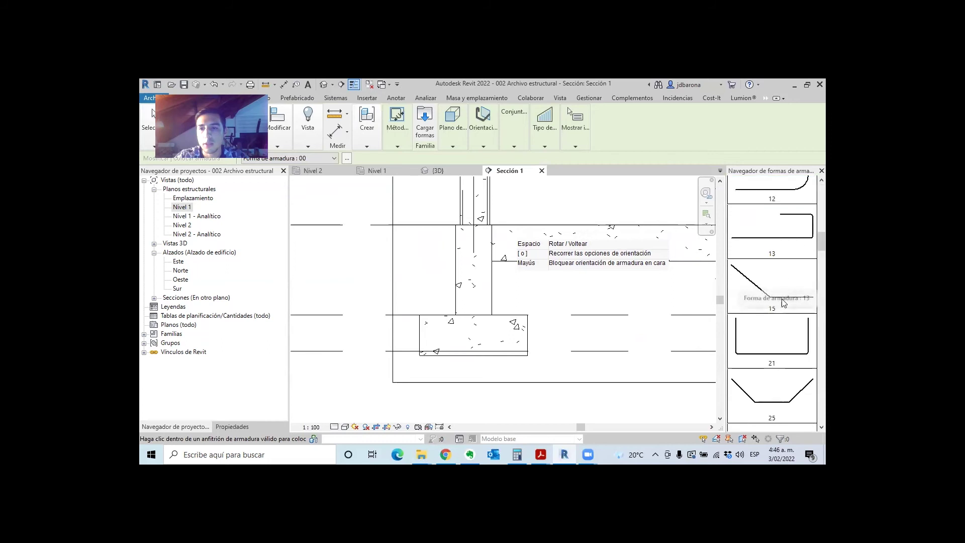
{"action": "left_click", "coordinate": [786, 353]}
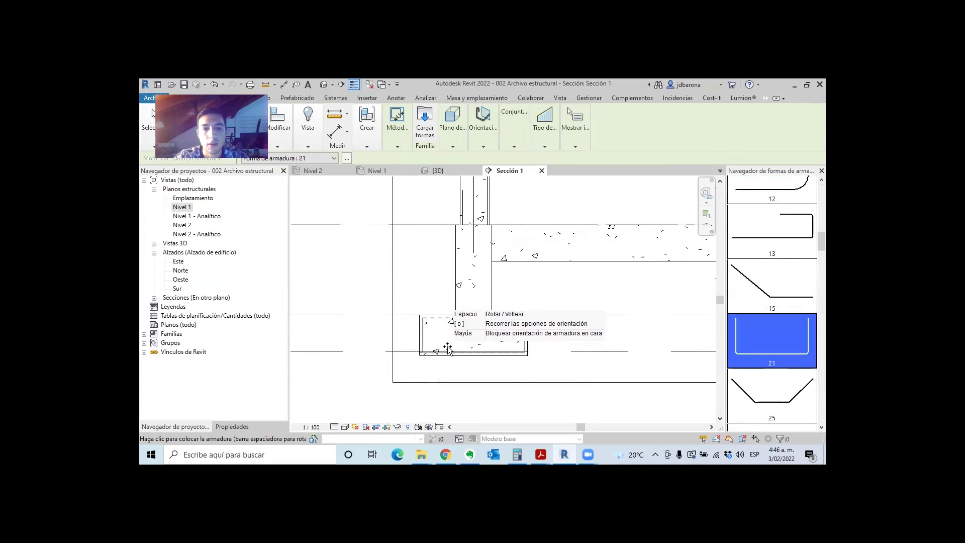
{"action": "left_click", "coordinate": [480, 128]}
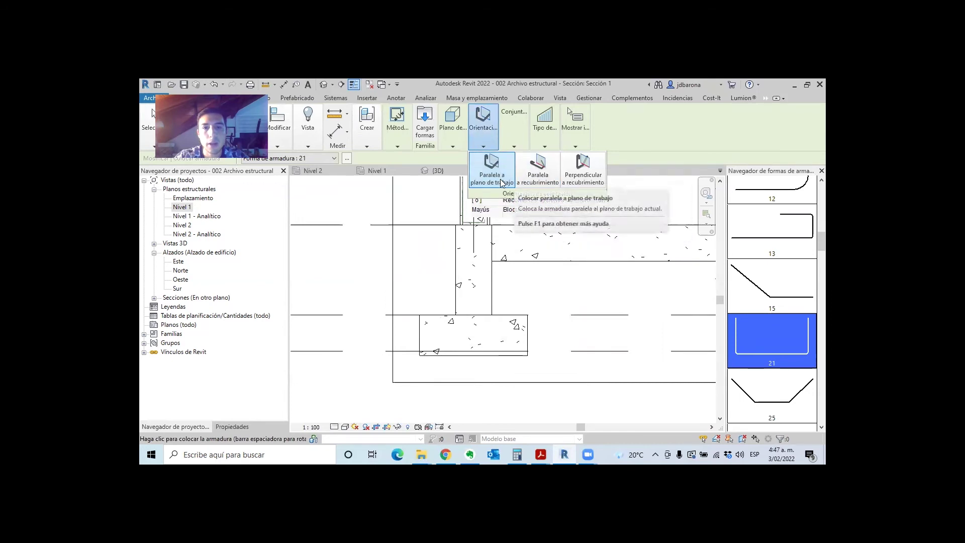
Set the rebar orientation to parallel to the work plane.
{"action": "left_click", "coordinate": [573, 171]}
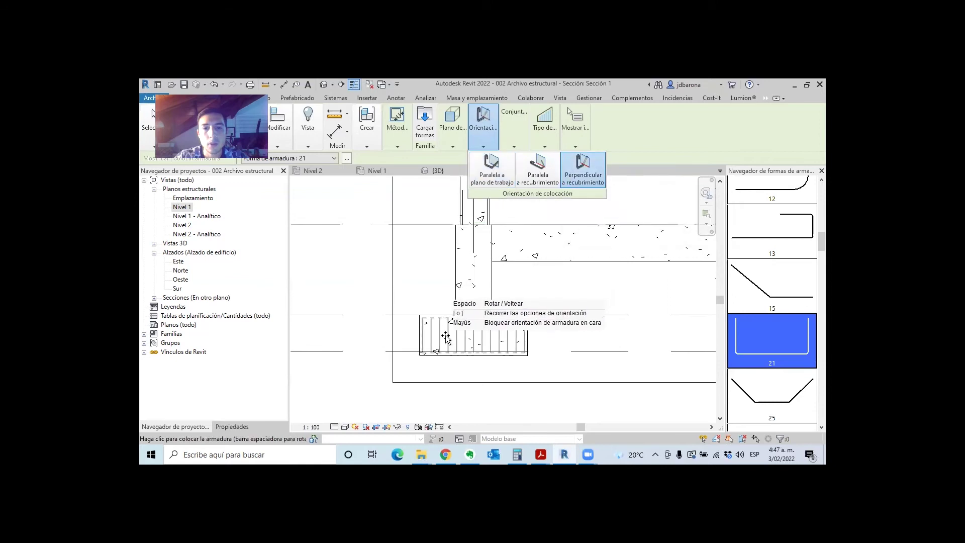
{"action": "scroll", "coordinate": [445, 337], "scroll_direction": "up", "scroll_amount": 1}
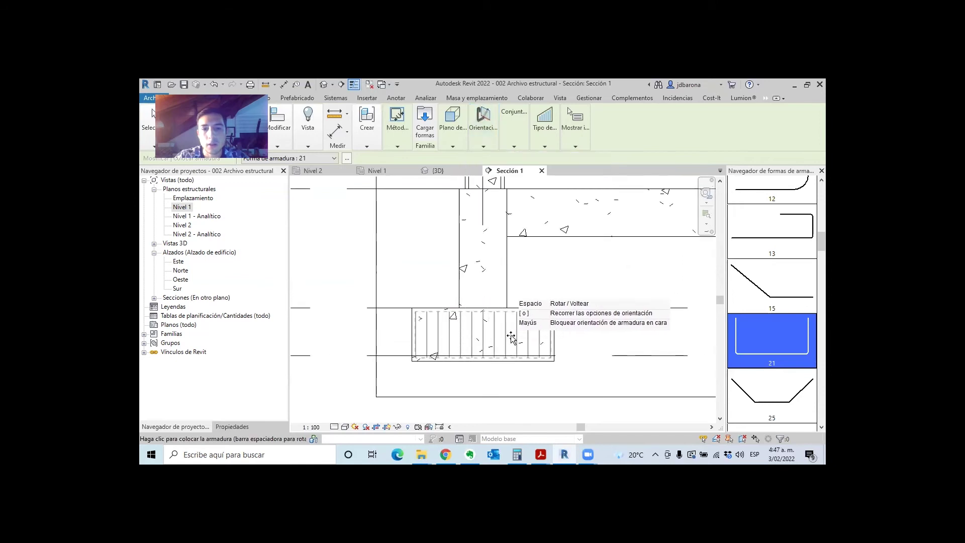
{"action": "left_click", "coordinate": [513, 138]}
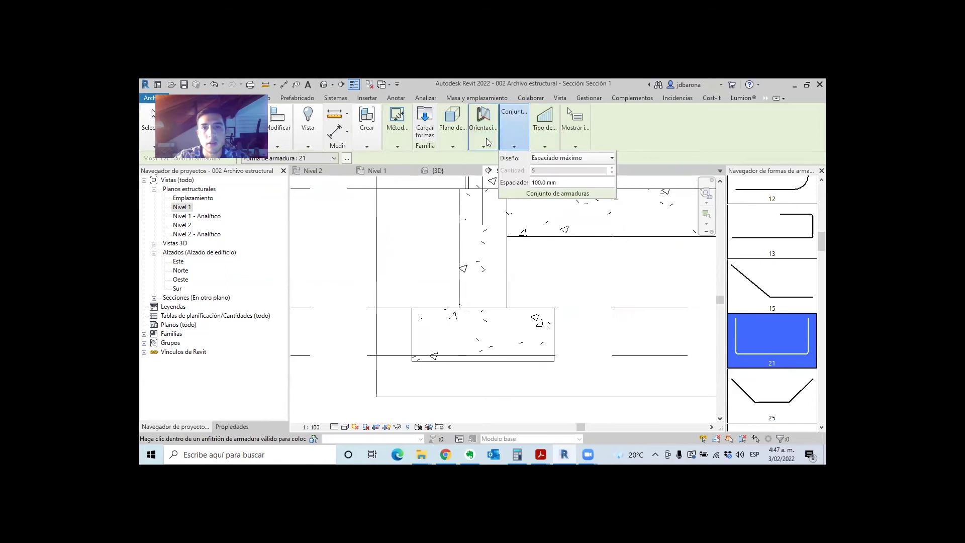
{"action": "left_click", "coordinate": [492, 174]}
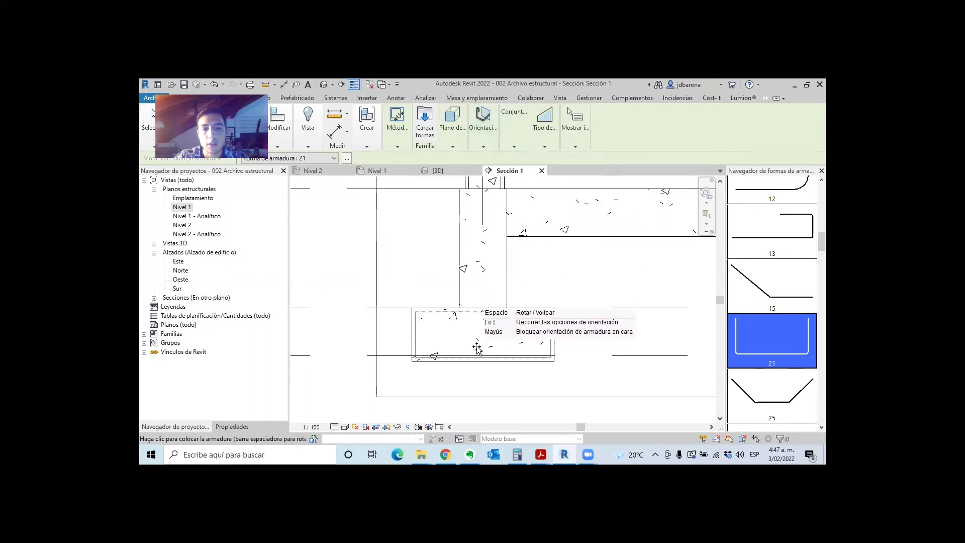
{"action": "scroll", "coordinate": [475, 347], "scroll_direction": "up", "scroll_amount": 2}
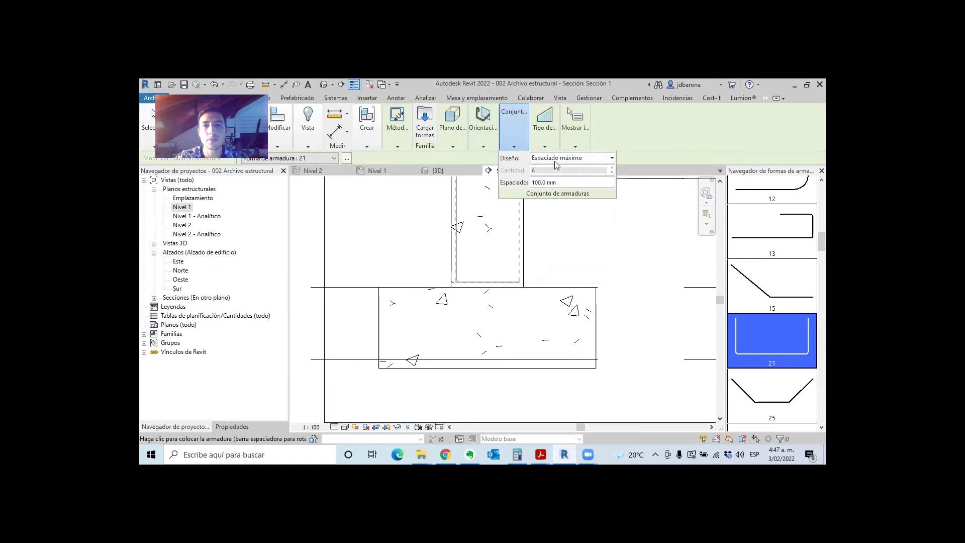
Set the bar set's maximum spacing to 30 mm and view the model in 3D.
{"action": "left_click", "coordinate": [539, 183]}
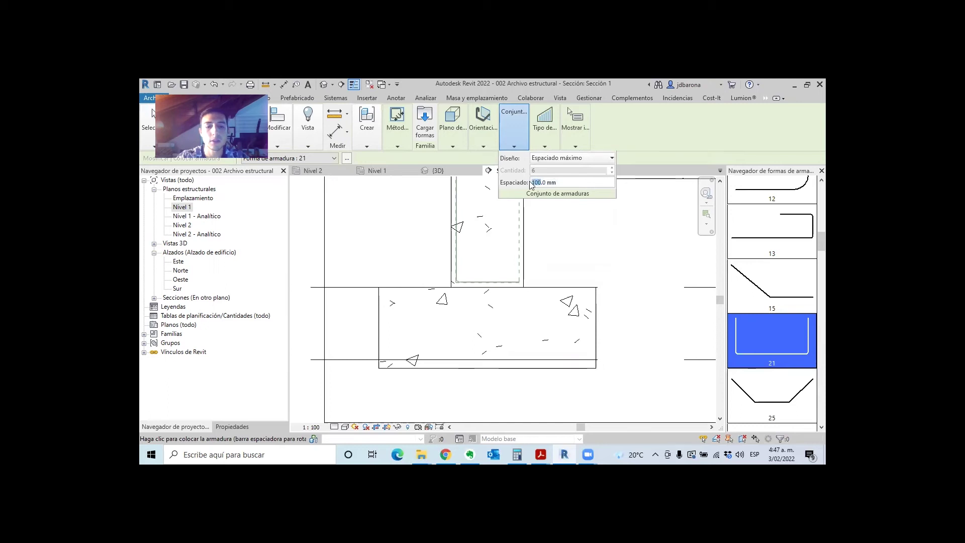
{"action": "type", "text": "30"}
{"action": "key", "text": "Return"}
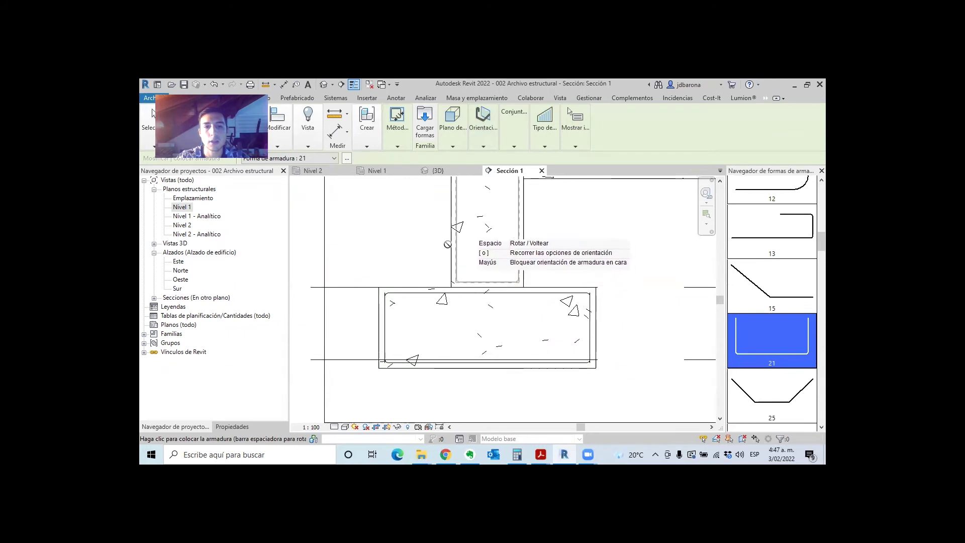
{"action": "left_click", "coordinate": [437, 171]}
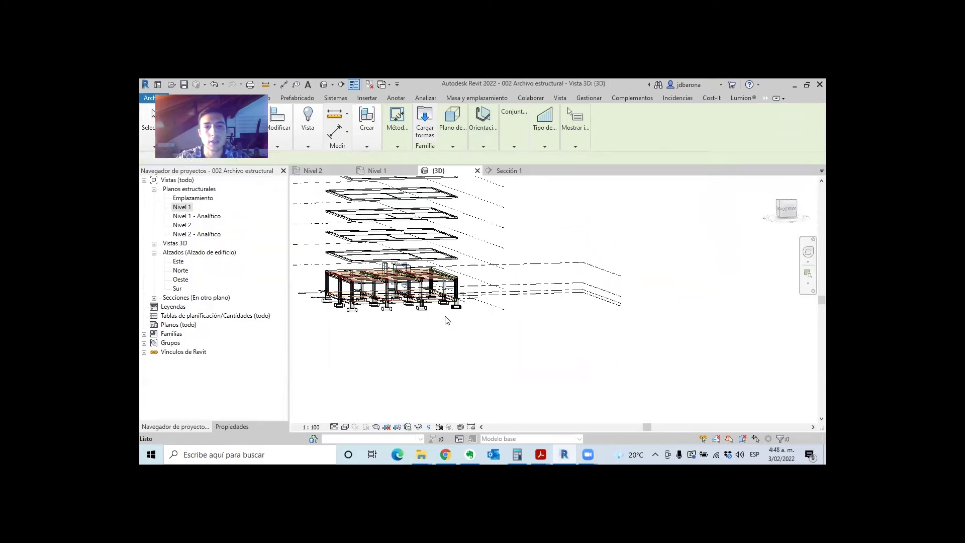
Orbit and zoom the 3D view to inspect the footing's U-bar set.
{"action": "scroll", "coordinate": [366, 283], "scroll_direction": "up", "scroll_amount": 5}
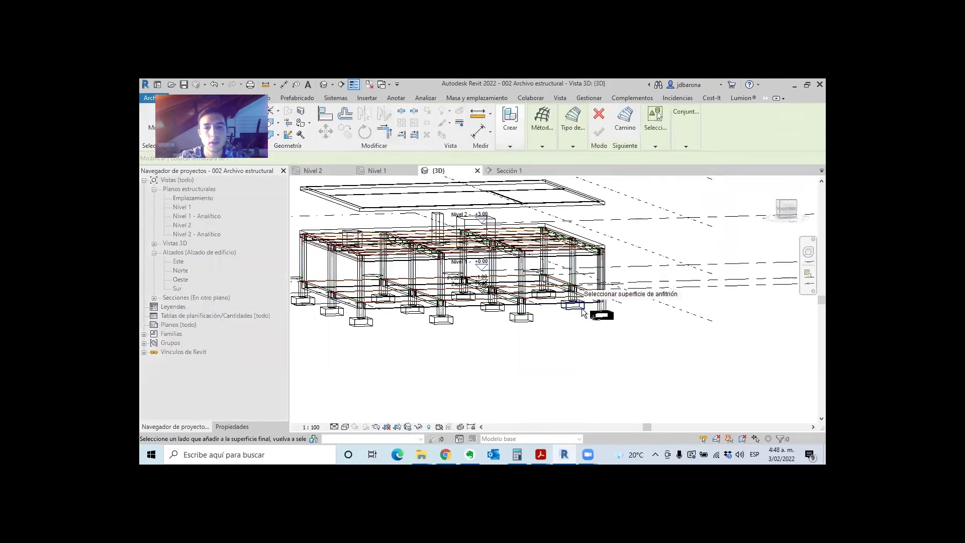
{"action": "left_click", "coordinate": [610, 320]}
{"action": "scroll", "coordinate": [610, 320], "scroll_direction": "up", "scroll_amount": 5}
{"action": "mouse_move", "coordinate": [615, 347]}
{"action": "middle_mouse_down", "text": "shift"}
{"action": "mouse_move", "coordinate": [626, 371]}
{"action": "mouse_move", "coordinate": [649, 326]}
{"action": "mouse_move", "coordinate": [677, 332]}
{"action": "mouse_move", "coordinate": [609, 327]}
{"action": "middle_mouse_up", "text": "shift"}
{"action": "scroll", "coordinate": [650, 326], "scroll_direction": "up", "scroll_amount": 3}
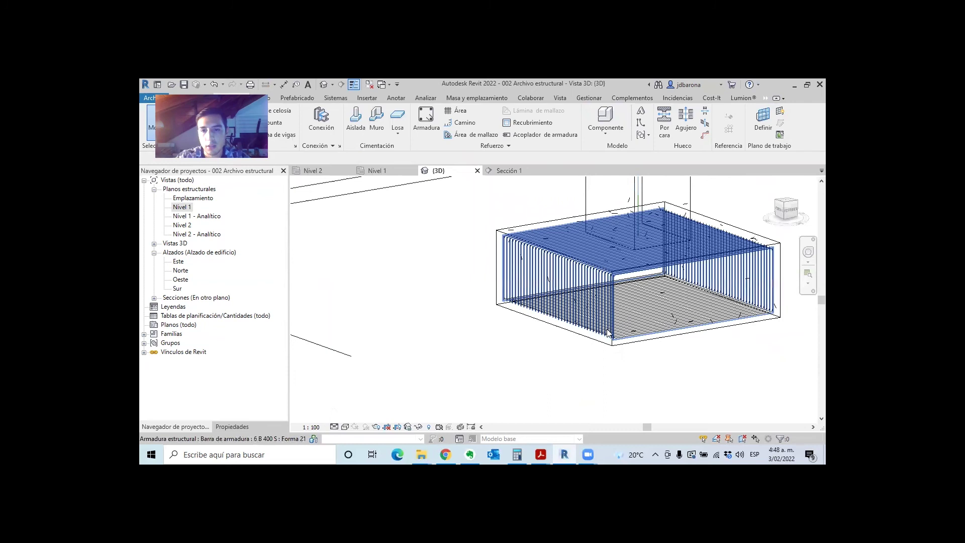
{"action": "scroll", "coordinate": [608, 332], "scroll_direction": "up", "scroll_amount": 3}
{"action": "scroll", "coordinate": [561, 349], "scroll_direction": "down", "scroll_amount": 2}
{"action": "scroll", "coordinate": [563, 345], "scroll_direction": "down", "scroll_amount": 1}
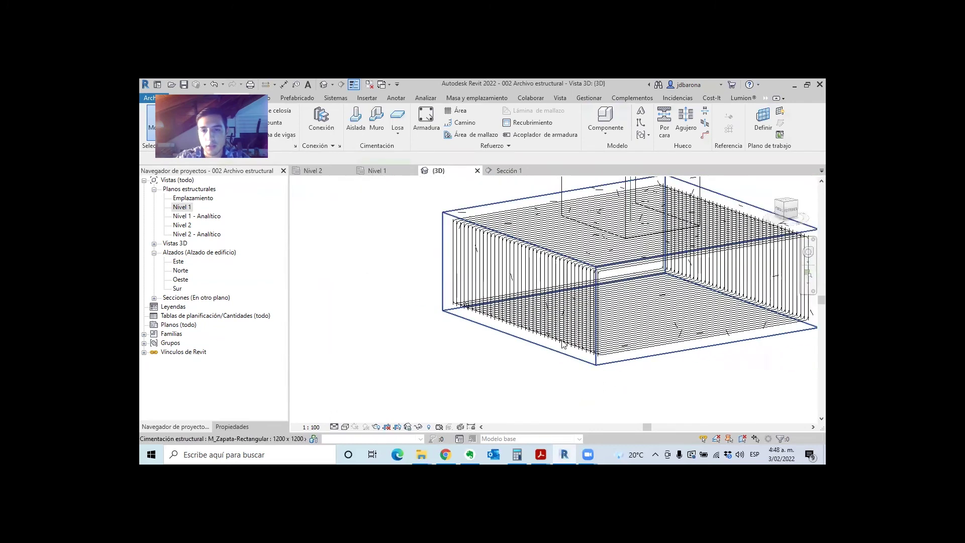
Delete the overly dense U-bar set and return to the Sección 1 view.
{"action": "left_click", "coordinate": [503, 296]}
{"action": "key", "text": "Delete"}
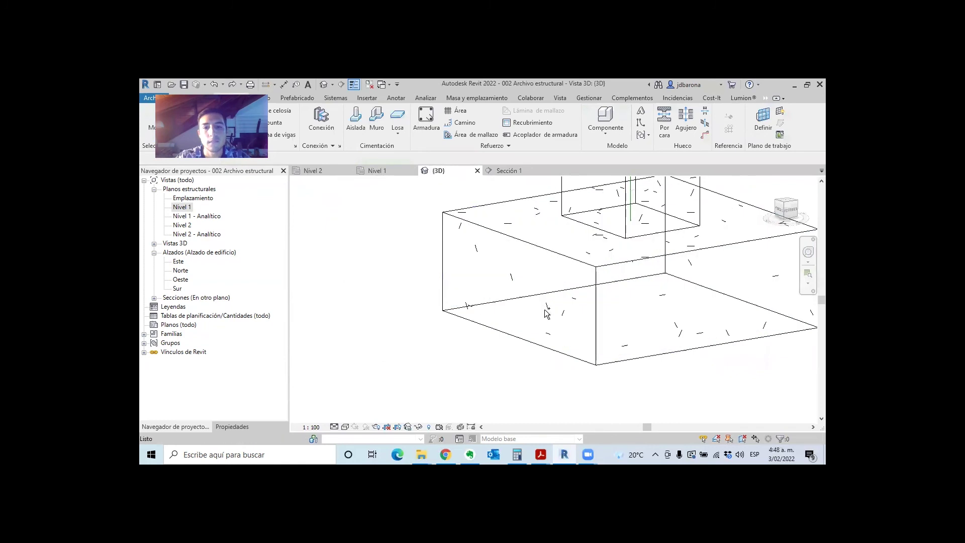
{"action": "left_click", "coordinate": [507, 170]}
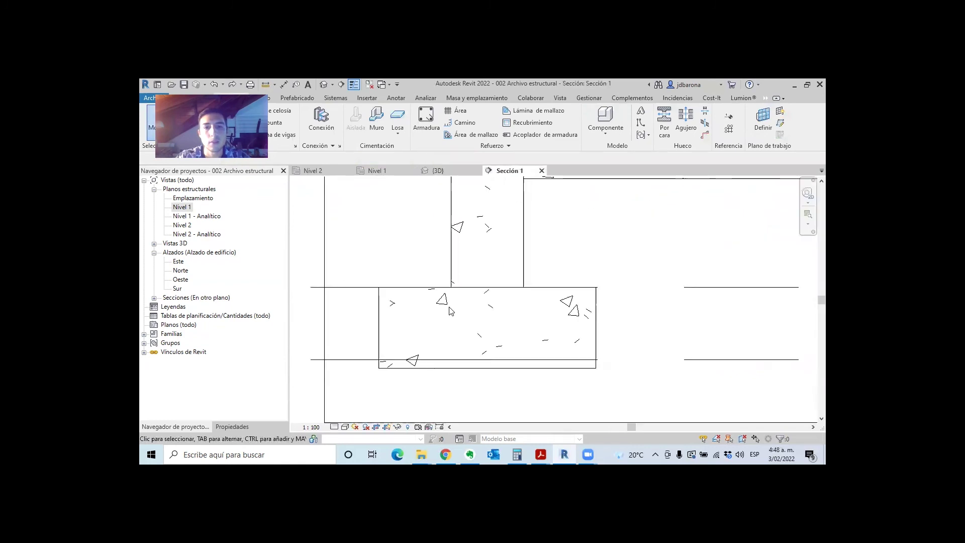
{"action": "left_click", "coordinate": [426, 123]}
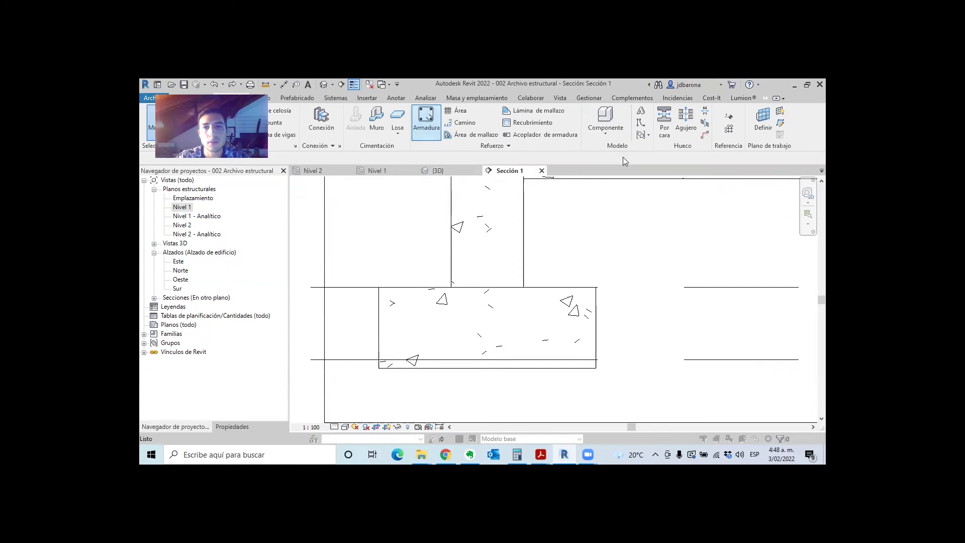
Place a U-bar set at 300 mm spacing in the left footing and check it in 3D.
{"action": "left_click", "coordinate": [500, 295]}
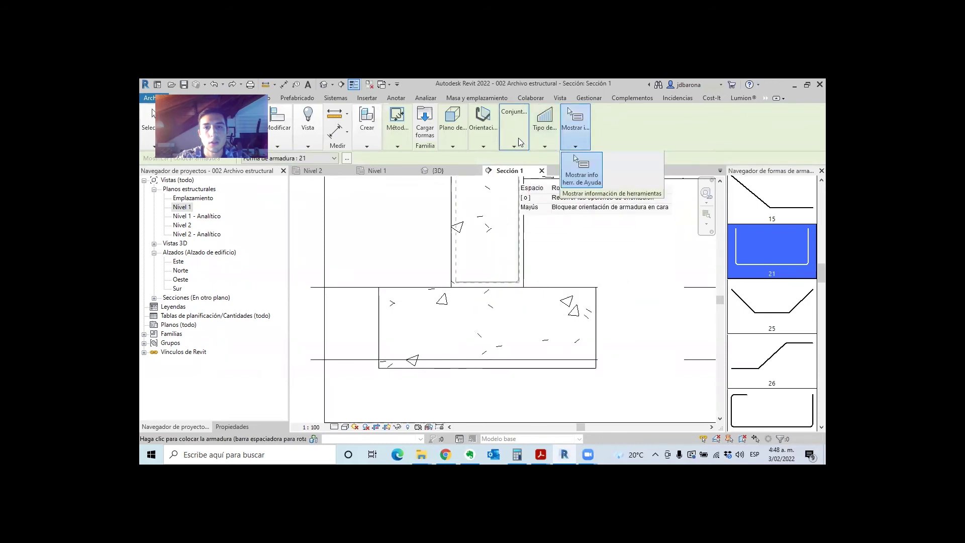
{"action": "mouse_move", "coordinate": [513, 126]}
{"action": "left_click", "coordinate": [536, 183]}
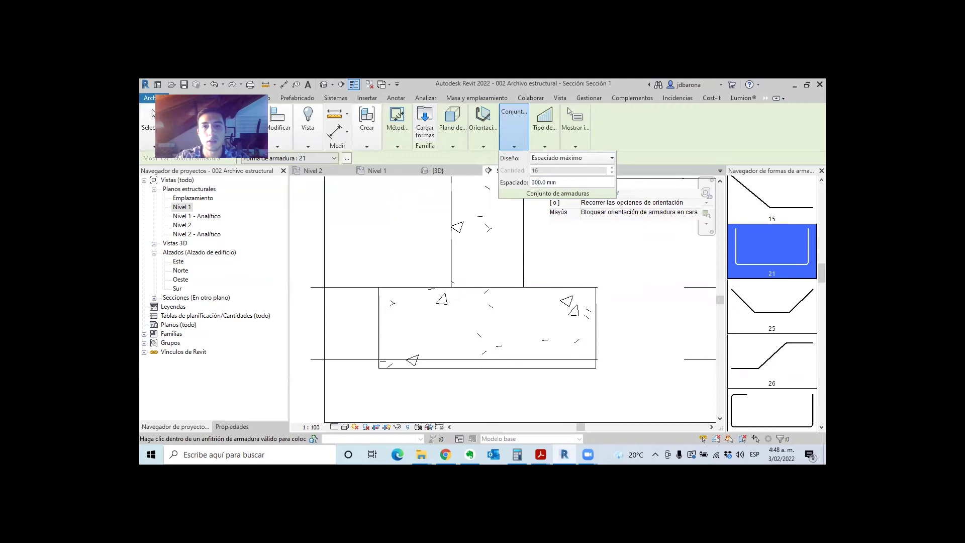
{"action": "left_click", "coordinate": [432, 298]}
{"action": "left_click", "coordinate": [430, 172]}
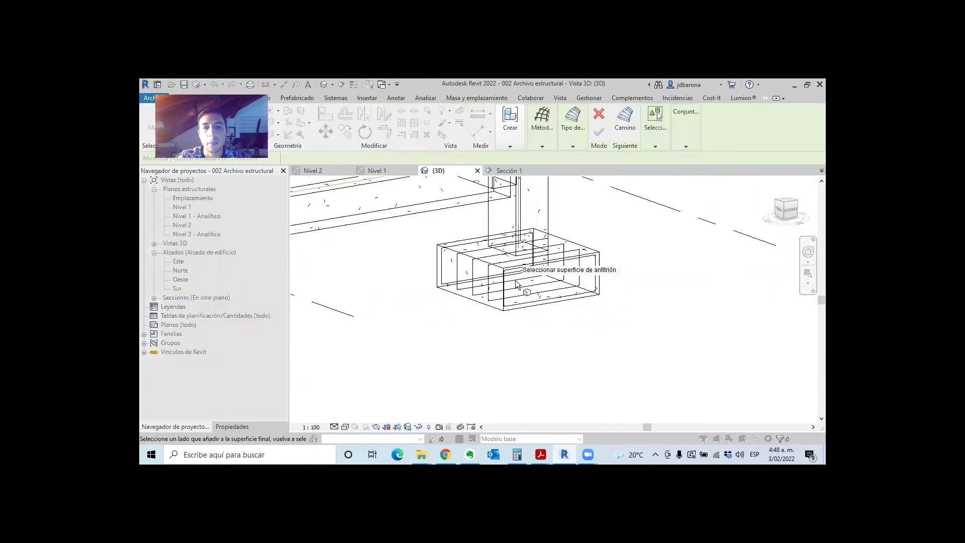
Try the rebar insertion methods in Sección 1, then cancel free-form placement.
{"action": "scroll", "coordinate": [515, 280], "scroll_direction": "up", "scroll_amount": 3}
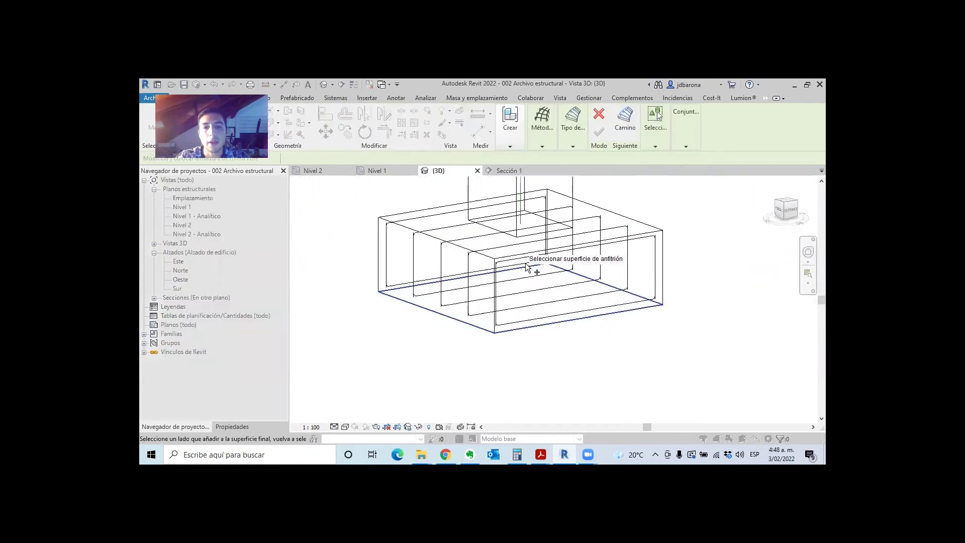
{"action": "left_click", "coordinate": [545, 147]}
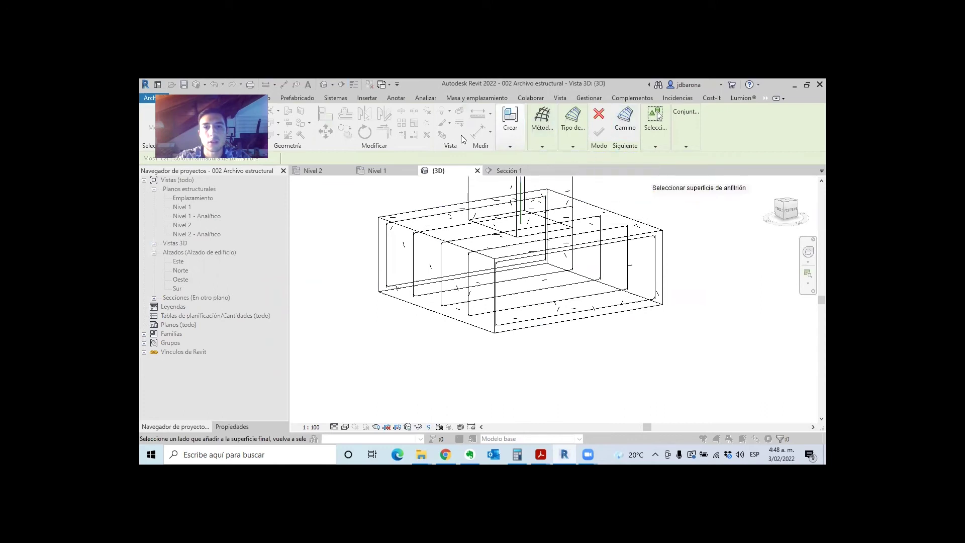
{"action": "left_click", "coordinate": [501, 170]}
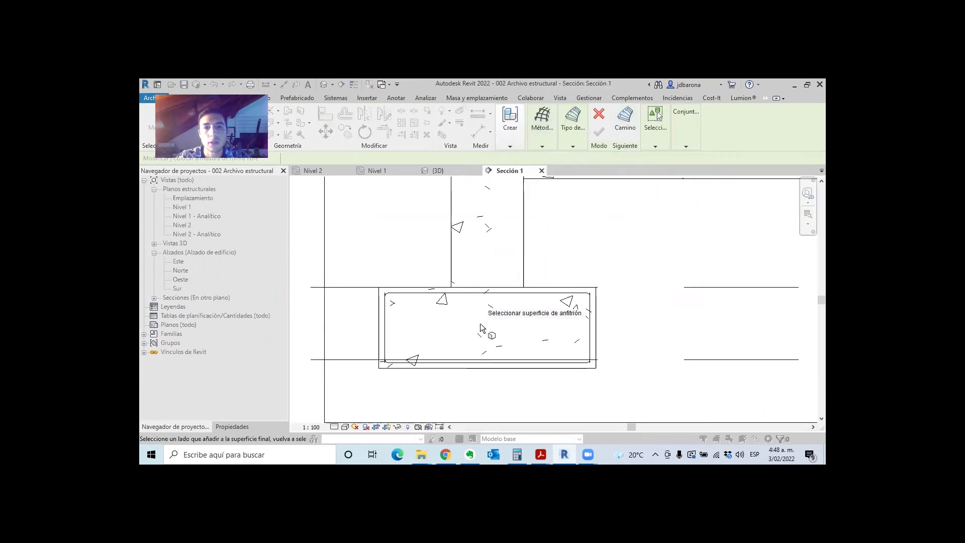
{"action": "left_click", "coordinate": [545, 144]}
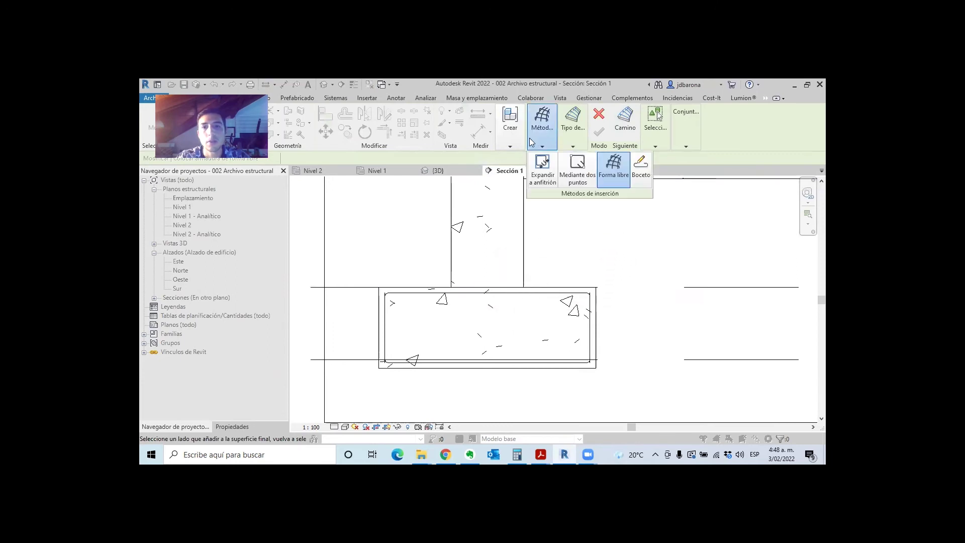
{"action": "left_click", "coordinate": [542, 169]}
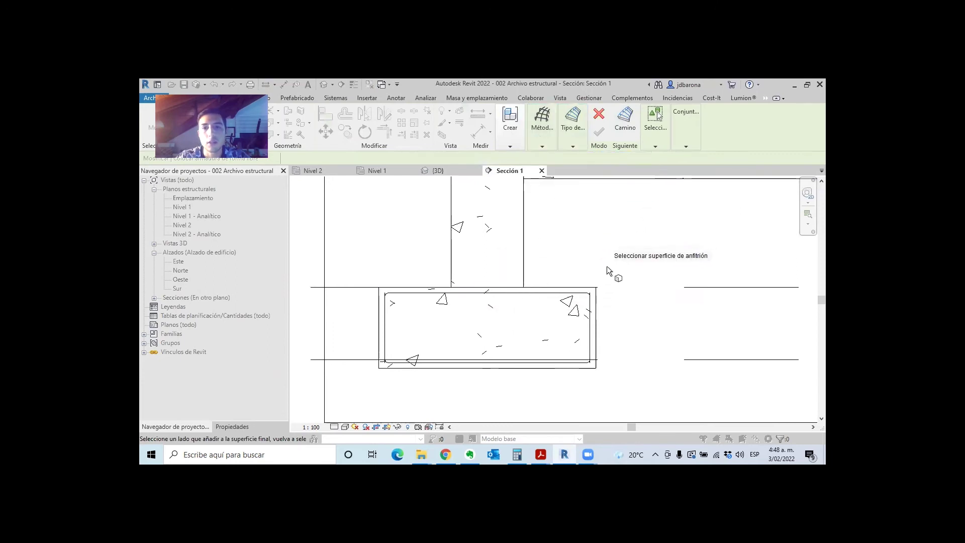
{"action": "key", "text": "Escape"}
Place a crosswise U-bar set parallel to the work plane and check it in 3D.
{"action": "left_click", "coordinate": [426, 120]}
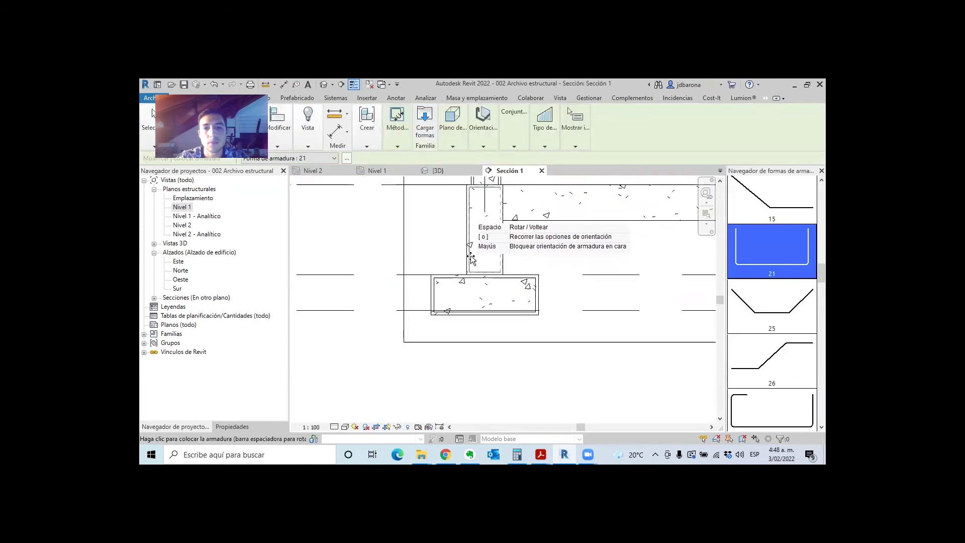
{"action": "scroll", "coordinate": [471, 259], "scroll_direction": "up", "scroll_amount": 2}
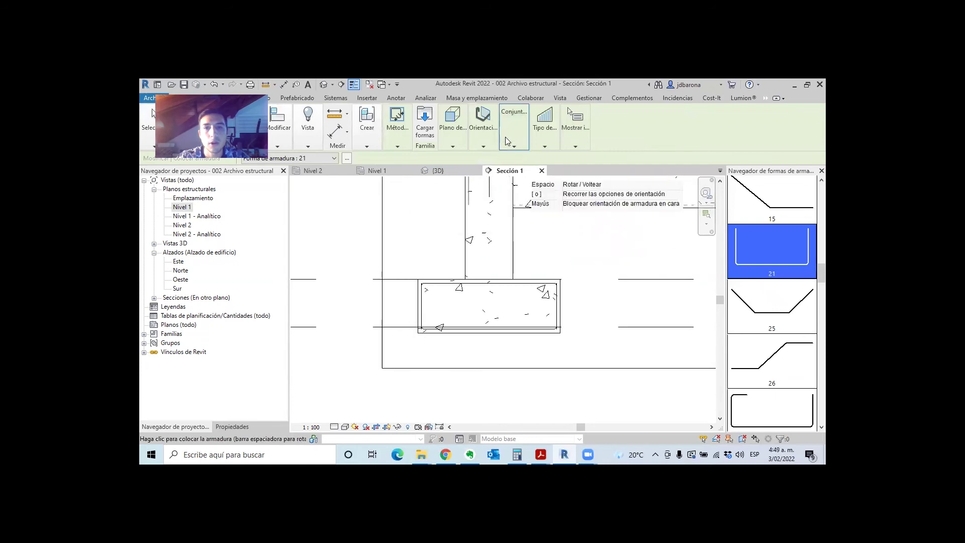
{"action": "left_click", "coordinate": [483, 140]}
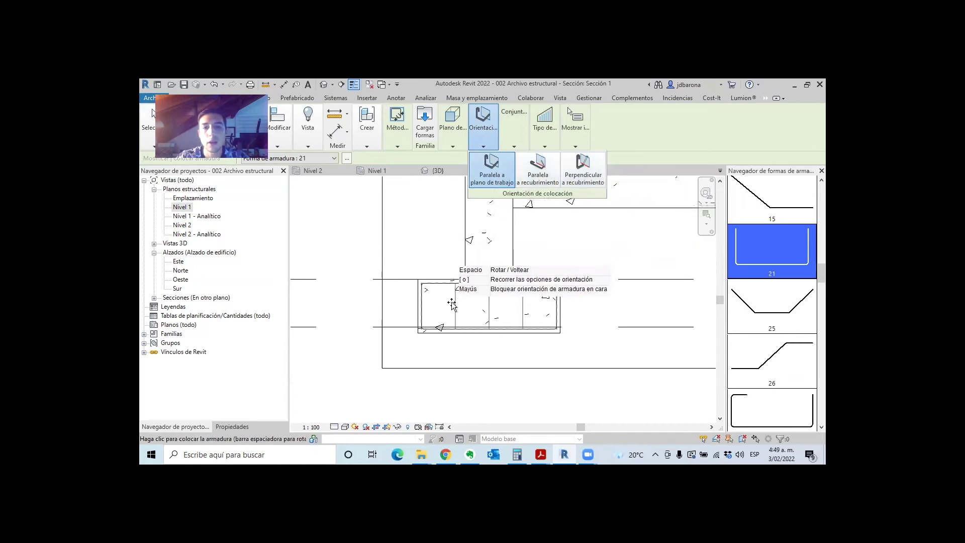
{"action": "left_click", "coordinate": [514, 121]}
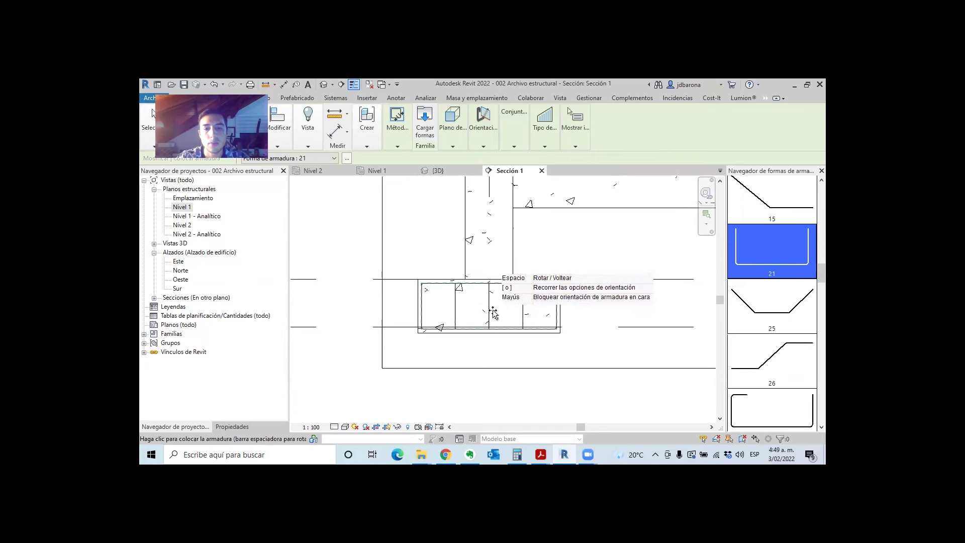
{"action": "scroll", "coordinate": [504, 297], "scroll_direction": "up", "scroll_amount": 1}
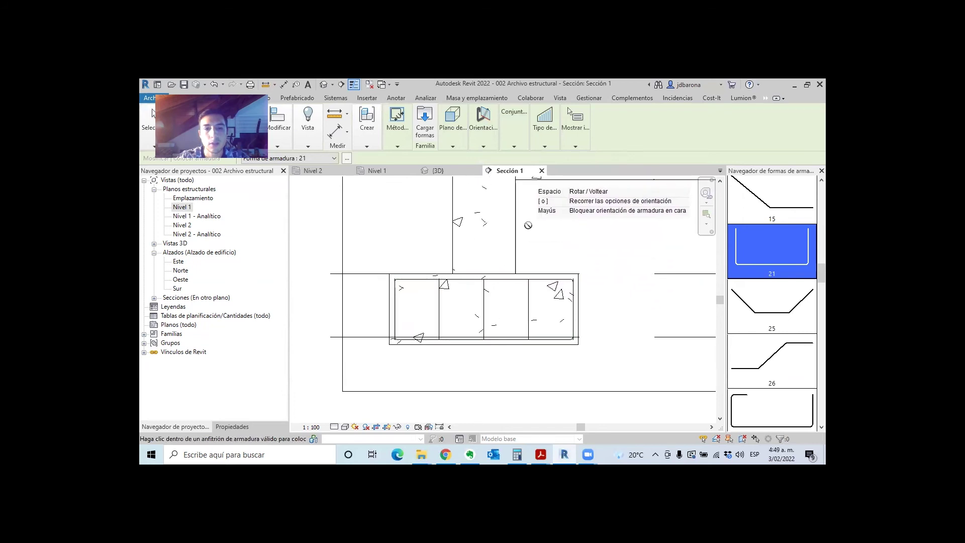
{"action": "left_click", "coordinate": [442, 174]}
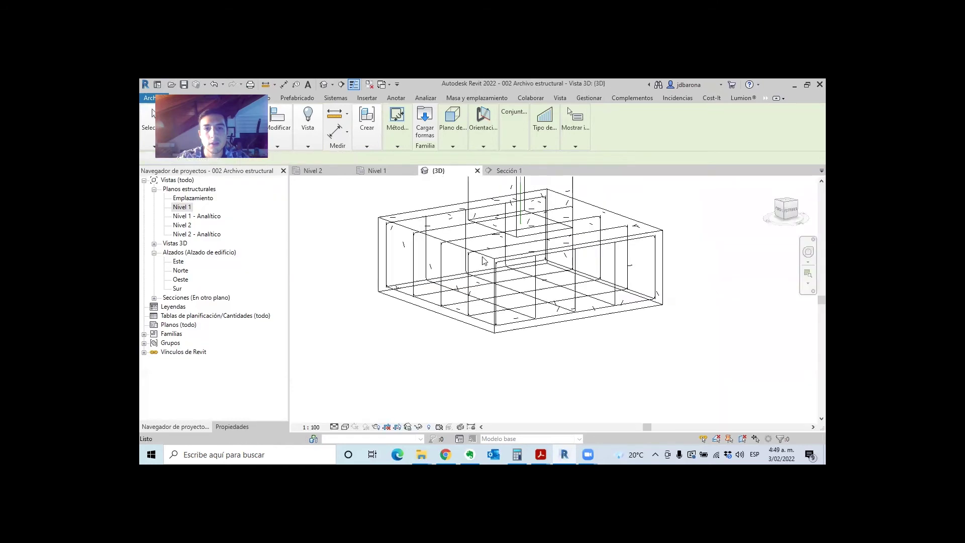
Exit free-form rebar placement and return to the Sección 1 view.
{"action": "scroll", "coordinate": [547, 276], "scroll_direction": "down", "scroll_amount": 2}
{"action": "scroll", "coordinate": [547, 275], "scroll_direction": "down", "scroll_amount": 1}
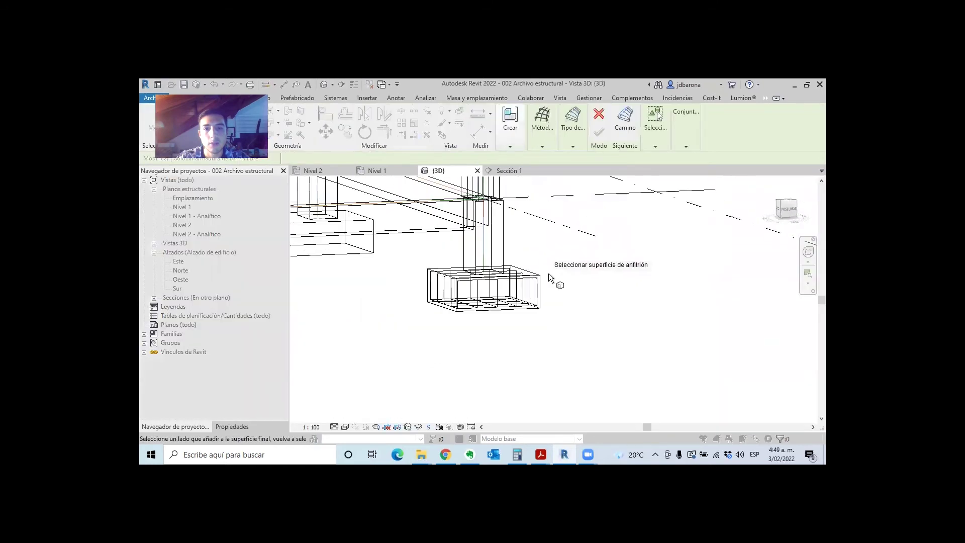
{"action": "scroll", "coordinate": [568, 274], "scroll_direction": "down", "scroll_amount": 1}
{"action": "scroll", "coordinate": [537, 276], "scroll_direction": "up", "scroll_amount": 2}
{"action": "scroll", "coordinate": [533, 276], "scroll_direction": "up", "scroll_amount": 2}
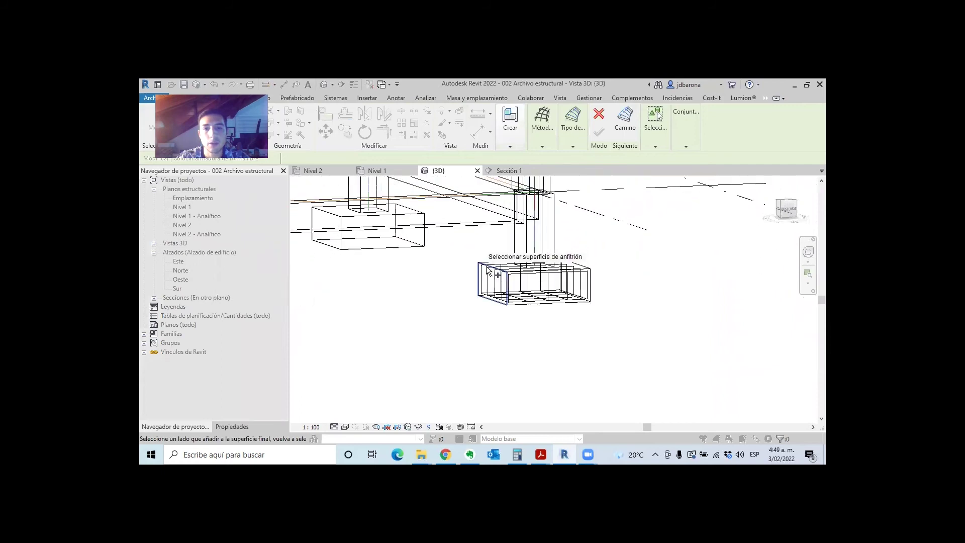
{"action": "scroll", "coordinate": [530, 276], "scroll_direction": "up", "scroll_amount": 2}
{"action": "key", "text": "Escape"}
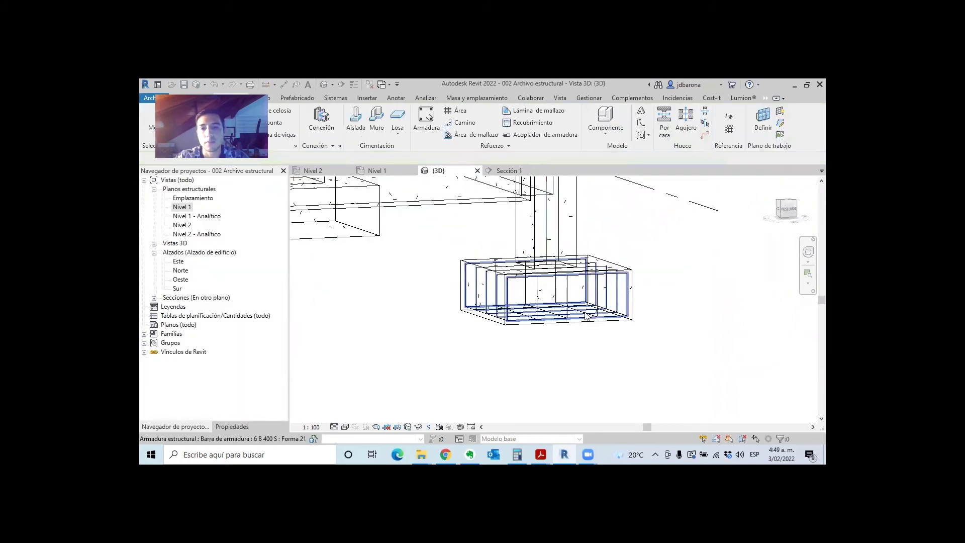
{"action": "scroll", "coordinate": [598, 294], "scroll_direction": "down", "scroll_amount": 2}
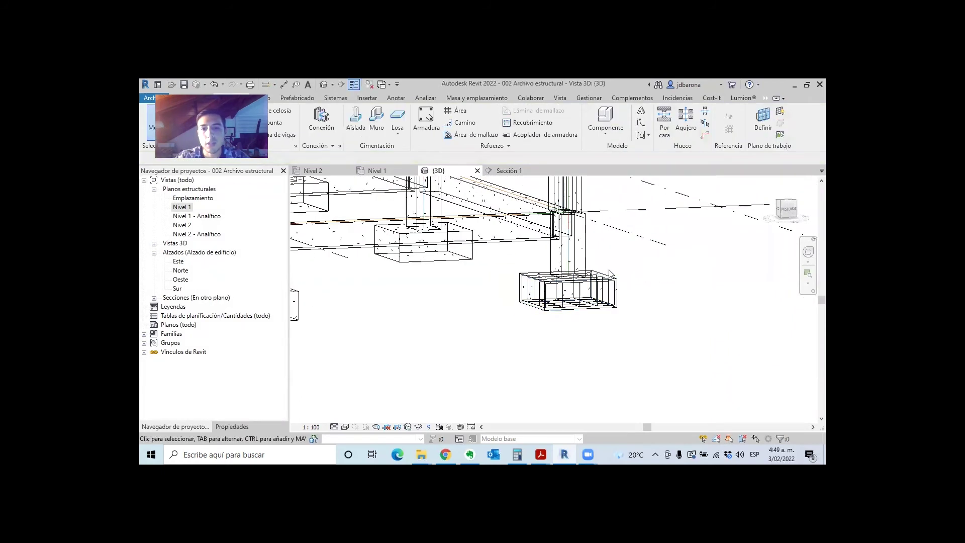
{"action": "left_click", "coordinate": [508, 172]}
Select the 400 x 500 pedestal column above the left footing.
{"action": "scroll", "coordinate": [553, 301], "scroll_direction": "down", "scroll_amount": 2}
{"action": "scroll", "coordinate": [537, 321], "scroll_direction": "down", "scroll_amount": 2}
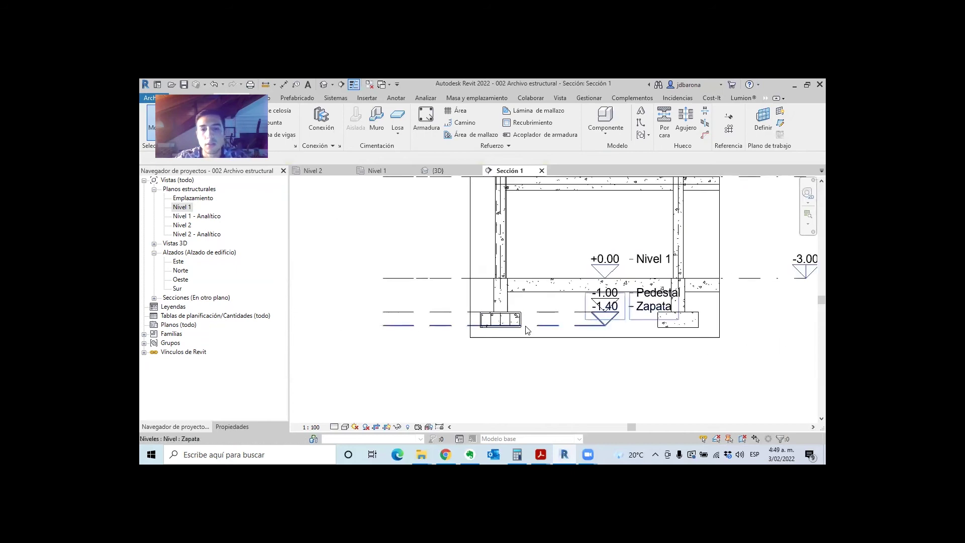
{"action": "scroll", "coordinate": [501, 300], "scroll_direction": "up", "scroll_amount": 2}
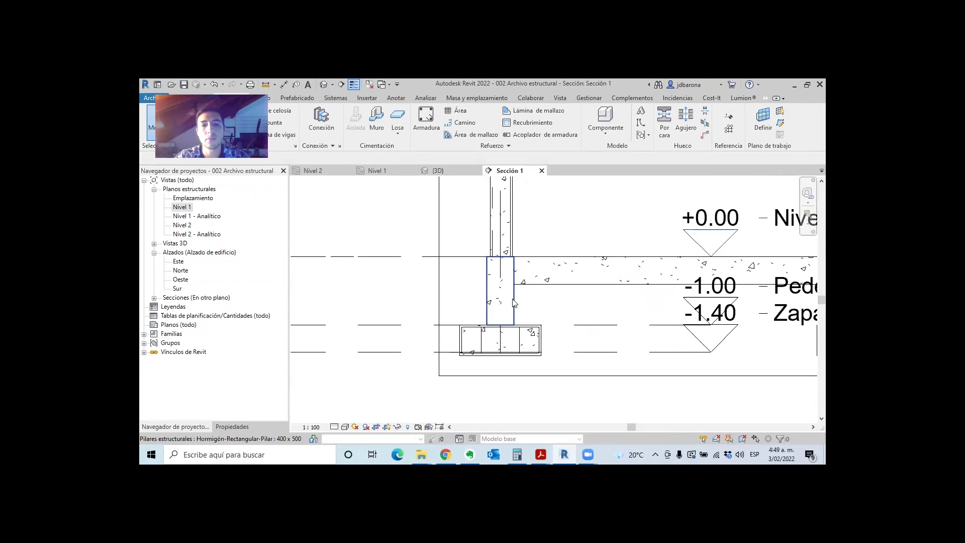
{"action": "left_click", "coordinate": [514, 302]}
{"action": "scroll", "coordinate": [523, 308], "scroll_direction": "up", "scroll_amount": 2}
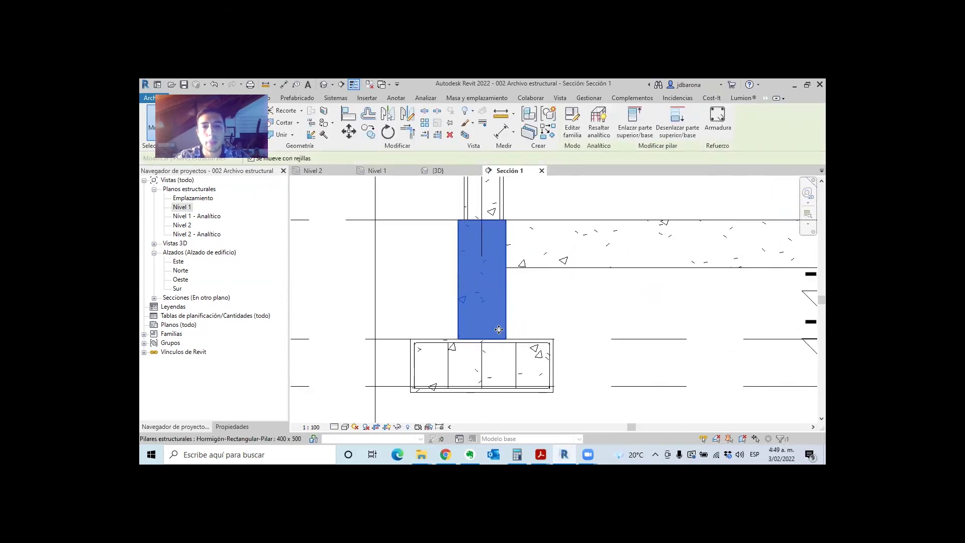
{"action": "scroll", "coordinate": [498, 330], "scroll_direction": "down", "scroll_amount": 3}
{"action": "scroll", "coordinate": [499, 329], "scroll_direction": "down", "scroll_amount": 1}
{"action": "scroll", "coordinate": [498, 329], "scroll_direction": "up", "scroll_amount": 2}
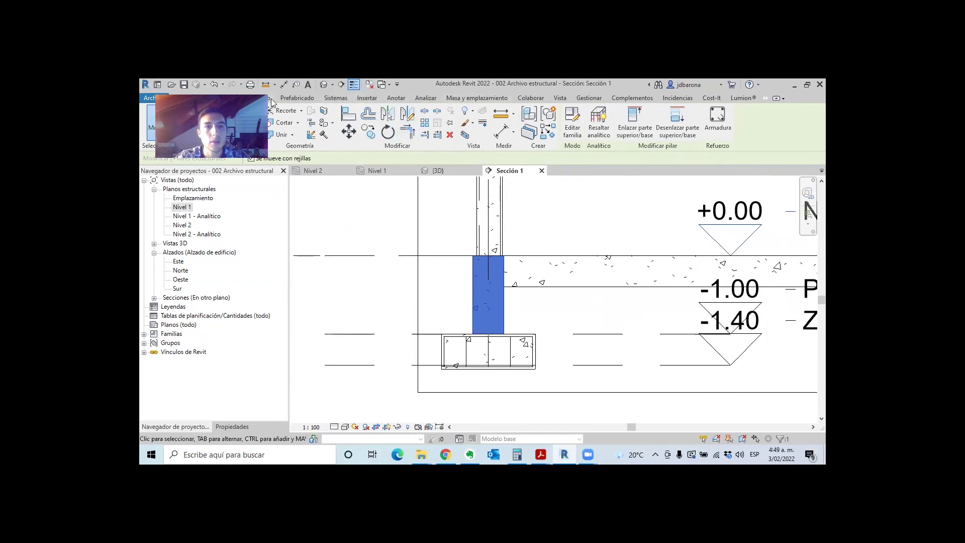
{"action": "left_click", "coordinate": [231, 97]}
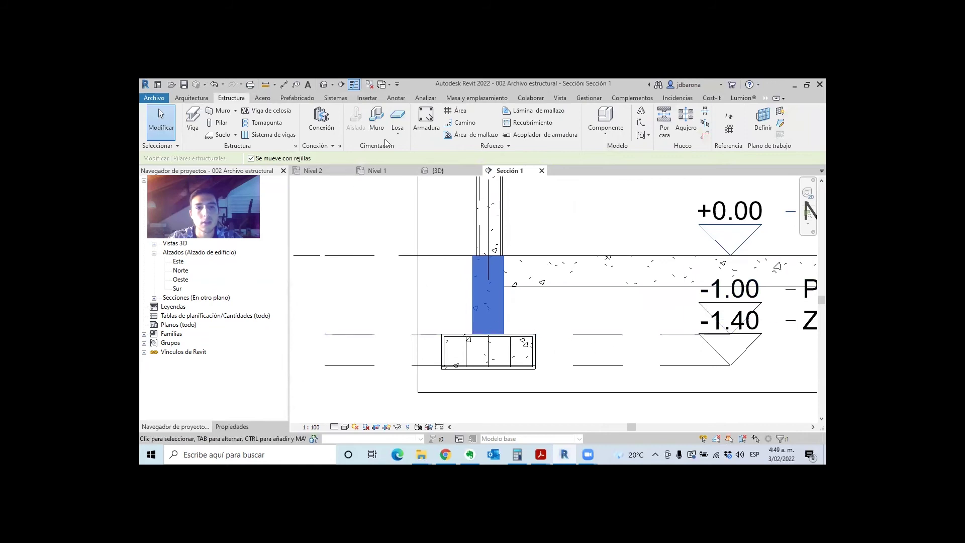
Place a rebar shape 41 stirrup inside the left pedestal column.
{"action": "left_click", "coordinate": [427, 117]}
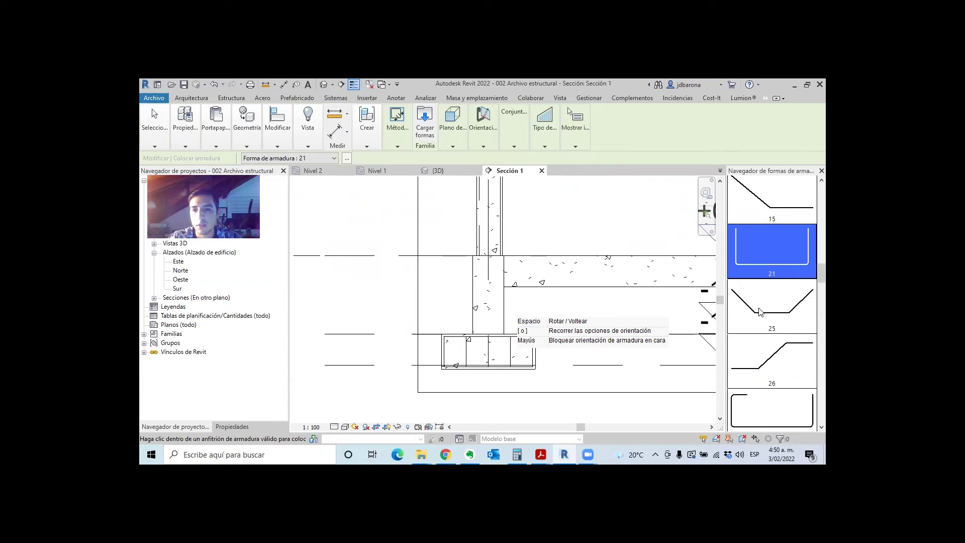
{"action": "scroll", "coordinate": [760, 301], "scroll_direction": "down", "scroll_amount": 2}
{"action": "scroll", "coordinate": [760, 315], "scroll_direction": "down", "scroll_amount": 3}
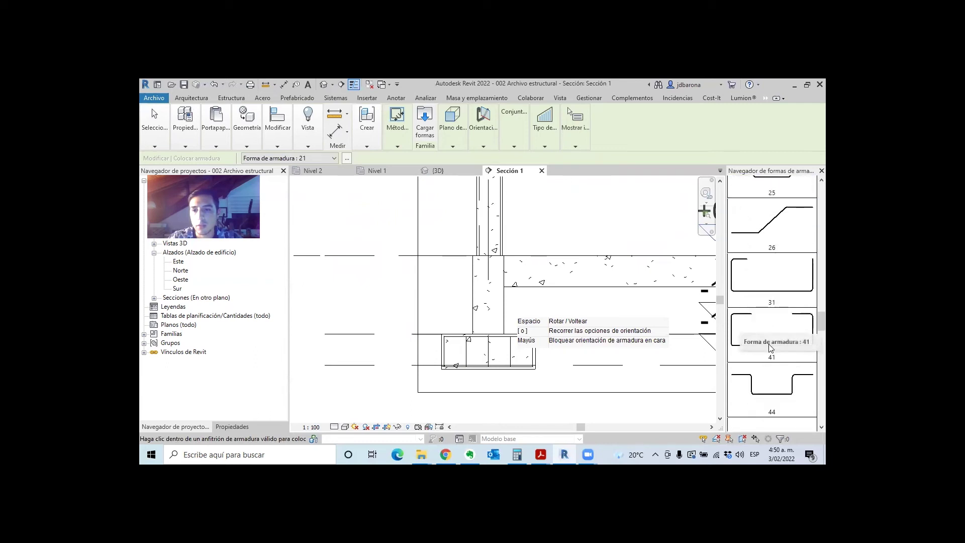
{"action": "left_click", "coordinate": [755, 350]}
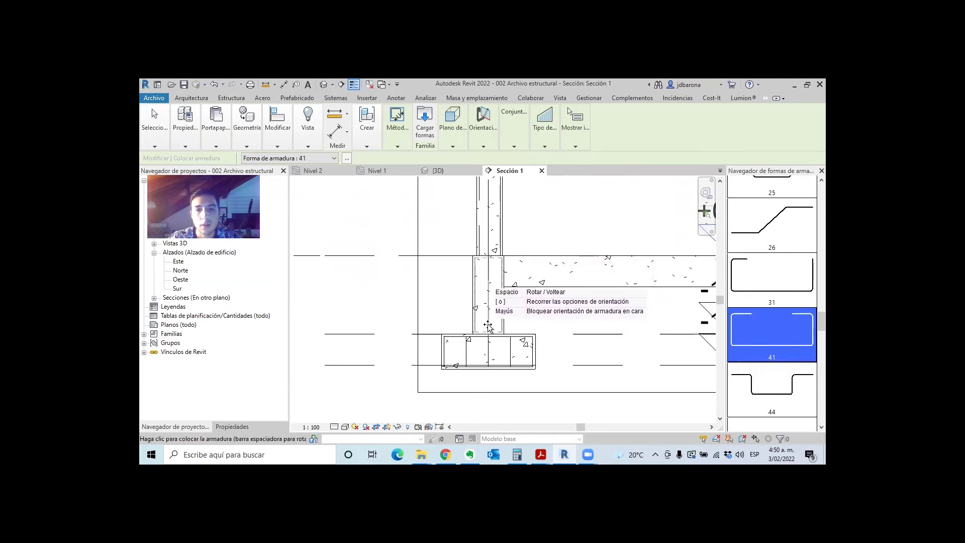
{"action": "scroll", "coordinate": [485, 328], "scroll_direction": "up", "scroll_amount": 2}
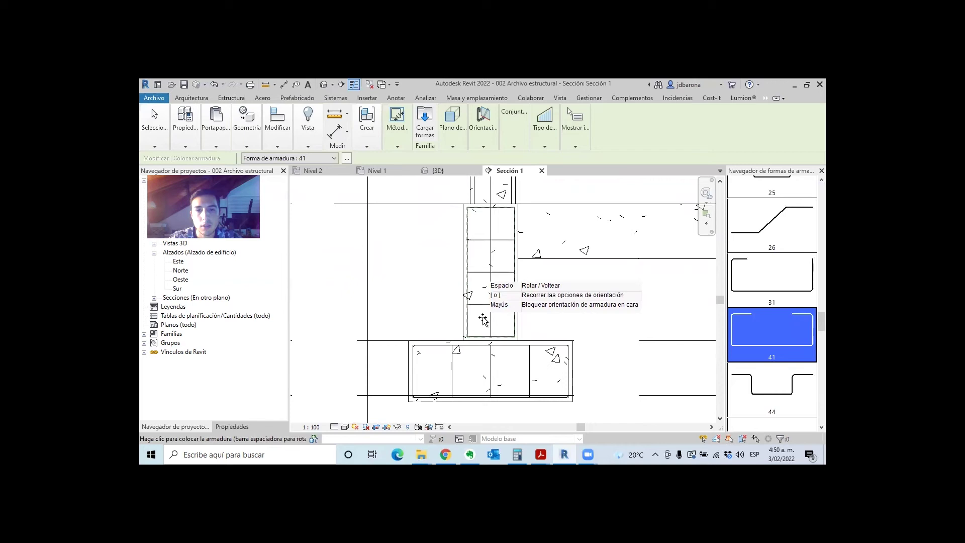
{"action": "left_click", "coordinate": [486, 141]}
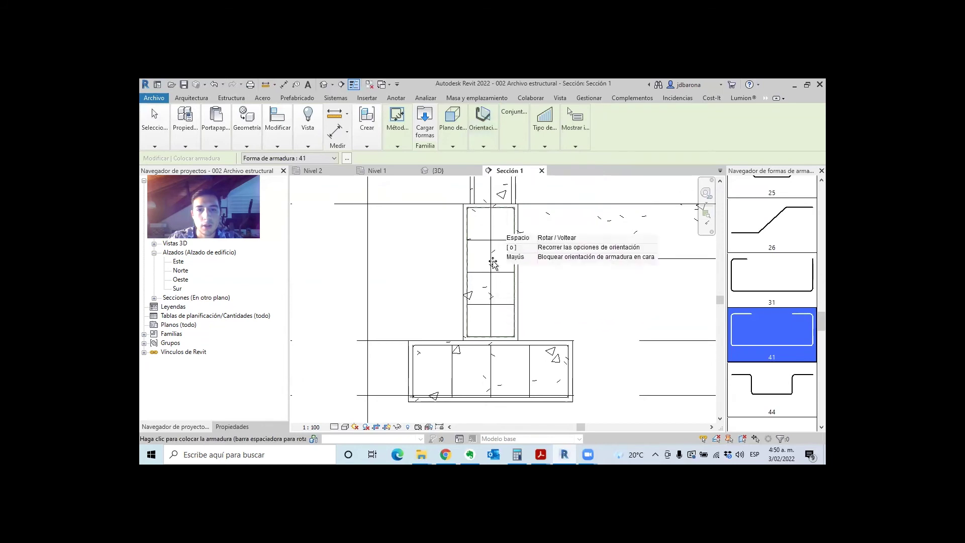
{"action": "key", "text": "Escape"}
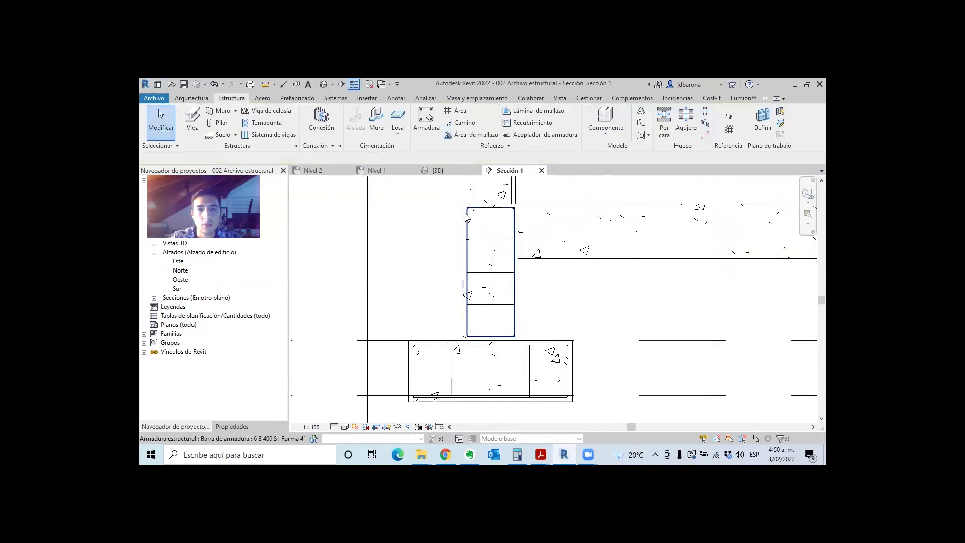
Zoom in on the pedestal, raise the section's detail level, and select the stirrup.
{"action": "scroll", "coordinate": [472, 212], "scroll_direction": "up", "scroll_amount": 5}
{"action": "scroll", "coordinate": [465, 209], "scroll_direction": "up", "scroll_amount": 5}
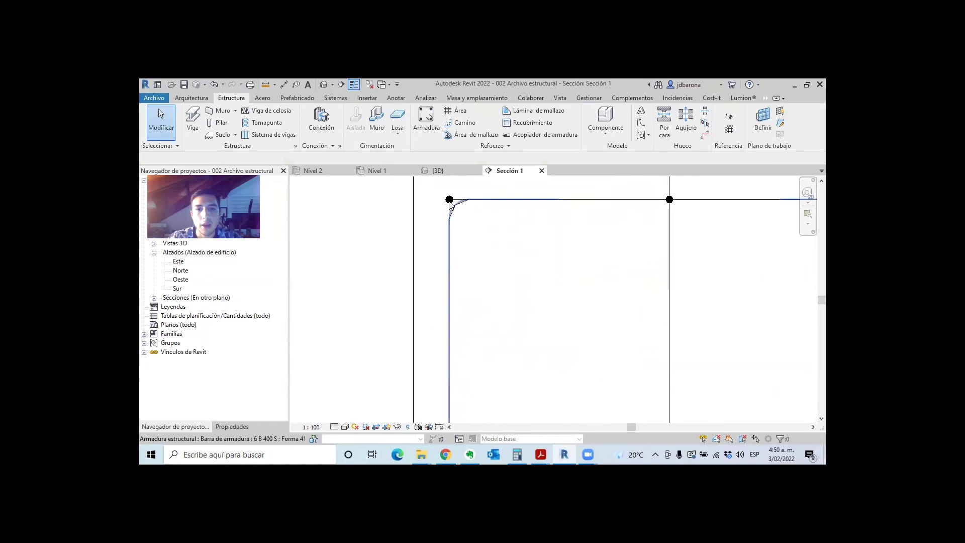
{"action": "scroll", "coordinate": [470, 204], "scroll_direction": "down", "scroll_amount": 5}
{"action": "scroll", "coordinate": [437, 209], "scroll_direction": "up", "scroll_amount": 2}
{"action": "scroll", "coordinate": [639, 207], "scroll_direction": "up", "scroll_amount": 2}
{"action": "scroll", "coordinate": [639, 206], "scroll_direction": "up", "scroll_amount": 1}
{"action": "scroll", "coordinate": [630, 211], "scroll_direction": "down", "scroll_amount": 1}
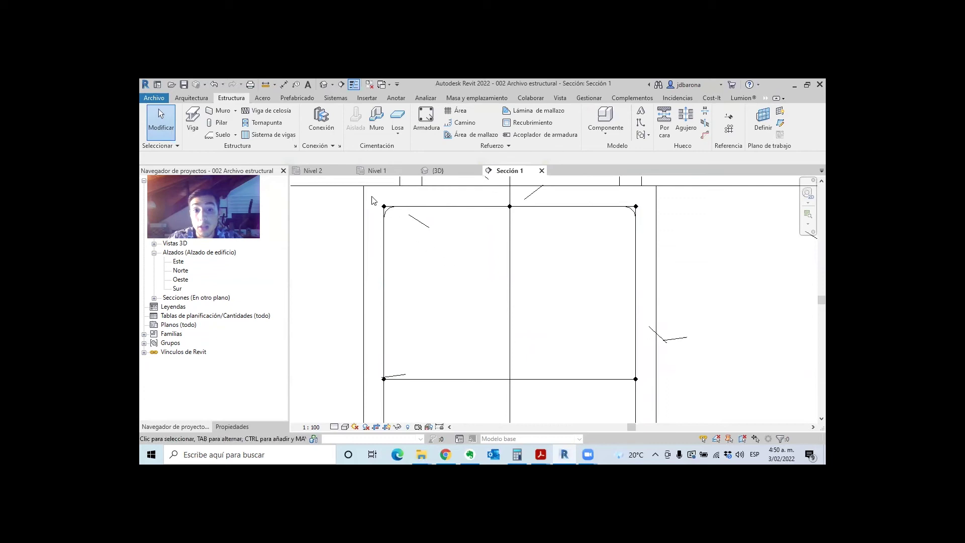
{"action": "scroll", "coordinate": [386, 209], "scroll_direction": "up", "scroll_amount": 1}
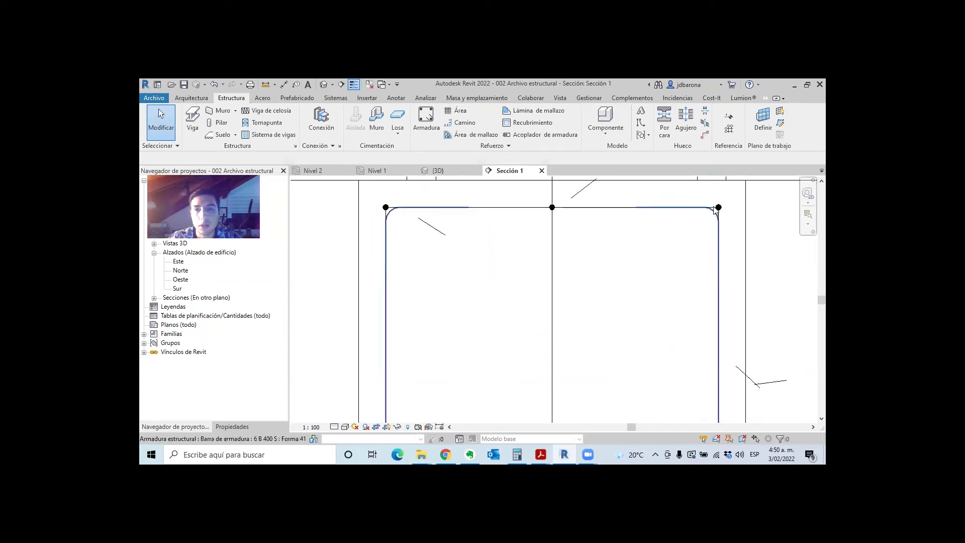
{"action": "scroll", "coordinate": [470, 216], "scroll_direction": "down", "scroll_amount": 1}
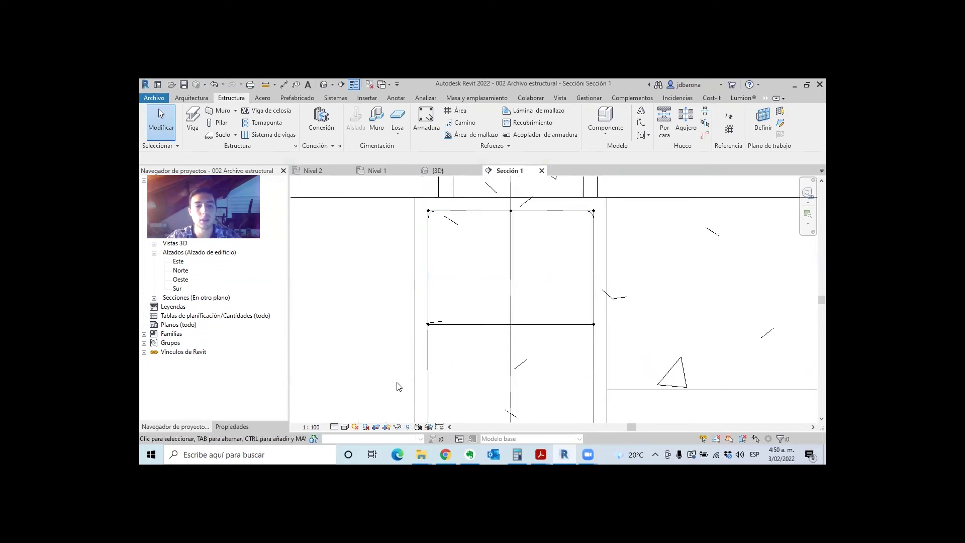
{"action": "left_click", "coordinate": [343, 426]}
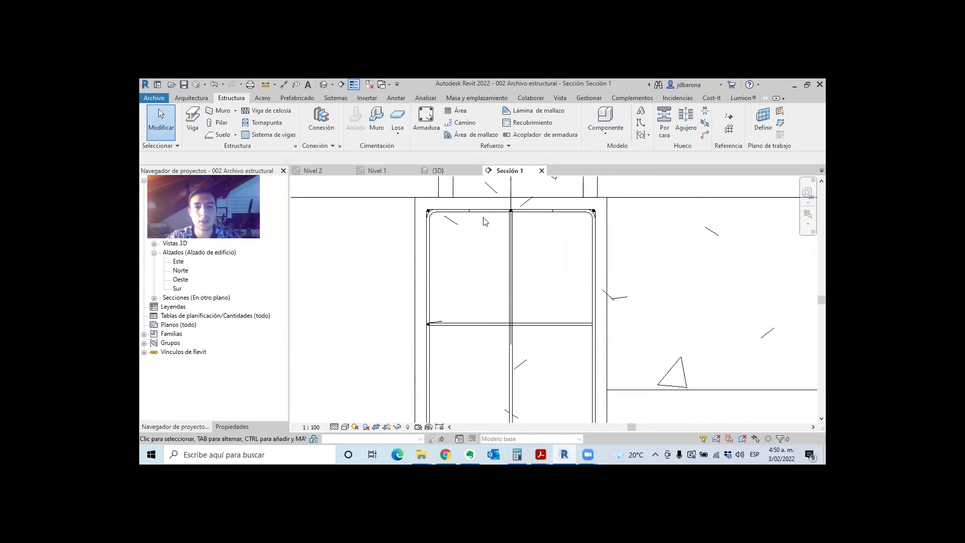
{"action": "left_click", "coordinate": [582, 217]}
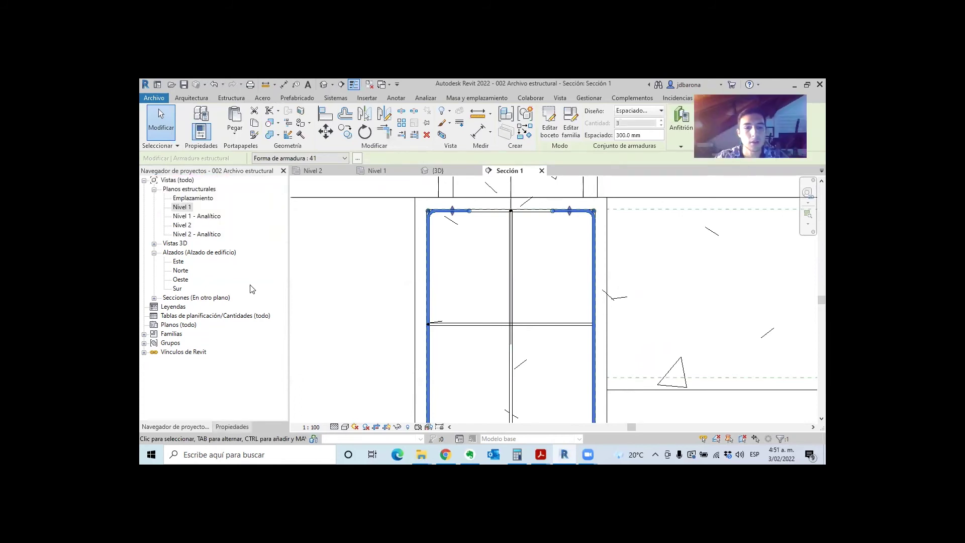
Change the stirrup's bar type to 10 B 500 S.
{"action": "left_click", "coordinate": [197, 429]}
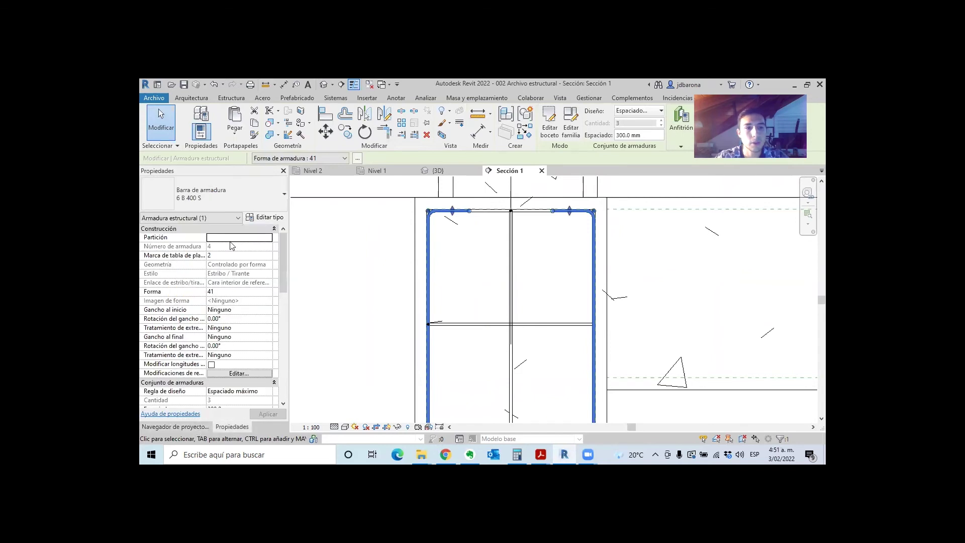
{"action": "left_click", "coordinate": [225, 198]}
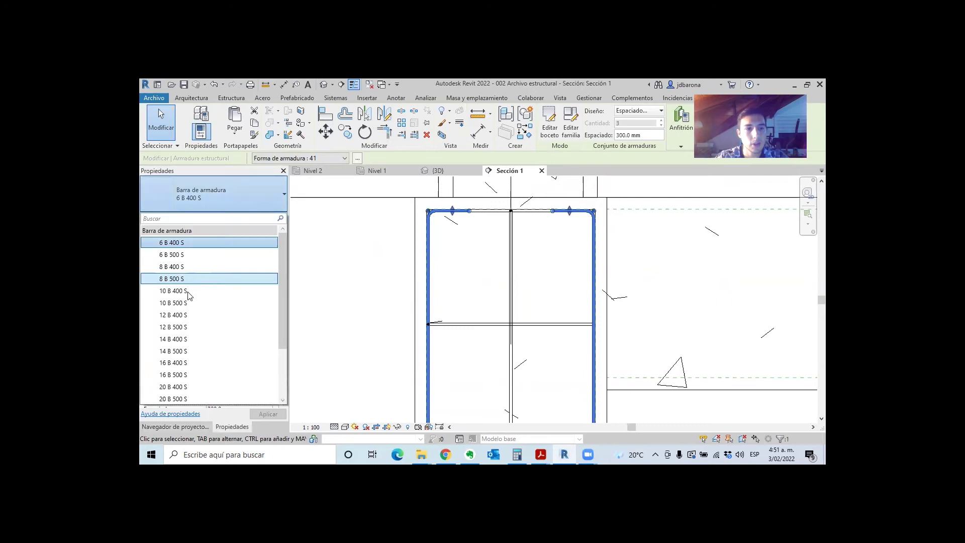
{"action": "left_click", "coordinate": [190, 305]}
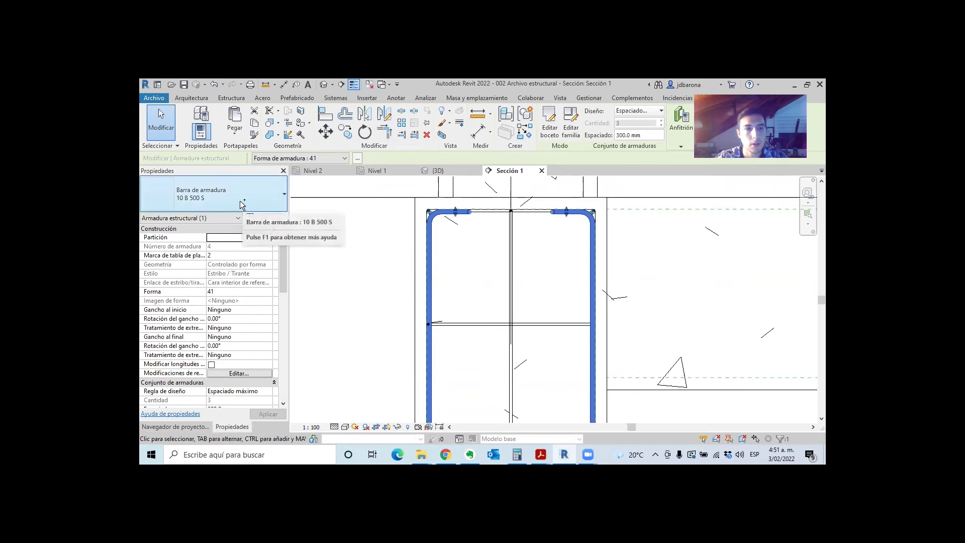
Show the type properties for the 8 B 500 S bar type (8.0 mm).
{"action": "left_click", "coordinate": [263, 220]}
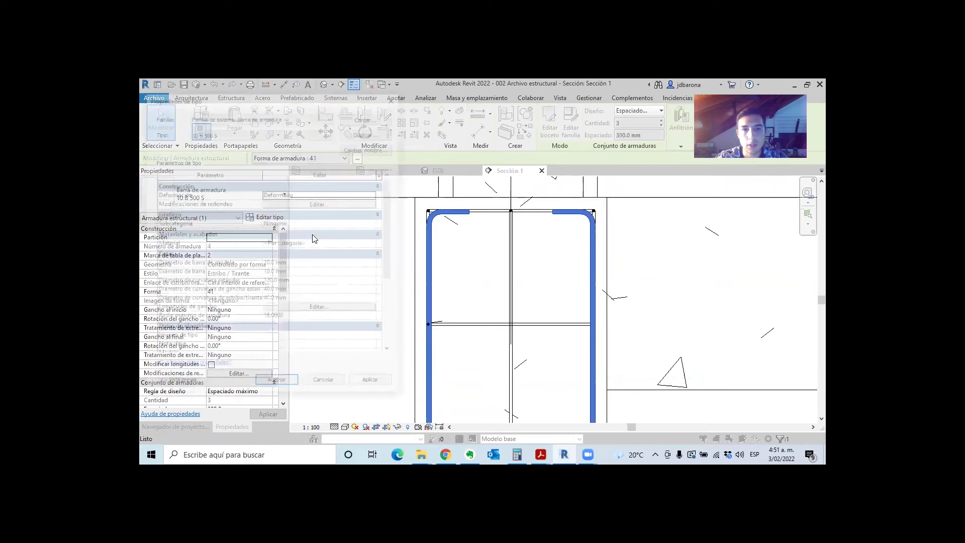
{"action": "scroll", "coordinate": [270, 285], "scroll_direction": "down", "scroll_amount": 1}
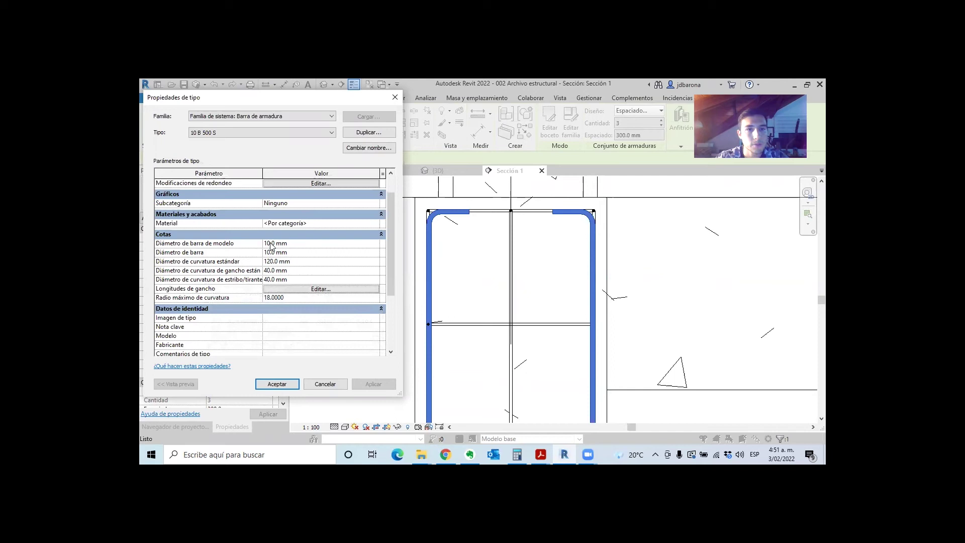
{"action": "left_click", "coordinate": [259, 132]}
{"action": "left_click", "coordinate": [219, 169]}
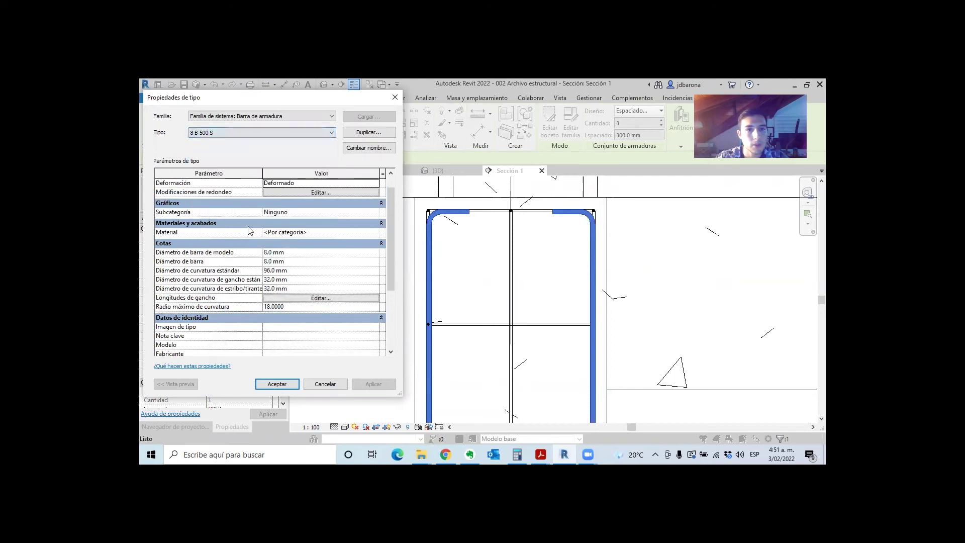
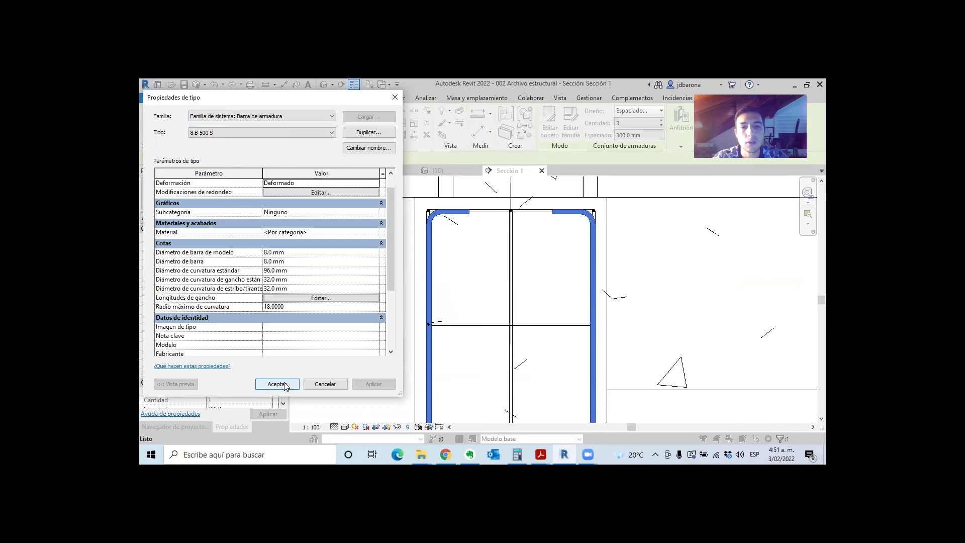
Confirm the rebar Type Properties, deselect, and orbit the {3D} view of the column and footing rebar.
{"action": "left_click", "coordinate": [325, 384]}
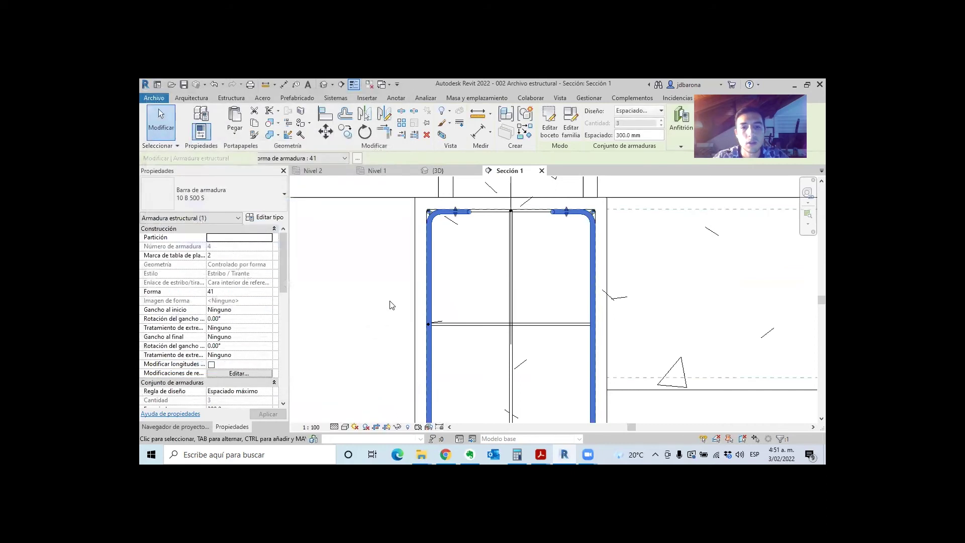
{"action": "key", "text": "Escape"}
{"action": "scroll", "coordinate": [437, 281], "scroll_direction": "down", "scroll_amount": 4}
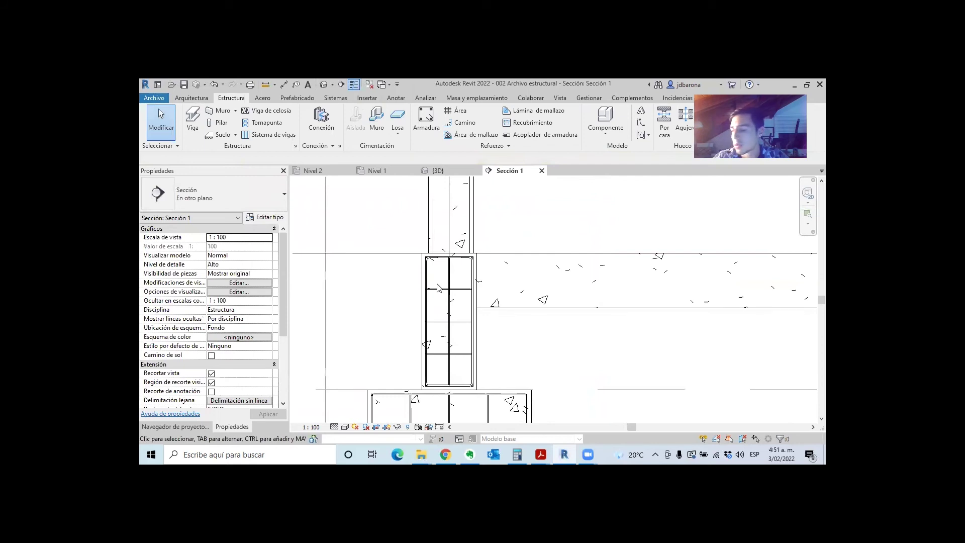
{"action": "scroll", "coordinate": [437, 281], "scroll_direction": "up", "scroll_amount": 3}
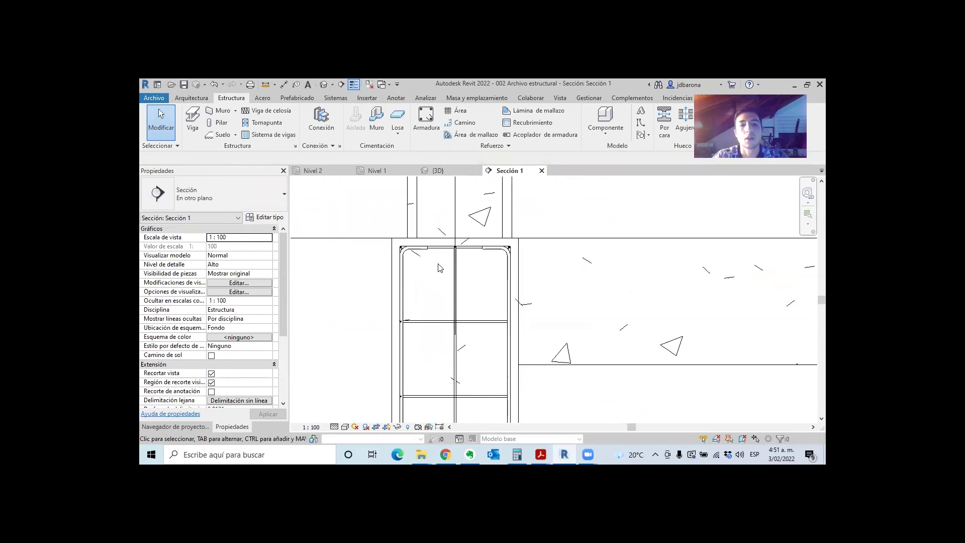
{"action": "scroll", "coordinate": [440, 267], "scroll_direction": "down", "scroll_amount": 2}
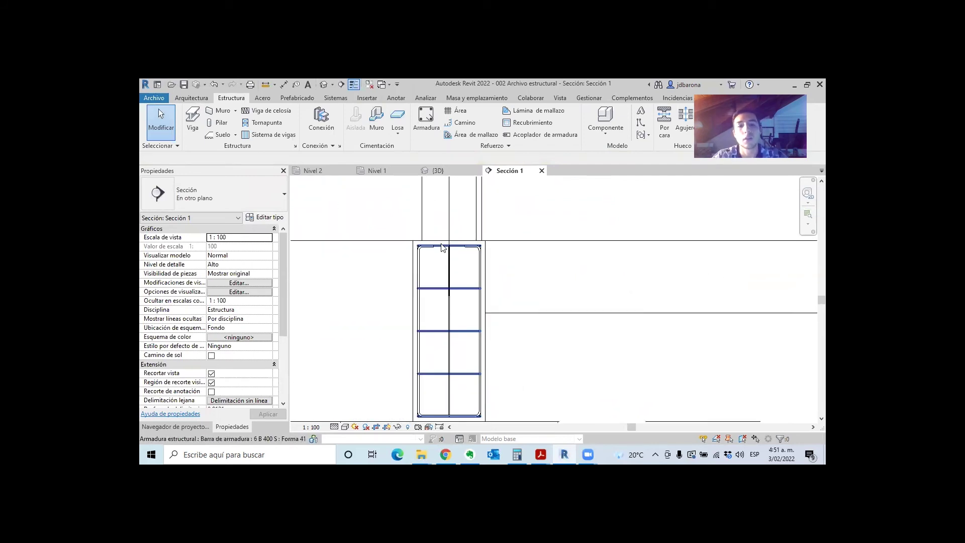
{"action": "left_click", "coordinate": [445, 170]}
{"action": "mouse_move", "coordinate": [565, 236]}
{"action": "middle_mouse_down", "text": "shift"}
{"action": "mouse_move", "coordinate": [583, 248]}
{"action": "mouse_move", "coordinate": [367, 392]}
{"action": "middle_mouse_up", "text": "shift"}
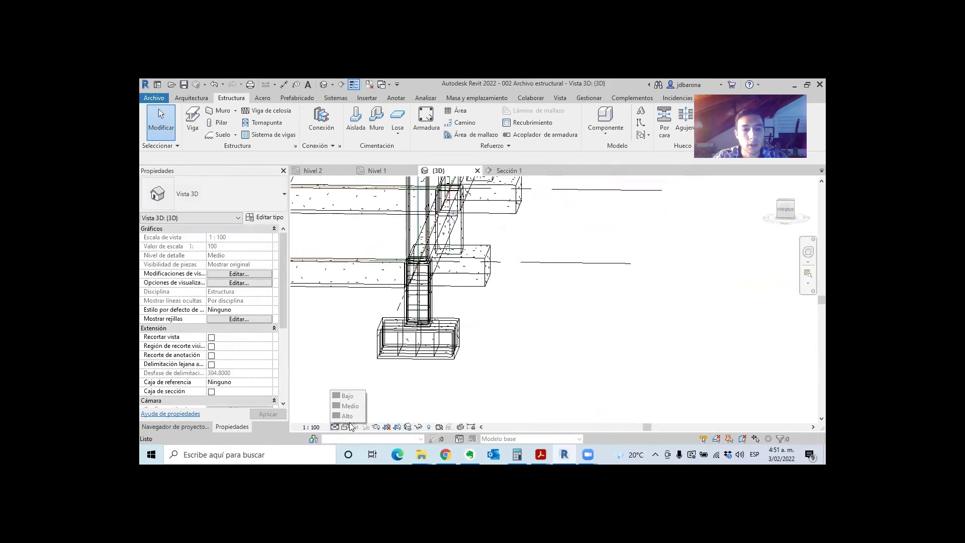
Set the 3D view template's Nivel de detalle to Alto.
{"action": "scroll", "coordinate": [216, 373], "scroll_direction": "down", "scroll_amount": 4}
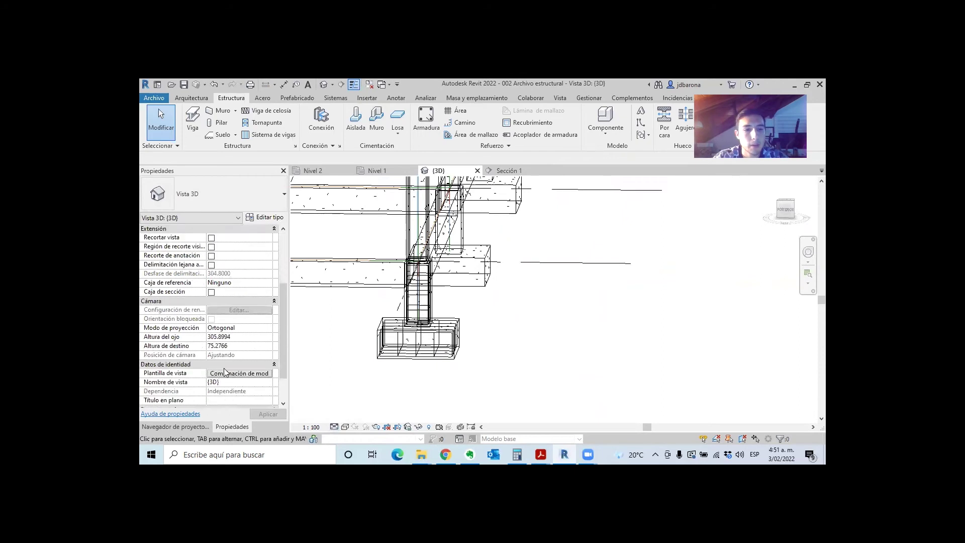
{"action": "left_click", "coordinate": [228, 373]}
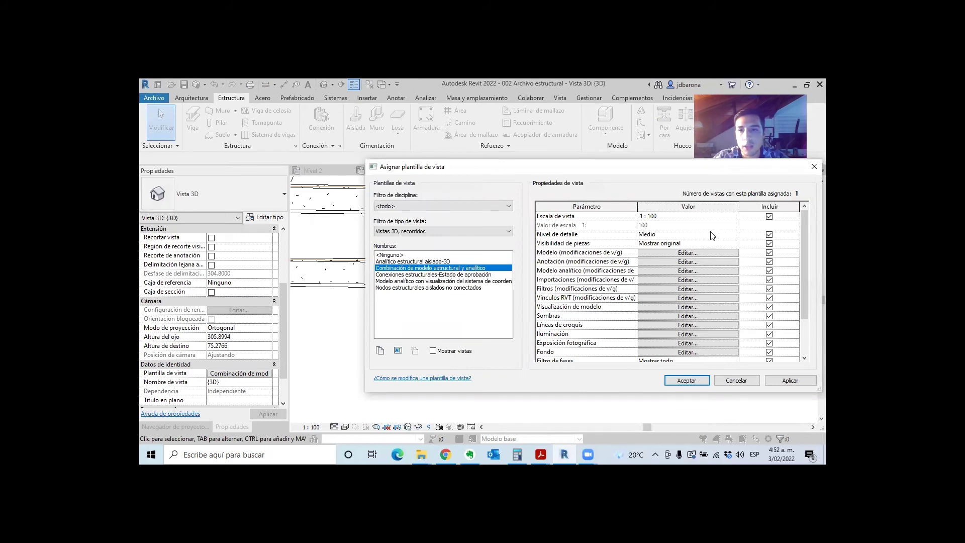
{"action": "left_click", "coordinate": [733, 235]}
{"action": "left_click", "coordinate": [647, 258]}
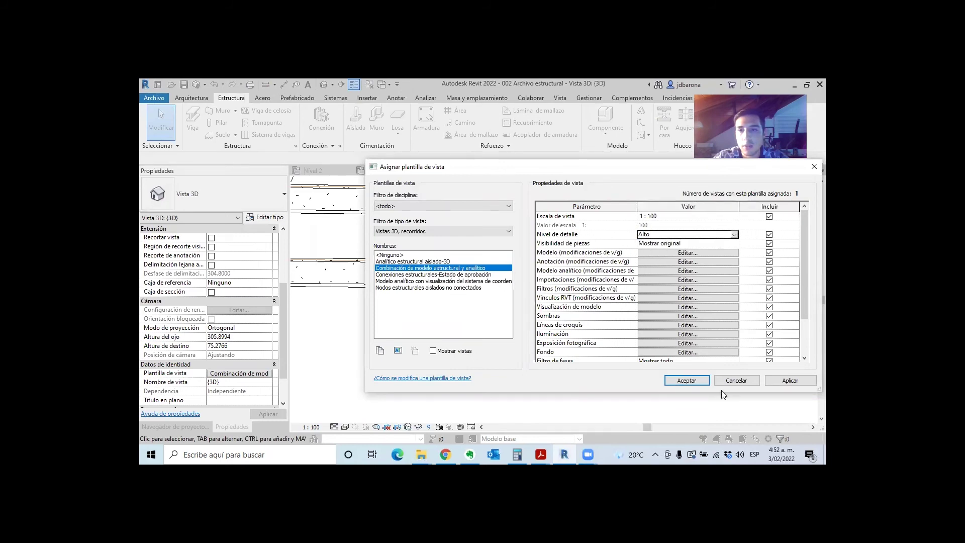
{"action": "left_click", "coordinate": [694, 382]}
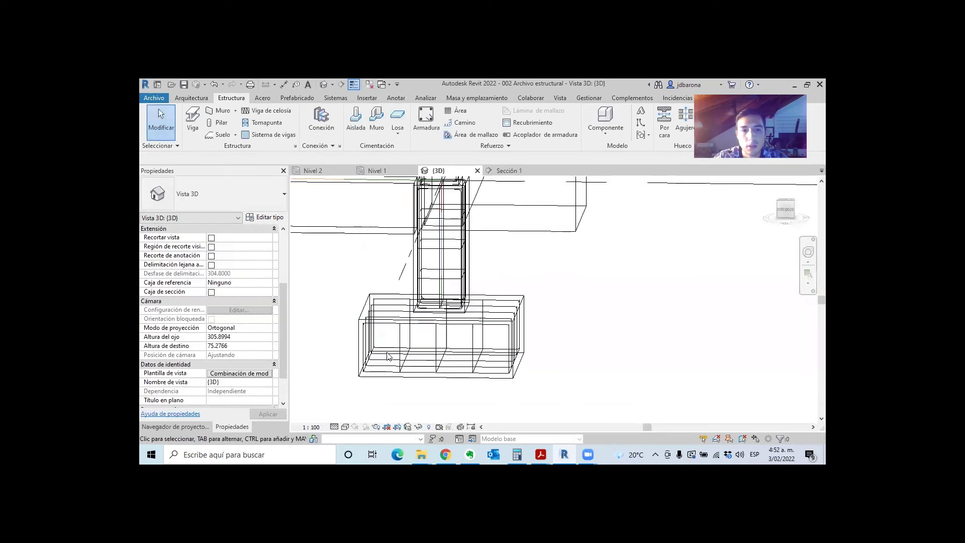
Zoom and orbit to a near-front view of the footing, selecting a column stirrup to check it.
{"action": "scroll", "coordinate": [387, 356], "scroll_direction": "up", "scroll_amount": 3}
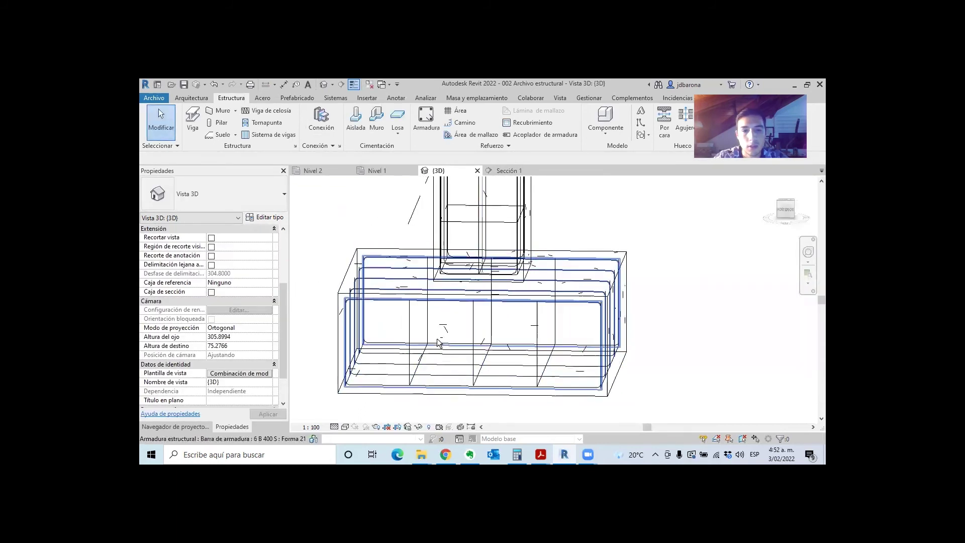
{"action": "scroll", "coordinate": [393, 308], "scroll_direction": "down", "scroll_amount": 3}
{"action": "scroll", "coordinate": [394, 310], "scroll_direction": "up", "scroll_amount": 2}
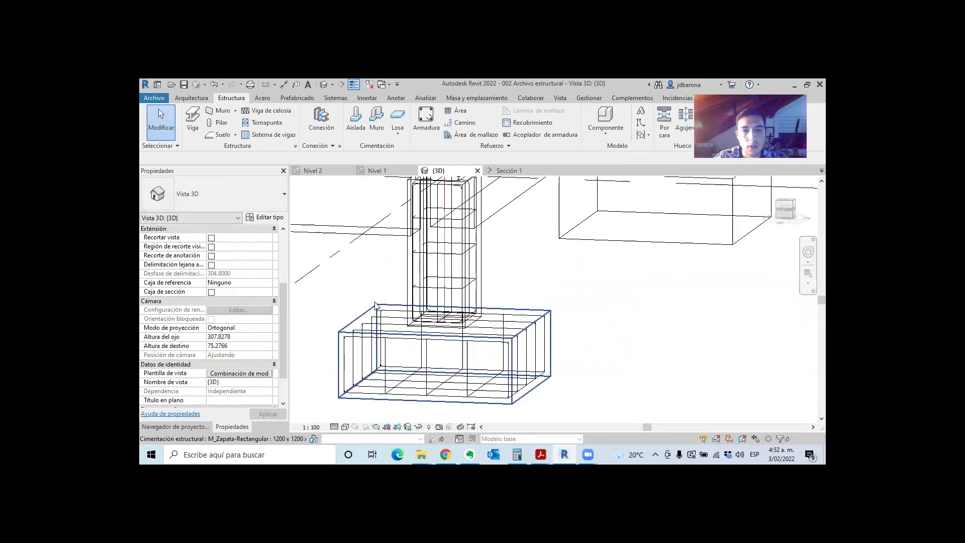
{"action": "scroll", "coordinate": [430, 285], "scroll_direction": "up", "scroll_amount": 2}
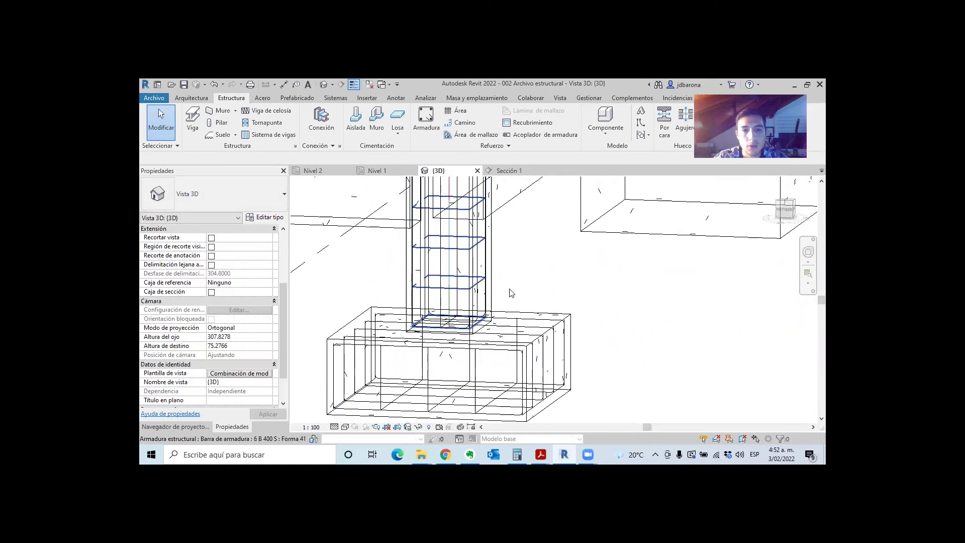
{"action": "left_click", "coordinate": [489, 293]}
{"action": "middle_click_drag", "start_coordinate": [489, 293], "coordinate": [489, 296], "text": "shift"}
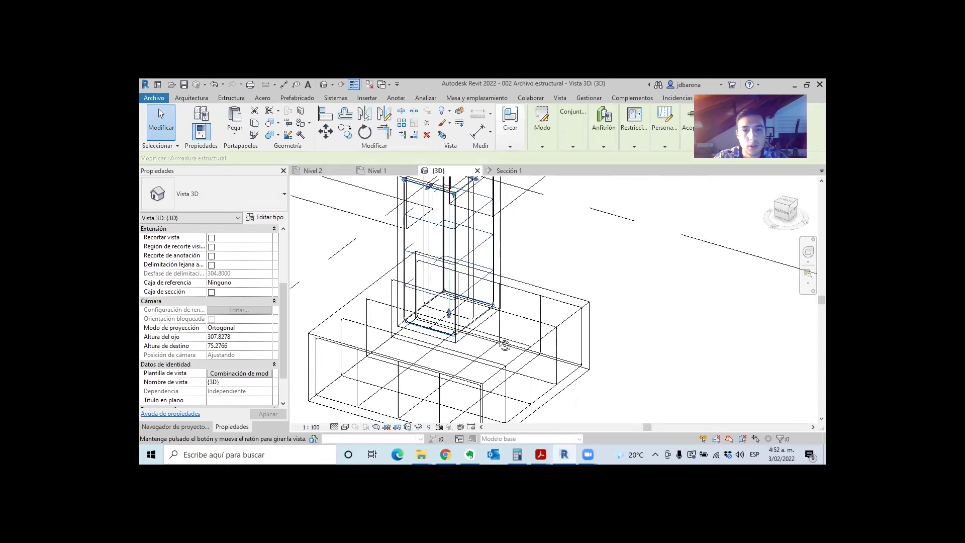
{"action": "mouse_move", "coordinate": [481, 336]}
{"action": "middle_mouse_down", "text": "shift"}
{"action": "mouse_move", "coordinate": [535, 348]}
{"action": "mouse_move", "coordinate": [563, 270]}
{"action": "mouse_move", "coordinate": [545, 295]}
{"action": "mouse_move", "coordinate": [559, 308]}
{"action": "middle_mouse_up", "text": "shift"}
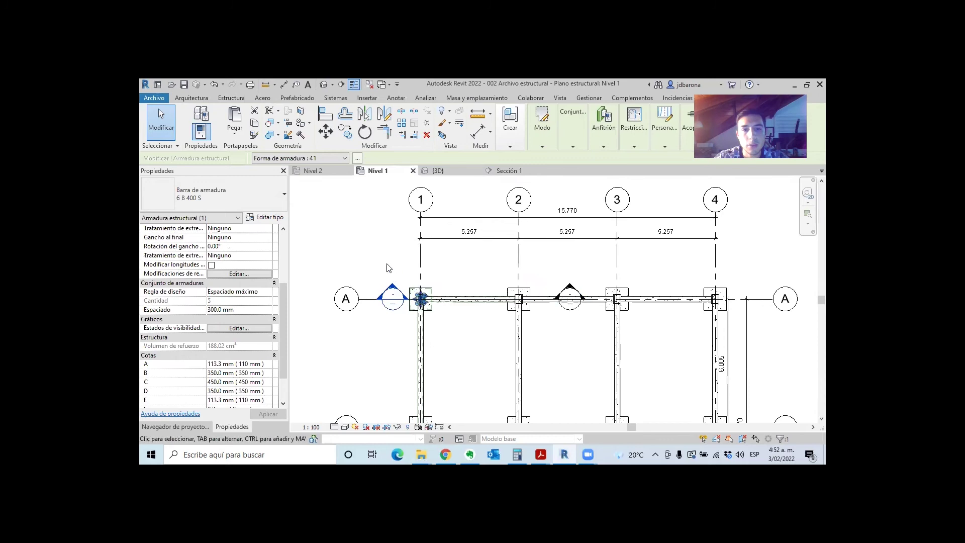
Check Sección 1 from the grid A section line, then return to the Nivel 1 plan.
{"action": "left_click", "coordinate": [388, 268]}
{"action": "scroll", "coordinate": [422, 302], "scroll_direction": "up", "scroll_amount": 4}
{"action": "scroll", "coordinate": [425, 317], "scroll_direction": "up", "scroll_amount": 4}
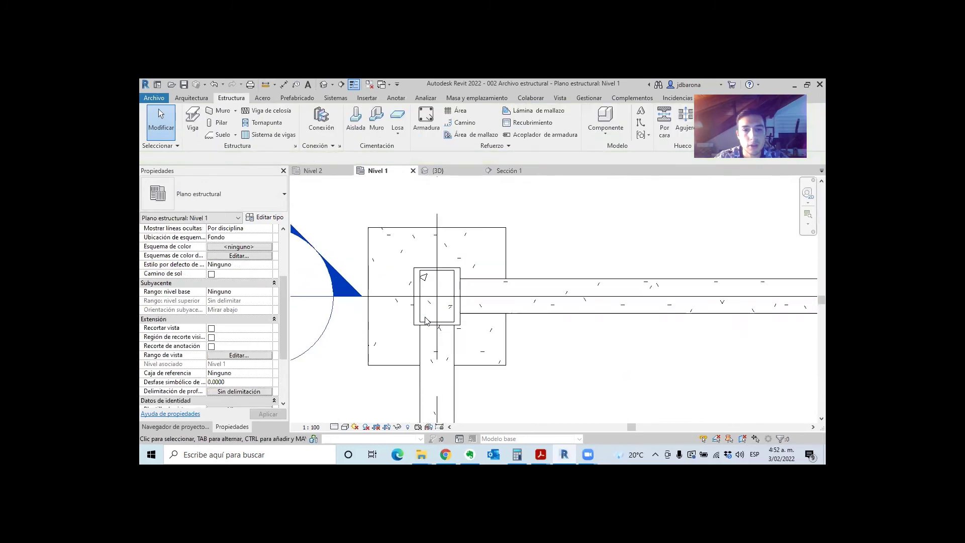
{"action": "scroll", "coordinate": [425, 316], "scroll_direction": "down", "scroll_amount": 3}
{"action": "scroll", "coordinate": [383, 288], "scroll_direction": "down", "scroll_amount": 2}
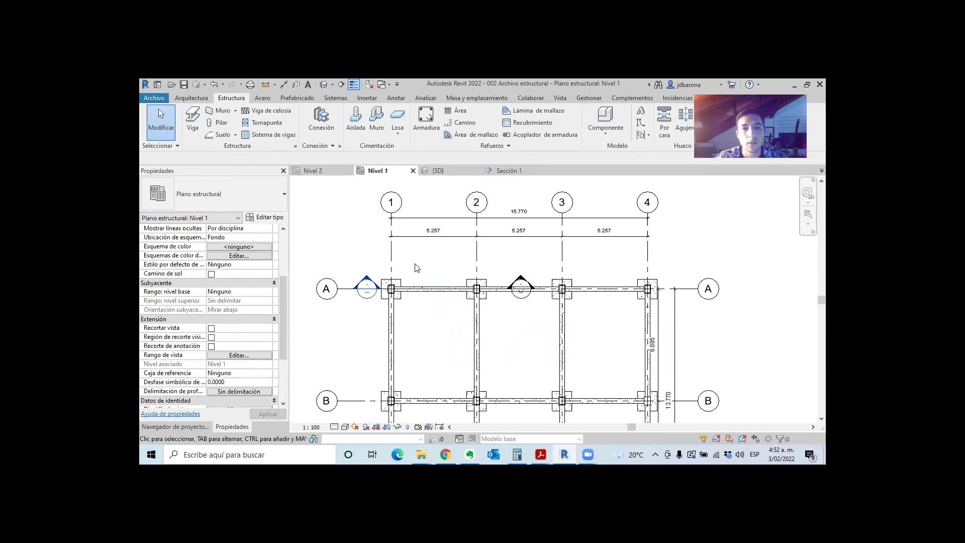
{"action": "left_click", "coordinate": [421, 299]}
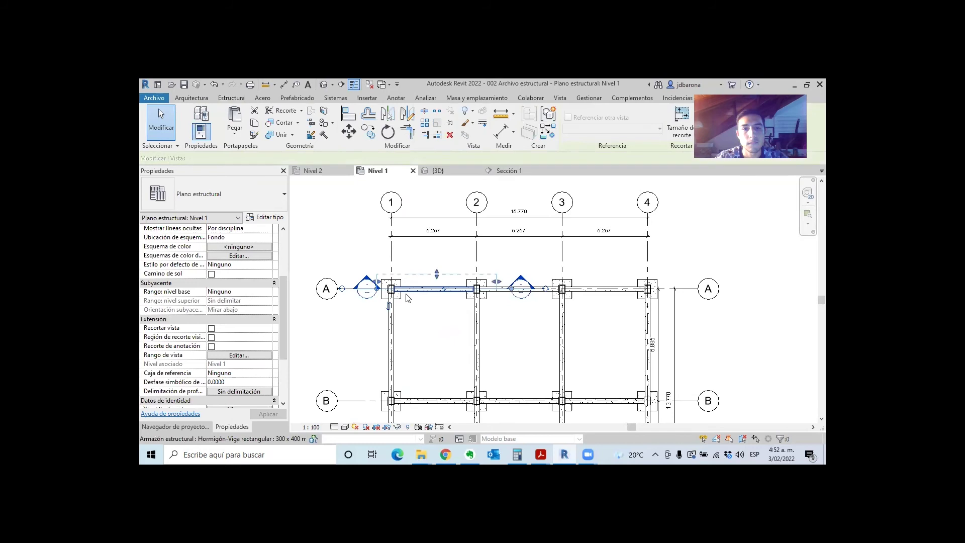
{"action": "scroll", "coordinate": [375, 279], "scroll_direction": "up", "scroll_amount": 3}
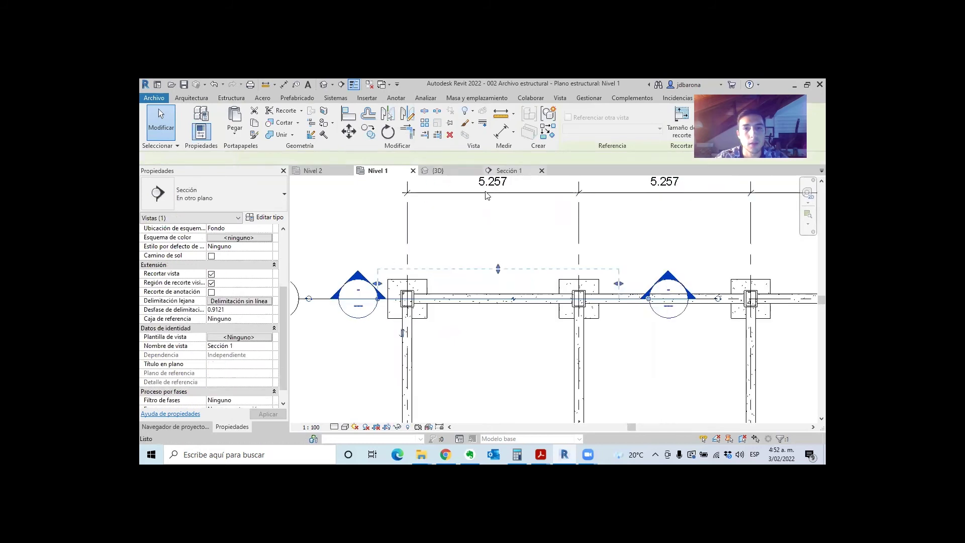
{"action": "key", "text": "ctrl+Tab"}
{"action": "left_click", "coordinate": [382, 171]}
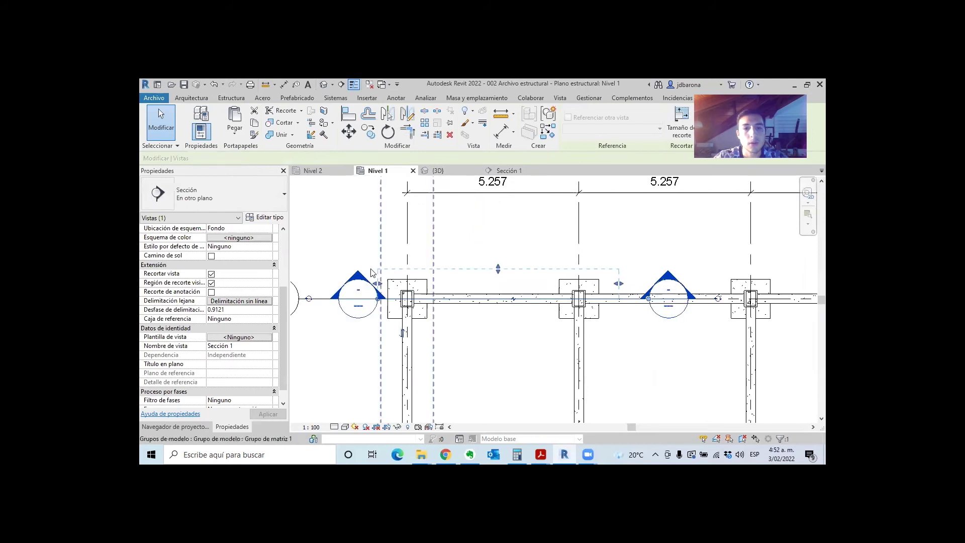
{"action": "left_click", "coordinate": [230, 98]}
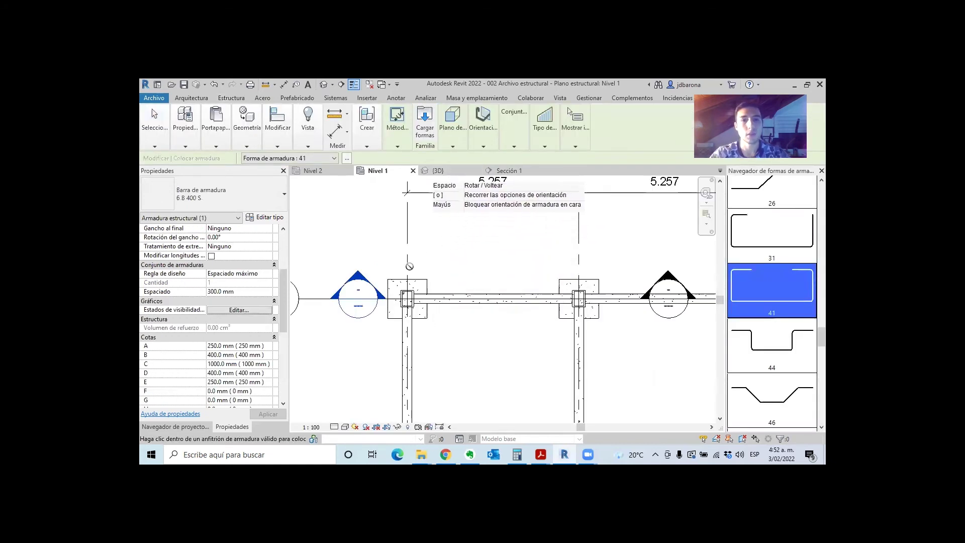
Zoom in on the grid 1/A column in the Nivel 1 plan.
{"action": "scroll", "coordinate": [406, 307], "scroll_direction": "up", "scroll_amount": 3}
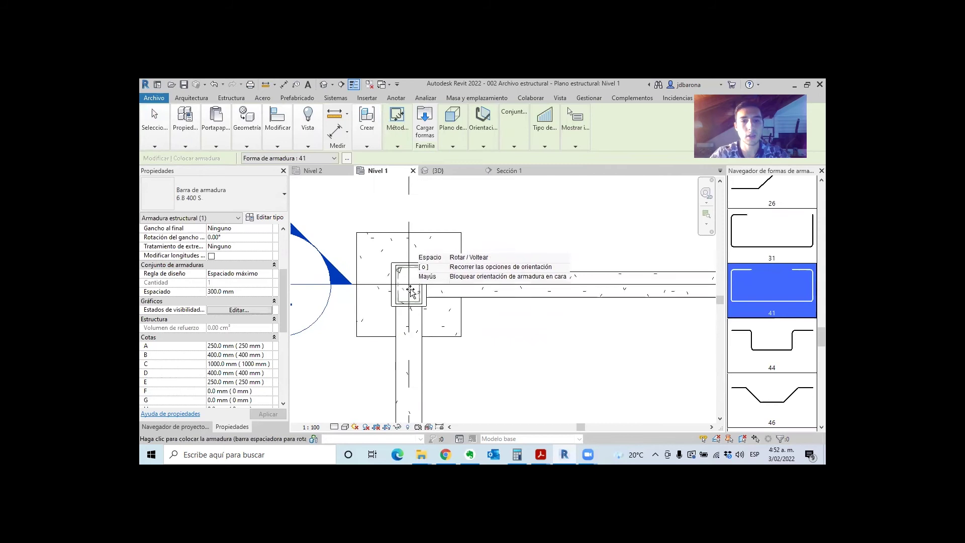
{"action": "scroll", "coordinate": [410, 290], "scroll_direction": "up", "scroll_amount": 2}
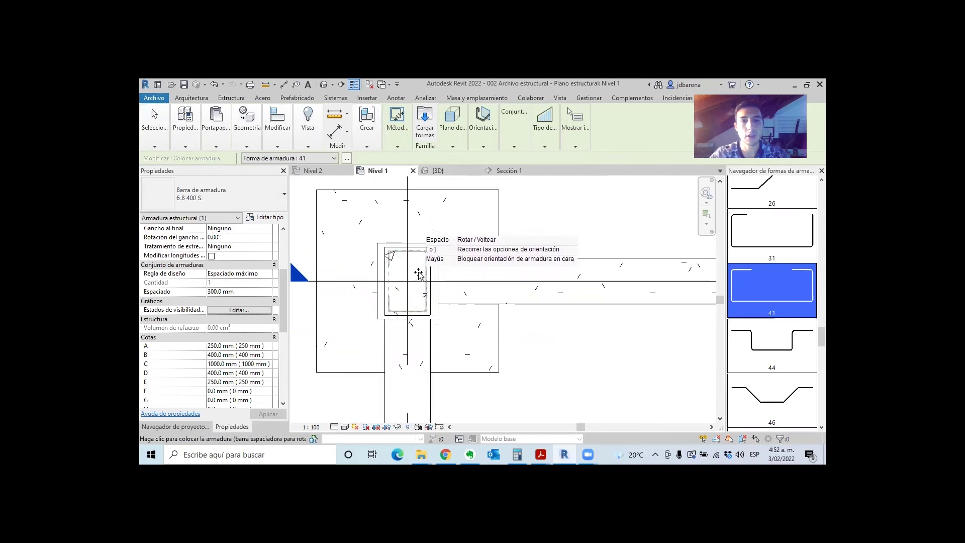
{"action": "scroll", "coordinate": [416, 277], "scroll_direction": "up", "scroll_amount": 1}
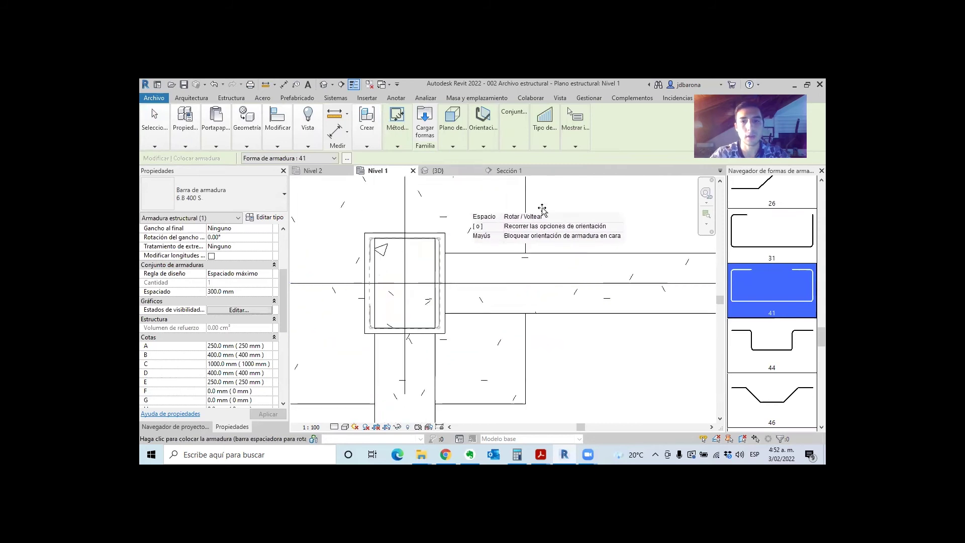
{"action": "scroll", "coordinate": [764, 313], "scroll_direction": "down", "scroll_amount": 3}
{"action": "scroll", "coordinate": [764, 313], "scroll_direction": "up", "scroll_amount": 2}
{"action": "scroll", "coordinate": [764, 314], "scroll_direction": "up", "scroll_amount": 2}
{"action": "scroll", "coordinate": [763, 315], "scroll_direction": "up", "scroll_amount": 1}
{"action": "scroll", "coordinate": [764, 316], "scroll_direction": "up", "scroll_amount": 2}
{"action": "scroll", "coordinate": [763, 317], "scroll_direction": "up", "scroll_amount": 1}
{"action": "scroll", "coordinate": [765, 319], "scroll_direction": "up", "scroll_amount": 2}
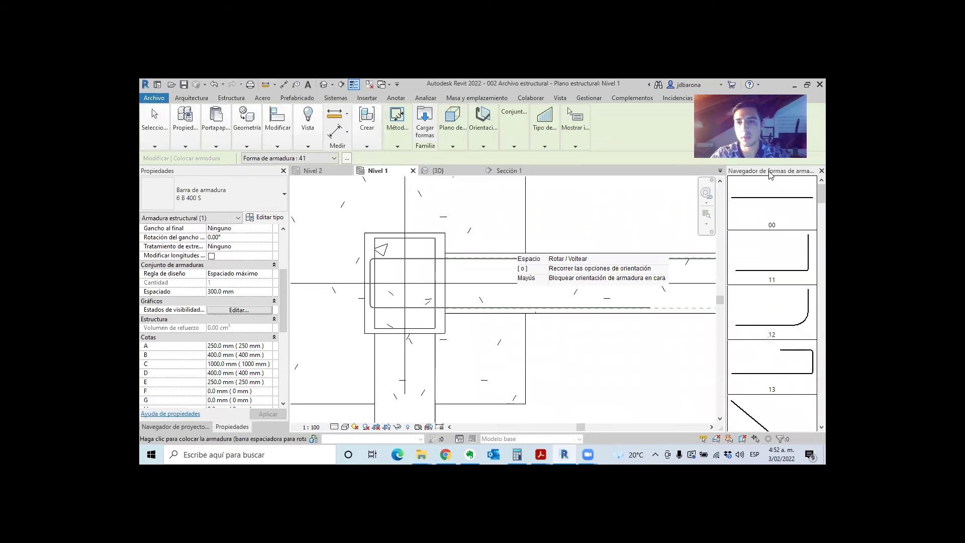
Set the shape 41 stirrup orientation to Paralela a plano de trabajo.
{"action": "scroll", "coordinate": [761, 296], "scroll_direction": "down", "scroll_amount": 3}
{"action": "scroll", "coordinate": [767, 291], "scroll_direction": "down", "scroll_amount": 1}
{"action": "scroll", "coordinate": [766, 292], "scroll_direction": "down", "scroll_amount": 1}
{"action": "scroll", "coordinate": [767, 294], "scroll_direction": "down", "scroll_amount": 1}
{"action": "scroll", "coordinate": [767, 296], "scroll_direction": "down", "scroll_amount": 1}
{"action": "scroll", "coordinate": [767, 299], "scroll_direction": "down", "scroll_amount": 1}
{"action": "scroll", "coordinate": [767, 299], "scroll_direction": "down", "scroll_amount": 1}
{"action": "scroll", "coordinate": [766, 297], "scroll_direction": "down", "scroll_amount": 1}
{"action": "scroll", "coordinate": [765, 295], "scroll_direction": "up", "scroll_amount": 4}
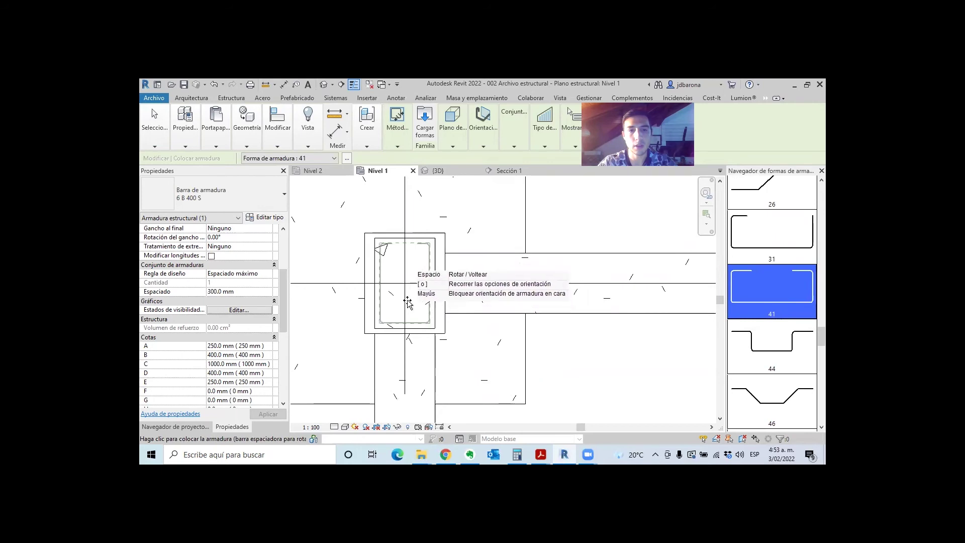
{"action": "mouse_move", "coordinate": [513, 125]}
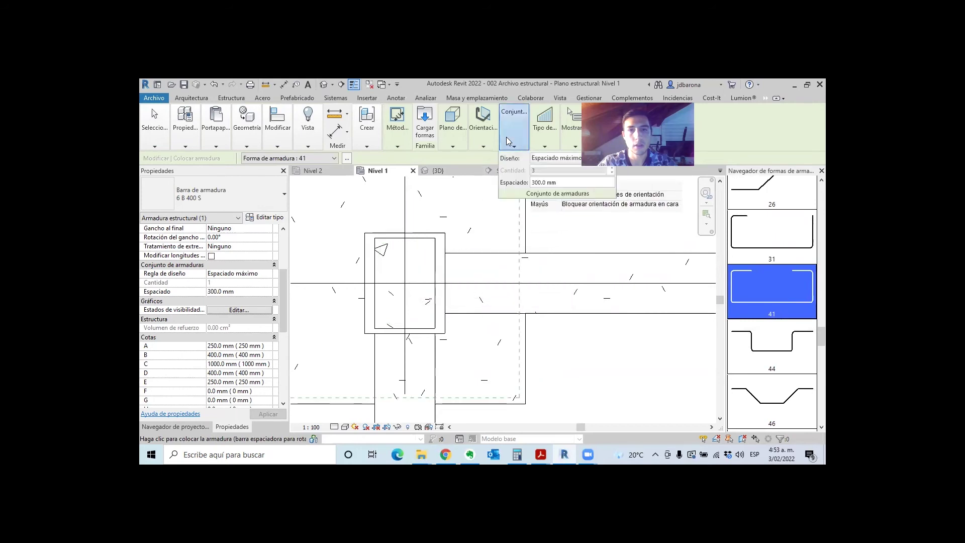
{"action": "left_click", "coordinate": [483, 142]}
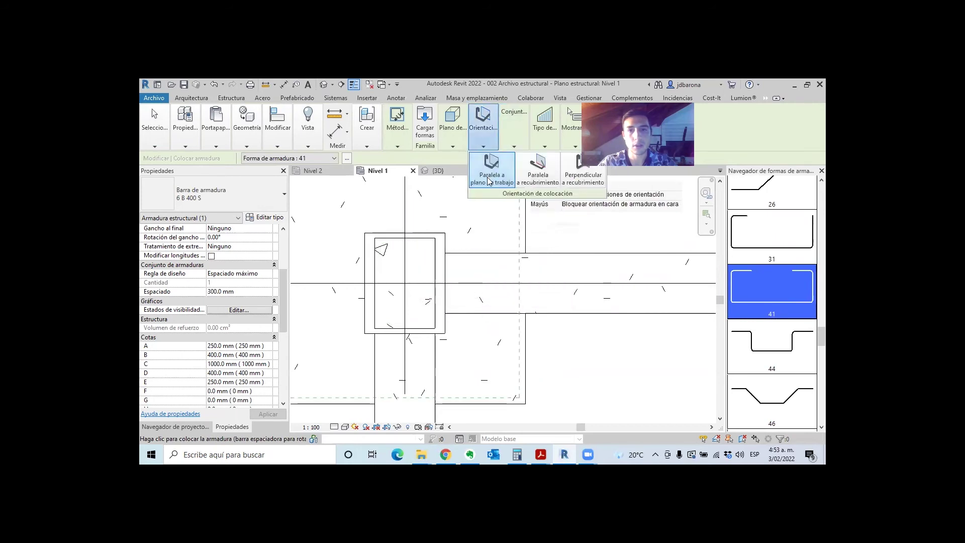
{"action": "left_click", "coordinate": [500, 185]}
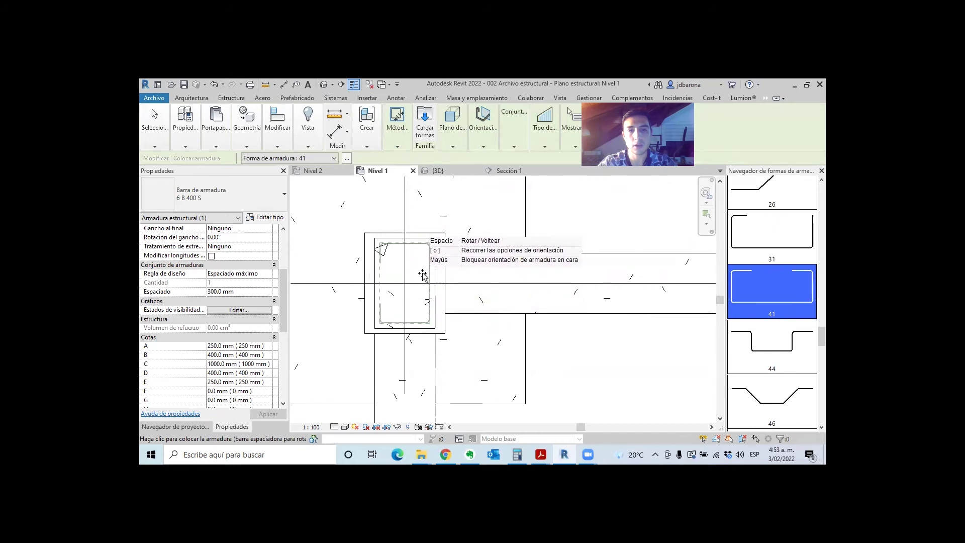
Place the stirrup in the grid 1/A column, show fine detail, and adjust the placement plane.
{"action": "left_click", "coordinate": [430, 347]}
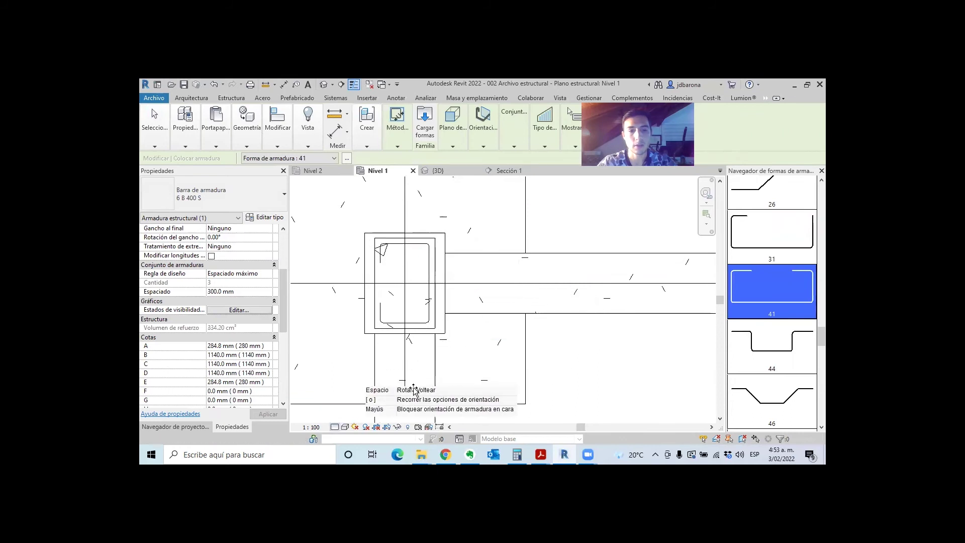
{"action": "left_click", "coordinate": [344, 417]}
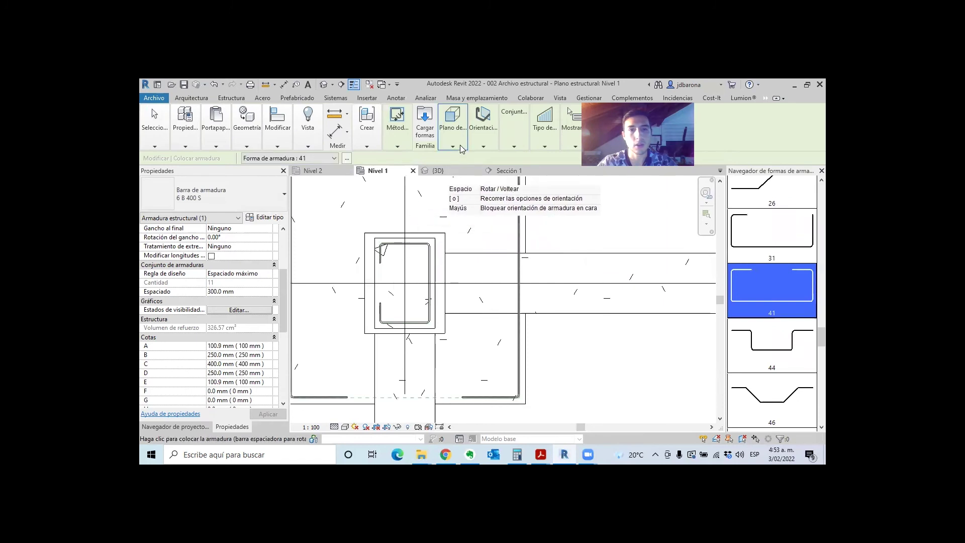
{"action": "left_click", "coordinate": [452, 123]}
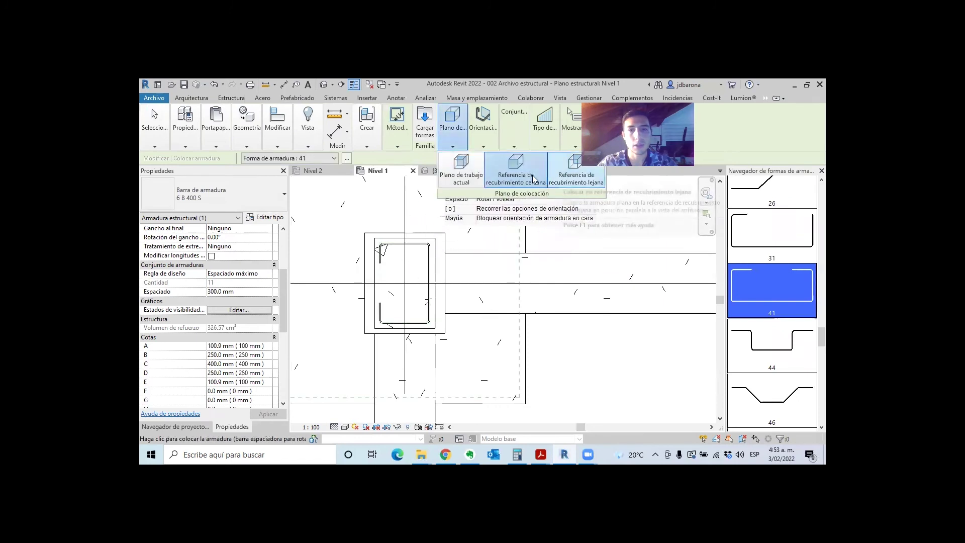
{"action": "left_click", "coordinate": [575, 144]}
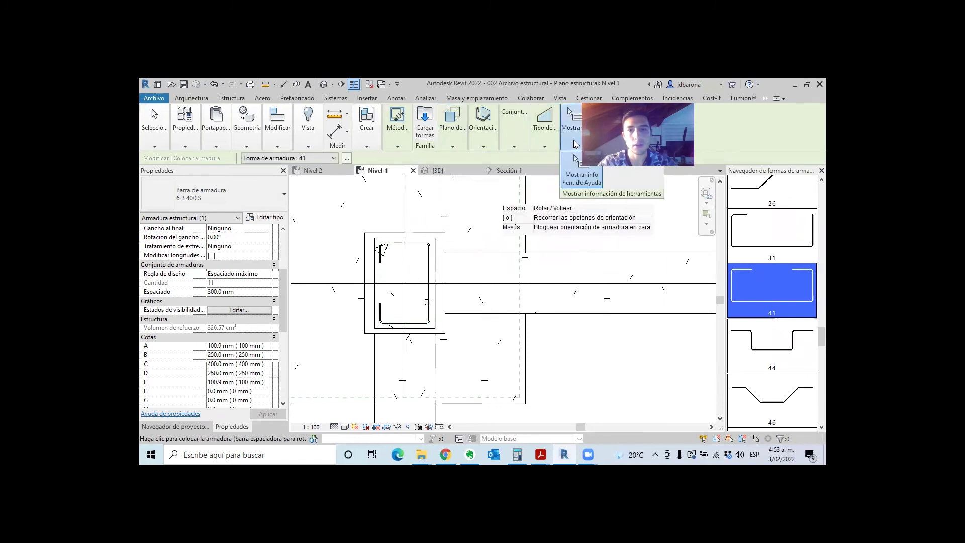
Change the rebar orientation to Perpendicular a recubrimiento and resume placing.
{"action": "left_click", "coordinate": [486, 137]}
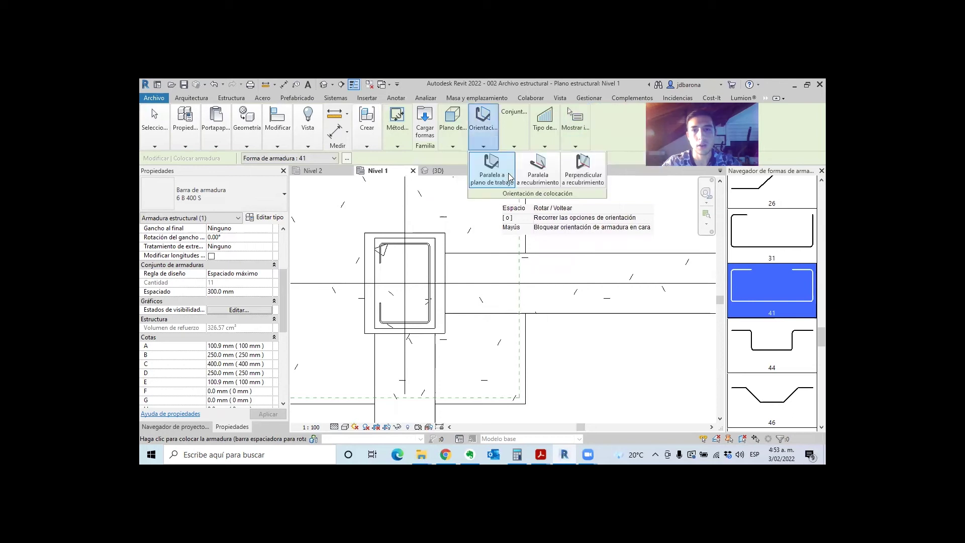
{"action": "left_click", "coordinate": [580, 177]}
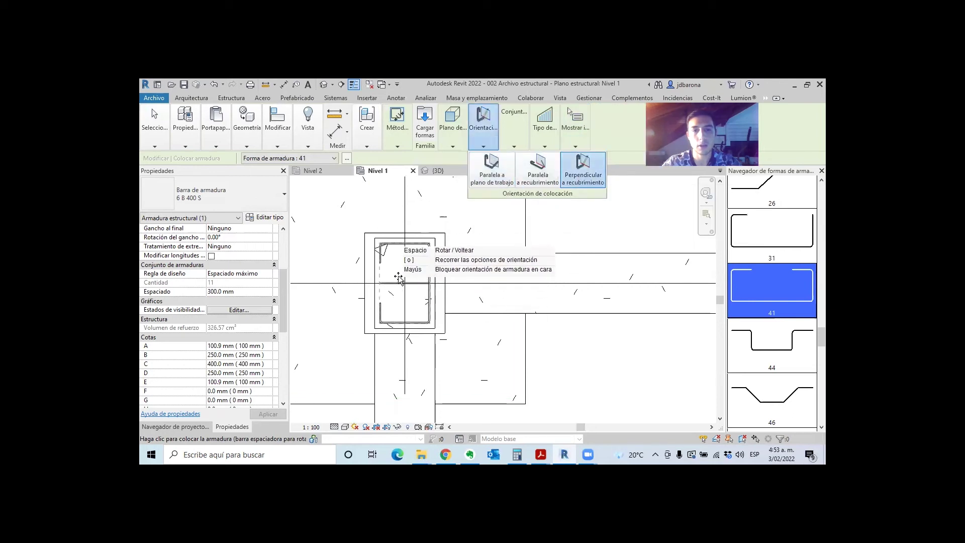
{"action": "left_click", "coordinate": [400, 279]}
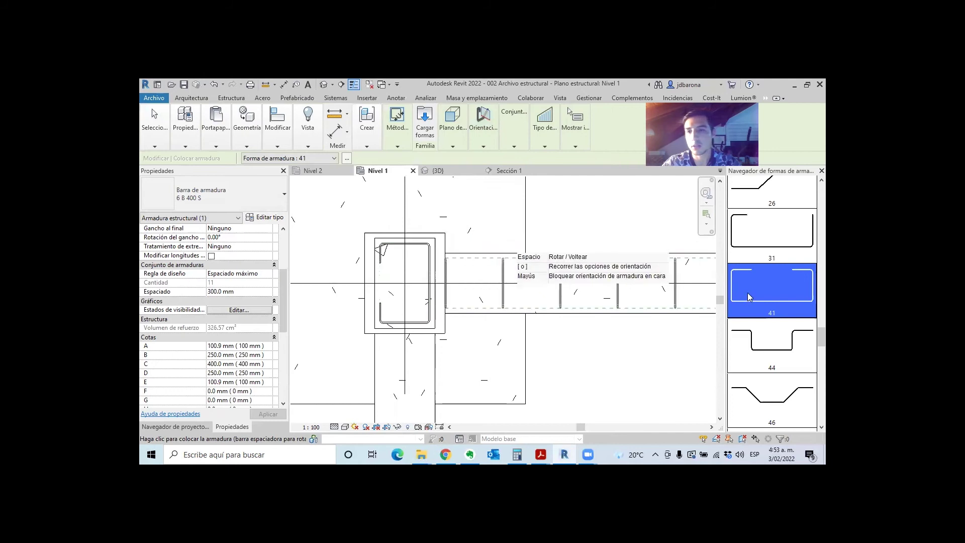
{"action": "scroll", "coordinate": [780, 311], "scroll_direction": "down", "scroll_amount": 2}
{"action": "scroll", "coordinate": [780, 327], "scroll_direction": "up", "scroll_amount": 3}
{"action": "scroll", "coordinate": [777, 342], "scroll_direction": "up", "scroll_amount": 4}
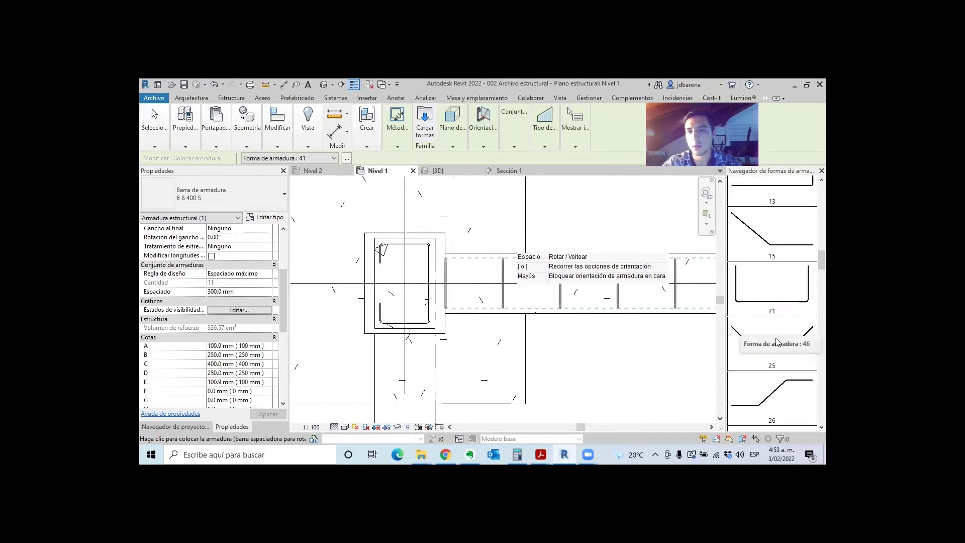
Place a shape 13 bar set in the Nivel 1 column.
{"action": "left_click", "coordinate": [790, 258]}
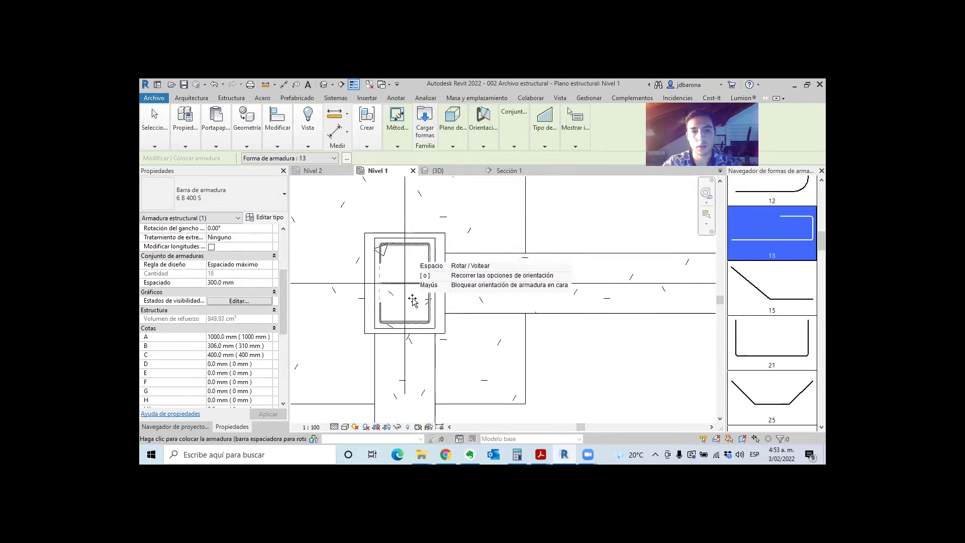
{"action": "scroll", "coordinate": [404, 298], "scroll_direction": "up", "scroll_amount": 2}
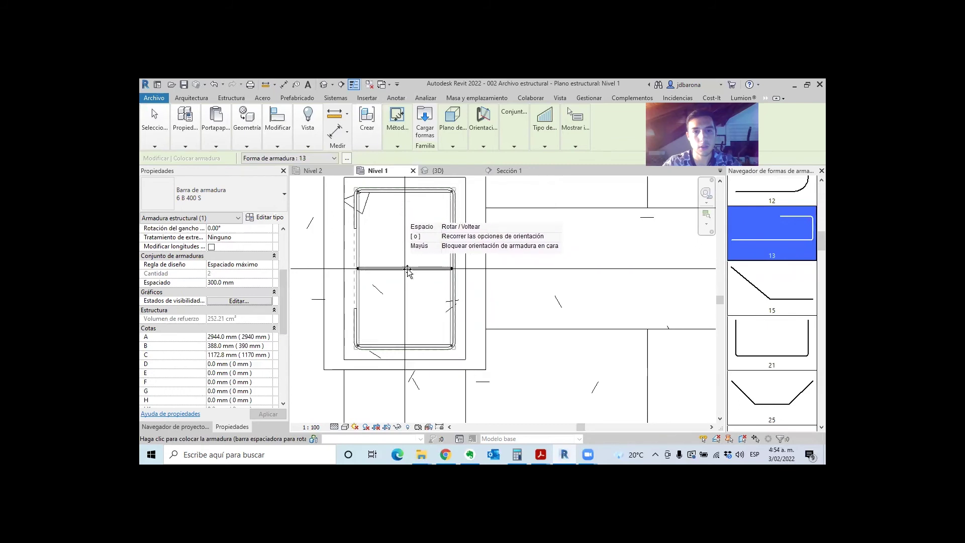
{"action": "left_click", "coordinate": [418, 301]}
{"action": "key", "text": "Escape"}
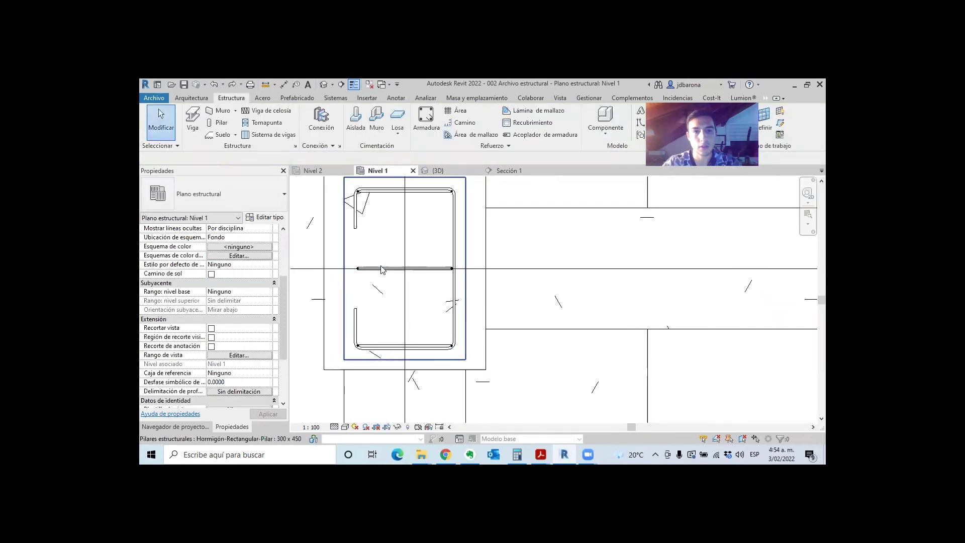
Change the new bar set's type to 12 B 400 S.
{"action": "scroll", "coordinate": [364, 273], "scroll_direction": "up", "scroll_amount": 2}
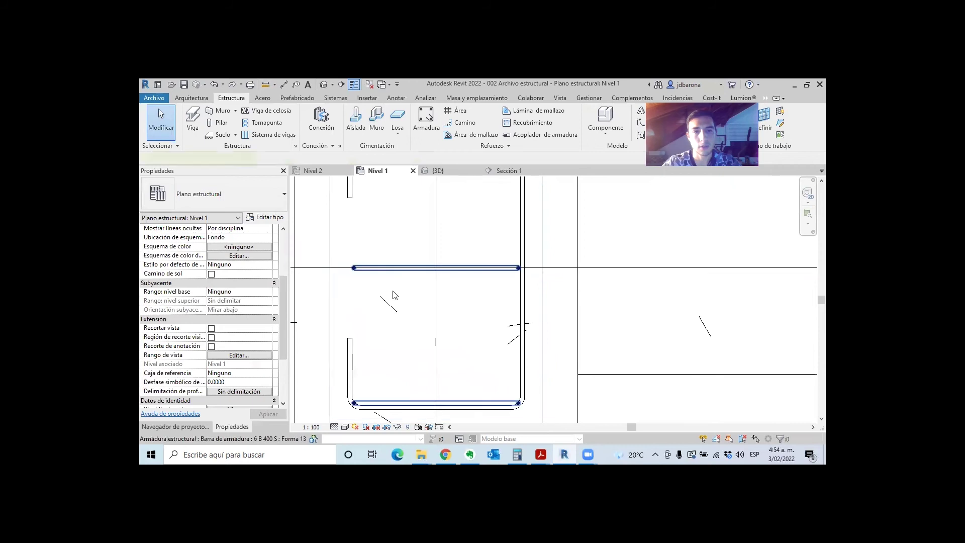
{"action": "left_click", "coordinate": [309, 262]}
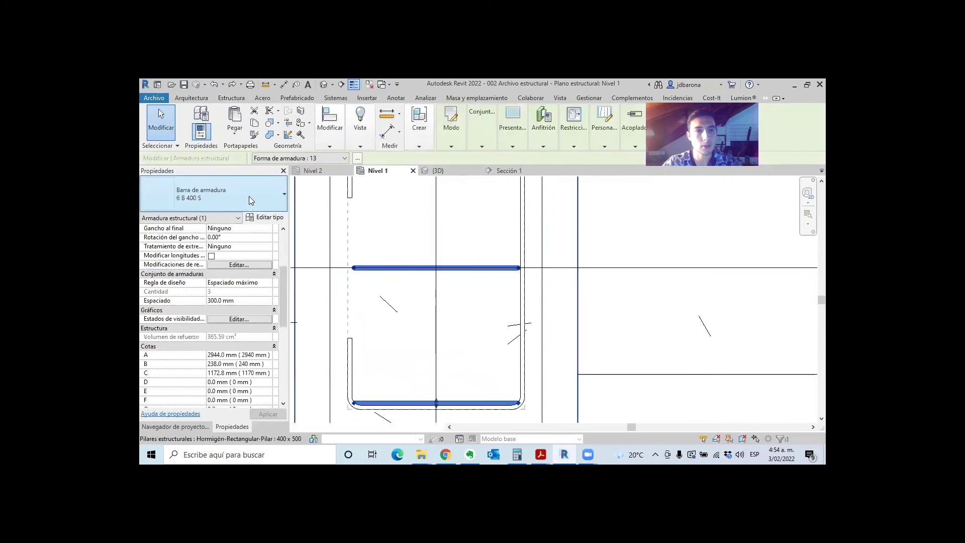
{"action": "left_click", "coordinate": [249, 196]}
{"action": "left_click", "coordinate": [181, 315]}
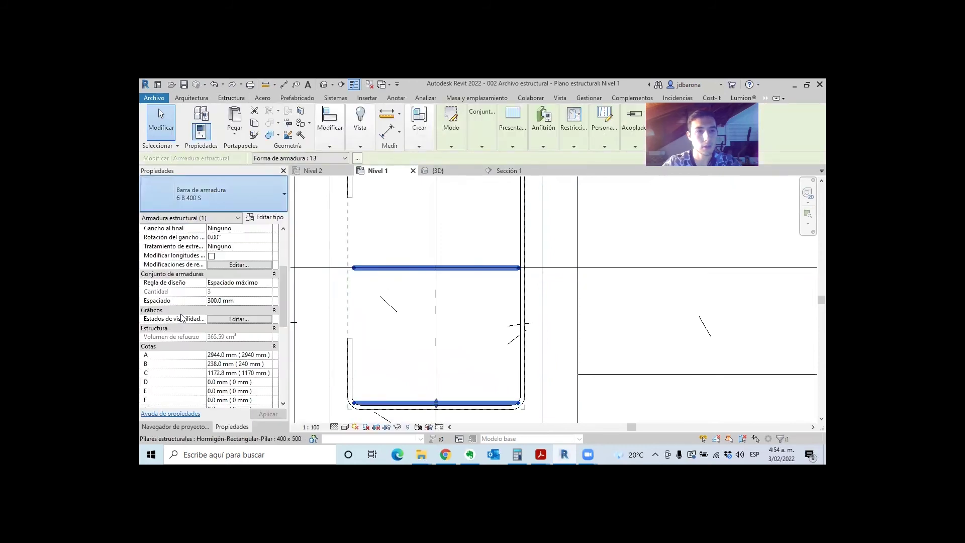
{"action": "left_click", "coordinate": [394, 325]}
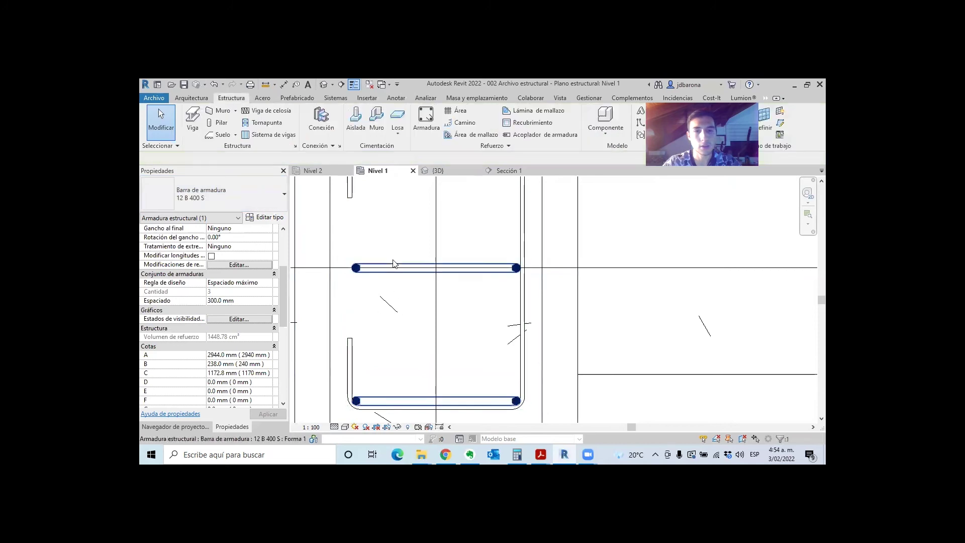
Orbit the {3D} view to see the column rebar with the beams.
{"action": "scroll", "coordinate": [402, 281], "scroll_direction": "down", "scroll_amount": 3}
{"action": "scroll", "coordinate": [387, 251], "scroll_direction": "down", "scroll_amount": 2}
{"action": "scroll", "coordinate": [380, 236], "scroll_direction": "up", "scroll_amount": 2}
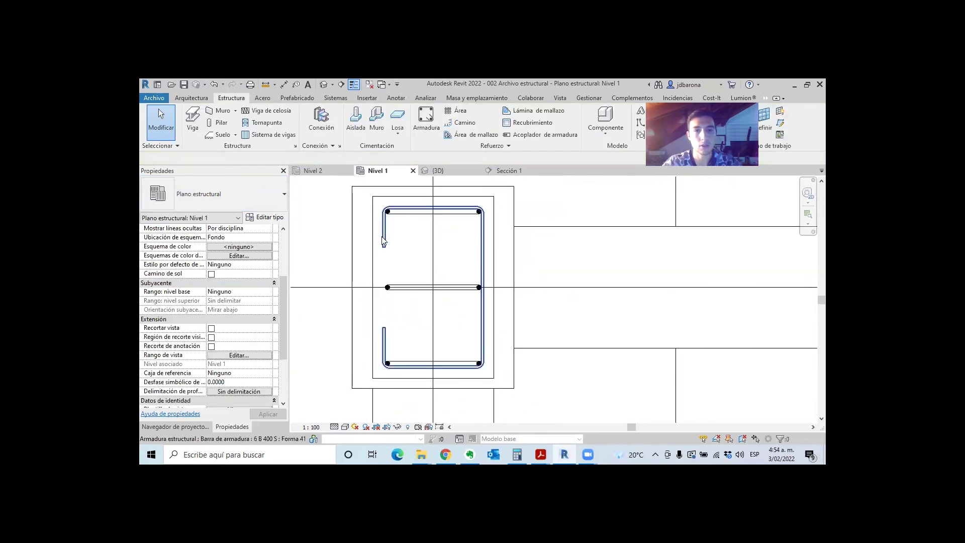
{"action": "left_click", "coordinate": [439, 170]}
{"action": "mouse_move", "coordinate": [462, 272]}
{"action": "middle_mouse_down", "text": "shift"}
{"action": "mouse_move", "coordinate": [494, 344]}
{"action": "mouse_move", "coordinate": [485, 303]}
{"action": "mouse_move", "coordinate": [458, 319]}
{"action": "mouse_move", "coordinate": [424, 317]}
{"action": "mouse_move", "coordinate": [409, 342]}
{"action": "mouse_move", "coordinate": [438, 342]}
{"action": "mouse_move", "coordinate": [493, 174]}
{"action": "middle_mouse_up", "text": "shift"}
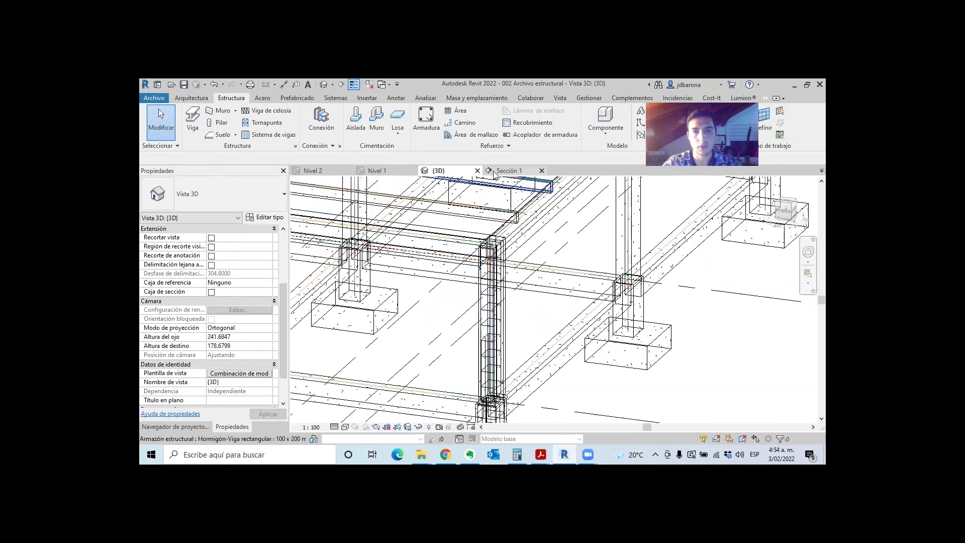
Orbit out to the full frame, then select the 225 mm floor slab on the Nivel 2 plan.
{"action": "scroll", "coordinate": [493, 226], "scroll_direction": "down", "scroll_amount": 3}
{"action": "mouse_move", "coordinate": [492, 226]}
{"action": "middle_mouse_down", "text": "shift"}
{"action": "mouse_move", "coordinate": [492, 291]}
{"action": "mouse_move", "coordinate": [565, 283]}
{"action": "mouse_move", "coordinate": [462, 286]}
{"action": "middle_mouse_up", "text": "shift"}
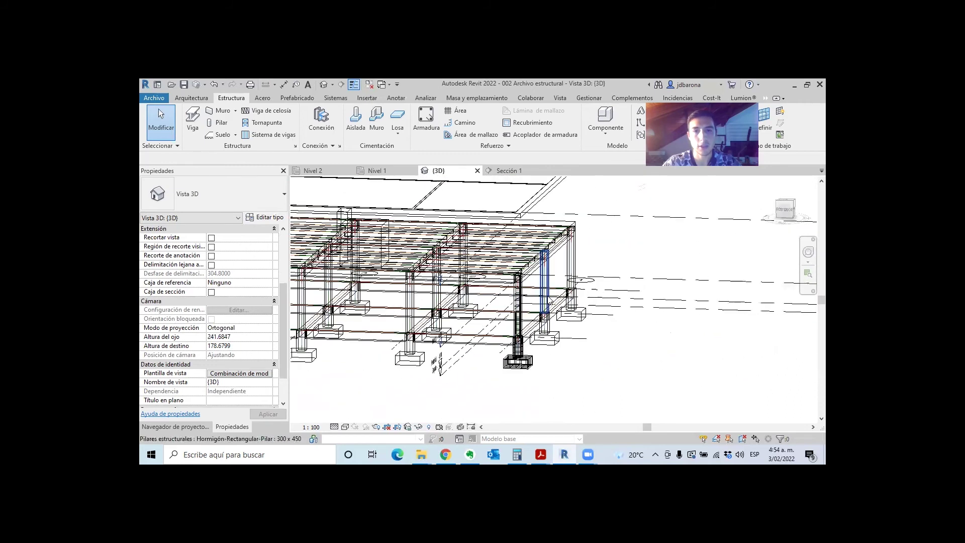
{"action": "scroll", "coordinate": [462, 285], "scroll_direction": "up", "scroll_amount": 2}
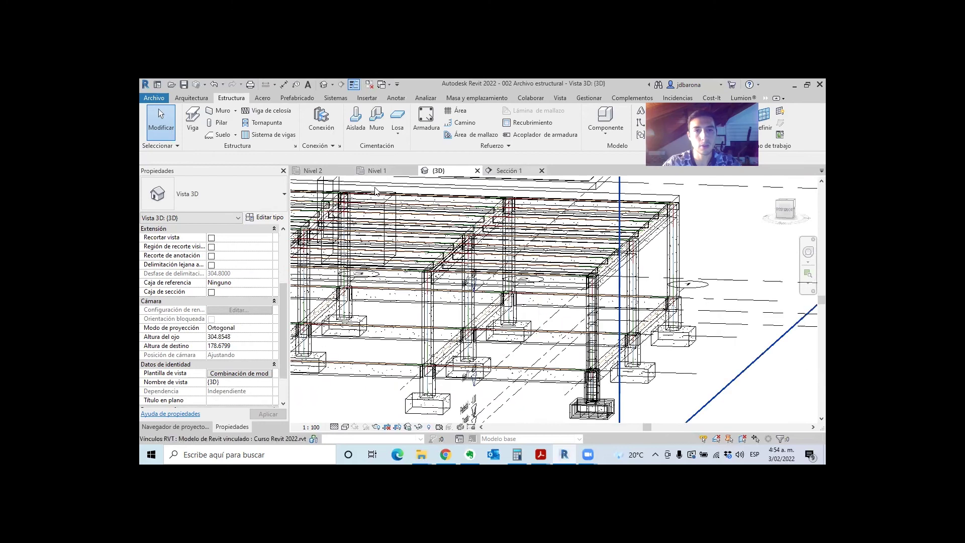
{"action": "left_click", "coordinate": [311, 171]}
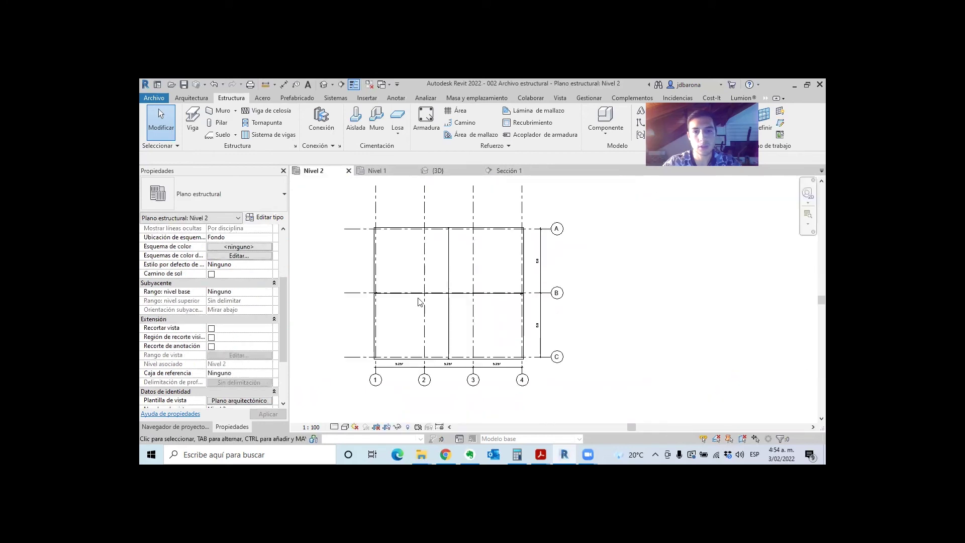
{"action": "scroll", "coordinate": [385, 358], "scroll_direction": "up", "scroll_amount": 3}
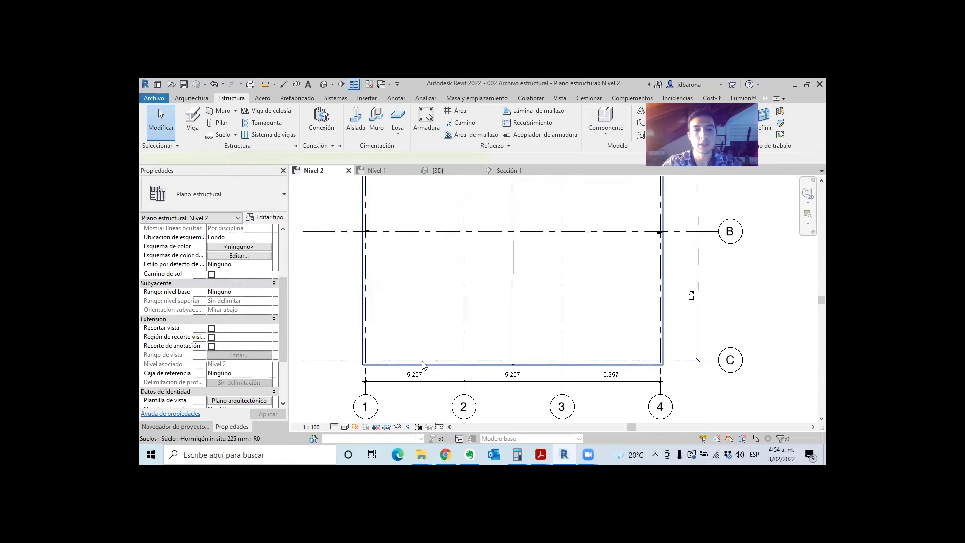
{"action": "left_click", "coordinate": [422, 364]}
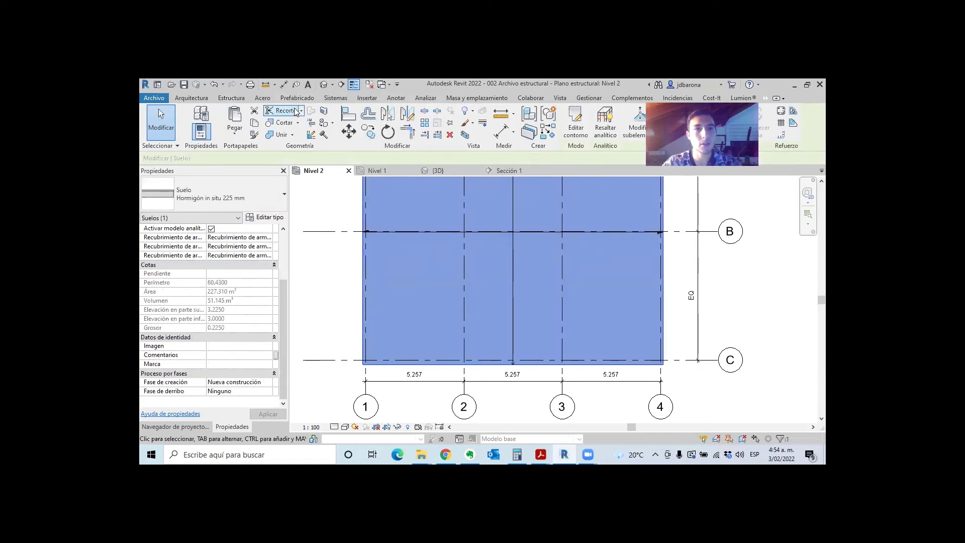
{"action": "left_click", "coordinate": [232, 99]}
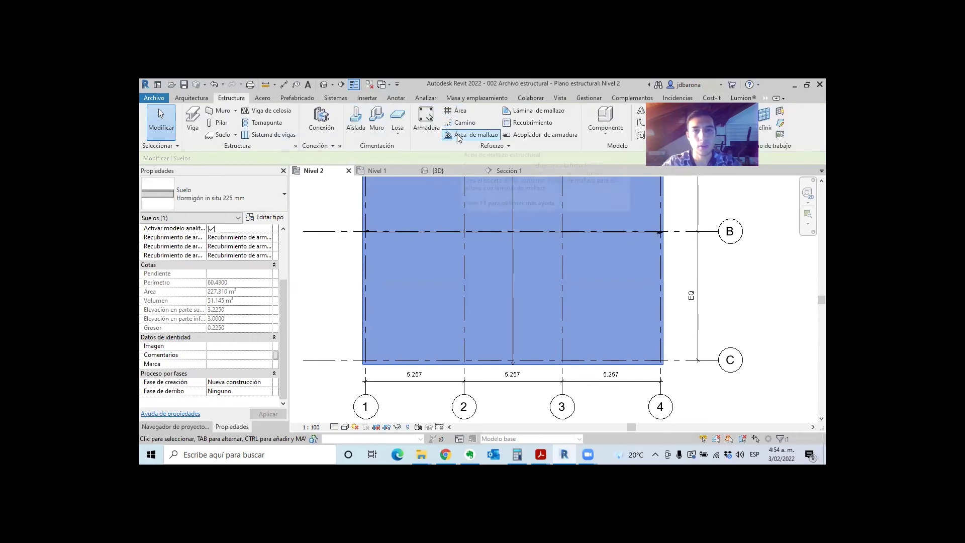
{"action": "mouse_move", "coordinate": [472, 134]}
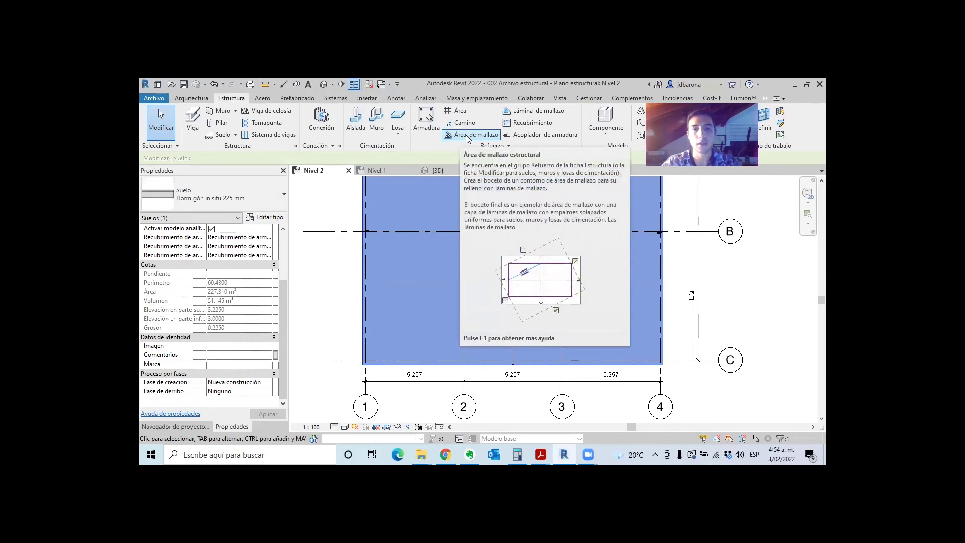
Start an Área de mallazo hosted on the Nivel 2 floor slab using the Rectangle tool.
{"action": "left_click", "coordinate": [466, 135]}
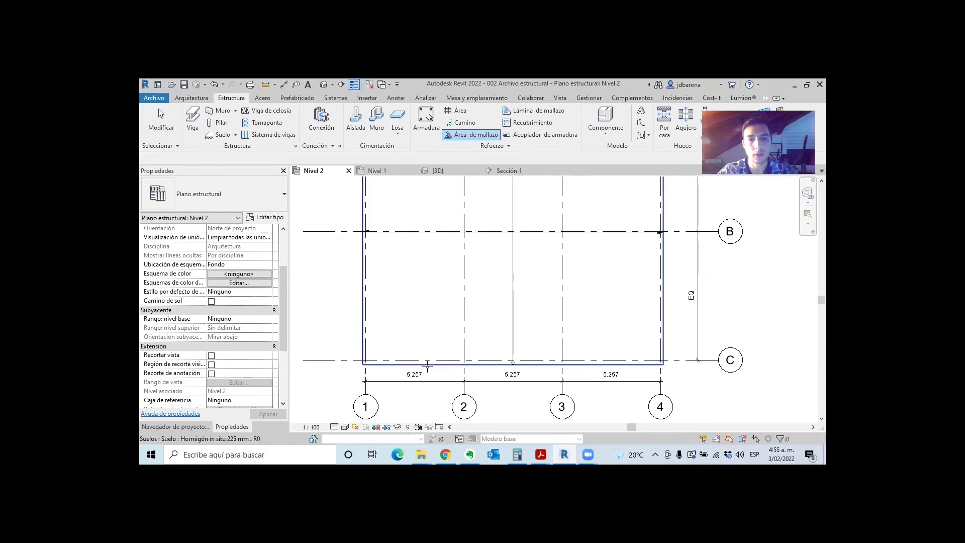
{"action": "left_click", "coordinate": [423, 344]}
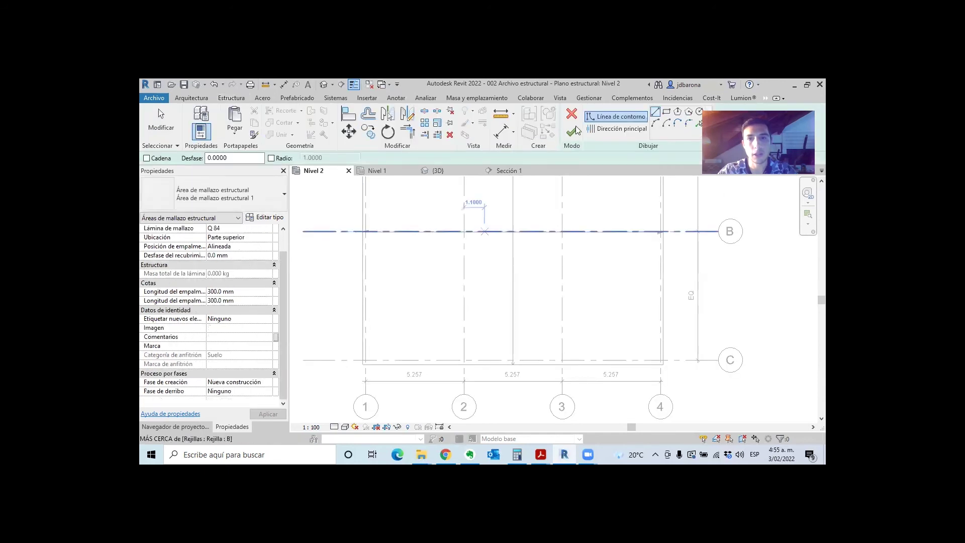
{"action": "left_click", "coordinate": [668, 115]}
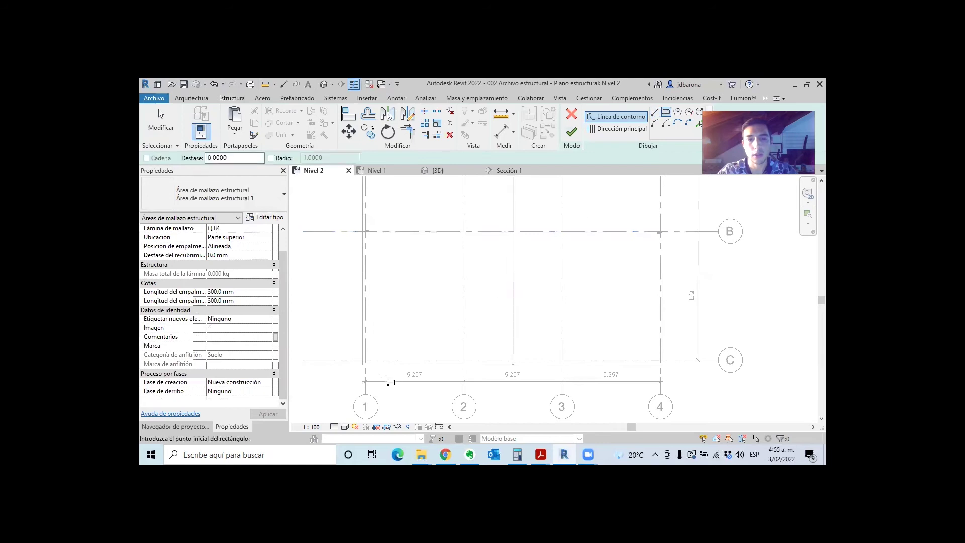
{"action": "scroll", "coordinate": [366, 370], "scroll_direction": "up", "scroll_amount": 3}
Draw the Q 84 fabric boundary rectangle from grid corner 1/C to A/4.
{"action": "left_click", "coordinate": [361, 365]}
{"action": "scroll", "coordinate": [361, 365], "scroll_direction": "down", "scroll_amount": 3}
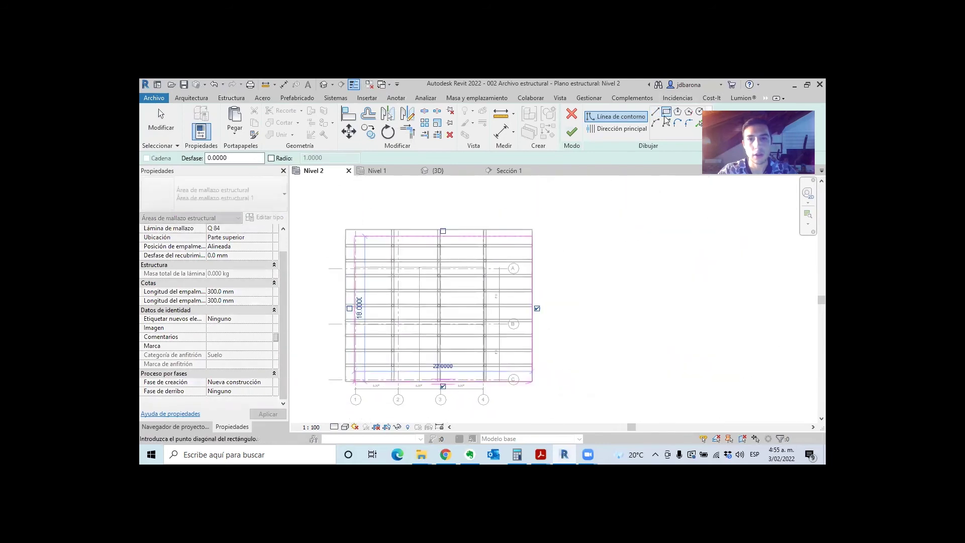
{"action": "scroll", "coordinate": [458, 284], "scroll_direction": "up", "scroll_amount": 2}
{"action": "scroll", "coordinate": [457, 284], "scroll_direction": "up", "scroll_amount": 2}
{"action": "scroll", "coordinate": [455, 282], "scroll_direction": "up", "scroll_amount": 2}
{"action": "left_click", "coordinate": [455, 282]}
{"action": "scroll", "coordinate": [522, 213], "scroll_direction": "down", "scroll_amount": 2}
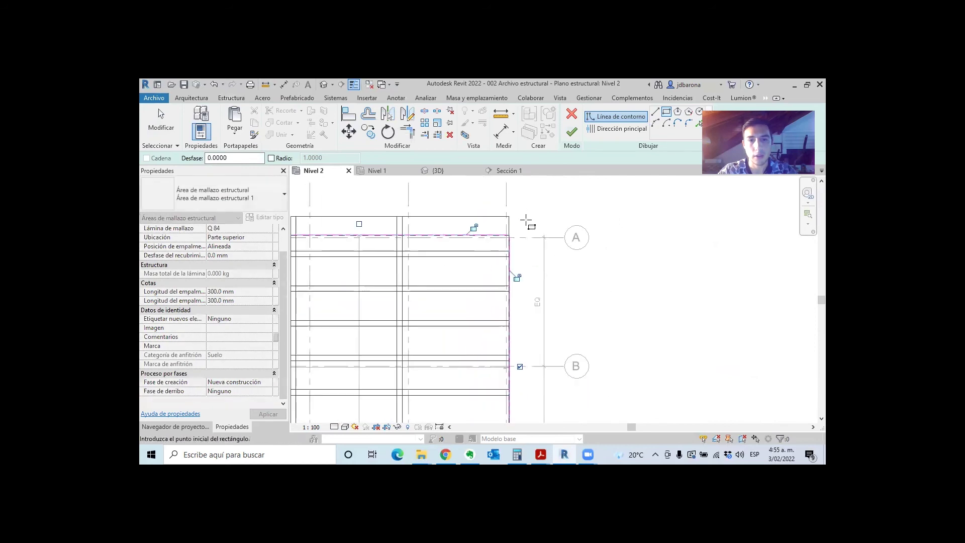
{"action": "scroll", "coordinate": [526, 220], "scroll_direction": "down", "scroll_amount": 2}
{"action": "scroll", "coordinate": [532, 266], "scroll_direction": "down", "scroll_amount": 2}
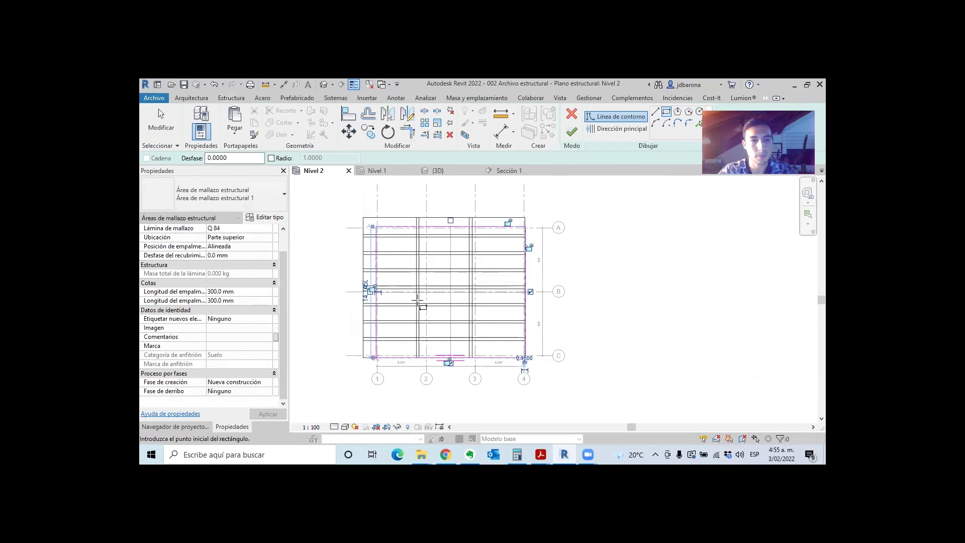
{"action": "scroll", "coordinate": [414, 300], "scroll_direction": "up", "scroll_amount": 2}
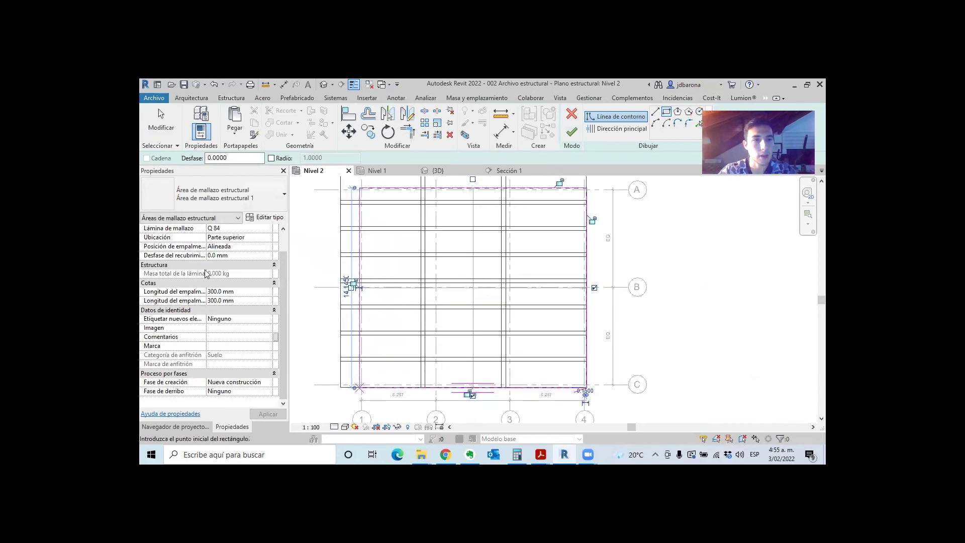
{"action": "scroll", "coordinate": [220, 260], "scroll_direction": "up", "scroll_amount": 1}
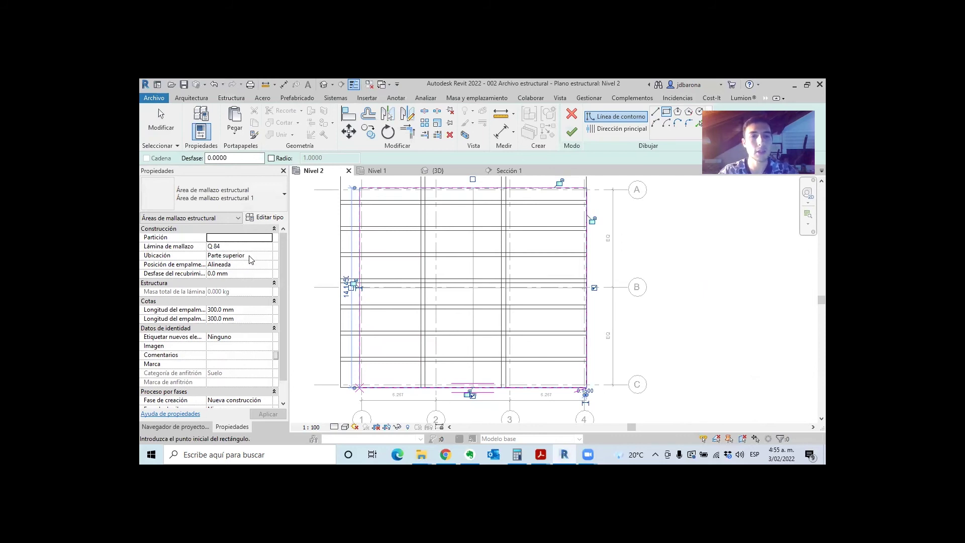
Leave the fabric area tagging at Ninguno, review its properties, and exit the boundary line tool.
{"action": "scroll", "coordinate": [251, 260], "scroll_direction": "down", "scroll_amount": 1}
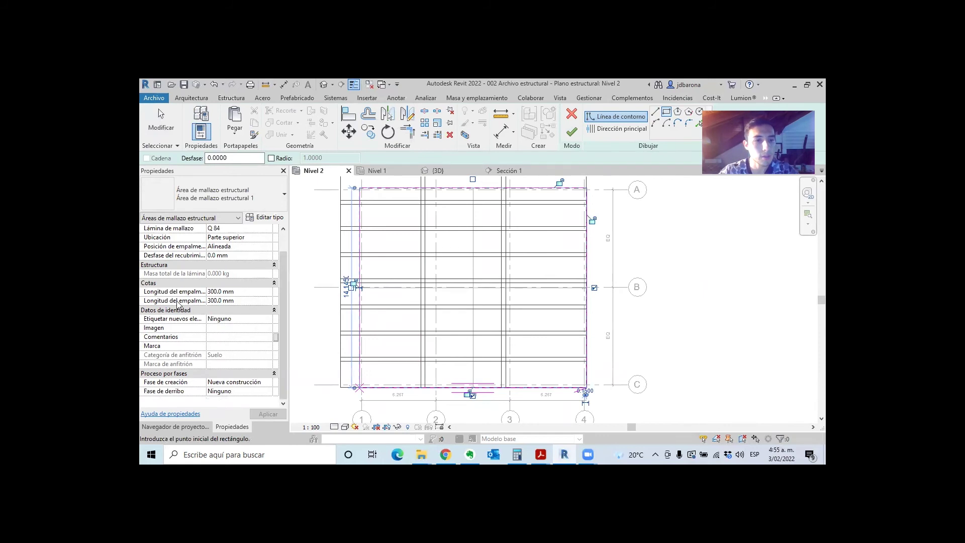
{"action": "scroll", "coordinate": [209, 288], "scroll_direction": "up", "scroll_amount": 1}
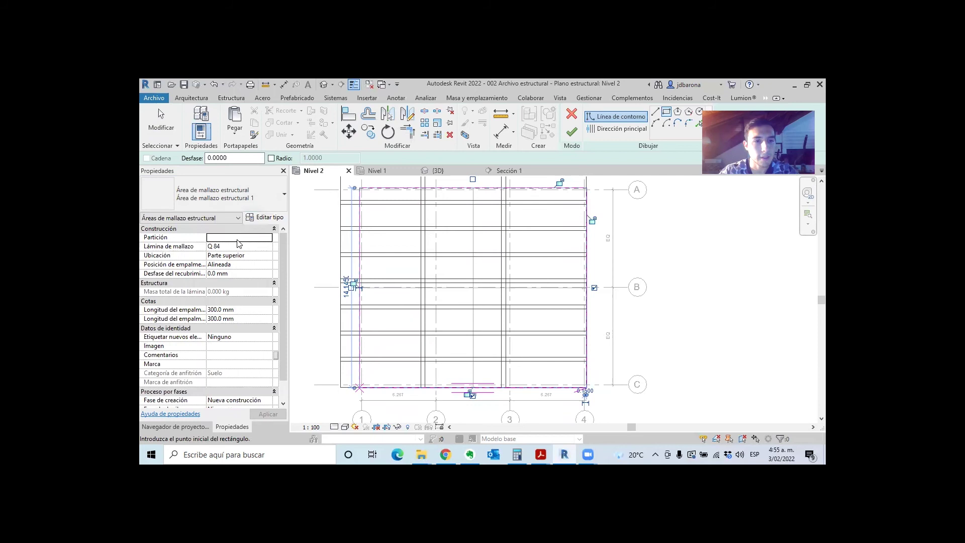
{"action": "scroll", "coordinate": [226, 291], "scroll_direction": "down", "scroll_amount": 1}
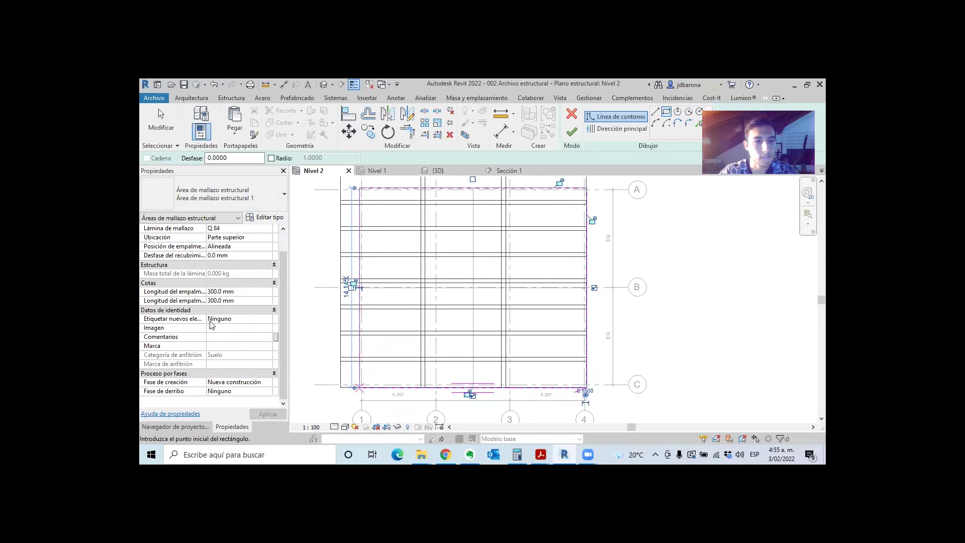
{"action": "left_click", "coordinate": [267, 319]}
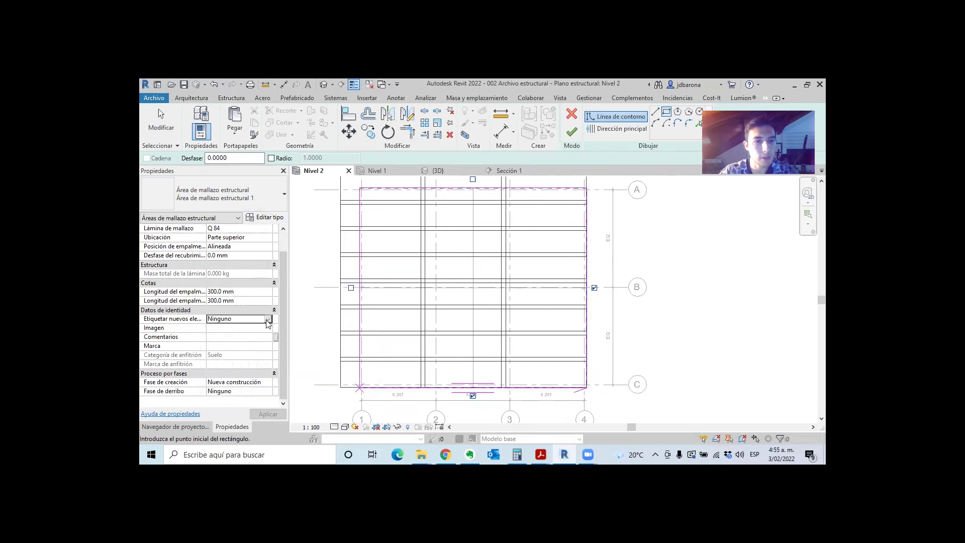
{"action": "left_click", "coordinate": [268, 320]}
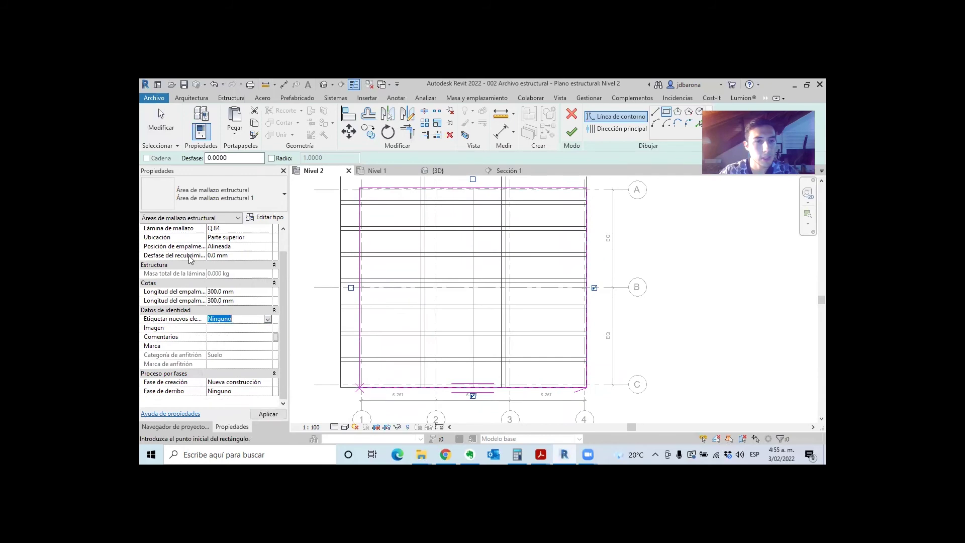
{"action": "left_click_drag", "start_coordinate": [219, 252], "coordinate": [228, 254]}
{"action": "type", "text": "30"}
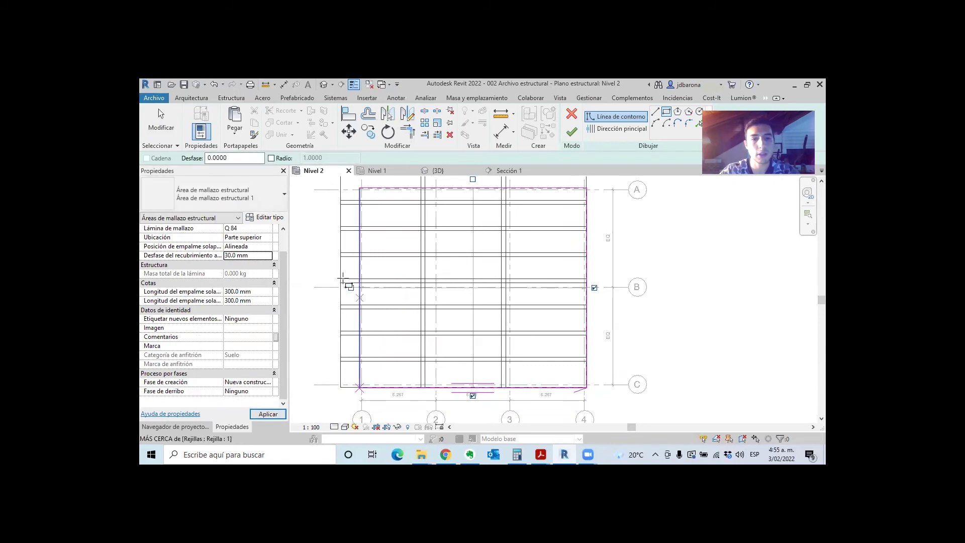
{"action": "scroll", "coordinate": [416, 325], "scroll_direction": "down", "scroll_amount": 2}
{"action": "key", "text": "Escape"}
{"action": "key", "text": "Escape"}
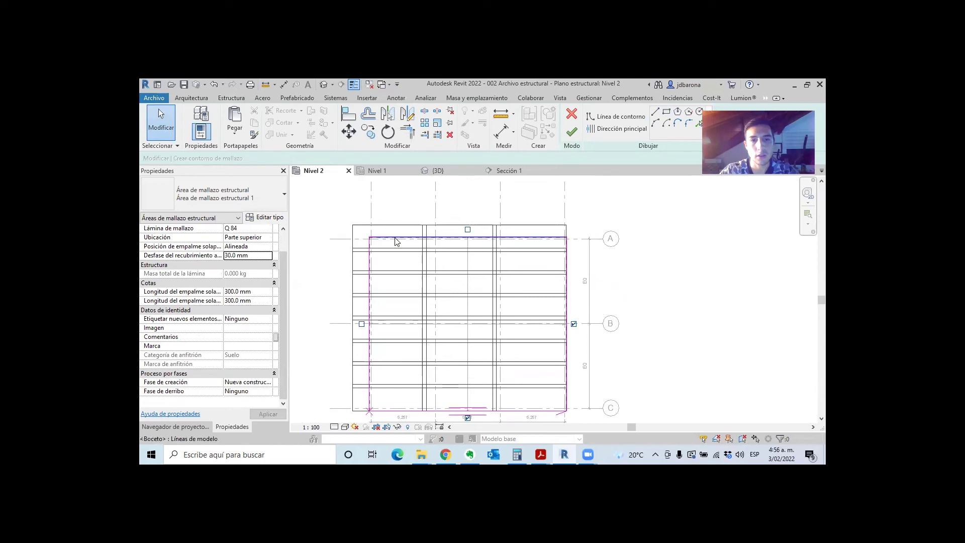
{"action": "left_click", "coordinate": [569, 132]}
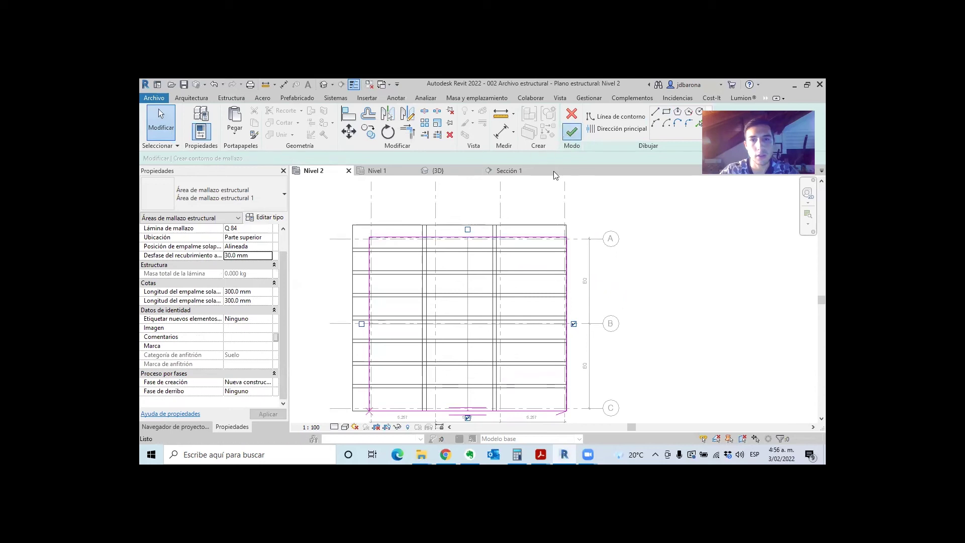
{"action": "left_click", "coordinate": [393, 266]}
{"action": "scroll", "coordinate": [395, 271], "scroll_direction": "up", "scroll_amount": 3}
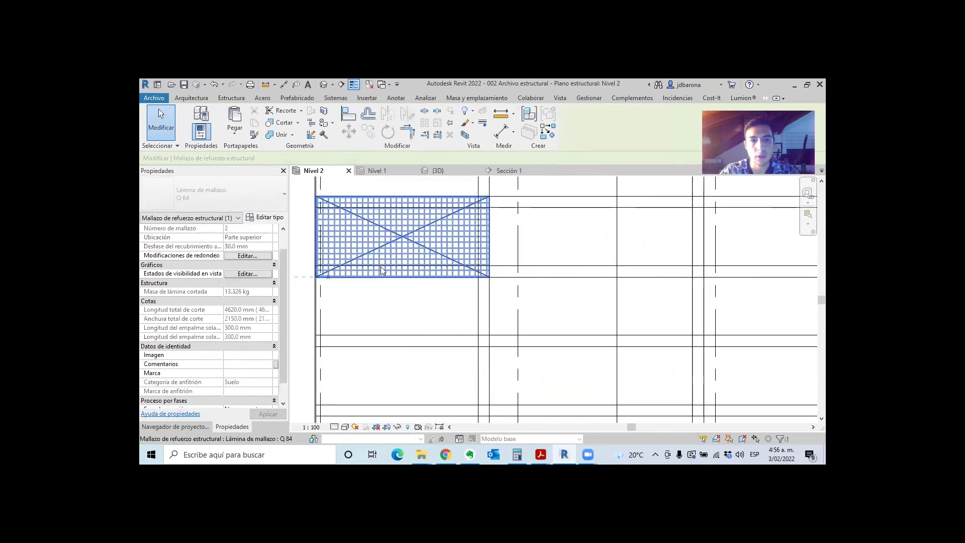
{"action": "scroll", "coordinate": [382, 270], "scroll_direction": "up", "scroll_amount": 1}
{"action": "left_click_drag", "start_coordinate": [382, 270], "coordinate": [574, 328]}
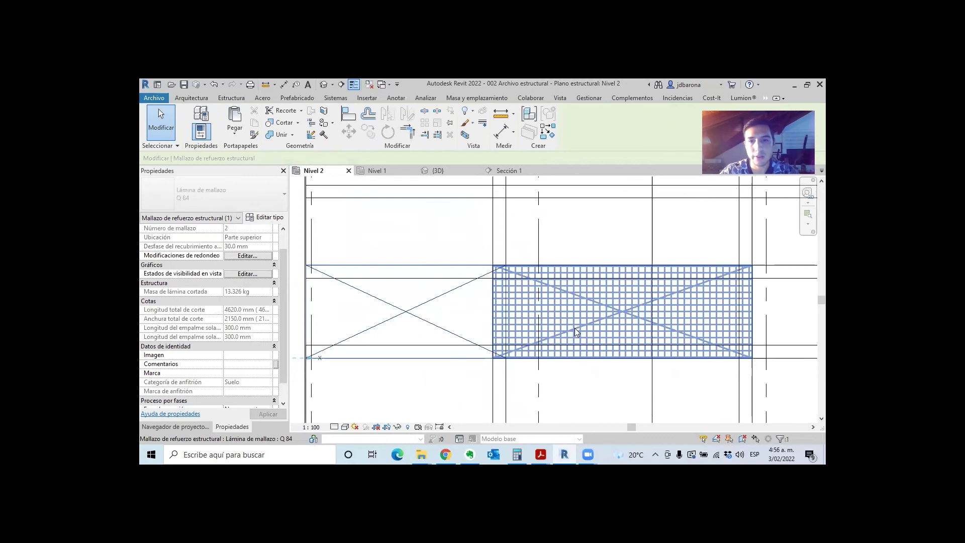
{"action": "scroll", "coordinate": [575, 327], "scroll_direction": "down", "scroll_amount": 3}
{"action": "left_click_drag", "start_coordinate": [517, 277], "coordinate": [435, 190]}
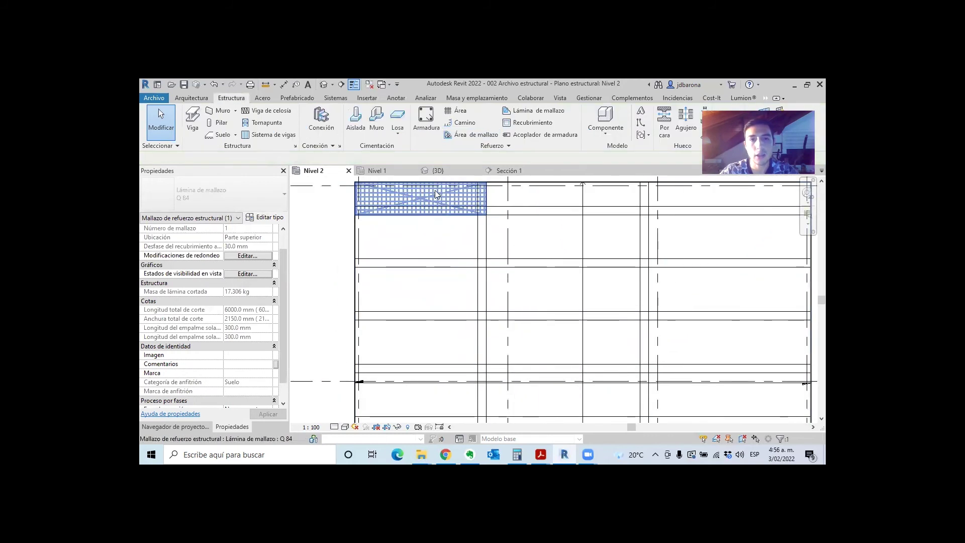
{"action": "key", "text": "Escape"}
{"action": "left_click", "coordinate": [436, 170]}
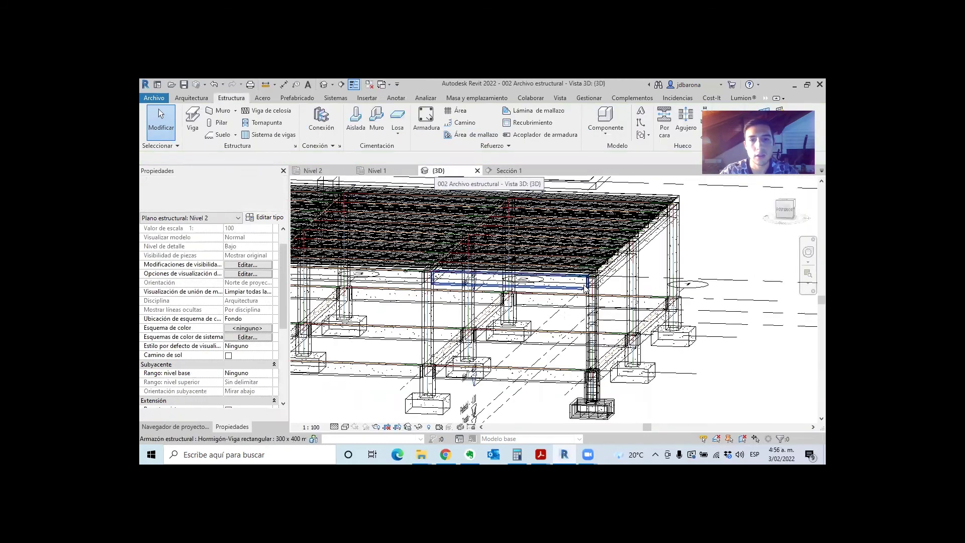
{"action": "mouse_move", "coordinate": [584, 287]}
{"action": "middle_mouse_down", "text": "shift"}
{"action": "mouse_move", "coordinate": [603, 271]}
{"action": "mouse_move", "coordinate": [637, 288]}
{"action": "middle_mouse_up", "text": "shift"}
{"action": "scroll", "coordinate": [611, 278], "scroll_direction": "up", "scroll_amount": 3}
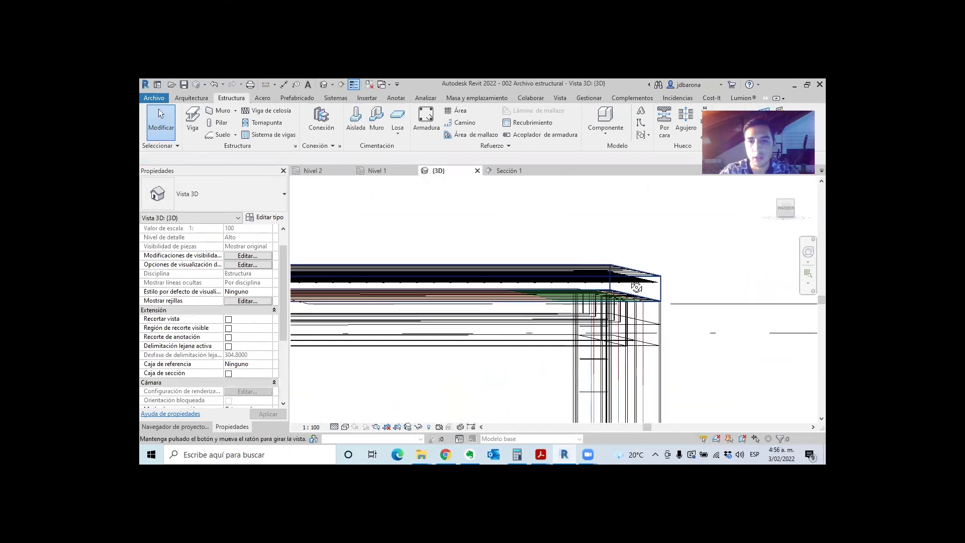
{"action": "middle_click_drag", "start_coordinate": [637, 287], "coordinate": [600, 297], "text": "shift"}
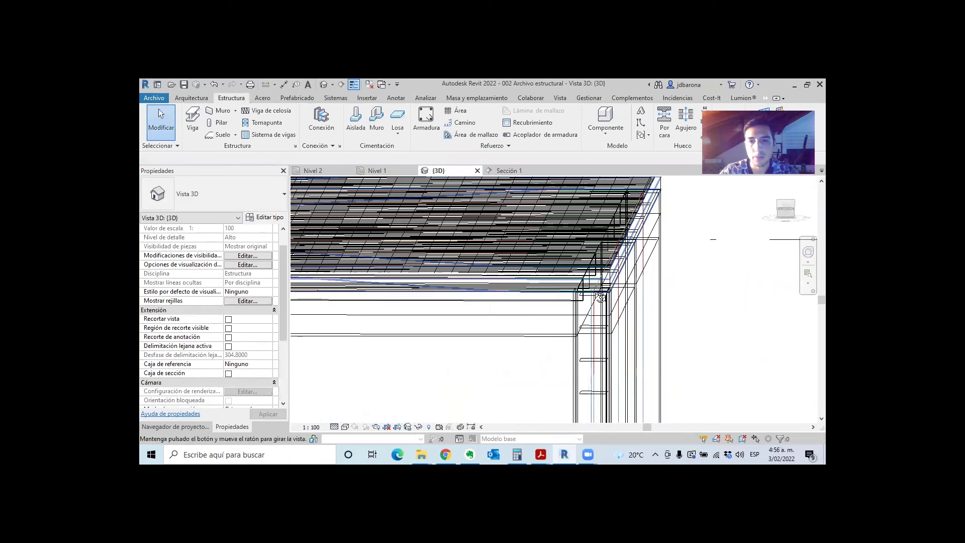
{"action": "left_click", "coordinate": [495, 171]}
{"action": "scroll", "coordinate": [395, 201], "scroll_direction": "up", "scroll_amount": 2}
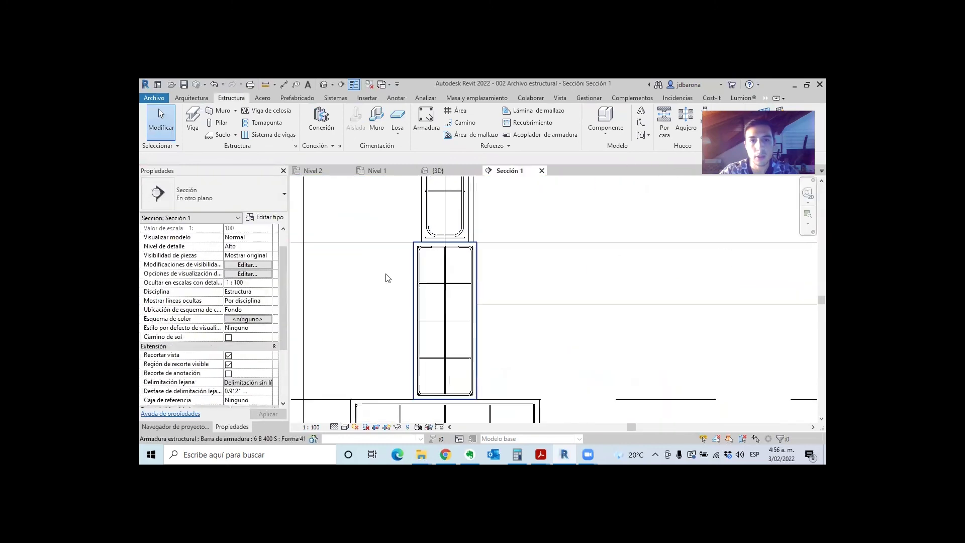
{"action": "scroll", "coordinate": [395, 189], "scroll_direction": "up", "scroll_amount": 2}
{"action": "left_click", "coordinate": [312, 170]}
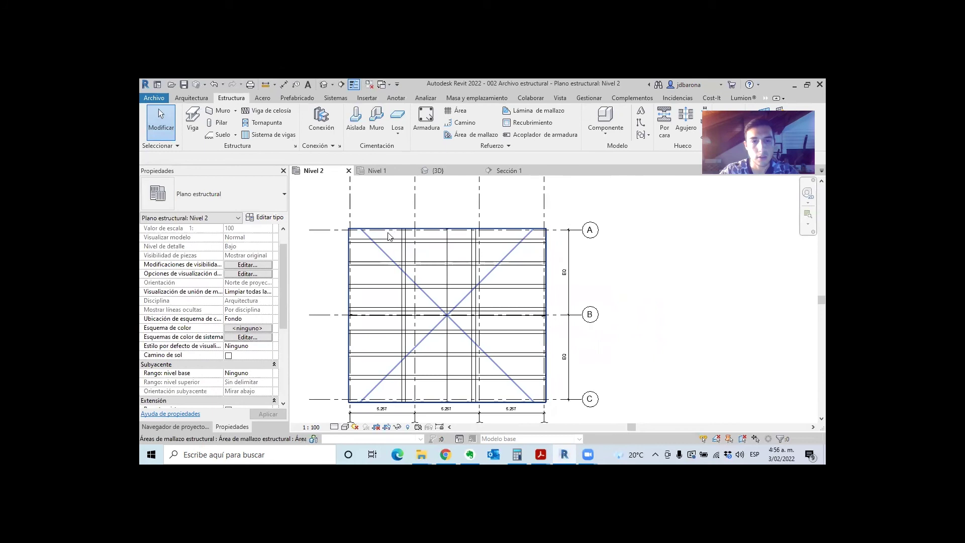
Set the Nivel 2 fabric area's Ubicación to Parte inferior.
{"action": "left_click", "coordinate": [388, 237]}
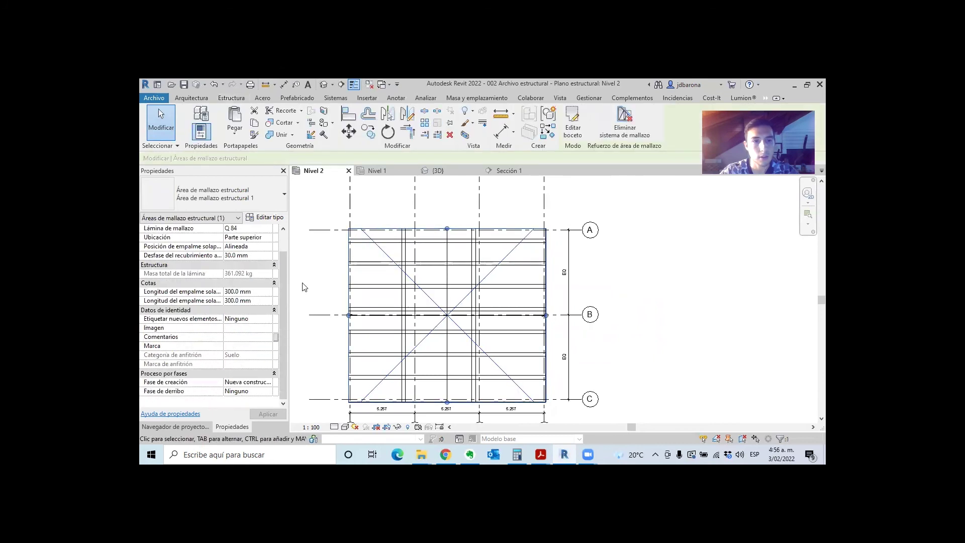
{"action": "left_click", "coordinate": [269, 237]}
{"action": "left_click", "coordinate": [246, 254]}
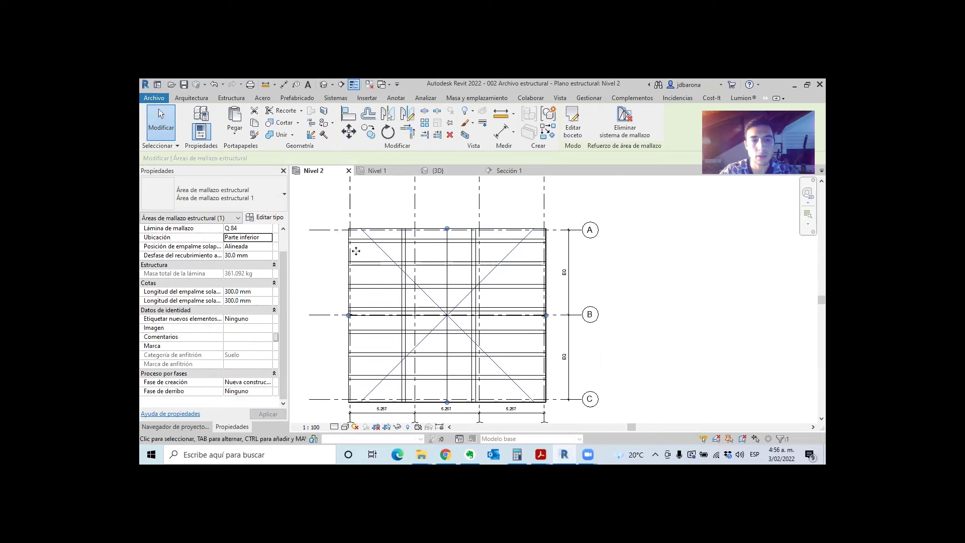
Switch to the {3D} view, orbiting and zooming out to see the Q 84 mesh.
{"action": "left_click", "coordinate": [436, 172]}
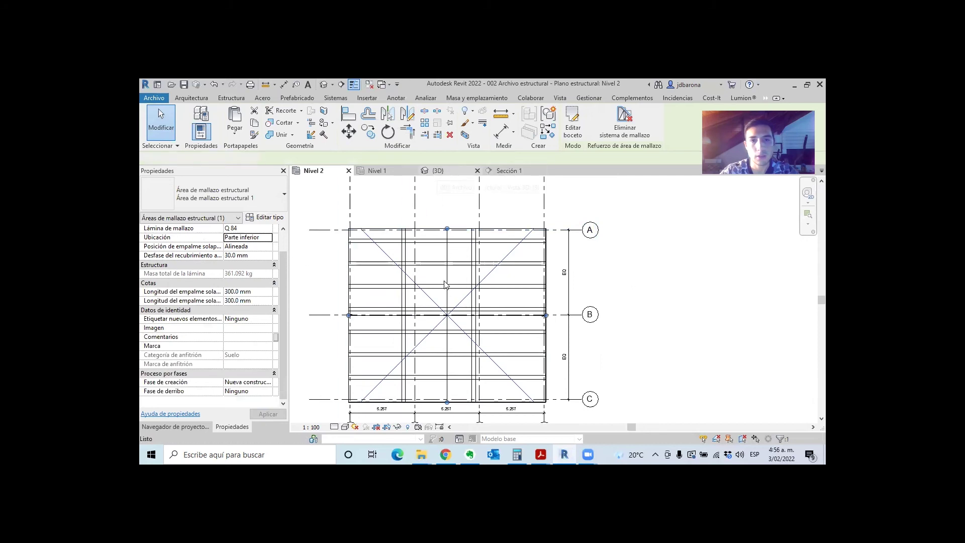
{"action": "mouse_move", "coordinate": [482, 274]}
{"action": "middle_mouse_down", "text": "shift"}
{"action": "mouse_move", "coordinate": [582, 283]}
{"action": "mouse_move", "coordinate": [663, 245]}
{"action": "mouse_move", "coordinate": [629, 216]}
{"action": "mouse_move", "coordinate": [617, 263]}
{"action": "mouse_move", "coordinate": [521, 249]}
{"action": "middle_mouse_up", "text": "shift"}
{"action": "scroll", "coordinate": [629, 216], "scroll_direction": "down", "scroll_amount": 5}
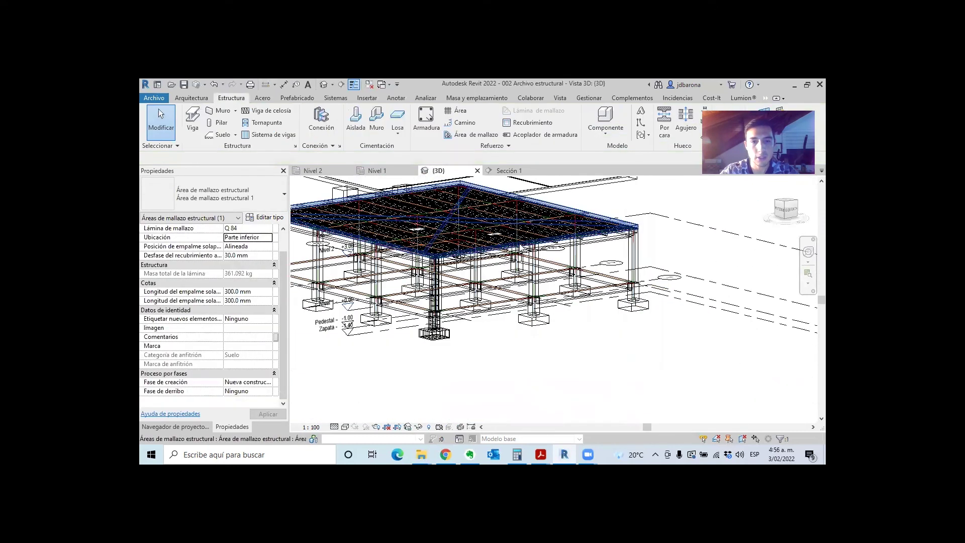
Clear the slab selection and orbit and zoom in around the corner column.
{"action": "mouse_move", "coordinate": [451, 251]}
{"action": "middle_mouse_down", "text": "shift"}
{"action": "mouse_move", "coordinate": [432, 257]}
{"action": "mouse_move", "coordinate": [478, 324]}
{"action": "middle_mouse_up", "text": "shift"}
{"action": "key", "text": "Escape"}
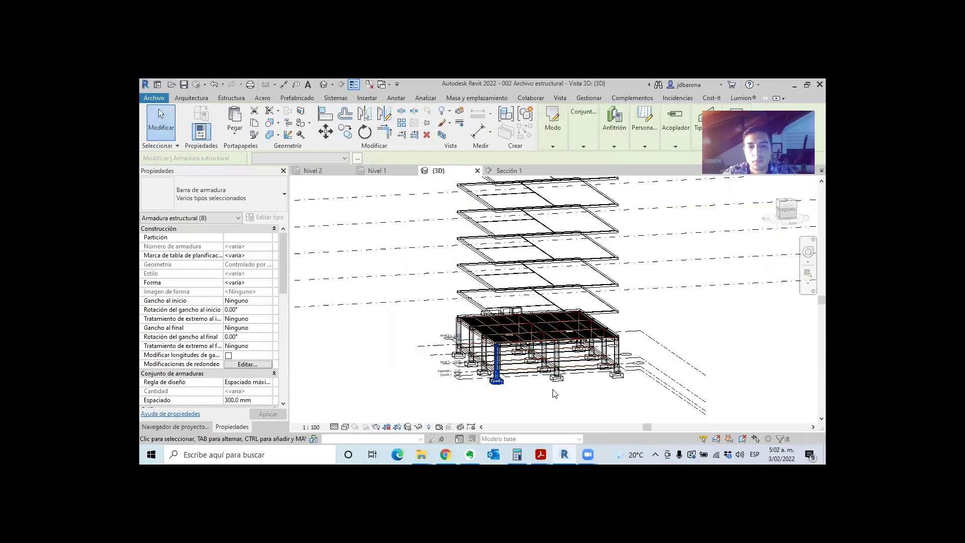
{"action": "scroll", "coordinate": [496, 389], "scroll_direction": "up", "scroll_amount": 1}
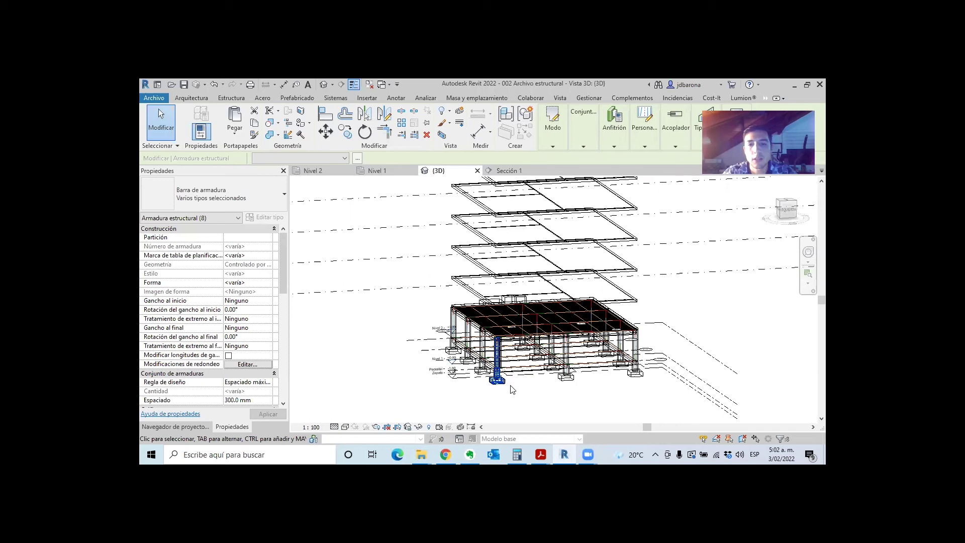
{"action": "scroll", "coordinate": [497, 378], "scroll_direction": "up", "scroll_amount": 4}
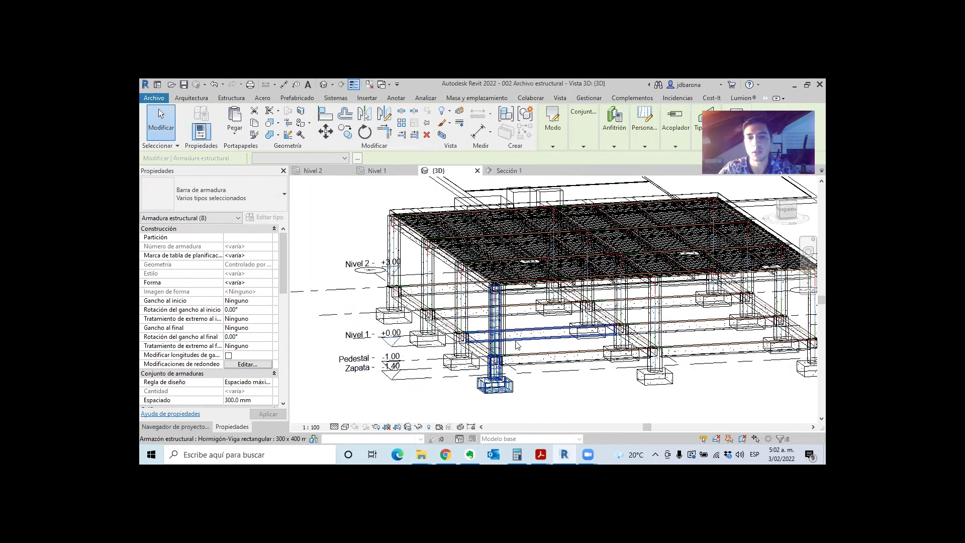
{"action": "mouse_move", "coordinate": [547, 347]}
{"action": "middle_mouse_down", "text": "shift"}
{"action": "mouse_move", "coordinate": [558, 343]}
{"action": "mouse_move", "coordinate": [552, 307]}
{"action": "middle_mouse_up", "text": "shift"}
{"action": "key", "text": "Escape"}
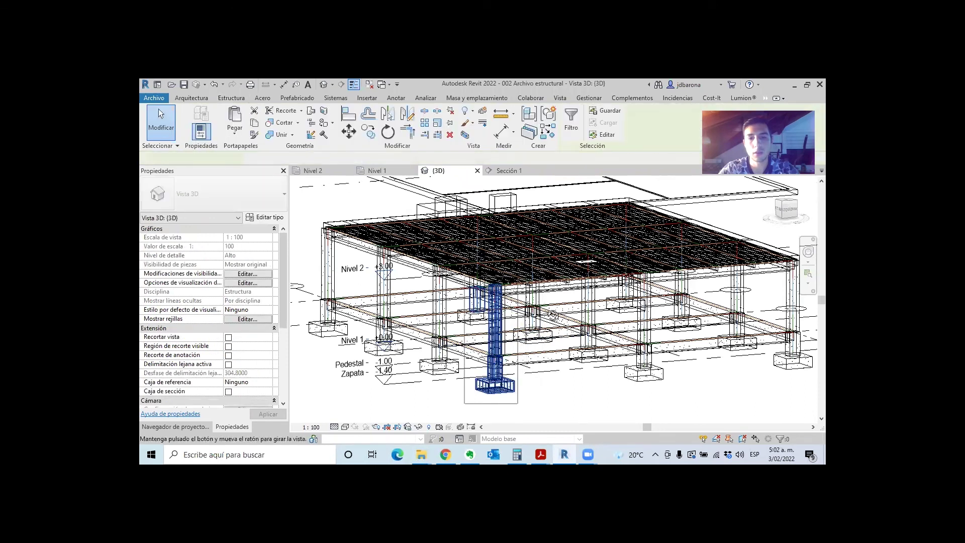
Window-select the corner column and open Filtro with No seleccionar ninguno applied.
{"action": "left_click", "coordinate": [518, 281]}
{"action": "middle_click_drag", "start_coordinate": [519, 280], "coordinate": [540, 282], "text": "shift"}
{"action": "left_click", "coordinate": [572, 119]}
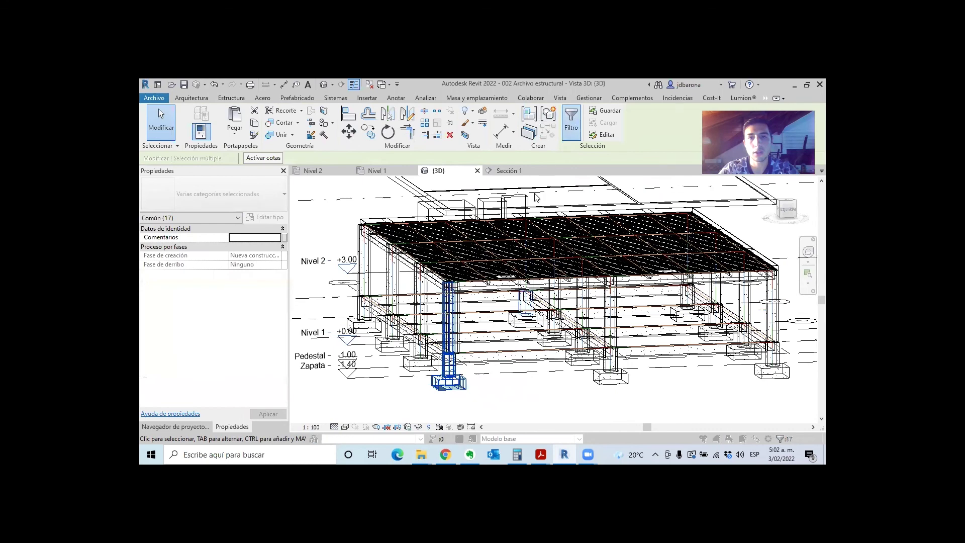
{"action": "left_click", "coordinate": [538, 211]}
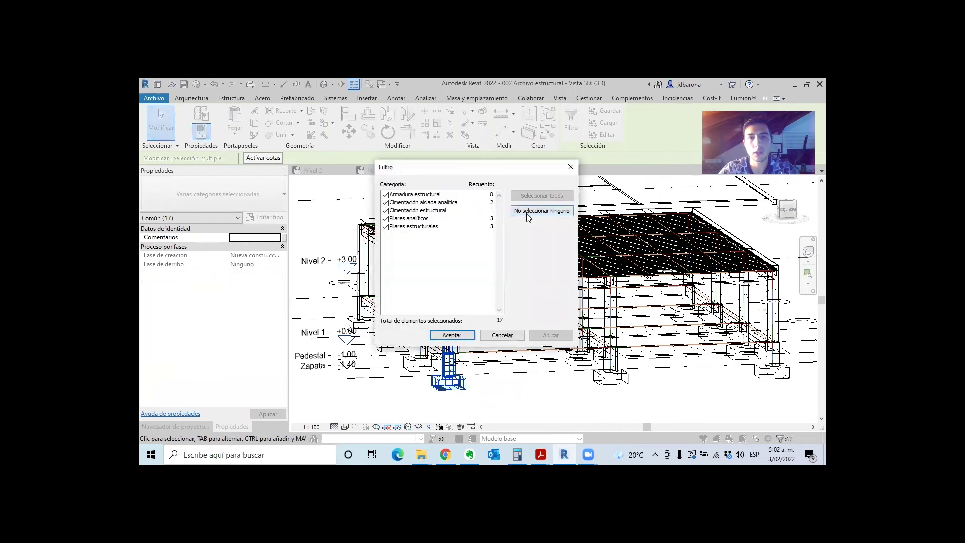
Keep only Armadura estructural in the filter and orbit to check the 8 column rebars.
{"action": "left_click", "coordinate": [385, 195]}
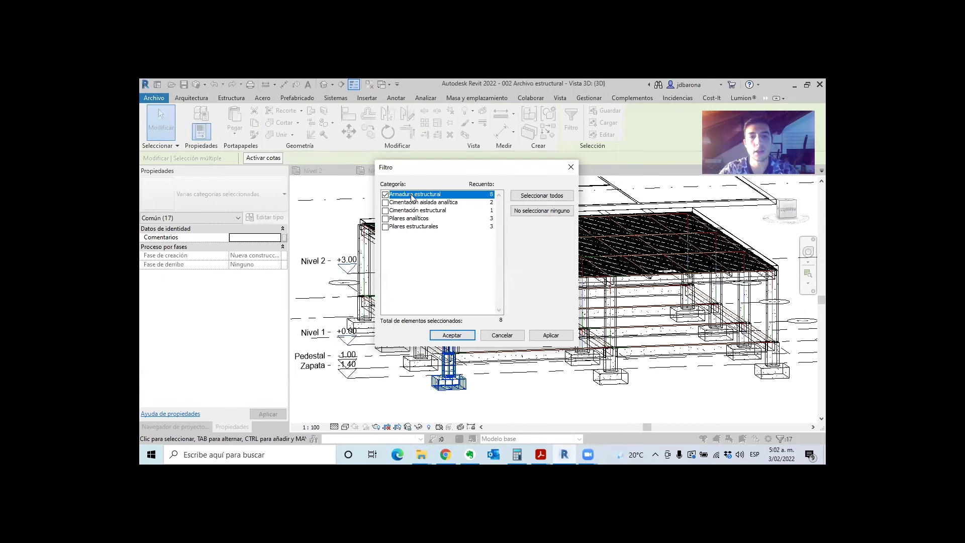
{"action": "left_click", "coordinate": [451, 335]}
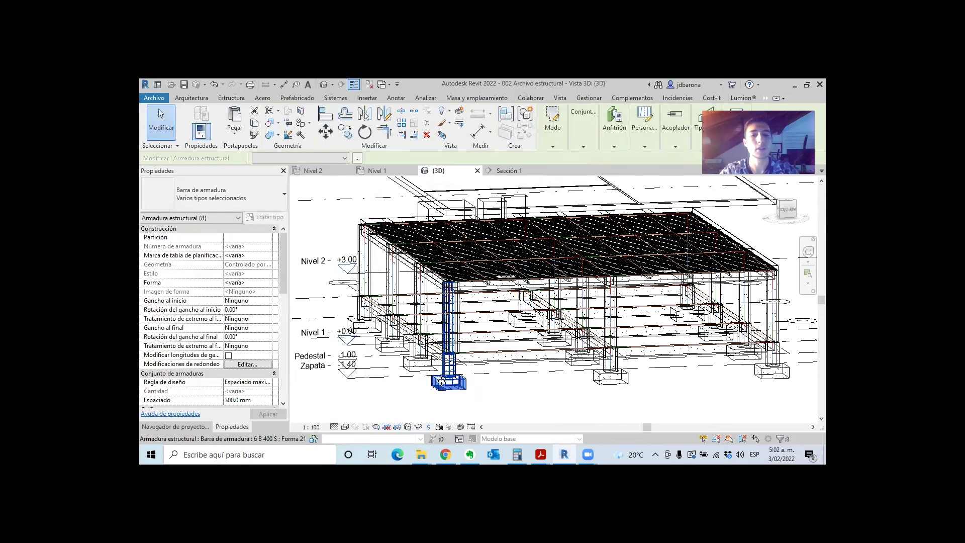
{"action": "mouse_move", "coordinate": [502, 322]}
{"action": "middle_mouse_down", "text": "shift"}
{"action": "mouse_move", "coordinate": [484, 327]}
{"action": "mouse_move", "coordinate": [495, 337]}
{"action": "mouse_move", "coordinate": [472, 347]}
{"action": "middle_mouse_up", "text": "shift"}
{"action": "scroll", "coordinate": [492, 360], "scroll_direction": "up", "scroll_amount": 3}
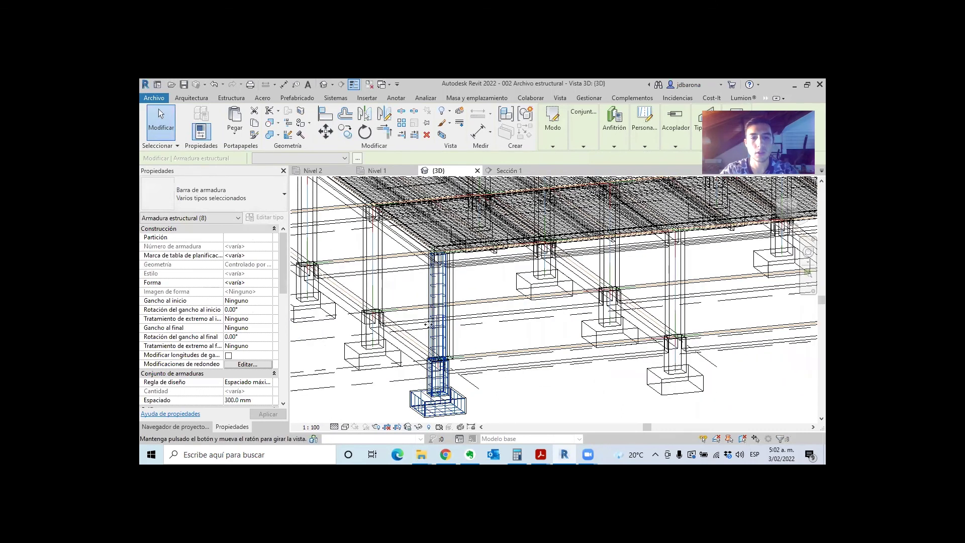
{"action": "middle_click_drag", "start_coordinate": [426, 325], "coordinate": [447, 324], "text": "shift"}
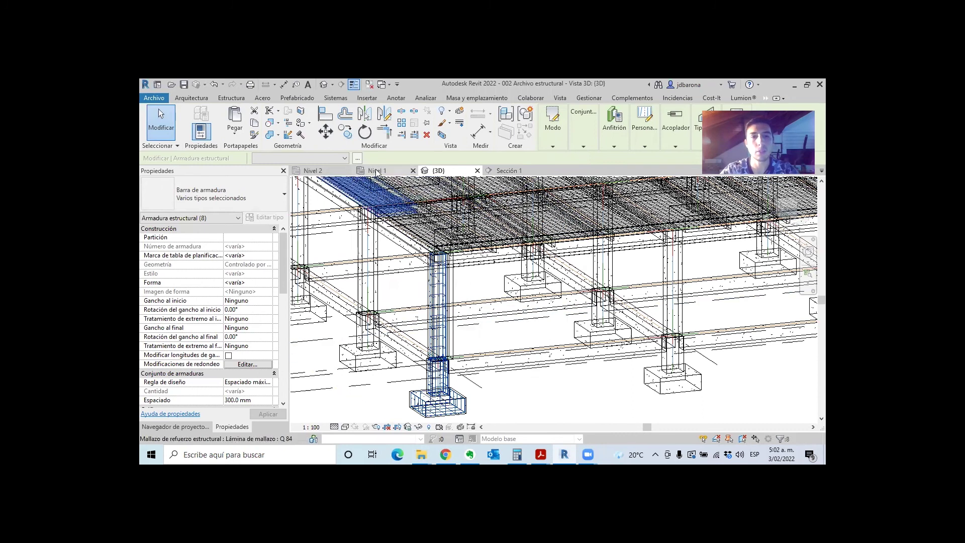
Zoom out across the Nivel 1 structural plan to show grids A and B.
{"action": "scroll", "coordinate": [416, 302], "scroll_direction": "down", "scroll_amount": 2}
{"action": "scroll", "coordinate": [392, 266], "scroll_direction": "down", "scroll_amount": 2}
{"action": "scroll", "coordinate": [368, 237], "scroll_direction": "down", "scroll_amount": 5}
{"action": "scroll", "coordinate": [371, 236], "scroll_direction": "down", "scroll_amount": 1}
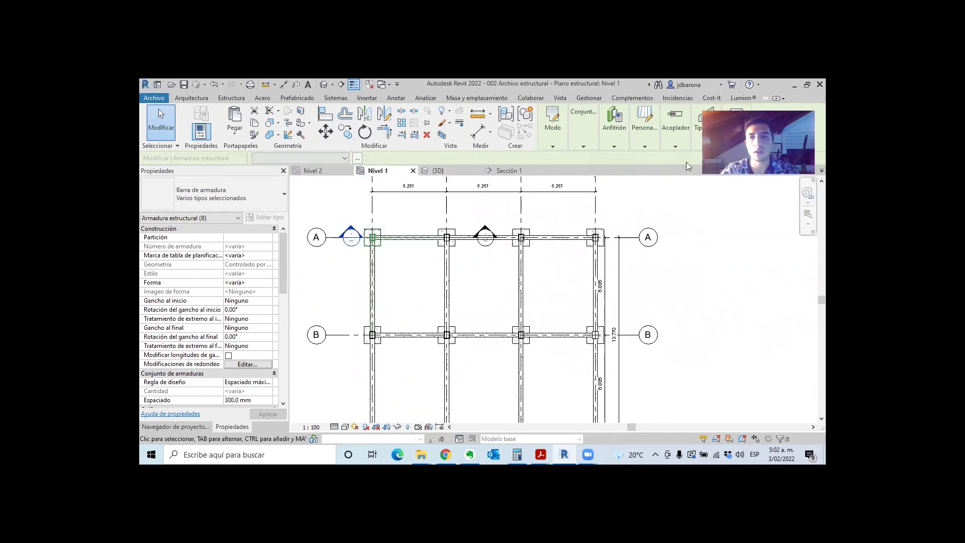
Window-select the corner column's elements and start an Array (AR) from a column point.
{"action": "scroll", "coordinate": [372, 235], "scroll_direction": "up", "scroll_amount": 3}
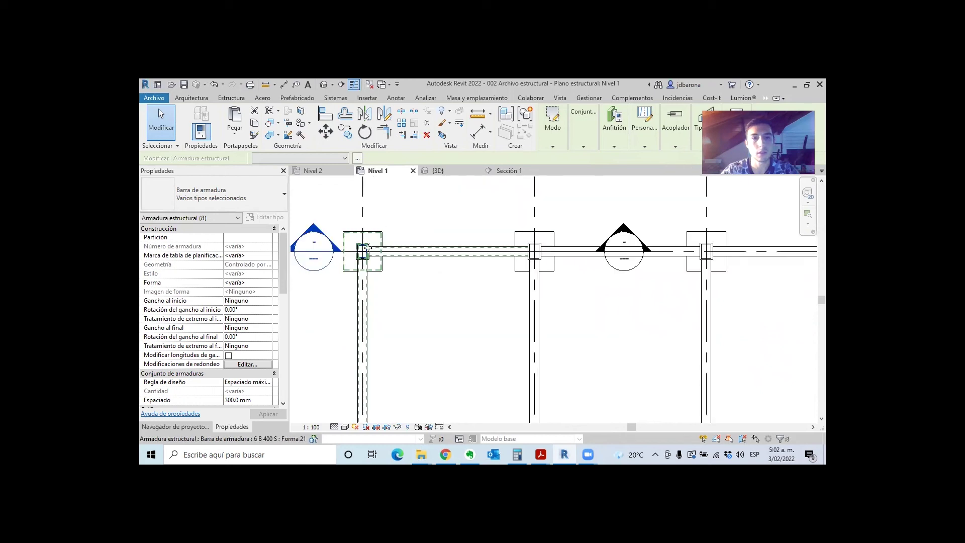
{"action": "scroll", "coordinate": [367, 248], "scroll_direction": "up", "scroll_amount": 2}
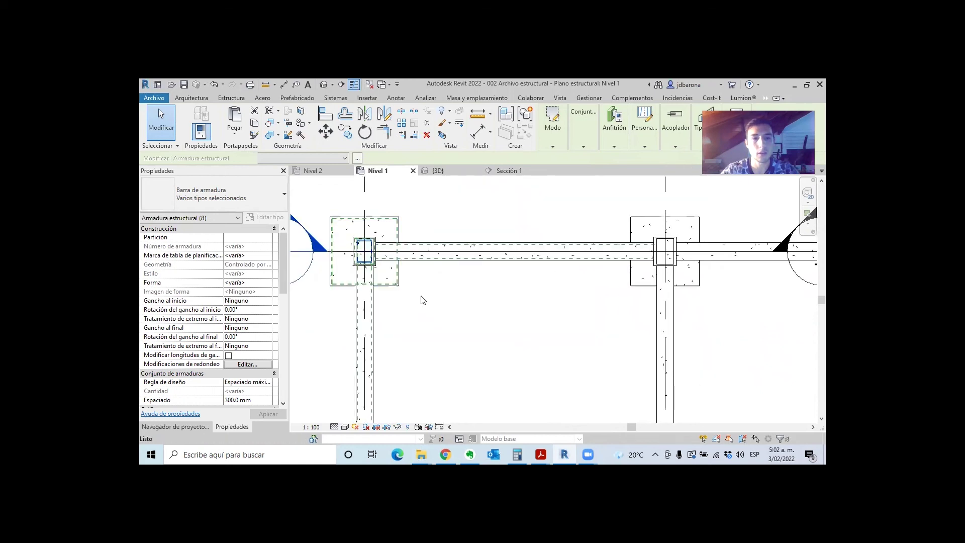
{"action": "left_click_drag", "start_coordinate": [422, 300], "coordinate": [322, 211]}
{"action": "scroll", "coordinate": [367, 243], "scroll_direction": "up", "scroll_amount": 2}
{"action": "scroll", "coordinate": [367, 243], "scroll_direction": "up", "scroll_amount": 2}
{"action": "key", "text": "a"}
{"action": "key", "text": "r"}
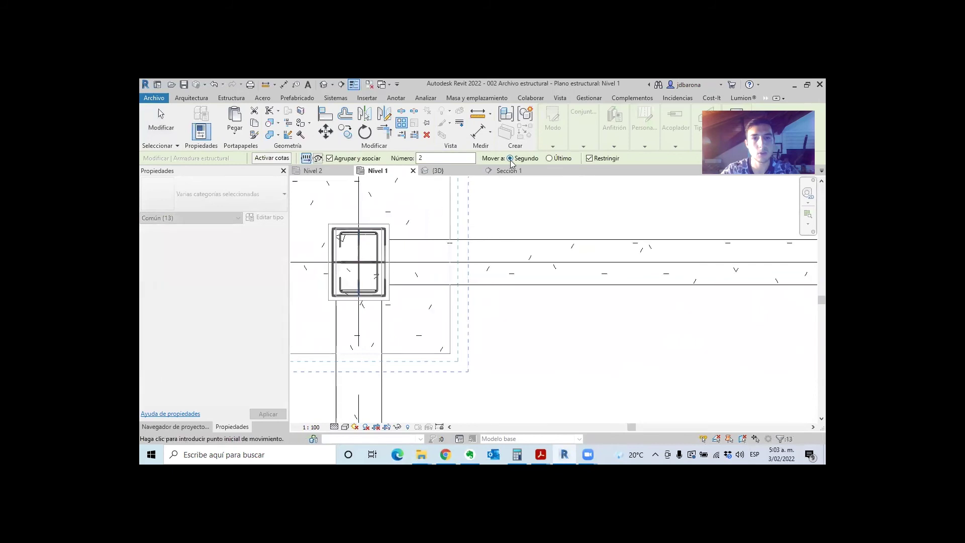
{"action": "left_click", "coordinate": [358, 263]}
Set the array spacing at the next column and enter 4 as the count.
{"action": "scroll", "coordinate": [358, 262], "scroll_direction": "down", "scroll_amount": 3}
{"action": "scroll", "coordinate": [553, 259], "scroll_direction": "down", "scroll_amount": 2}
{"action": "scroll", "coordinate": [499, 260], "scroll_direction": "up", "scroll_amount": 6}
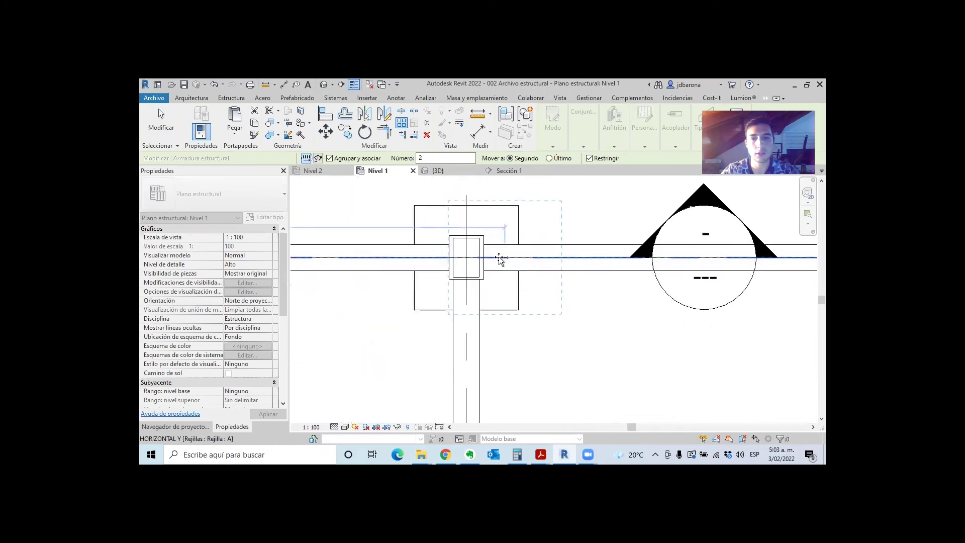
{"action": "left_click", "coordinate": [385, 259]}
{"action": "scroll", "coordinate": [385, 259], "scroll_direction": "down", "scroll_amount": 4}
{"action": "scroll", "coordinate": [420, 259], "scroll_direction": "down", "scroll_amount": 4}
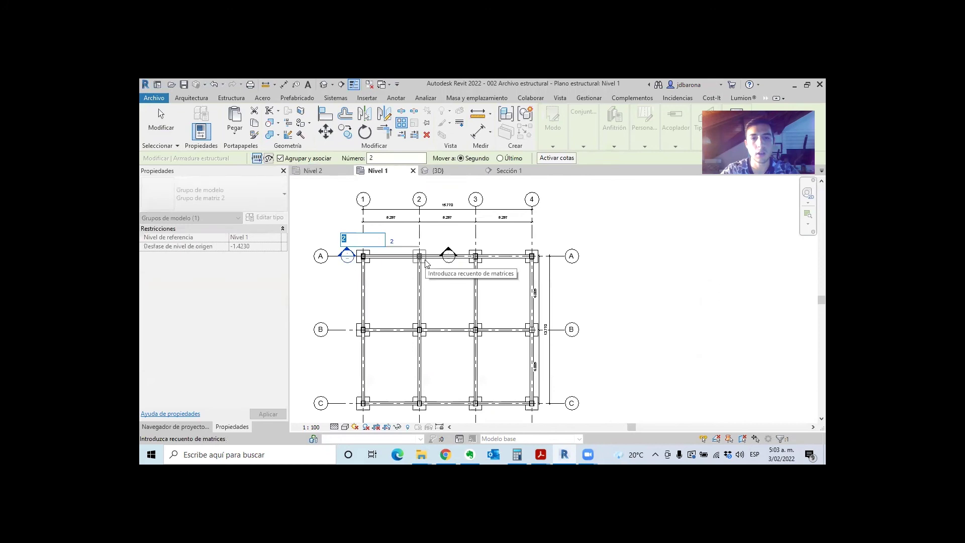
{"action": "middle_click_drag", "start_coordinate": [446, 269], "coordinate": [370, 269]}
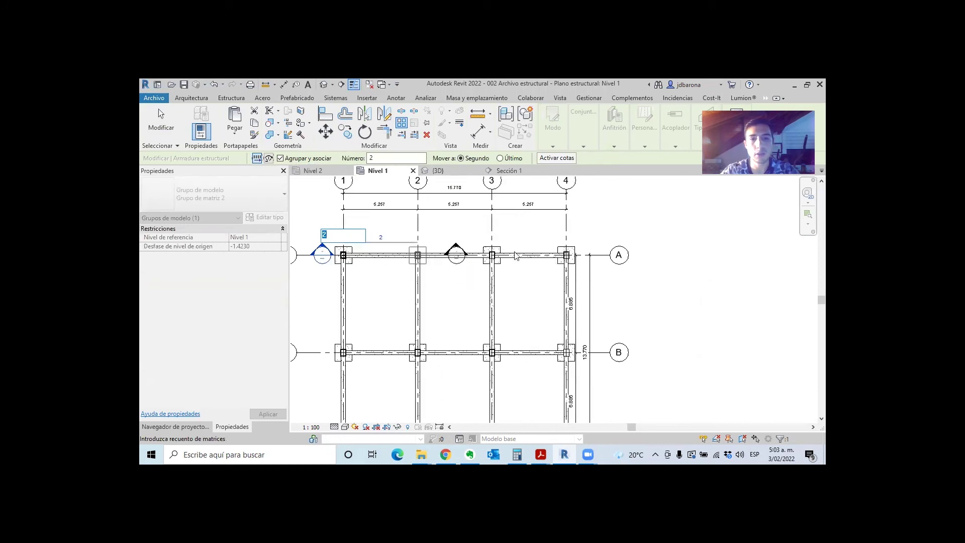
{"action": "type", "text": "4"}
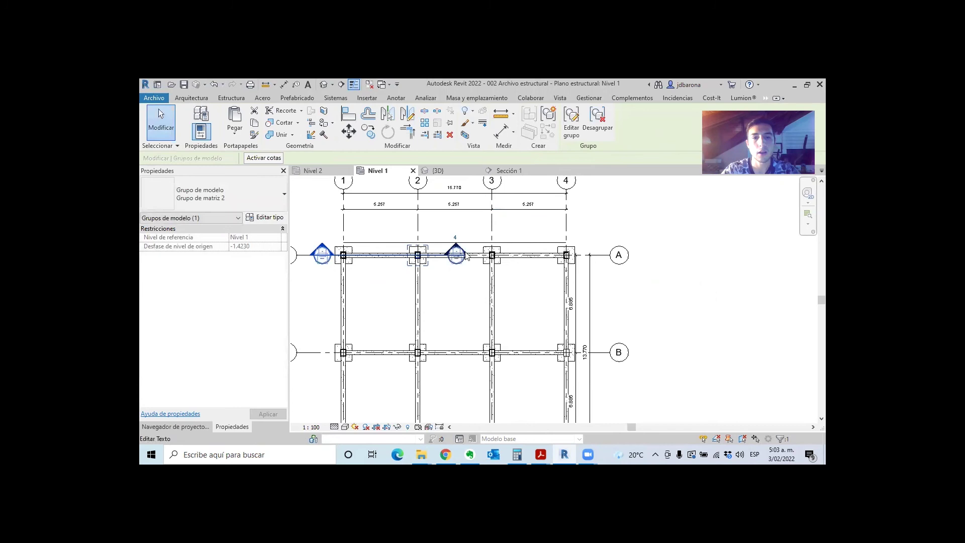
{"action": "scroll", "coordinate": [418, 255], "scroll_direction": "up", "scroll_amount": 3}
Select the grid A column group plus all its instances visible in view.
{"action": "key", "text": "Escape"}
{"action": "left_click", "coordinate": [417, 265]}
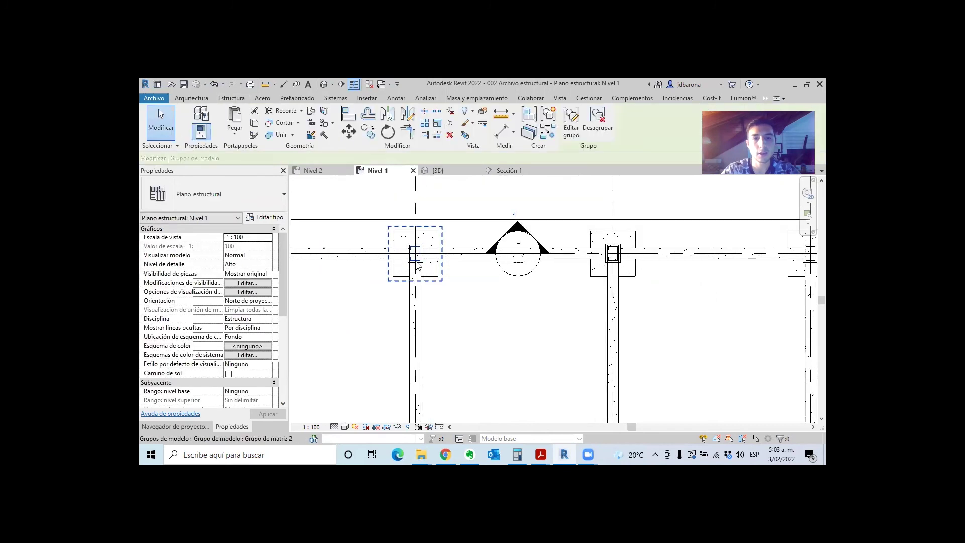
{"action": "right_click", "coordinate": [416, 265]}
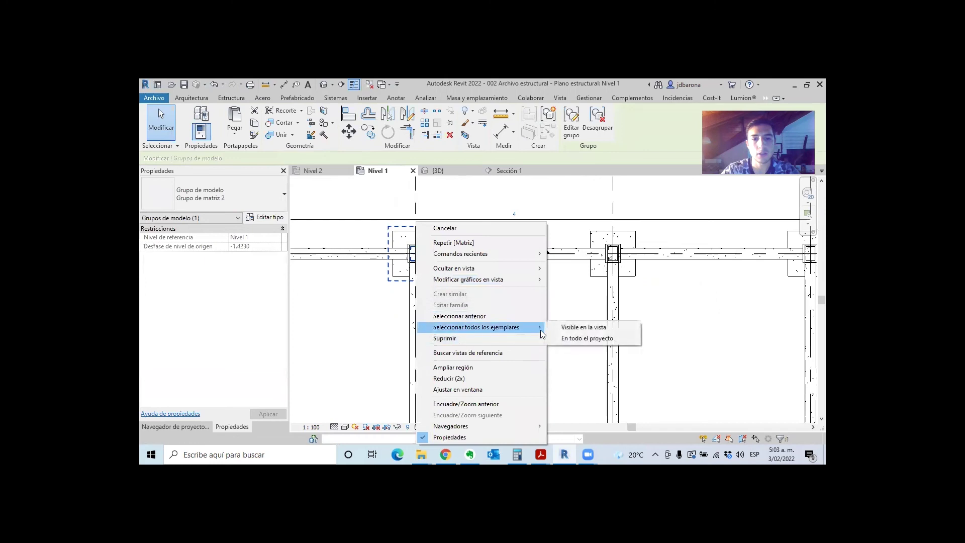
{"action": "left_click", "coordinate": [557, 327]}
{"action": "scroll", "coordinate": [480, 227], "scroll_direction": "down", "scroll_amount": 2}
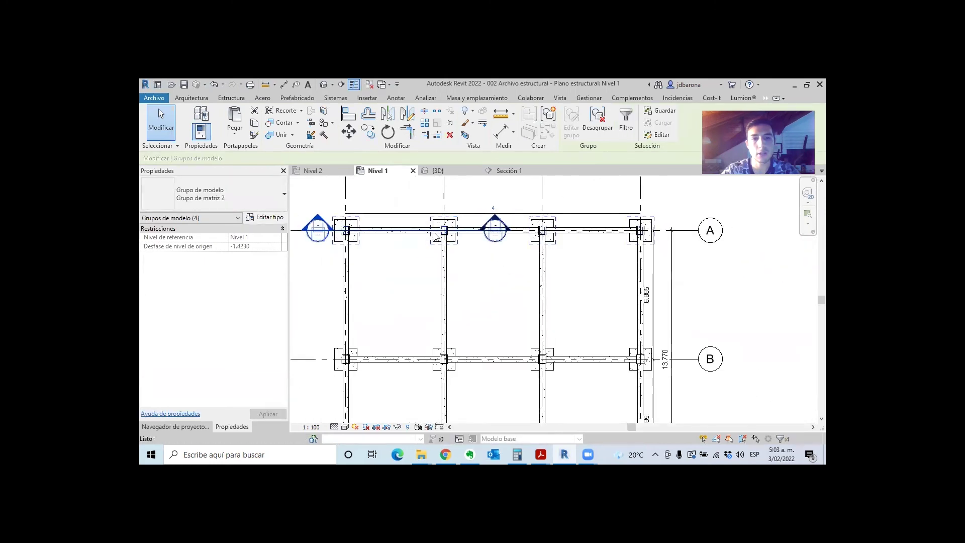
Array the selected column groups onto grids B and C from a column start point.
{"action": "key", "text": "m"}
{"action": "key", "text": "v"}
{"action": "scroll", "coordinate": [439, 231], "scroll_direction": "up", "scroll_amount": 2}
{"action": "scroll", "coordinate": [456, 228], "scroll_direction": "up", "scroll_amount": 3}
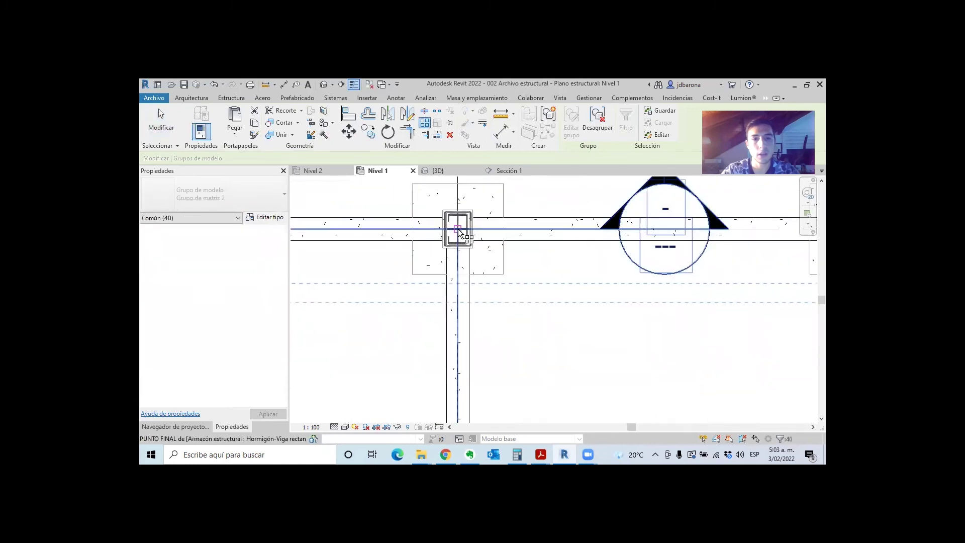
{"action": "left_click", "coordinate": [458, 228]}
{"action": "scroll", "coordinate": [458, 231], "scroll_direction": "down", "scroll_amount": 2}
{"action": "scroll", "coordinate": [458, 231], "scroll_direction": "down", "scroll_amount": 2}
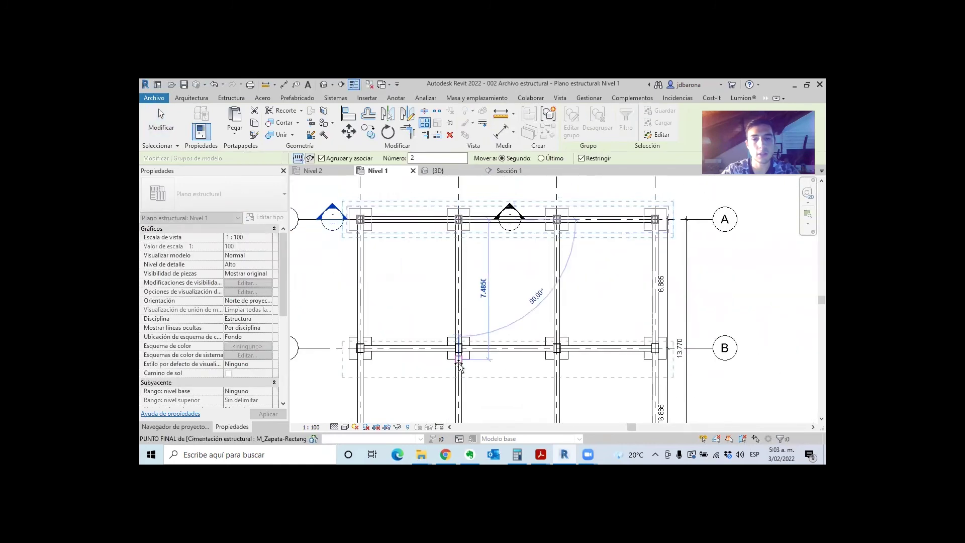
{"action": "scroll", "coordinate": [458, 362], "scroll_direction": "up", "scroll_amount": 4}
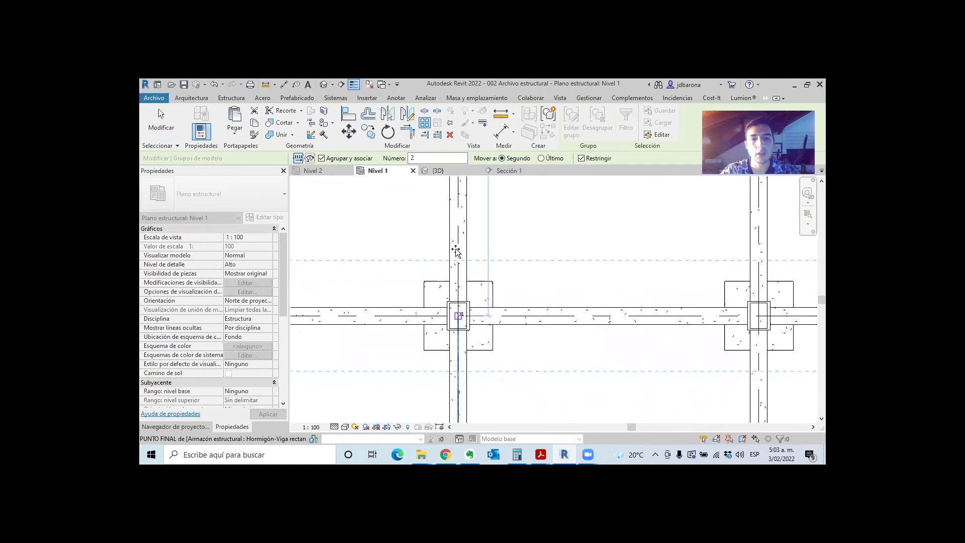
{"action": "scroll", "coordinate": [427, 243], "scroll_direction": "down", "scroll_amount": 4}
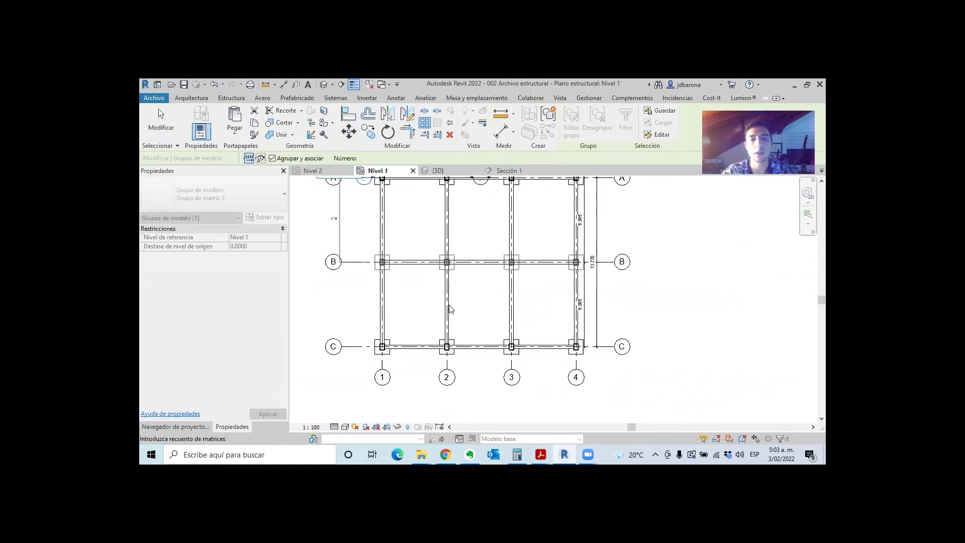
{"action": "scroll", "coordinate": [391, 322], "scroll_direction": "down", "scroll_amount": 1}
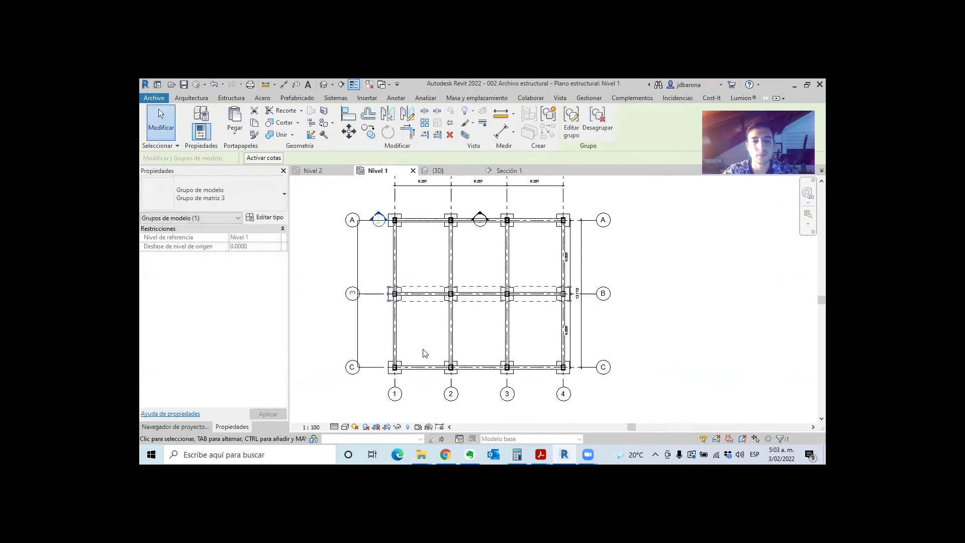
Switch to the 3D view and orbit and zoom around the stacked levels.
{"action": "middle_click_drag", "start_coordinate": [441, 327], "coordinate": [434, 340]}
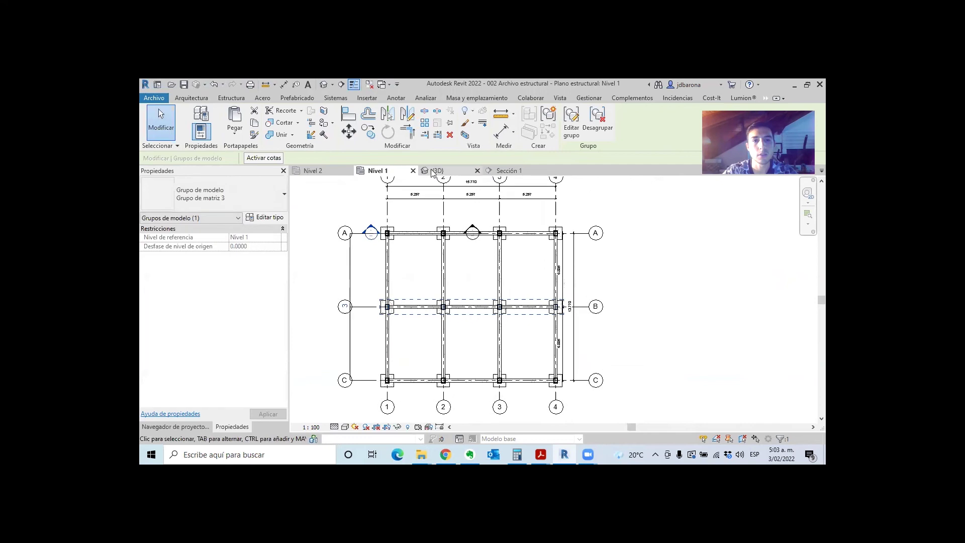
{"action": "key", "text": "ctrl+Tab"}
{"action": "mouse_move", "coordinate": [477, 296]}
{"action": "middle_mouse_down", "text": "shift"}
{"action": "mouse_move", "coordinate": [459, 285]}
{"action": "mouse_move", "coordinate": [455, 261]}
{"action": "middle_mouse_up", "text": "shift"}
{"action": "middle_click_drag", "start_coordinate": [491, 311], "coordinate": [472, 305], "text": "shift"}
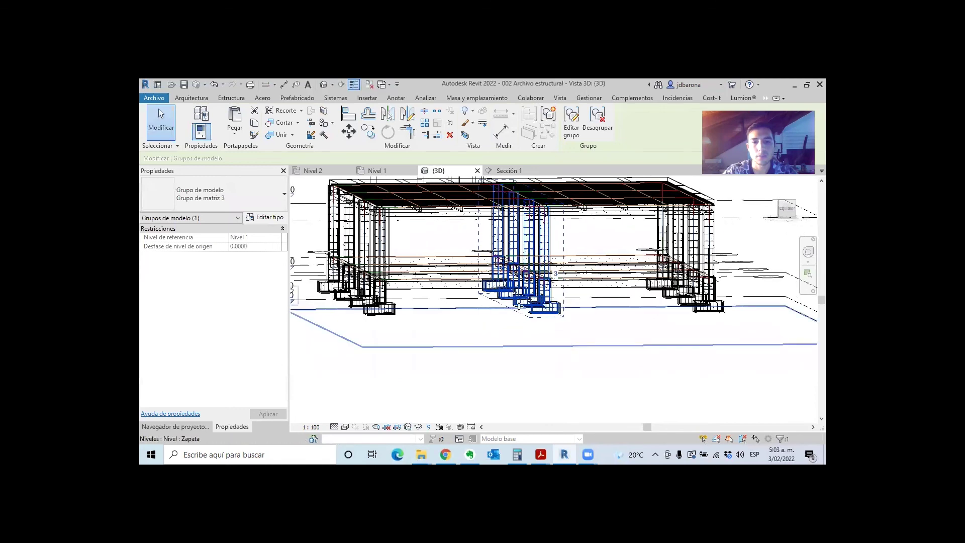
{"action": "scroll", "coordinate": [462, 303], "scroll_direction": "down", "scroll_amount": 2}
{"action": "scroll", "coordinate": [462, 302], "scroll_direction": "down", "scroll_amount": 3}
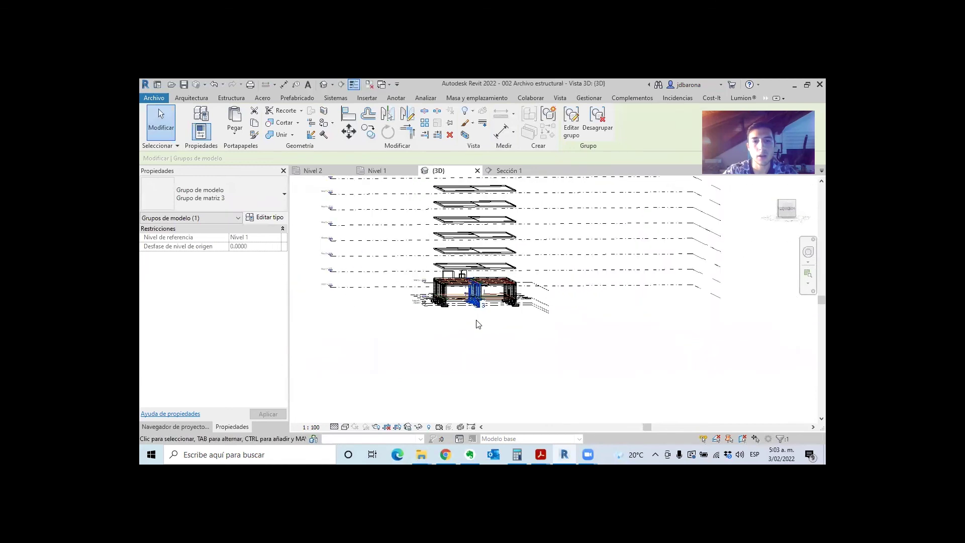
{"action": "middle_click_drag", "start_coordinate": [461, 312], "coordinate": [510, 336], "text": "shift"}
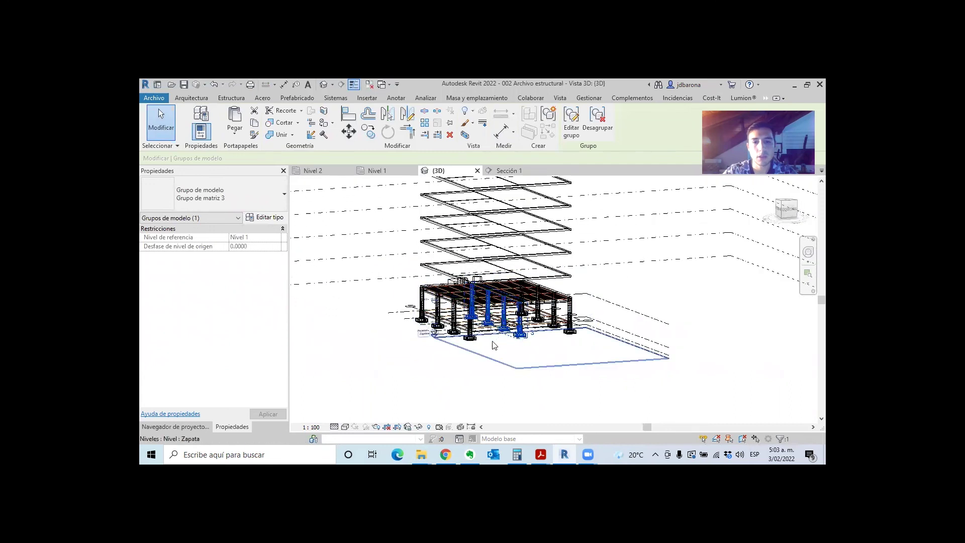
{"action": "scroll", "coordinate": [523, 325], "scroll_direction": "down", "scroll_amount": 2}
{"action": "scroll", "coordinate": [525, 325], "scroll_direction": "down", "scroll_amount": 2}
{"action": "scroll", "coordinate": [524, 325], "scroll_direction": "down", "scroll_amount": 2}
{"action": "middle_click_drag", "start_coordinate": [525, 325], "coordinate": [472, 337], "text": "shift"}
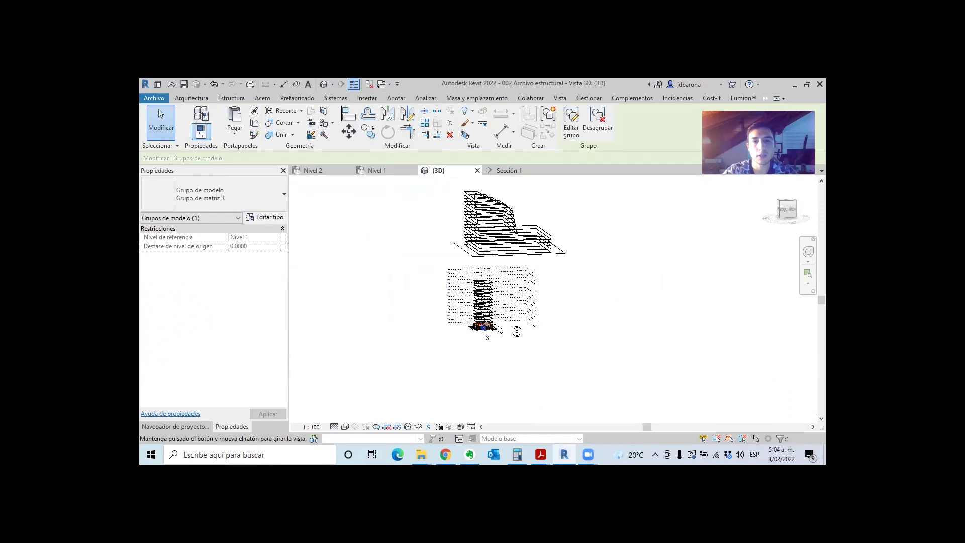
{"action": "scroll", "coordinate": [479, 323], "scroll_direction": "up", "scroll_amount": 3}
{"action": "scroll", "coordinate": [483, 332], "scroll_direction": "up", "scroll_amount": 1}
{"action": "scroll", "coordinate": [487, 341], "scroll_direction": "up", "scroll_amount": 1}
Select a column group in the 3D model and orbit to inspect the arrayed columns.
{"action": "key", "text": "Escape"}
{"action": "scroll", "coordinate": [478, 352], "scroll_direction": "up", "scroll_amount": 3}
{"action": "scroll", "coordinate": [465, 356], "scroll_direction": "down", "scroll_amount": 3}
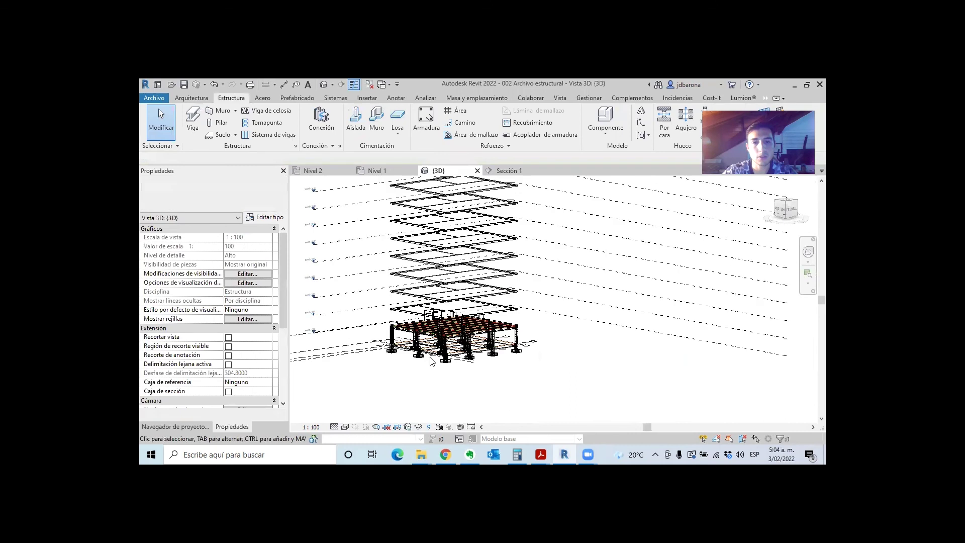
{"action": "left_click", "coordinate": [449, 362]}
{"action": "scroll", "coordinate": [450, 363], "scroll_direction": "up", "scroll_amount": 1}
{"action": "scroll", "coordinate": [454, 365], "scroll_direction": "up", "scroll_amount": 3}
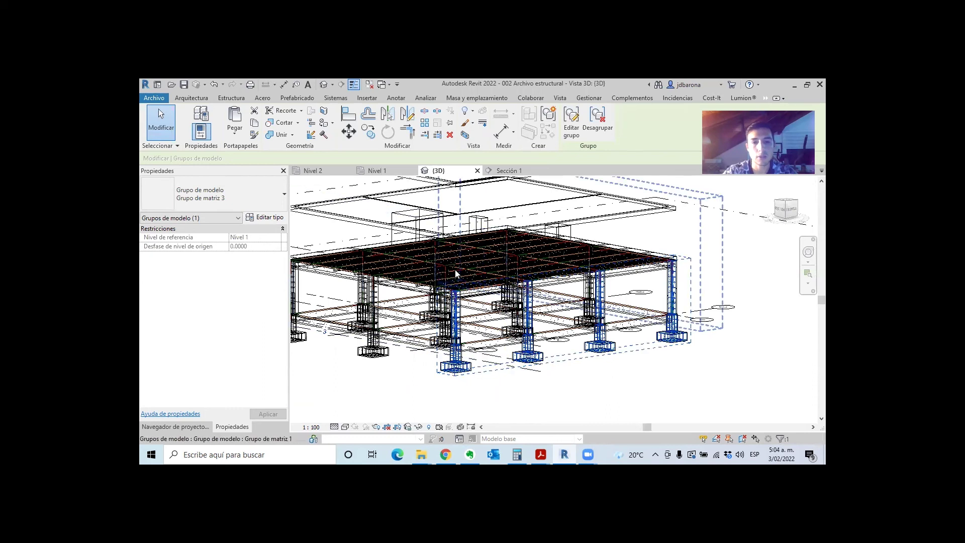
{"action": "mouse_move", "coordinate": [485, 367]}
{"action": "middle_mouse_down", "text": "shift"}
{"action": "mouse_move", "coordinate": [517, 358]}
{"action": "mouse_move", "coordinate": [443, 357]}
{"action": "middle_mouse_up", "text": "shift"}
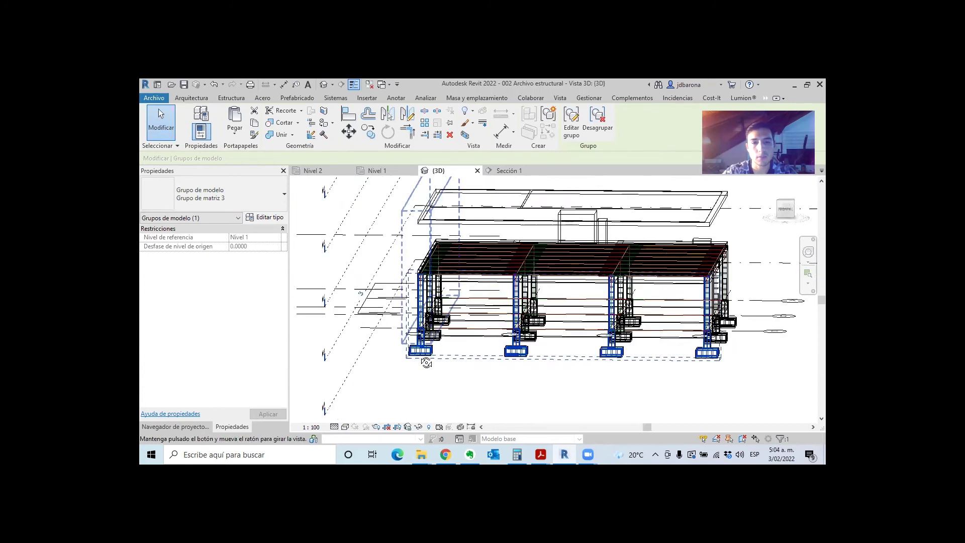
Select all array group instances visible in view and ungroup them.
{"action": "middle_click_drag", "start_coordinate": [443, 357], "coordinate": [438, 350], "text": "shift"}
{"action": "right_click", "coordinate": [438, 351]}
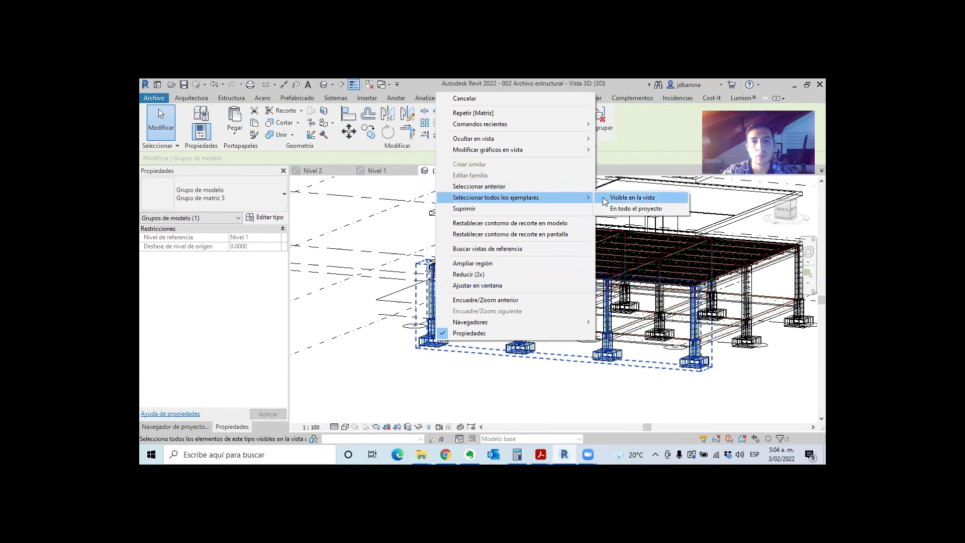
{"action": "left_click", "coordinate": [598, 199]}
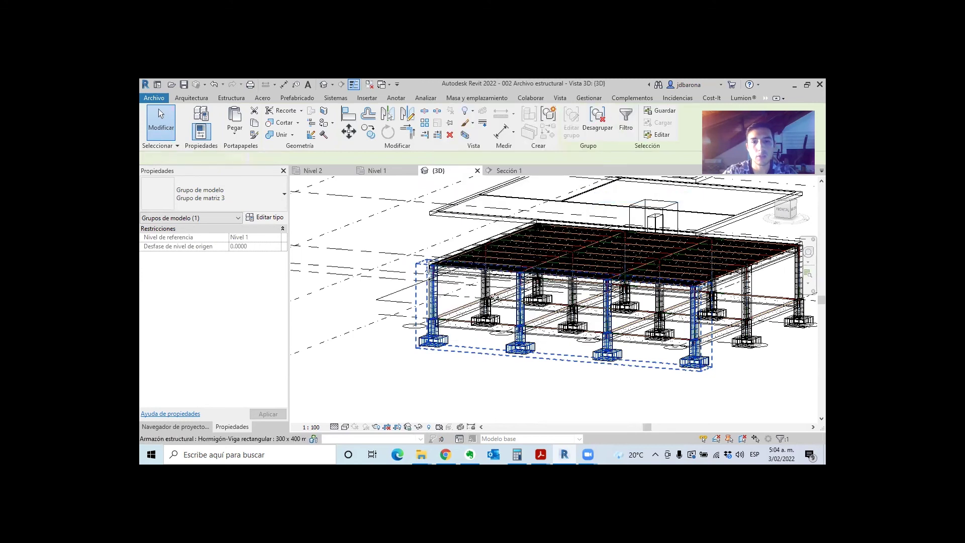
{"action": "left_click", "coordinate": [601, 128]}
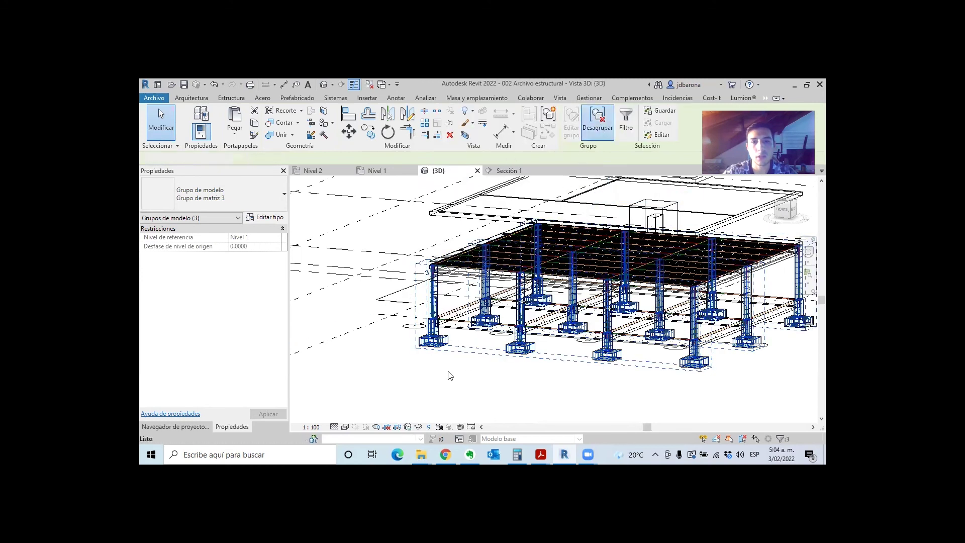
Select all 12 column model group instances in view and ungroup them.
{"action": "left_click", "coordinate": [487, 312]}
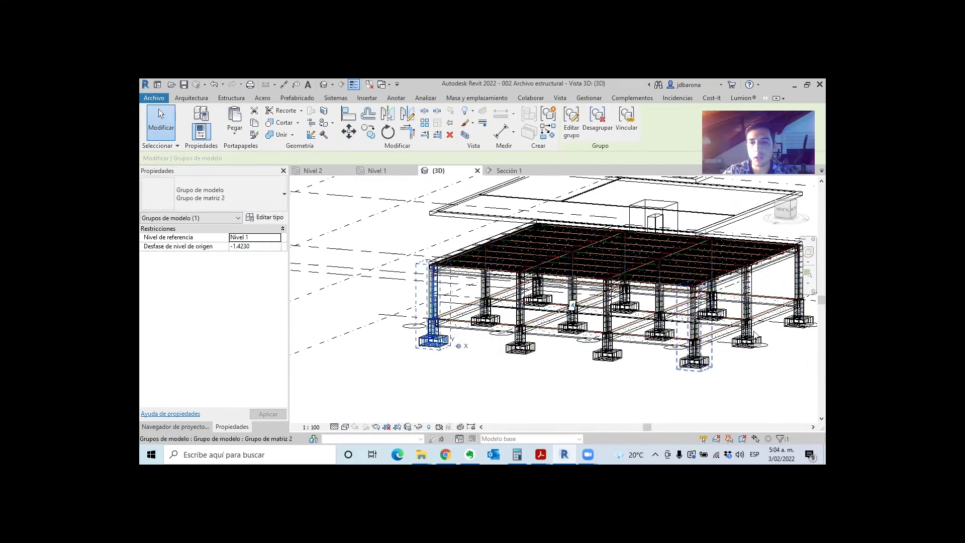
{"action": "right_click", "coordinate": [431, 335]}
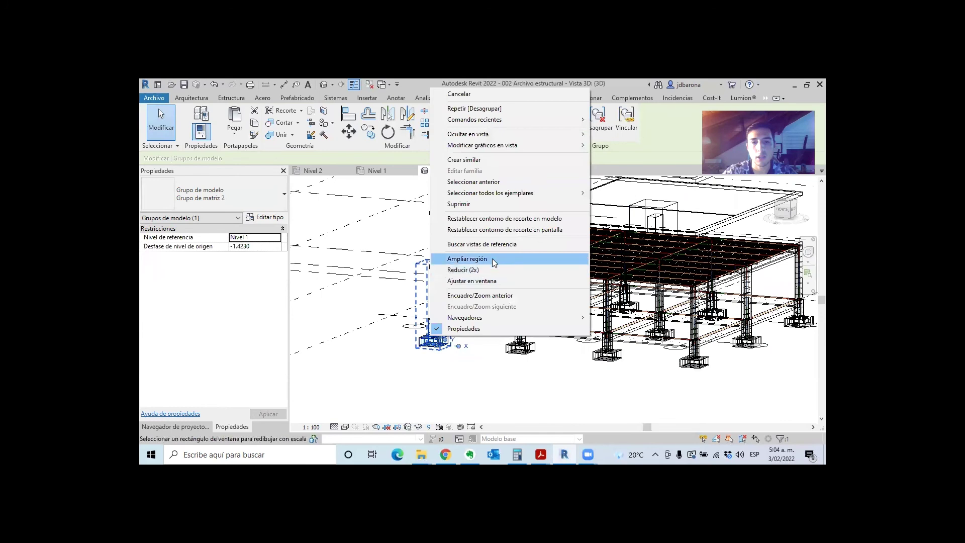
{"action": "mouse_move", "coordinate": [490, 193]}
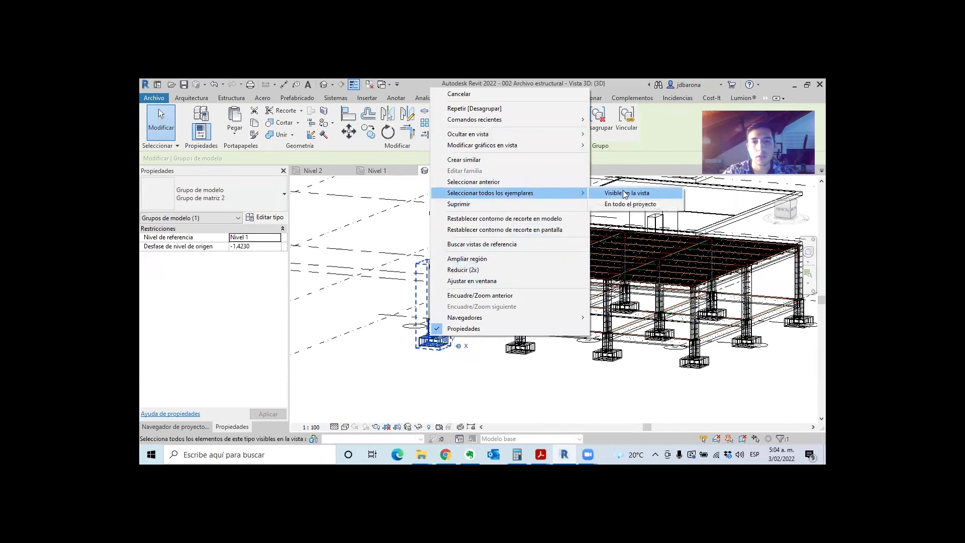
{"action": "left_click", "coordinate": [623, 192]}
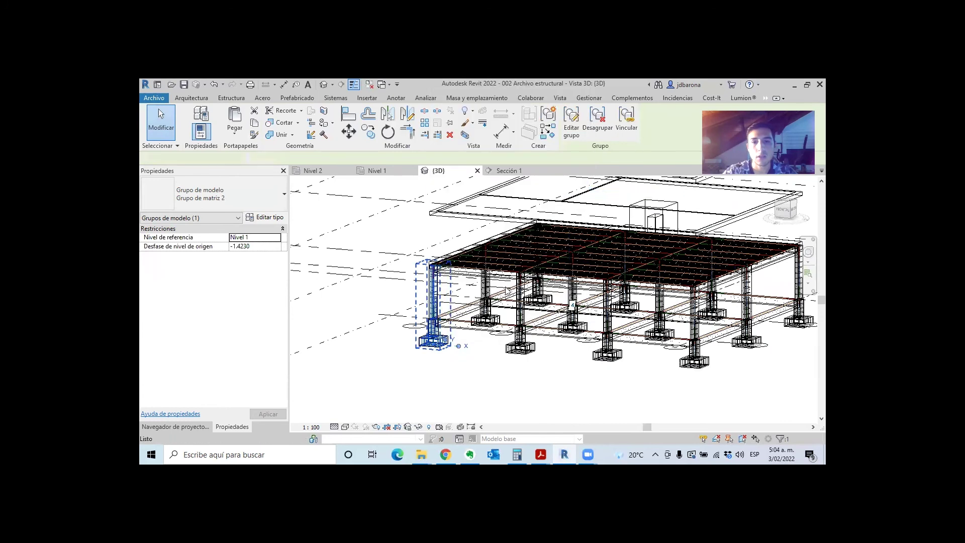
{"action": "left_click", "coordinate": [598, 127]}
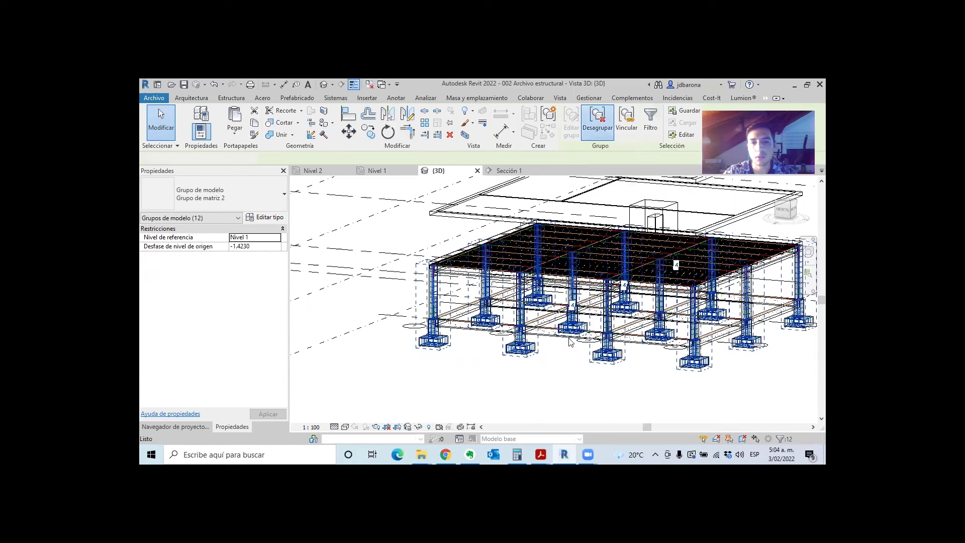
Turn the 3D view to the front elevation and zoom to frame the column row.
{"action": "middle_click_drag", "start_coordinate": [566, 386], "coordinate": [595, 362], "text": "shift"}
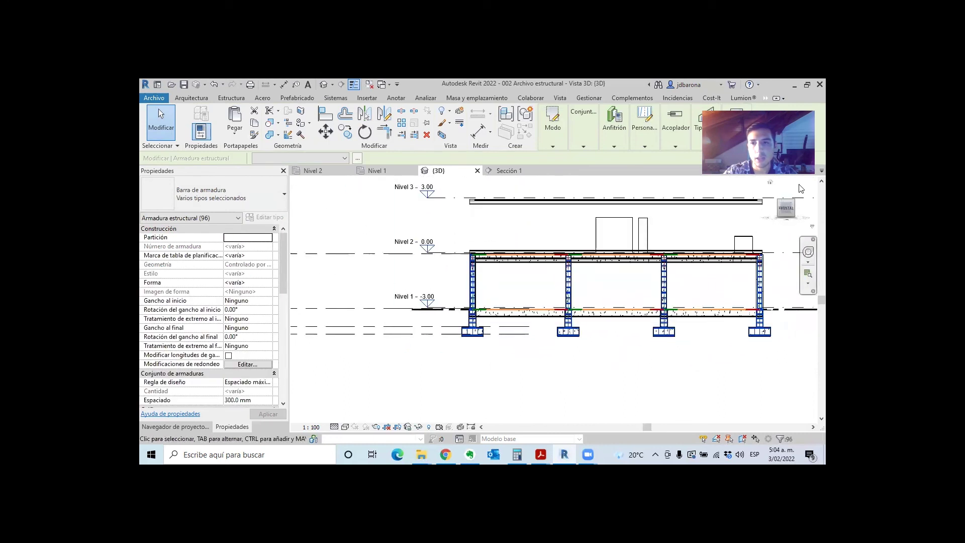
{"action": "left_click", "coordinate": [786, 210]}
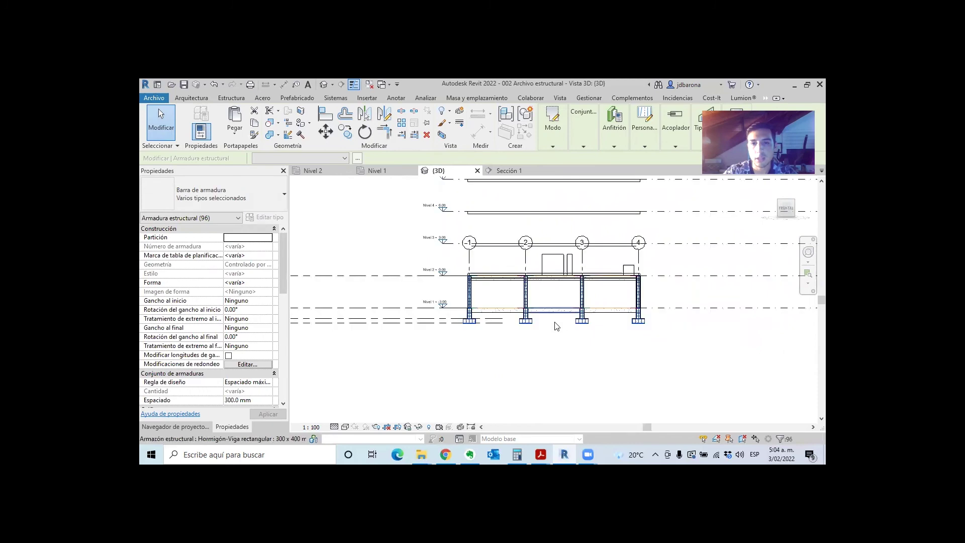
{"action": "scroll", "coordinate": [535, 320], "scroll_direction": "up", "scroll_amount": 3}
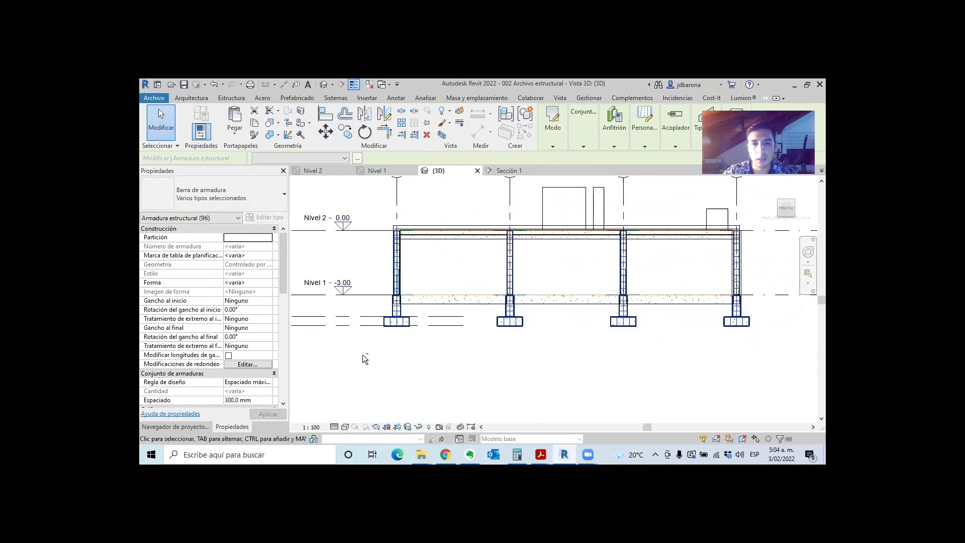
{"action": "scroll", "coordinate": [407, 307], "scroll_direction": "up", "scroll_amount": 2}
{"action": "scroll", "coordinate": [376, 286], "scroll_direction": "up", "scroll_amount": 2}
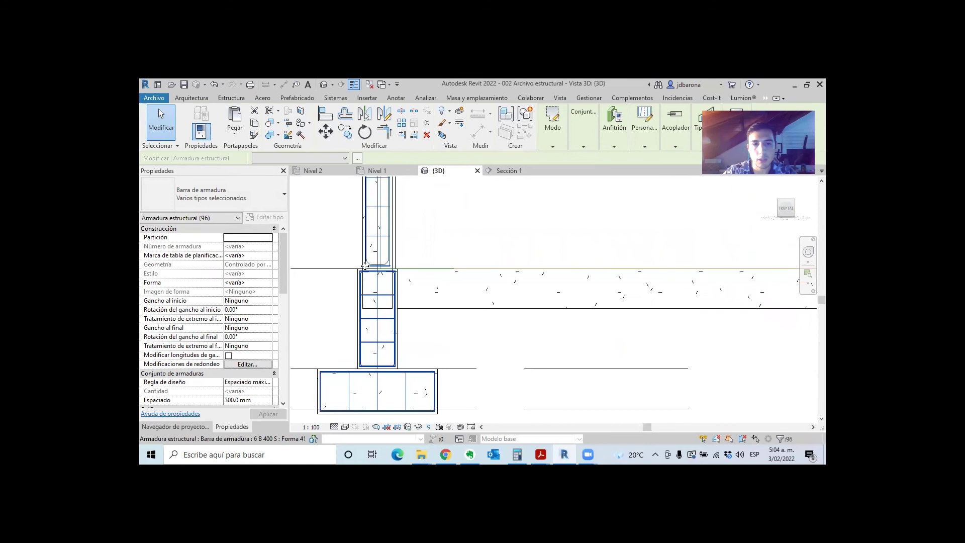
{"action": "scroll", "coordinate": [365, 262], "scroll_direction": "down", "scroll_amount": 3}
{"action": "scroll", "coordinate": [365, 262], "scroll_direction": "down", "scroll_amount": 2}
{"action": "scroll", "coordinate": [366, 262], "scroll_direction": "down", "scroll_amount": 1}
{"action": "scroll", "coordinate": [365, 262], "scroll_direction": "up", "scroll_amount": 1}
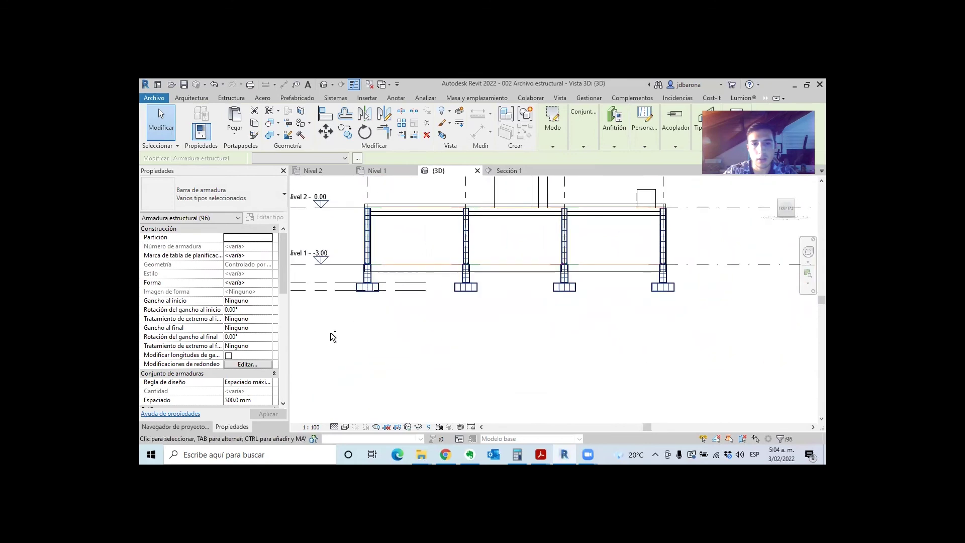
Window-select the rebar from the left footing to the frame's upper-right corner.
{"action": "left_click_drag", "start_coordinate": [327, 327], "coordinate": [714, 262]}
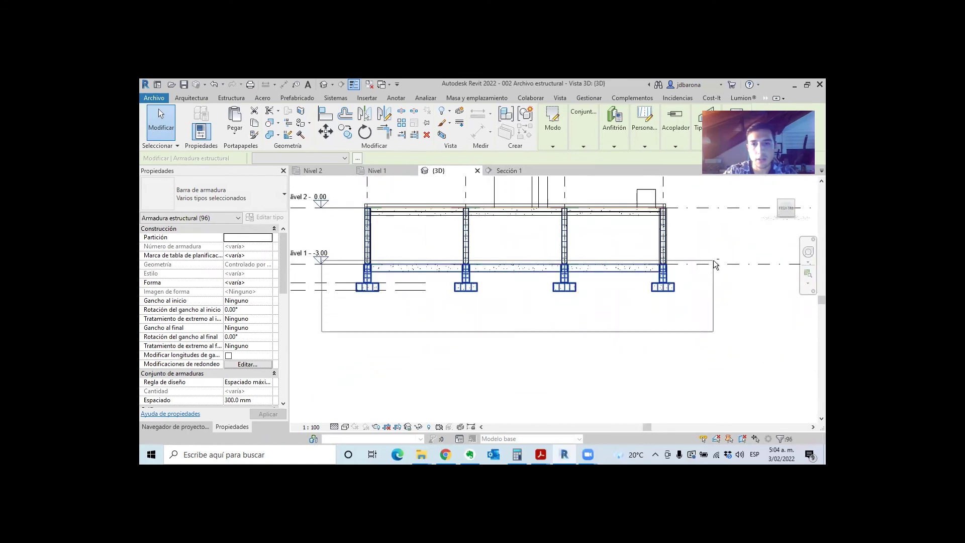
{"action": "left_click_drag", "start_coordinate": [714, 262], "coordinate": [716, 264]}
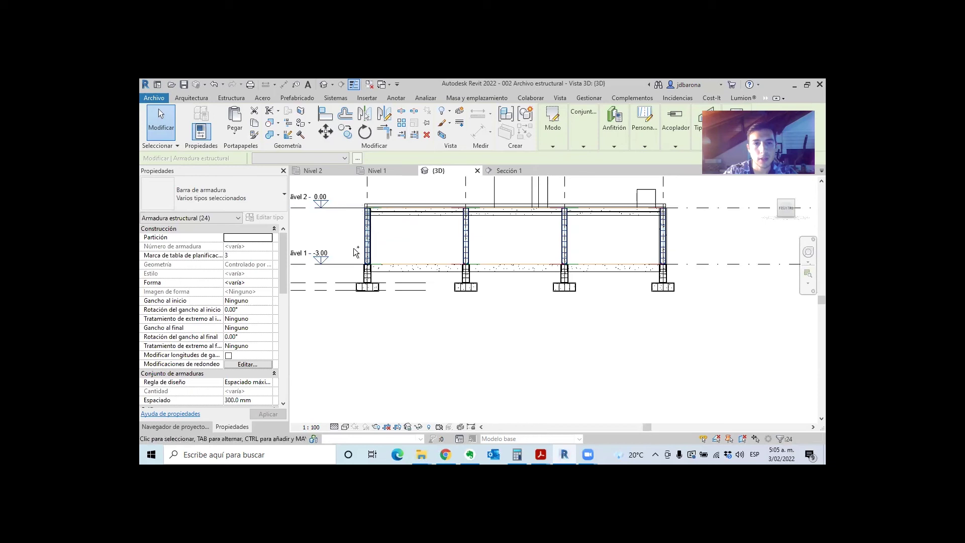
{"action": "scroll", "coordinate": [357, 256], "scroll_direction": "up", "scroll_amount": 3}
{"action": "mouse_move", "coordinate": [363, 280]}
{"action": "left_mouse_down"}
{"action": "mouse_move", "coordinate": [415, 279]}
{"action": "mouse_move", "coordinate": [397, 265]}
{"action": "left_mouse_up"}
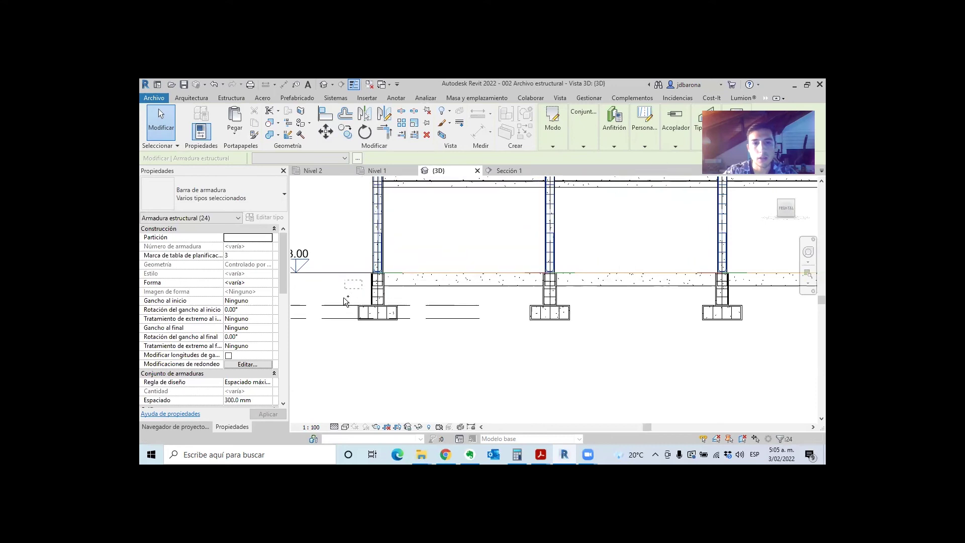
{"action": "left_click_drag", "start_coordinate": [345, 301], "coordinate": [347, 299]}
{"action": "scroll", "coordinate": [351, 297], "scroll_direction": "down", "scroll_amount": 2}
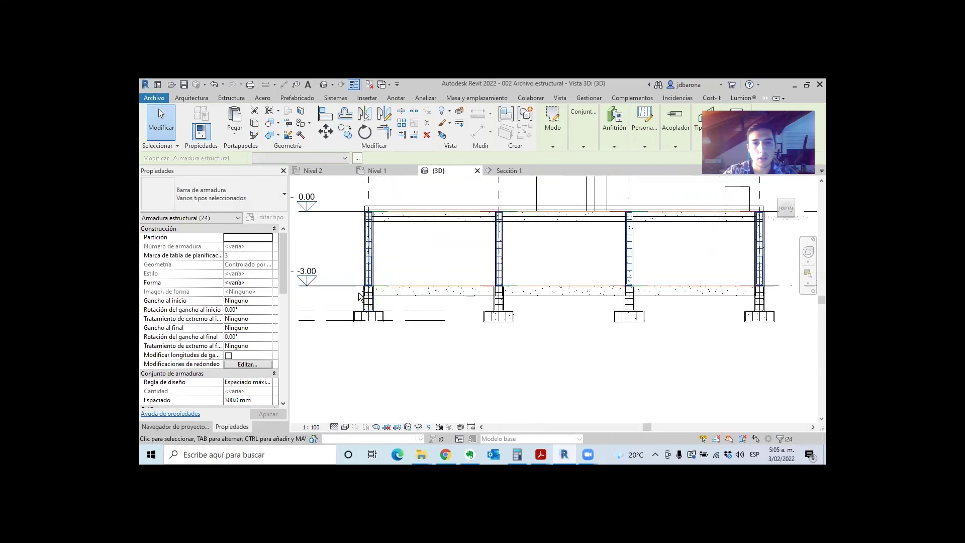
{"action": "left_click_drag", "start_coordinate": [354, 294], "coordinate": [769, 201]}
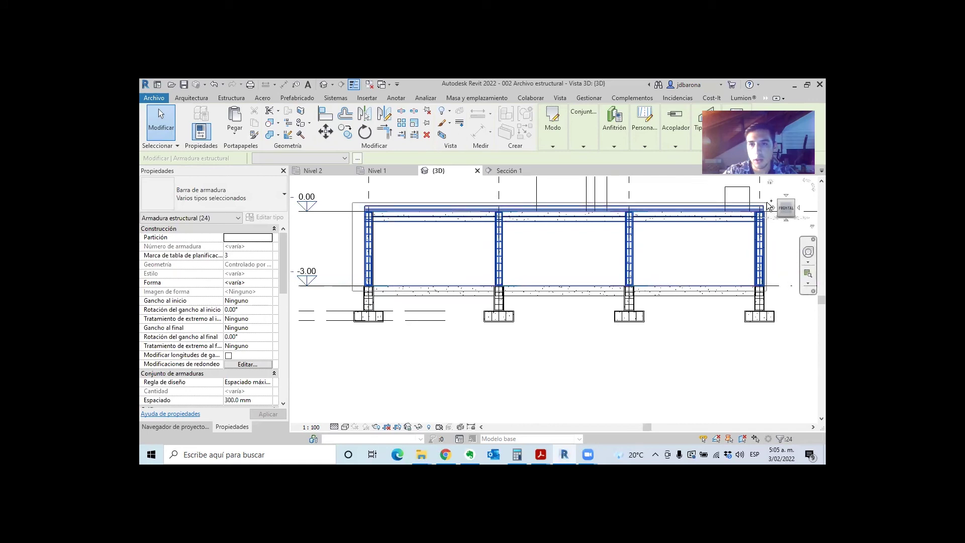
Window-select all 168 structure elements, then set the ViewCube to FRONTAL.
{"action": "left_click", "coordinate": [768, 206], "text": "ctrl"}
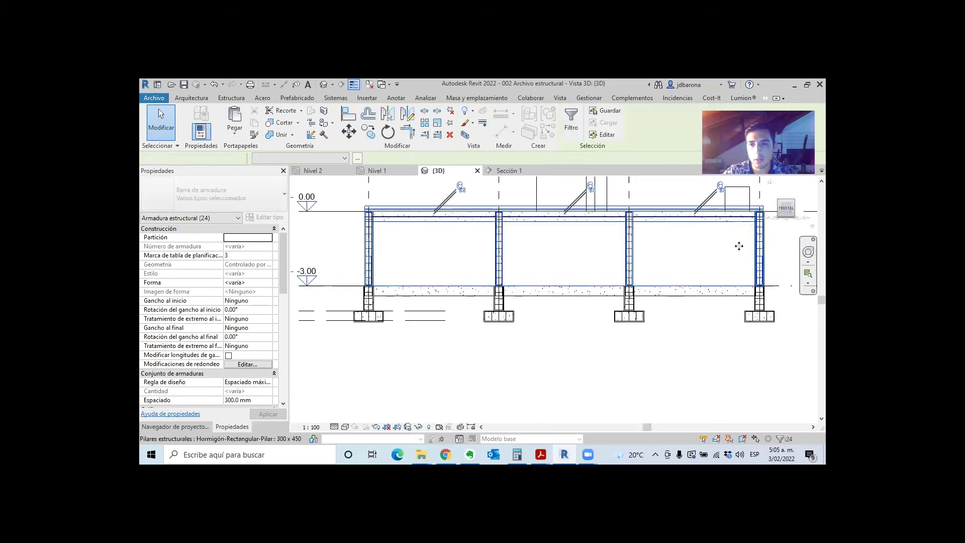
{"action": "mouse_move", "coordinate": [691, 245]}
{"action": "middle_mouse_down", "text": "shift"}
{"action": "mouse_move", "coordinate": [614, 271]}
{"action": "mouse_move", "coordinate": [402, 268]}
{"action": "middle_mouse_up", "text": "shift"}
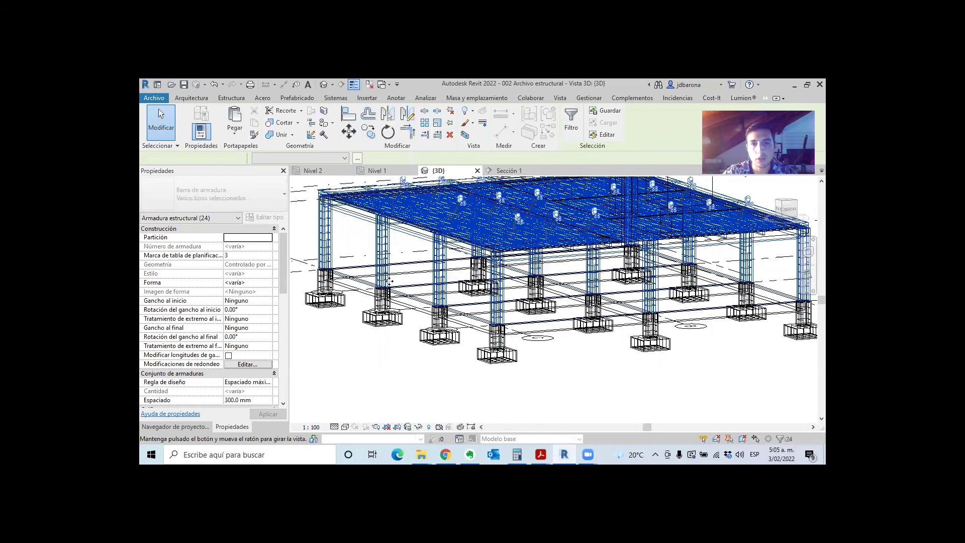
{"action": "left_click", "coordinate": [402, 268], "text": "ctrl"}
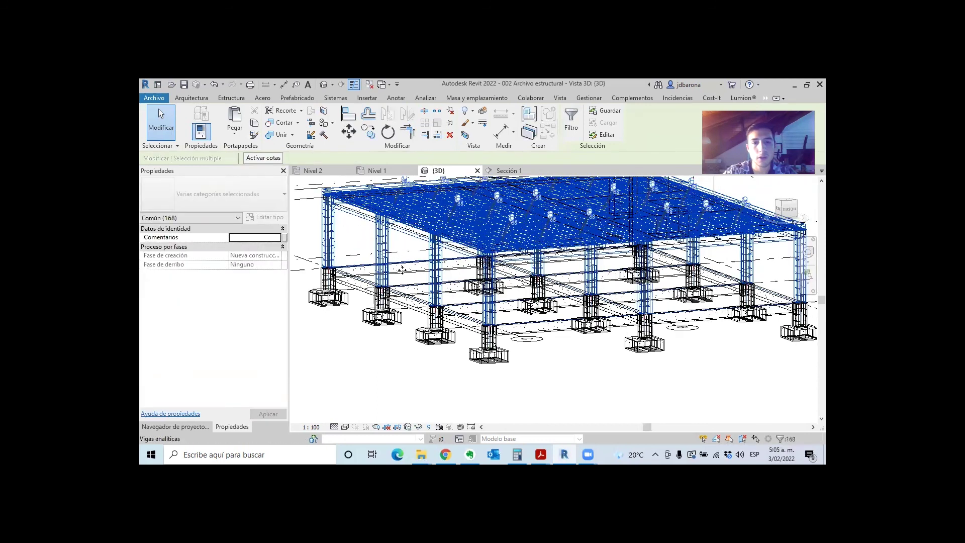
{"action": "middle_click_drag", "start_coordinate": [416, 275], "coordinate": [773, 232], "text": "shift"}
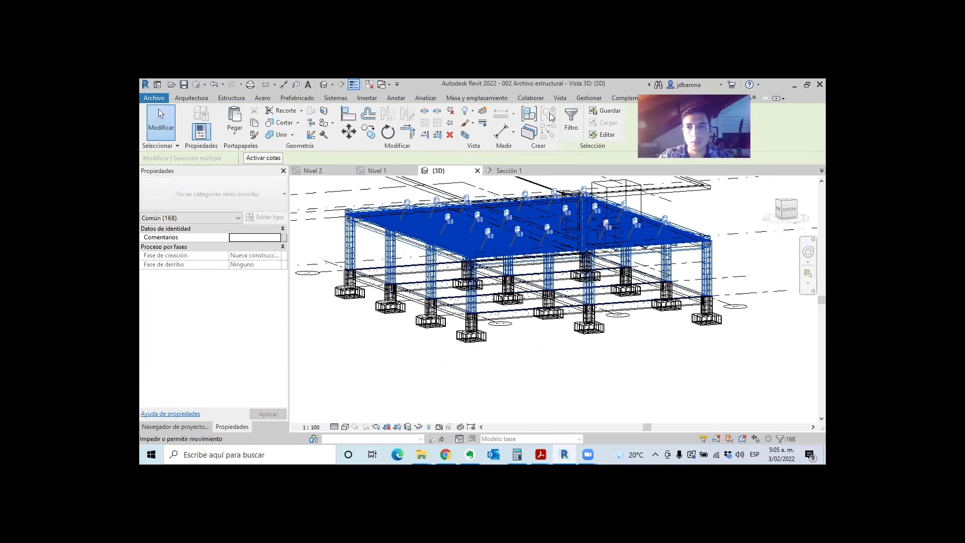
{"action": "left_click", "coordinate": [779, 213]}
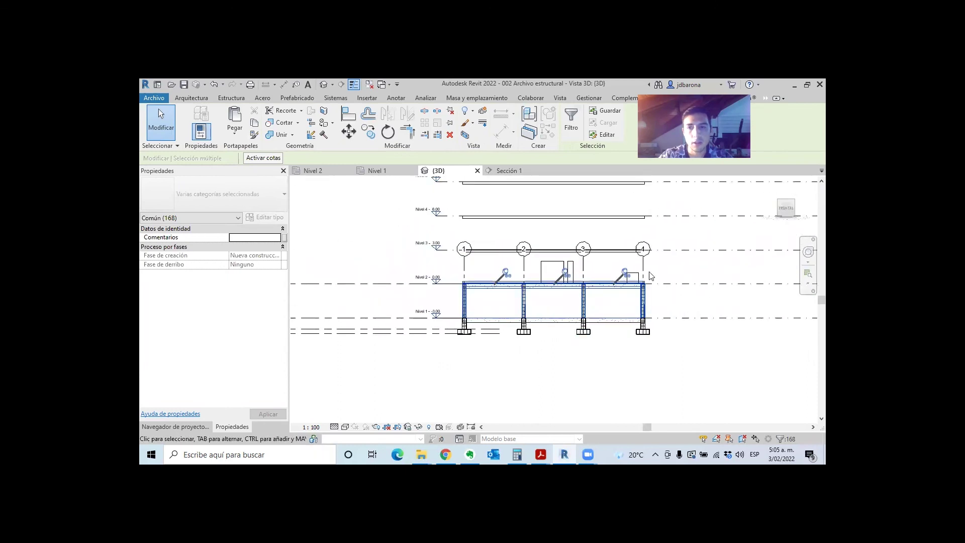
Clear the selection and open Alzados > Sur from the Project Browser.
{"action": "left_click", "coordinate": [176, 427]}
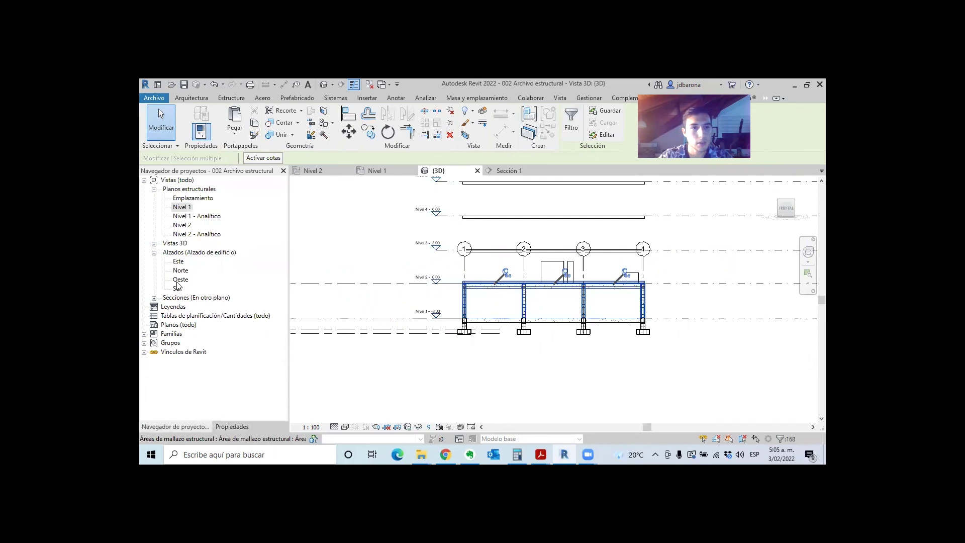
{"action": "key", "text": "Escape"}
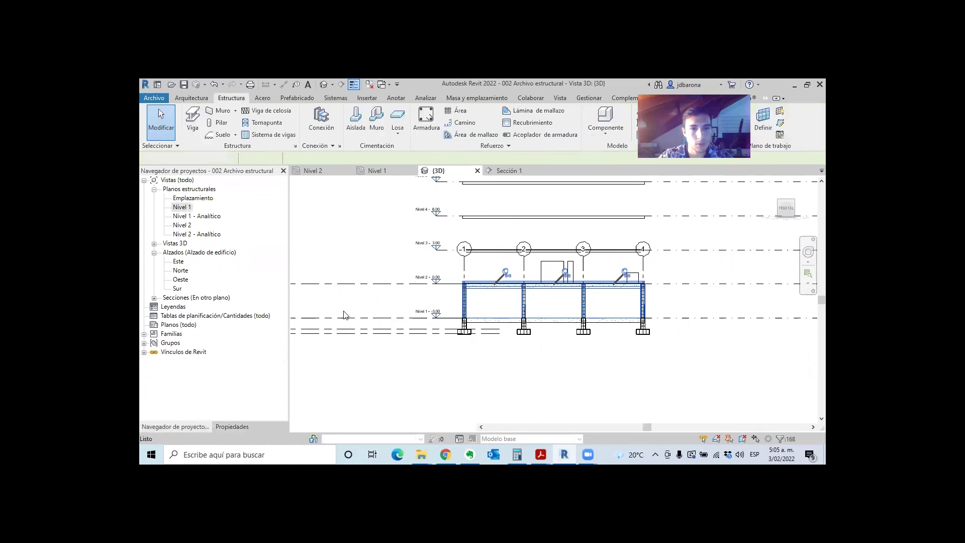
{"action": "left_click", "coordinate": [339, 316]}
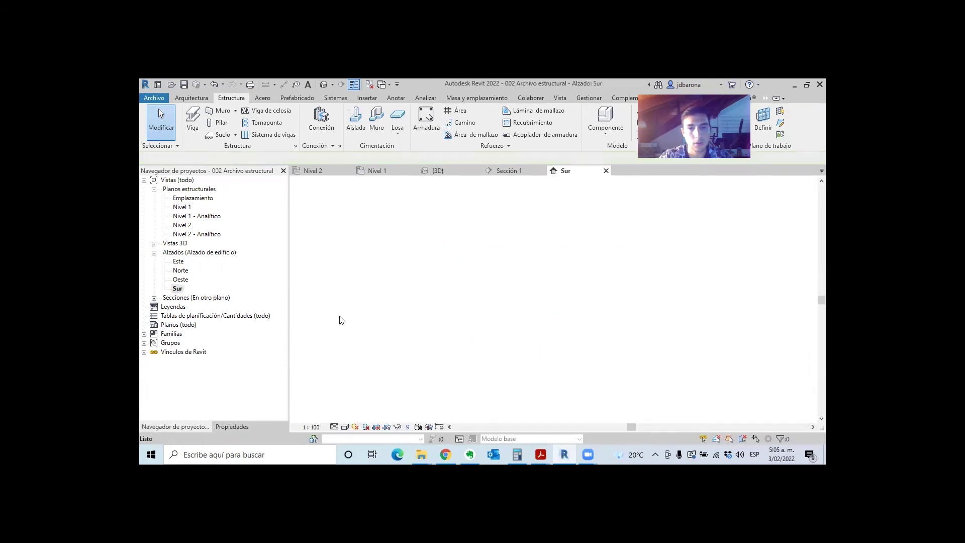
Zoom in and out around the Sur elevation to review the structure.
{"action": "scroll", "coordinate": [326, 327], "scroll_direction": "up", "scroll_amount": 2}
{"action": "scroll", "coordinate": [361, 329], "scroll_direction": "up", "scroll_amount": 2}
{"action": "scroll", "coordinate": [420, 323], "scroll_direction": "up", "scroll_amount": 2}
{"action": "scroll", "coordinate": [452, 337], "scroll_direction": "up", "scroll_amount": 1}
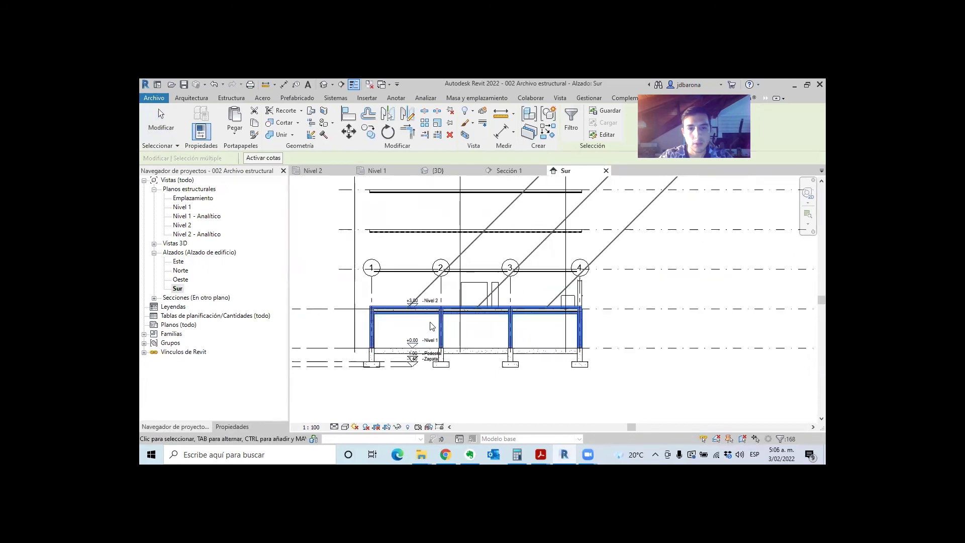
{"action": "scroll", "coordinate": [429, 326], "scroll_direction": "up", "scroll_amount": 2}
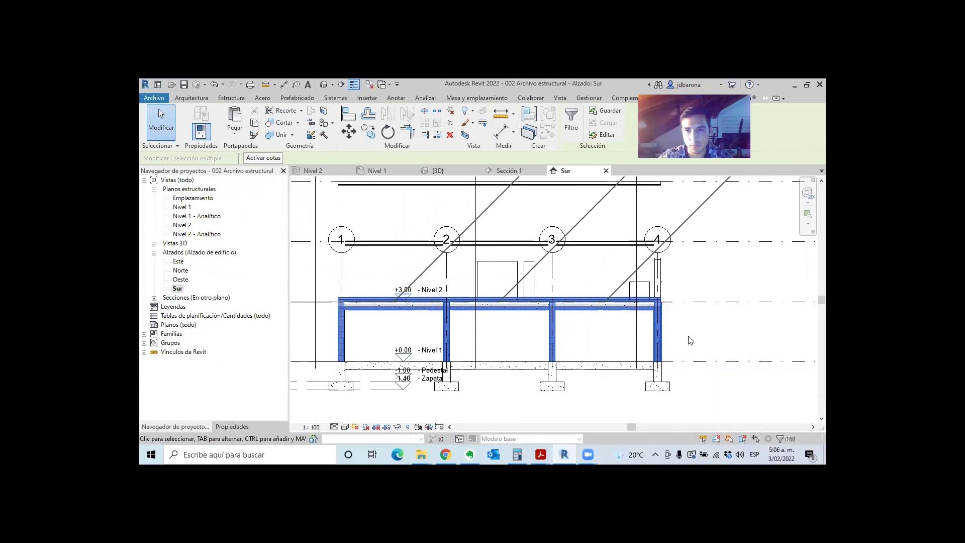
{"action": "scroll", "coordinate": [395, 307], "scroll_direction": "down", "scroll_amount": 3}
{"action": "scroll", "coordinate": [414, 362], "scroll_direction": "down", "scroll_amount": 2}
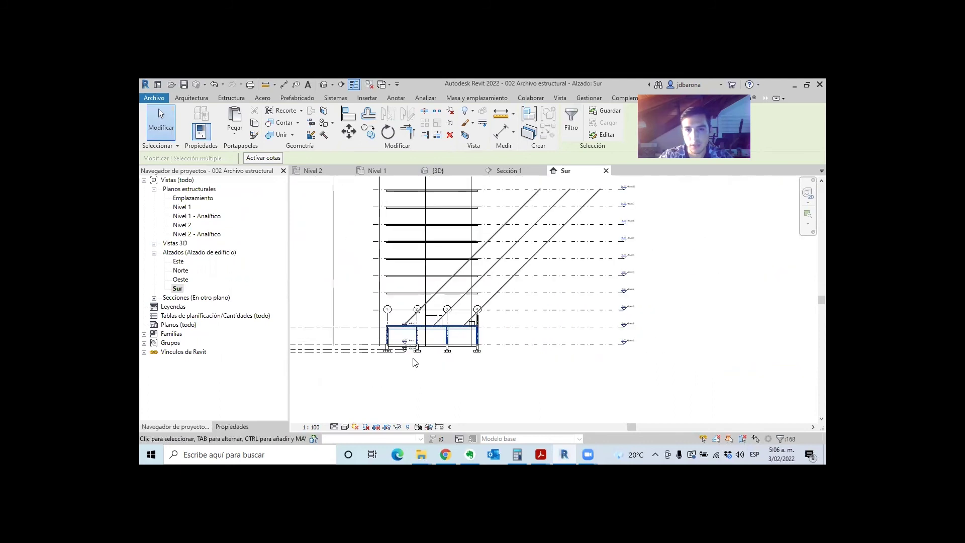
{"action": "scroll", "coordinate": [481, 338], "scroll_direction": "up", "scroll_amount": 2}
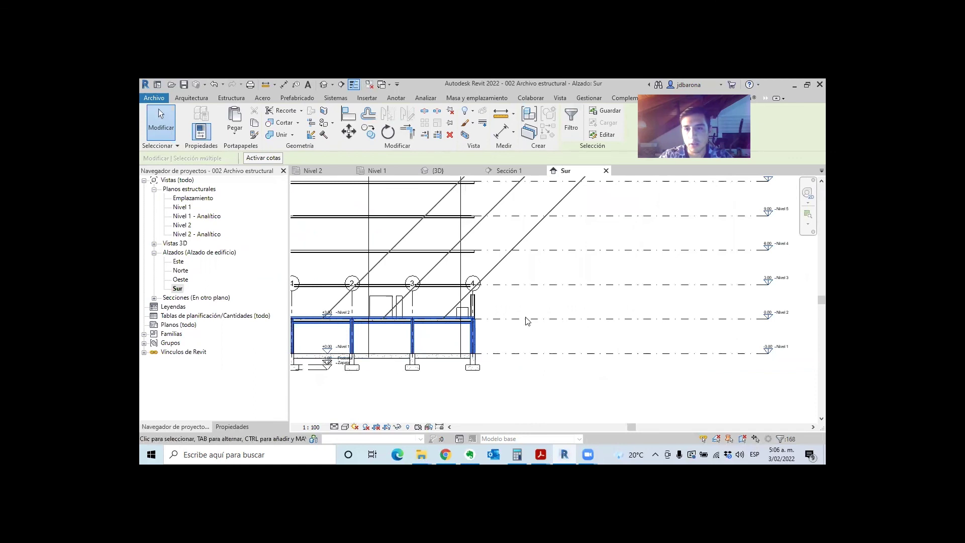
{"action": "scroll", "coordinate": [503, 352], "scroll_direction": "down", "scroll_amount": 2}
{"action": "scroll", "coordinate": [498, 372], "scroll_direction": "down", "scroll_amount": 1}
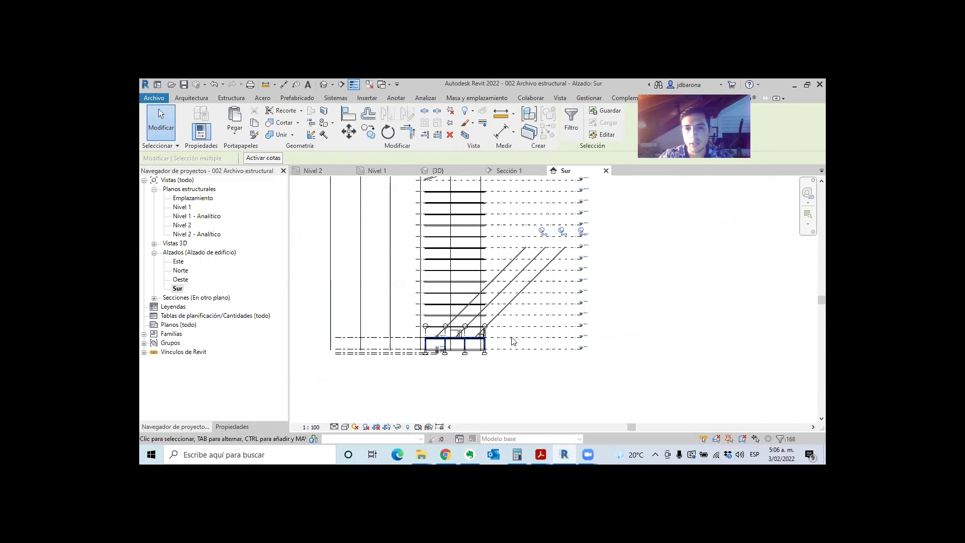
{"action": "scroll", "coordinate": [428, 329], "scroll_direction": "down", "scroll_amount": 3}
{"action": "scroll", "coordinate": [427, 327], "scroll_direction": "down", "scroll_amount": 1}
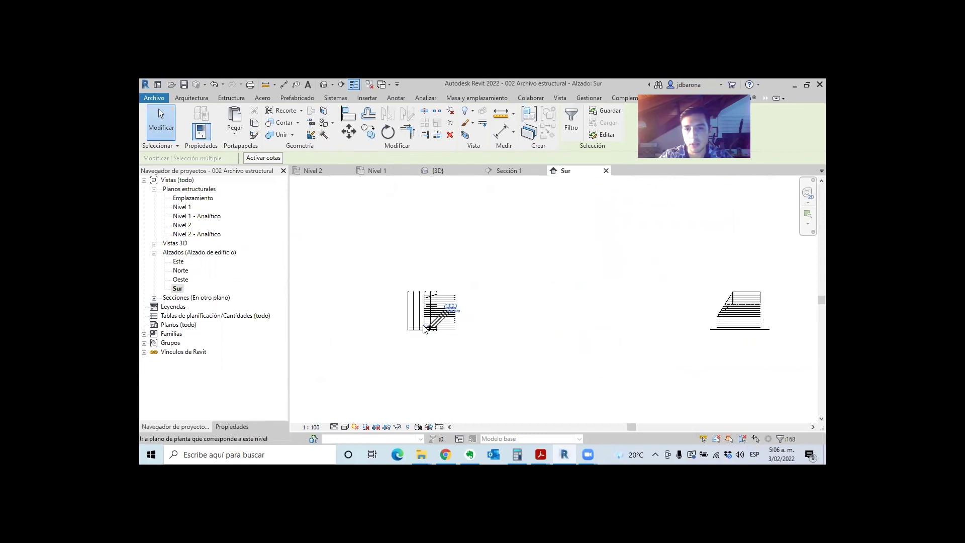
{"action": "scroll", "coordinate": [424, 323], "scroll_direction": "up", "scroll_amount": 3}
{"action": "scroll", "coordinate": [423, 323], "scroll_direction": "up", "scroll_amount": 2}
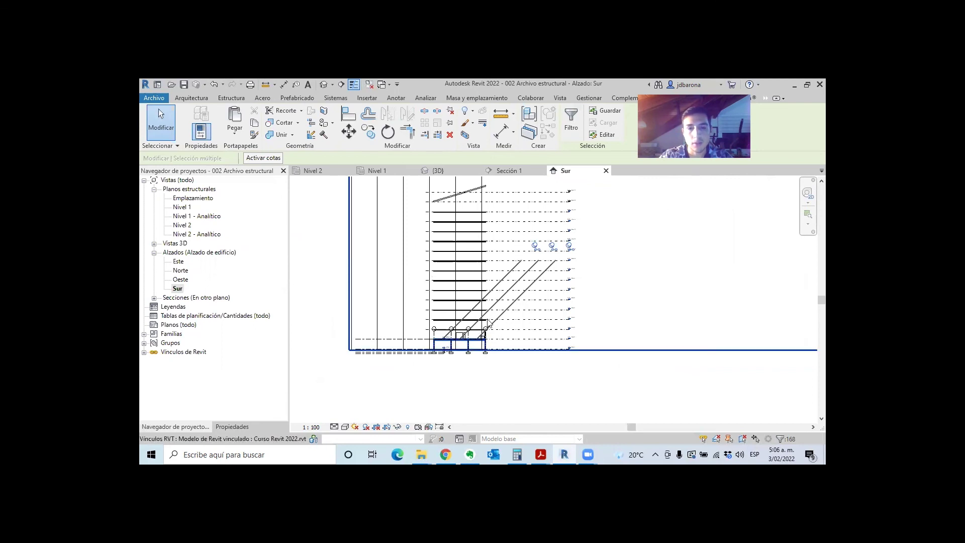
{"action": "scroll", "coordinate": [489, 322], "scroll_direction": "up", "scroll_amount": 2}
{"action": "scroll", "coordinate": [482, 332], "scroll_direction": "up", "scroll_amount": 2}
{"action": "scroll", "coordinate": [478, 339], "scroll_direction": "up", "scroll_amount": 2}
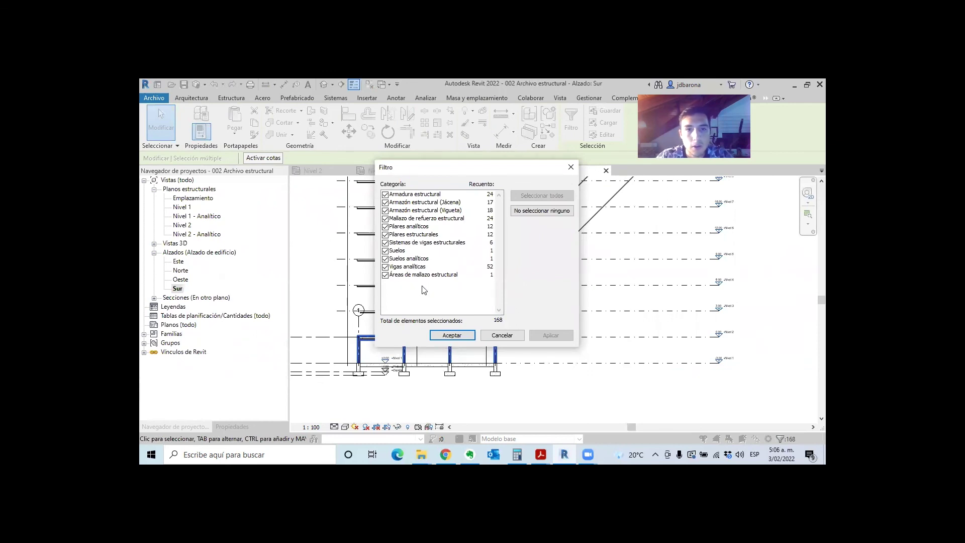
Close the filter dialog and clear the selection, including the linked building model.
{"action": "left_click", "coordinate": [502, 335]}
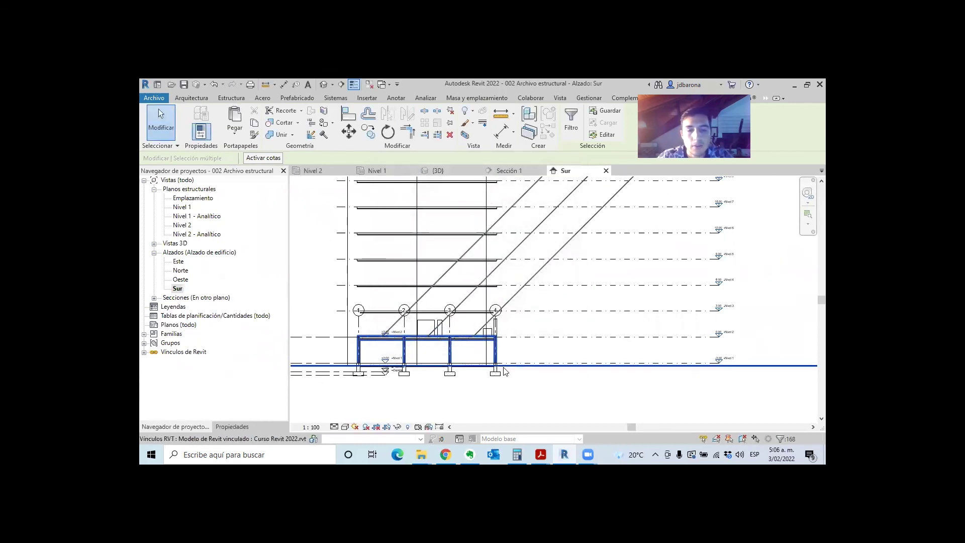
{"action": "key", "text": "Escape"}
{"action": "scroll", "coordinate": [494, 371], "scroll_direction": "down", "scroll_amount": 2}
{"action": "scroll", "coordinate": [498, 359], "scroll_direction": "down", "scroll_amount": 2}
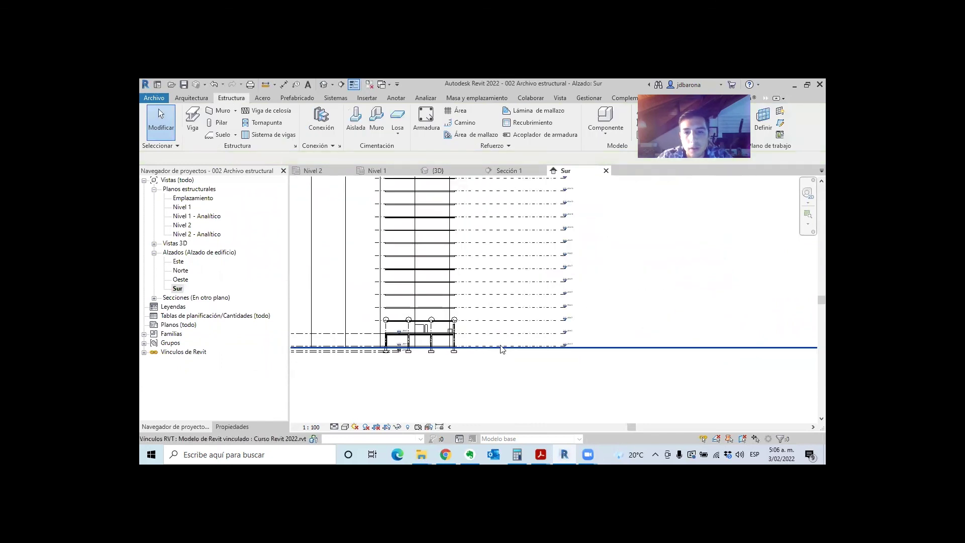
{"action": "left_click", "coordinate": [500, 351]}
{"action": "scroll", "coordinate": [463, 318], "scroll_direction": "down", "scroll_amount": 2}
{"action": "scroll", "coordinate": [469, 318], "scroll_direction": "down", "scroll_amount": 1}
{"action": "scroll", "coordinate": [452, 302], "scroll_direction": "down", "scroll_amount": 1}
{"action": "scroll", "coordinate": [408, 299], "scroll_direction": "down", "scroll_amount": 1}
{"action": "scroll", "coordinate": [415, 307], "scroll_direction": "down", "scroll_amount": 2}
{"action": "scroll", "coordinate": [415, 308], "scroll_direction": "up", "scroll_amount": 3}
{"action": "scroll", "coordinate": [436, 303], "scroll_direction": "up", "scroll_amount": 3}
{"action": "scroll", "coordinate": [436, 303], "scroll_direction": "up", "scroll_amount": 3}
{"action": "scroll", "coordinate": [382, 301], "scroll_direction": "up", "scroll_amount": 3}
{"action": "key", "text": "Escape"}
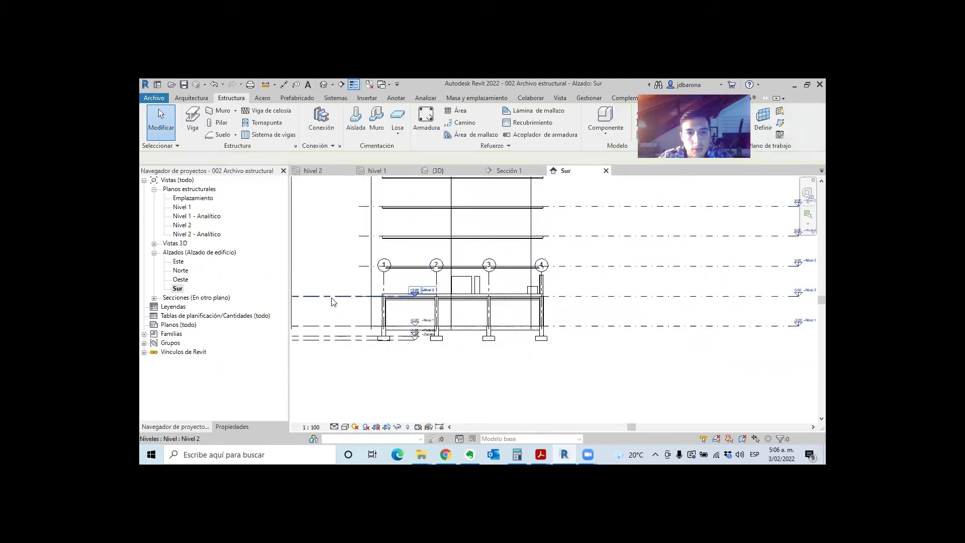
Drag the Nivel 2 level line's end handle farther to the right.
{"action": "left_click", "coordinate": [348, 299]}
{"action": "scroll", "coordinate": [409, 296], "scroll_direction": "up", "scroll_amount": 1}
{"action": "left_click_drag", "start_coordinate": [424, 297], "coordinate": [741, 288]}
{"action": "scroll", "coordinate": [406, 322], "scroll_direction": "down", "scroll_amount": 2}
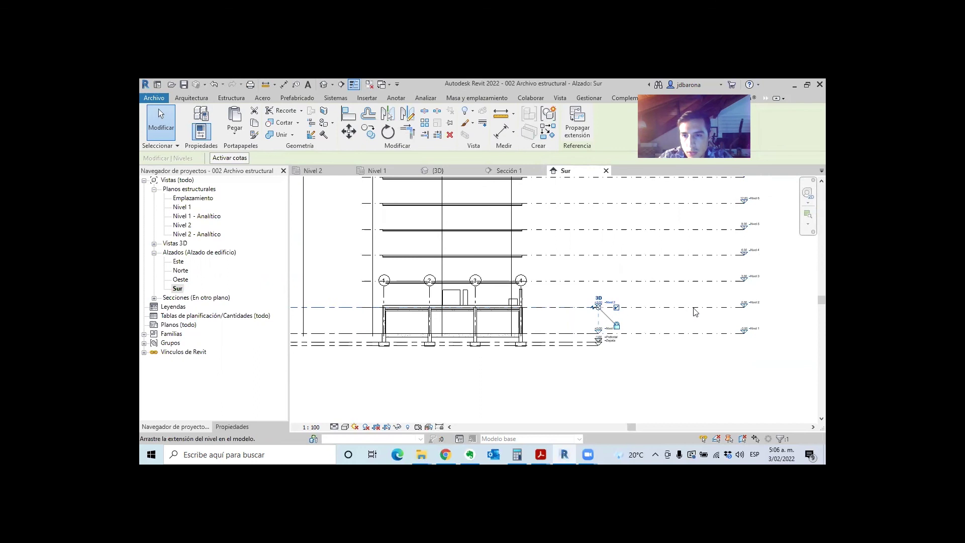
{"action": "left_click_drag", "start_coordinate": [598, 307], "coordinate": [772, 306]}
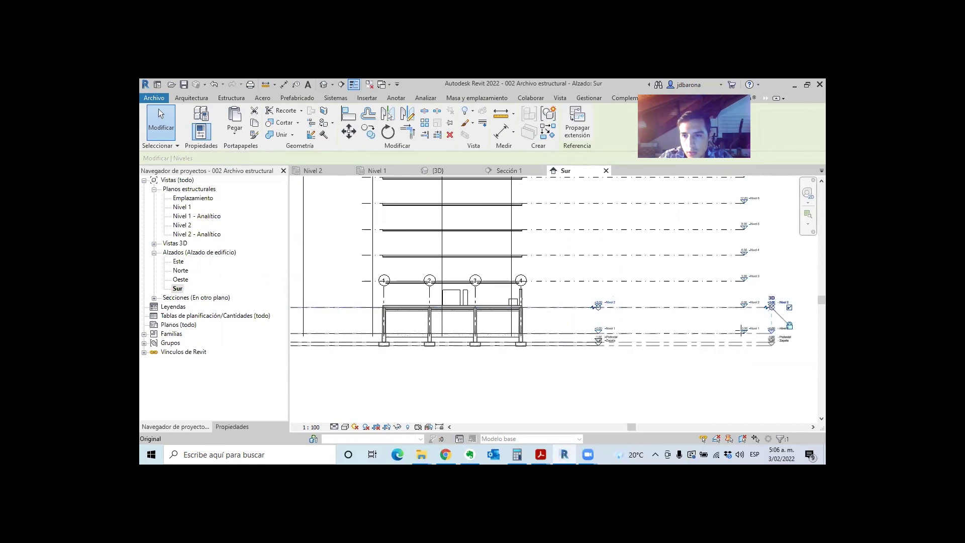
{"action": "scroll", "coordinate": [525, 307], "scroll_direction": "up", "scroll_amount": 2}
{"action": "scroll", "coordinate": [520, 306], "scroll_direction": "up", "scroll_amount": 2}
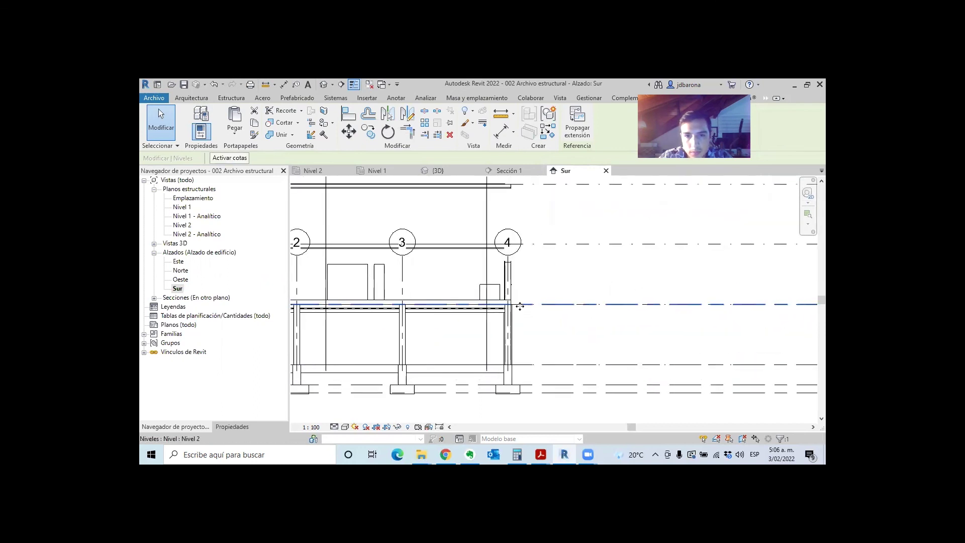
{"action": "scroll", "coordinate": [519, 306], "scroll_direction": "up", "scroll_amount": 3}
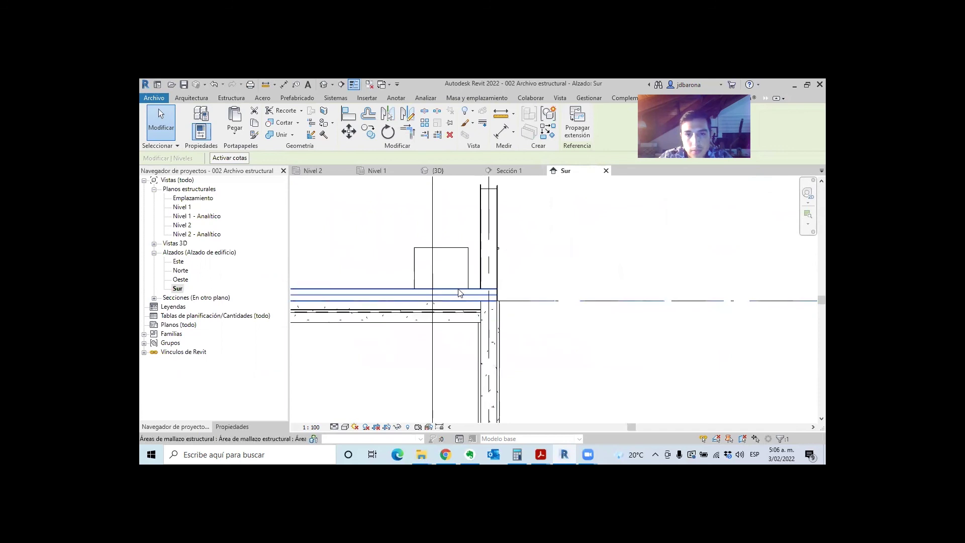
Select the Nivel 2 slab's Área de mallazo area reinforcement near grid 4.
{"action": "left_click", "coordinate": [453, 300]}
{"action": "scroll", "coordinate": [519, 237], "scroll_direction": "down", "scroll_amount": 1}
{"action": "scroll", "coordinate": [520, 239], "scroll_direction": "down", "scroll_amount": 2}
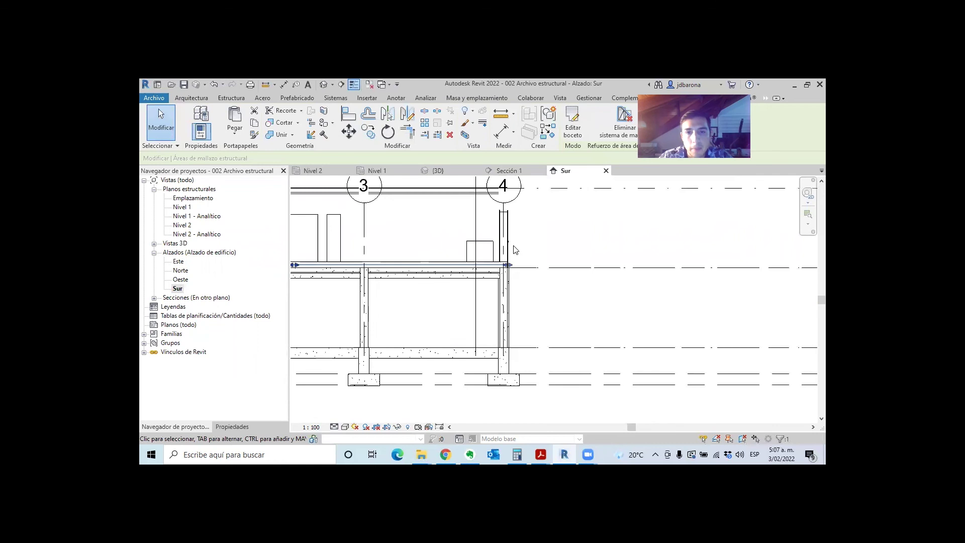
{"action": "scroll", "coordinate": [475, 246], "scroll_direction": "down", "scroll_amount": 1}
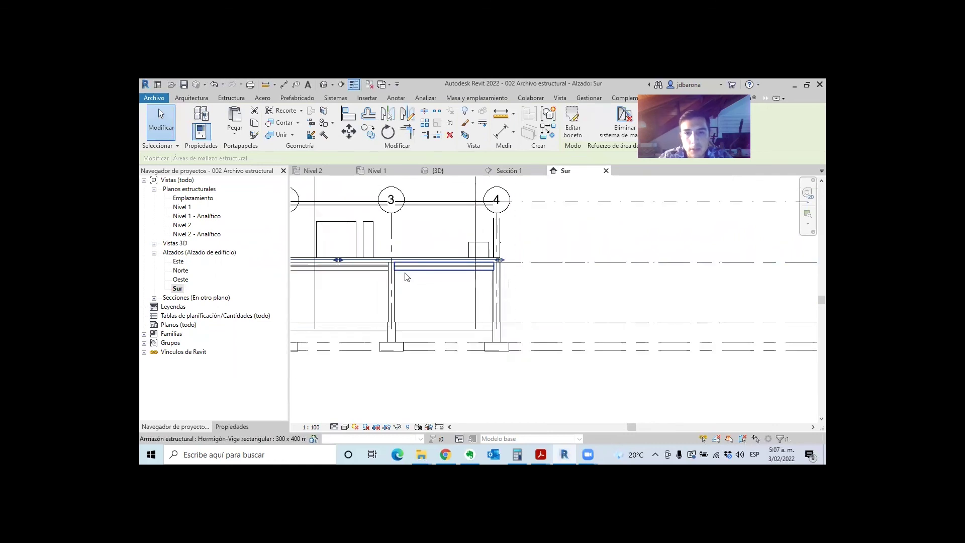
{"action": "scroll", "coordinate": [405, 278], "scroll_direction": "down", "scroll_amount": 1}
{"action": "scroll", "coordinate": [377, 274], "scroll_direction": "down", "scroll_amount": 1}
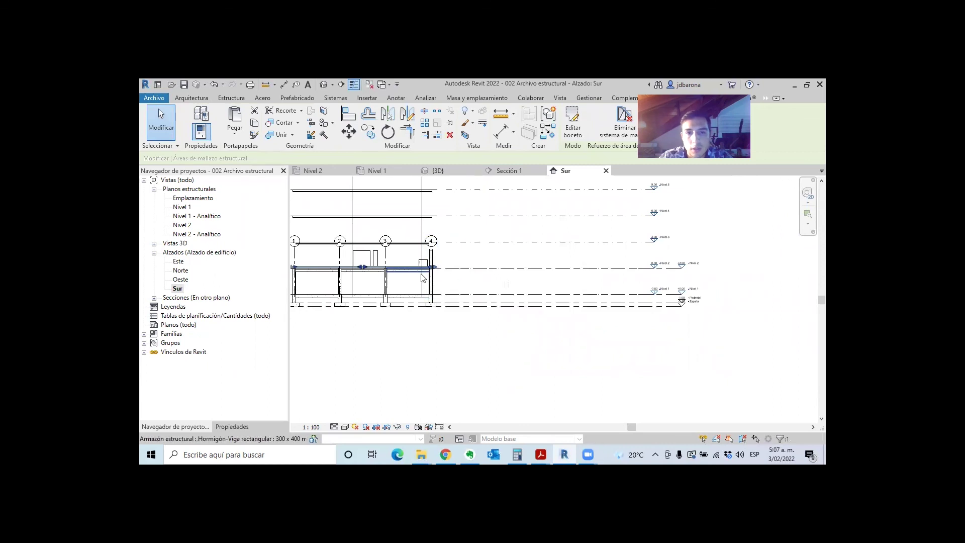
{"action": "scroll", "coordinate": [422, 276], "scroll_direction": "up", "scroll_amount": 1}
{"action": "scroll", "coordinate": [402, 271], "scroll_direction": "up", "scroll_amount": 1}
{"action": "scroll", "coordinate": [387, 252], "scroll_direction": "up", "scroll_amount": 1}
{"action": "left_click", "coordinate": [393, 236]}
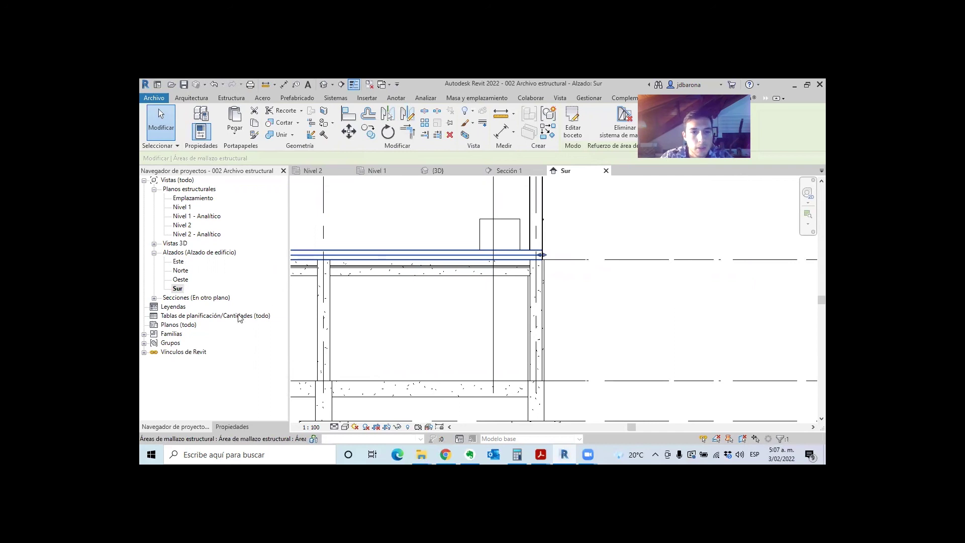
{"action": "left_click", "coordinate": [232, 427]}
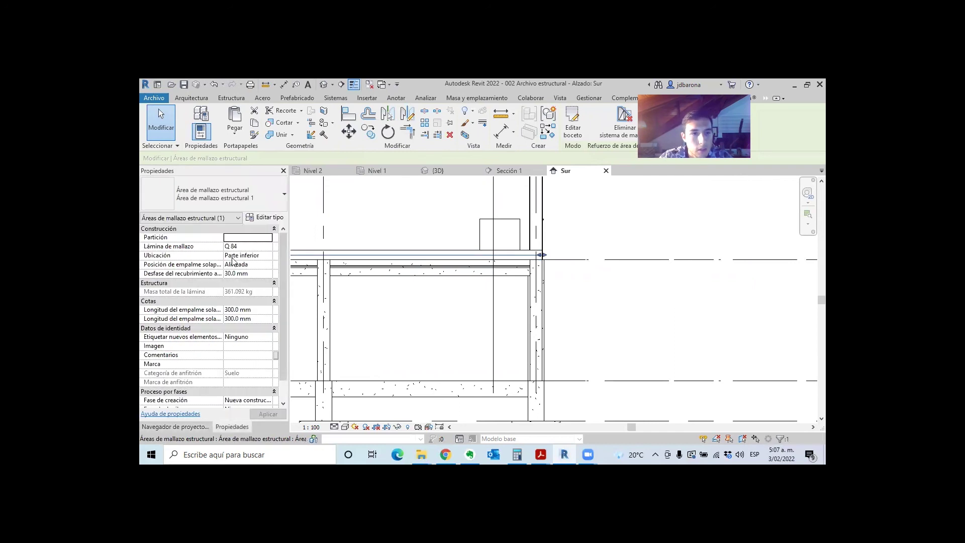
{"action": "left_click", "coordinate": [269, 257]}
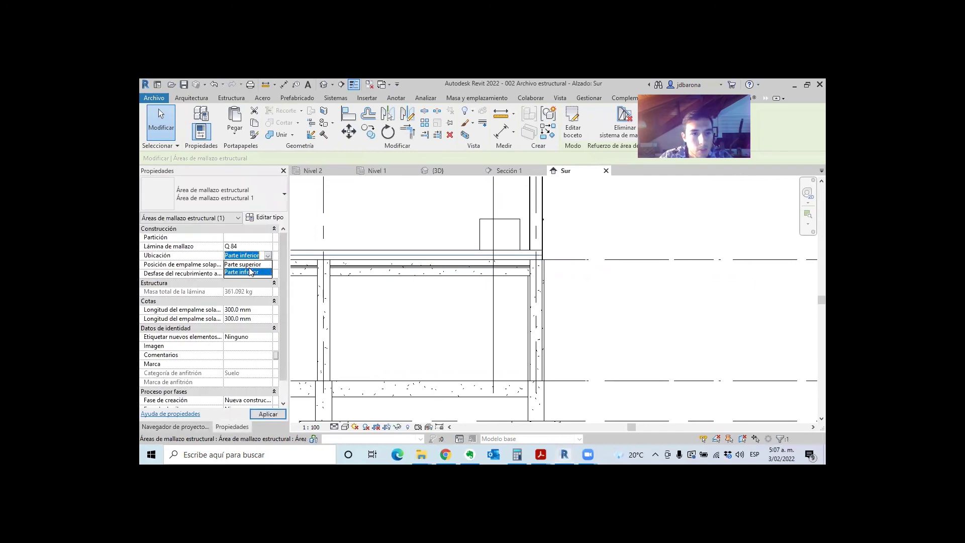
{"action": "left_click", "coordinate": [252, 270]}
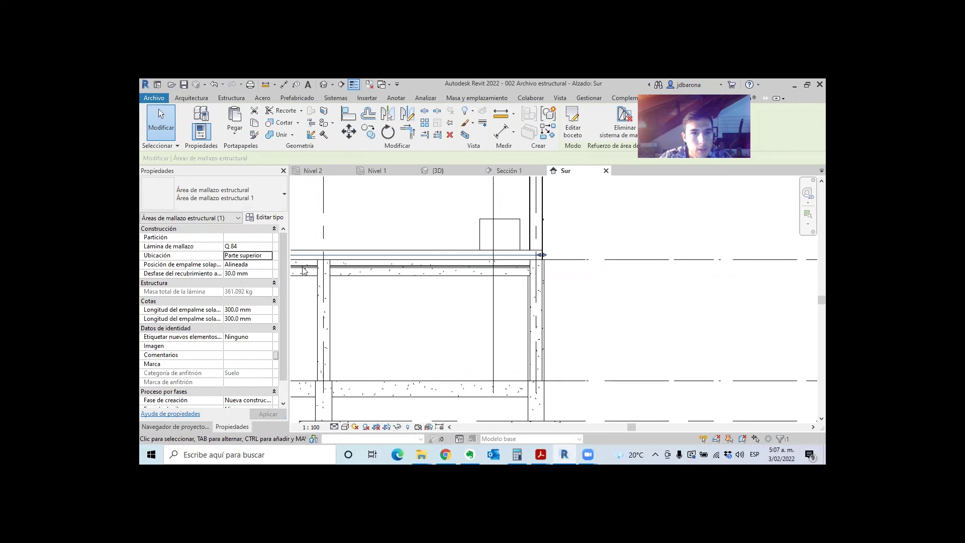
{"action": "key", "text": "Escape"}
{"action": "left_click", "coordinate": [360, 263]}
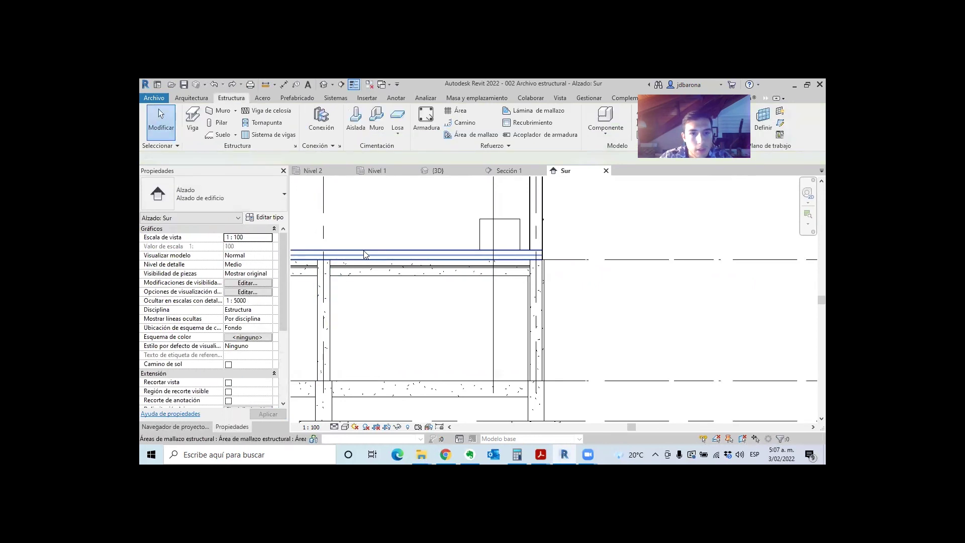
{"action": "left_click", "coordinate": [304, 267]}
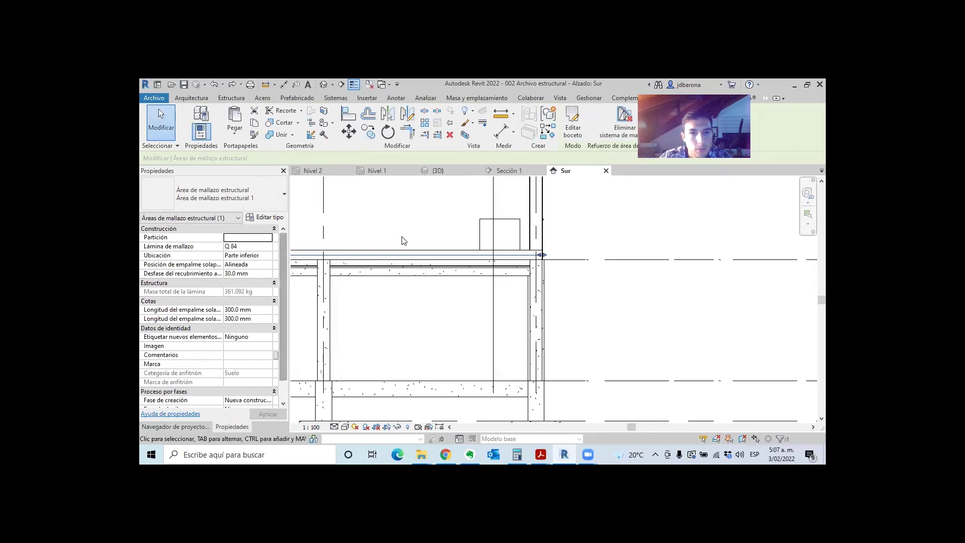
{"action": "key", "text": "Escape"}
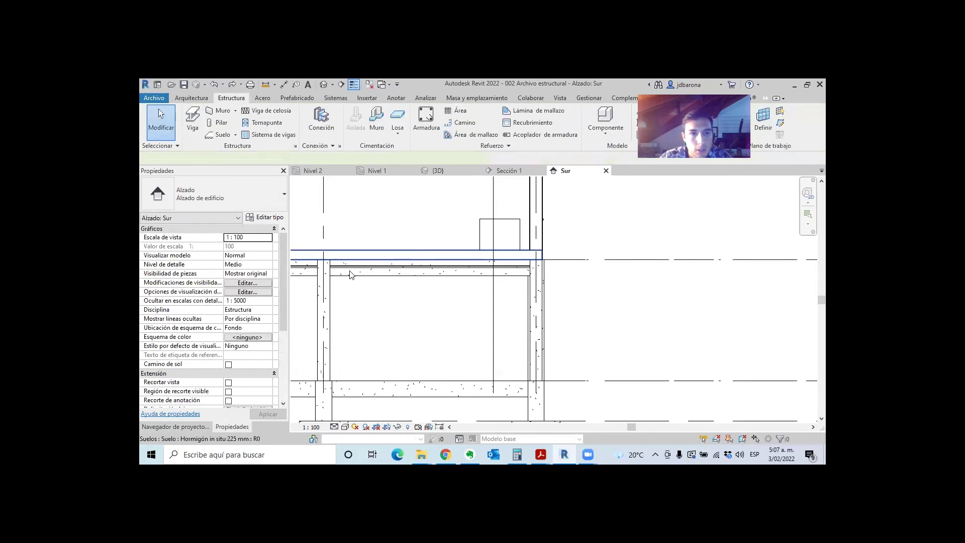
Set the 225 mm floor's Desfase de altura desde nivel to 0, accepting the overlap warning.
{"action": "left_click", "coordinate": [316, 274]}
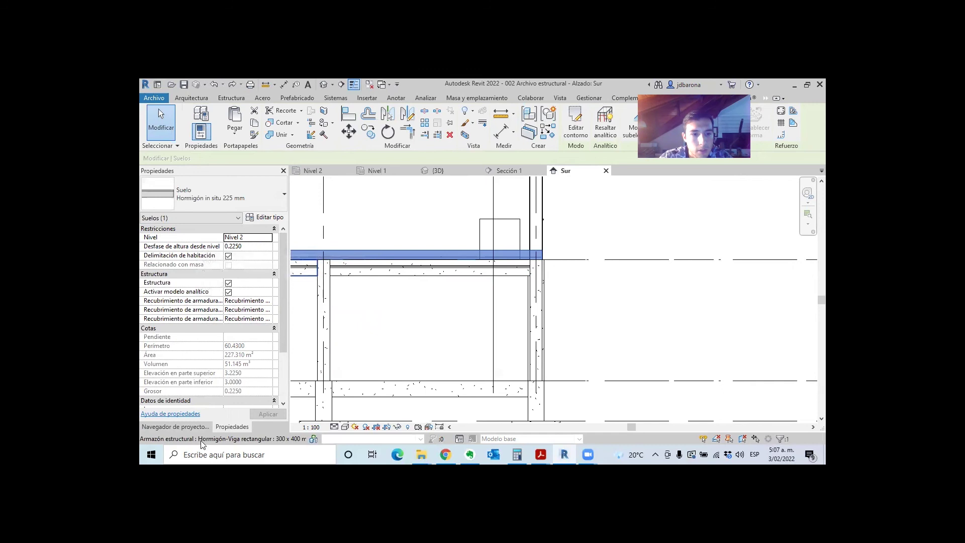
{"action": "left_click", "coordinate": [241, 246]}
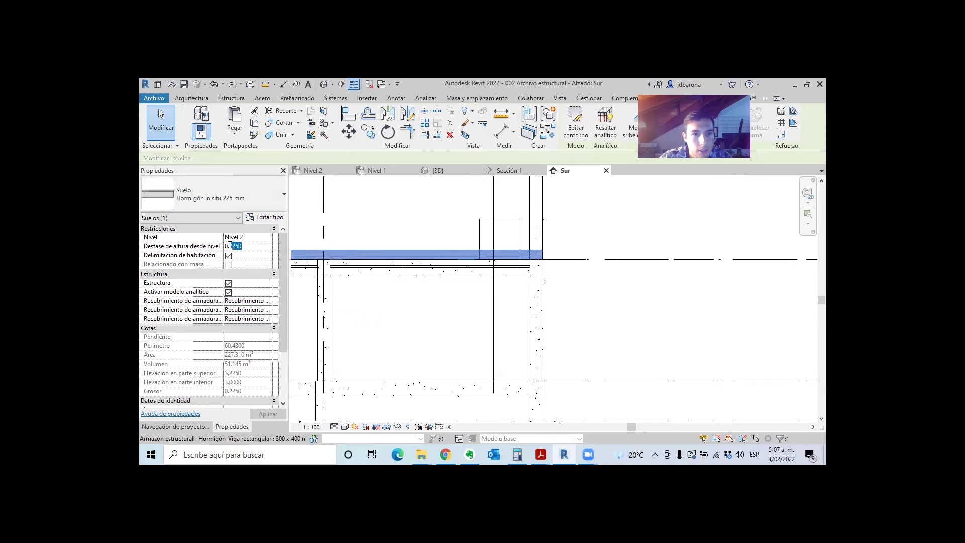
{"action": "type", "text": "0000"}
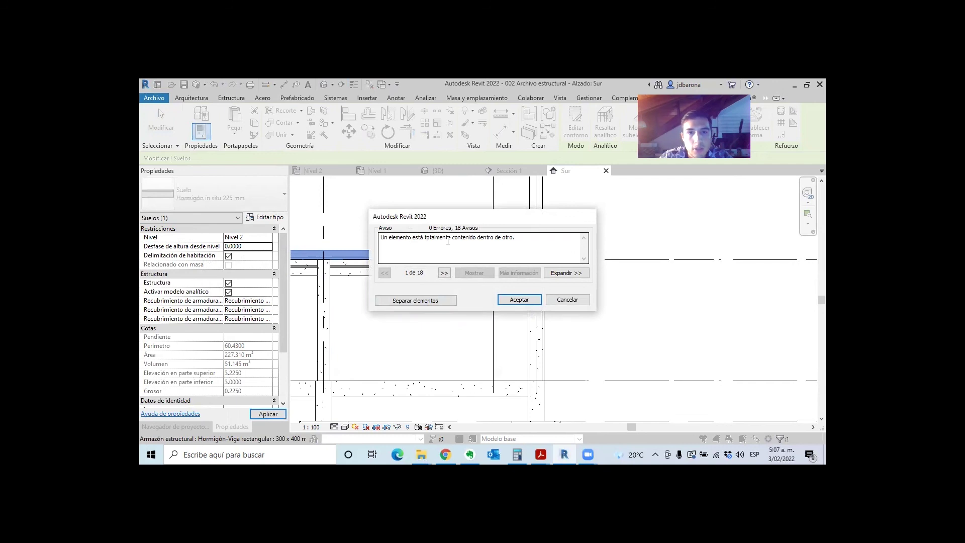
{"action": "left_click", "coordinate": [510, 303]}
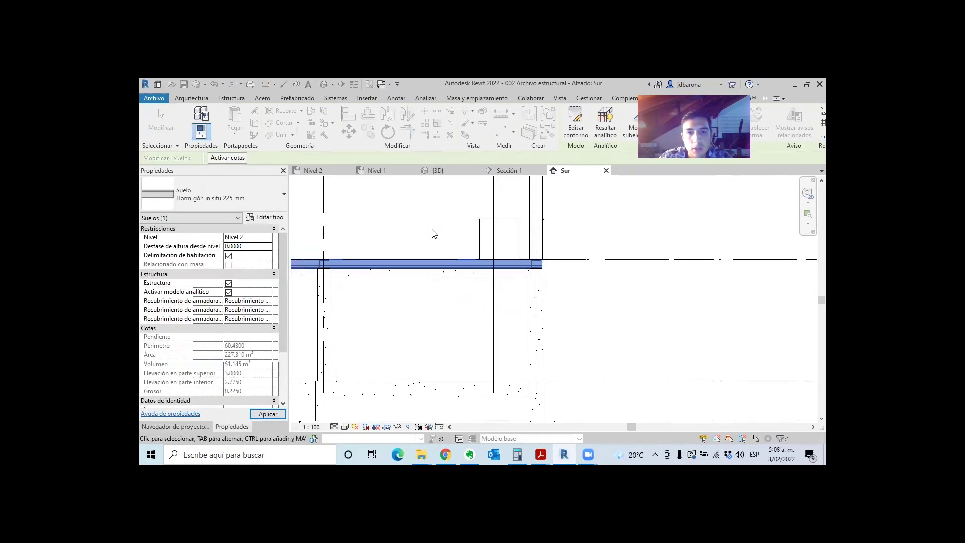
{"action": "left_click", "coordinate": [412, 287]}
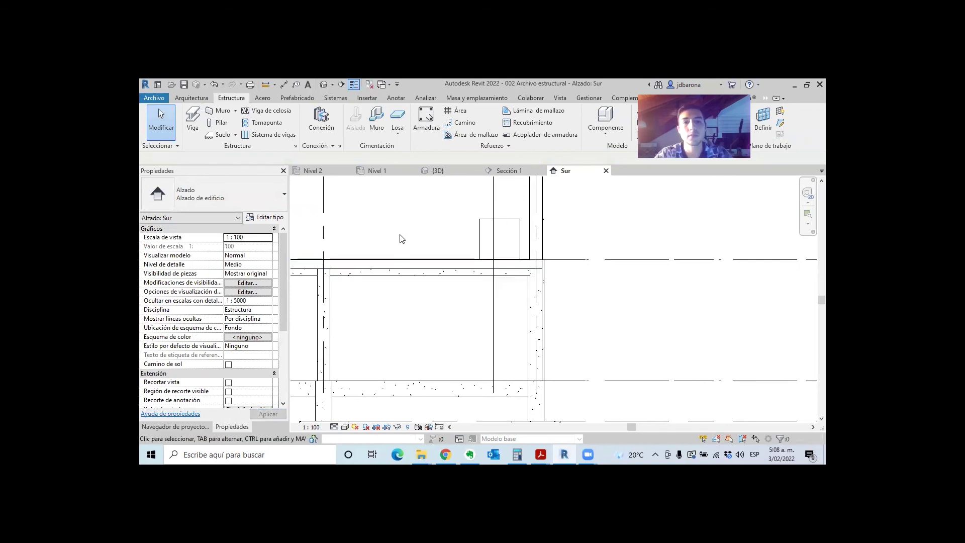
{"action": "scroll", "coordinate": [434, 294], "scroll_direction": "down", "scroll_amount": 1}
Select the Nivel 2 level line in the Sur elevation.
{"action": "scroll", "coordinate": [437, 296], "scroll_direction": "down", "scroll_amount": 1}
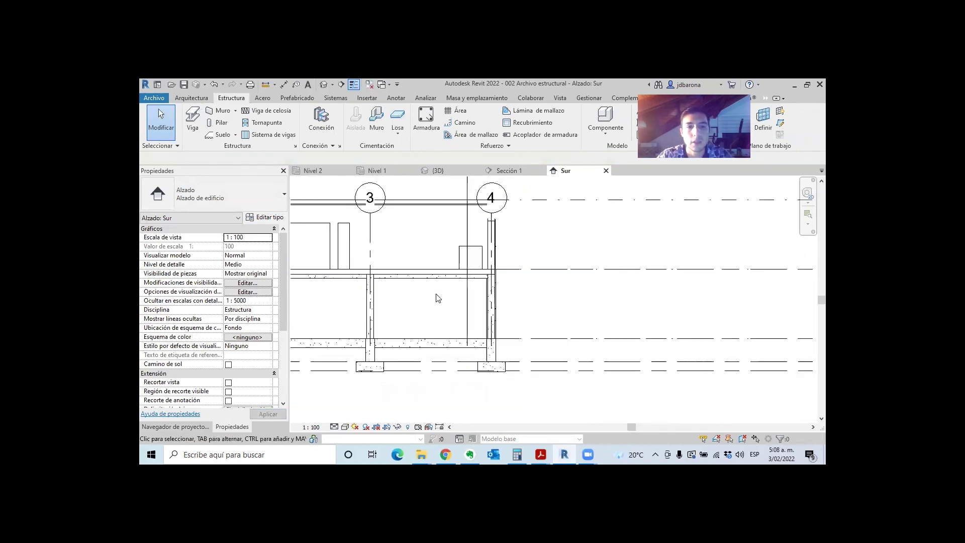
{"action": "scroll", "coordinate": [601, 291], "scroll_direction": "down", "scroll_amount": 1}
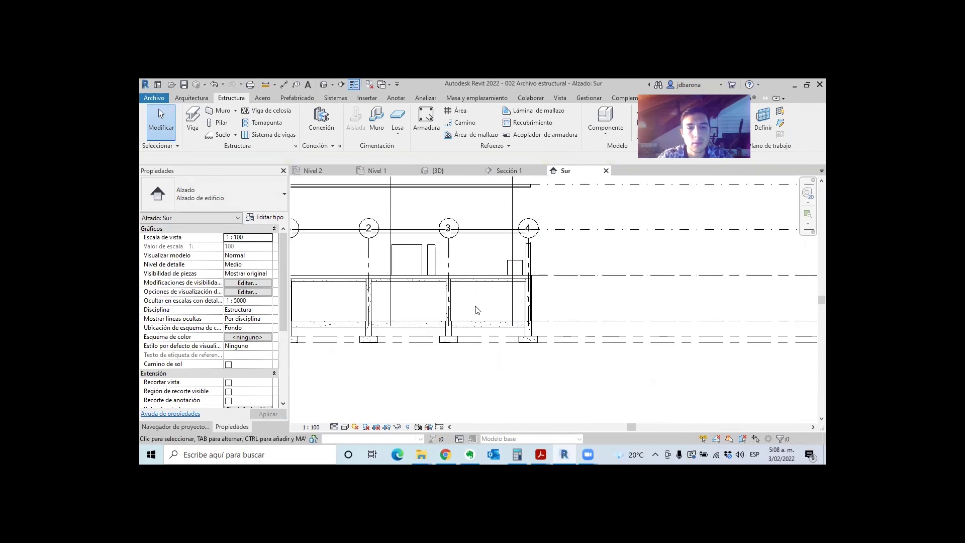
{"action": "left_click", "coordinate": [499, 283]}
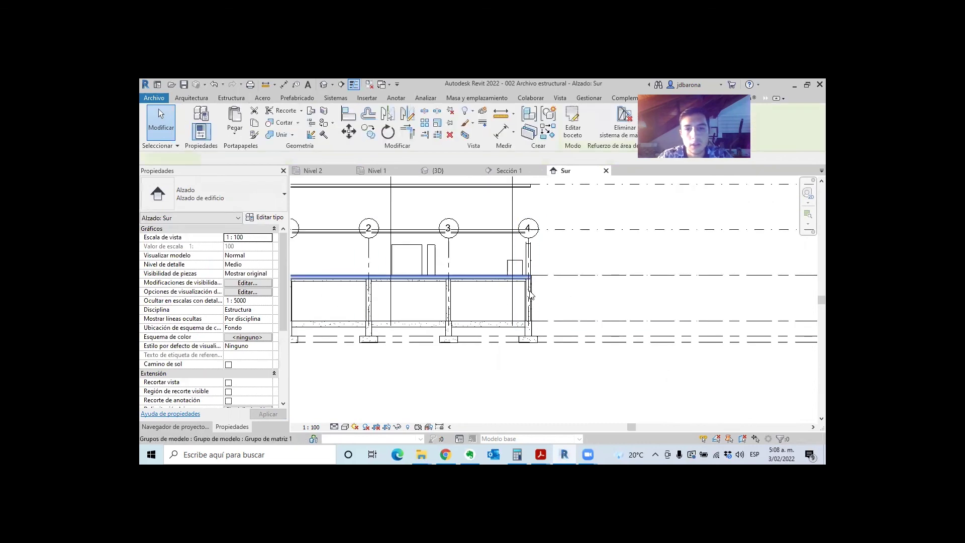
{"action": "left_click", "coordinate": [599, 301]}
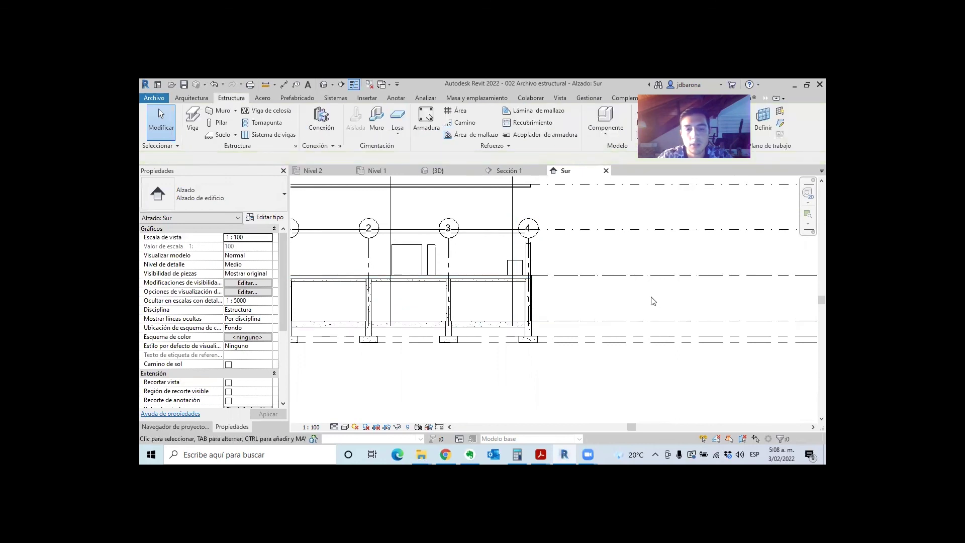
{"action": "scroll", "coordinate": [653, 302], "scroll_direction": "down", "scroll_amount": 1}
{"action": "scroll", "coordinate": [350, 293], "scroll_direction": "down", "scroll_amount": 1}
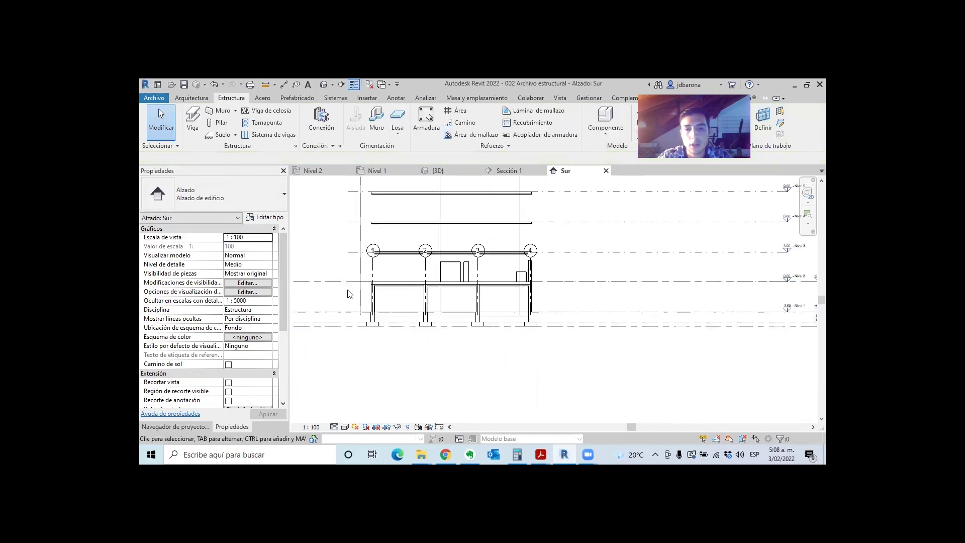
{"action": "scroll", "coordinate": [349, 294], "scroll_direction": "down", "scroll_amount": 1}
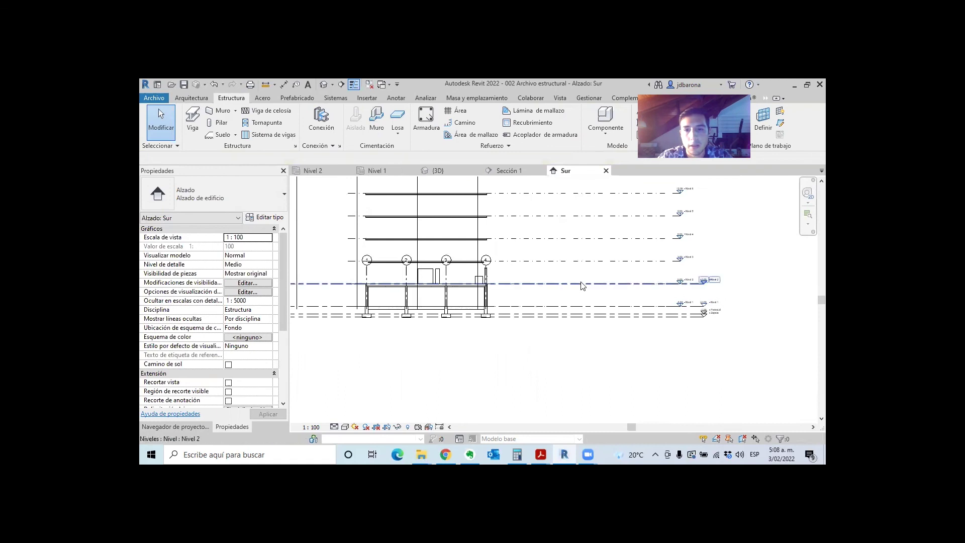
{"action": "left_click", "coordinate": [620, 288]}
{"action": "scroll", "coordinate": [698, 277], "scroll_direction": "up", "scroll_amount": 2}
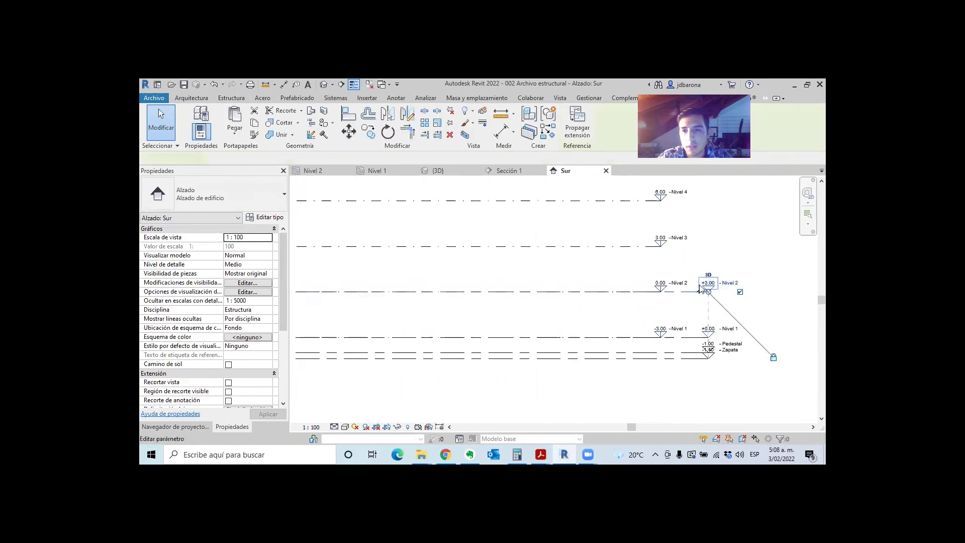
{"action": "left_click", "coordinate": [714, 294]}
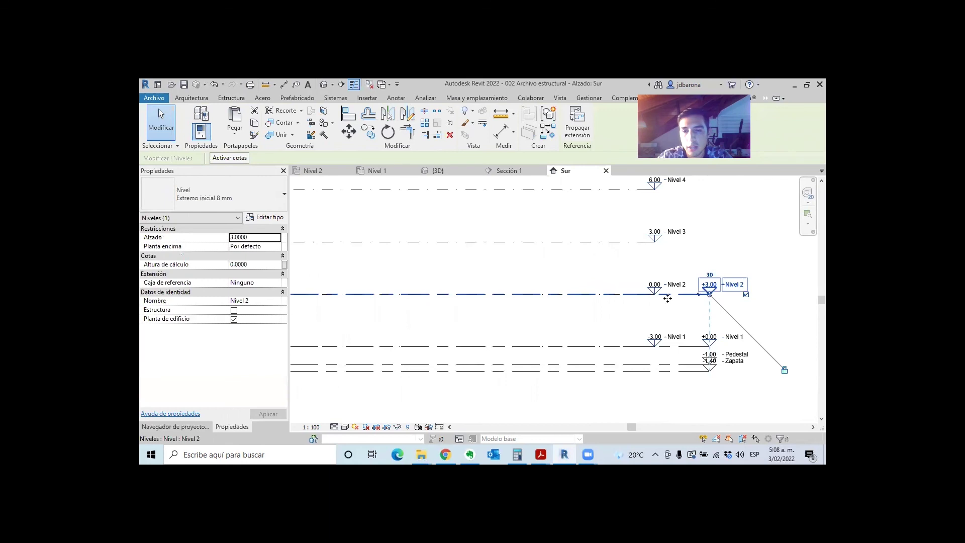
{"action": "scroll", "coordinate": [667, 299], "scroll_direction": "down", "scroll_amount": 1}
Array the Nivel 2 level with AR to add a copy 3 m higher.
{"action": "key", "text": "a"}
{"action": "key", "text": "r"}
{"action": "left_click", "coordinate": [608, 291]}
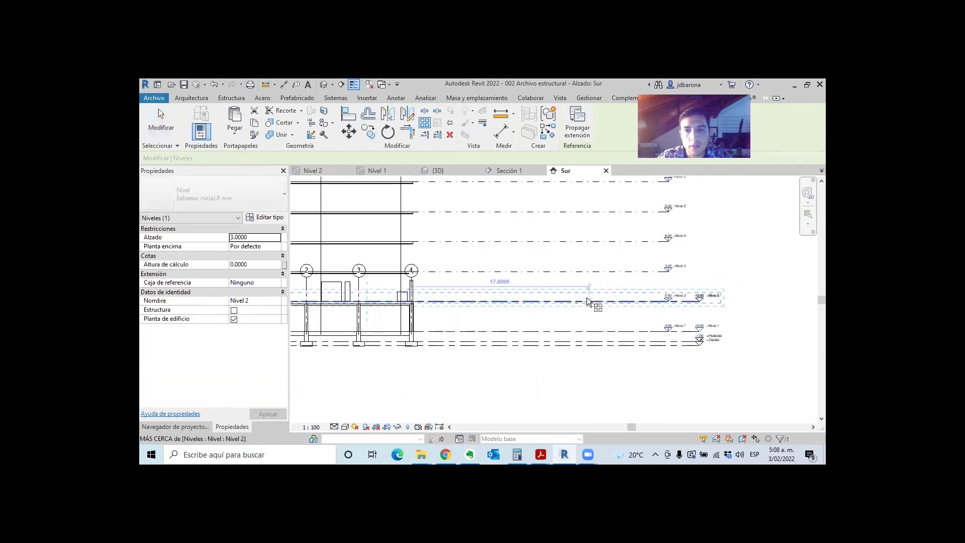
{"action": "left_click", "coordinate": [586, 270]}
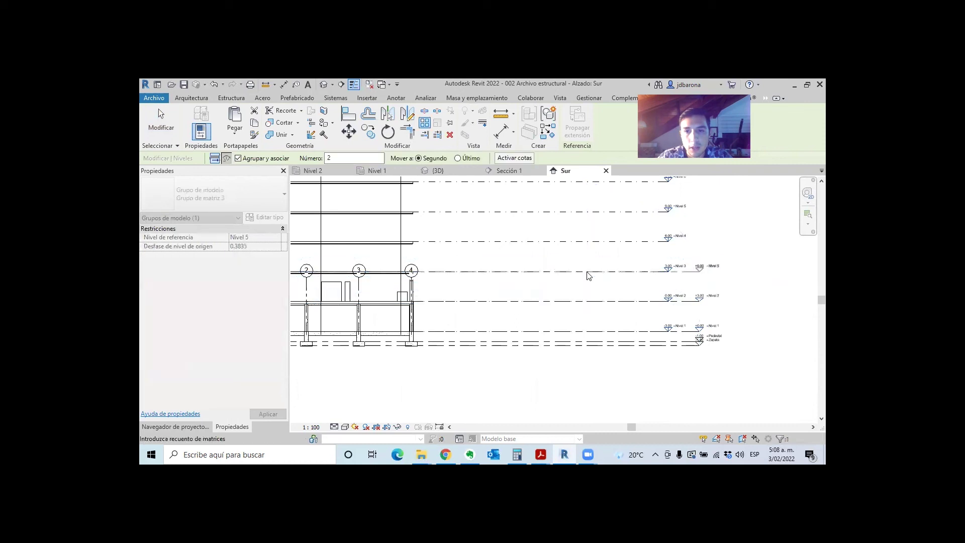
{"action": "scroll", "coordinate": [702, 277], "scroll_direction": "up", "scroll_amount": 4}
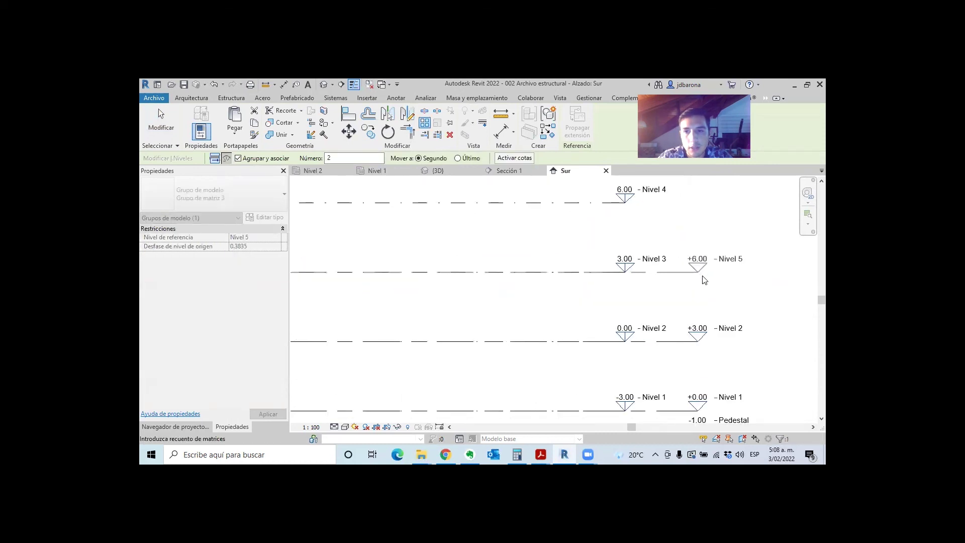
{"action": "scroll", "coordinate": [709, 261], "scroll_direction": "down", "scroll_amount": 1}
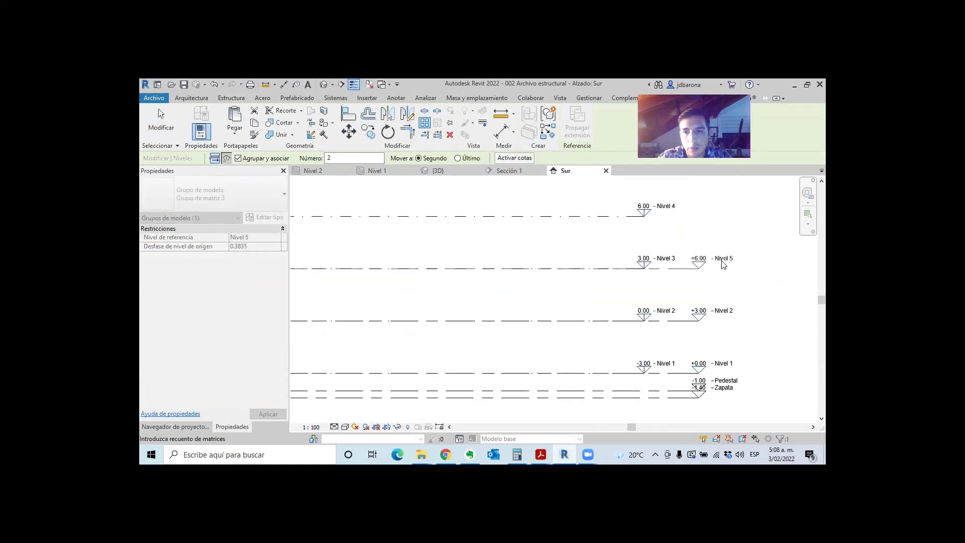
{"action": "scroll", "coordinate": [722, 264], "scroll_direction": "up", "scroll_amount": 2}
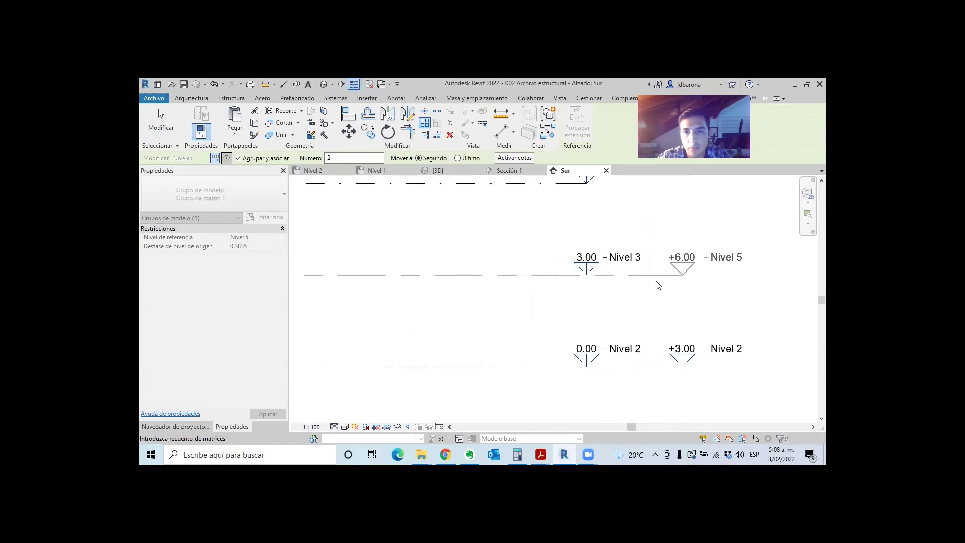
{"action": "key", "text": "Escape"}
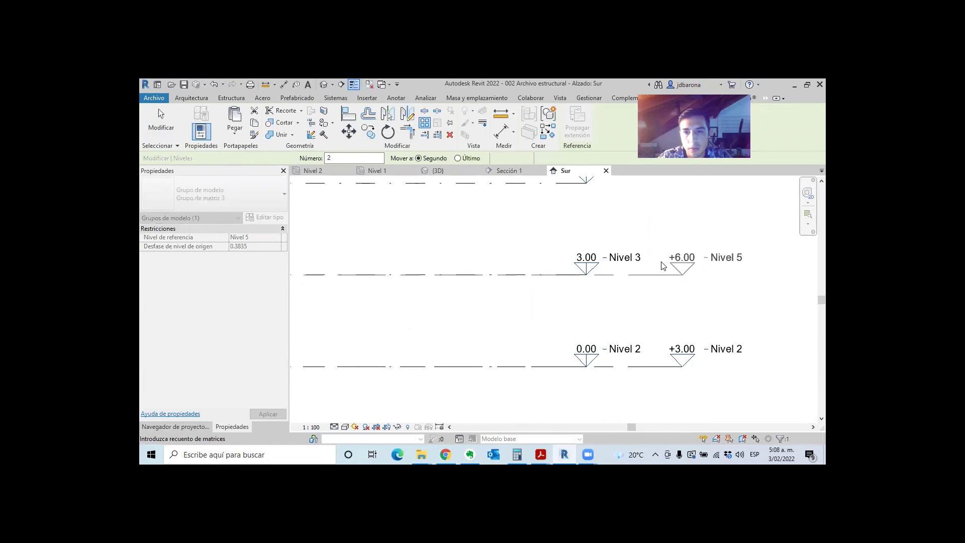
{"action": "key", "text": "Escape"}
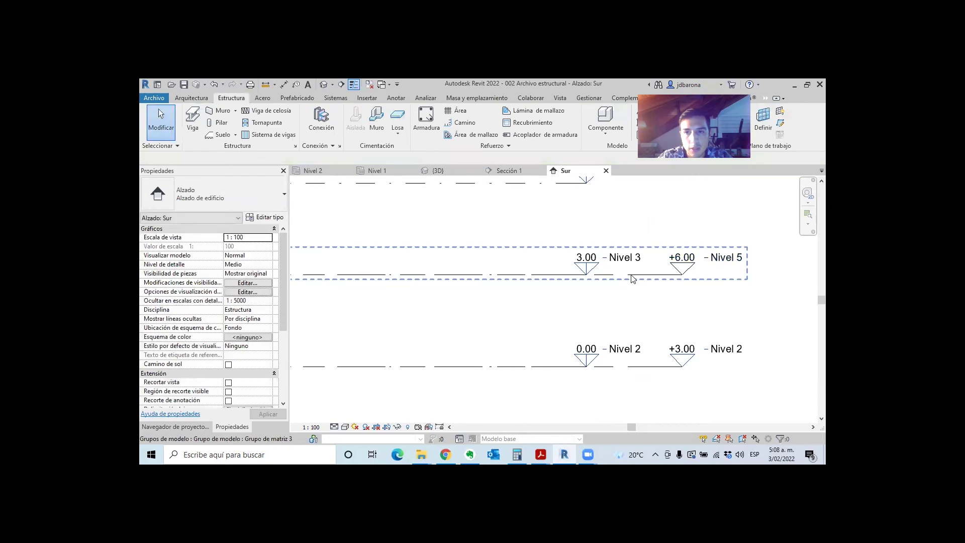
Rename the new +6.00 level from Nivel 5 to Nivel 3.
{"action": "left_click", "coordinate": [632, 281]}
{"action": "left_click", "coordinate": [726, 257]}
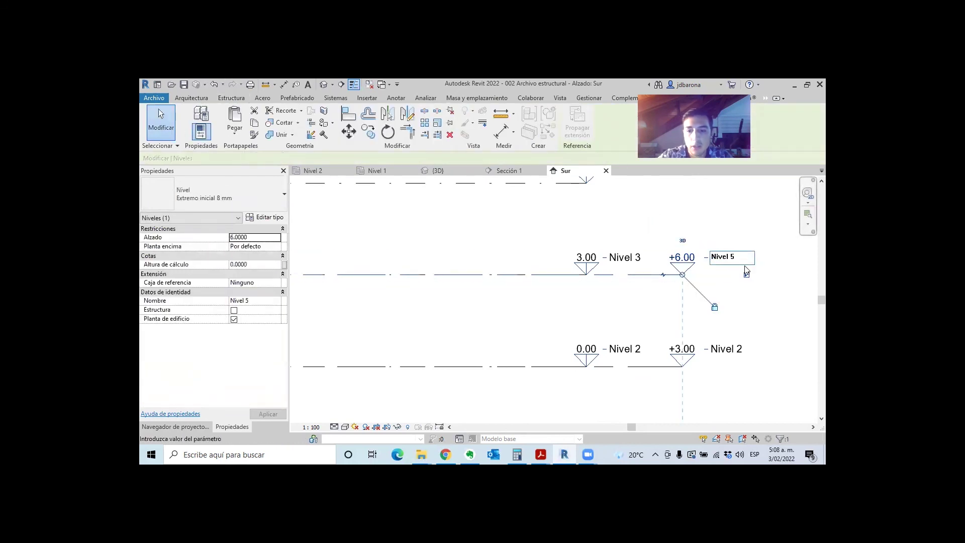
{"action": "key", "text": "BackSpace"}
{"action": "type", "text": "3"}
{"action": "key", "text": "Return"}
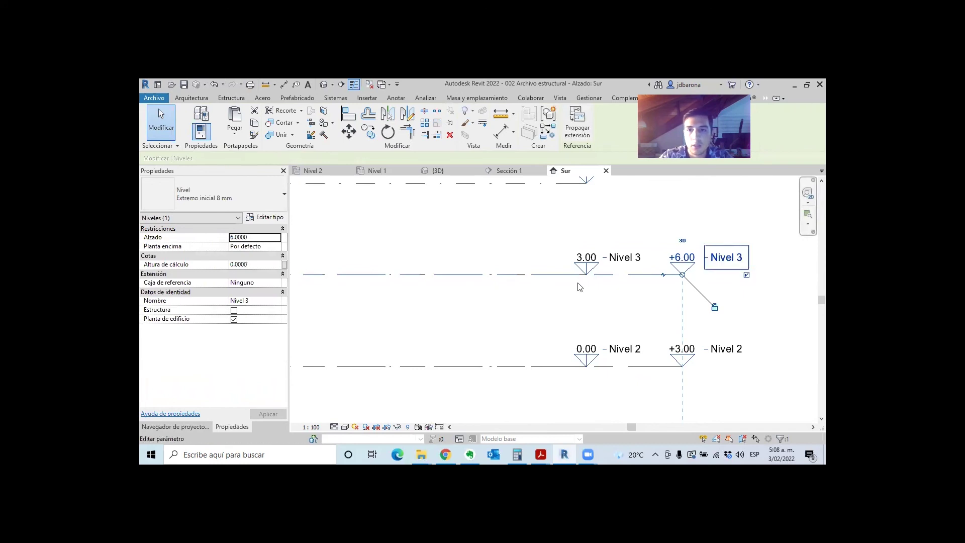
{"action": "key", "text": "Escape"}
Array the Nivel 3 level group upward with copies one storey apart.
{"action": "key", "text": "a"}
{"action": "key", "text": "r"}
{"action": "left_click", "coordinate": [433, 276]}
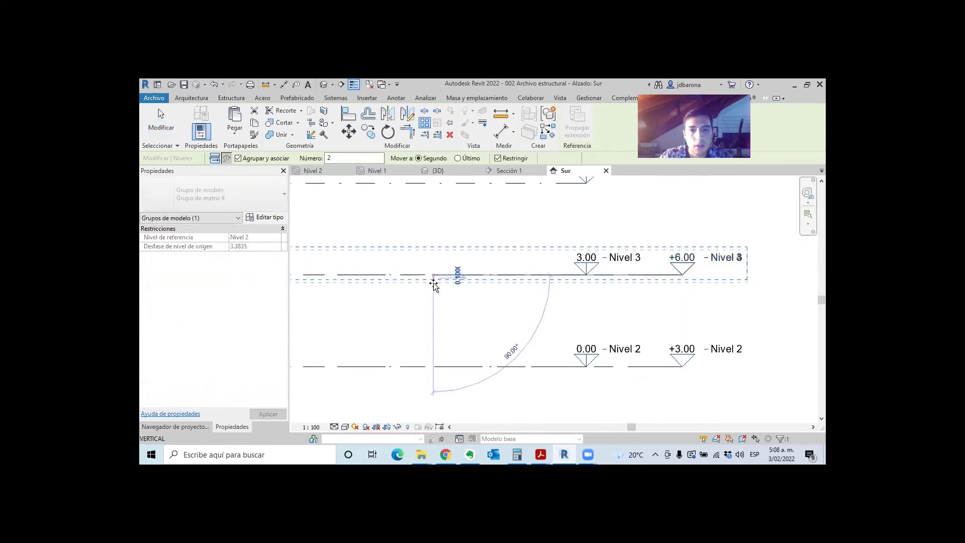
{"action": "scroll", "coordinate": [432, 278], "scroll_direction": "down", "scroll_amount": 3}
{"action": "left_click", "coordinate": [430, 228]}
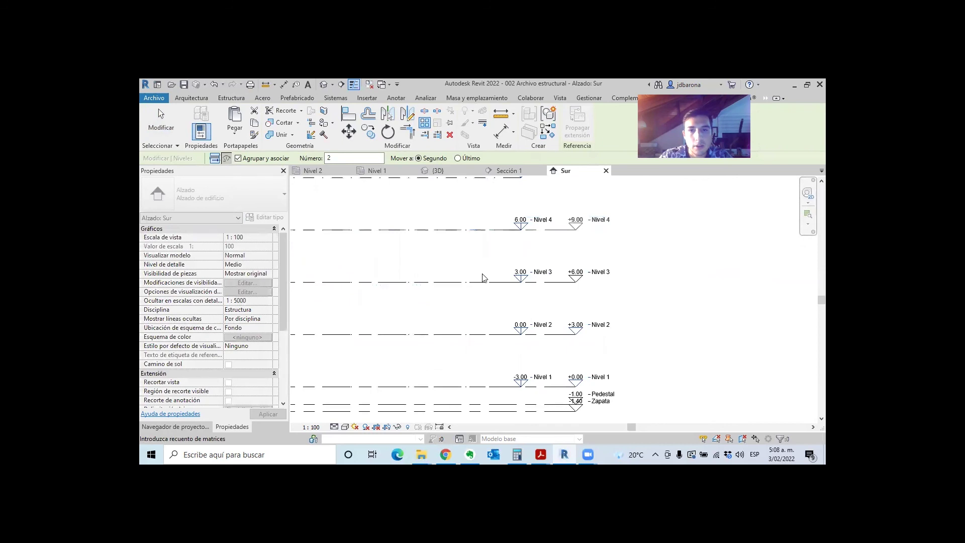
{"action": "left_click", "coordinate": [551, 320]}
{"action": "scroll", "coordinate": [551, 320], "scroll_direction": "down", "scroll_amount": 3}
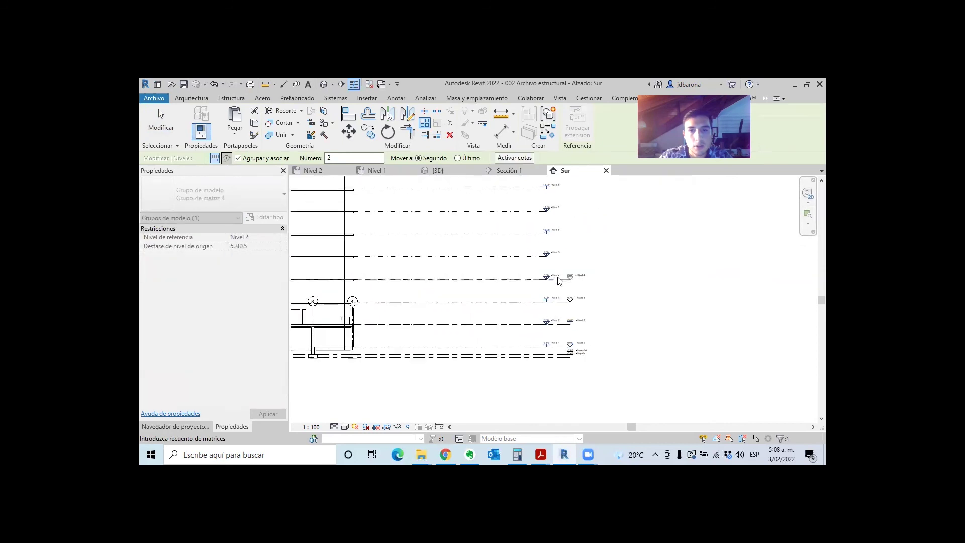
{"action": "scroll", "coordinate": [559, 281], "scroll_direction": "up", "scroll_amount": 3}
{"action": "scroll", "coordinate": [557, 332], "scroll_direction": "down", "scroll_amount": 2}
{"action": "scroll", "coordinate": [555, 322], "scroll_direction": "down", "scroll_amount": 2}
{"action": "scroll", "coordinate": [553, 312], "scroll_direction": "down", "scroll_amount": 2}
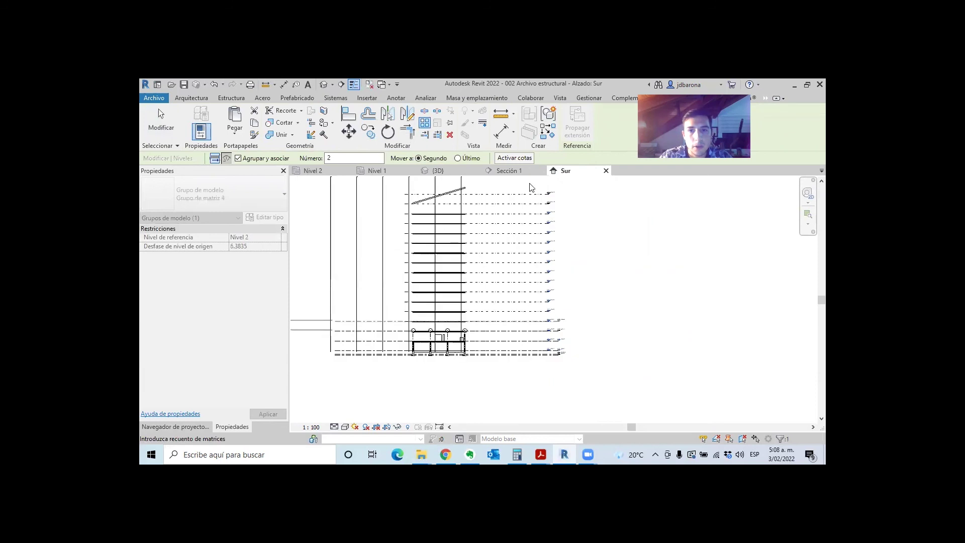
{"action": "scroll", "coordinate": [531, 187], "scroll_direction": "up", "scroll_amount": 1}
{"action": "scroll", "coordinate": [566, 214], "scroll_direction": "up", "scroll_amount": 3}
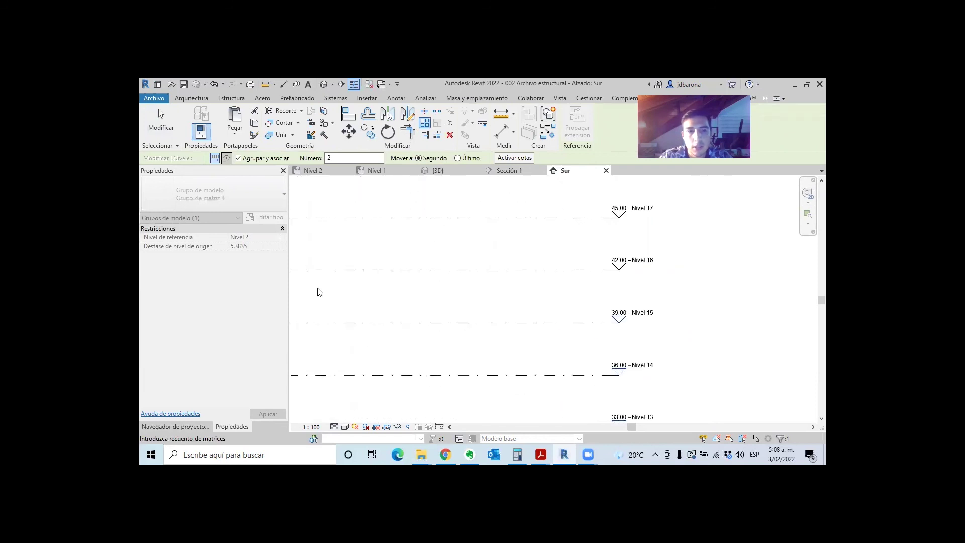
{"action": "scroll", "coordinate": [366, 209], "scroll_direction": "down", "scroll_amount": 1}
{"action": "scroll", "coordinate": [384, 220], "scroll_direction": "down", "scroll_amount": 2}
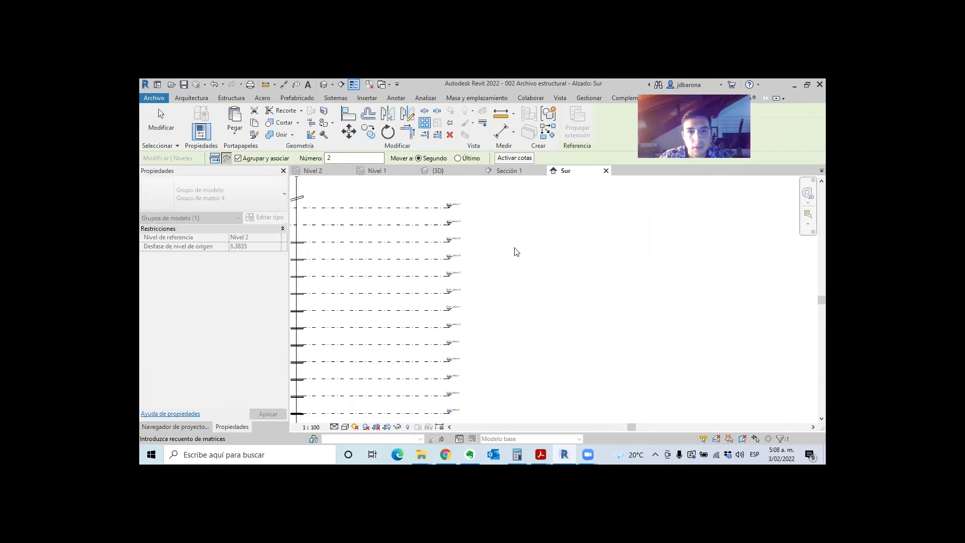
{"action": "scroll", "coordinate": [564, 260], "scroll_direction": "down", "scroll_amount": 2}
{"action": "scroll", "coordinate": [411, 278], "scroll_direction": "down", "scroll_amount": 1}
{"action": "scroll", "coordinate": [412, 276], "scroll_direction": "up", "scroll_amount": 1}
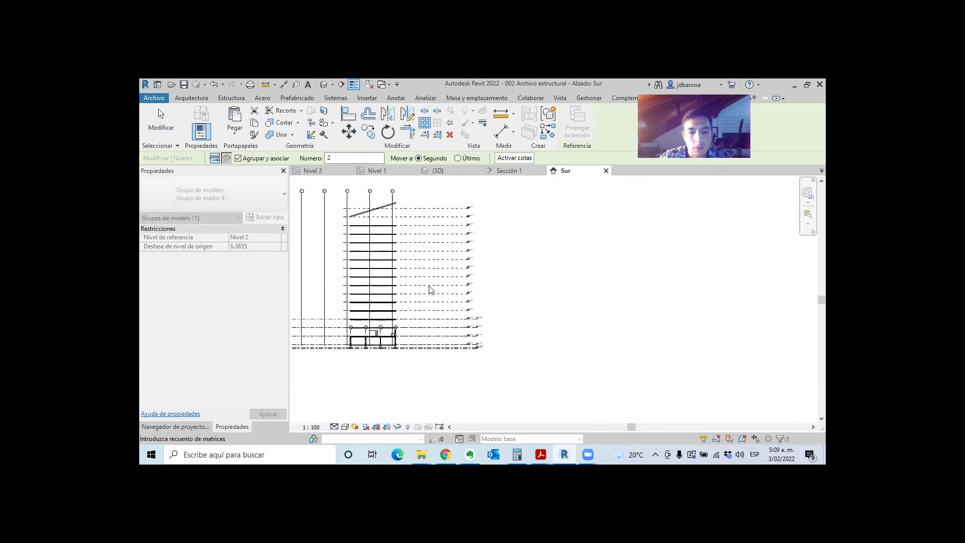
Finish the array up to Nivel 17 at +48.00 and deselect the group.
{"action": "key", "text": "Return"}
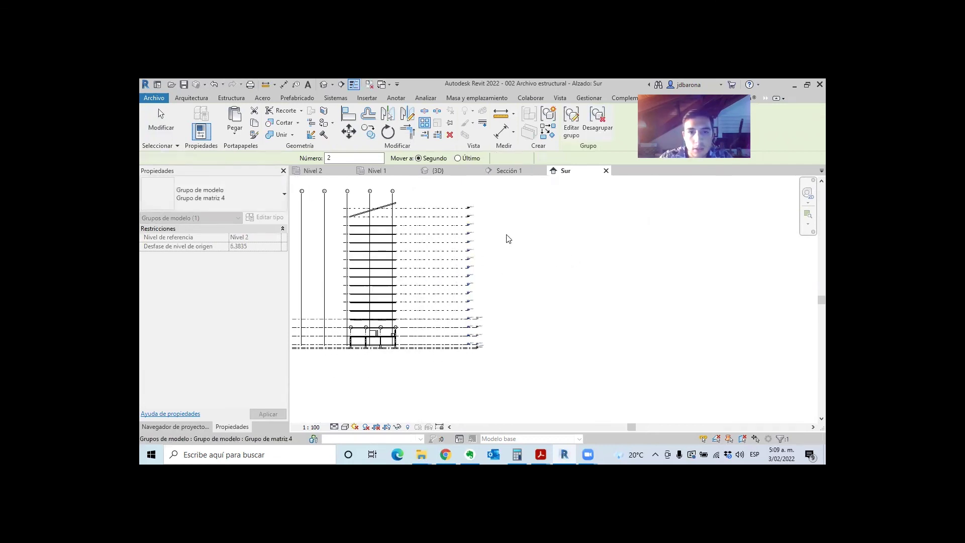
{"action": "scroll", "coordinate": [510, 210], "scroll_direction": "up", "scroll_amount": 3}
{"action": "scroll", "coordinate": [489, 207], "scroll_direction": "up", "scroll_amount": 5}
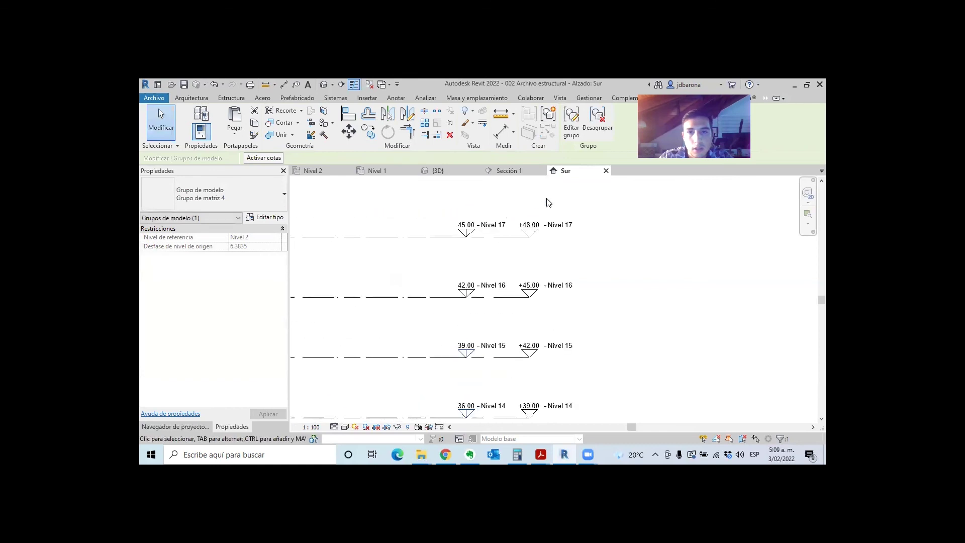
{"action": "key", "text": "Escape"}
{"action": "scroll", "coordinate": [618, 236], "scroll_direction": "down", "scroll_amount": 4}
{"action": "scroll", "coordinate": [609, 240], "scroll_direction": "down", "scroll_amount": 1}
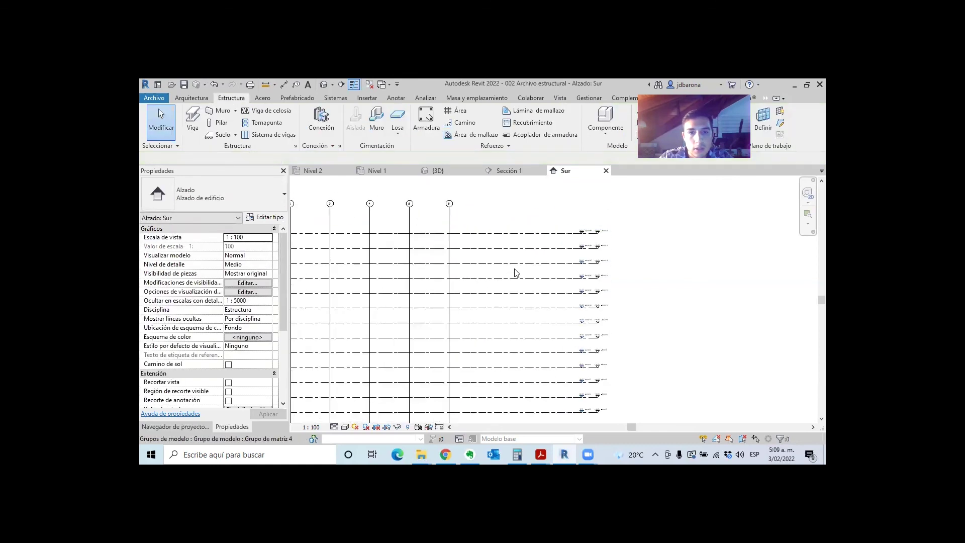
{"action": "scroll", "coordinate": [516, 273], "scroll_direction": "down", "scroll_amount": 1}
{"action": "scroll", "coordinate": [459, 374], "scroll_direction": "up", "scroll_amount": 1}
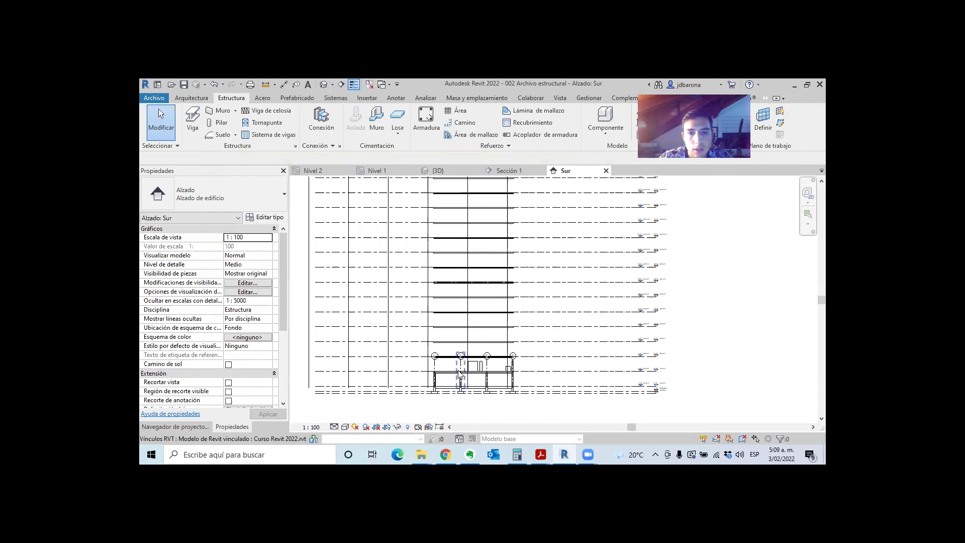
{"action": "scroll", "coordinate": [460, 377], "scroll_direction": "up", "scroll_amount": 2}
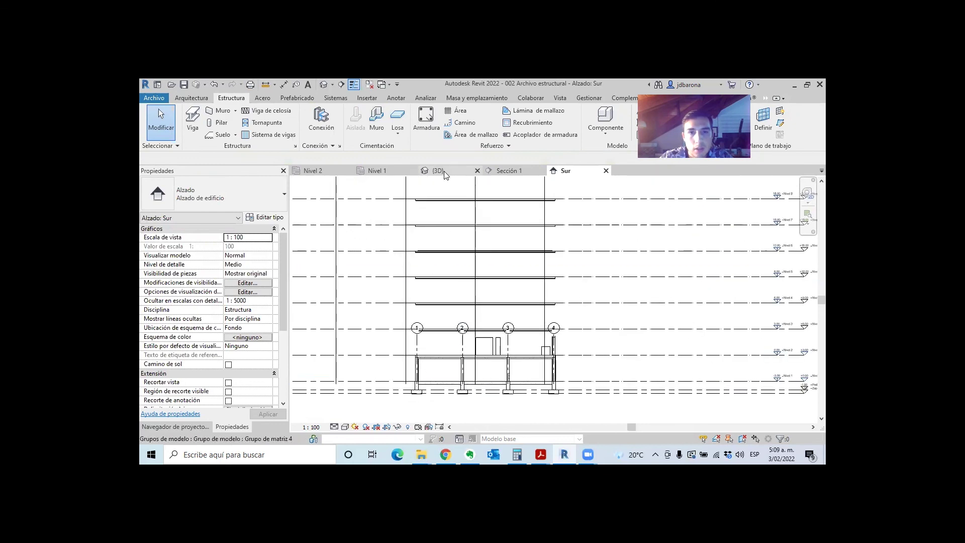
{"action": "scroll", "coordinate": [410, 392], "scroll_direction": "up", "scroll_amount": 2}
{"action": "scroll", "coordinate": [409, 394], "scroll_direction": "up", "scroll_amount": 1}
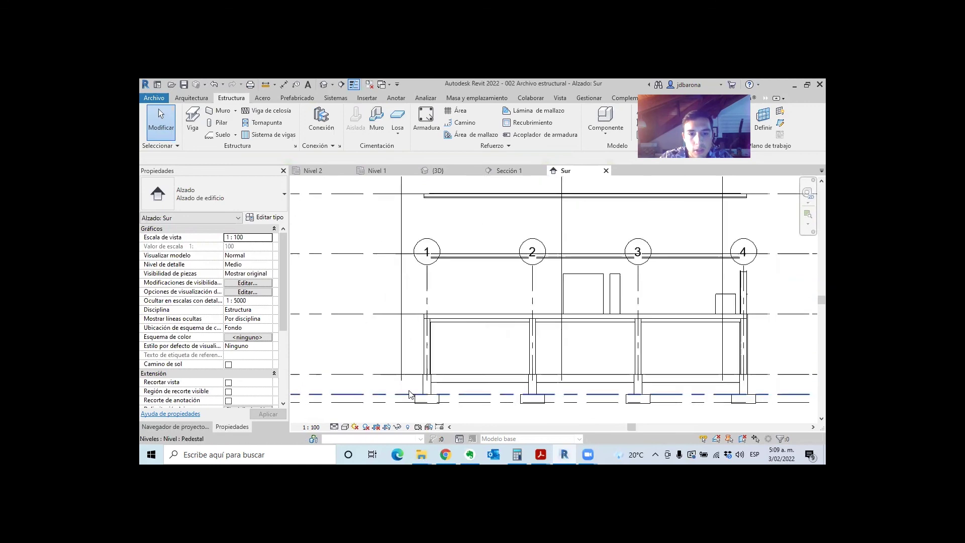
Window-select the ground-floor frame, check it in 3D, and unpin it.
{"action": "left_click_drag", "start_coordinate": [413, 381], "coordinate": [760, 306]}
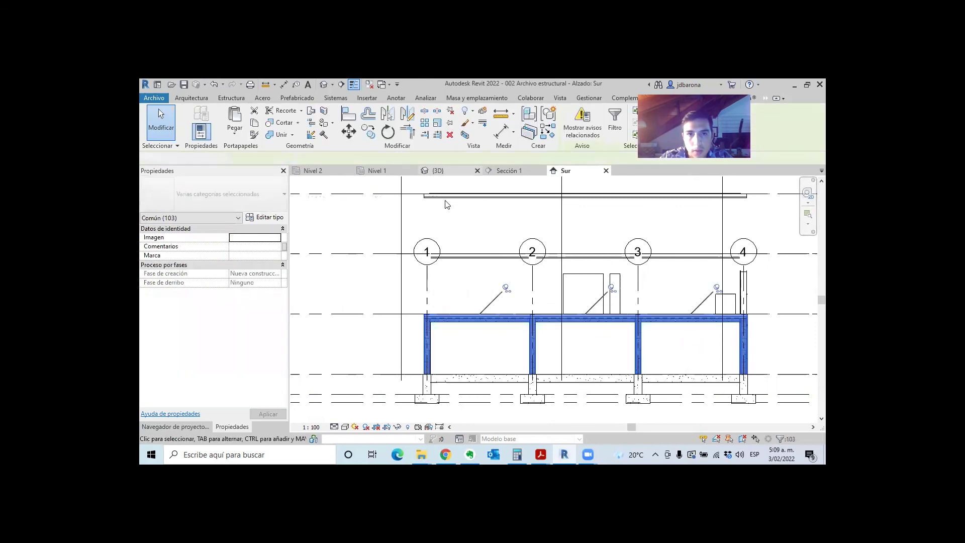
{"action": "key", "text": "ctrl+Tab"}
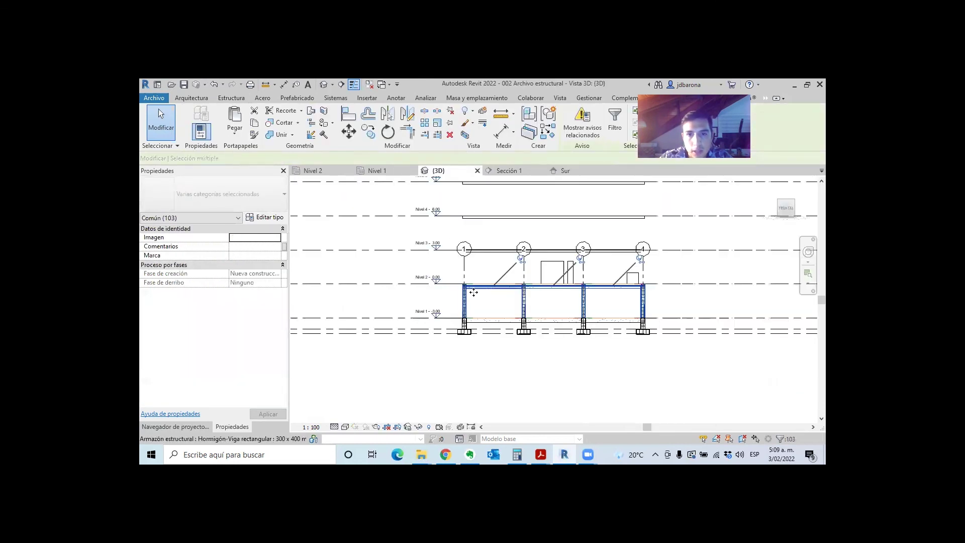
{"action": "middle_click_drag", "start_coordinate": [568, 297], "coordinate": [608, 218], "text": "shift"}
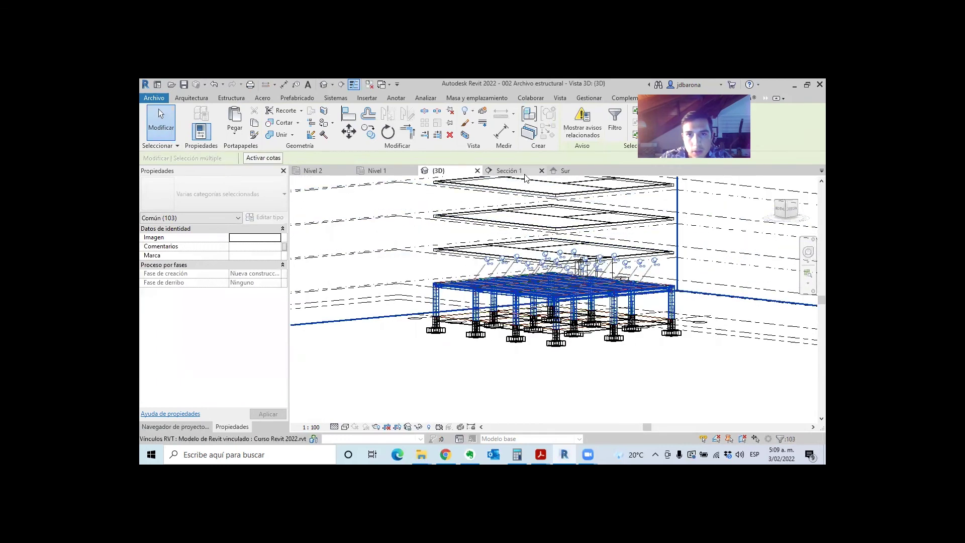
{"action": "left_click", "coordinate": [562, 172]}
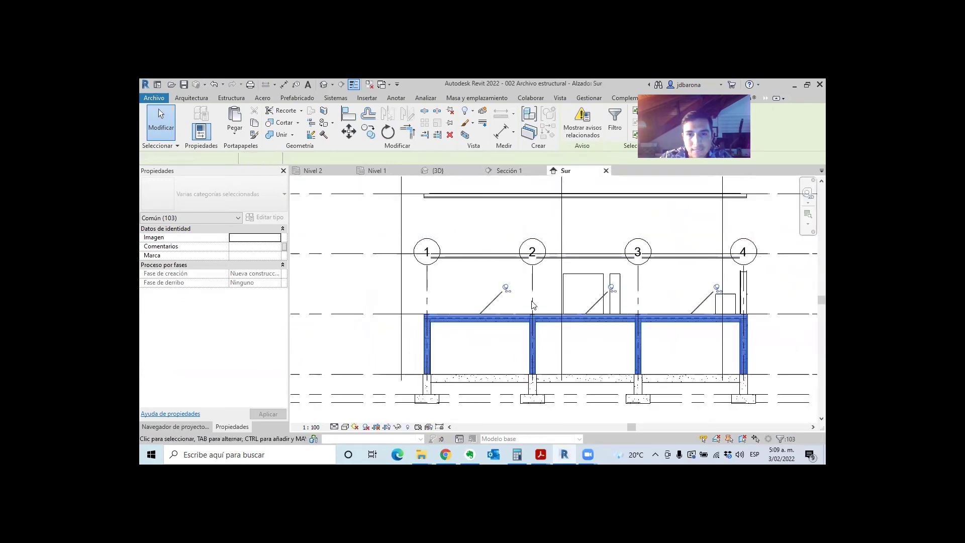
{"action": "scroll", "coordinate": [417, 305], "scroll_direction": "down", "scroll_amount": 3}
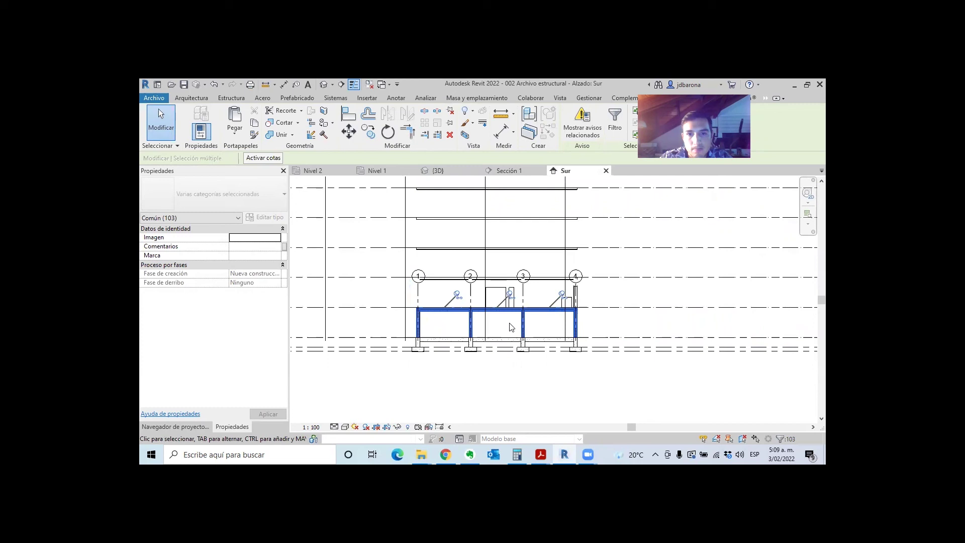
{"action": "left_click", "coordinate": [451, 114]}
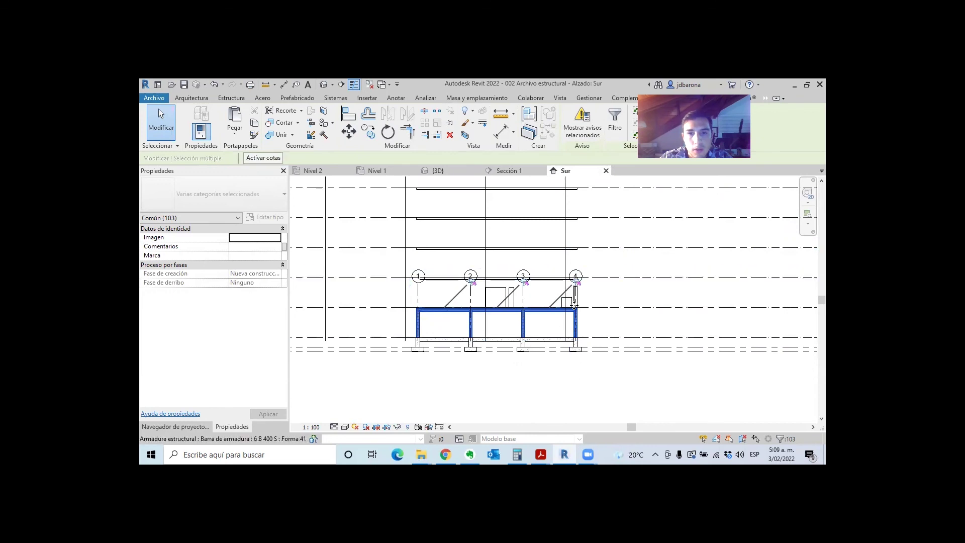
Open the category filter for the 103 selected frame elements.
{"action": "scroll", "coordinate": [547, 327], "scroll_direction": "up", "scroll_amount": 1}
{"action": "scroll", "coordinate": [547, 327], "scroll_direction": "up", "scroll_amount": 1}
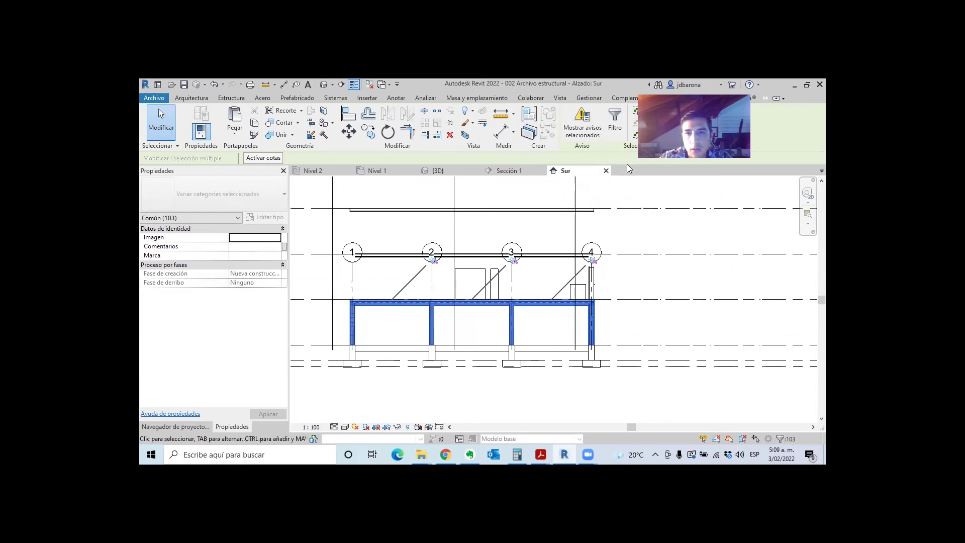
{"action": "left_click", "coordinate": [614, 121]}
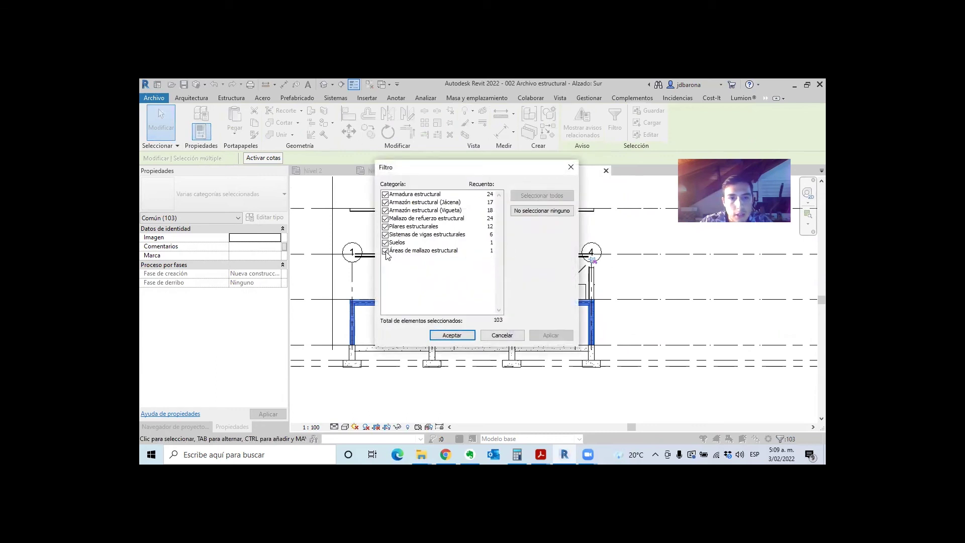
Filter out Armadura estructural, Mallazo de refuerzo estructural and Áreas de mallazo estructural, keeping 54 elements.
{"action": "left_click", "coordinate": [385, 195]}
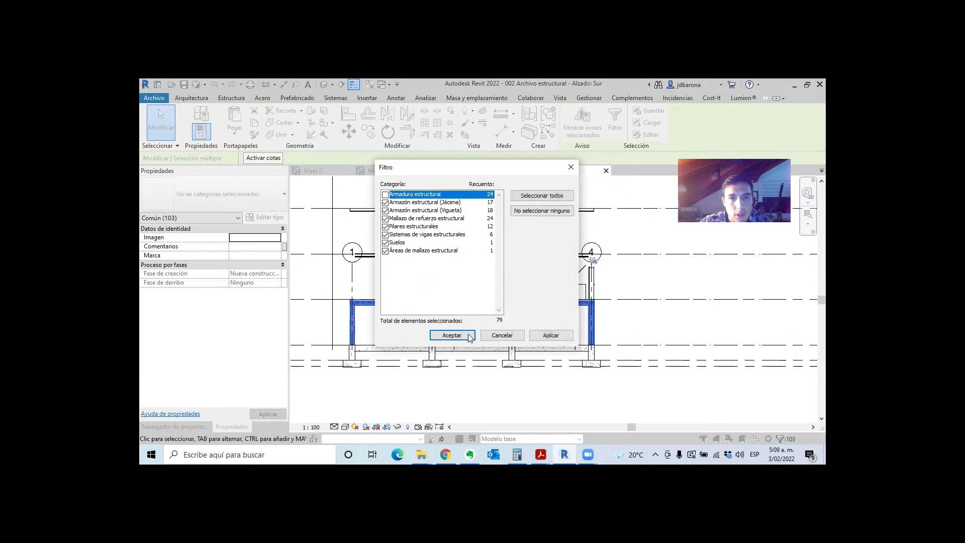
{"action": "left_click", "coordinate": [385, 219]}
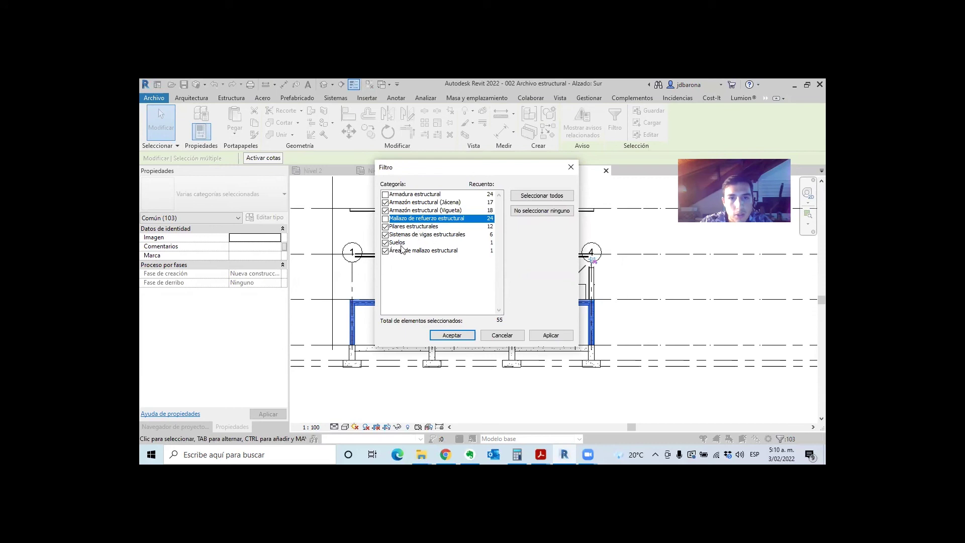
{"action": "left_click", "coordinate": [385, 251]}
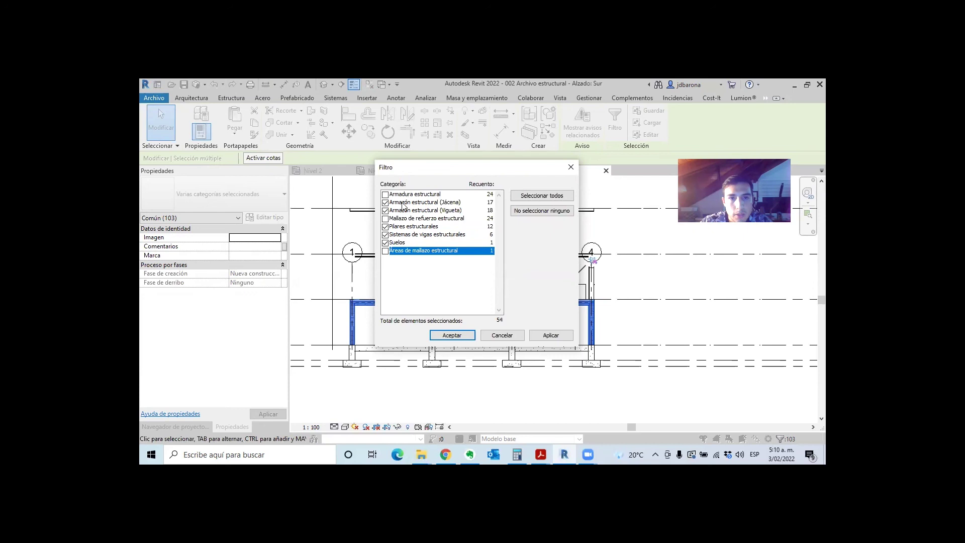
{"action": "left_click", "coordinate": [458, 335]}
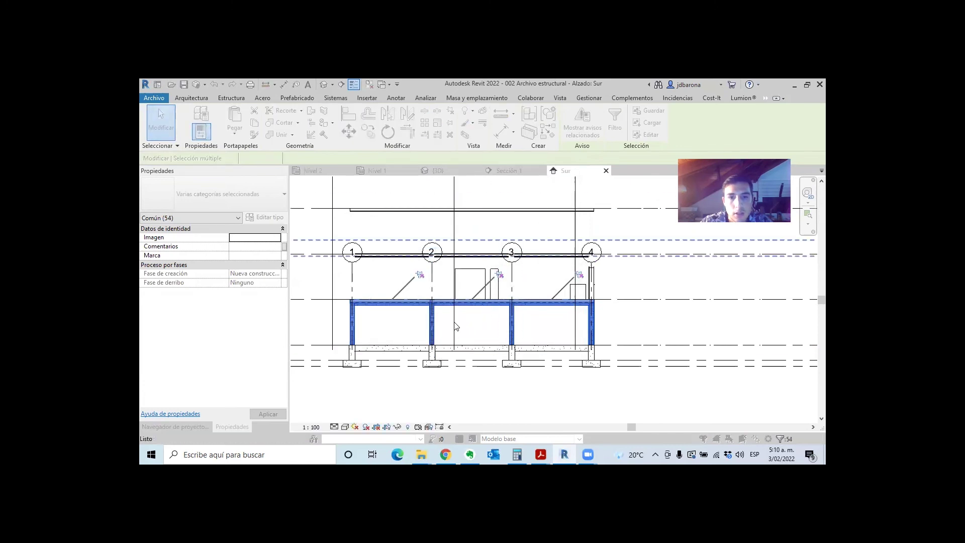
{"action": "key", "text": "Delete"}
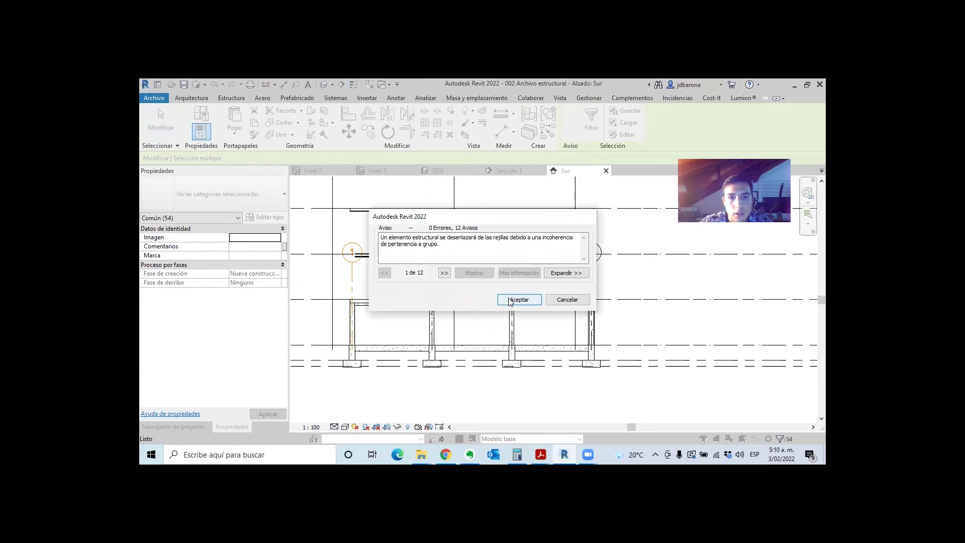
Array the filtered ground-floor frame vertically up to Nivel 2.
{"action": "left_click", "coordinate": [510, 300]}
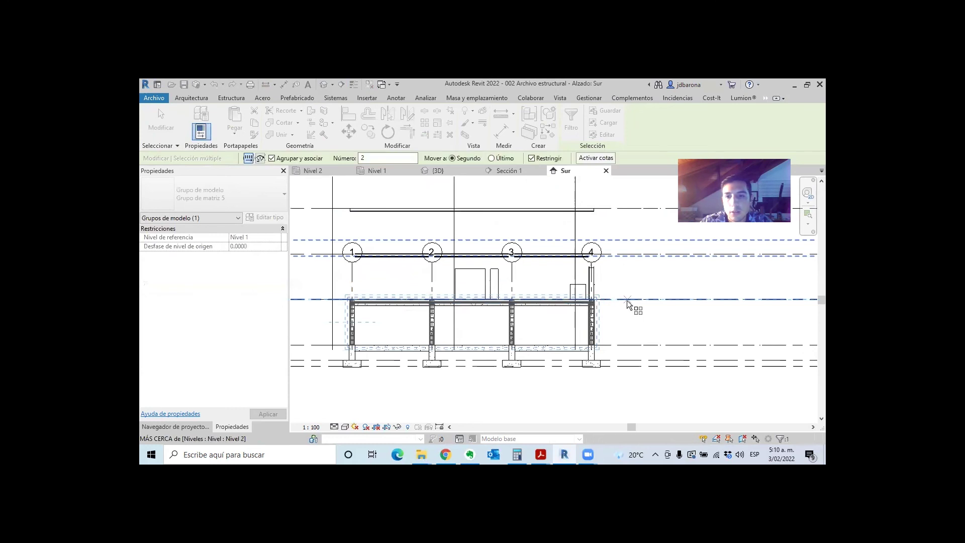
{"action": "scroll", "coordinate": [427, 301], "scroll_direction": "down", "scroll_amount": 2}
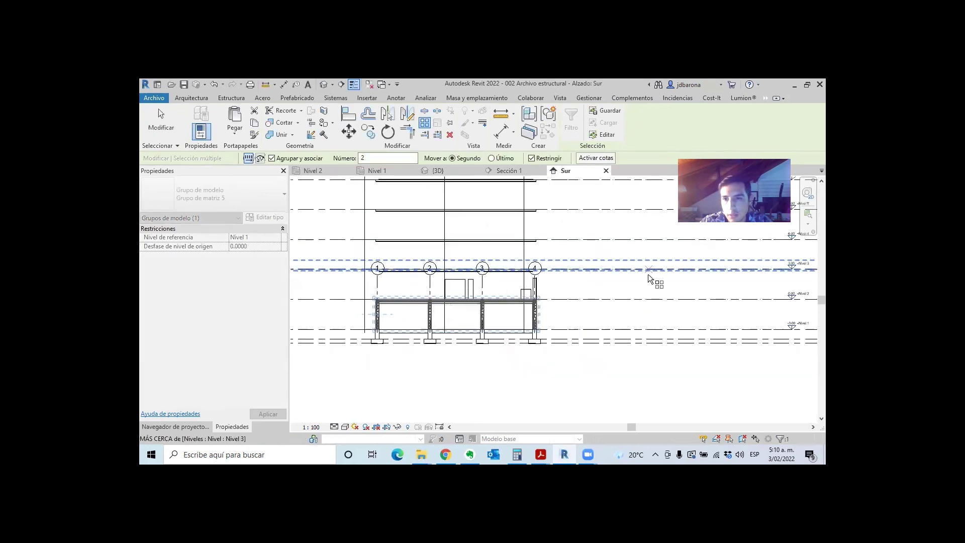
{"action": "left_click", "coordinate": [628, 300]}
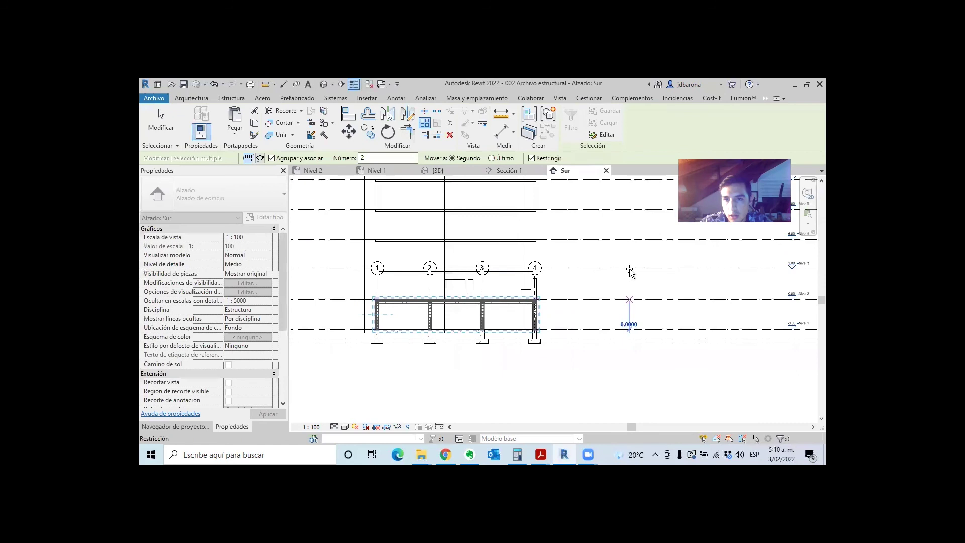
{"action": "key", "text": "shift"}
{"action": "key", "text": "shift"}
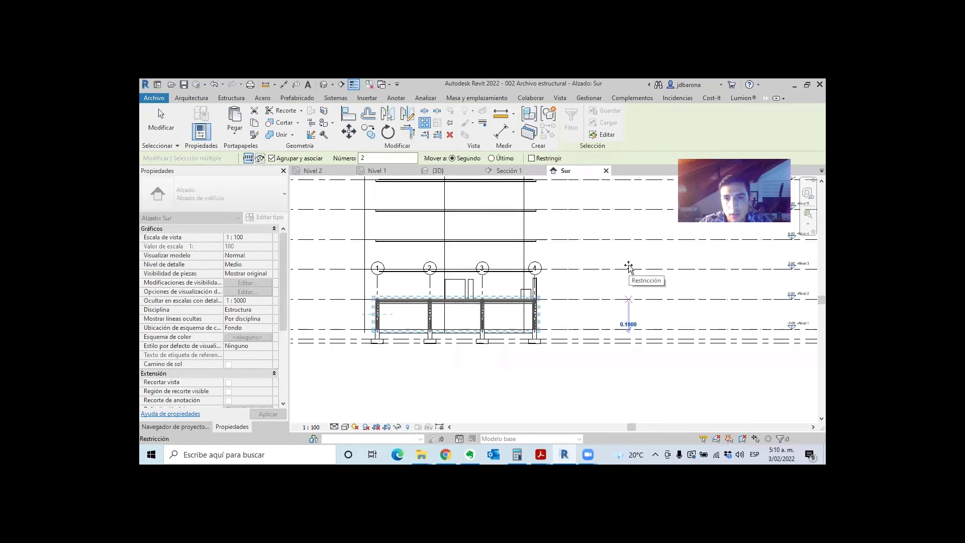
{"action": "key", "text": "shift"}
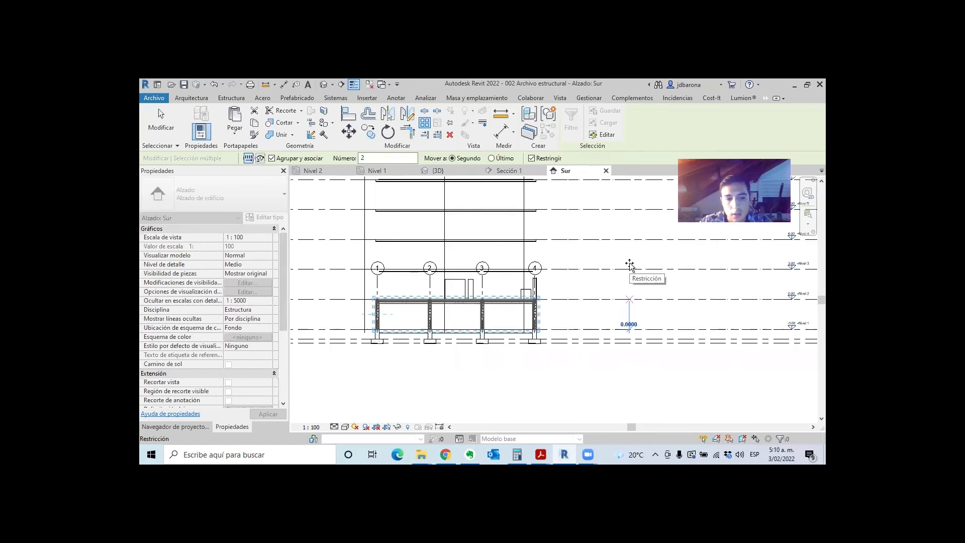
{"action": "key", "text": "shift"}
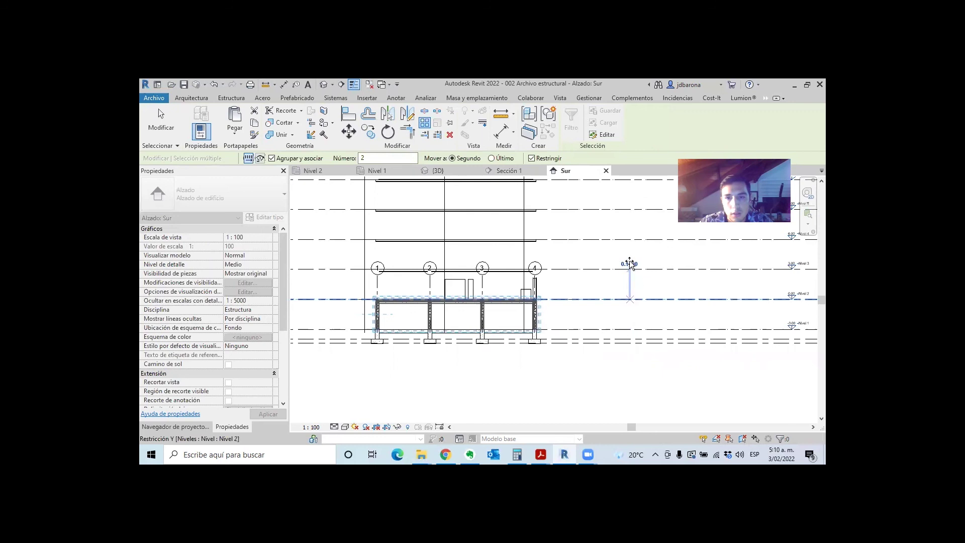
{"action": "left_click", "coordinate": [588, 286]}
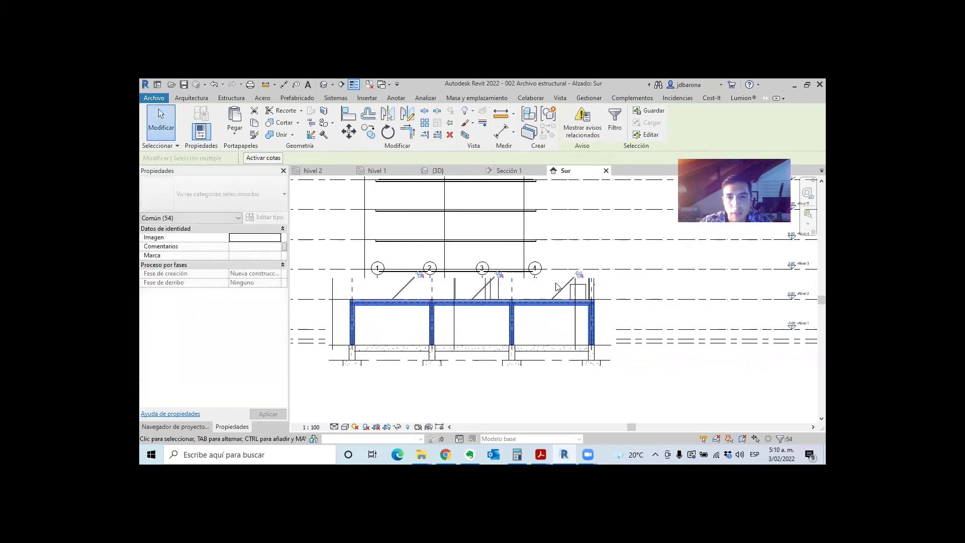
{"action": "left_click", "coordinate": [525, 367]}
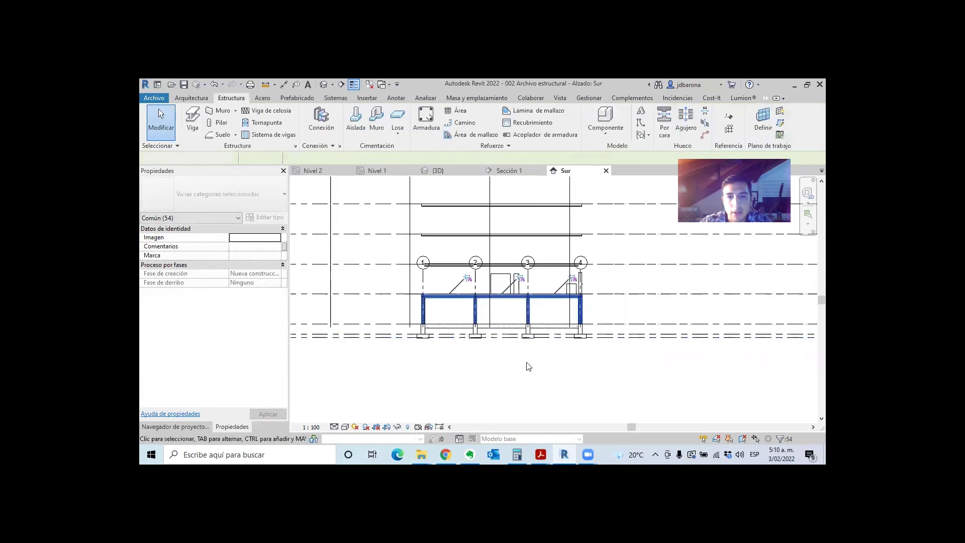
Window-select the full frame from grid 1 to 4, all 103 elements.
{"action": "scroll", "coordinate": [415, 294], "scroll_direction": "up", "scroll_amount": 1}
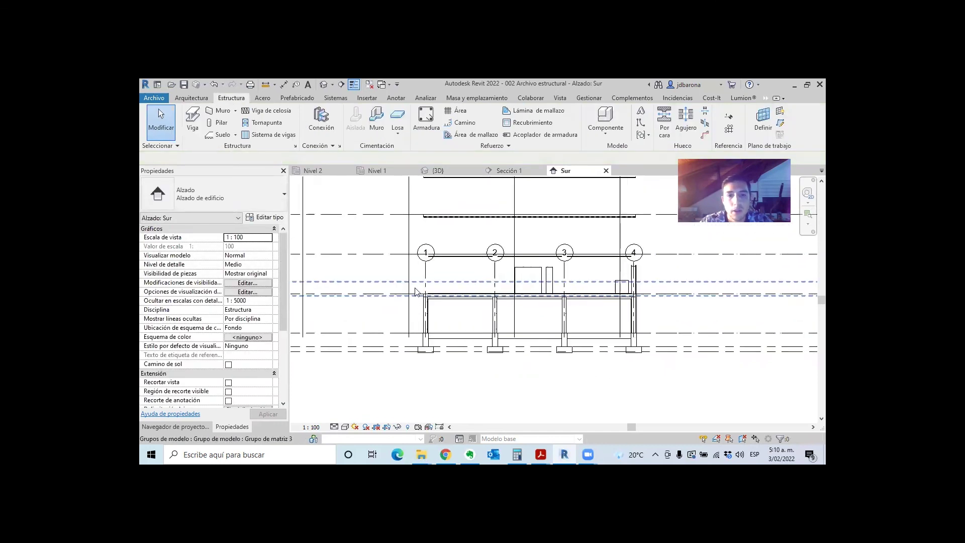
{"action": "mouse_move", "coordinate": [415, 284]}
{"action": "left_mouse_down"}
{"action": "mouse_move", "coordinate": [671, 349]}
{"action": "mouse_move", "coordinate": [673, 341]}
{"action": "left_mouse_up"}
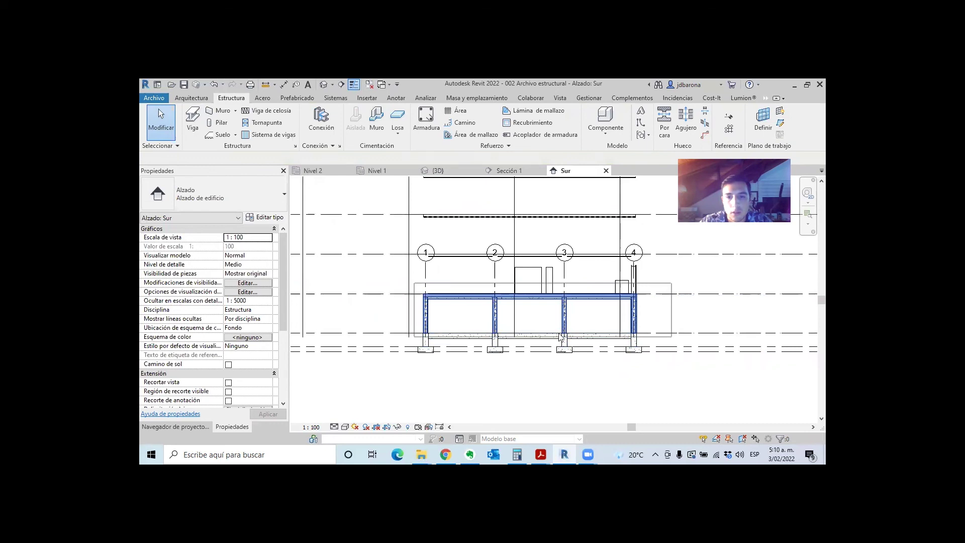
{"action": "left_click_drag", "start_coordinate": [561, 337], "coordinate": [671, 336]}
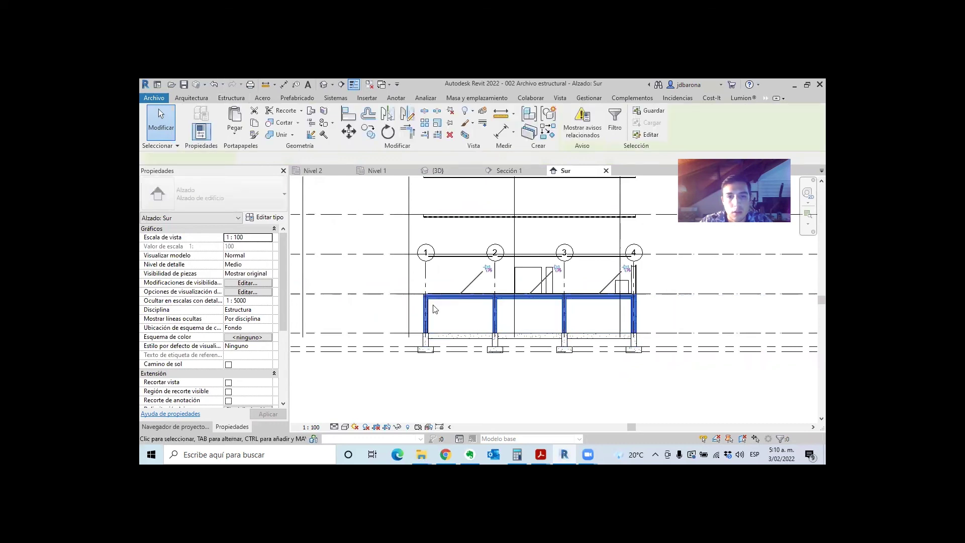
Copy the frame and reselect all 103 frame elements through the filter.
{"action": "left_click", "coordinate": [255, 125]}
{"action": "left_click", "coordinate": [236, 136]}
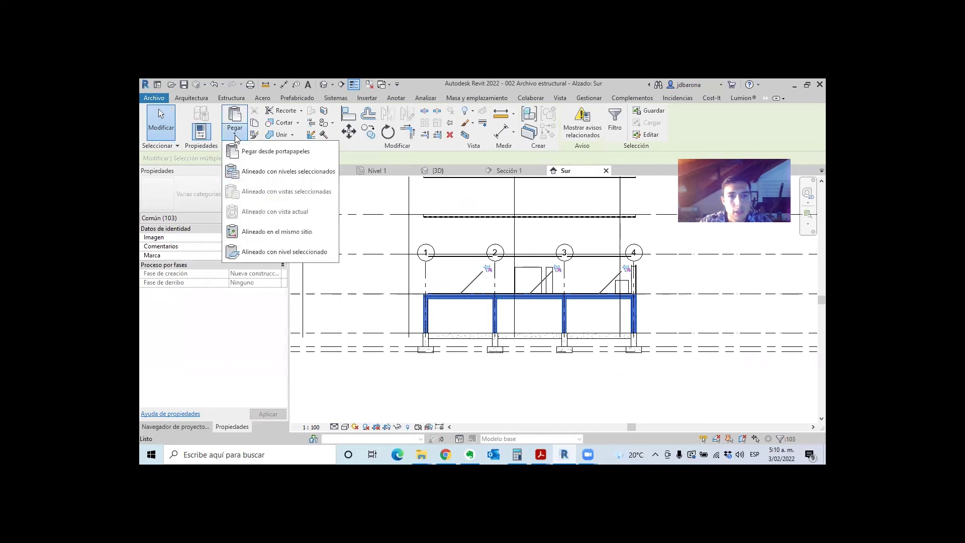
{"action": "key", "text": "Escape"}
{"action": "key", "text": "Escape"}
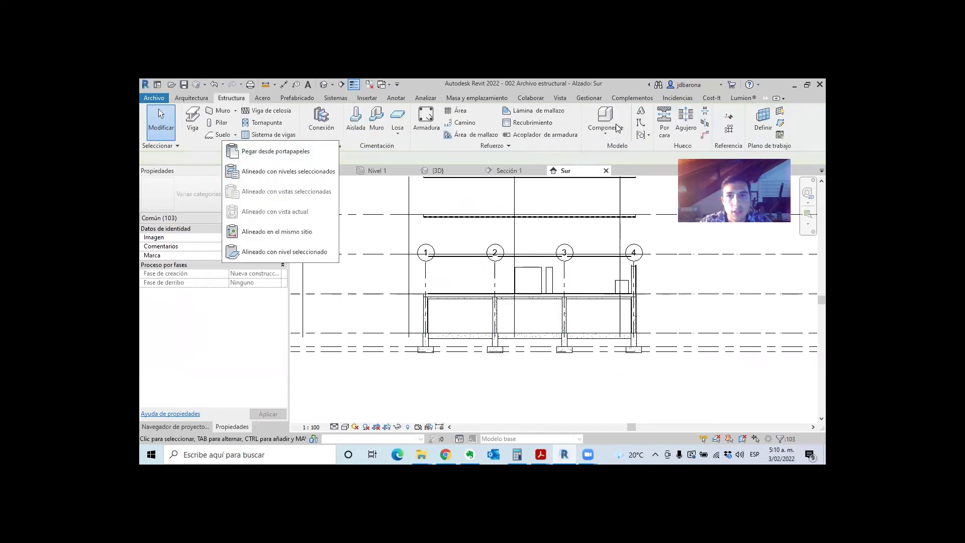
{"action": "left_click_drag", "start_coordinate": [414, 287], "coordinate": [649, 341]}
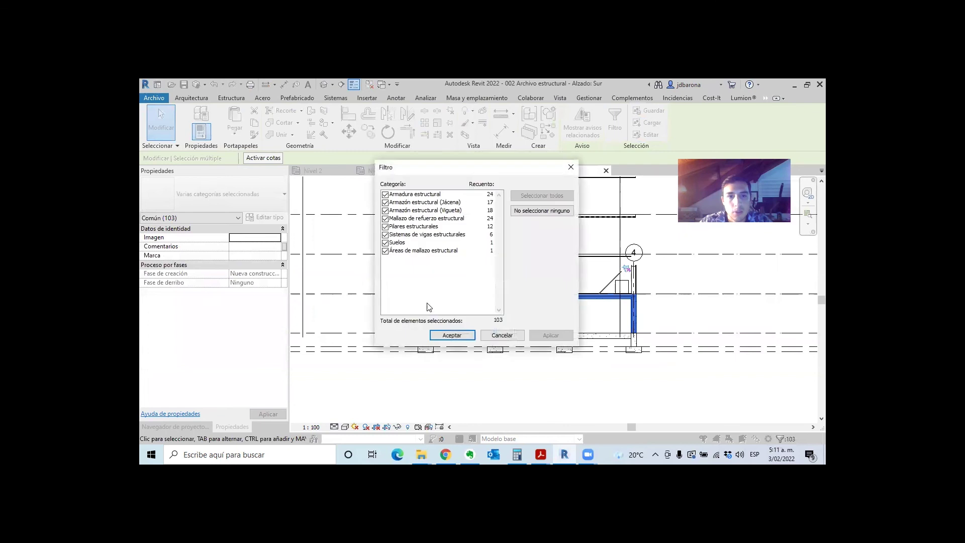
{"action": "left_click", "coordinate": [502, 335]}
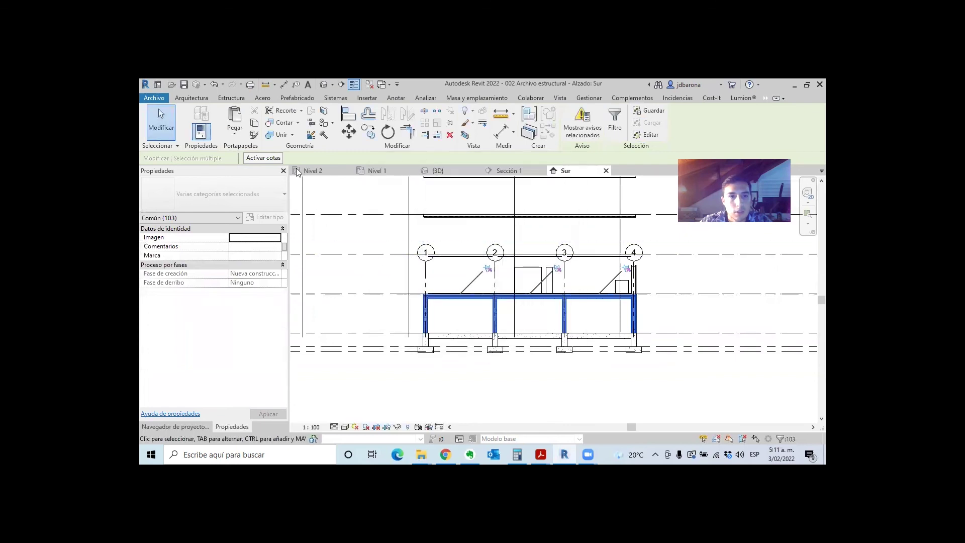
Paste the structure aligned to selected levels Nivel 3 through Nivel 16.
{"action": "left_click", "coordinate": [240, 139]}
{"action": "left_click", "coordinate": [273, 172]}
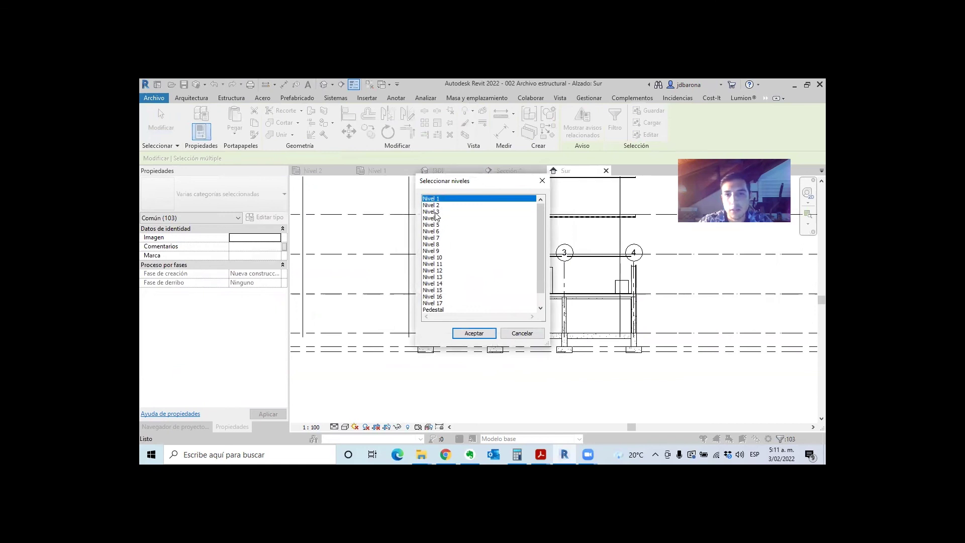
{"action": "left_click", "coordinate": [435, 212]}
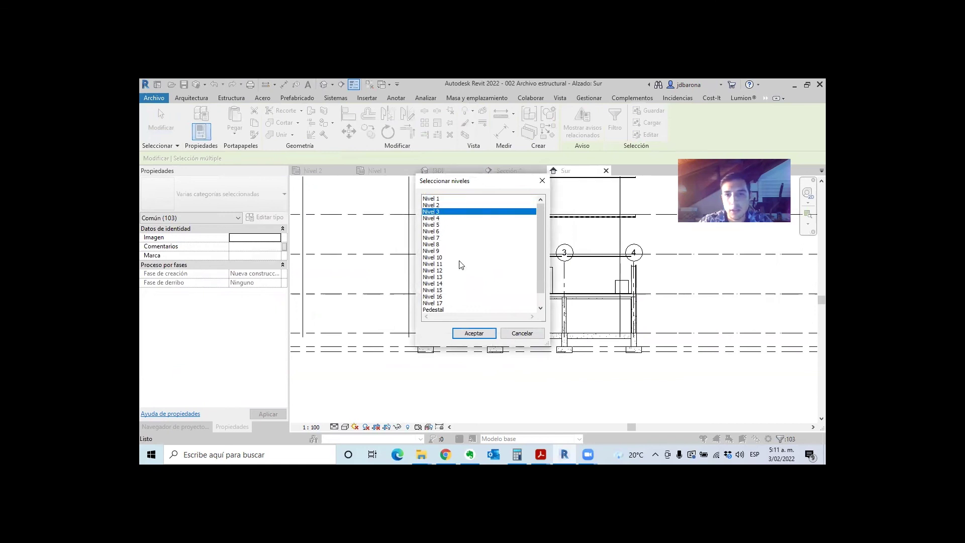
{"action": "left_click", "coordinate": [440, 297], "text": "shift"}
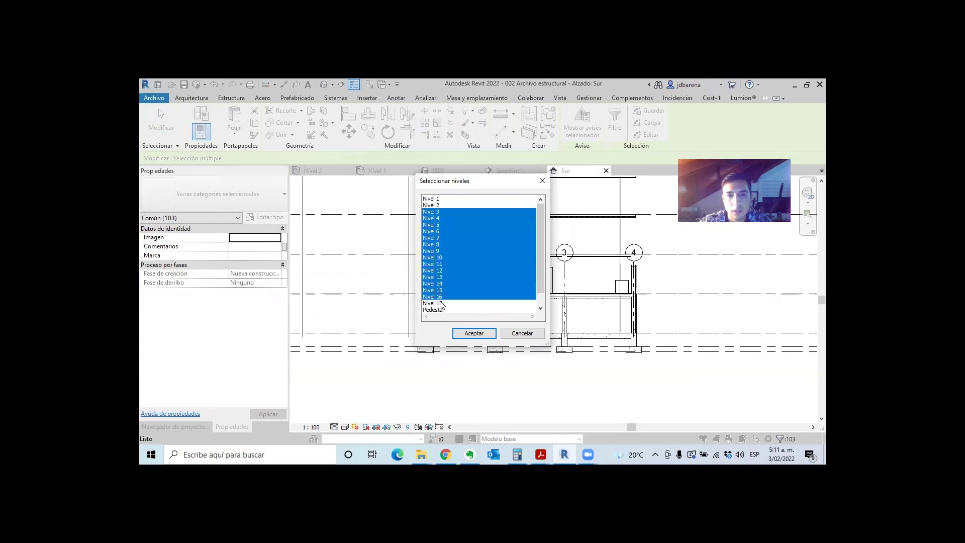
{"action": "left_click", "coordinate": [465, 333]}
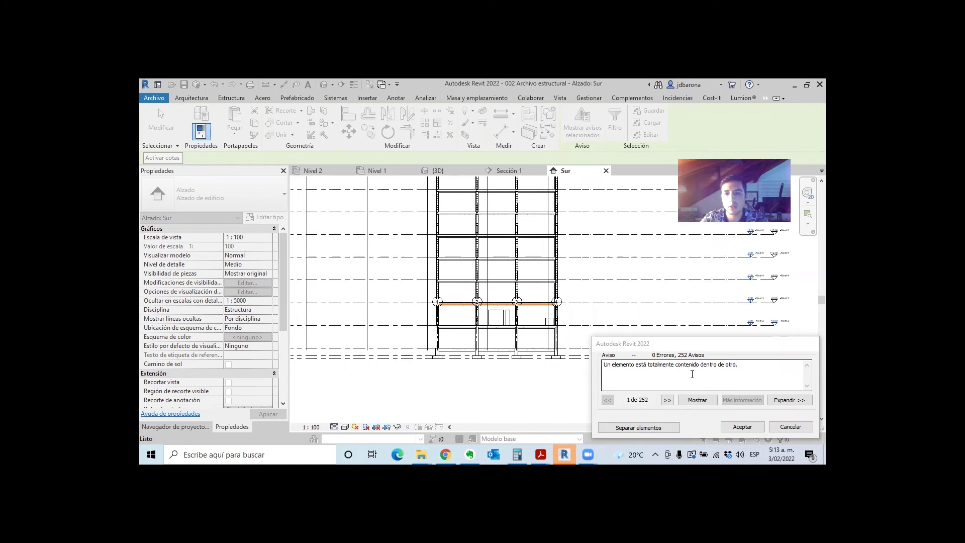
Dismiss the overlap warnings and enter edit mode on the arrayed model group.
{"action": "left_click", "coordinate": [747, 428]}
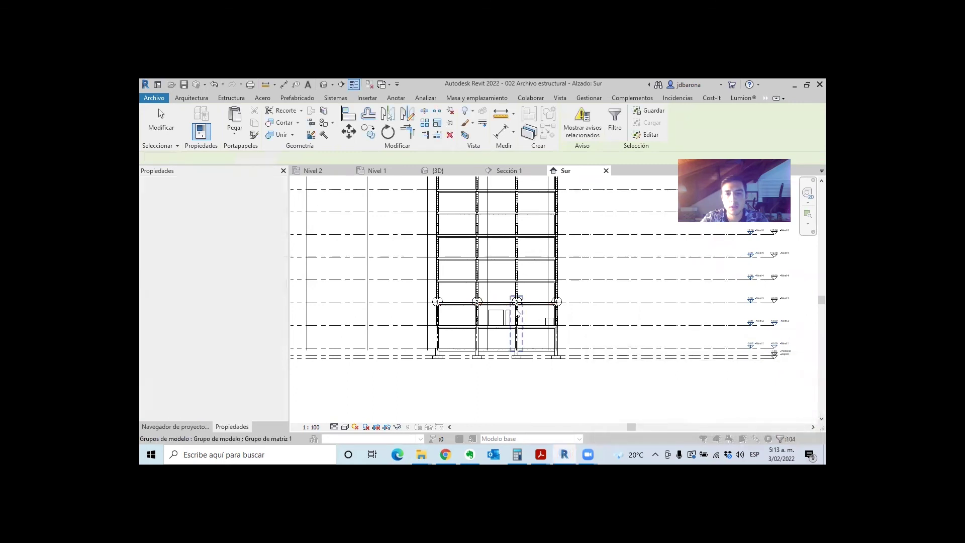
{"action": "scroll", "coordinate": [518, 316], "scroll_direction": "up", "scroll_amount": 2}
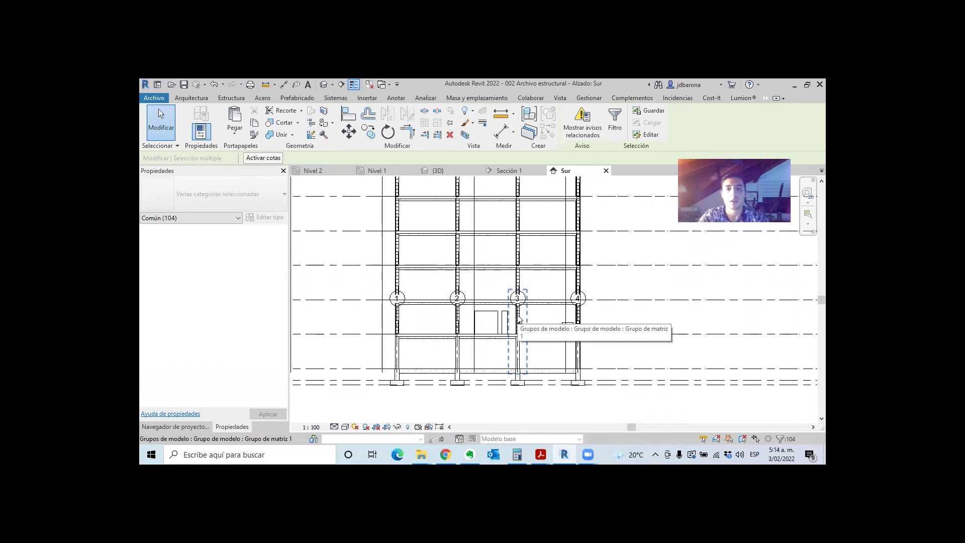
{"action": "left_click", "coordinate": [519, 318]}
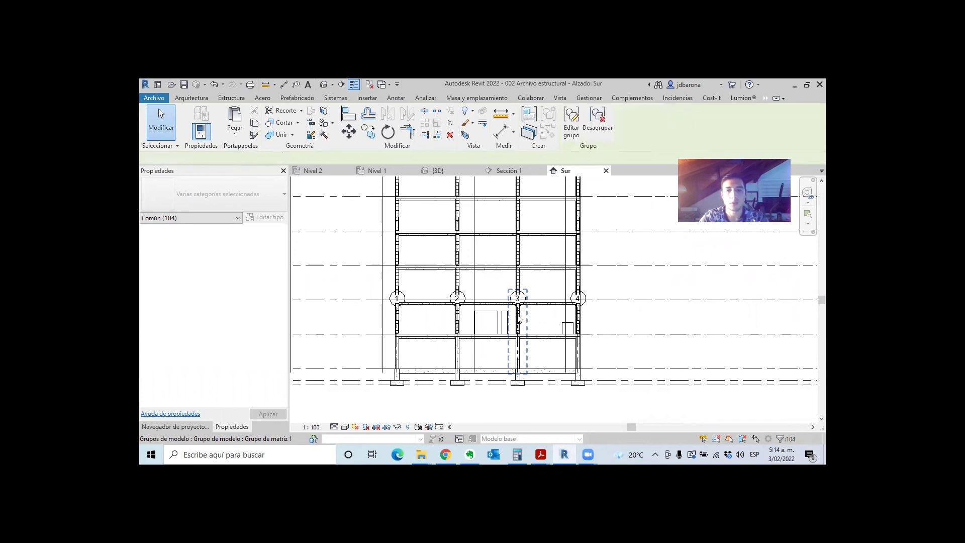
{"action": "double_click", "coordinate": [527, 321]}
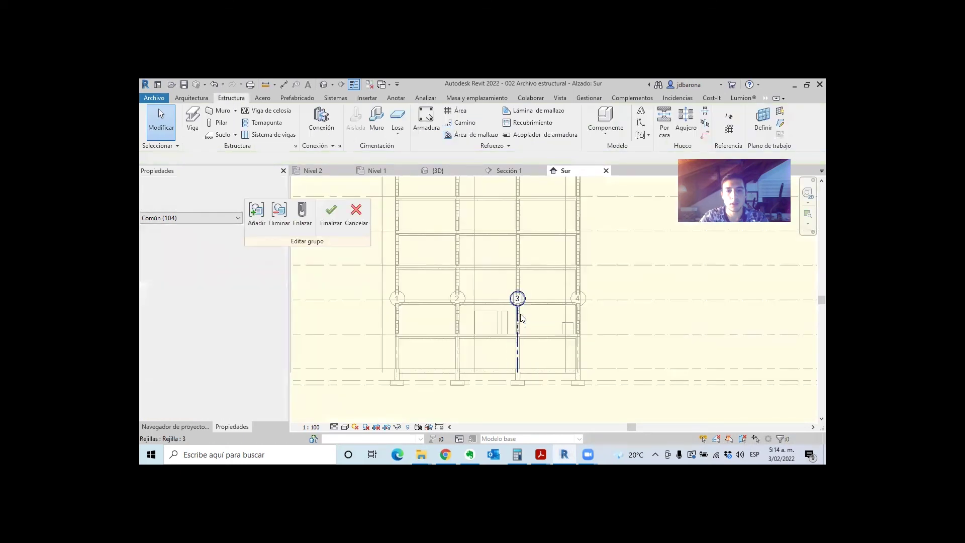
Drag grid 3's head upward above the top storey, then finish the group edit.
{"action": "left_click", "coordinate": [519, 311]}
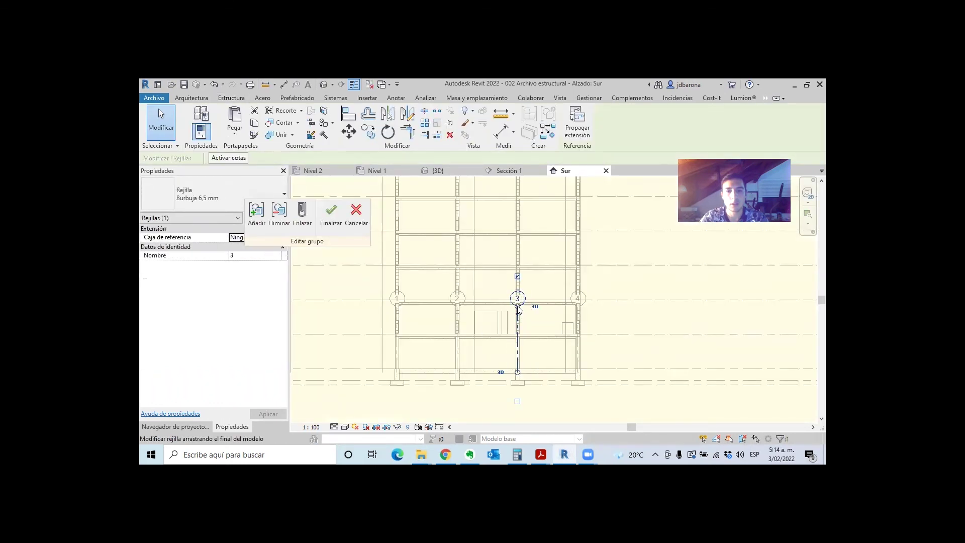
{"action": "scroll", "coordinate": [517, 331], "scroll_direction": "down", "scroll_amount": 2}
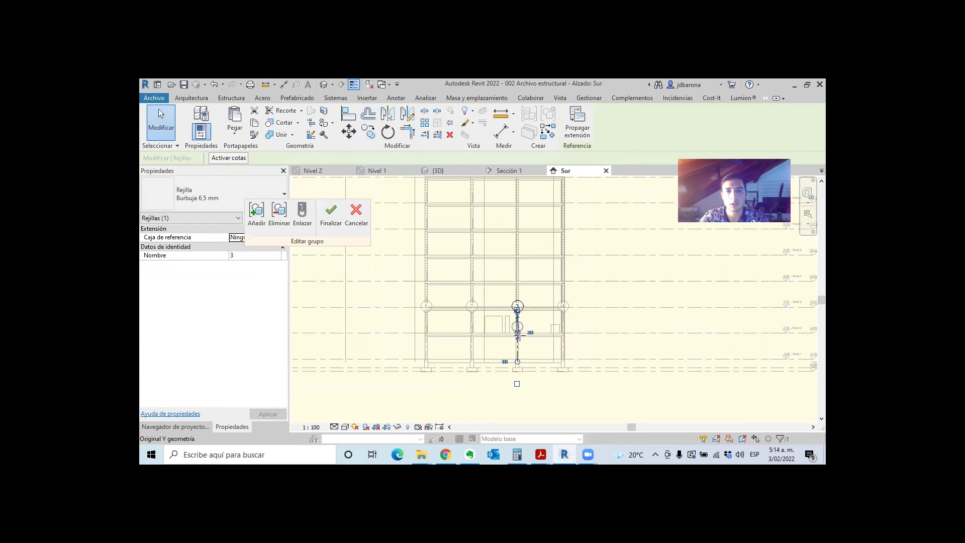
{"action": "scroll", "coordinate": [520, 334], "scroll_direction": "down", "scroll_amount": 1}
{"action": "scroll", "coordinate": [519, 331], "scroll_direction": "down", "scroll_amount": 2}
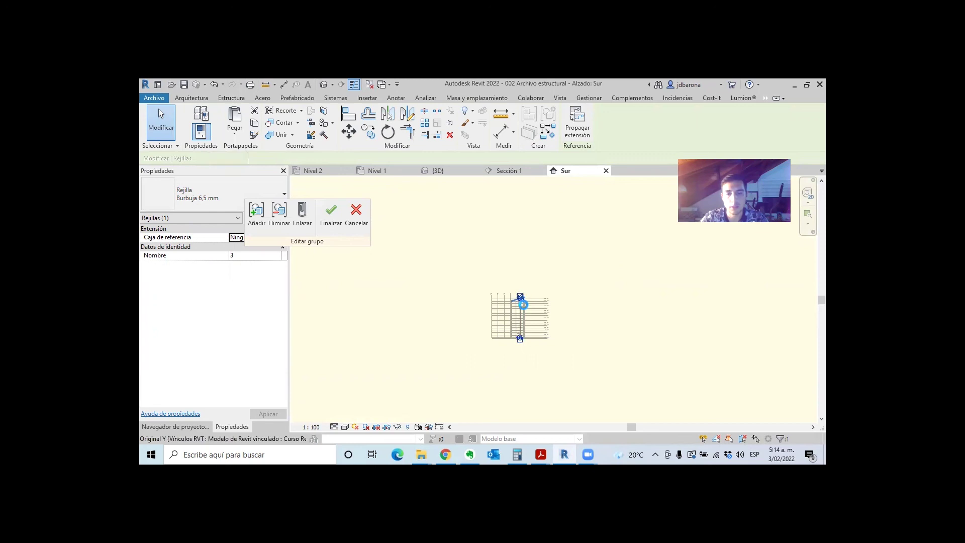
{"action": "left_click", "coordinate": [521, 311]}
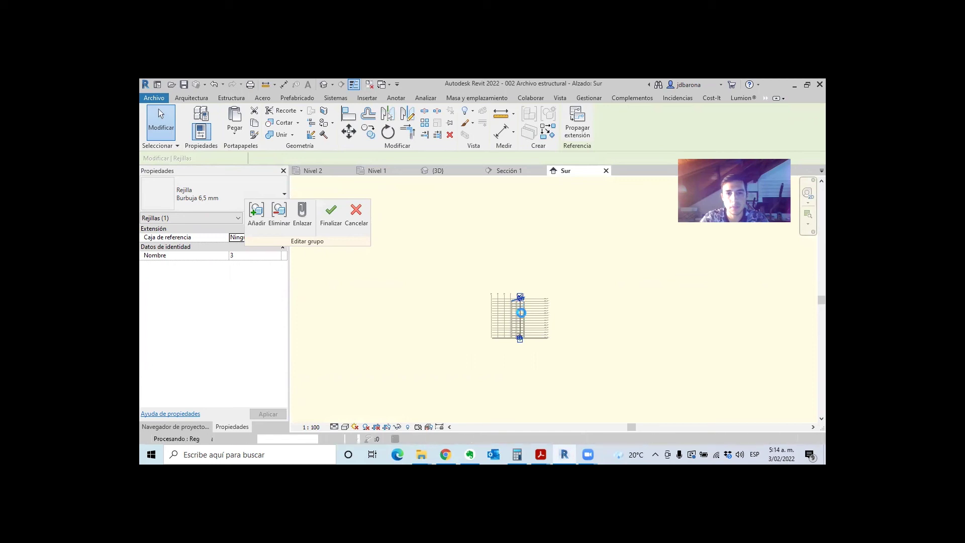
{"action": "scroll", "coordinate": [523, 302], "scroll_direction": "up", "scroll_amount": 5}
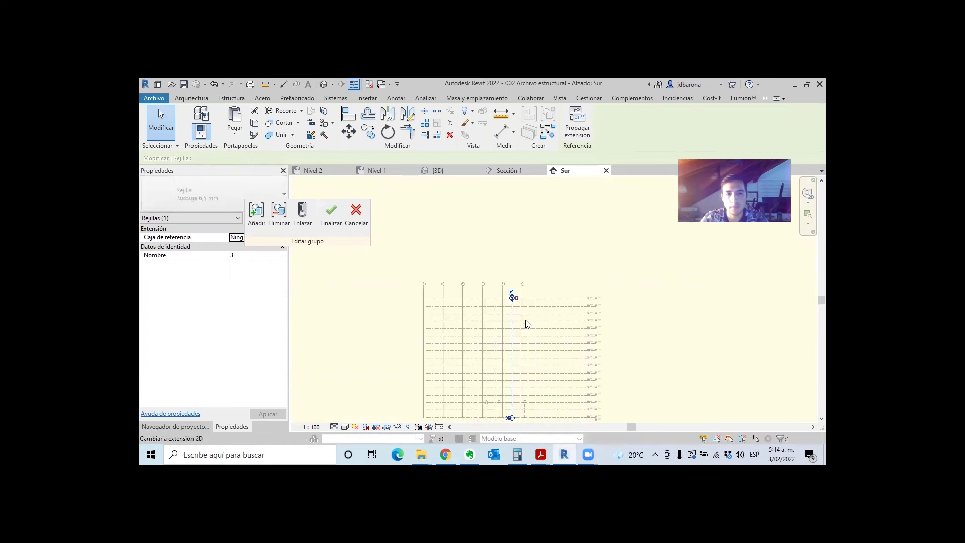
{"action": "scroll", "coordinate": [513, 301], "scroll_direction": "up", "scroll_amount": 5}
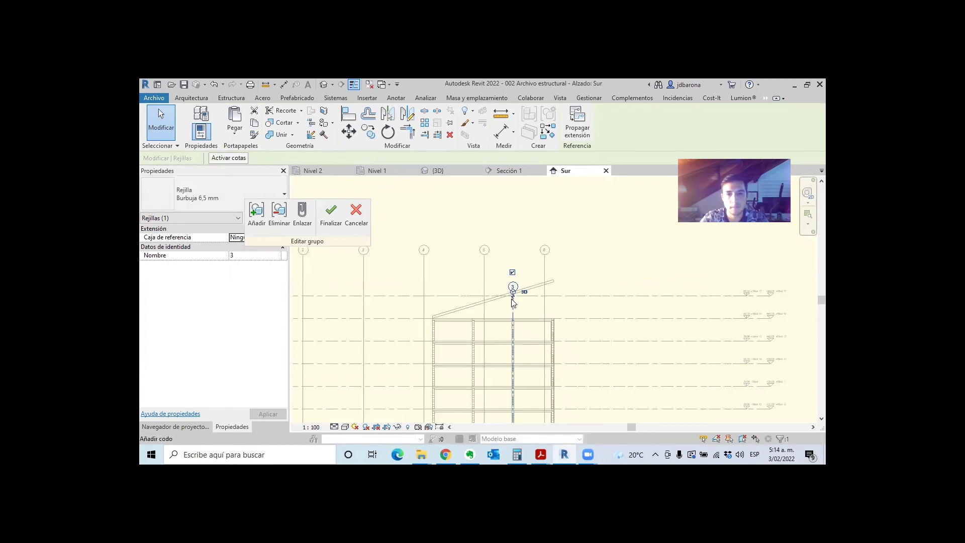
{"action": "left_click_drag", "start_coordinate": [514, 286], "coordinate": [512, 248]}
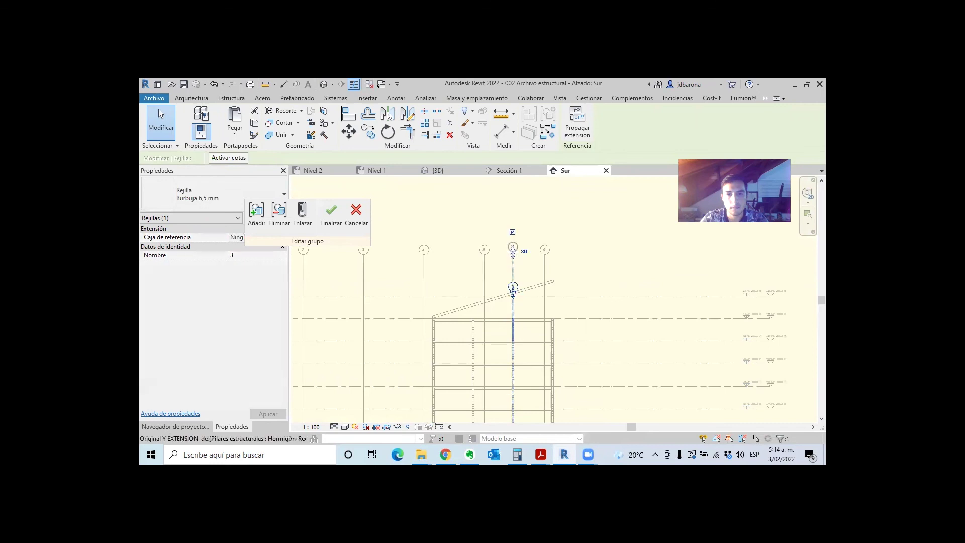
{"action": "left_click", "coordinate": [330, 214]}
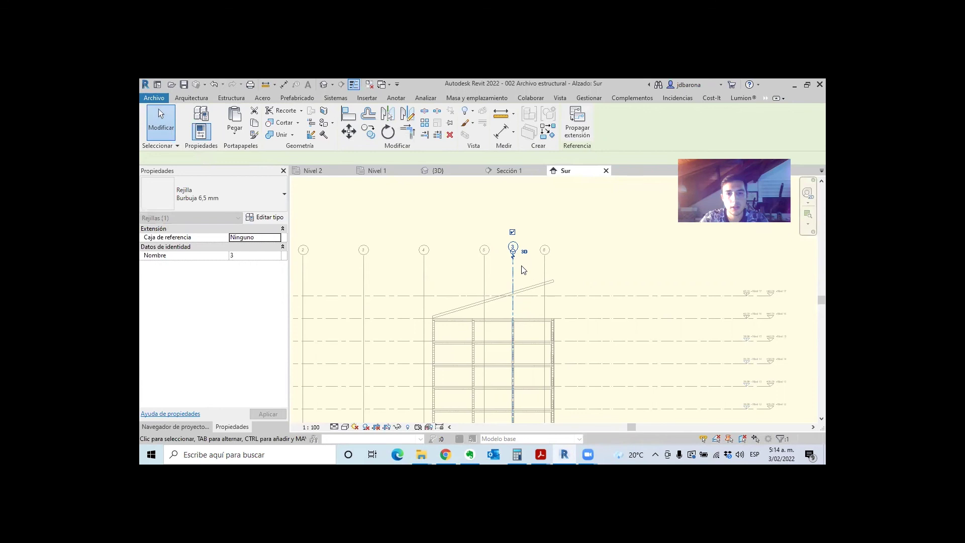
{"action": "left_click", "coordinate": [457, 208]}
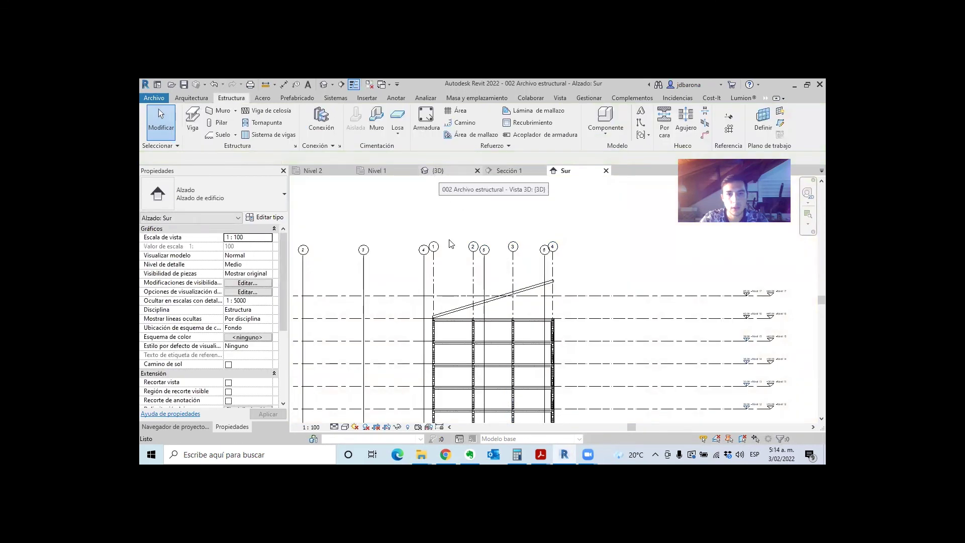
Zoom and orbit the 3D view to look down on the stacked floors.
{"action": "scroll", "coordinate": [472, 359], "scroll_direction": "down", "scroll_amount": 2}
{"action": "scroll", "coordinate": [472, 359], "scroll_direction": "down", "scroll_amount": 2}
{"action": "scroll", "coordinate": [472, 359], "scroll_direction": "down", "scroll_amount": 1}
{"action": "scroll", "coordinate": [495, 225], "scroll_direction": "up", "scroll_amount": 1}
{"action": "scroll", "coordinate": [495, 230], "scroll_direction": "up", "scroll_amount": 1}
{"action": "scroll", "coordinate": [455, 228], "scroll_direction": "up", "scroll_amount": 1}
{"action": "scroll", "coordinate": [427, 234], "scroll_direction": "up", "scroll_amount": 1}
{"action": "middle_click_drag", "start_coordinate": [424, 236], "coordinate": [421, 266], "text": "shift"}
{"action": "scroll", "coordinate": [416, 245], "scroll_direction": "up", "scroll_amount": 1}
{"action": "scroll", "coordinate": [427, 221], "scroll_direction": "up", "scroll_amount": 1}
{"action": "scroll", "coordinate": [445, 223], "scroll_direction": "up", "scroll_amount": 1}
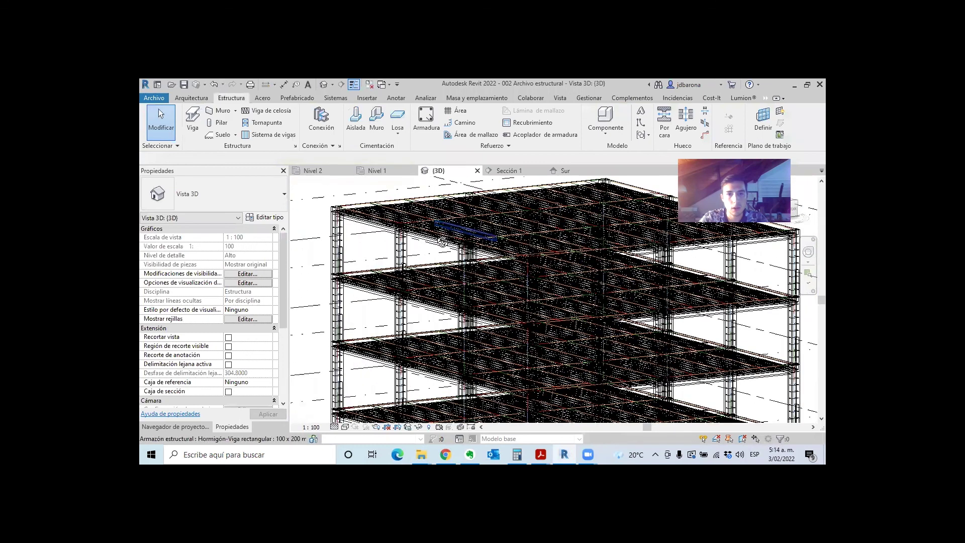
{"action": "scroll", "coordinate": [441, 245], "scroll_direction": "down", "scroll_amount": 1}
{"action": "scroll", "coordinate": [422, 229], "scroll_direction": "up", "scroll_amount": 3}
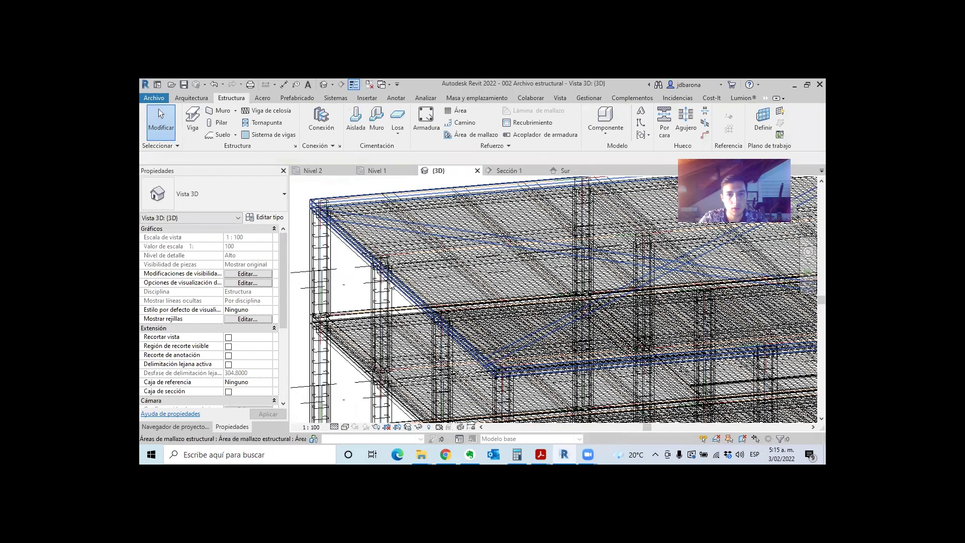
{"action": "scroll", "coordinate": [392, 276], "scroll_direction": "up", "scroll_amount": 2}
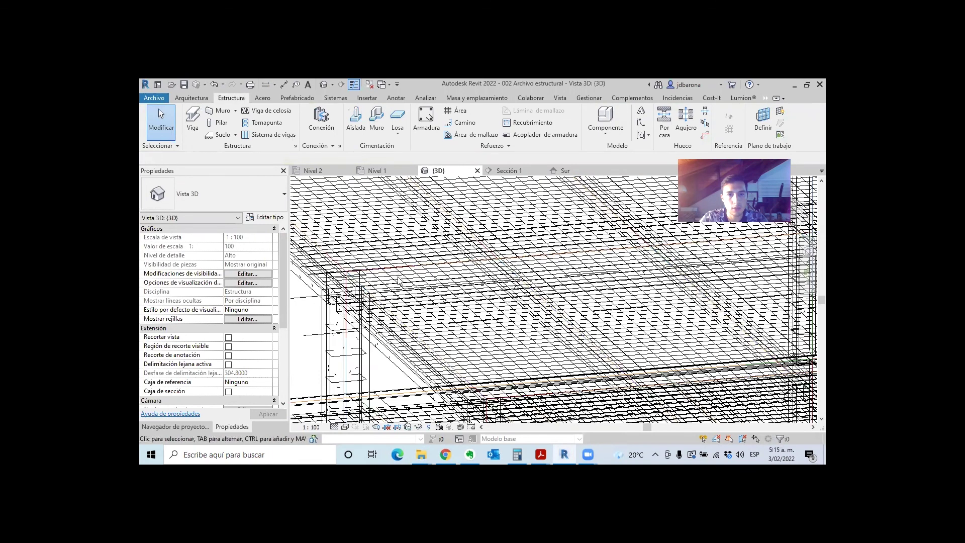
{"action": "scroll", "coordinate": [413, 220], "scroll_direction": "down", "scroll_amount": 2}
{"action": "scroll", "coordinate": [355, 253], "scroll_direction": "up", "scroll_amount": 2}
Pick a column rebar and orbit to frontal views of the whole multi-storey rebar tower.
{"action": "left_click", "coordinate": [416, 232]}
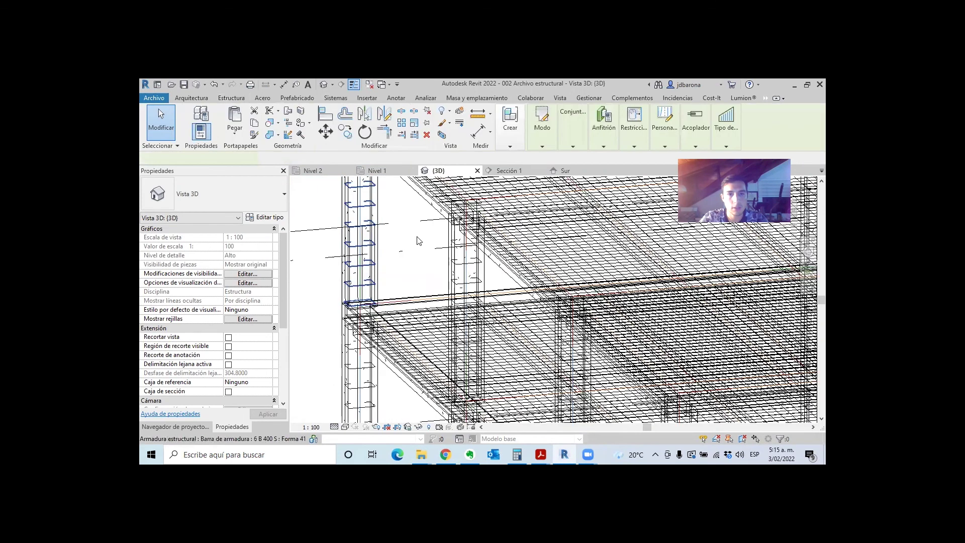
{"action": "scroll", "coordinate": [416, 233], "scroll_direction": "down", "scroll_amount": 5}
{"action": "scroll", "coordinate": [416, 233], "scroll_direction": "up", "scroll_amount": 5}
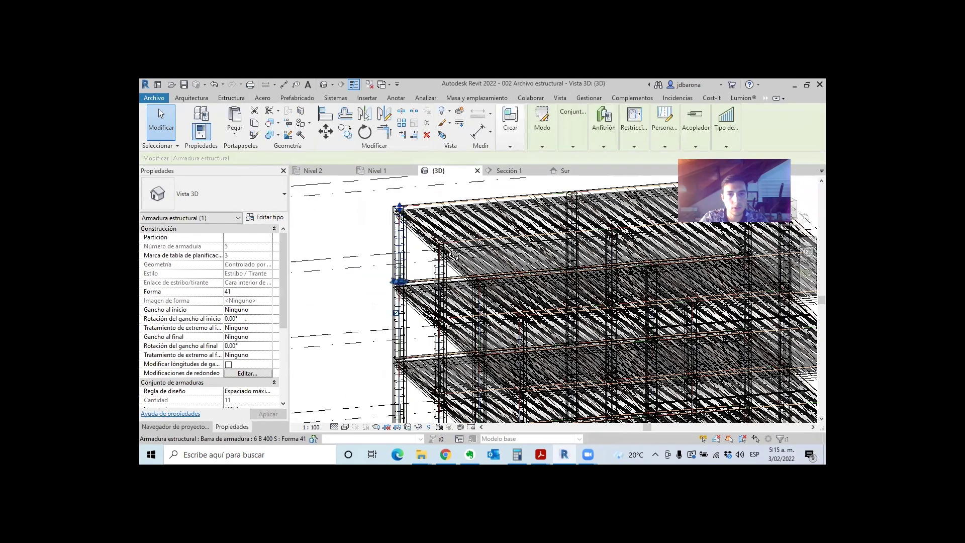
{"action": "mouse_move", "coordinate": [412, 221]}
{"action": "middle_mouse_down", "text": "shift"}
{"action": "mouse_move", "coordinate": [465, 265]}
{"action": "mouse_move", "coordinate": [482, 263]}
{"action": "mouse_move", "coordinate": [489, 285]}
{"action": "mouse_move", "coordinate": [567, 306]}
{"action": "middle_mouse_up", "text": "shift"}
{"action": "mouse_move", "coordinate": [542, 275]}
{"action": "middle_mouse_down", "text": "shift"}
{"action": "mouse_move", "coordinate": [515, 306]}
{"action": "mouse_move", "coordinate": [536, 229]}
{"action": "mouse_move", "coordinate": [591, 327]}
{"action": "mouse_move", "coordinate": [603, 323]}
{"action": "mouse_move", "coordinate": [583, 287]}
{"action": "mouse_move", "coordinate": [579, 342]}
{"action": "mouse_move", "coordinate": [581, 252]}
{"action": "mouse_move", "coordinate": [577, 282]}
{"action": "middle_mouse_up", "text": "shift"}
{"action": "scroll", "coordinate": [565, 311], "scroll_direction": "down", "scroll_amount": 5}
{"action": "scroll", "coordinate": [553, 302], "scroll_direction": "up", "scroll_amount": 2}
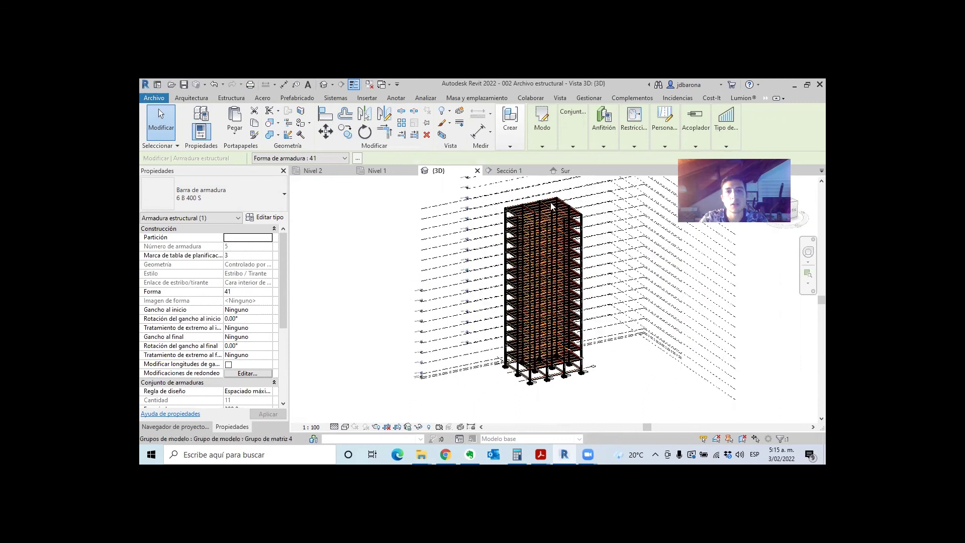
{"action": "scroll", "coordinate": [533, 317], "scroll_direction": "up", "scroll_amount": 2}
{"action": "scroll", "coordinate": [515, 327], "scroll_direction": "up", "scroll_amount": 2}
{"action": "mouse_move", "coordinate": [516, 327]}
{"action": "middle_mouse_down", "text": "shift"}
{"action": "mouse_move", "coordinate": [529, 312]}
{"action": "mouse_move", "coordinate": [534, 255]}
{"action": "middle_mouse_up", "text": "shift"}
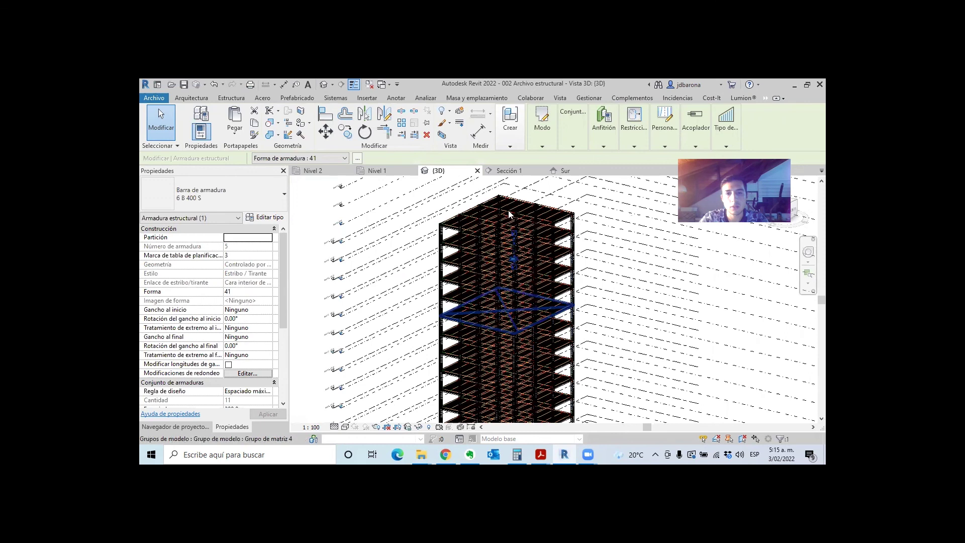
{"action": "key", "text": "Tab"}
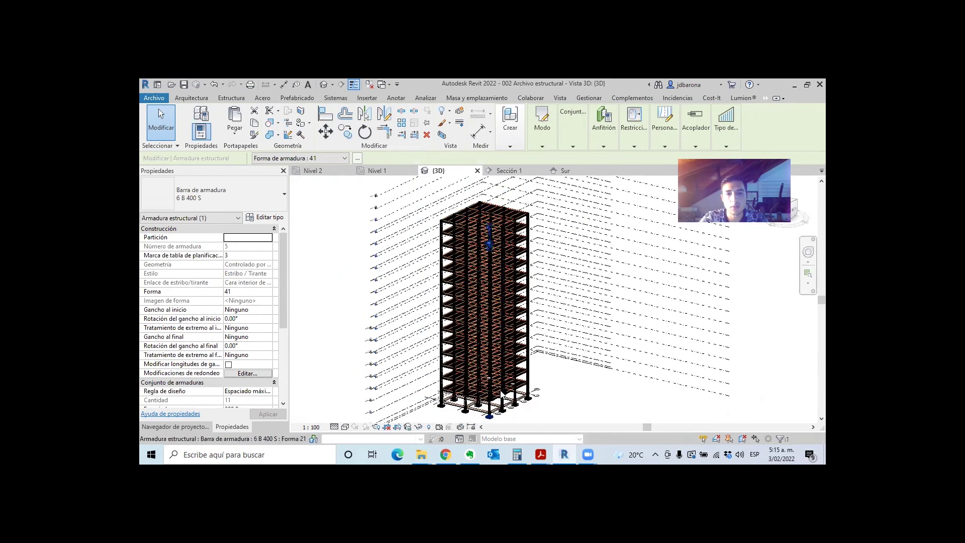